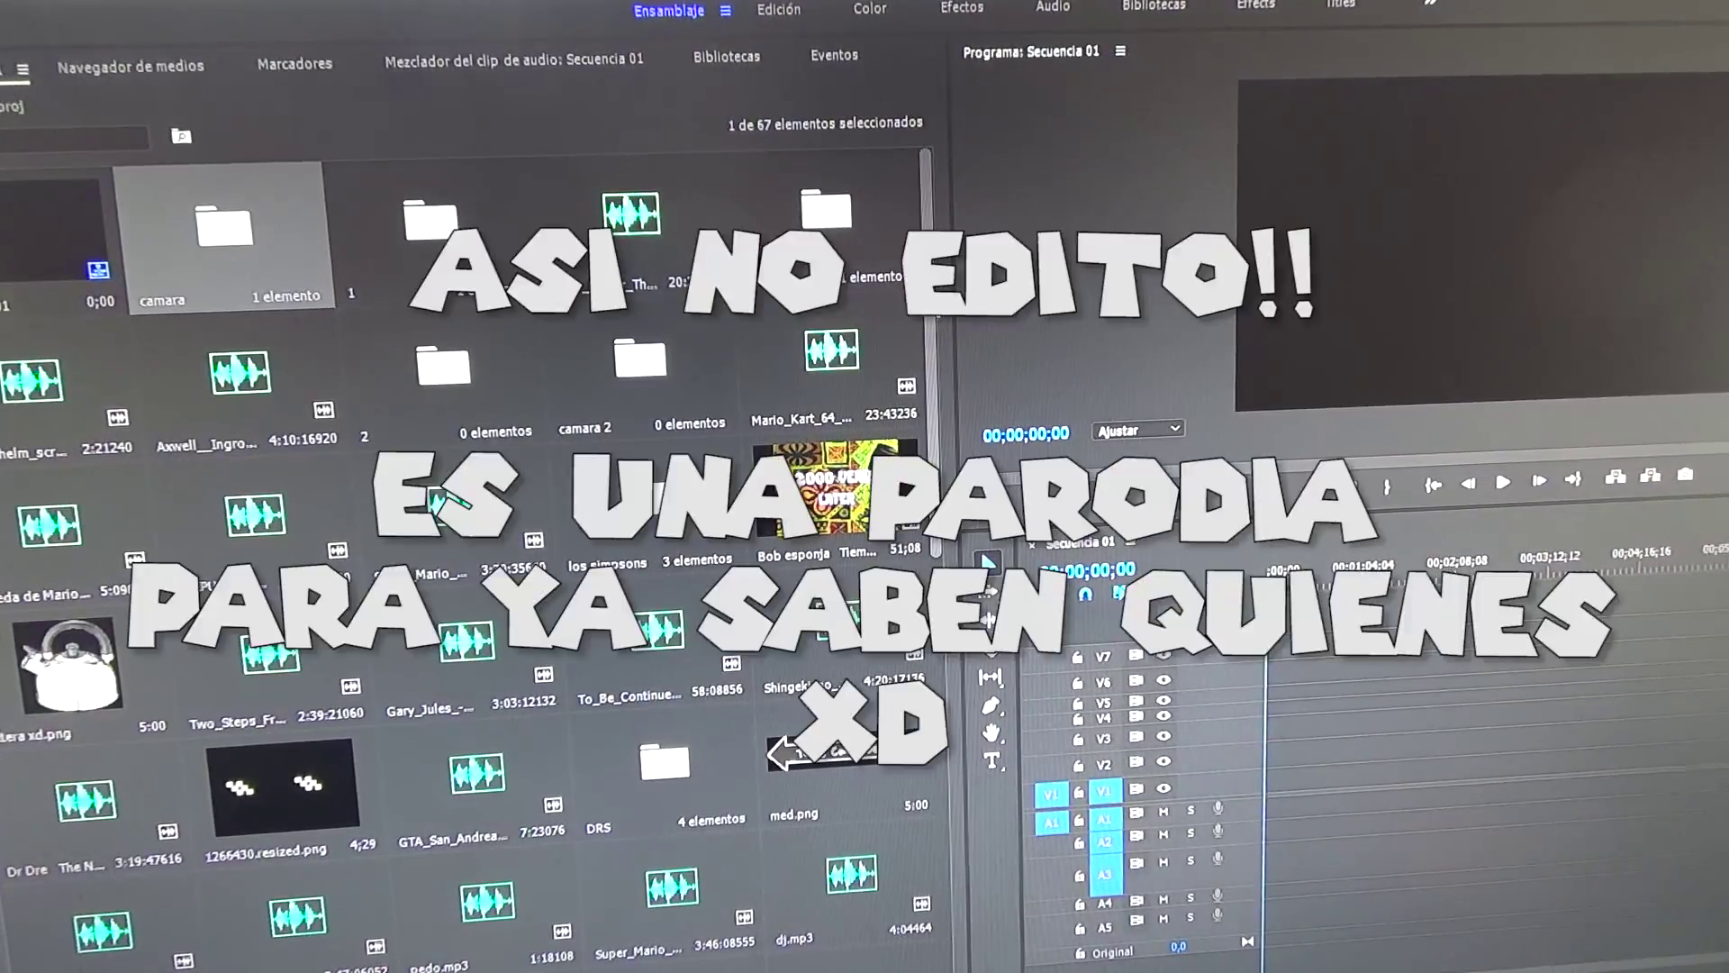
Find the CARITA.png image in the project panel and drag it into place
{"action": "scroll", "coordinate": [469, 558], "scroll_direction": "down", "scroll_amount": 5}
{"action": "scroll", "coordinate": [468, 558], "scroll_direction": "down", "scroll_amount": 5}
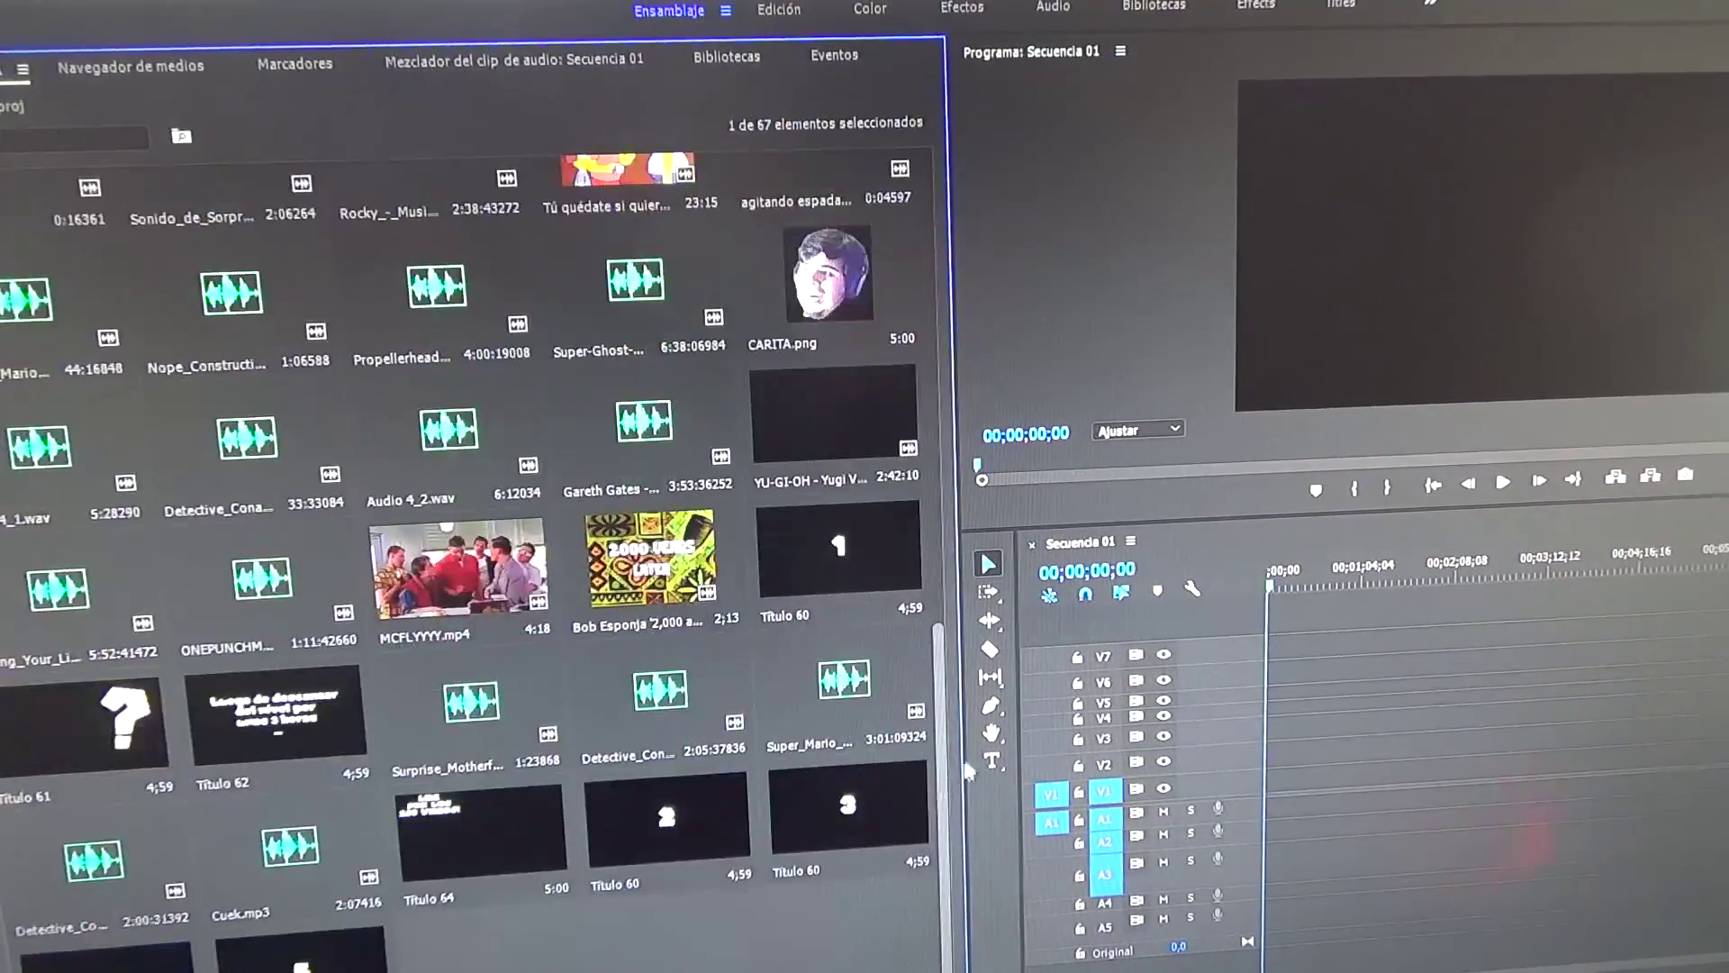
{"action": "left_click", "coordinate": [838, 319]}
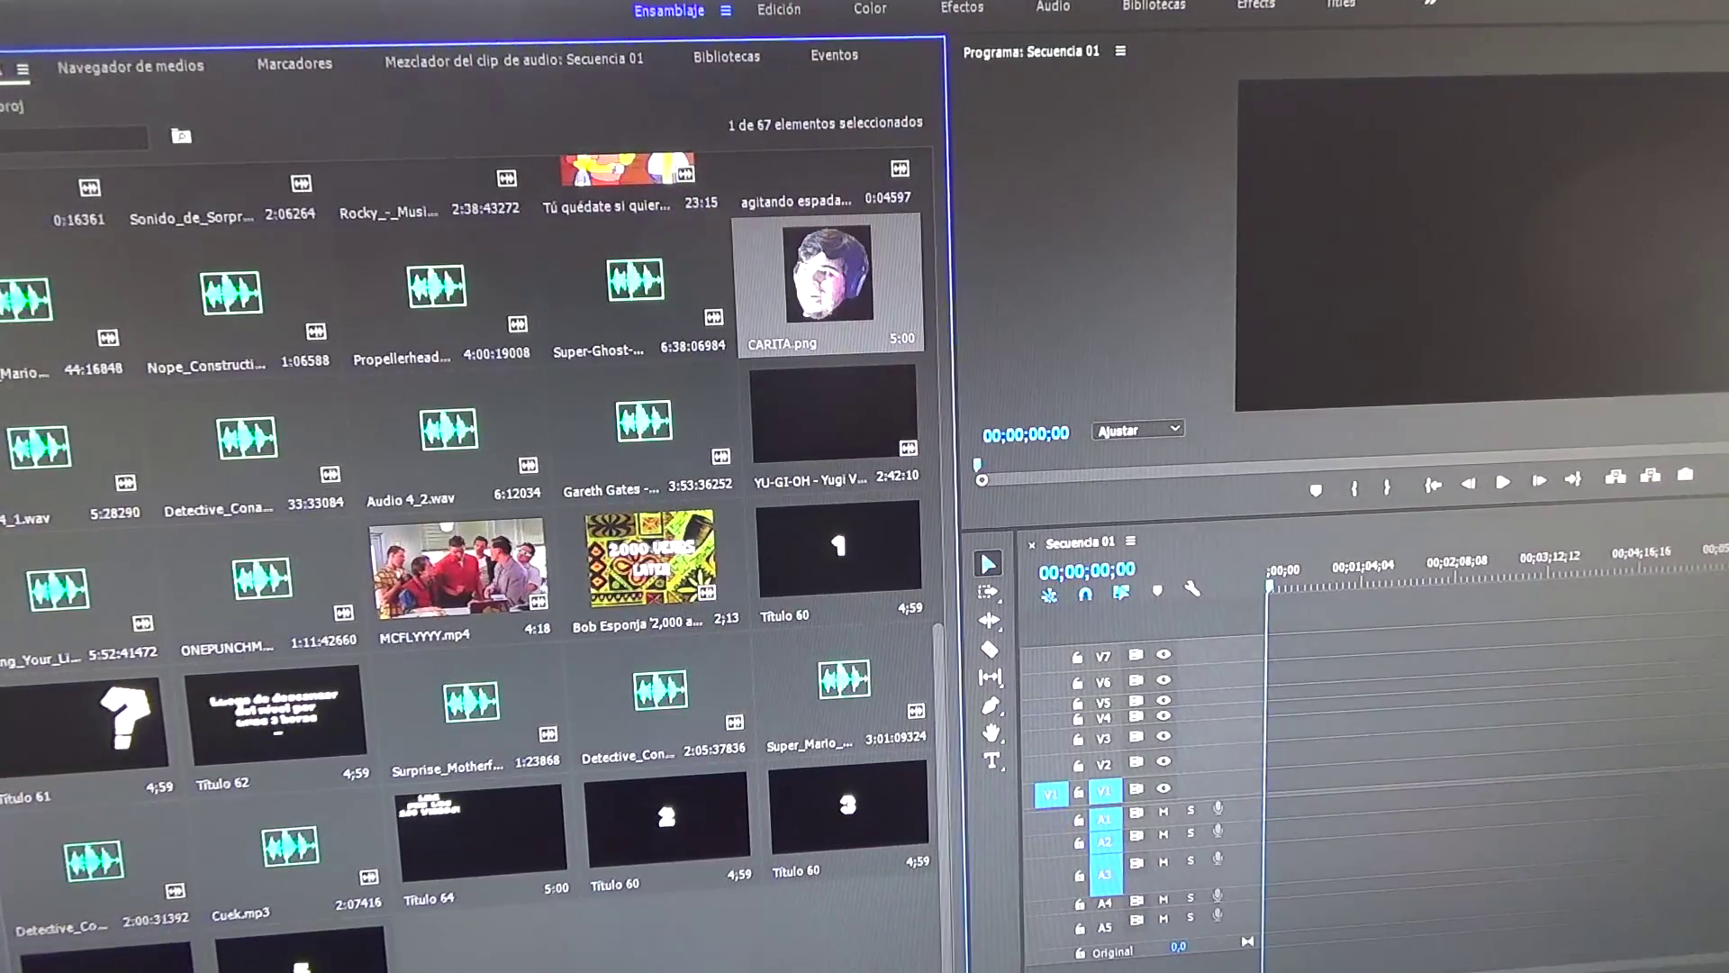
{"action": "left_click_drag", "start_coordinate": [943, 686], "coordinate": [552, 219]}
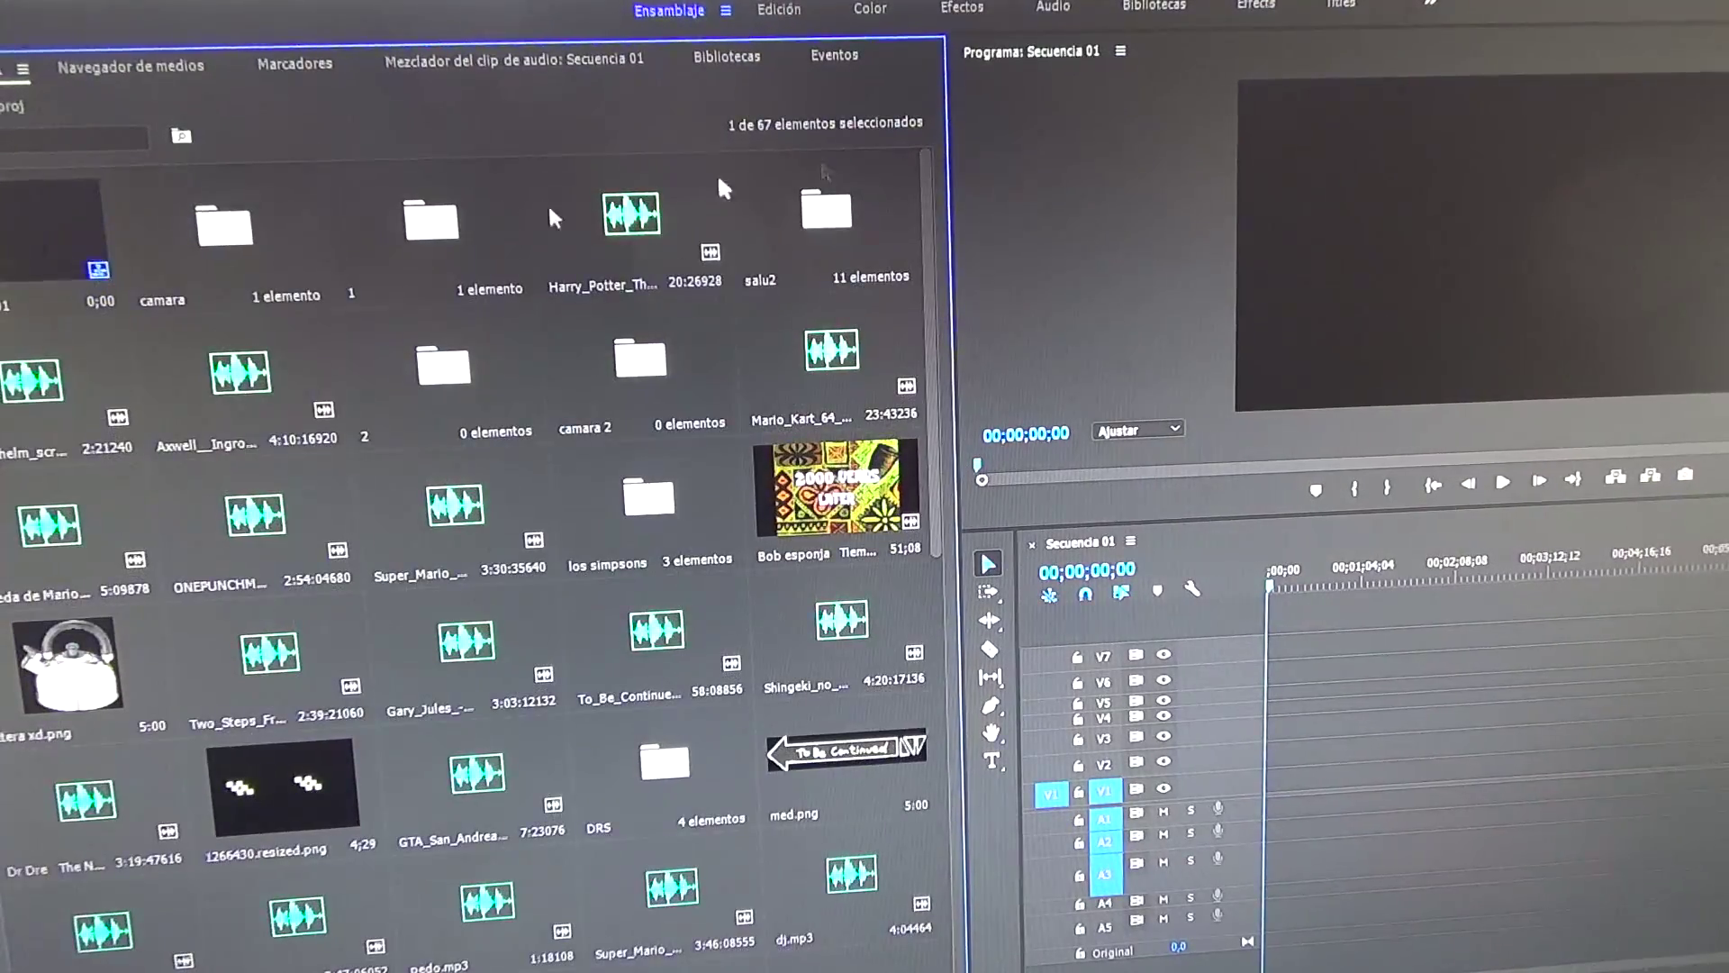
Put GAMEPLAY.mp4 on V1/A1 of Secuencia 01 and scale it to 150 to fill the frame
{"action": "double_click", "coordinate": [479, 240]}
{"action": "left_click_drag", "start_coordinate": [270, 297], "coordinate": [1372, 746]}
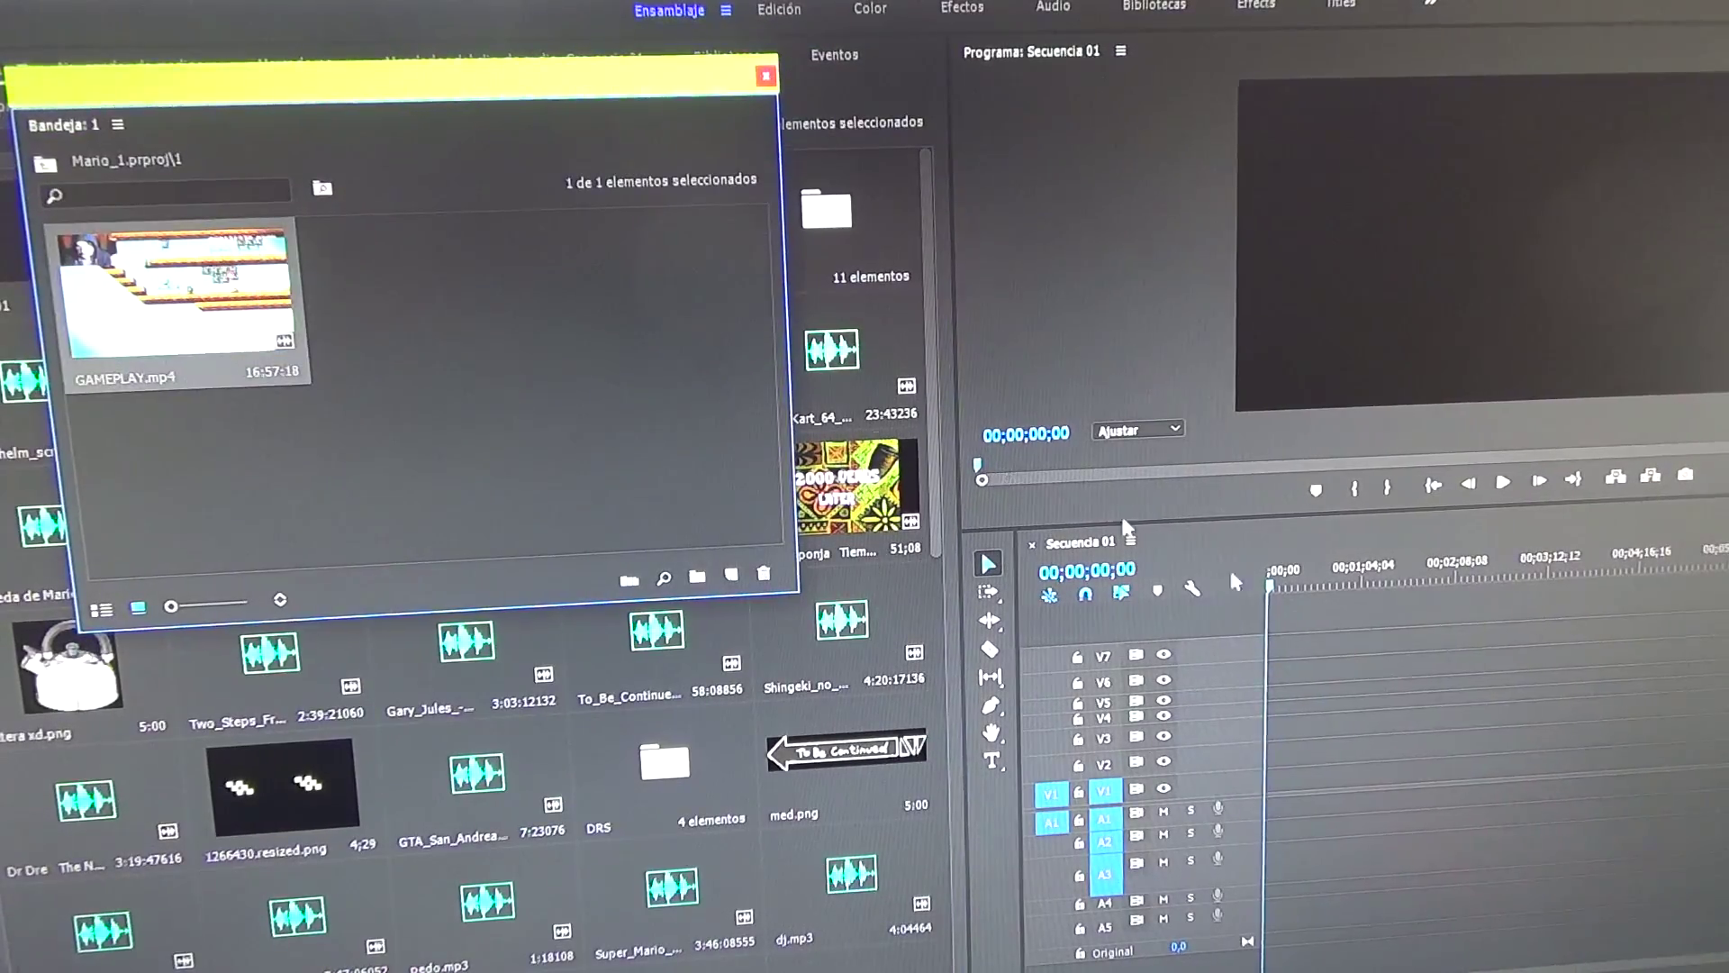
{"action": "left_click", "coordinate": [765, 79]}
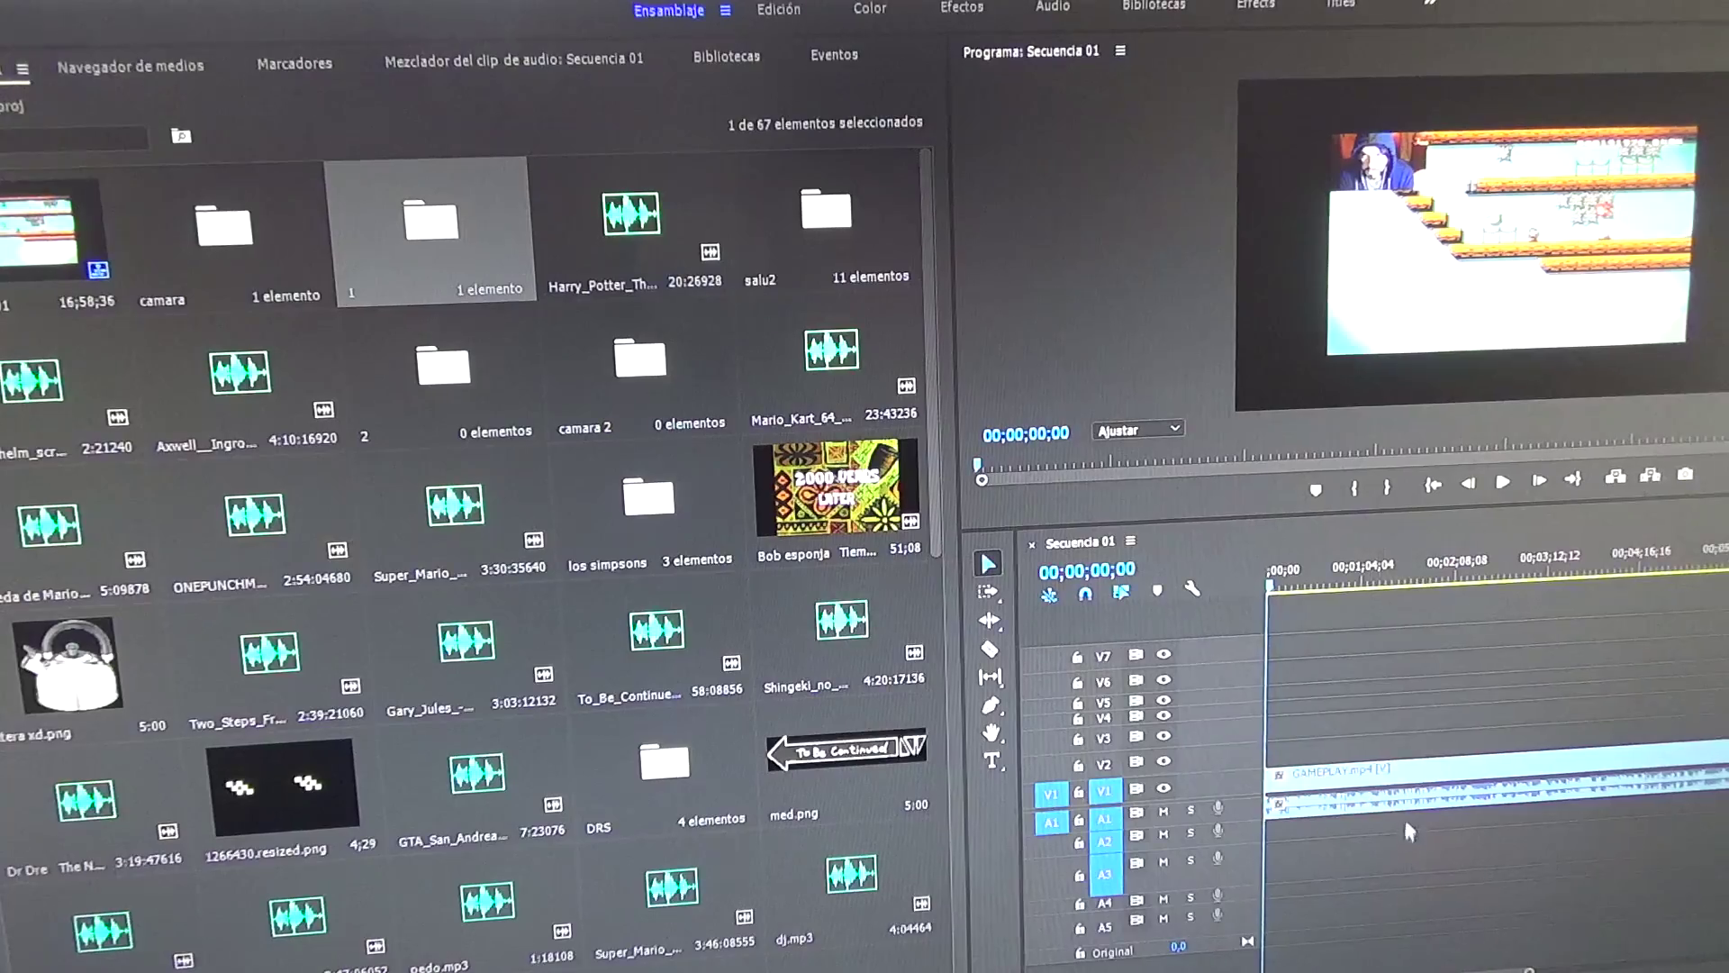
{"action": "left_click", "coordinate": [1398, 560]}
{"action": "double_click", "coordinate": [435, 82]}
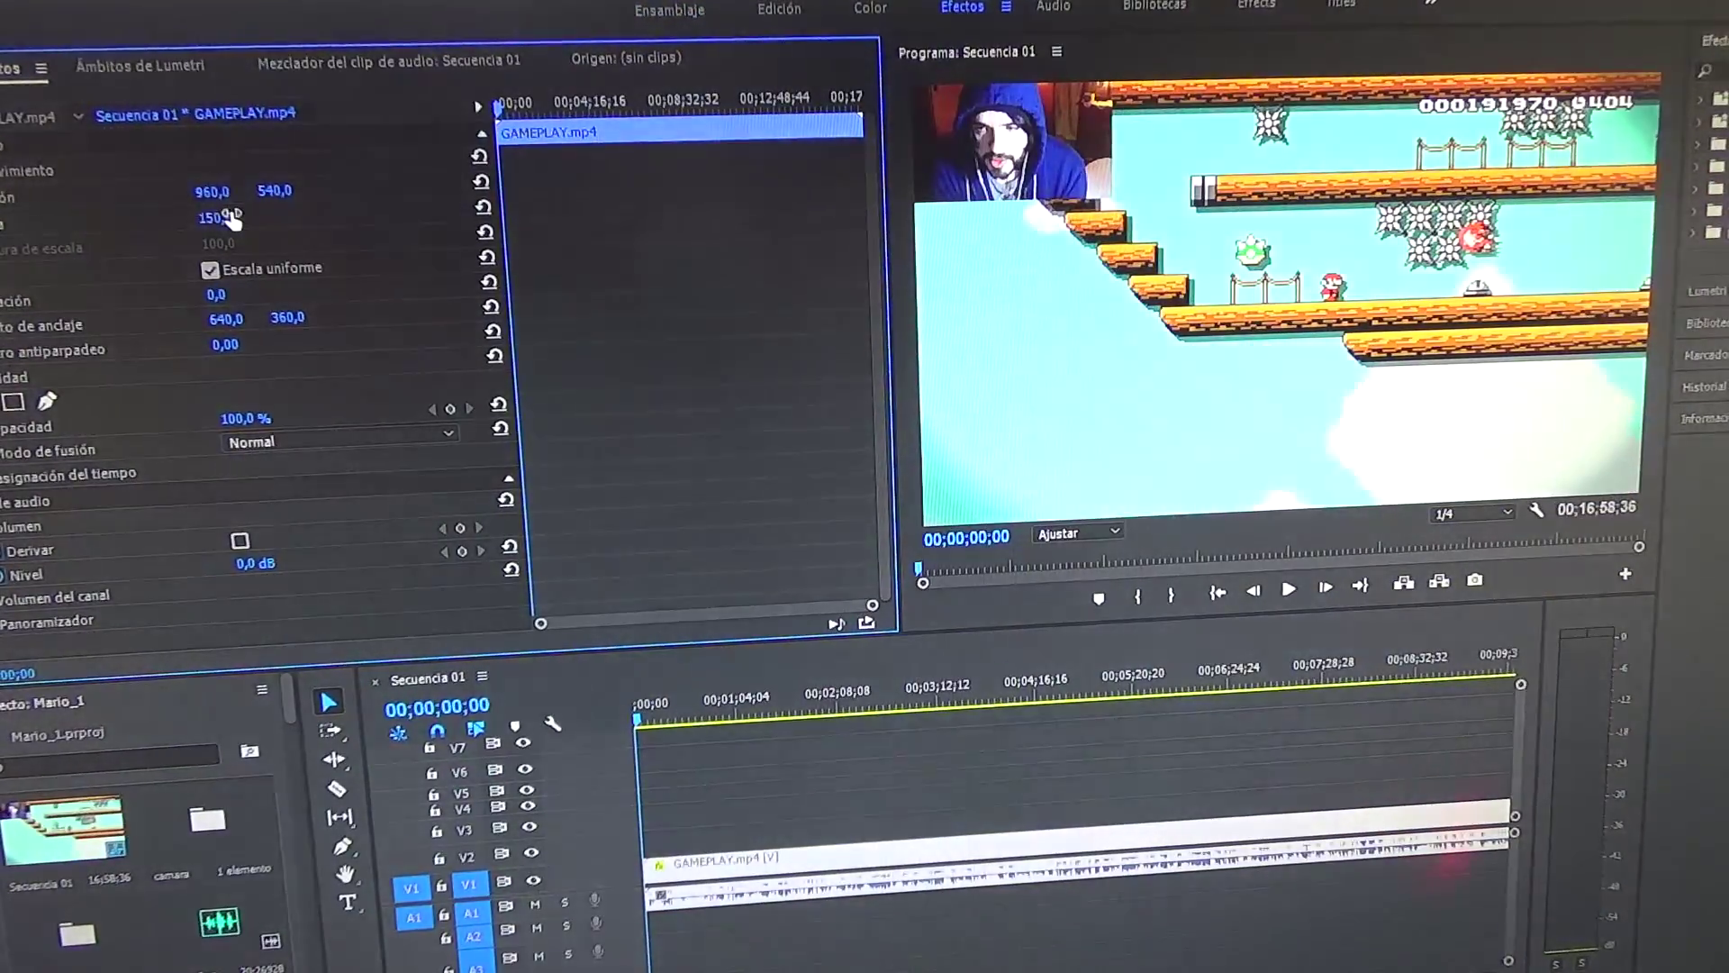
{"action": "left_click", "coordinate": [669, 10]}
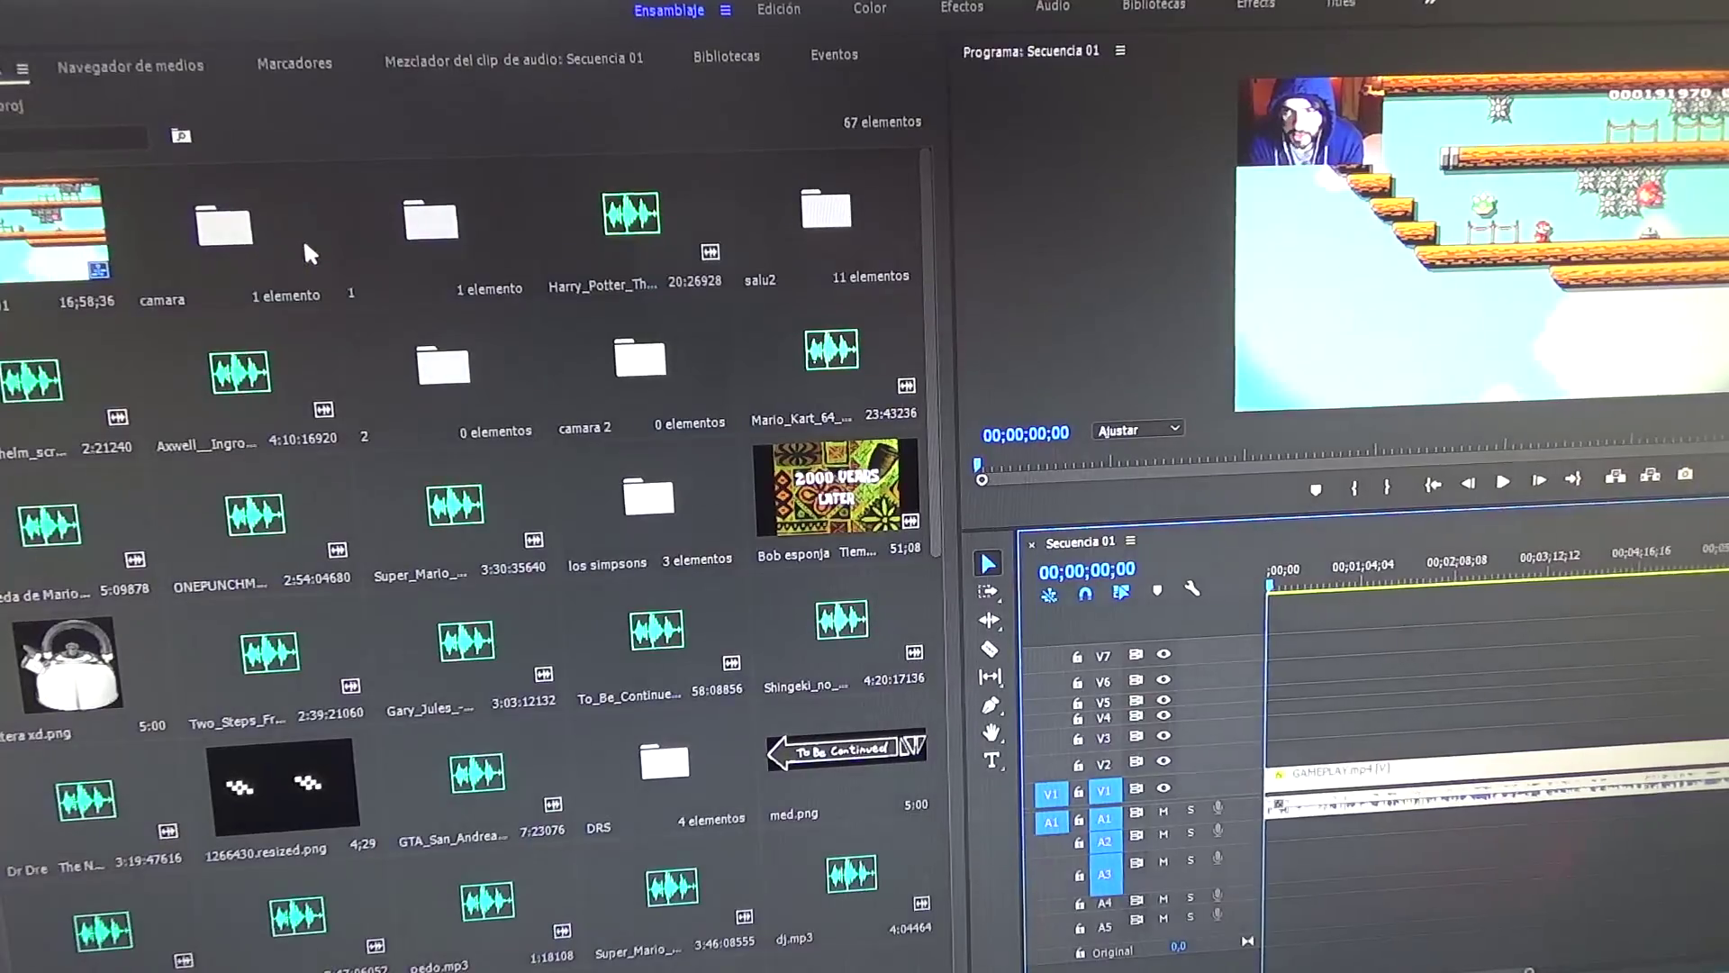
Add the webcam clip from the camara bin to the sequence above the gameplay
{"action": "double_click", "coordinate": [224, 225]}
{"action": "mouse_move", "coordinate": [228, 256]}
{"action": "left_mouse_down"}
{"action": "mouse_move", "coordinate": [1320, 756]}
{"action": "mouse_move", "coordinate": [1275, 756]}
{"action": "left_mouse_up"}
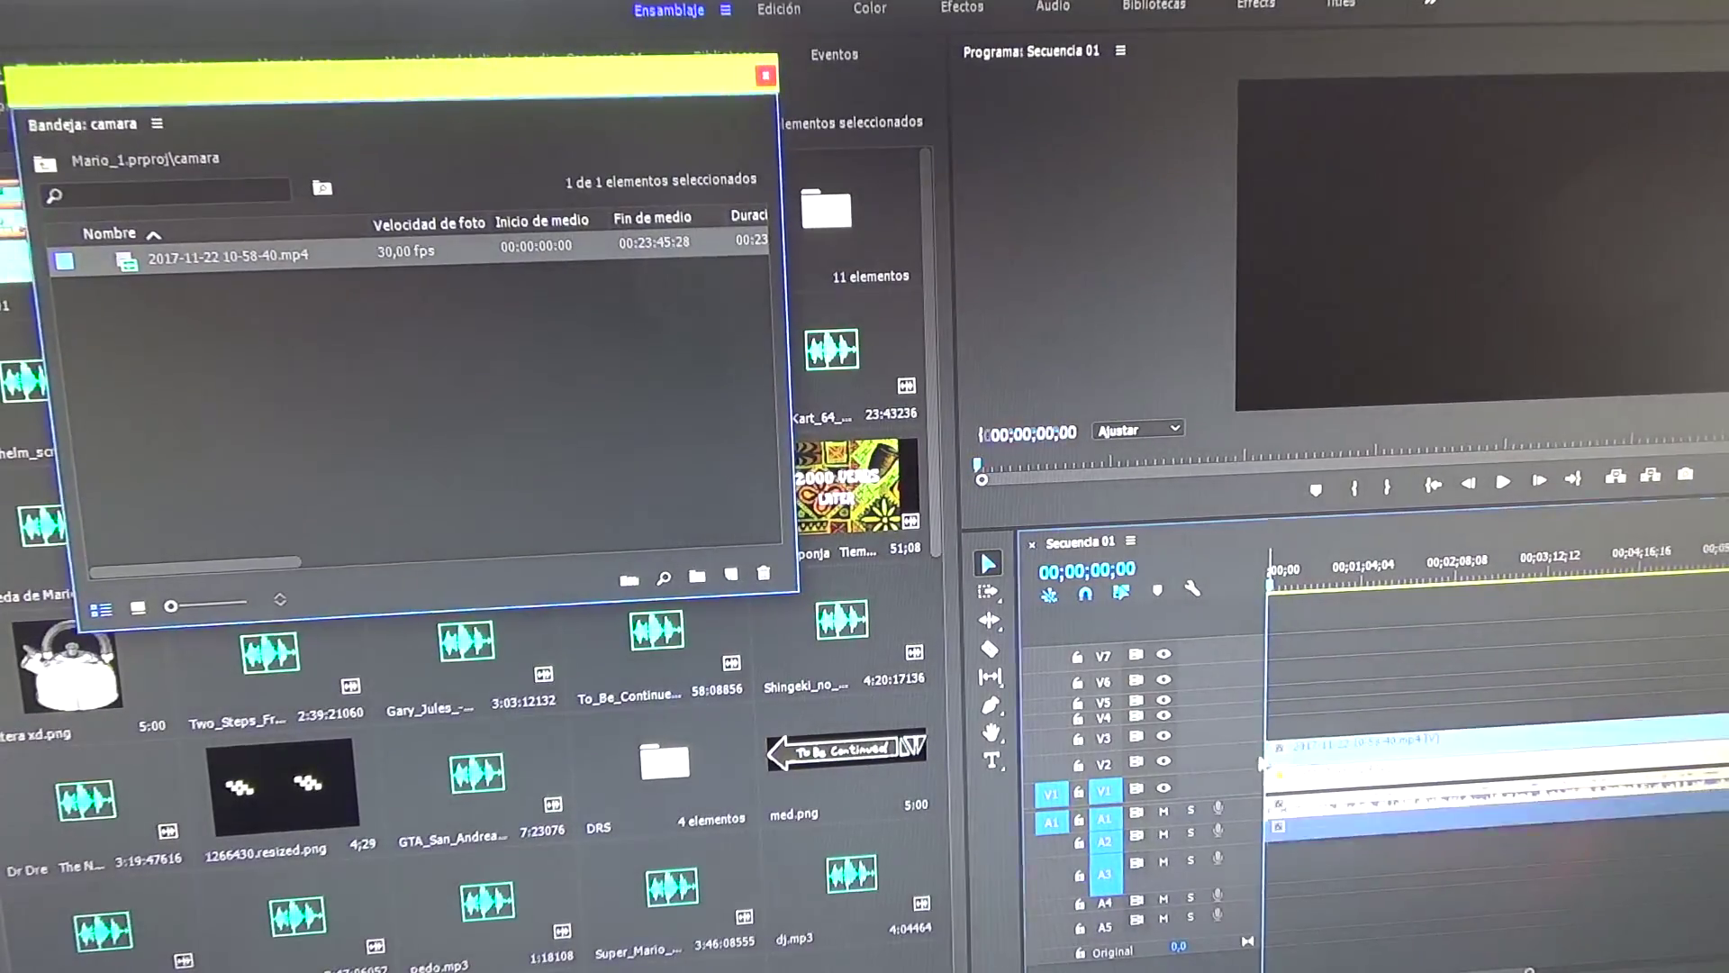
{"action": "left_click", "coordinate": [766, 75]}
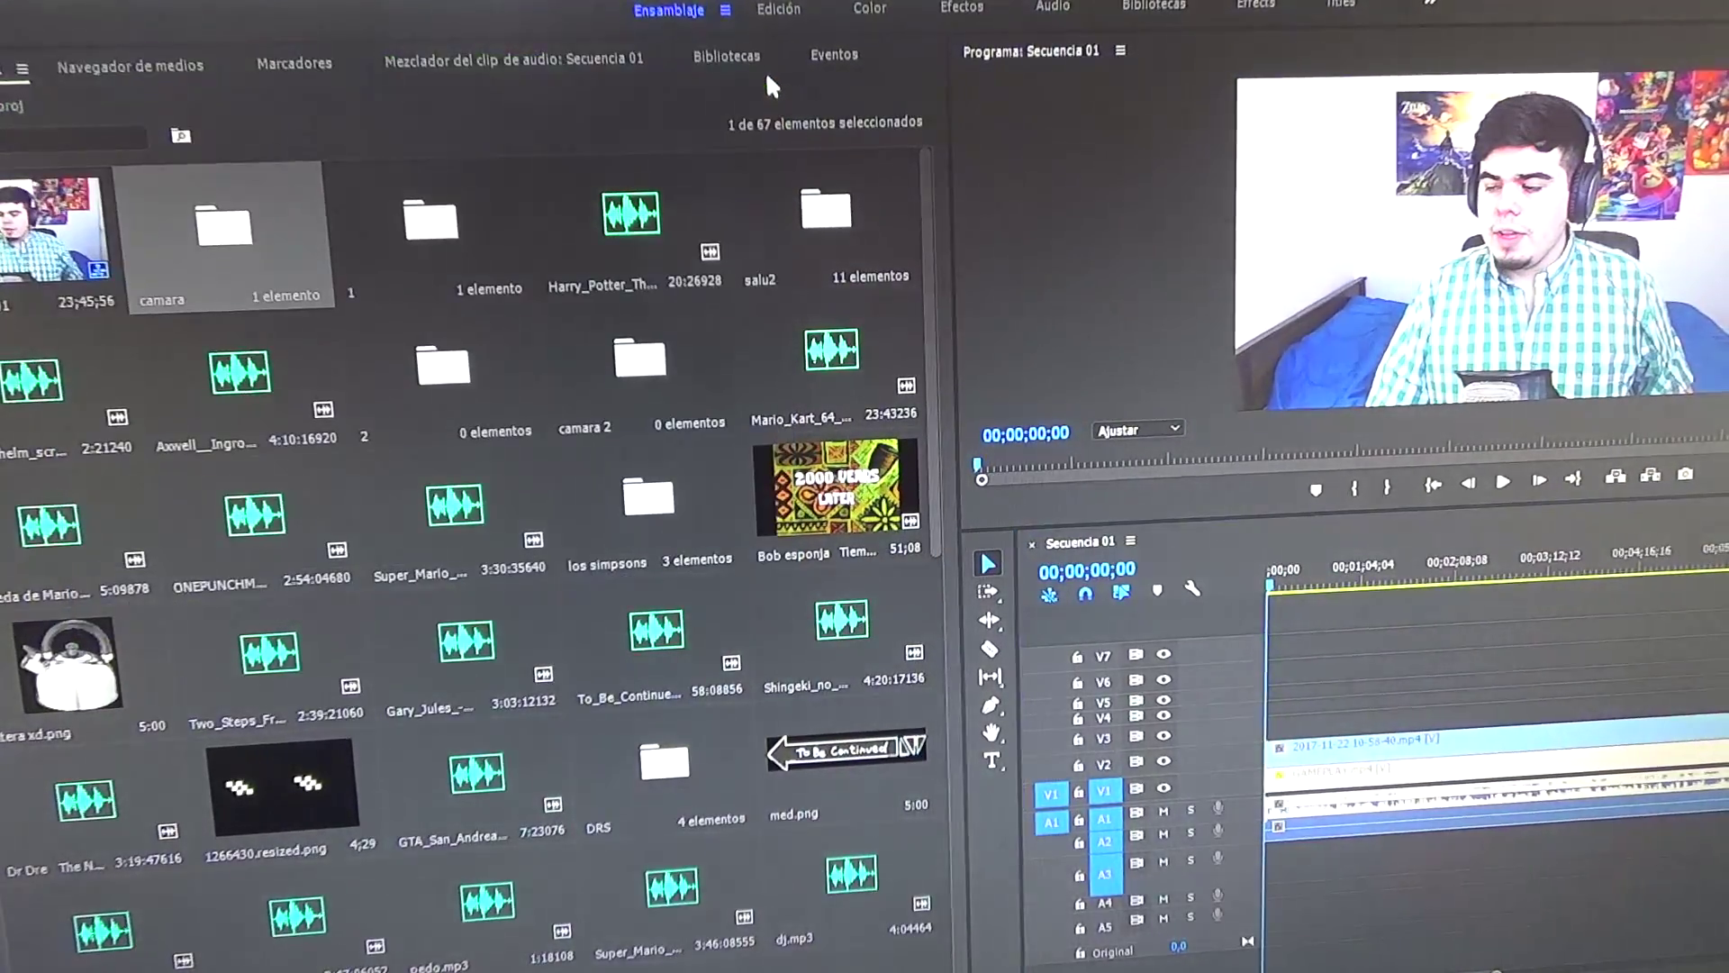
{"action": "left_click", "coordinate": [1342, 770]}
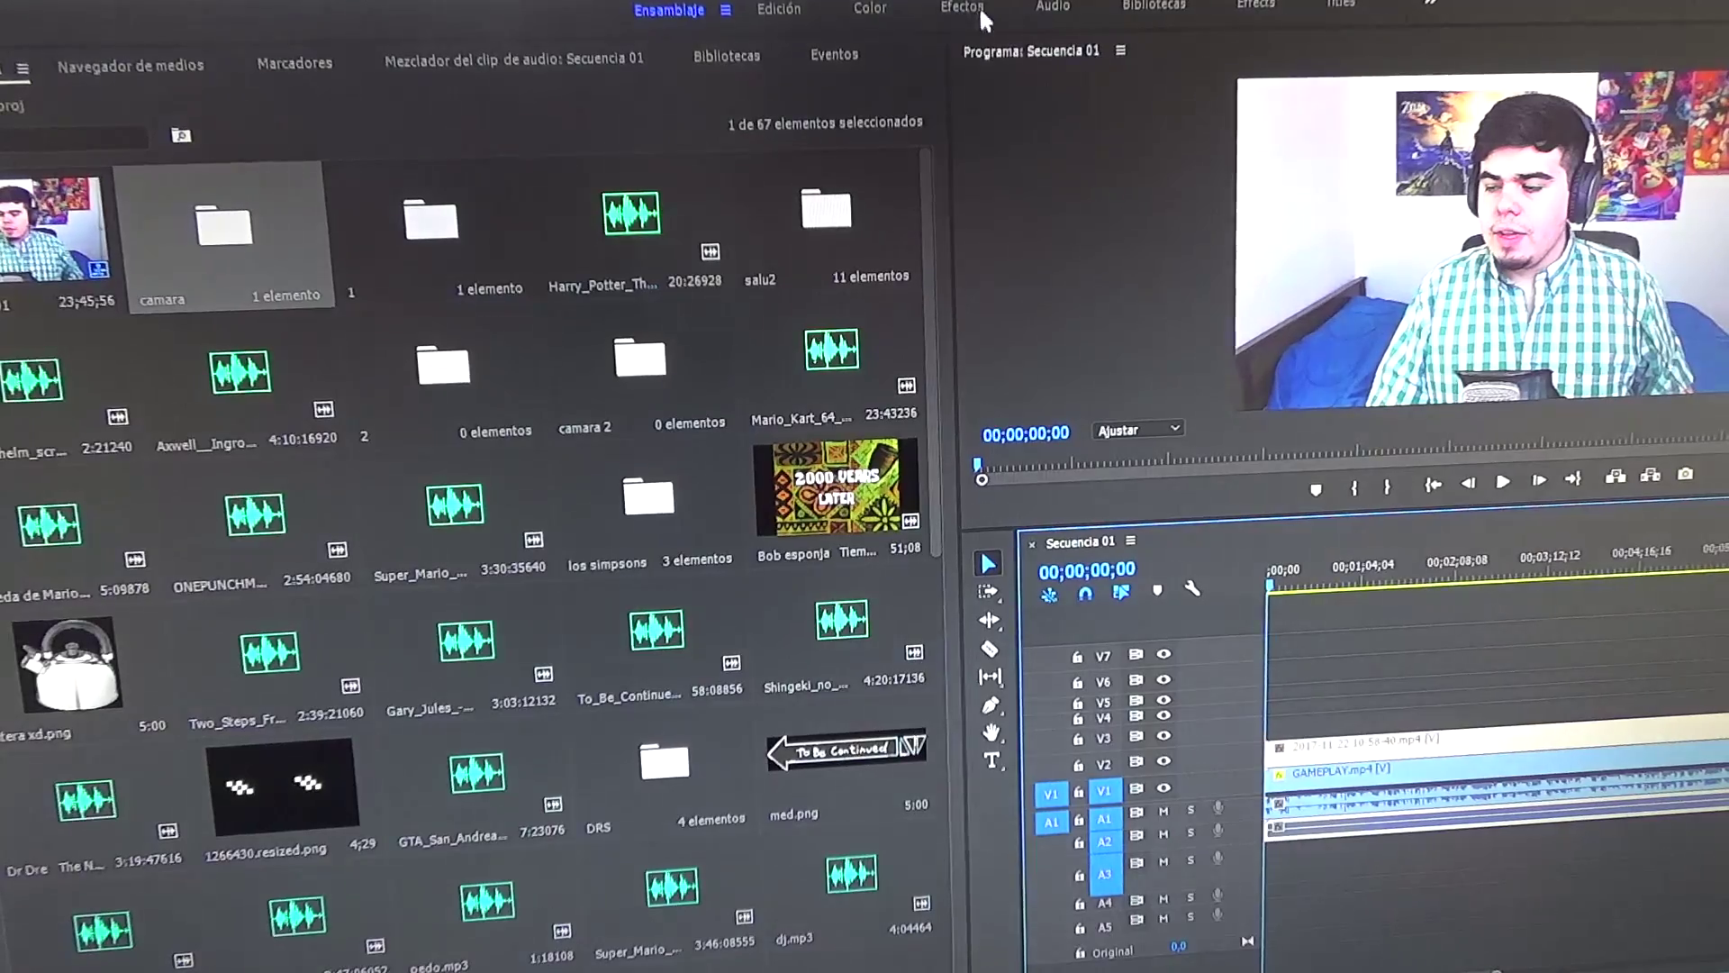
Shrink the webcam overlay to 35% scale and move it to the top-left corner
{"action": "left_click", "coordinate": [980, 10]}
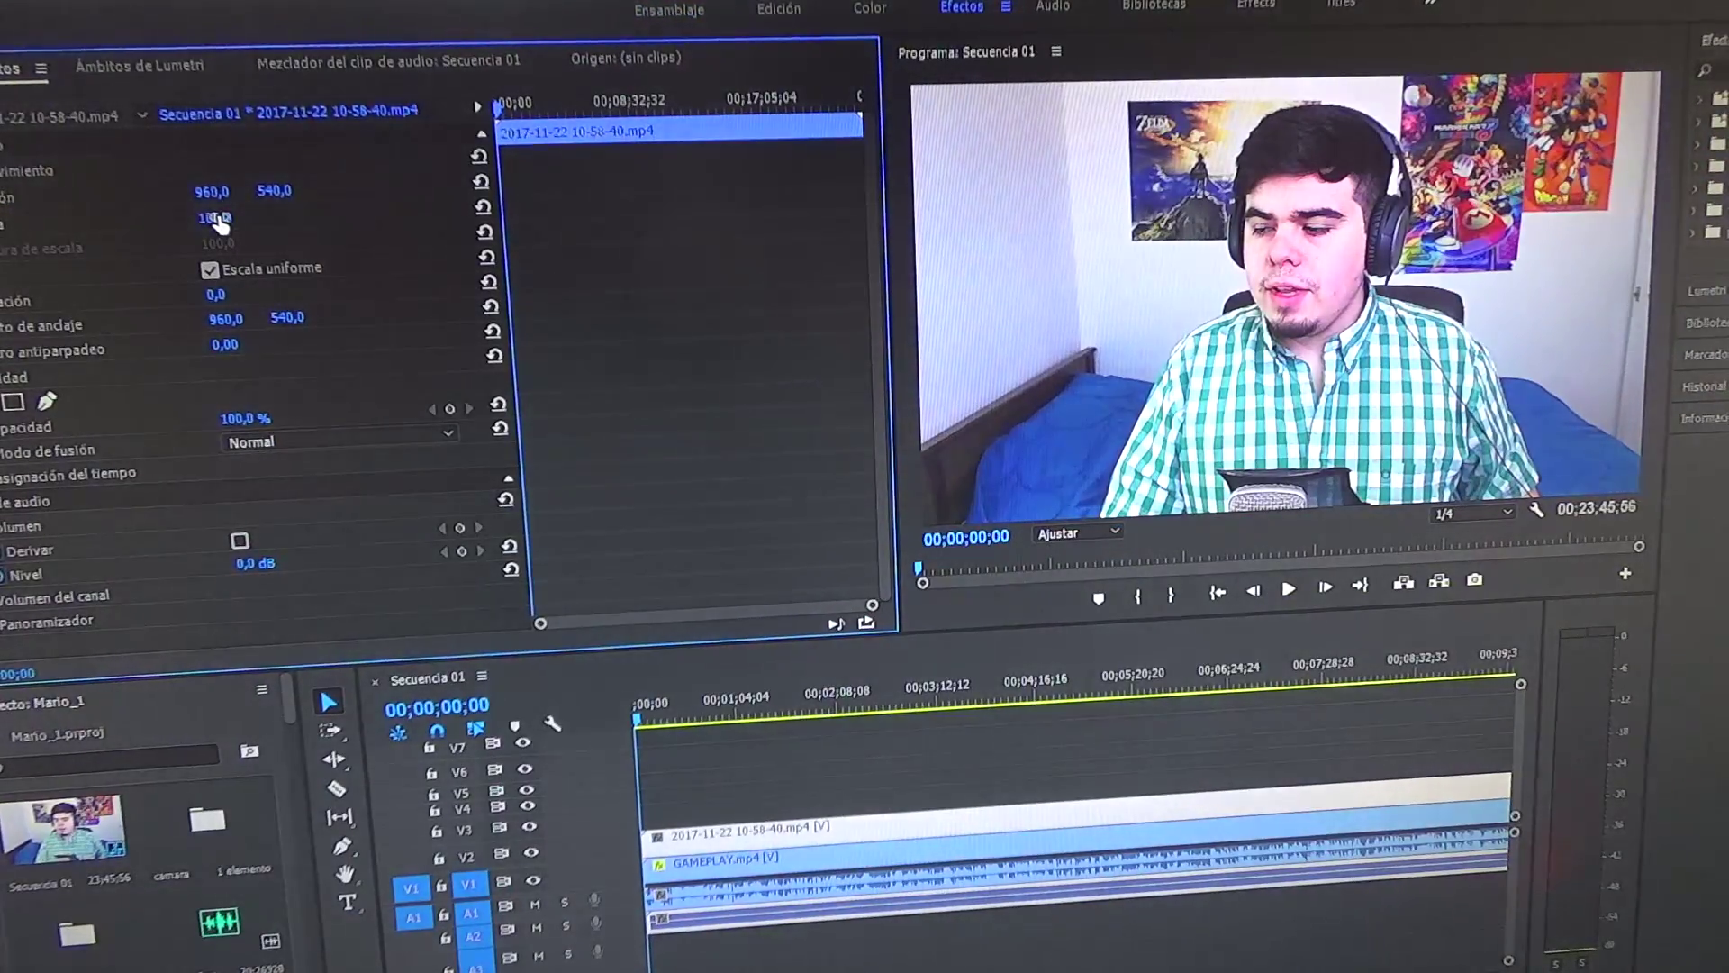
{"action": "left_click", "coordinate": [216, 221]}
{"action": "type", "text": "40"}
{"action": "key", "text": "Return"}
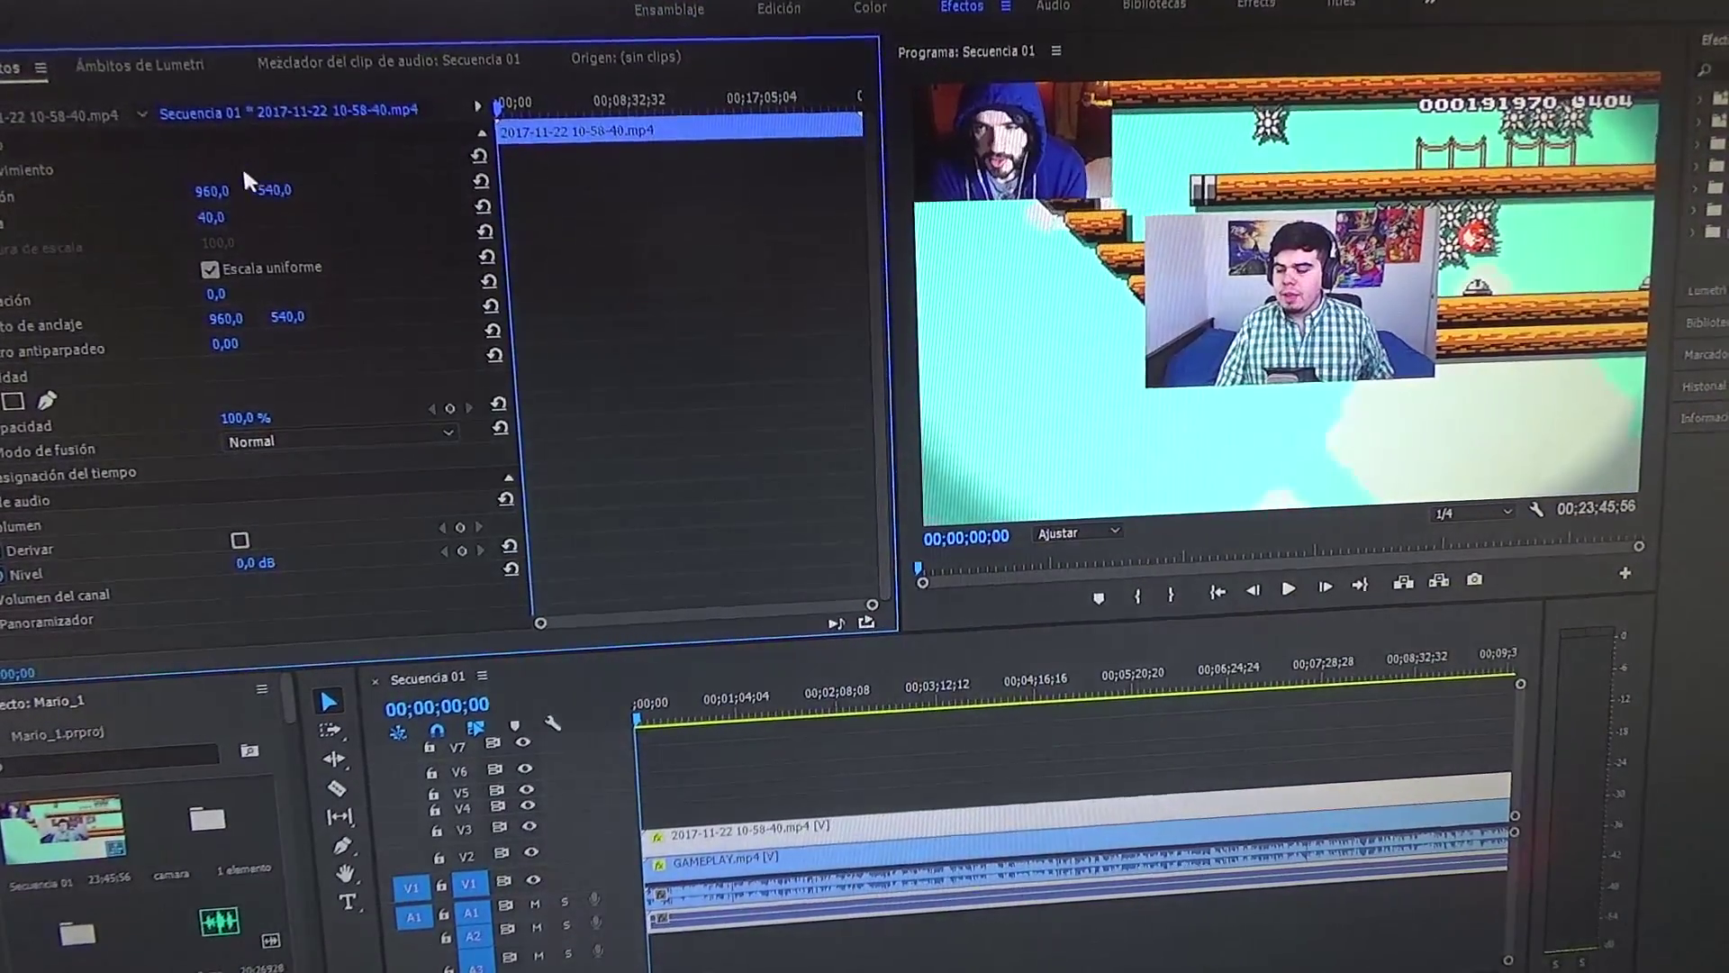
{"action": "left_click_drag", "start_coordinate": [213, 192], "coordinate": [221, 231]}
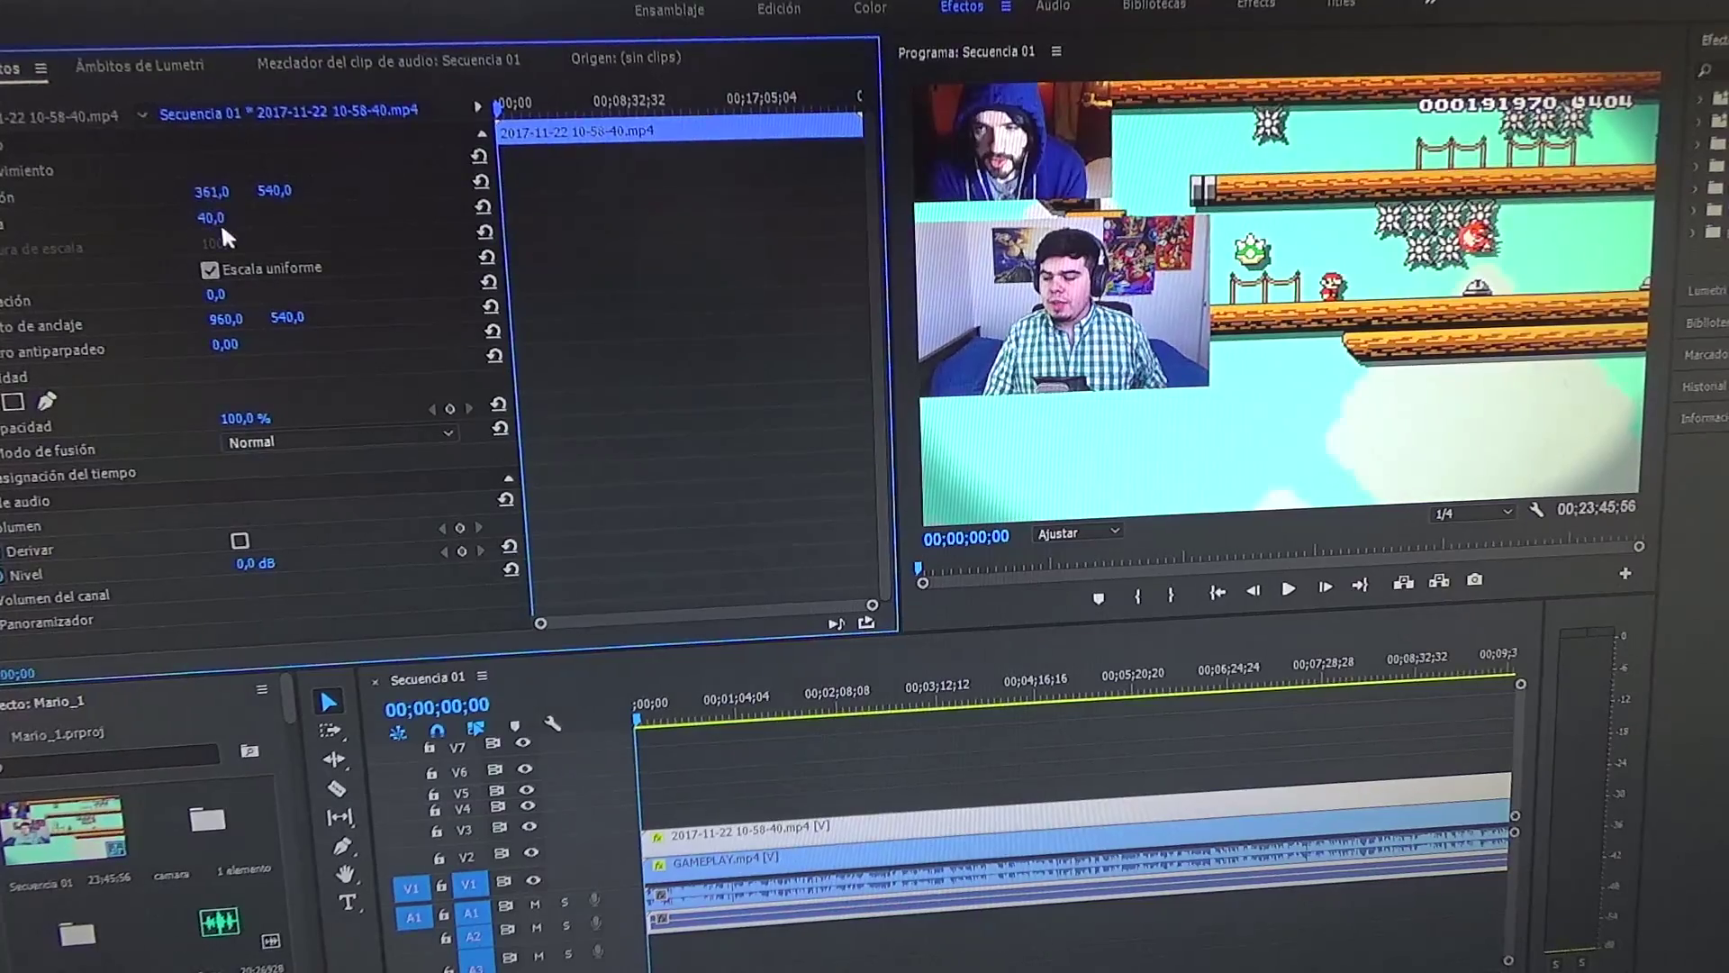
{"action": "type", "text": "35"}
{"action": "key", "text": "Return"}
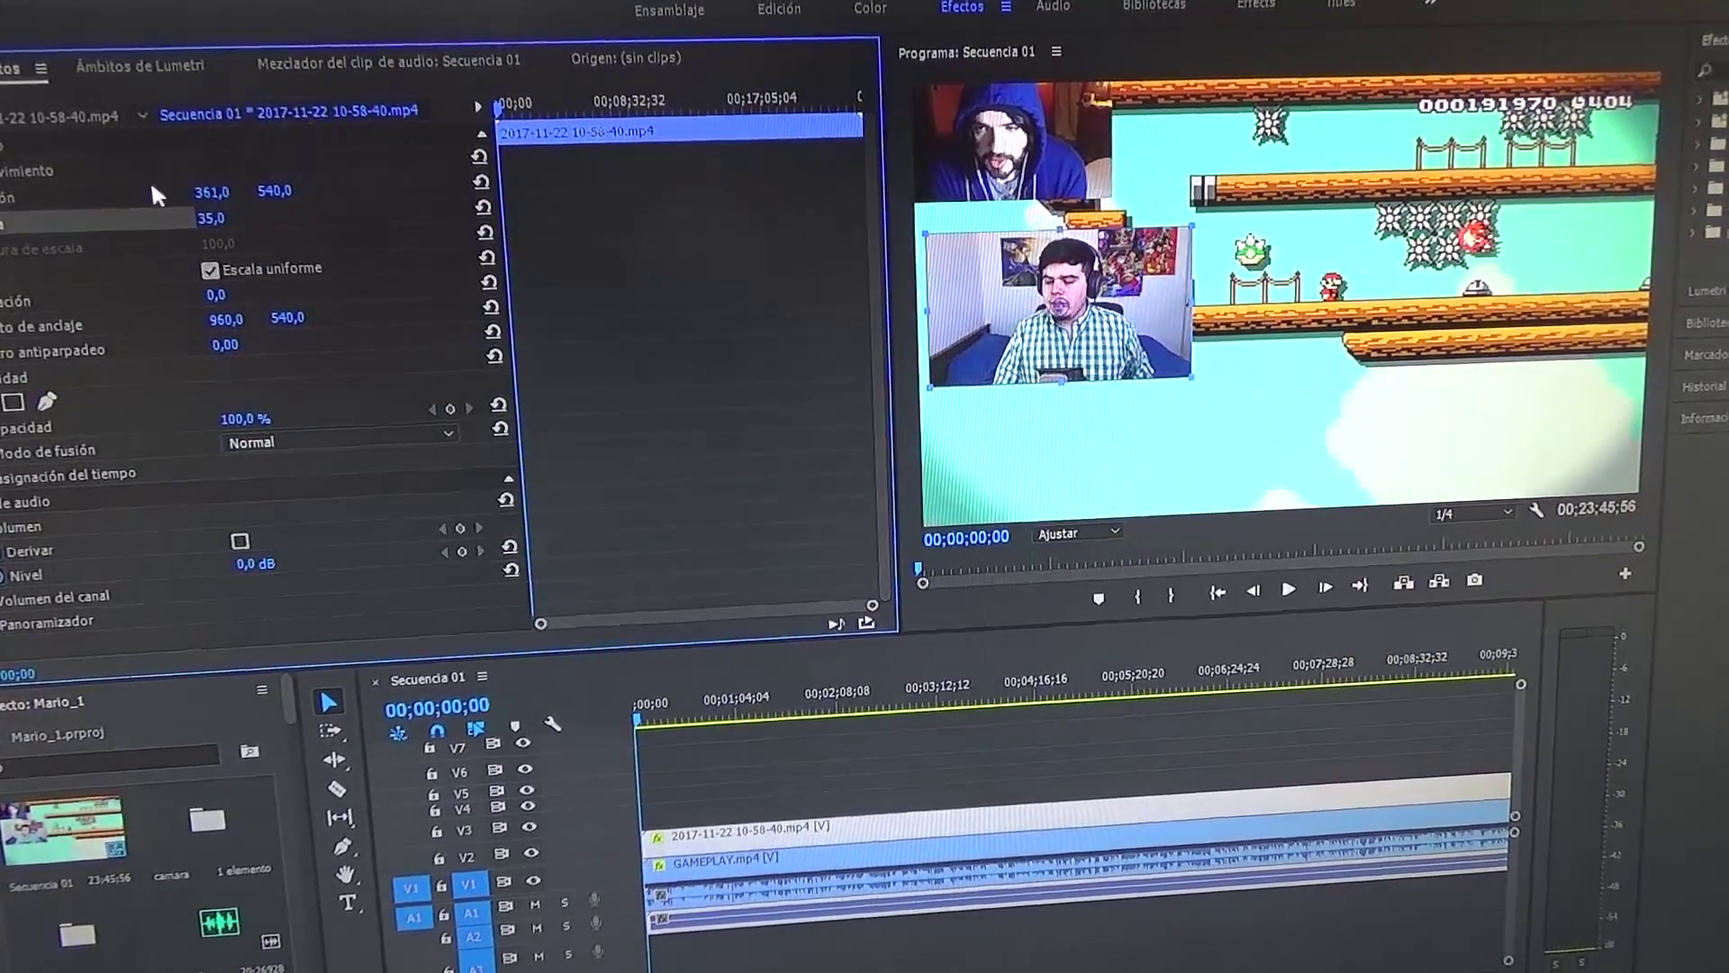
{"action": "mouse_move", "coordinate": [213, 192]}
{"action": "left_mouse_down"}
{"action": "mouse_move", "coordinate": [198, 192]}
{"action": "mouse_move", "coordinate": [256, 190]}
{"action": "left_mouse_up"}
{"action": "left_click", "coordinate": [1293, 297]}
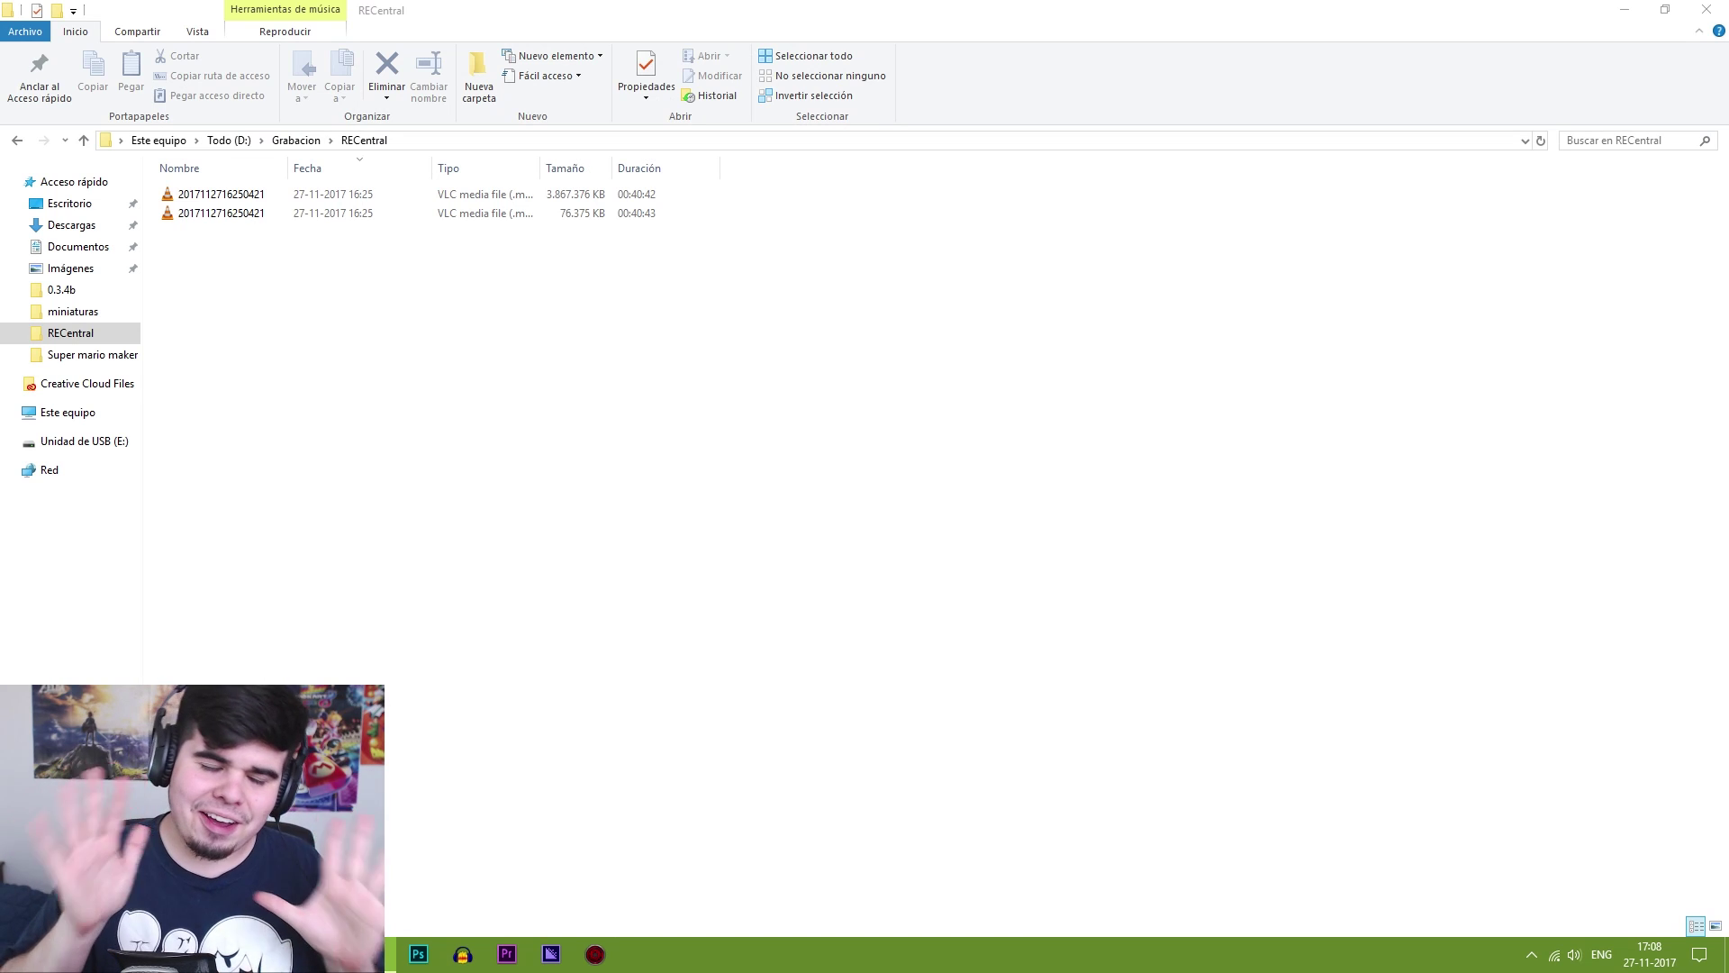
{"action": "left_click", "coordinate": [265, 200]}
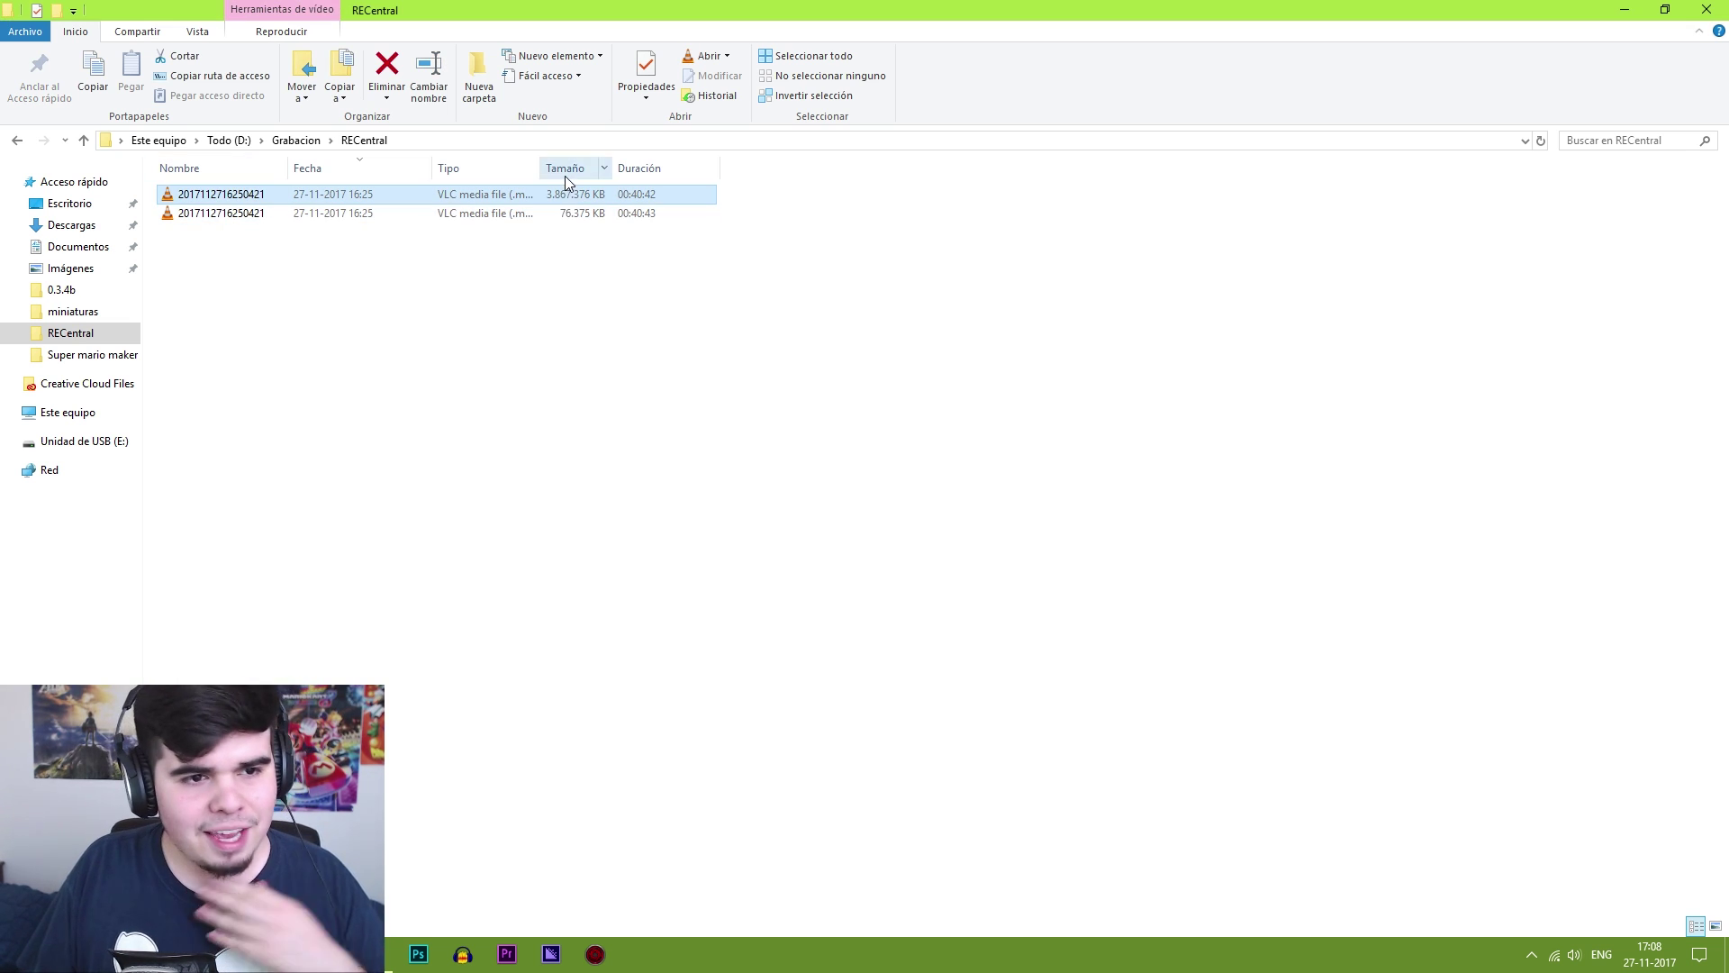
{"action": "left_click_drag", "start_coordinate": [612, 172], "coordinate": [656, 172]}
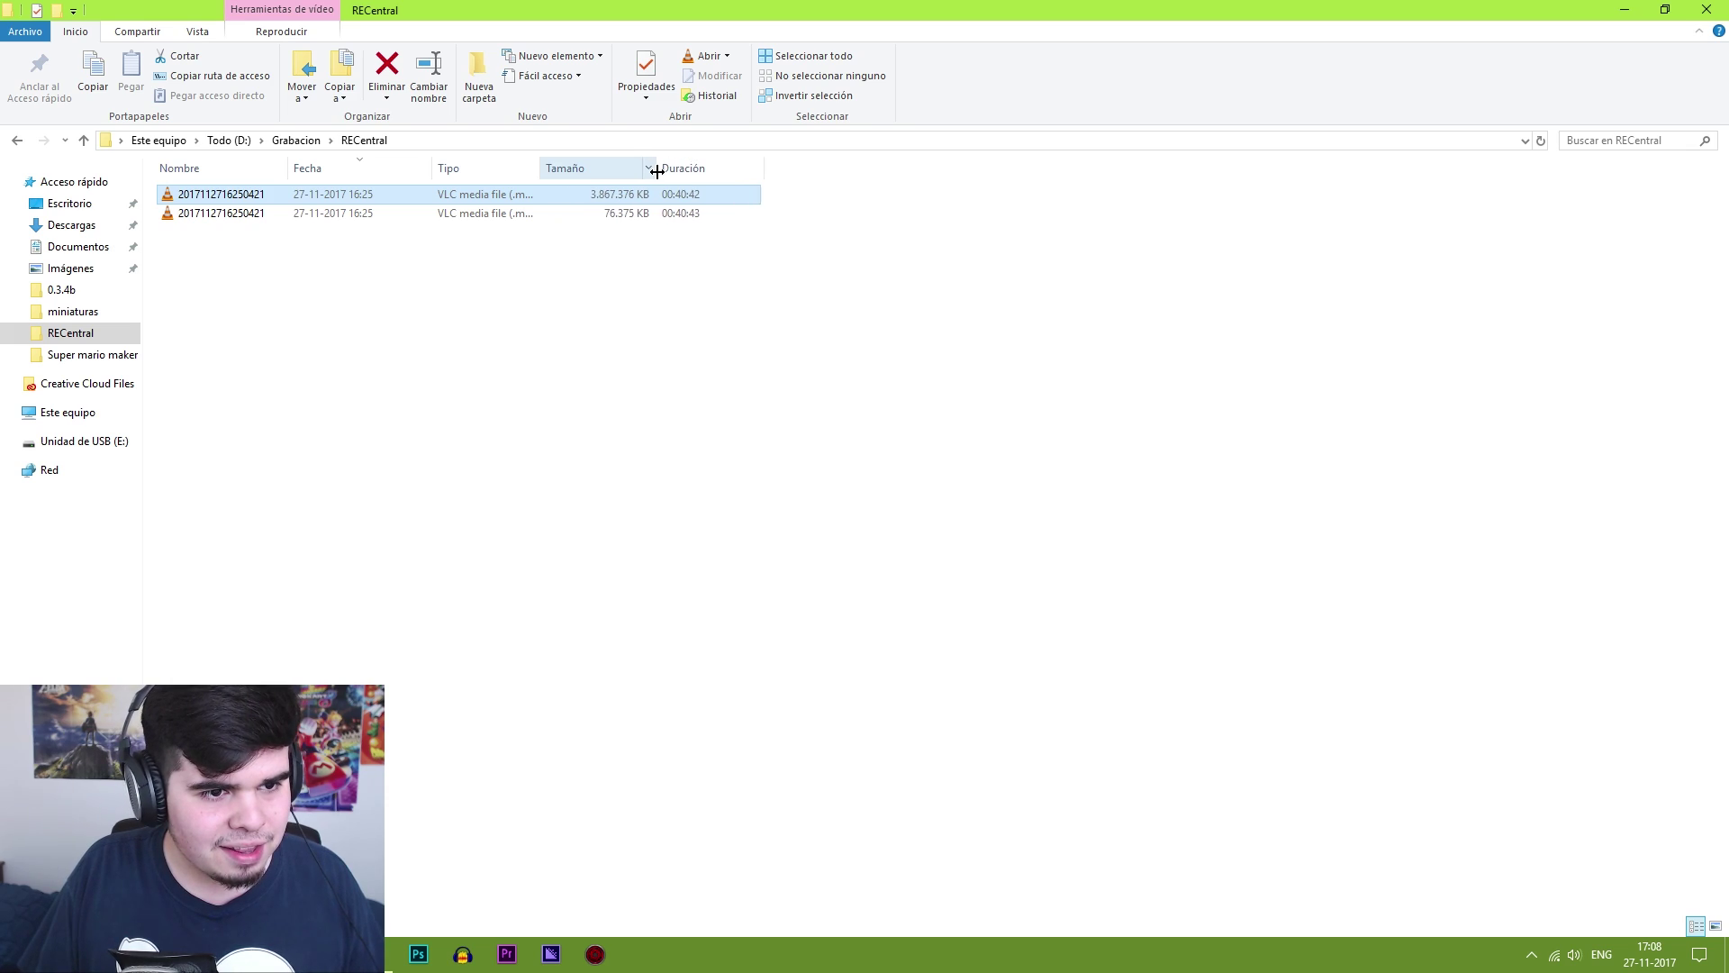
{"action": "double_click", "coordinate": [450, 199]}
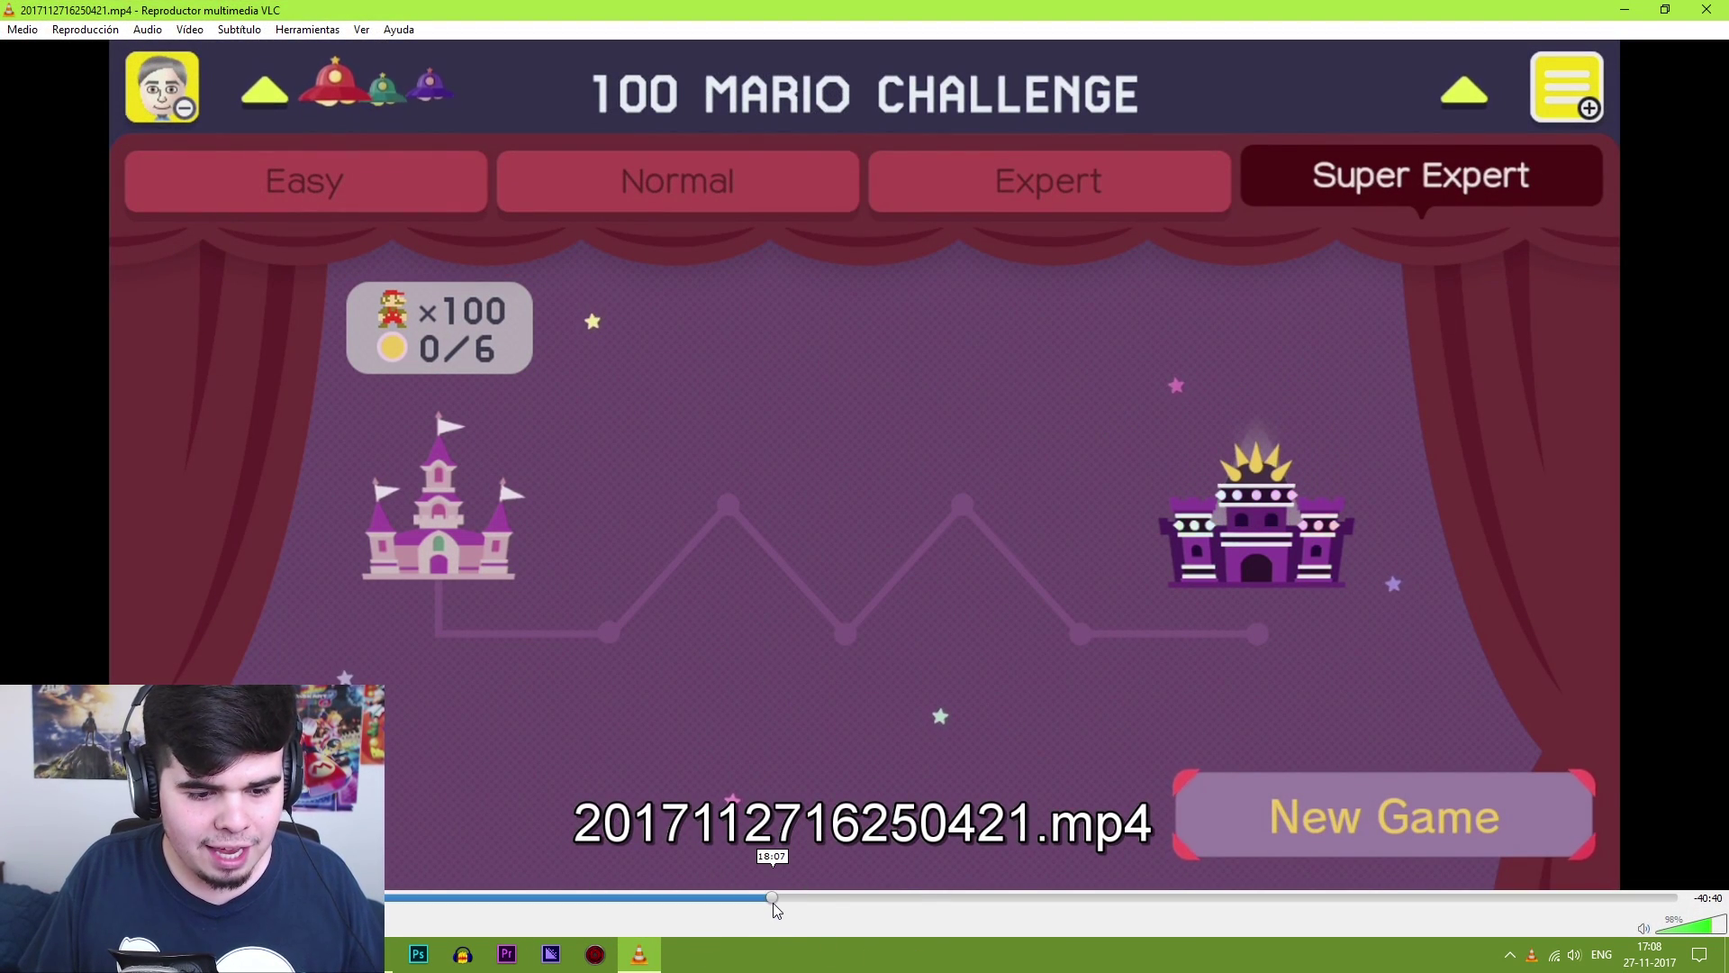
{"action": "left_click", "coordinate": [773, 899]}
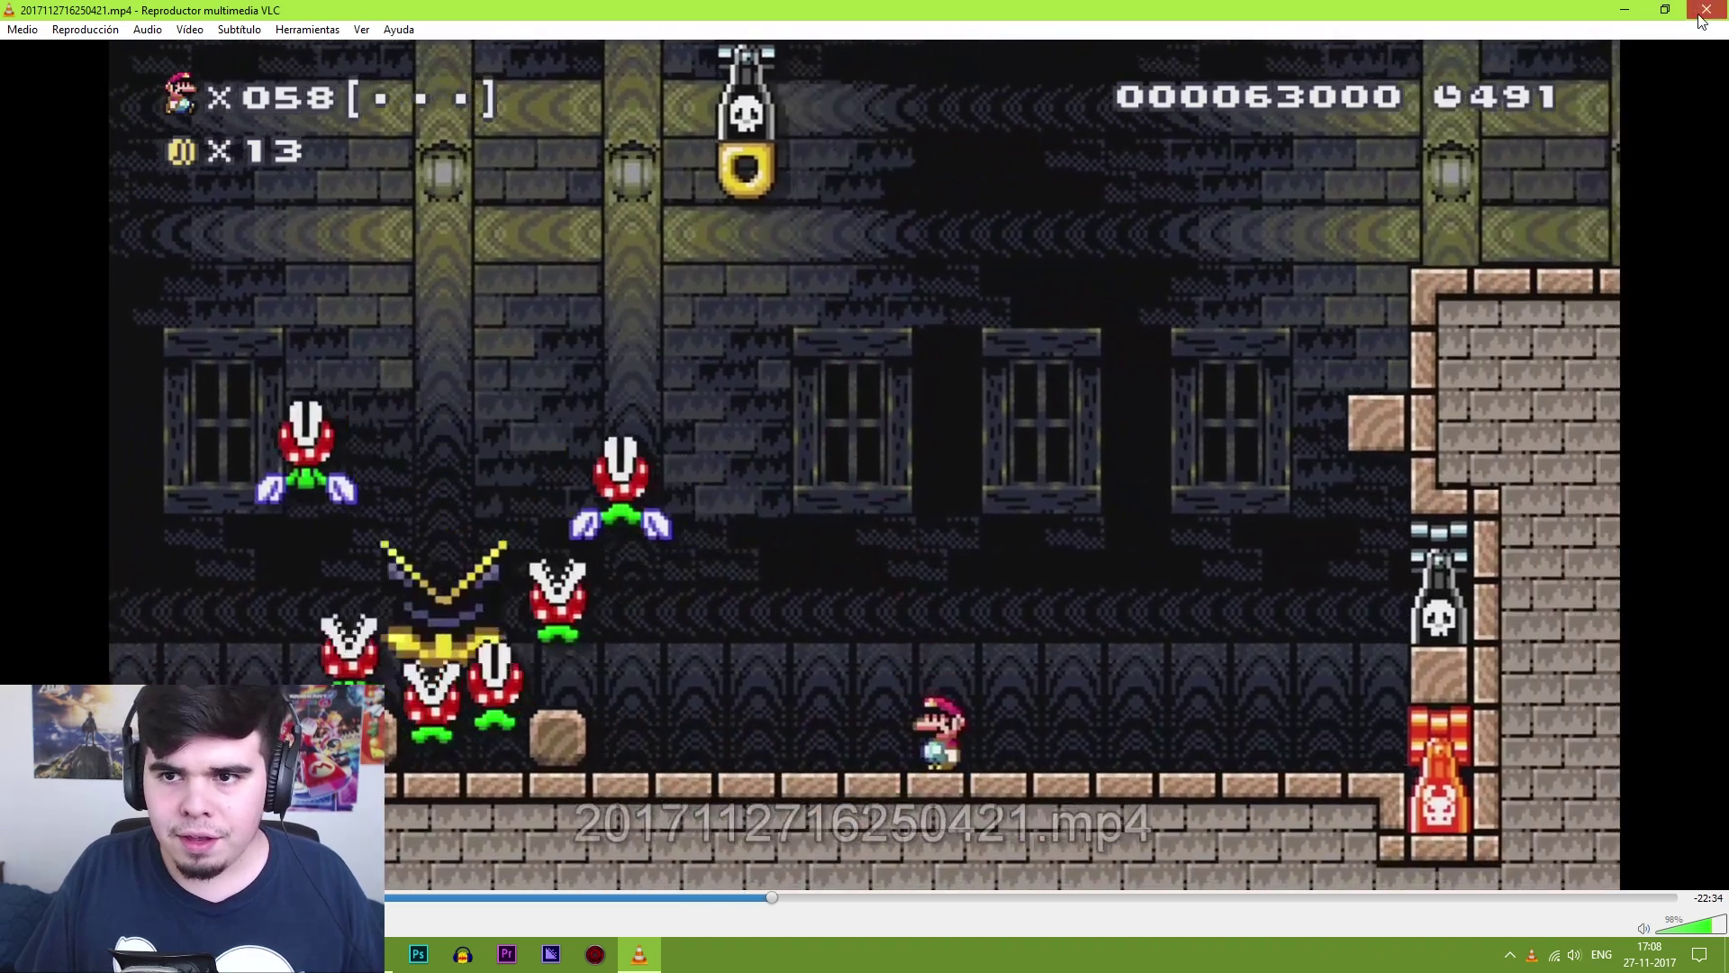
{"action": "key", "text": "ctrl+q"}
{"action": "double_click", "coordinate": [265, 212]}
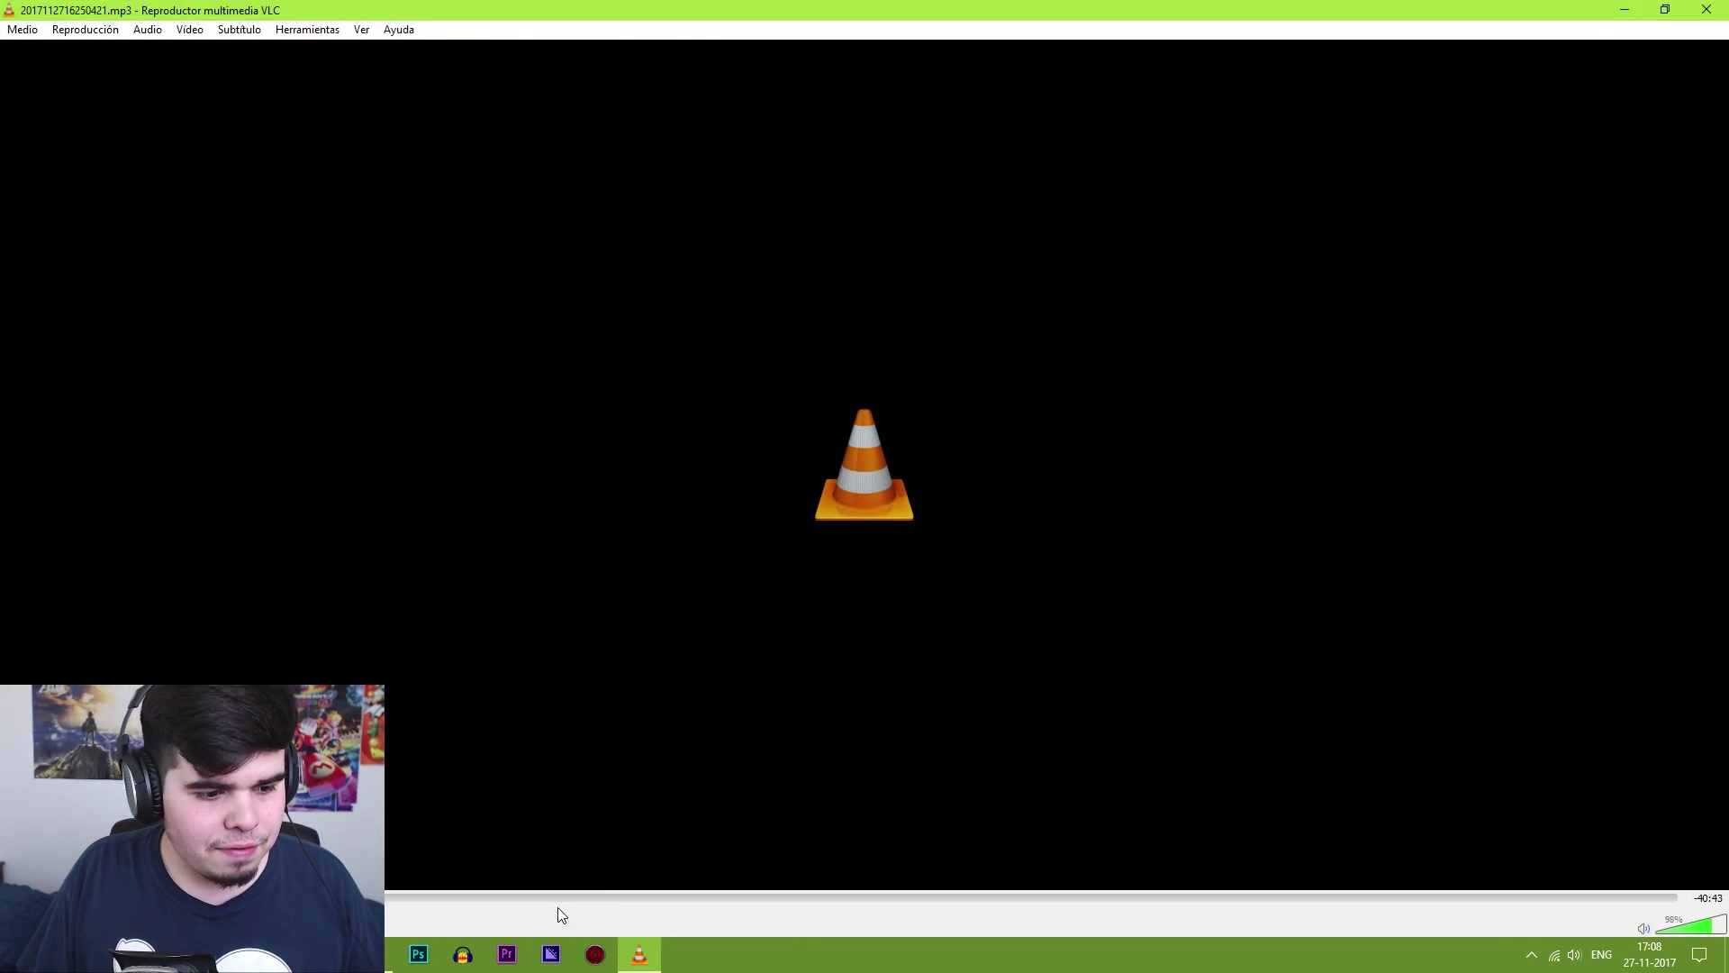
{"action": "left_click", "coordinate": [560, 899]}
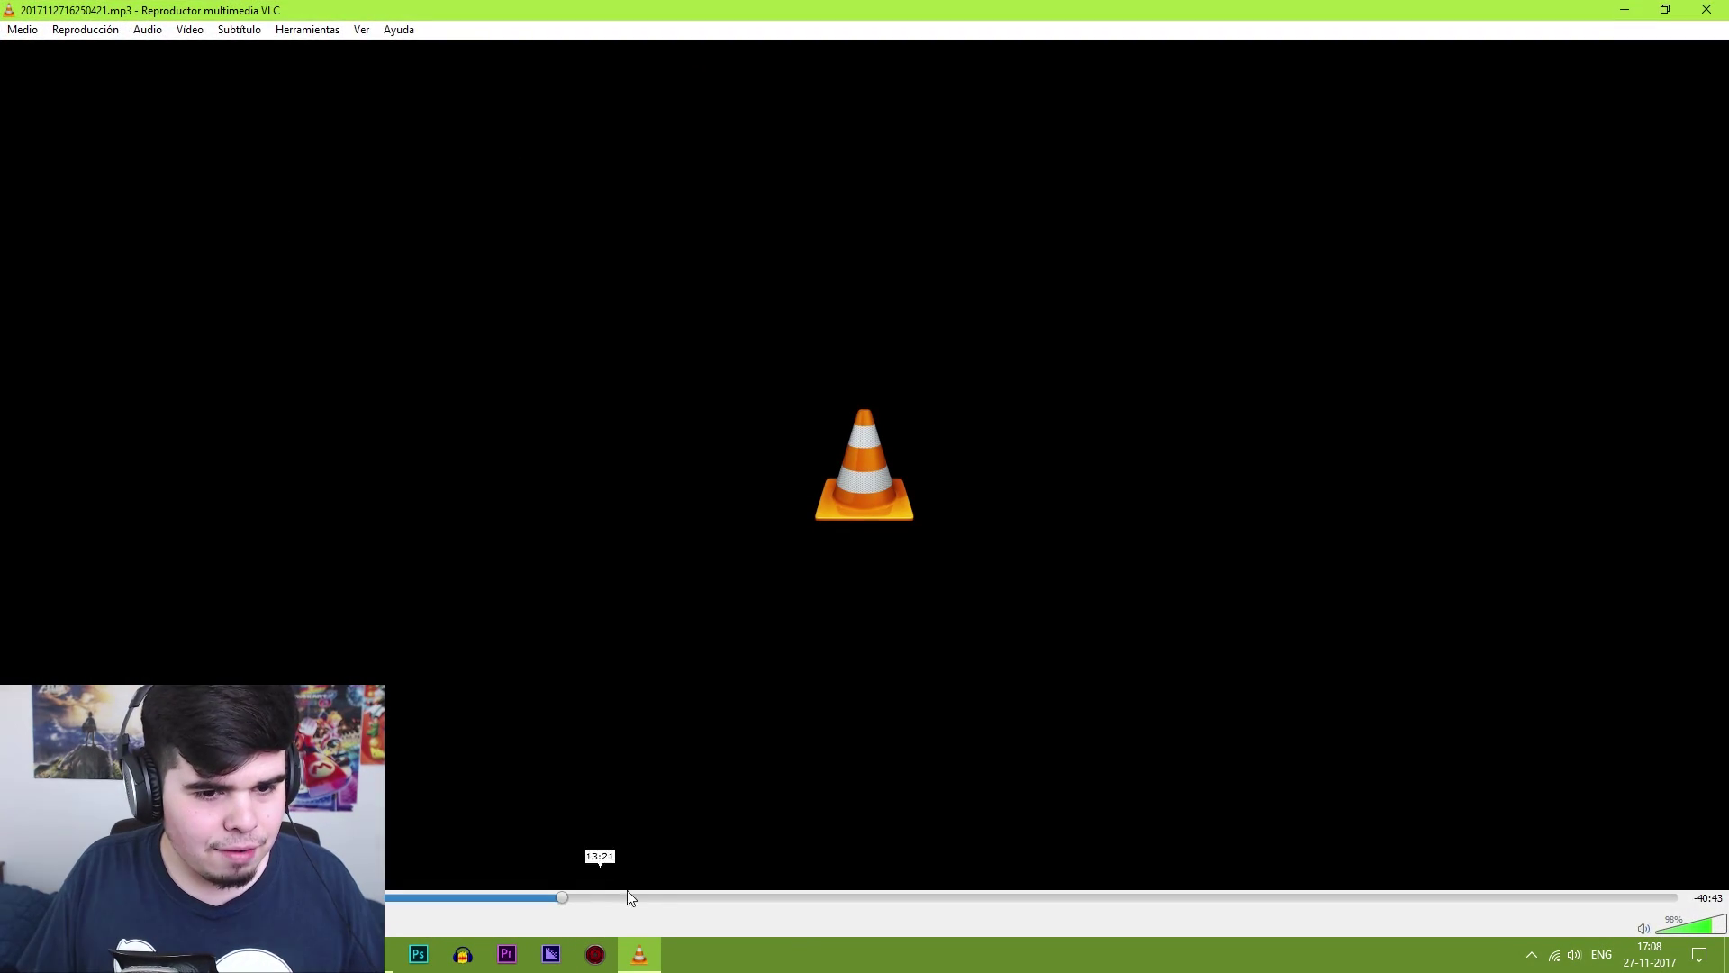
{"action": "left_click", "coordinate": [1707, 9]}
Launch Audacity and drag 2017112716250421.mp3 from Explorer into it as a stereo track
{"action": "left_click", "coordinate": [462, 953]}
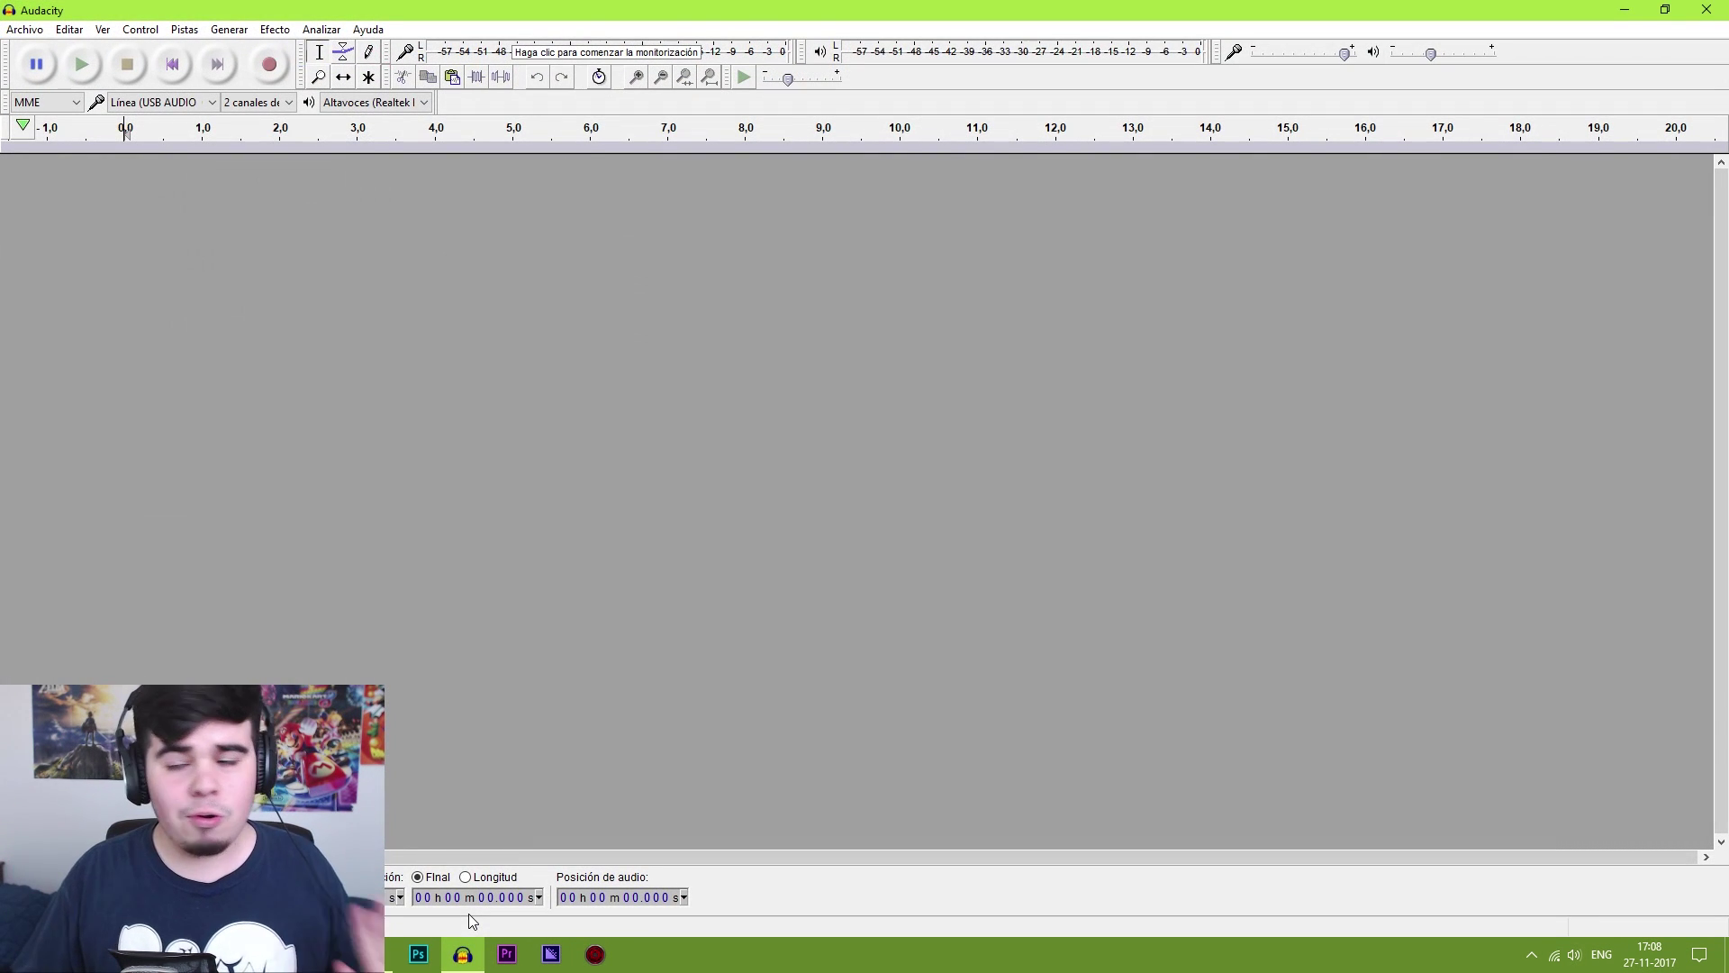
{"action": "key", "text": "alt+Tab"}
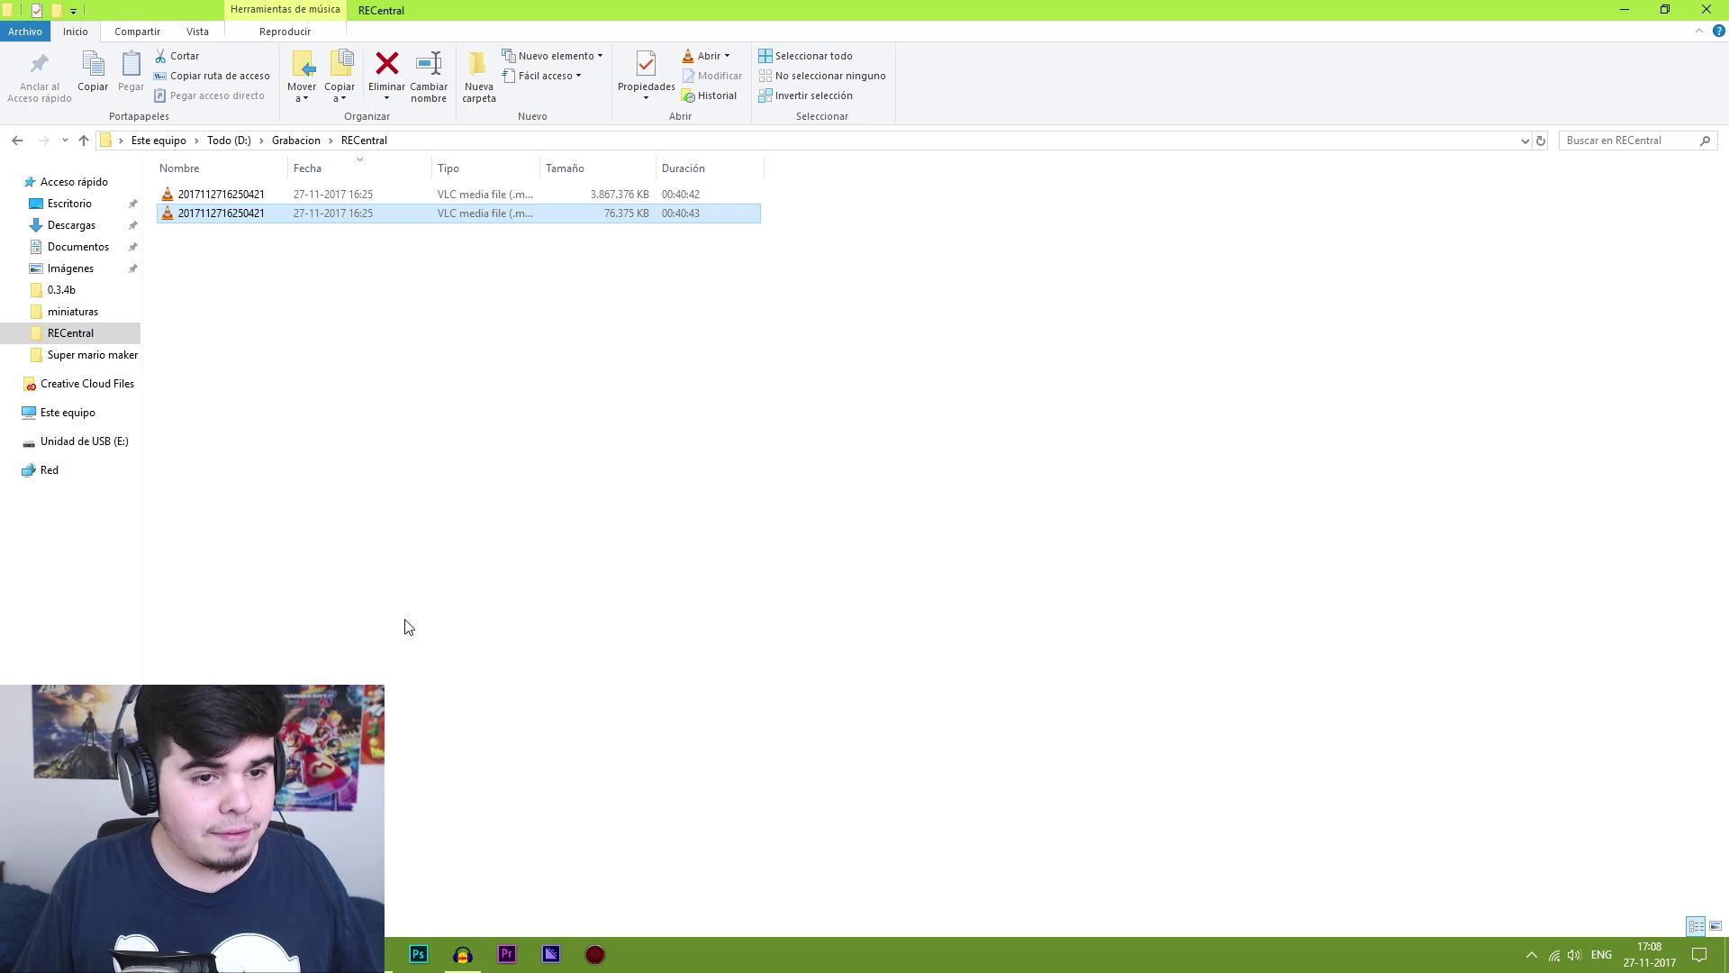
{"action": "left_click_drag", "start_coordinate": [267, 222], "coordinate": [423, 506]}
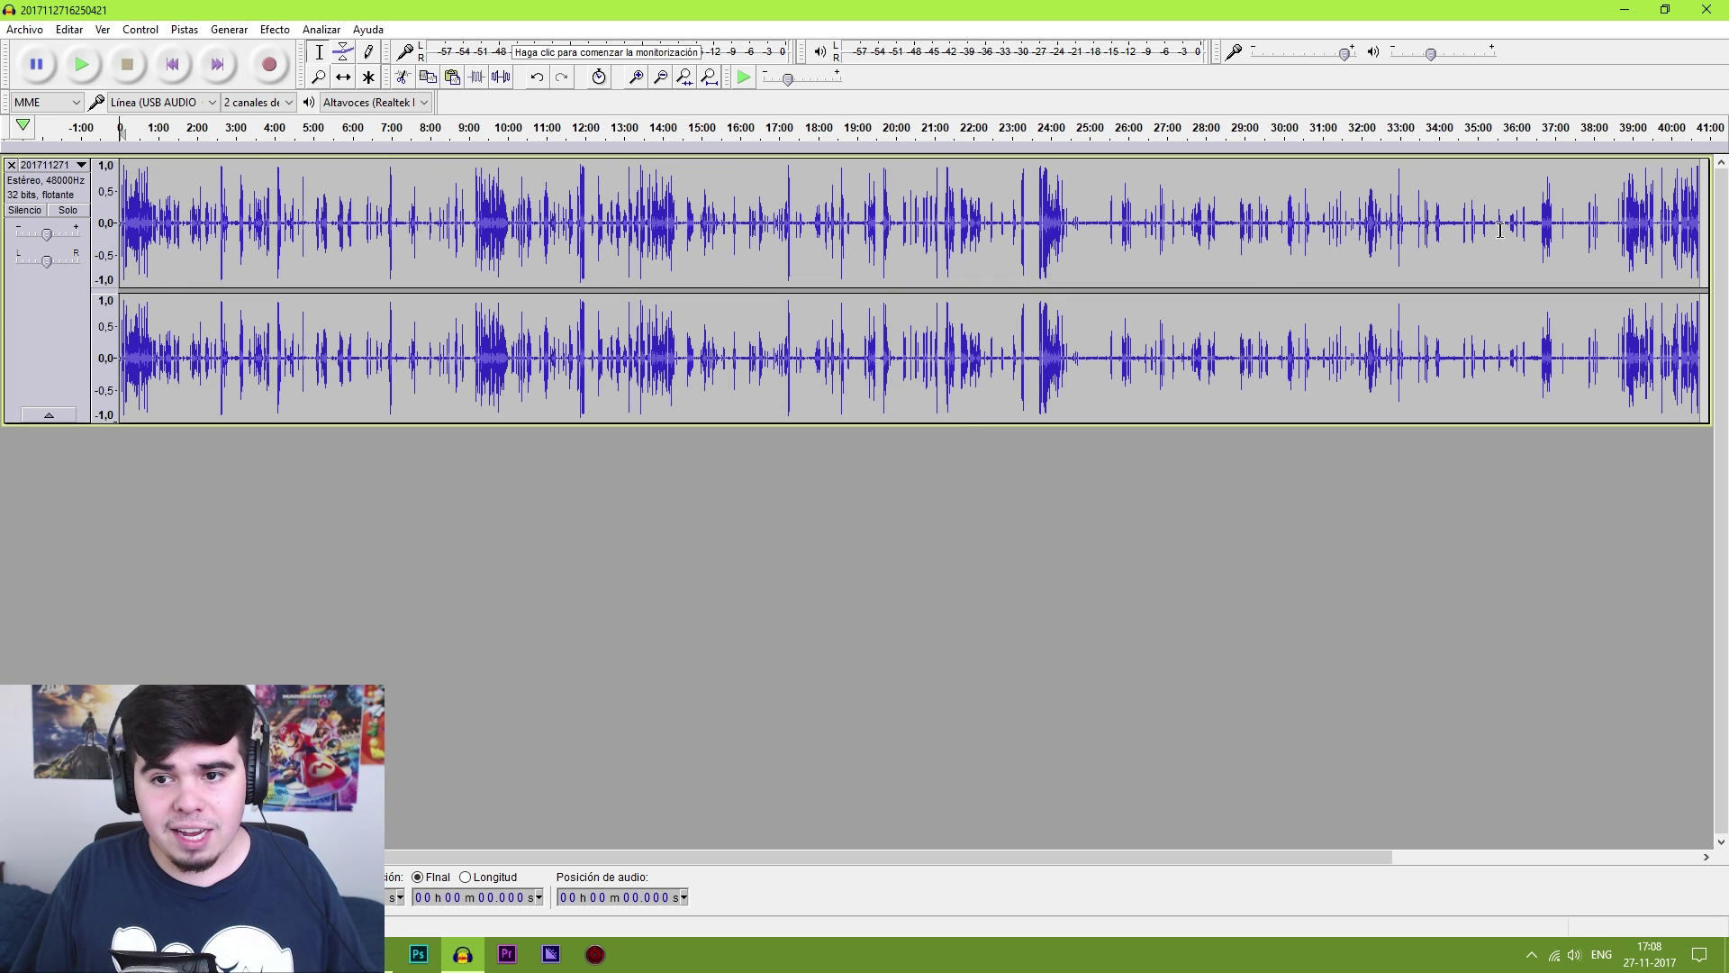
Apply Compresor to the whole track with a -12 dB threshold and 2:1 ratio
{"action": "left_click", "coordinate": [269, 36]}
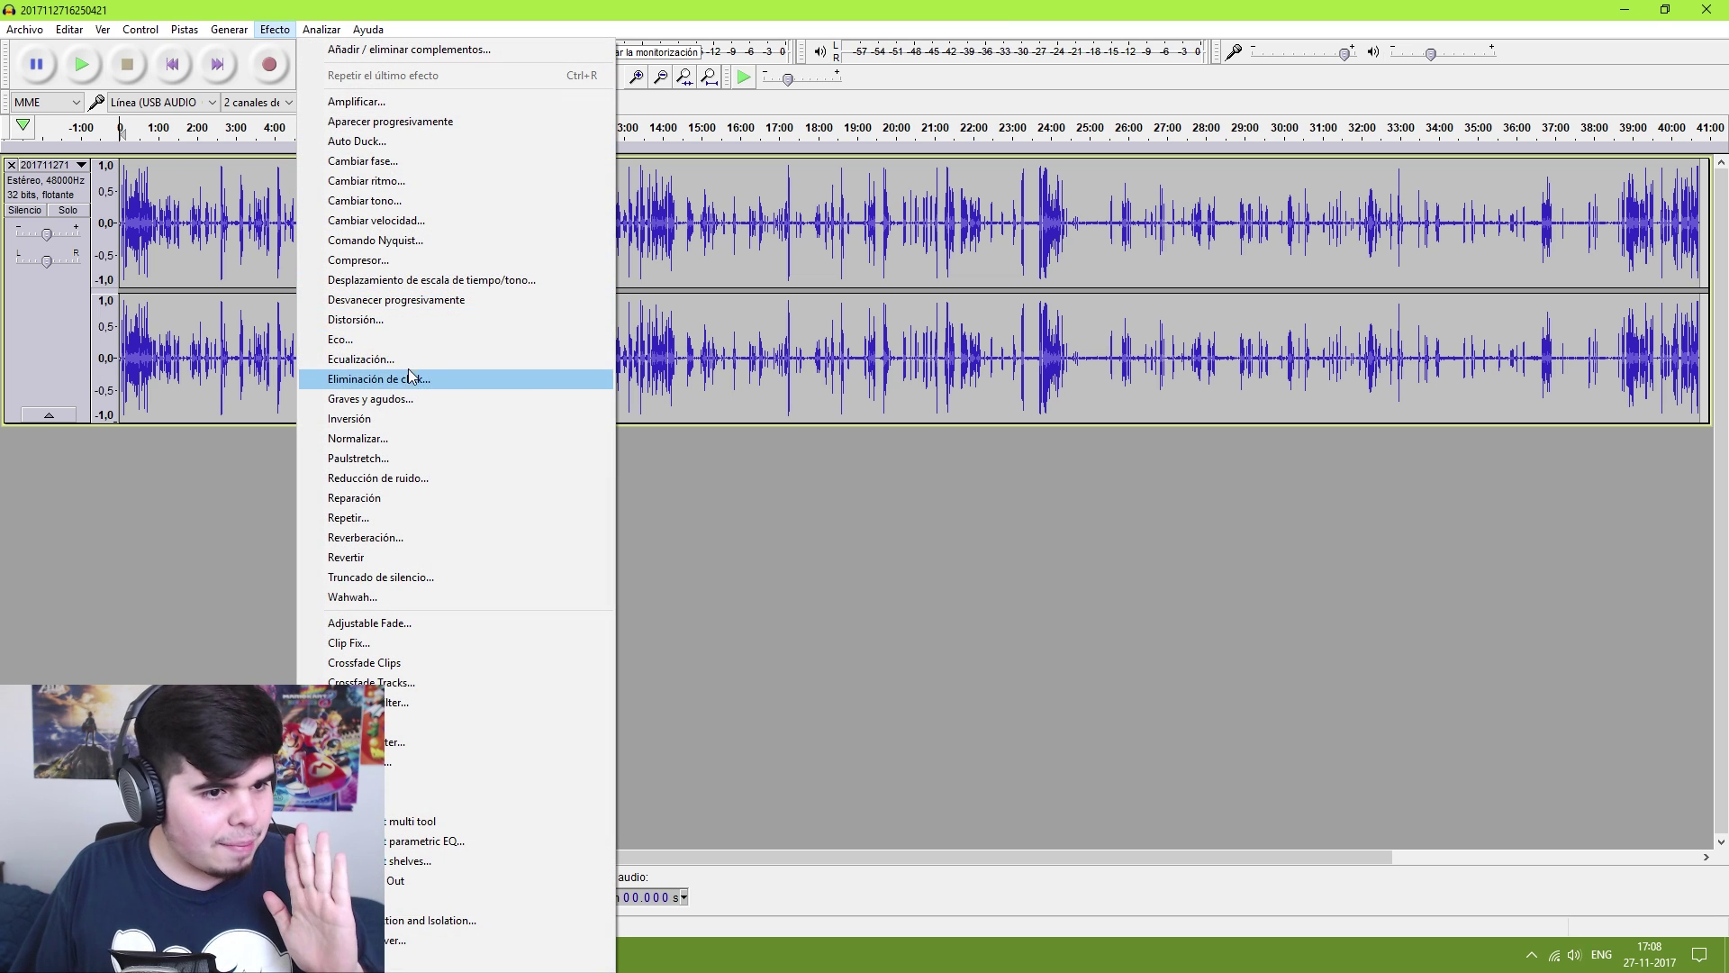
{"action": "left_click", "coordinate": [414, 261]}
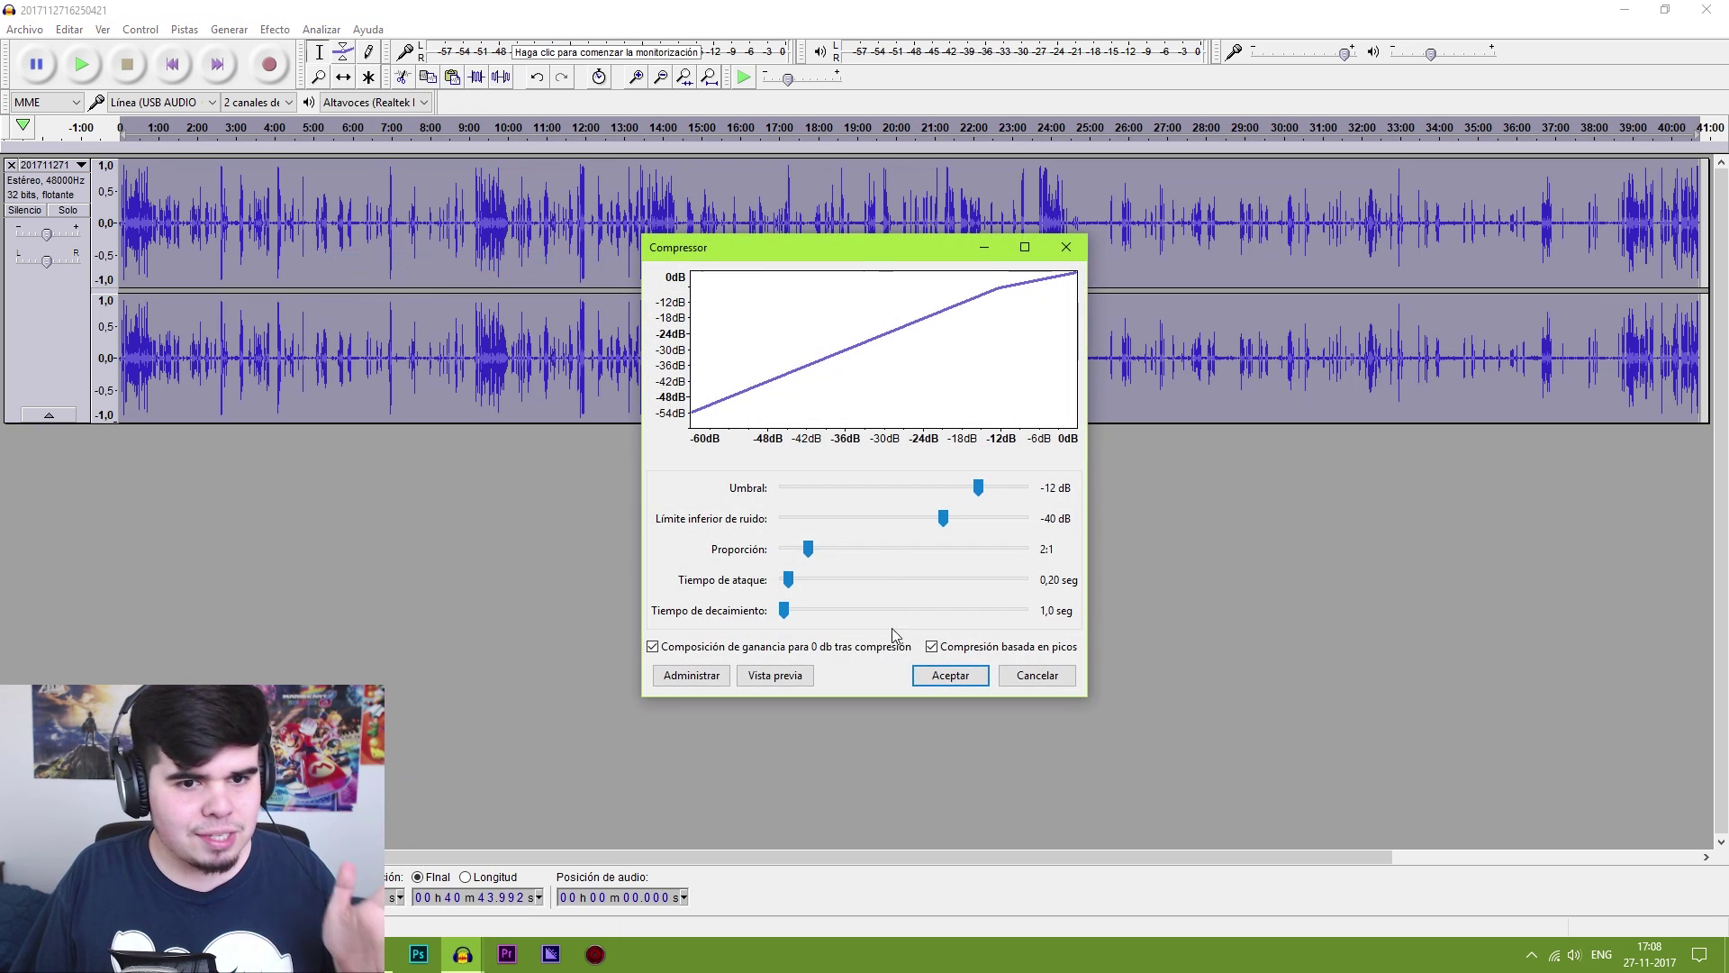
{"action": "left_click", "coordinate": [958, 682]}
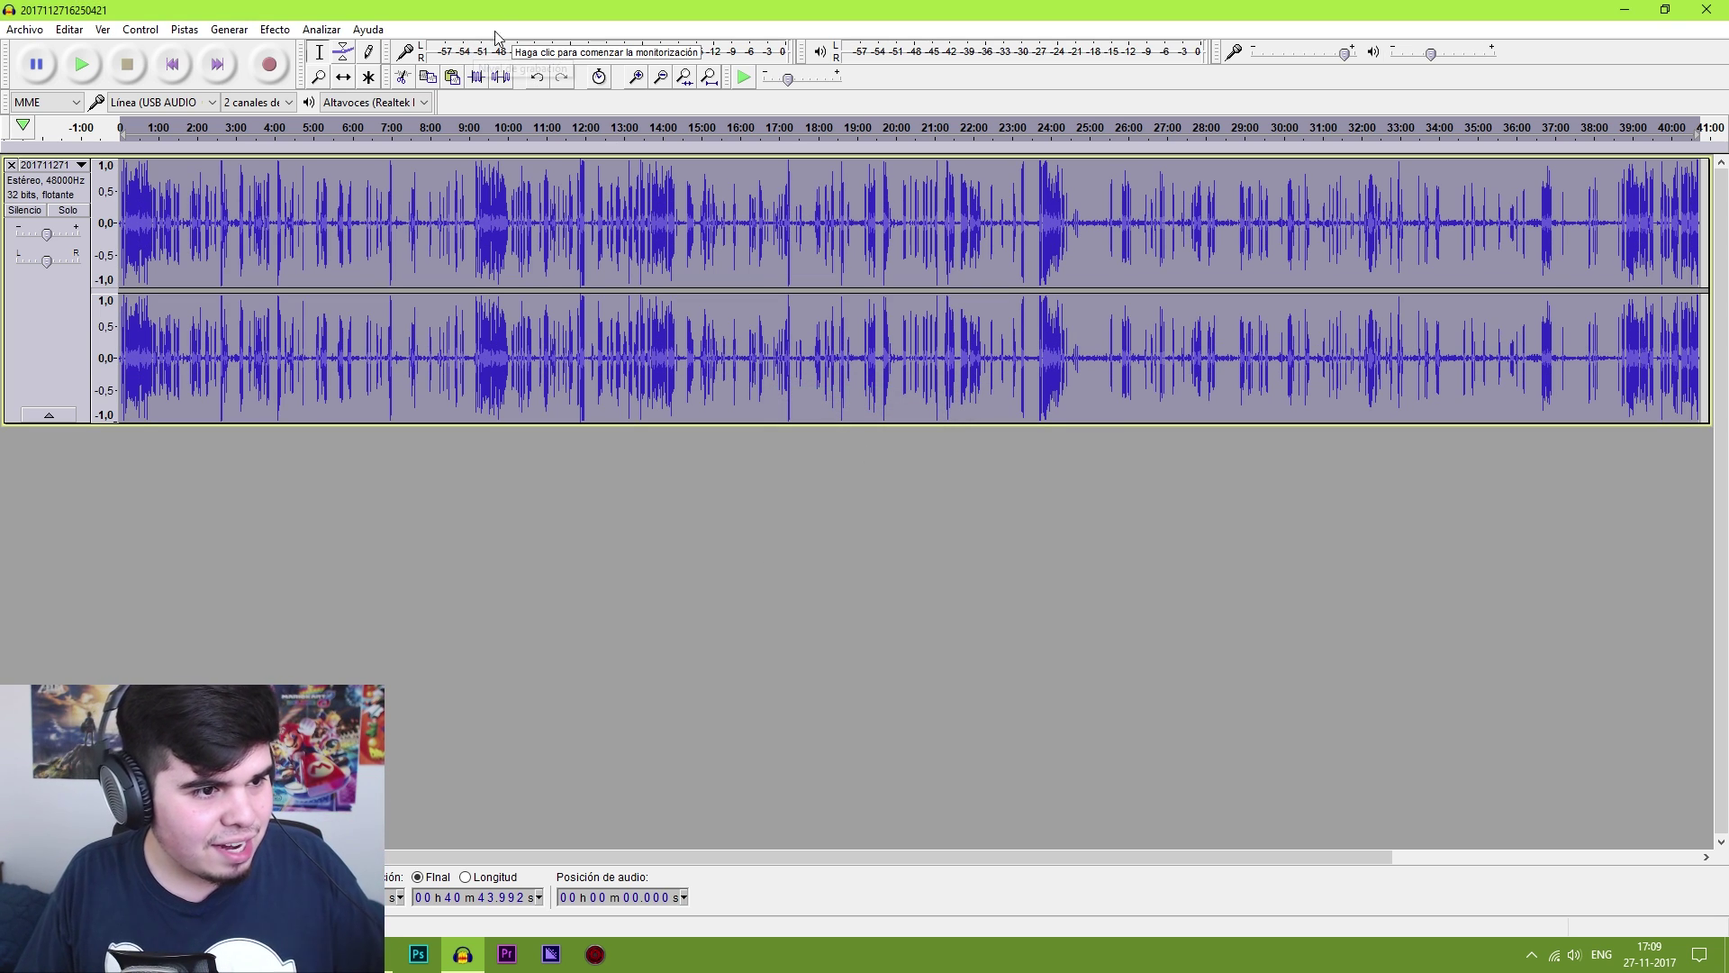
{"action": "left_click", "coordinate": [275, 30]}
Apply Normalizar with DC offset removal and a -0.5 dB peak amplitude
{"action": "left_click", "coordinate": [396, 439]}
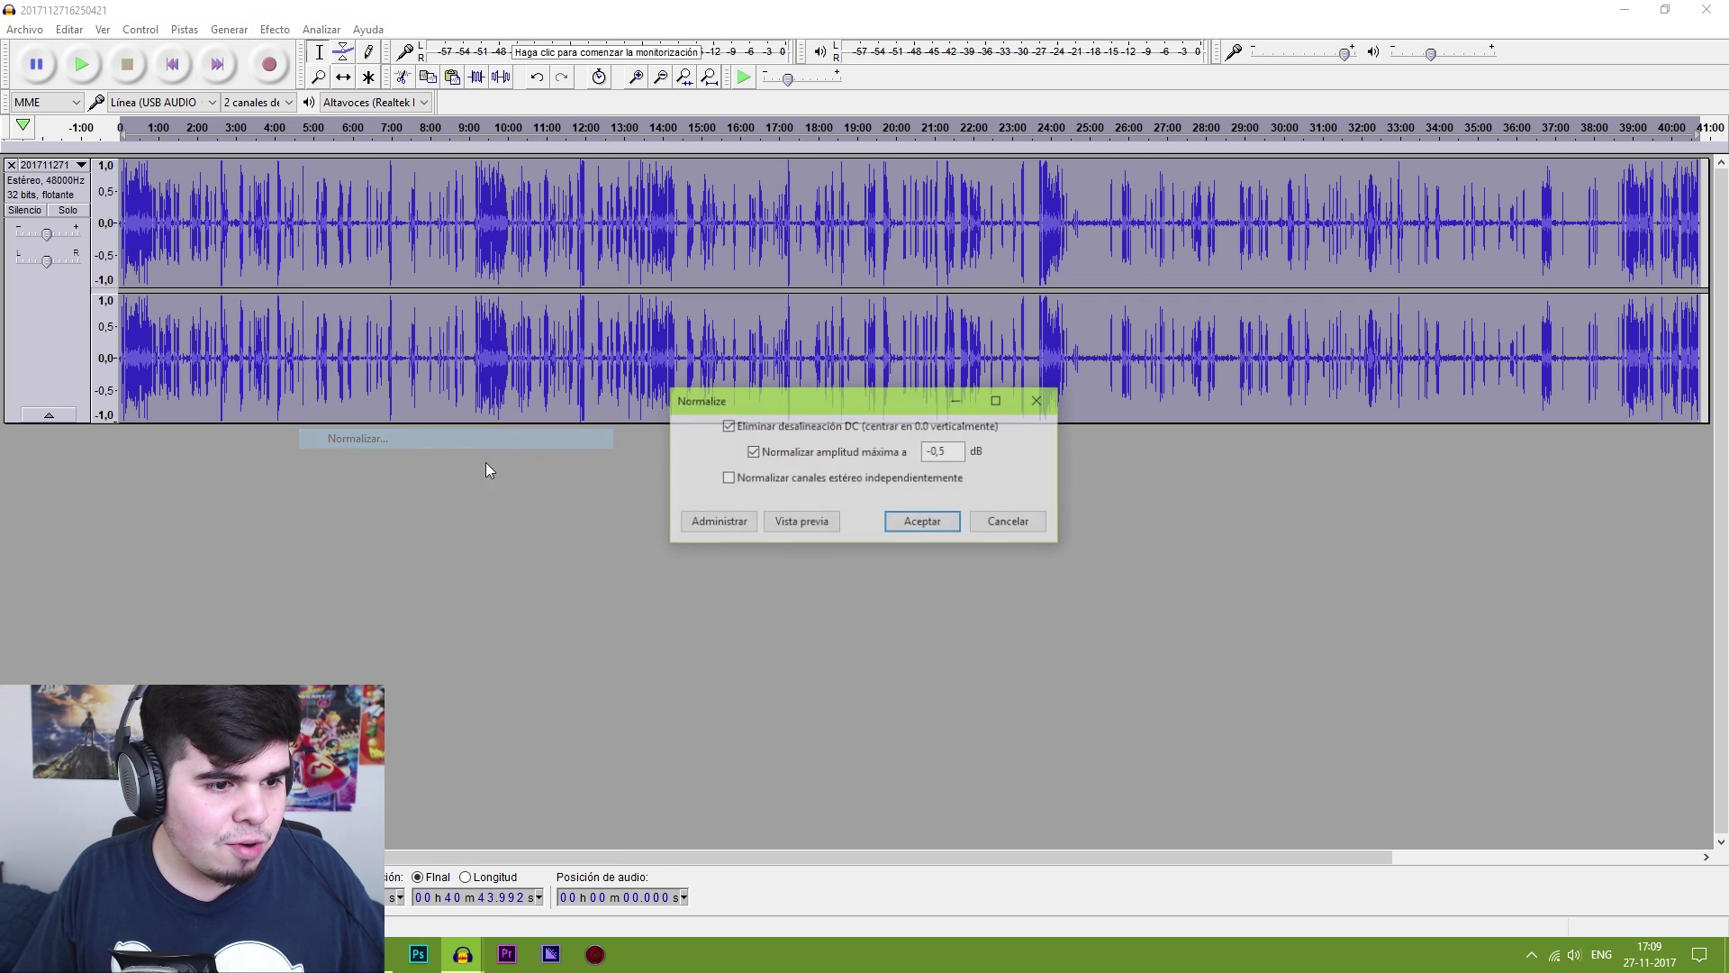
{"action": "left_click", "coordinate": [924, 524]}
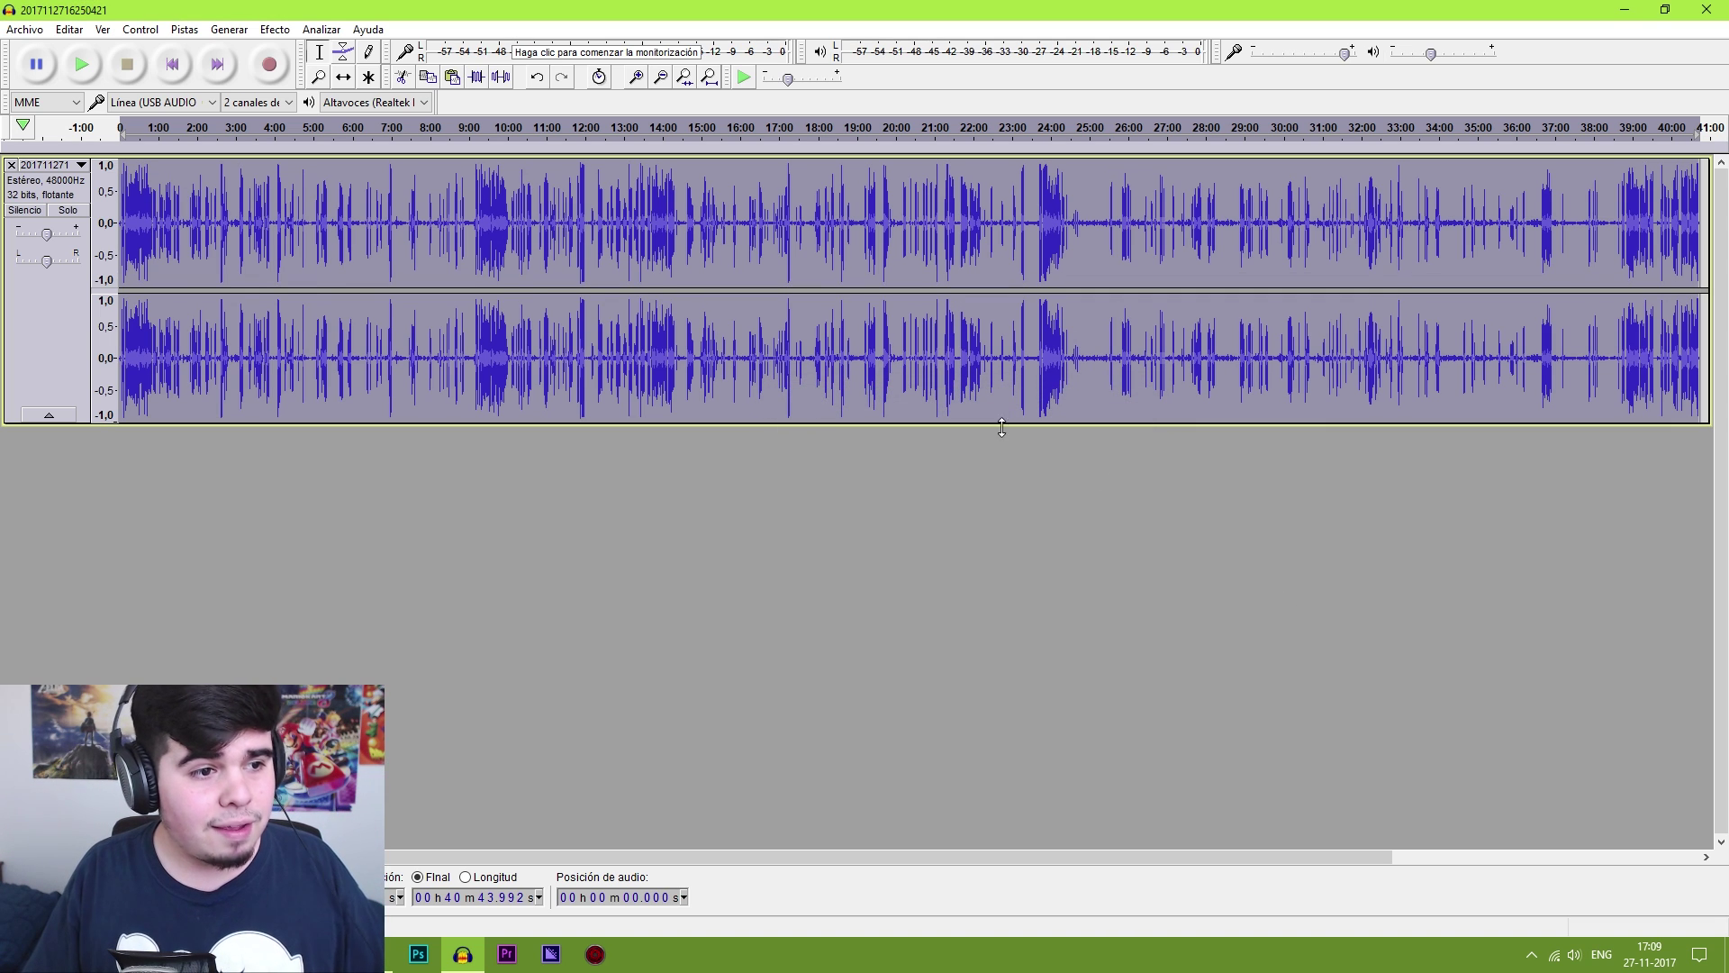
Capture a noise profile from the quiet 0.74–1.89 s stretch at the recording's start
{"action": "left_click", "coordinate": [636, 77]}
{"action": "left_click", "coordinate": [636, 78]}
{"action": "left_click", "coordinate": [636, 77]}
{"action": "left_click", "coordinate": [87, 61]}
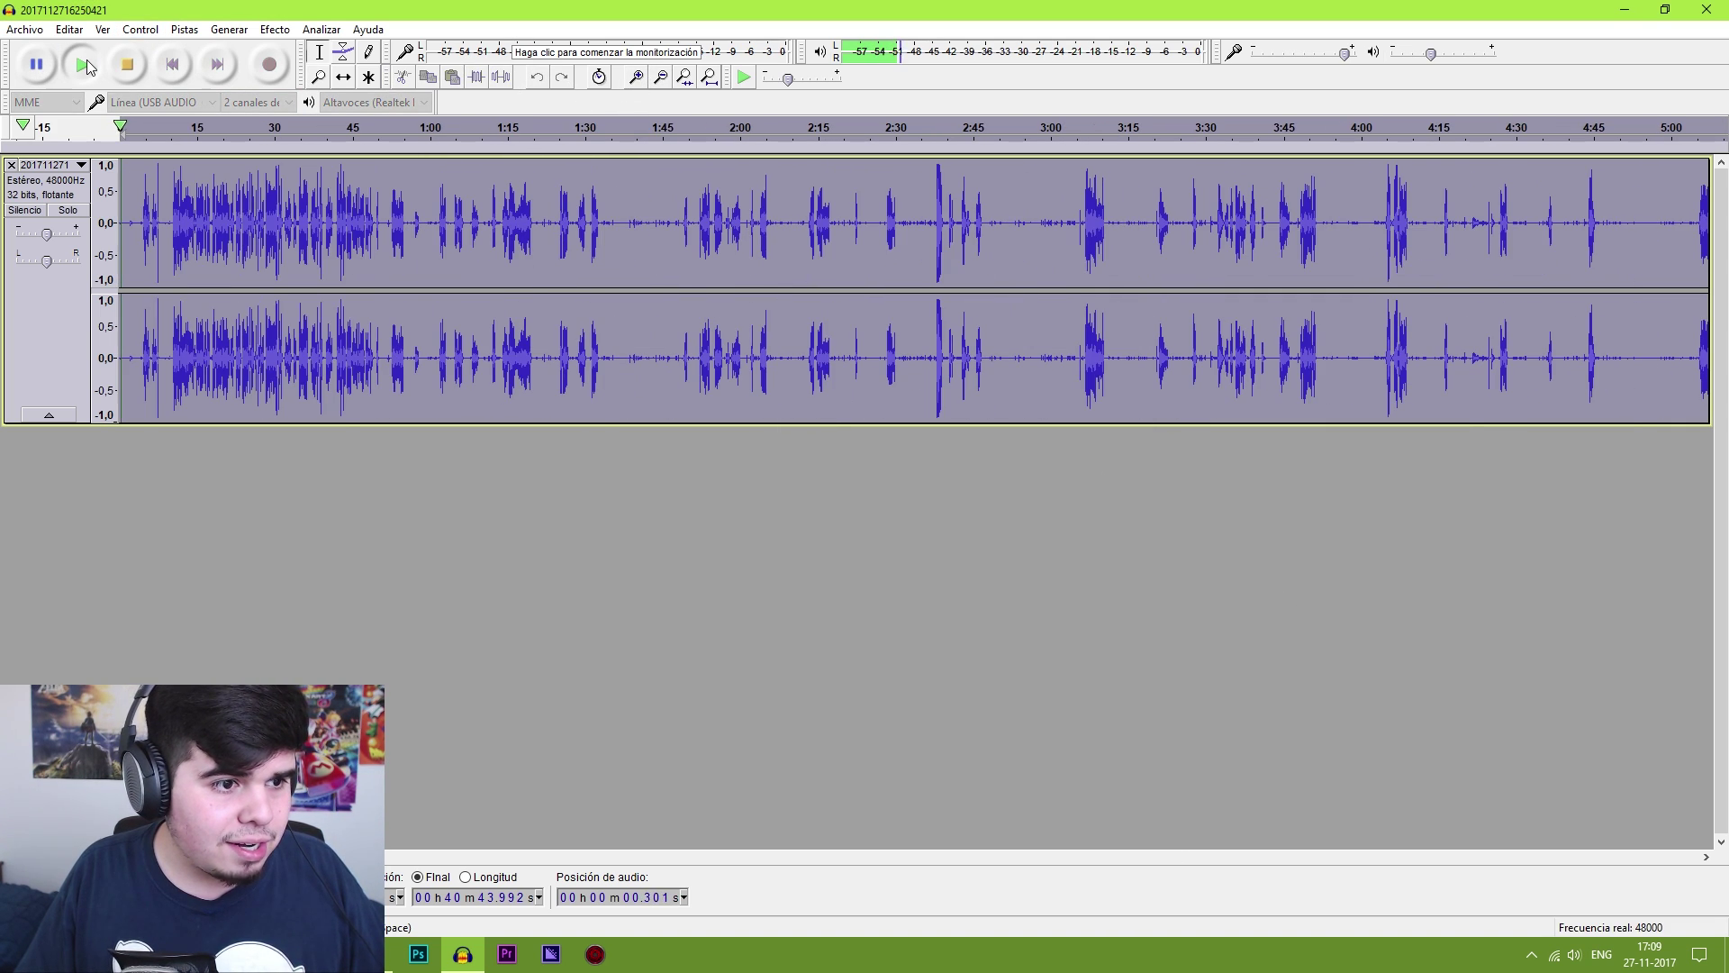
{"action": "left_click", "coordinate": [642, 78]}
{"action": "left_click", "coordinate": [642, 77]}
{"action": "left_click", "coordinate": [642, 77]}
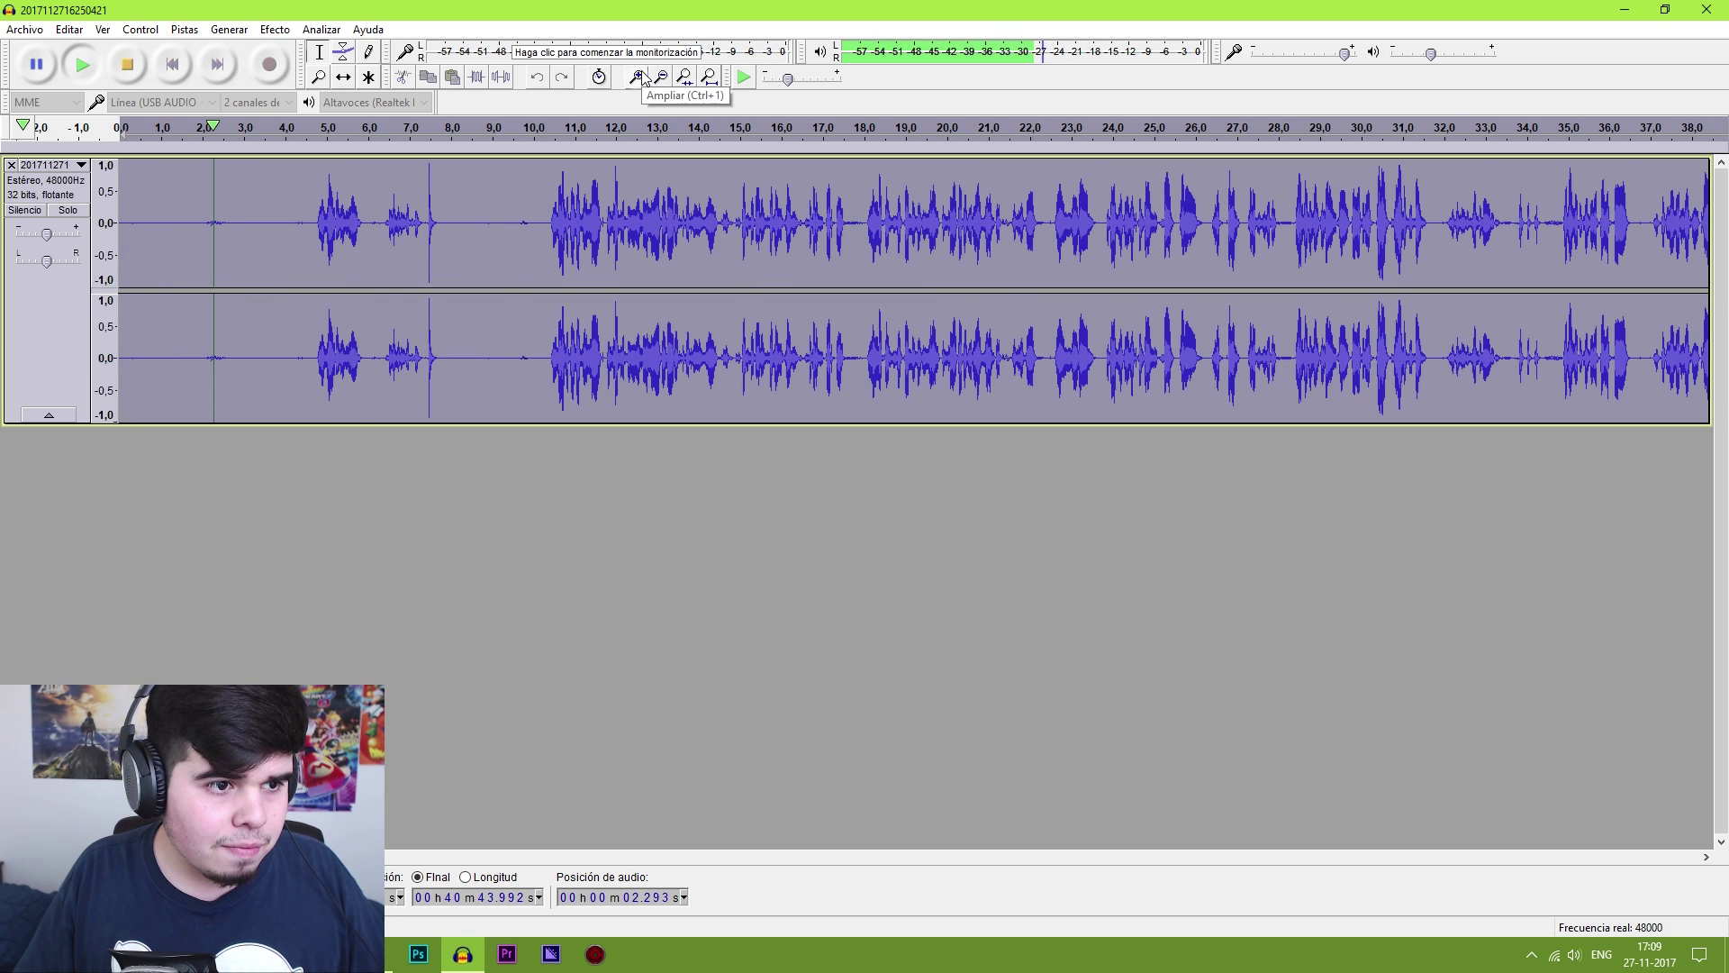
{"action": "left_click", "coordinate": [131, 63]}
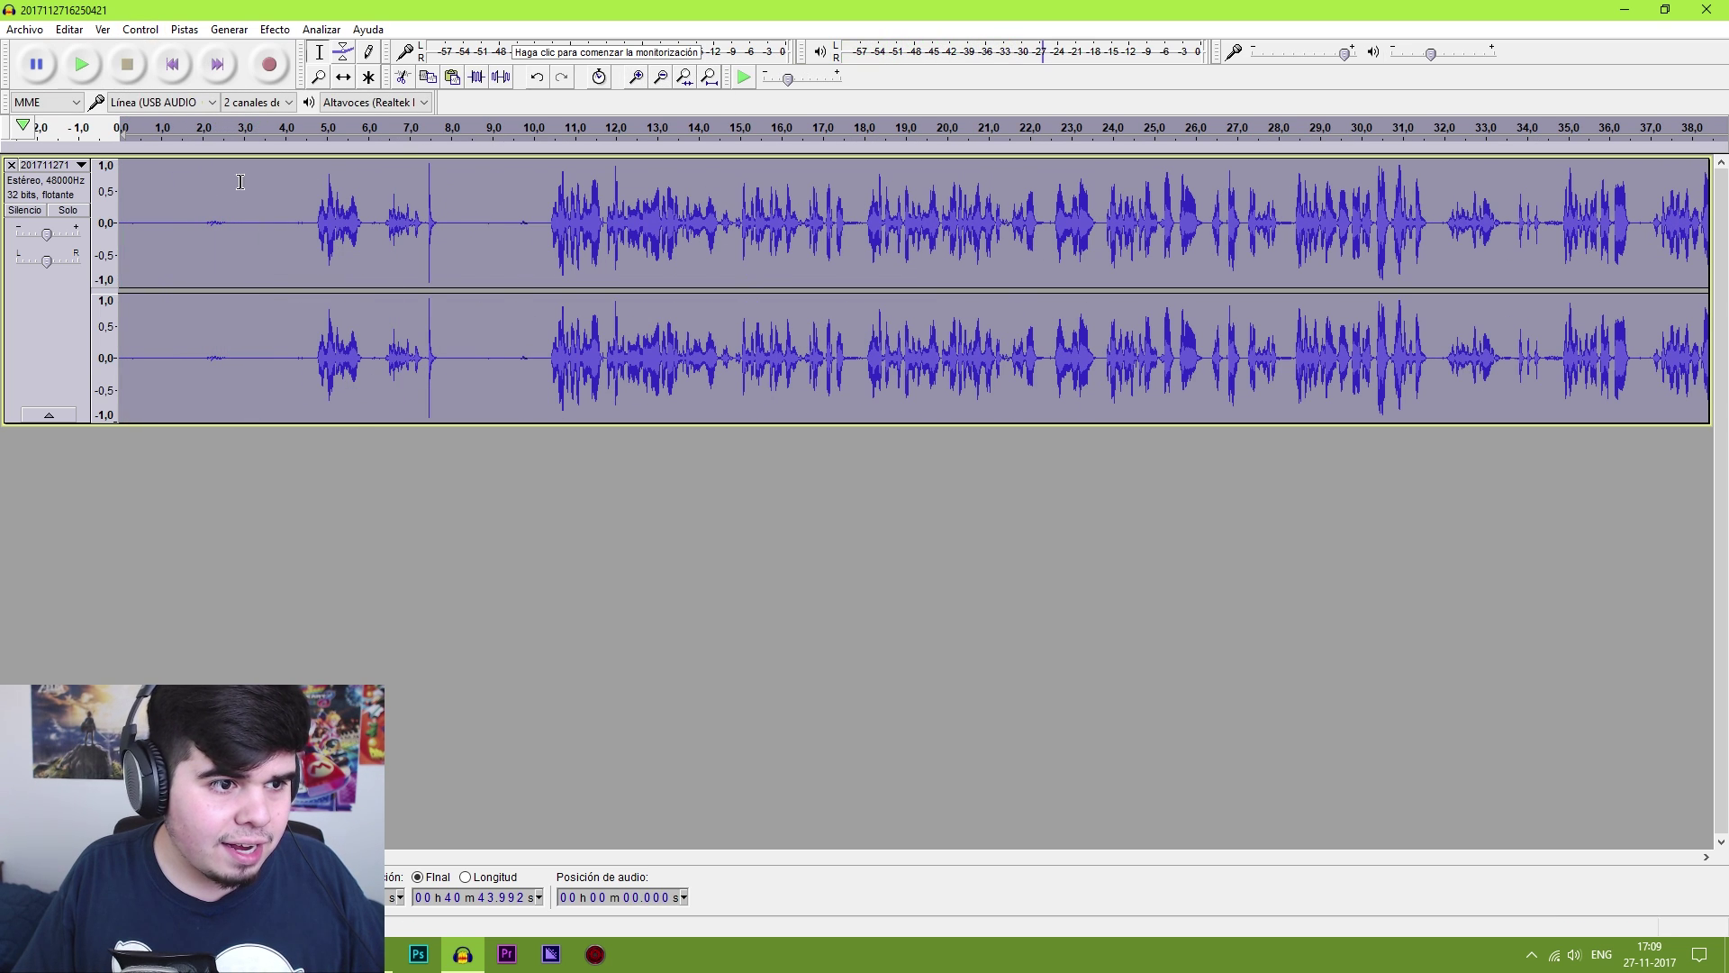
{"action": "left_click_drag", "start_coordinate": [196, 223], "coordinate": [152, 208]}
{"action": "left_click", "coordinate": [75, 65]}
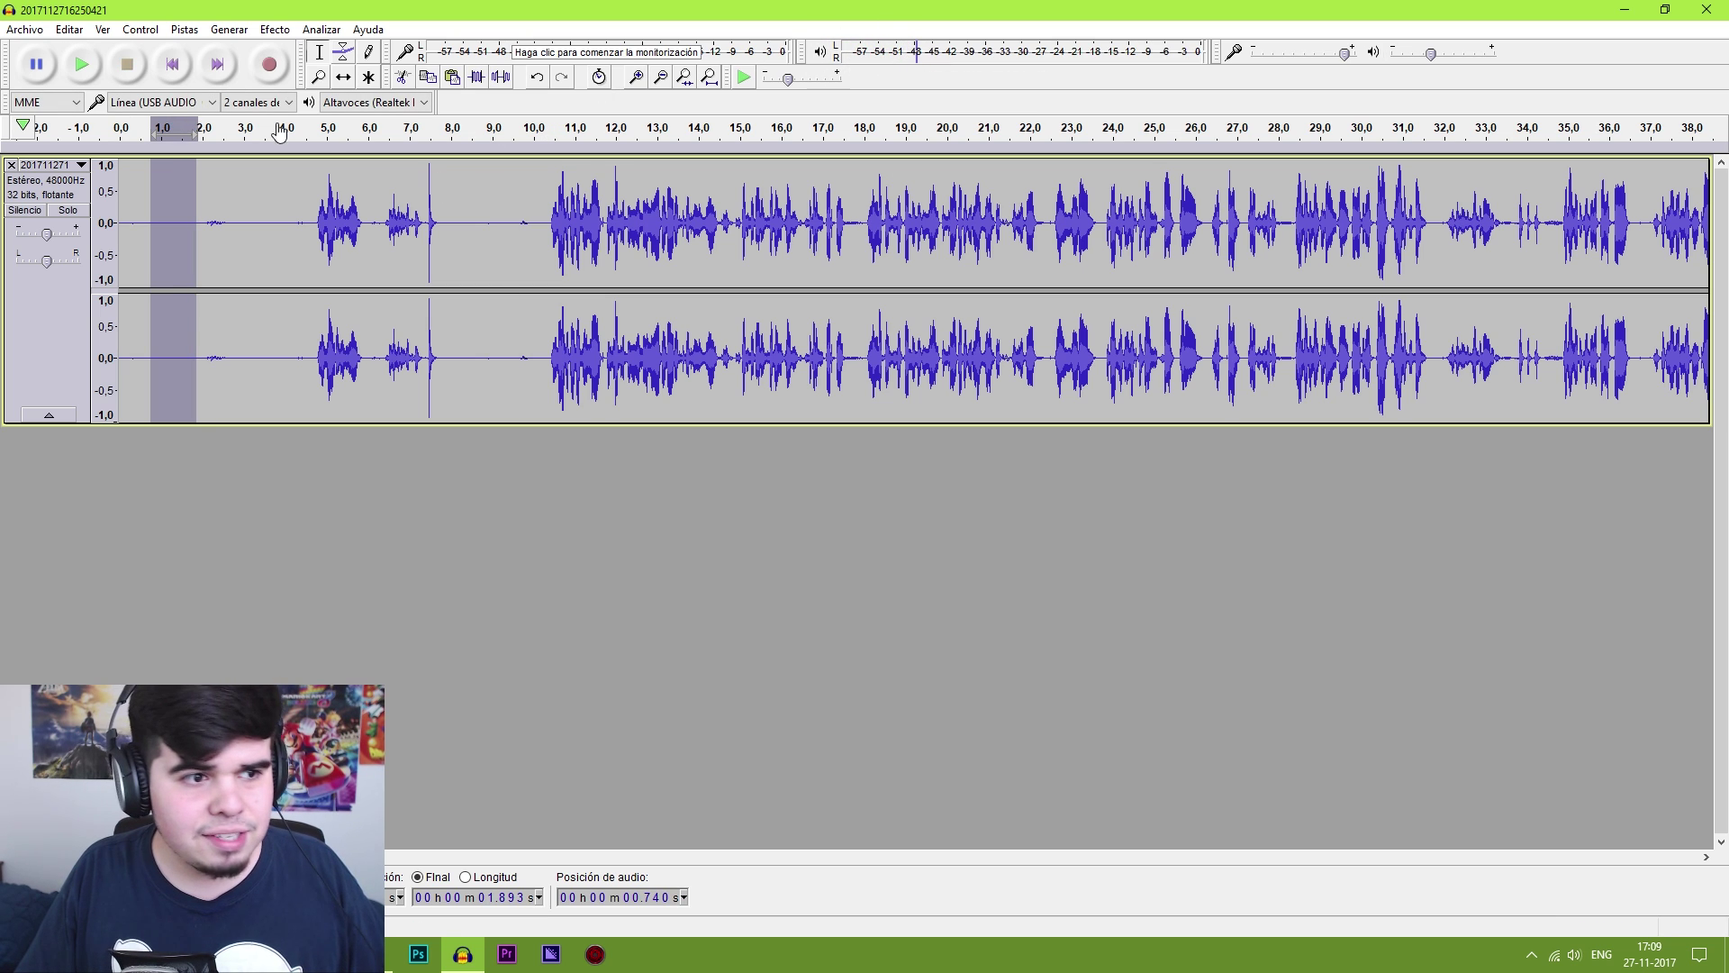
{"action": "left_click", "coordinate": [275, 30]}
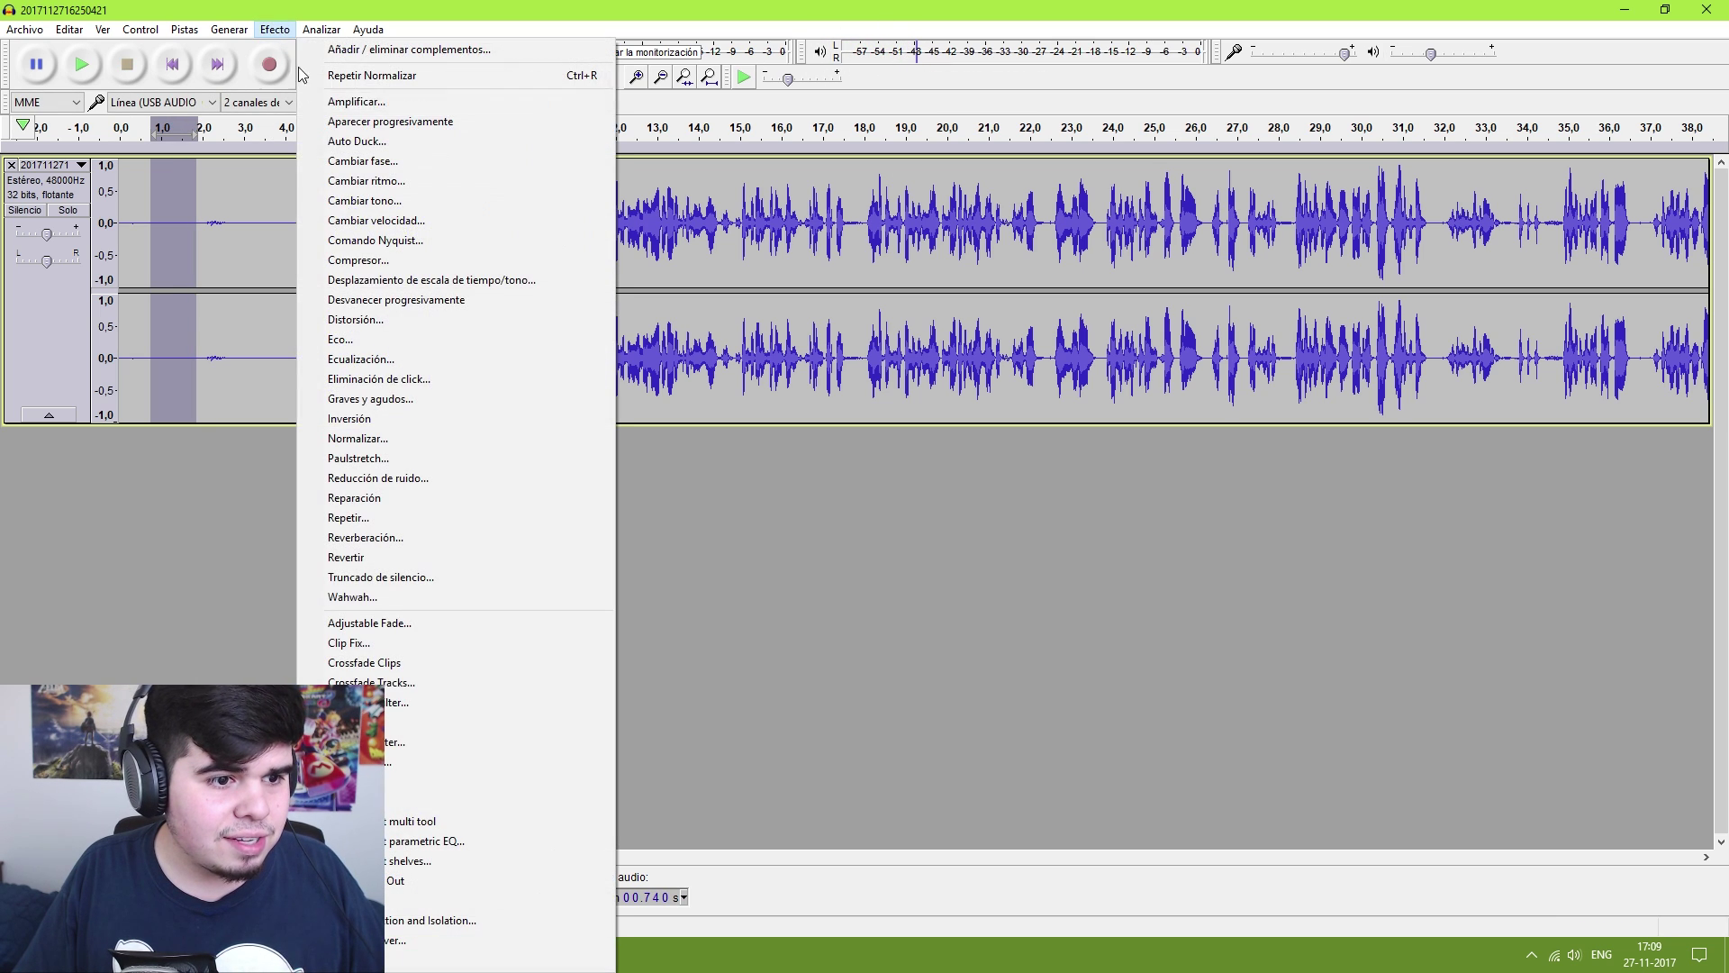
{"action": "left_click", "coordinate": [428, 479]}
{"action": "left_click", "coordinate": [864, 389]}
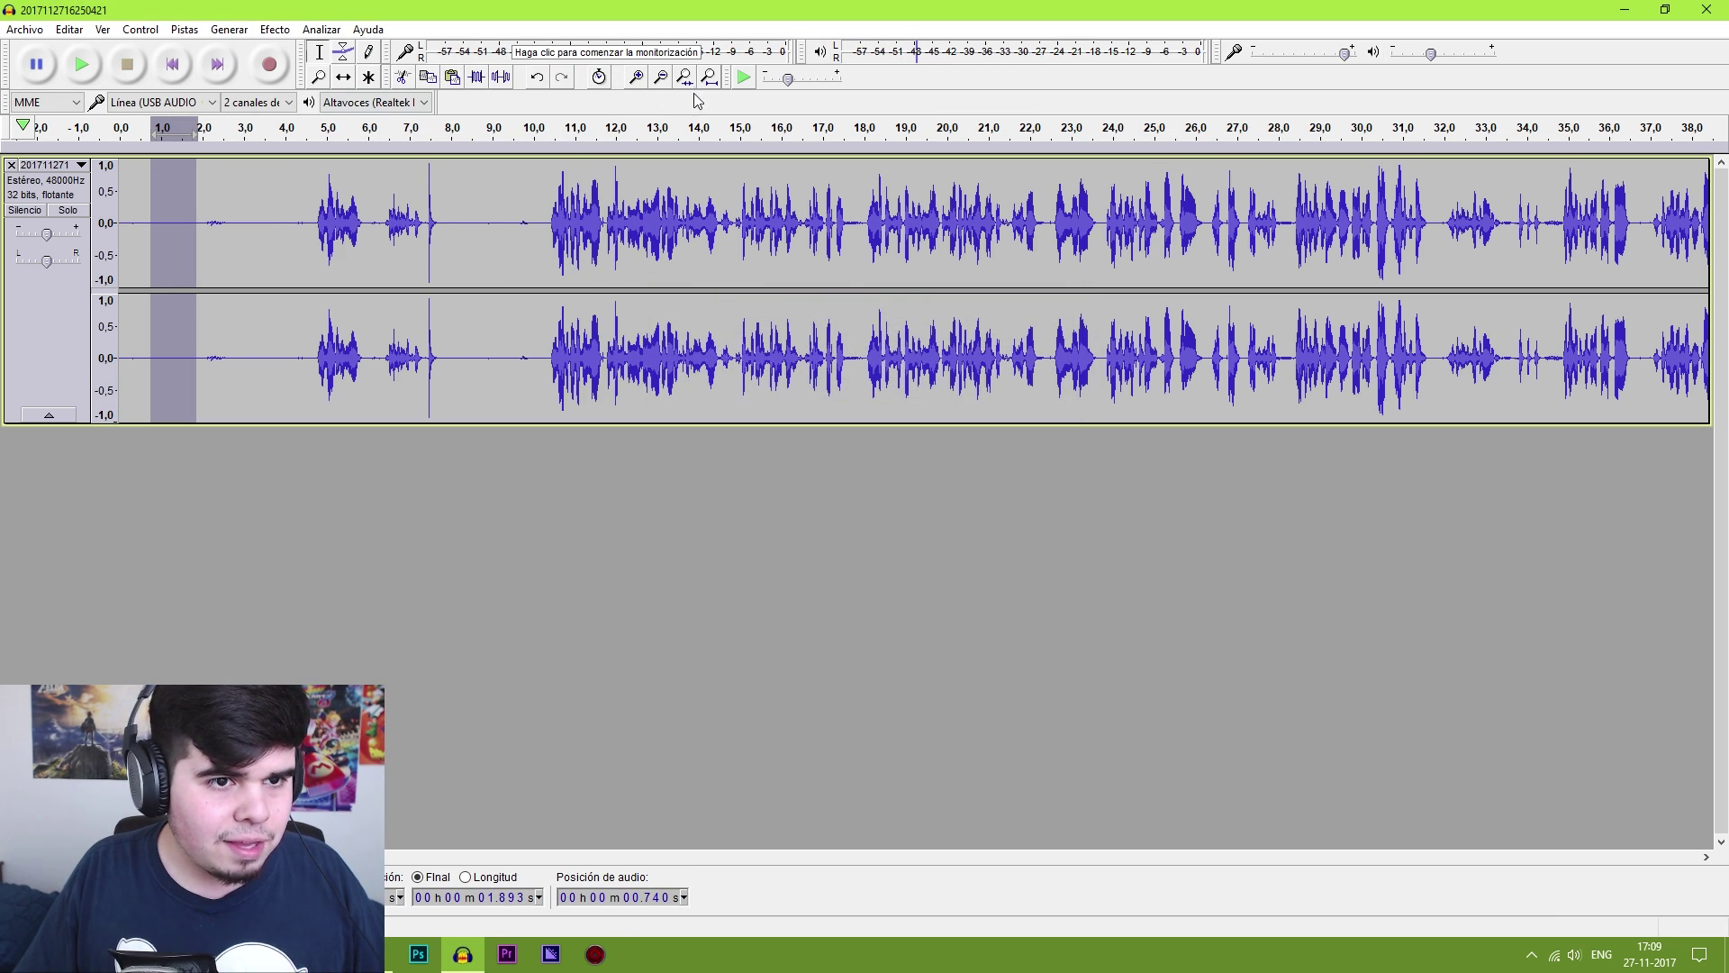
Select the entire track and apply Reducción de ruido to it
{"action": "left_click", "coordinate": [710, 76]}
{"action": "key", "text": "ctrl+a"}
{"action": "left_click", "coordinate": [274, 30]}
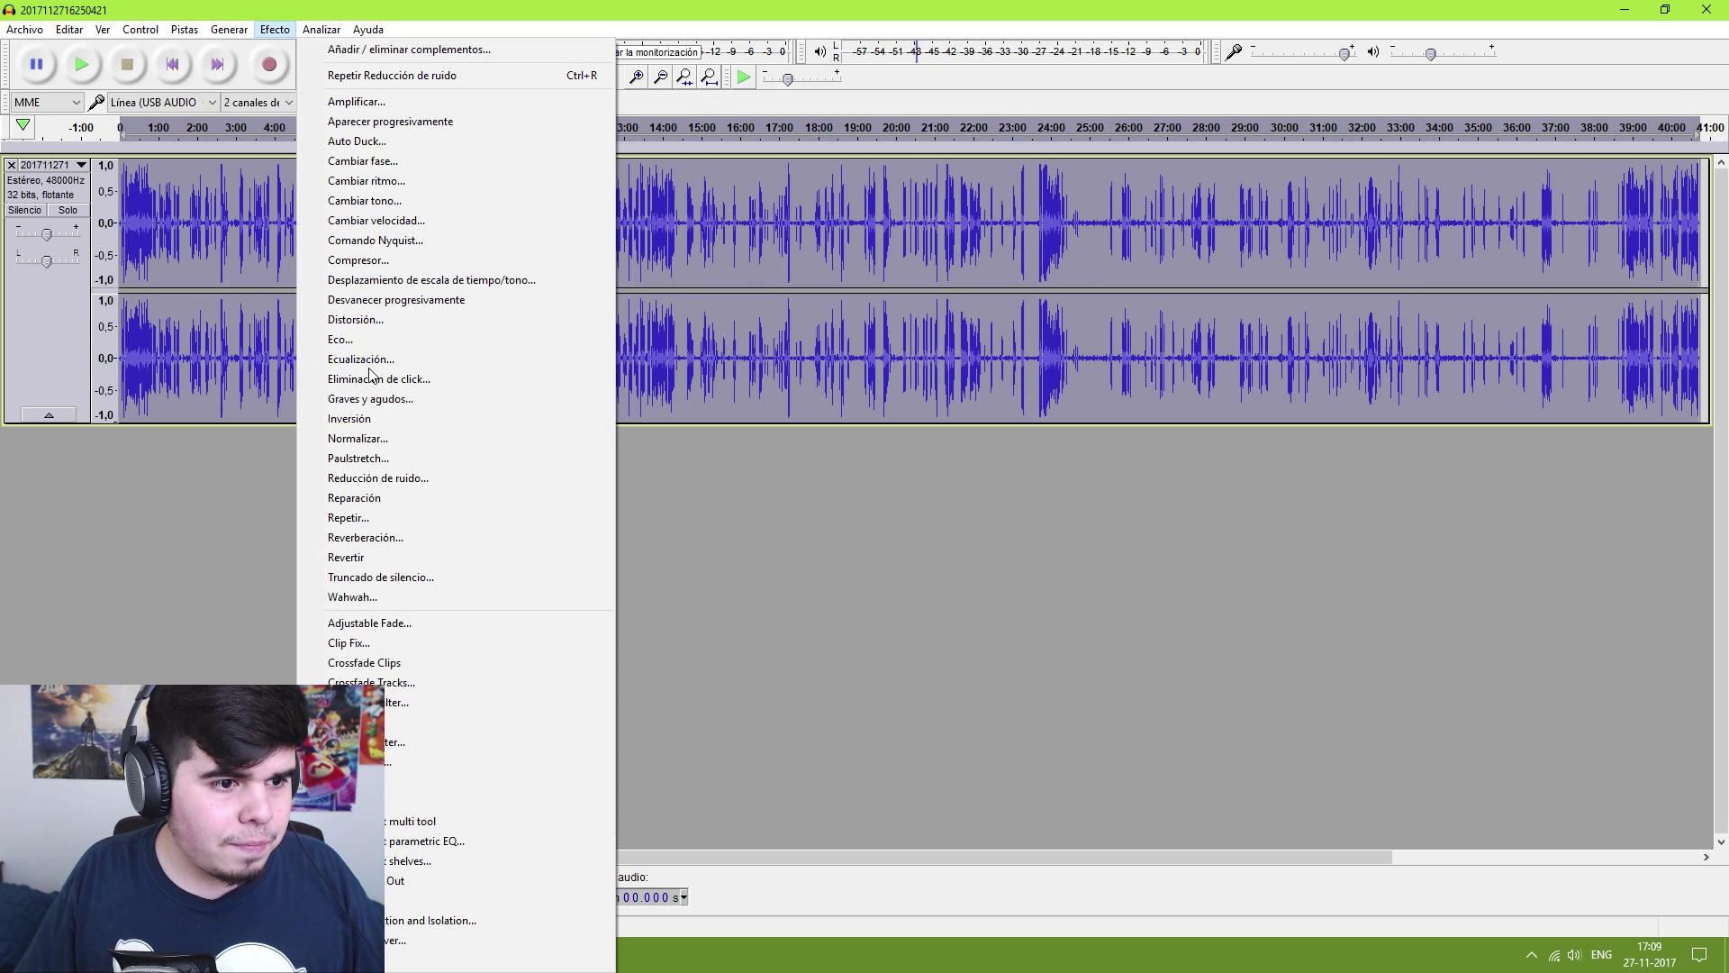
{"action": "left_click", "coordinate": [504, 480]}
{"action": "left_click", "coordinate": [959, 620]}
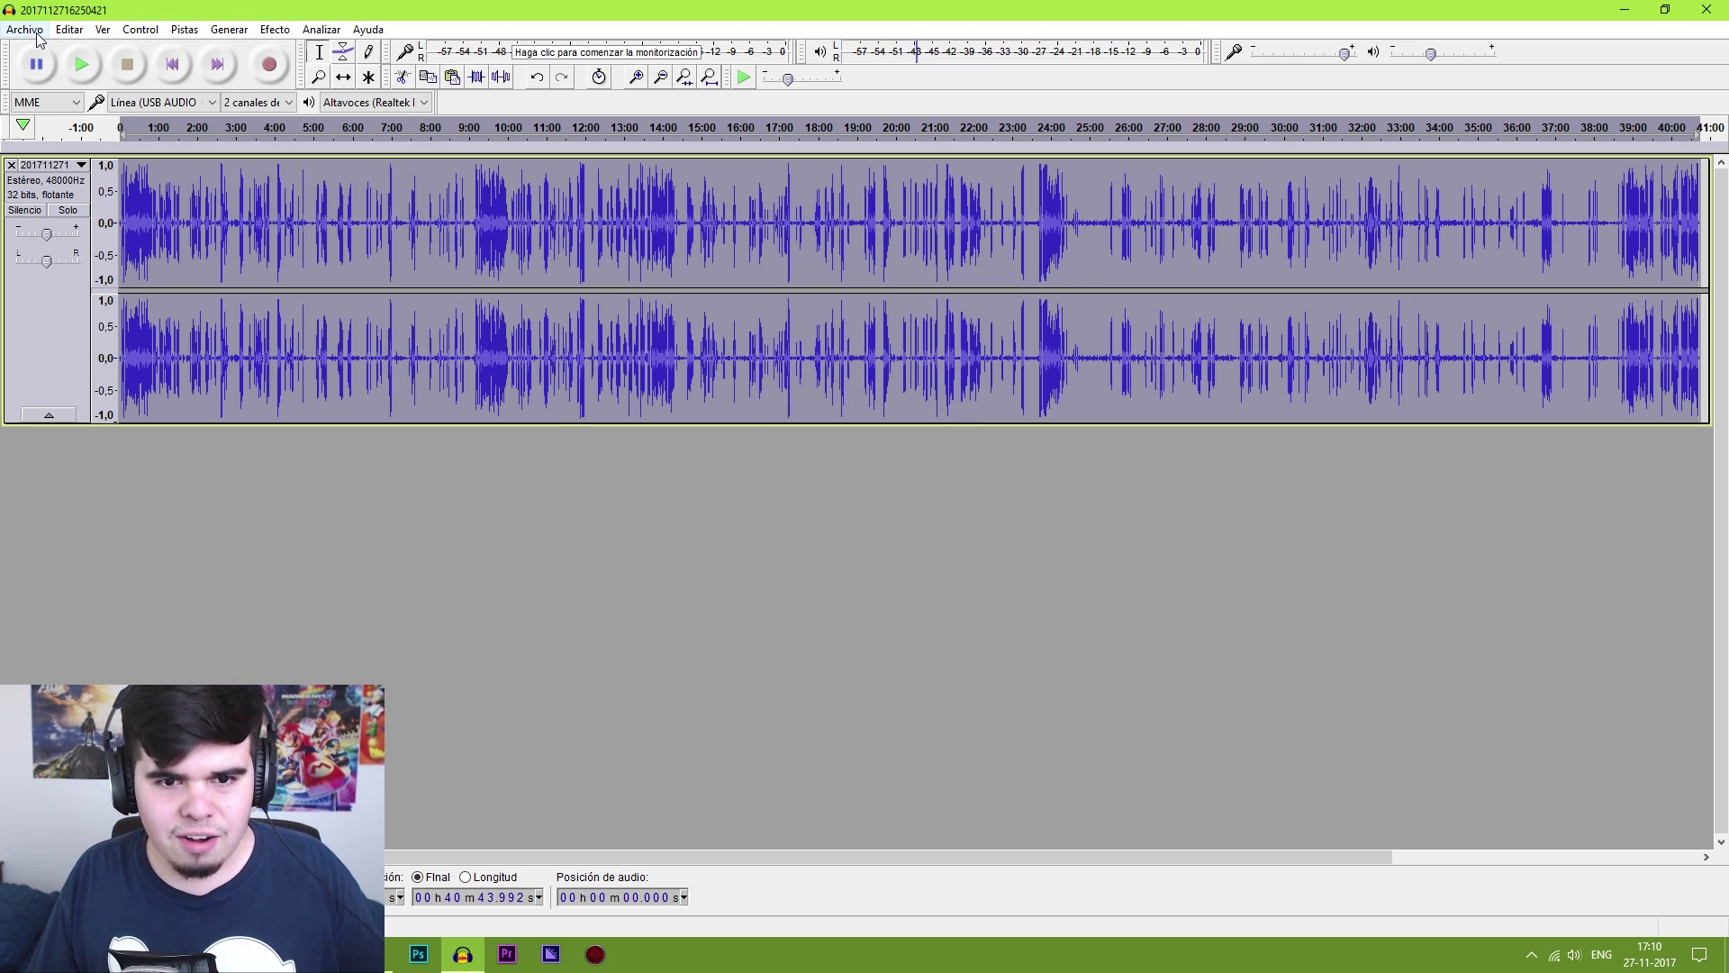
{"action": "left_click", "coordinate": [24, 29]}
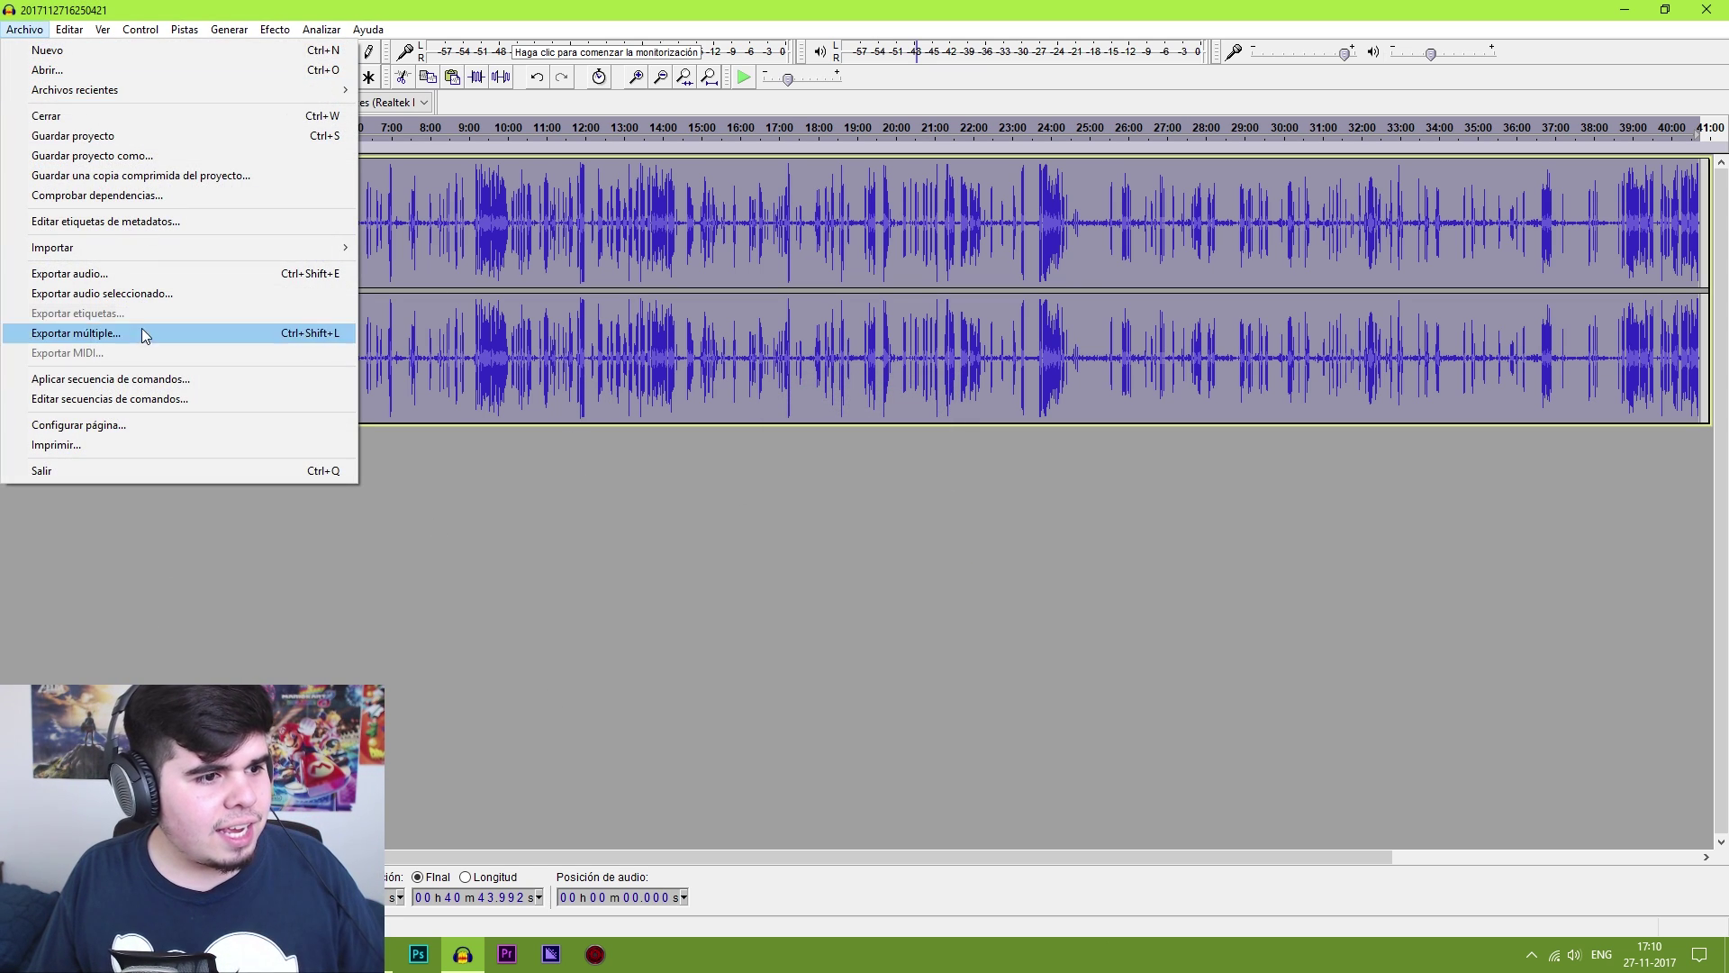
{"action": "left_click", "coordinate": [90, 271]}
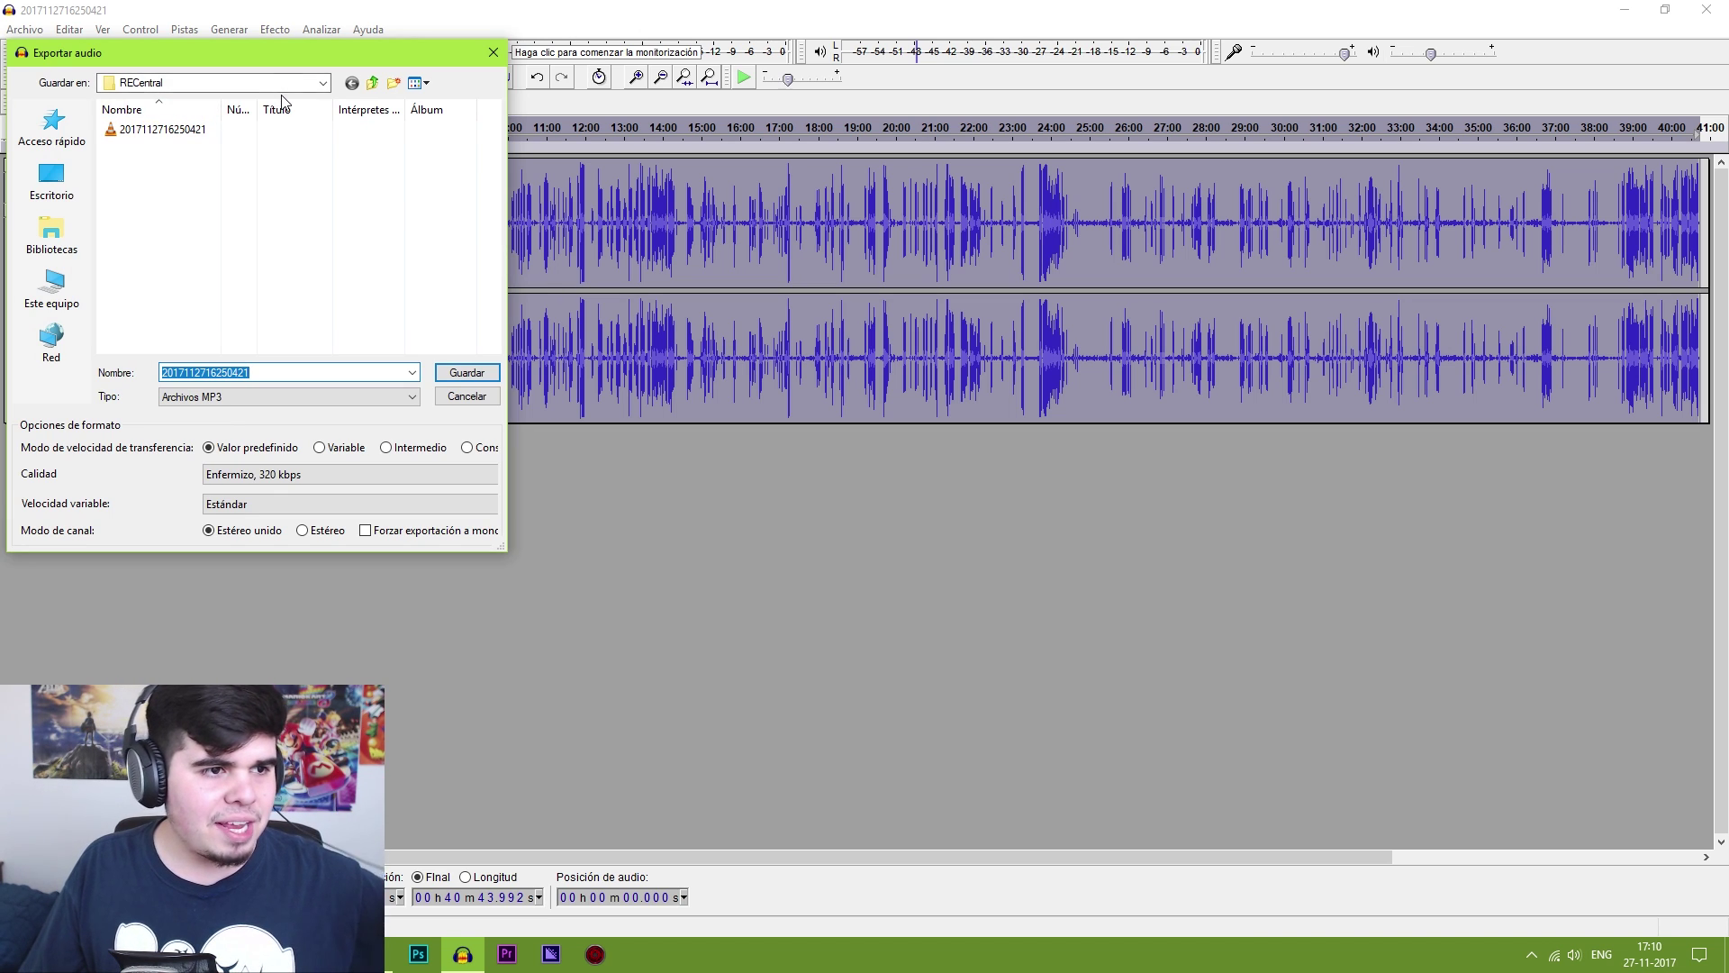
{"action": "left_click_drag", "start_coordinate": [303, 61], "coordinate": [546, 94]}
{"action": "left_click", "coordinate": [719, 416]}
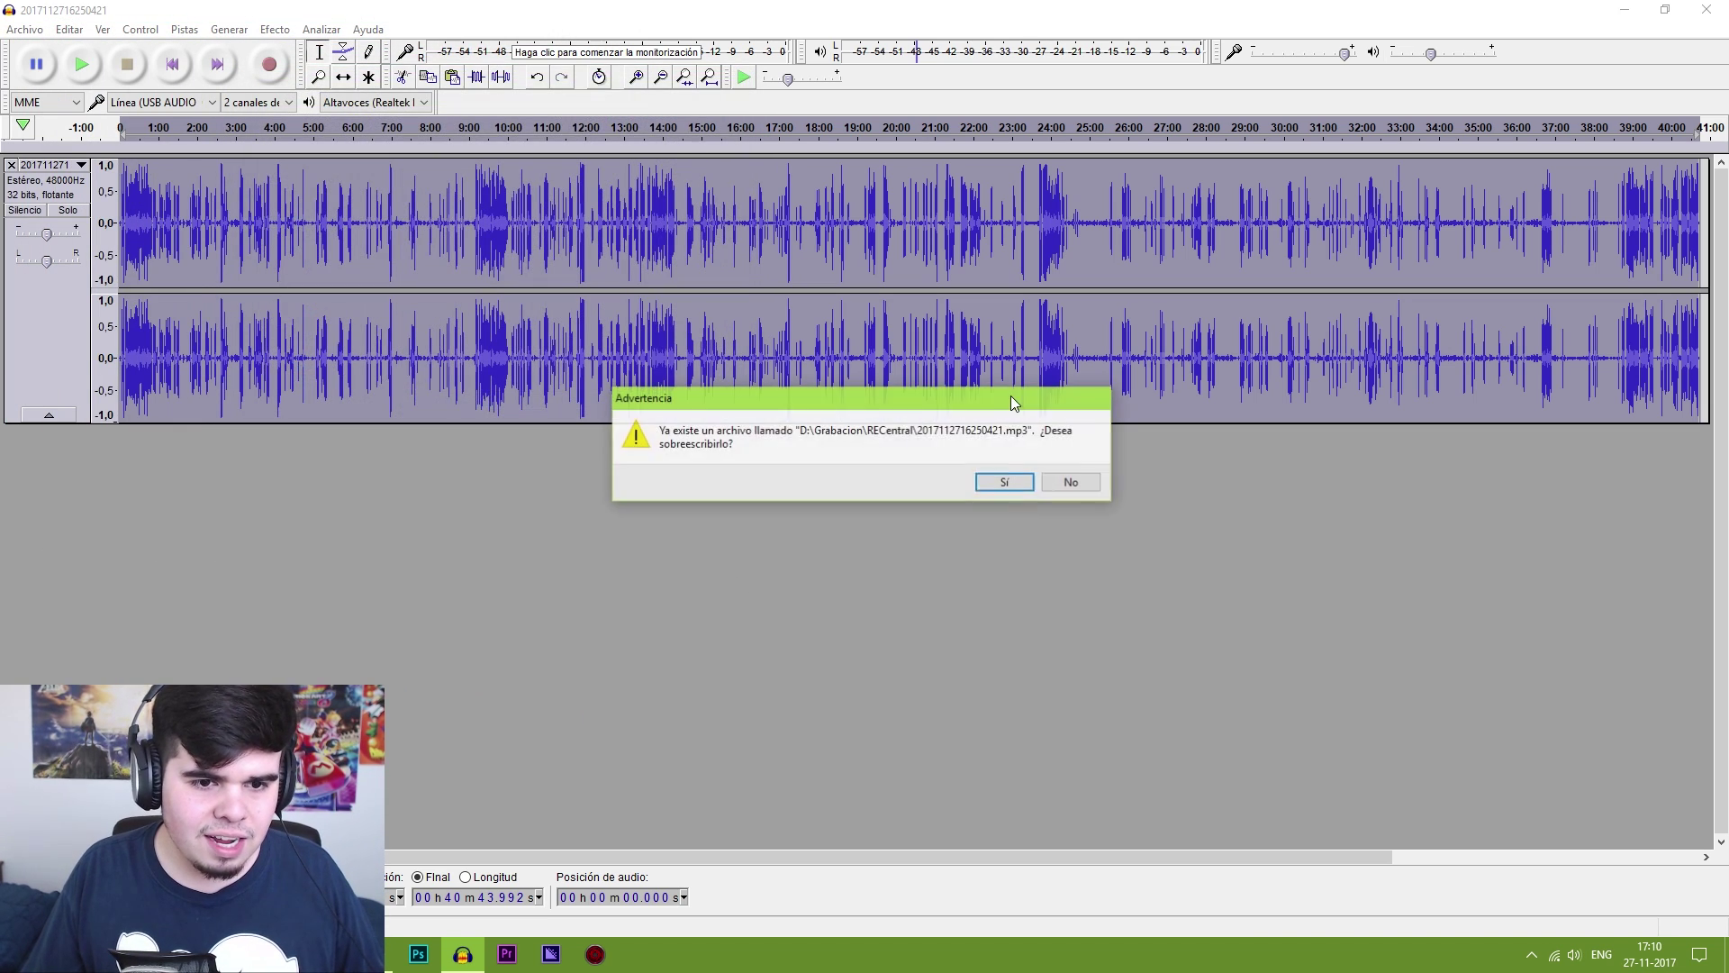
{"action": "left_click", "coordinate": [1005, 478]}
{"action": "left_click", "coordinate": [1014, 631]}
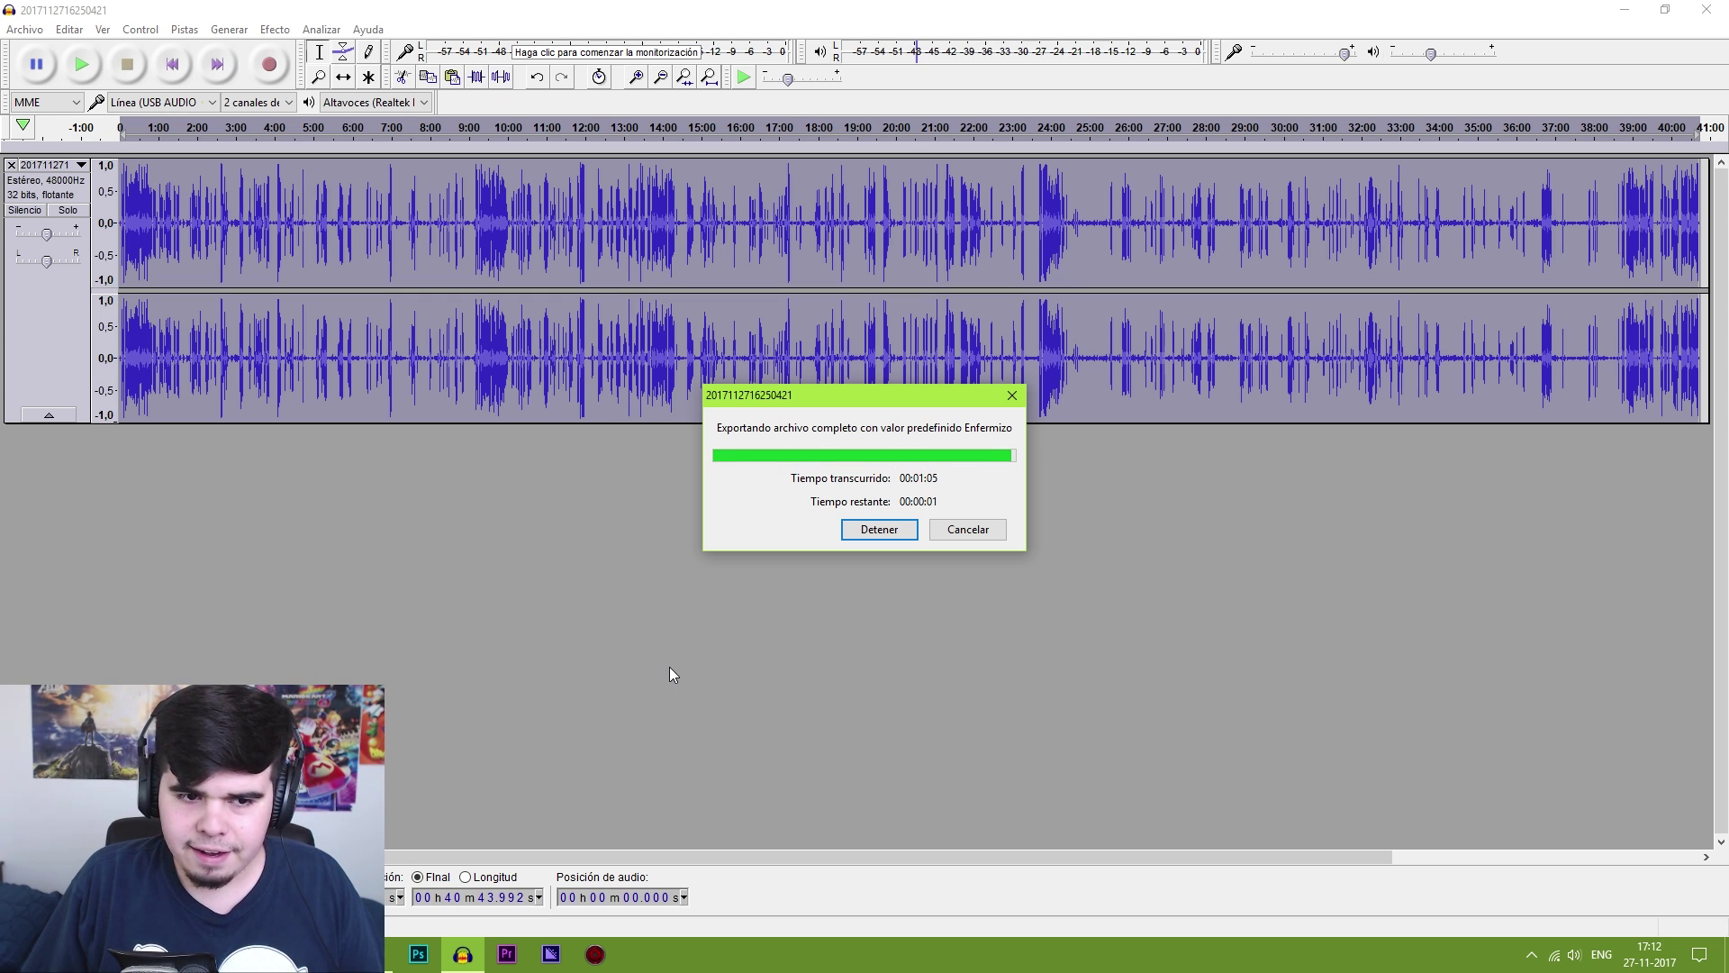
{"action": "left_click", "coordinate": [1697, 9]}
{"action": "left_click", "coordinate": [907, 477]}
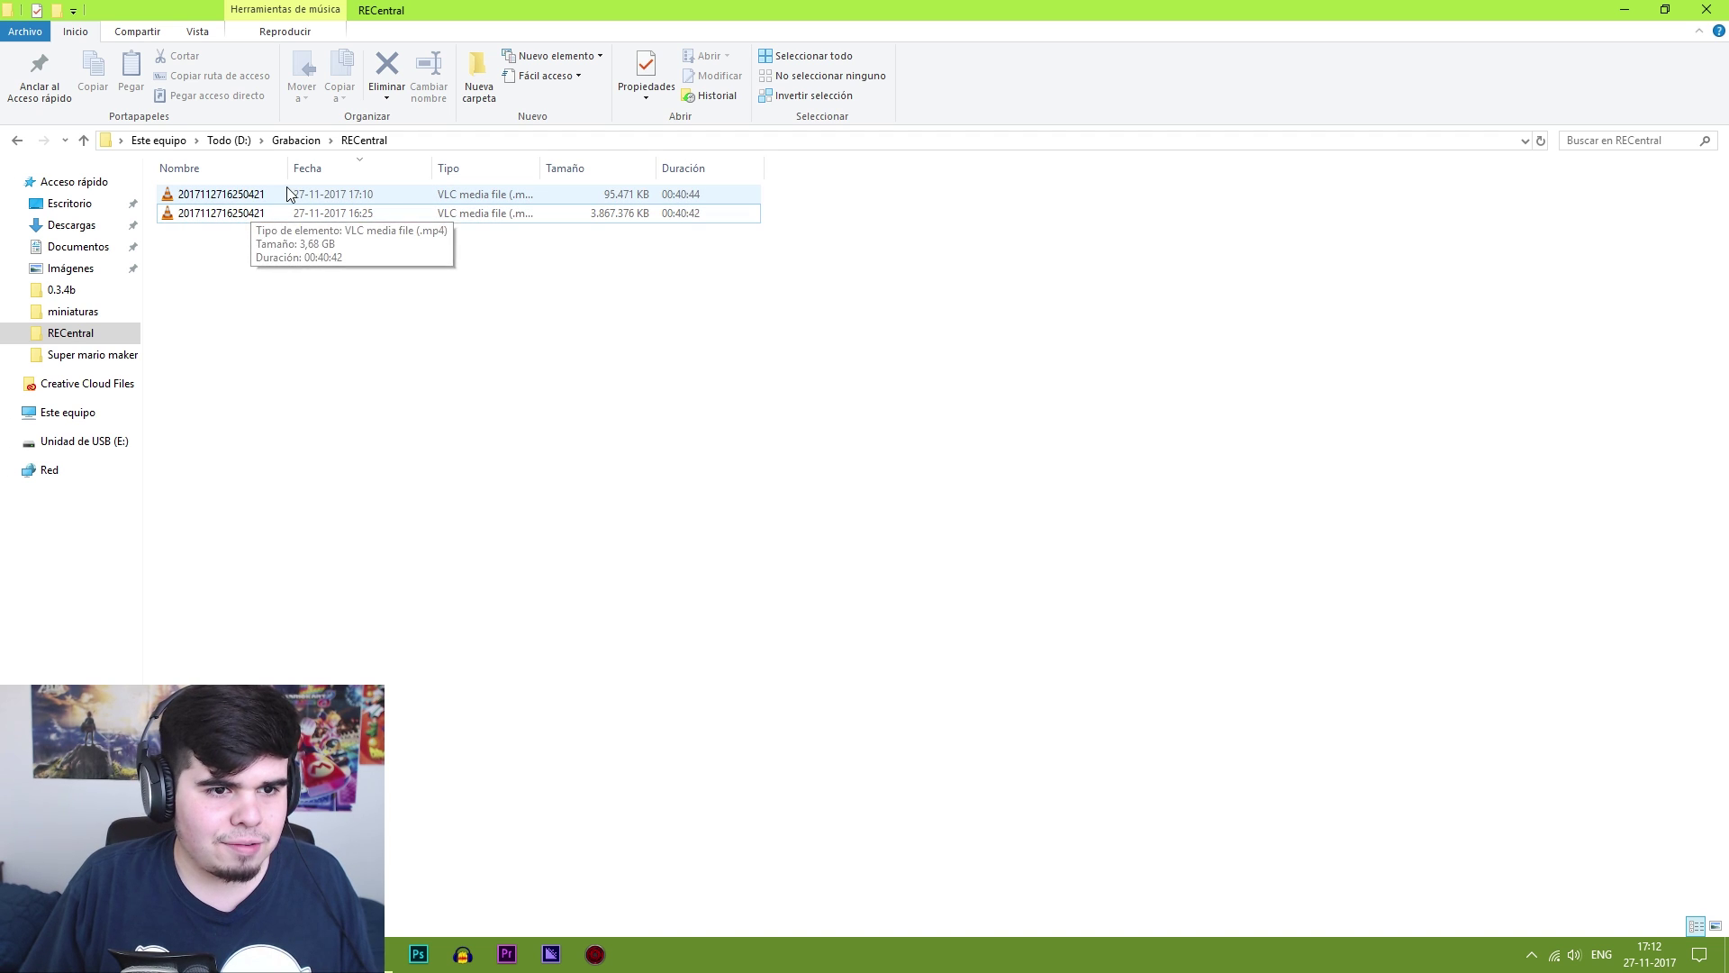
Select both recordings in RECentral, then go up to the Grabacion folder
{"action": "left_click", "coordinate": [288, 192]}
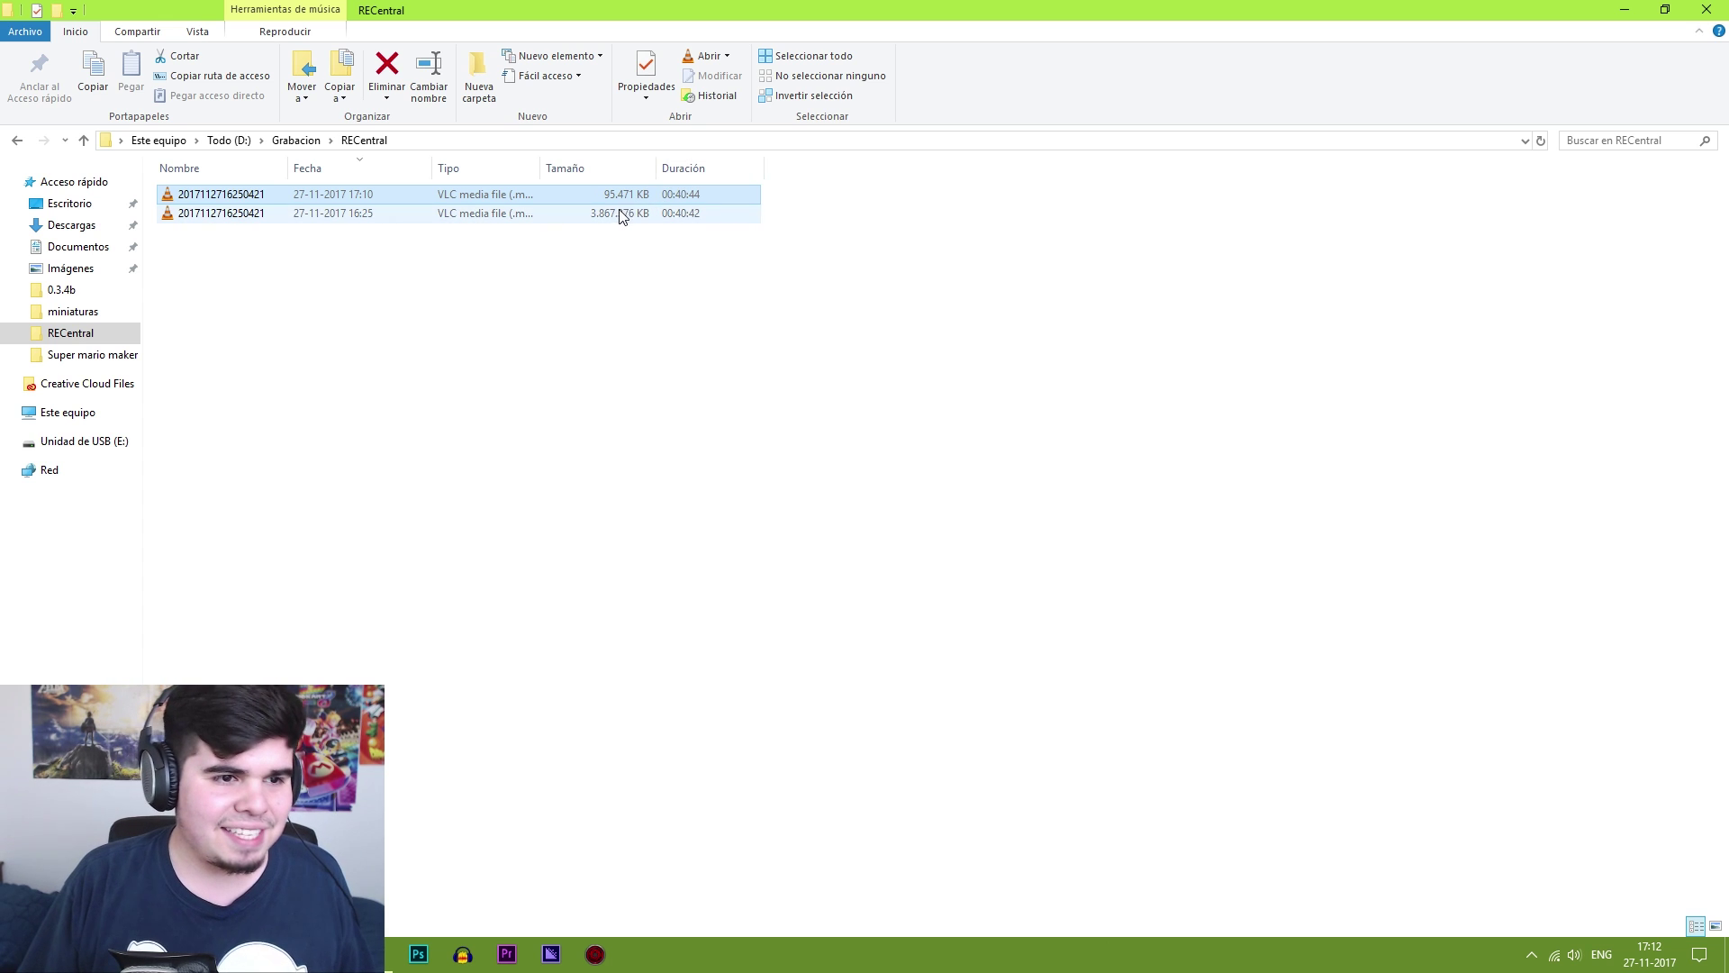
{"action": "left_click_drag", "start_coordinate": [256, 274], "coordinate": [221, 184]}
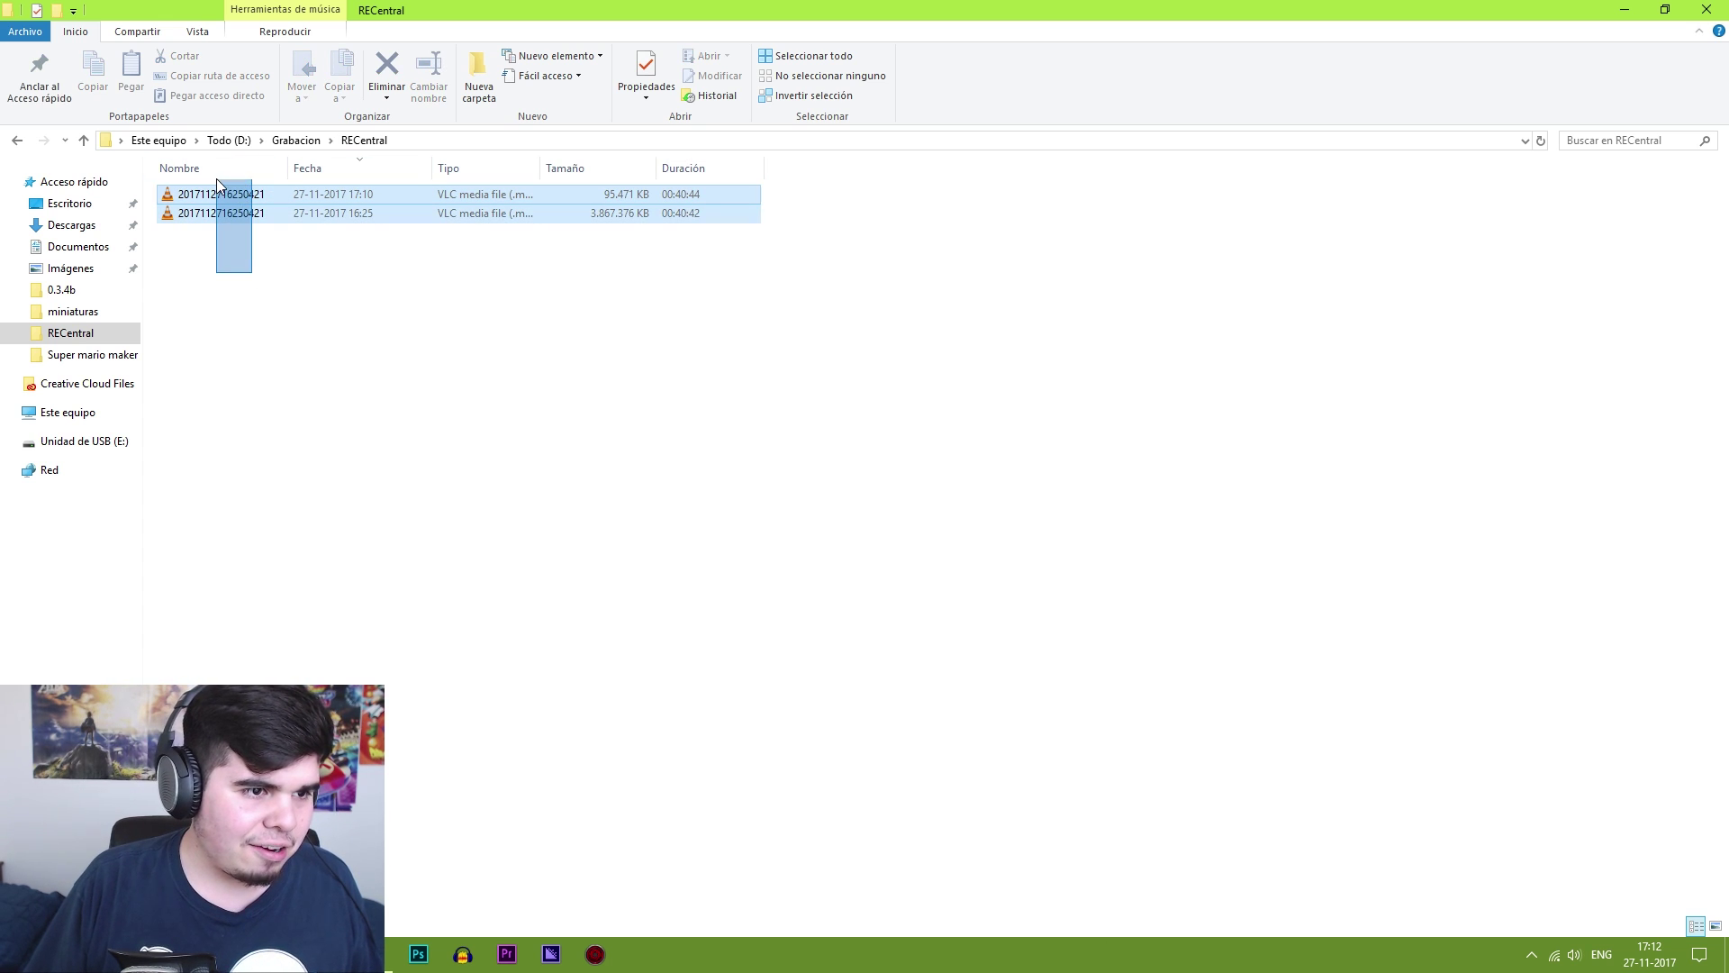
{"action": "left_click", "coordinate": [306, 144]}
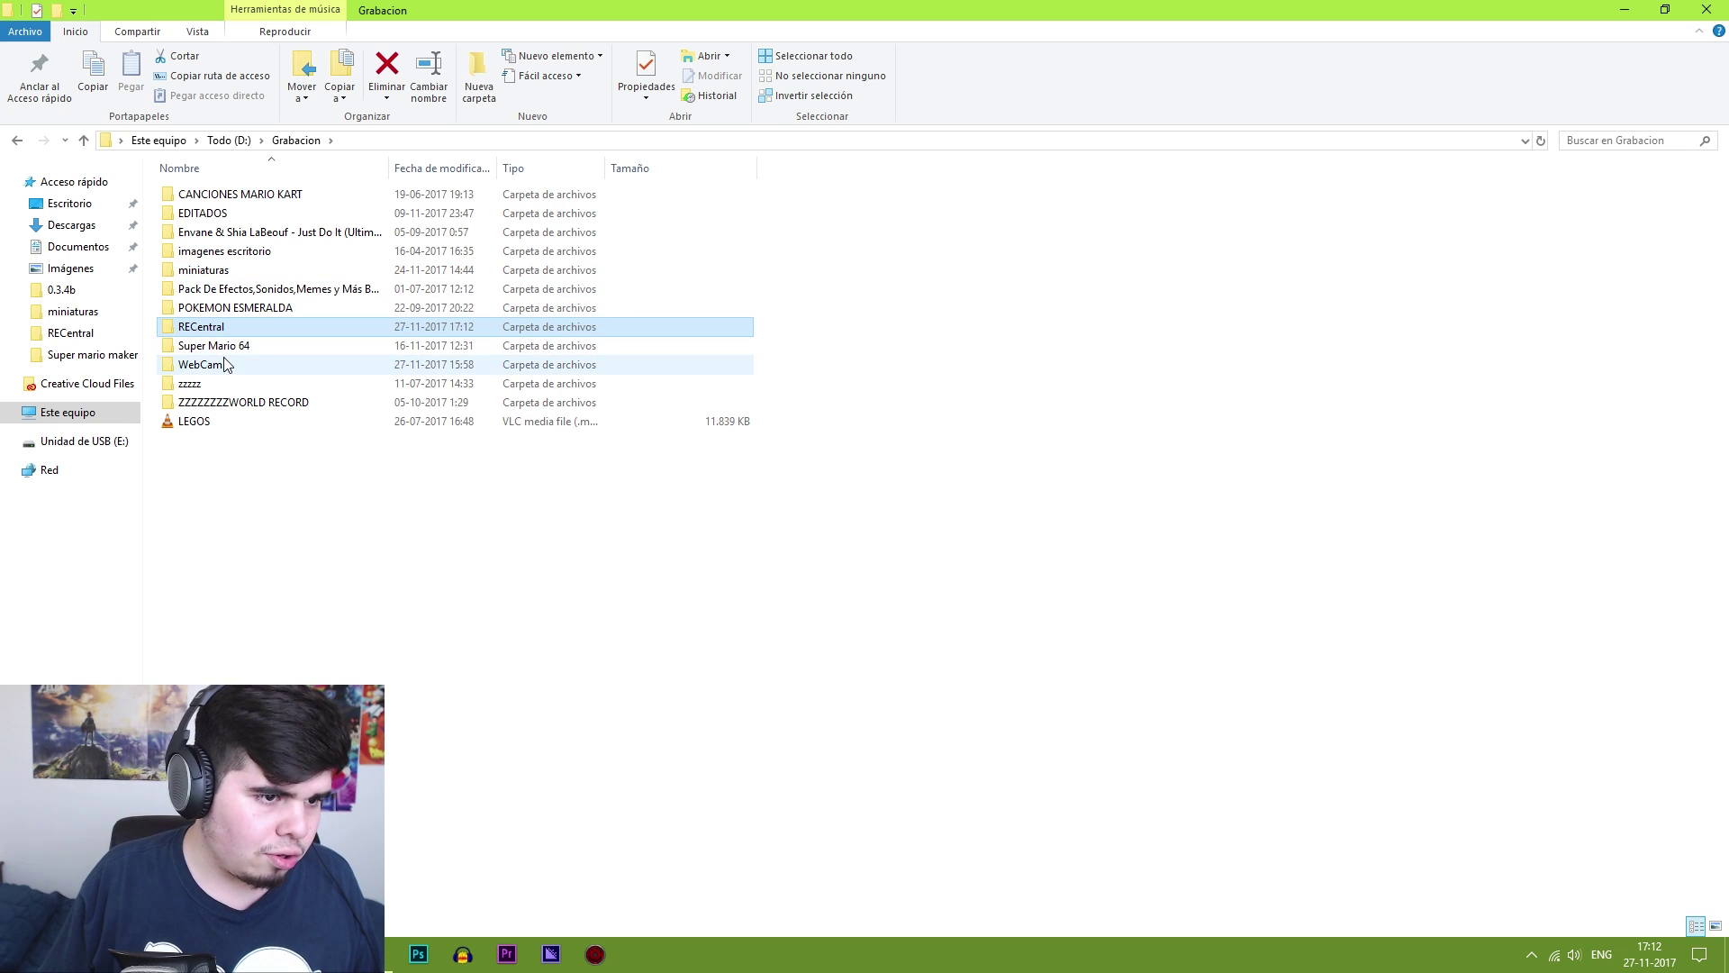
{"action": "double_click", "coordinate": [220, 365]}
{"action": "double_click", "coordinate": [251, 196]}
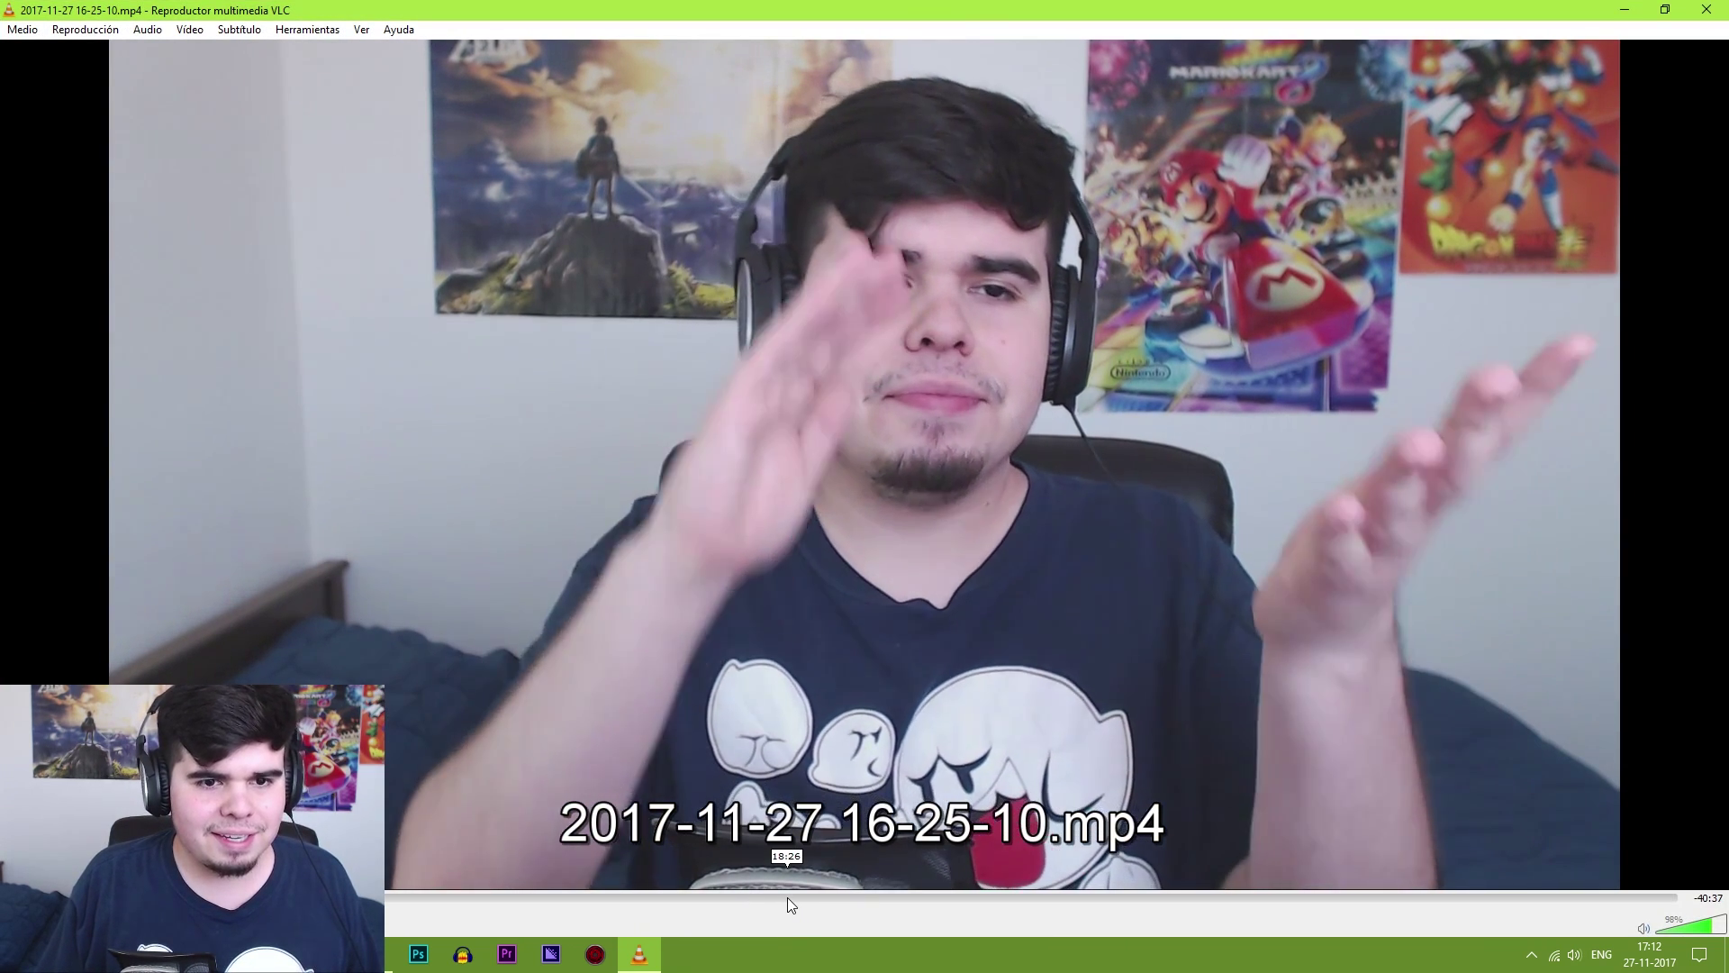
{"action": "left_click", "coordinate": [787, 895]}
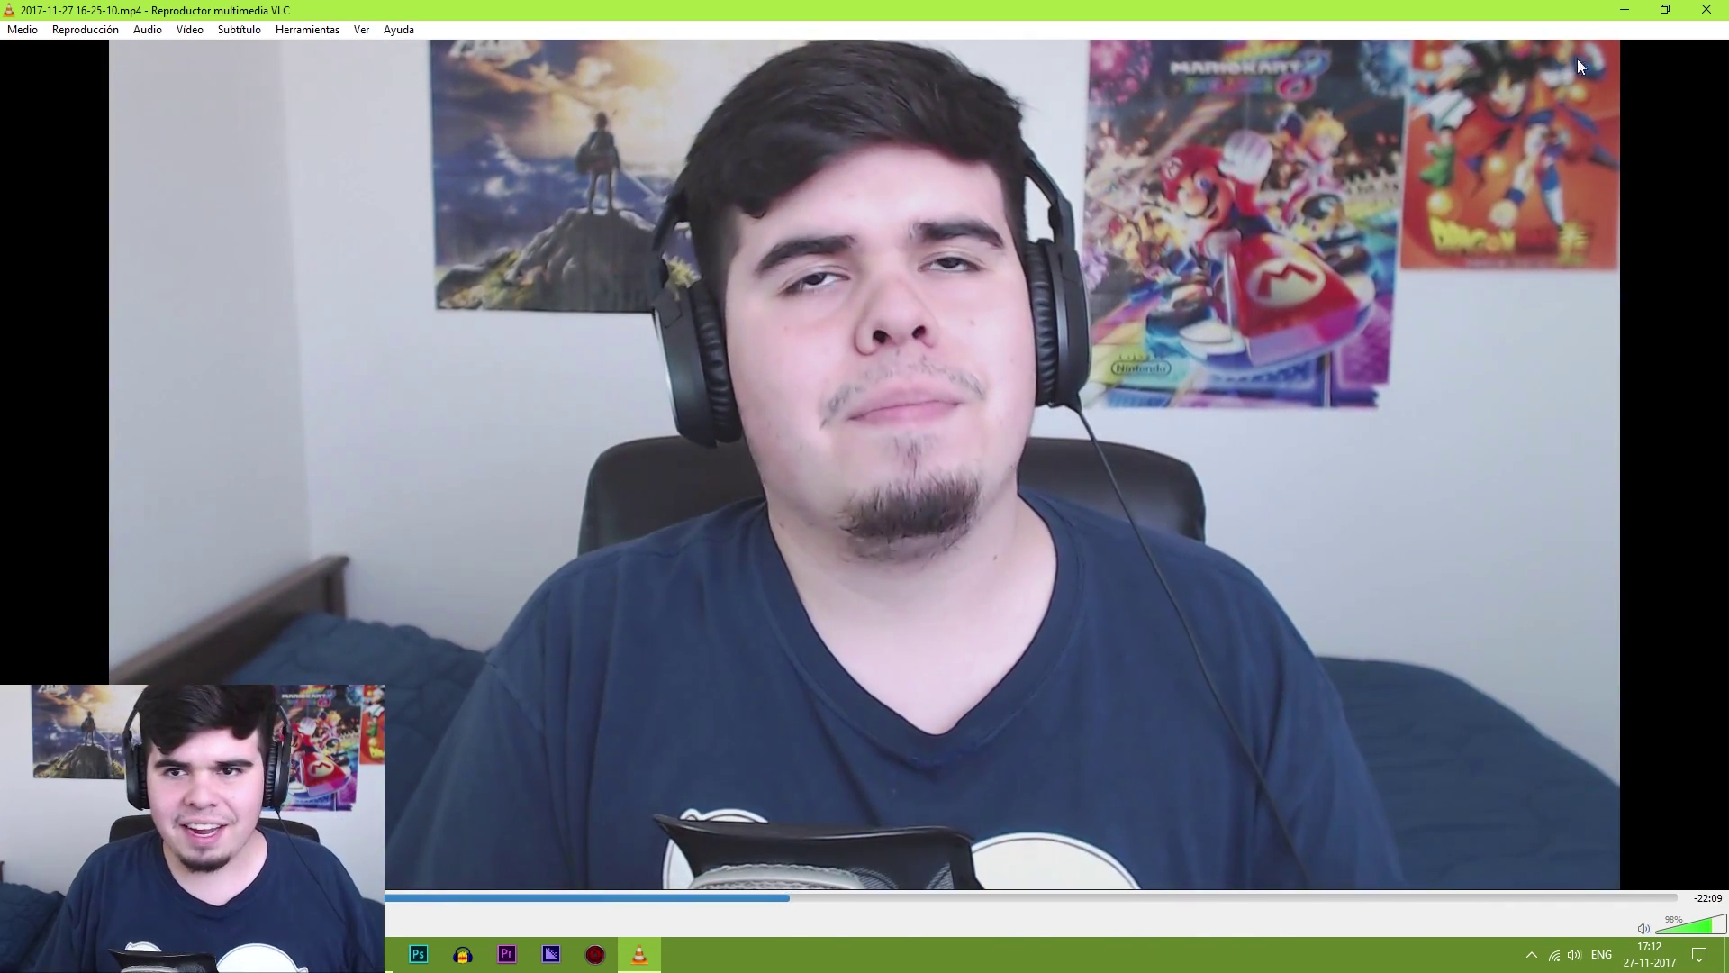
{"action": "left_click", "coordinate": [1707, 11]}
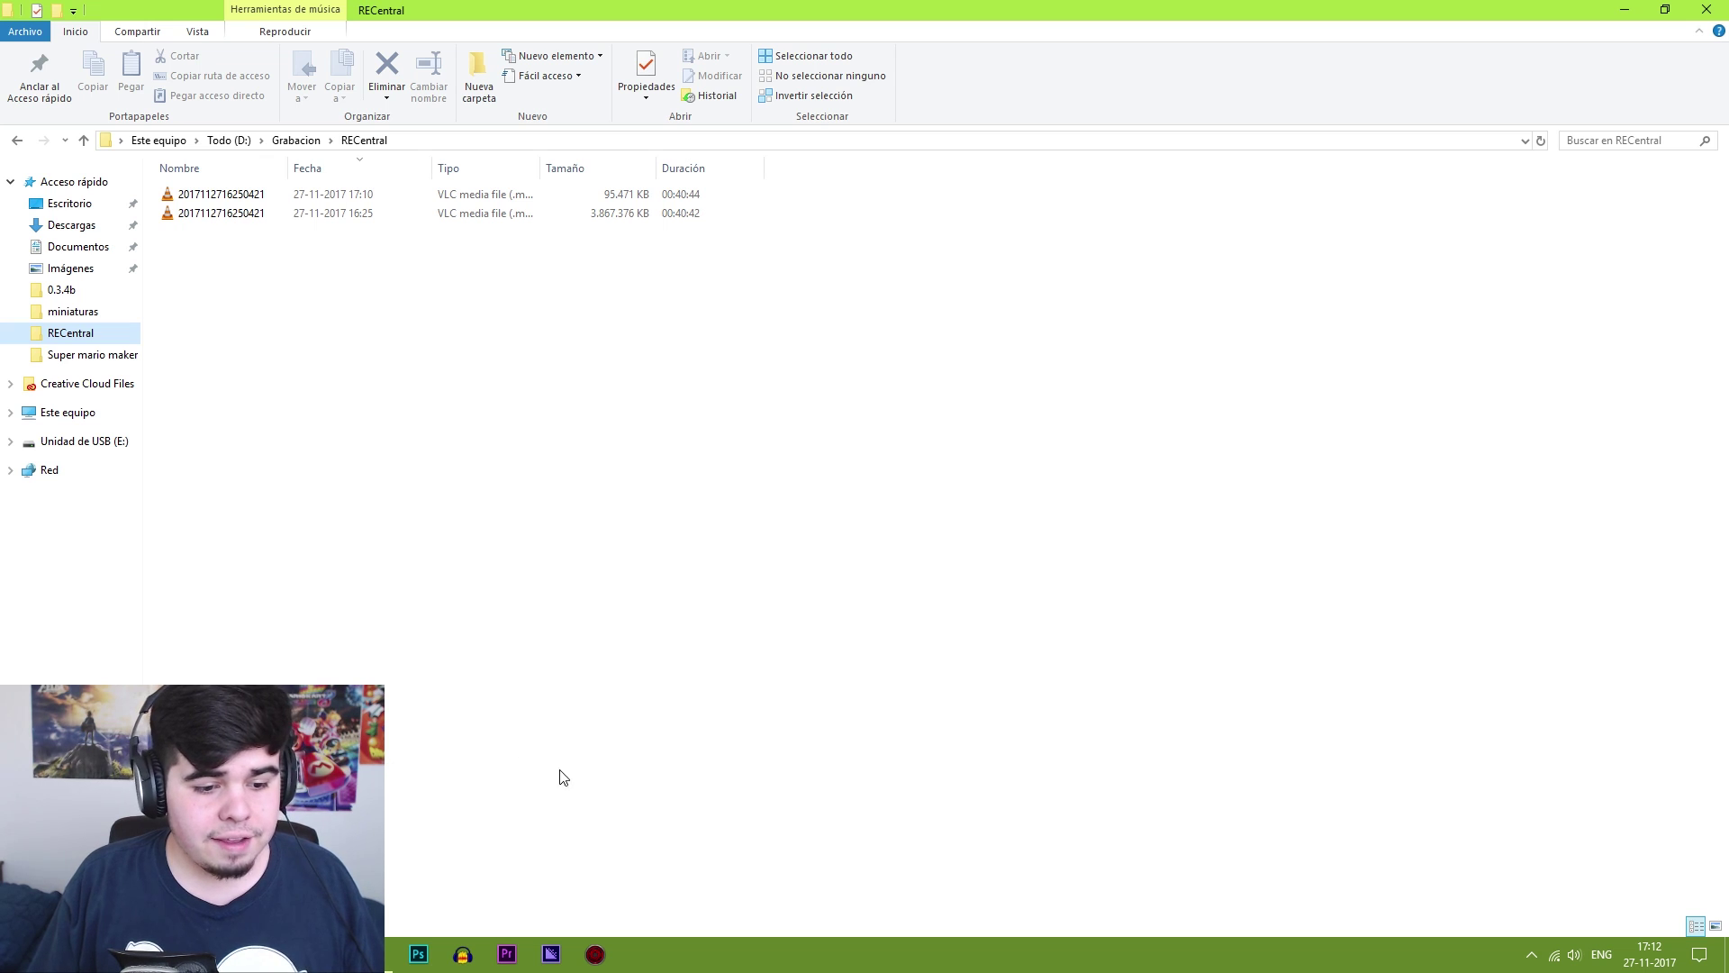
Launch Premiere Pro from the taskbar and reopen the Mario_1 project from its start screen
{"action": "left_click", "coordinate": [505, 955]}
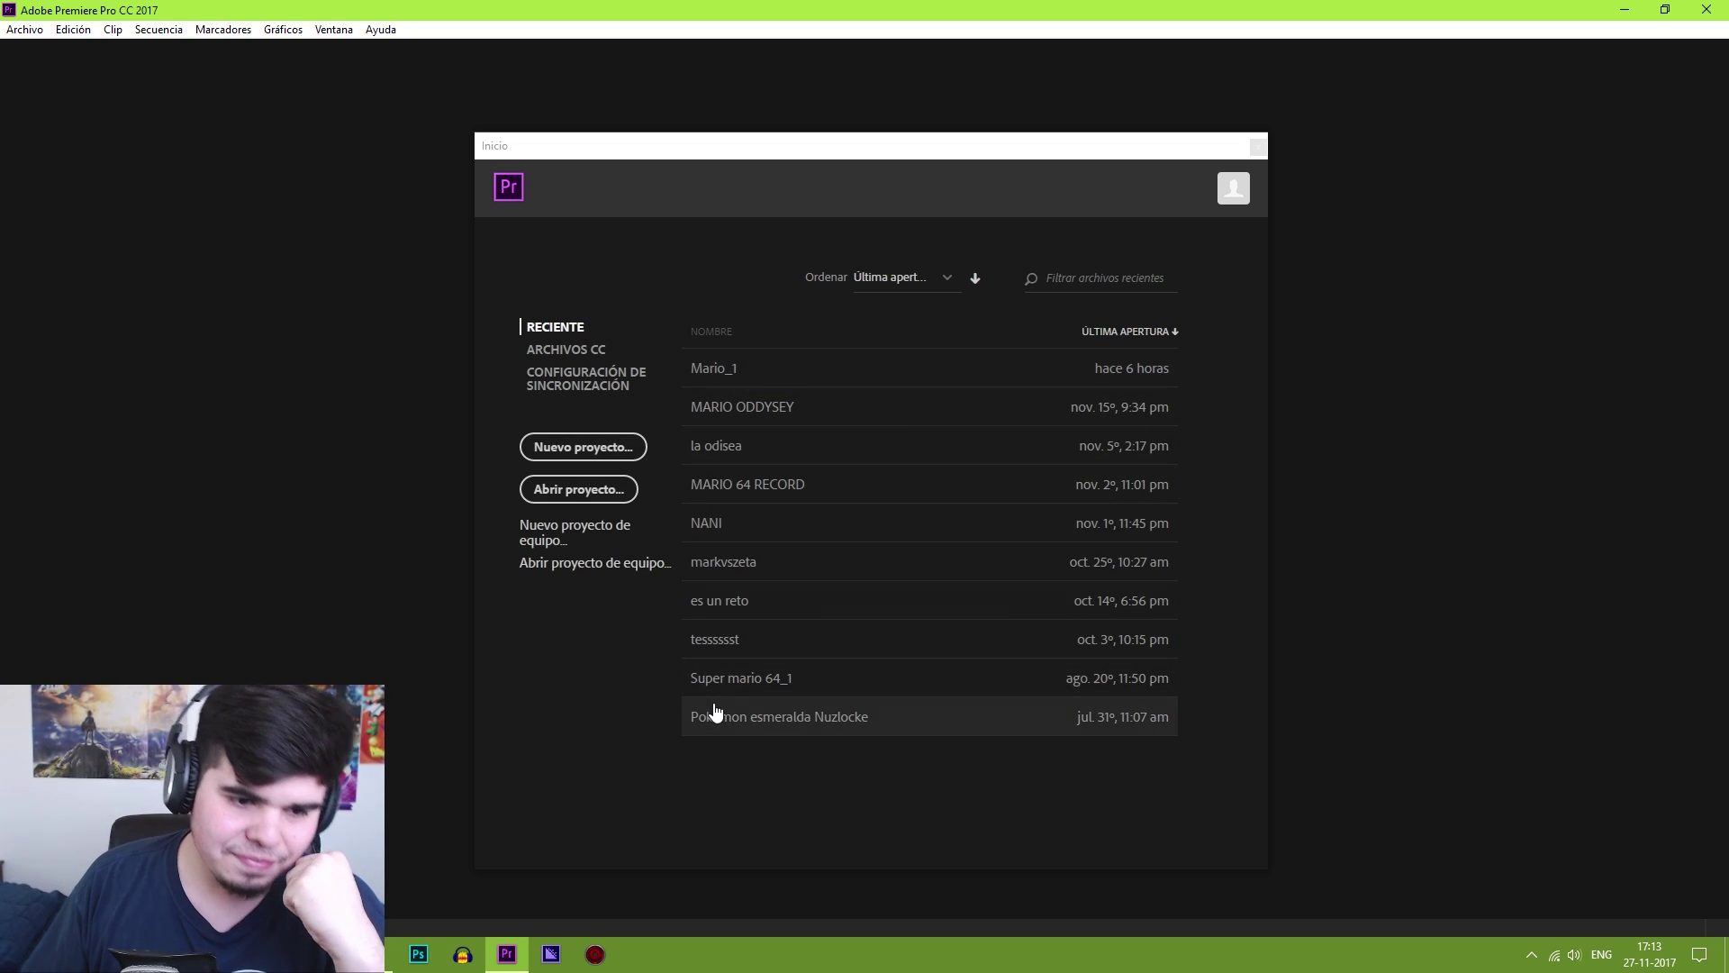
{"action": "left_click", "coordinate": [725, 375]}
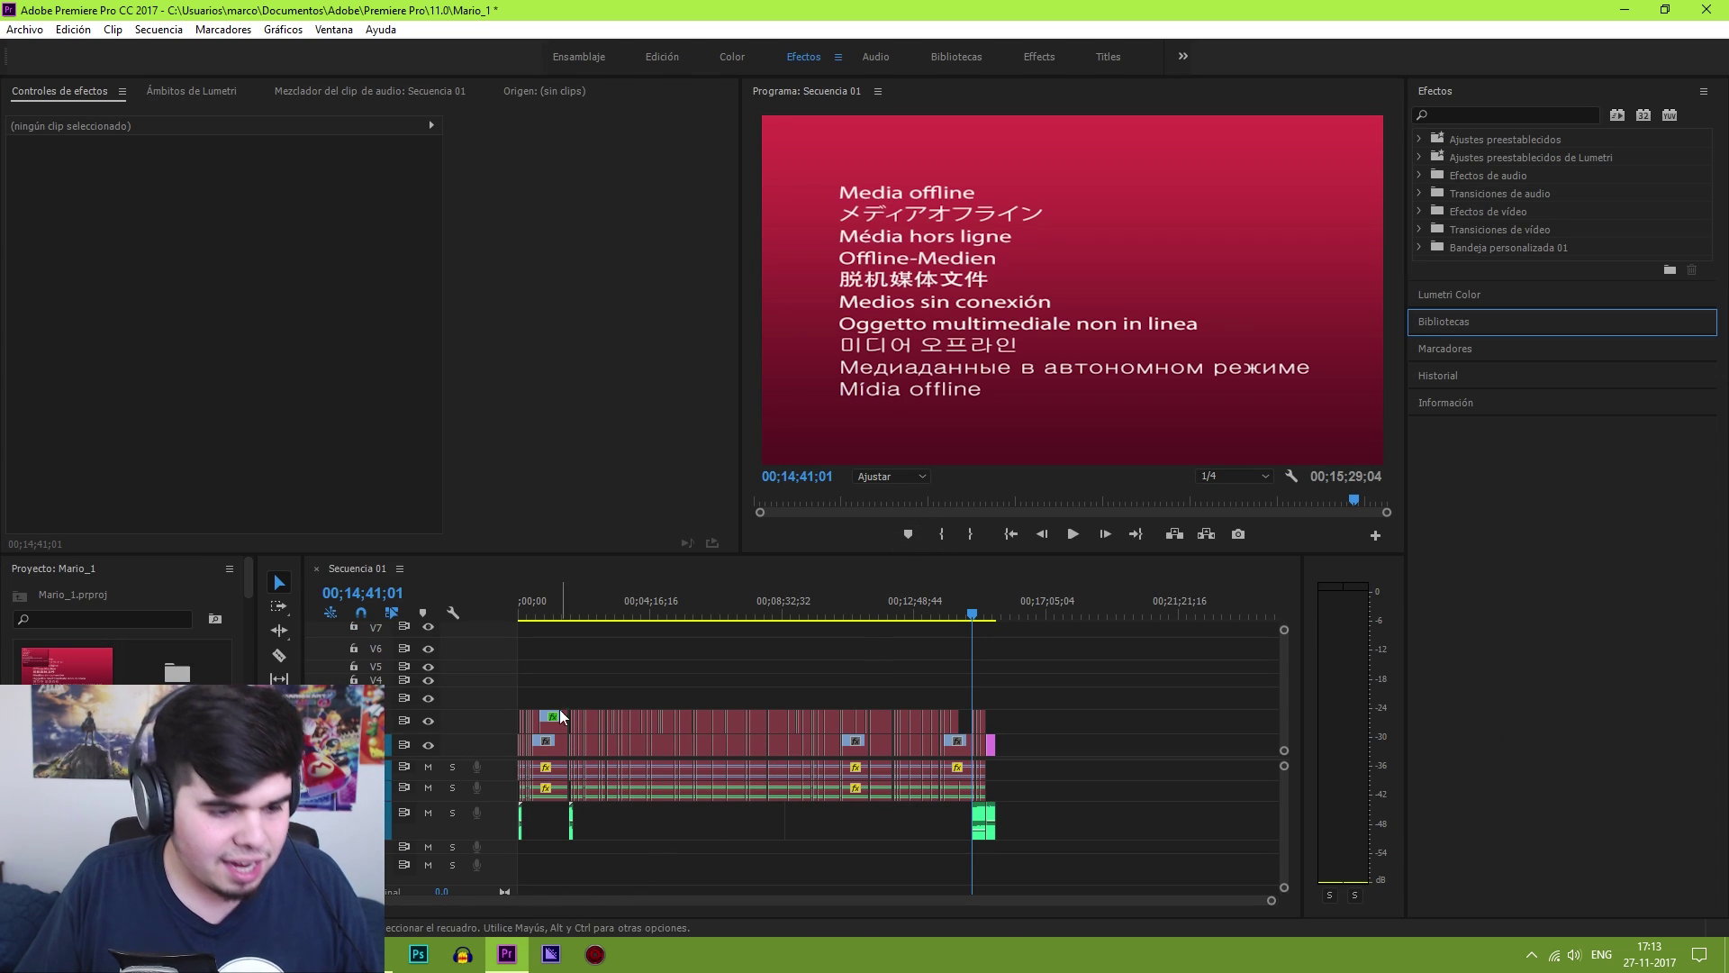
Delete every clip from Secuencia 01, return to its start, and switch to the Ensamblaje workspace
{"action": "mouse_move", "coordinate": [657, 614]}
{"action": "left_mouse_down"}
{"action": "mouse_move", "coordinate": [618, 615]}
{"action": "mouse_move", "coordinate": [989, 612]}
{"action": "left_mouse_up"}
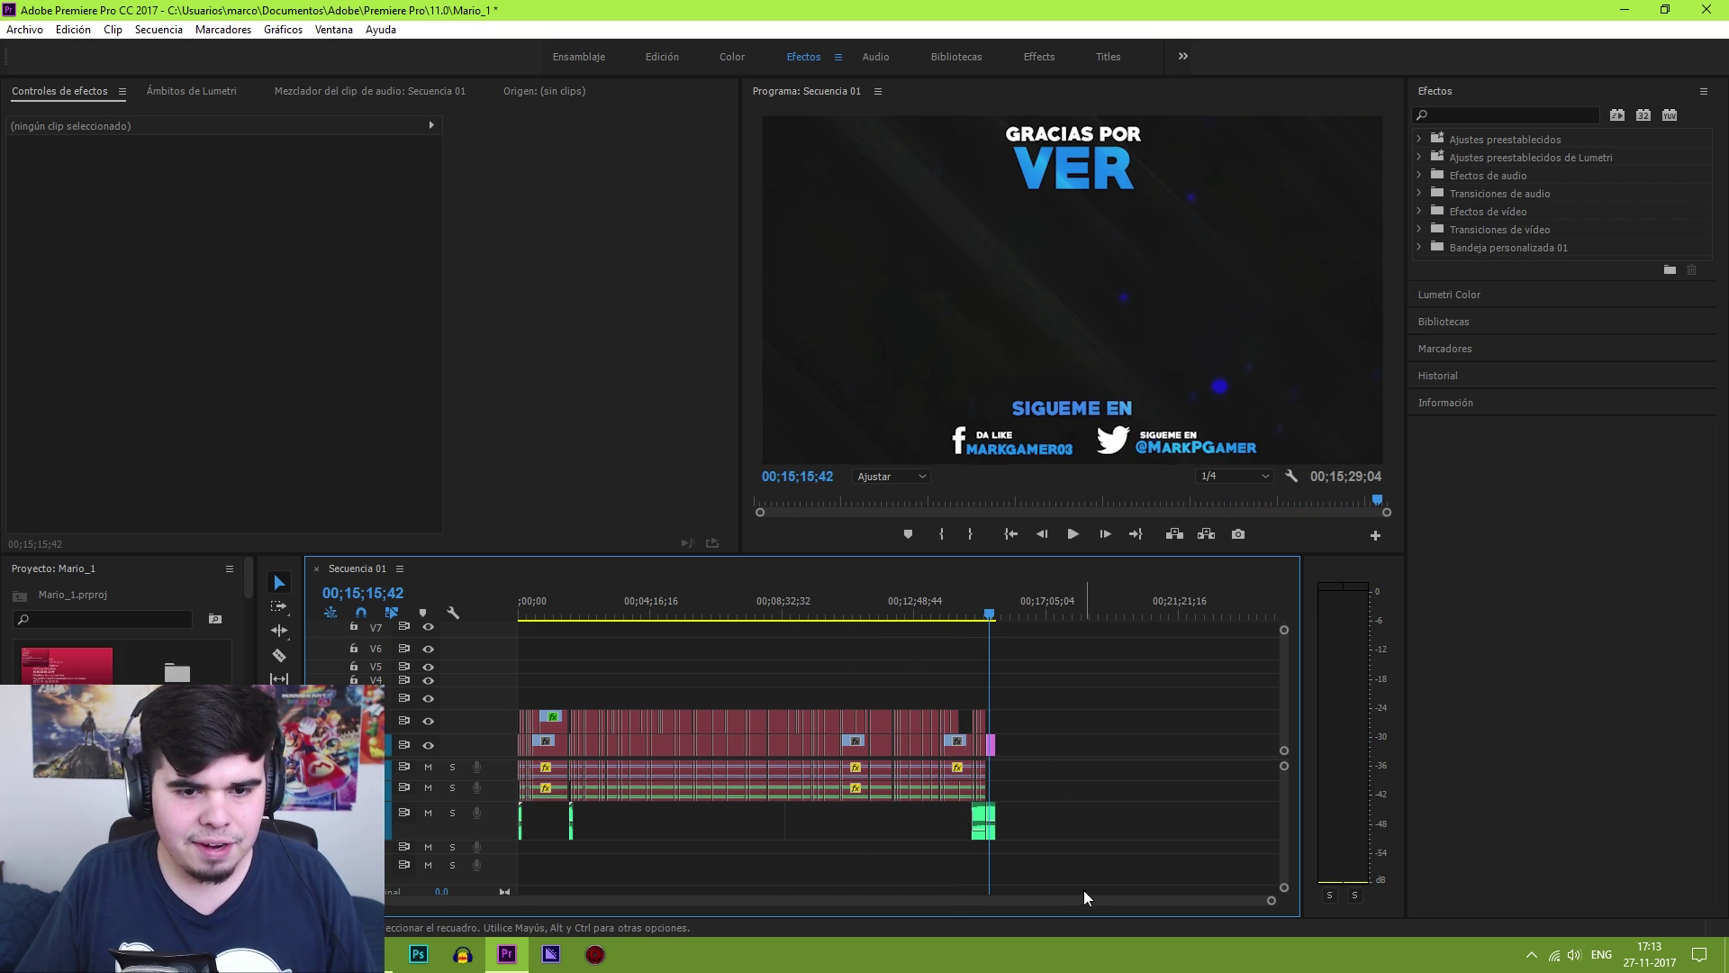
{"action": "left_click_drag", "start_coordinate": [1051, 868], "coordinate": [592, 623]}
{"action": "key", "text": "Delete"}
{"action": "key", "text": "Home"}
{"action": "left_click", "coordinate": [599, 56]}
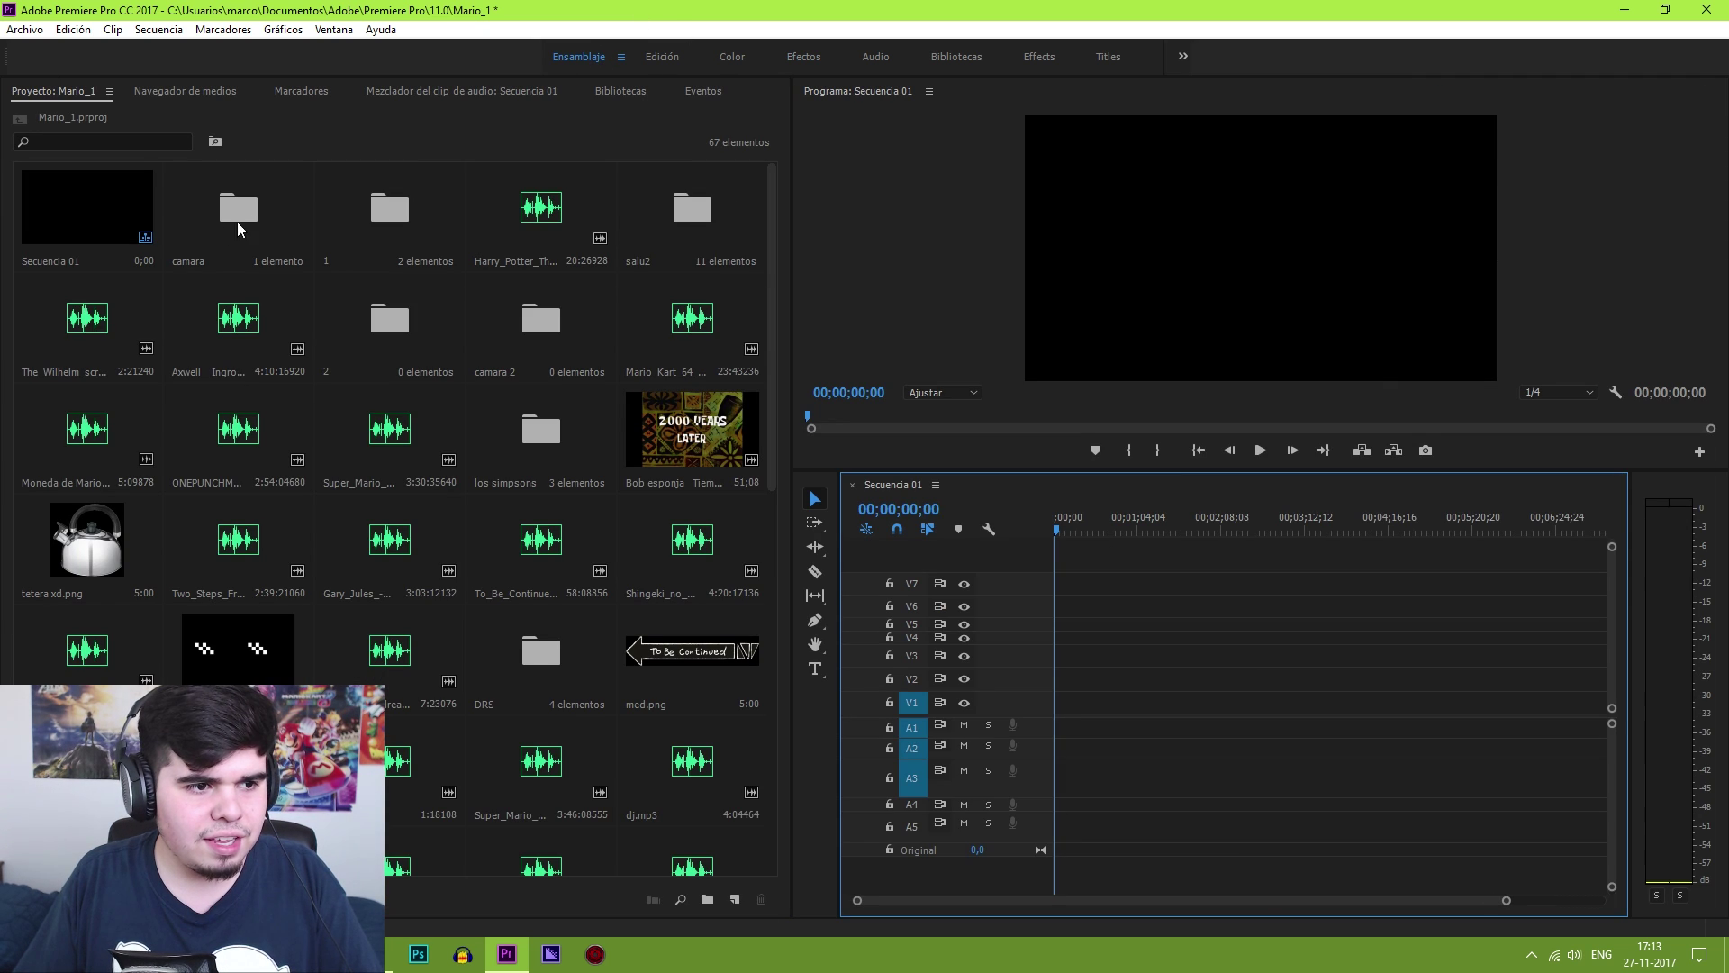
{"action": "double_click", "coordinate": [223, 236]}
{"action": "left_click", "coordinate": [649, 105]}
{"action": "double_click", "coordinate": [387, 315]}
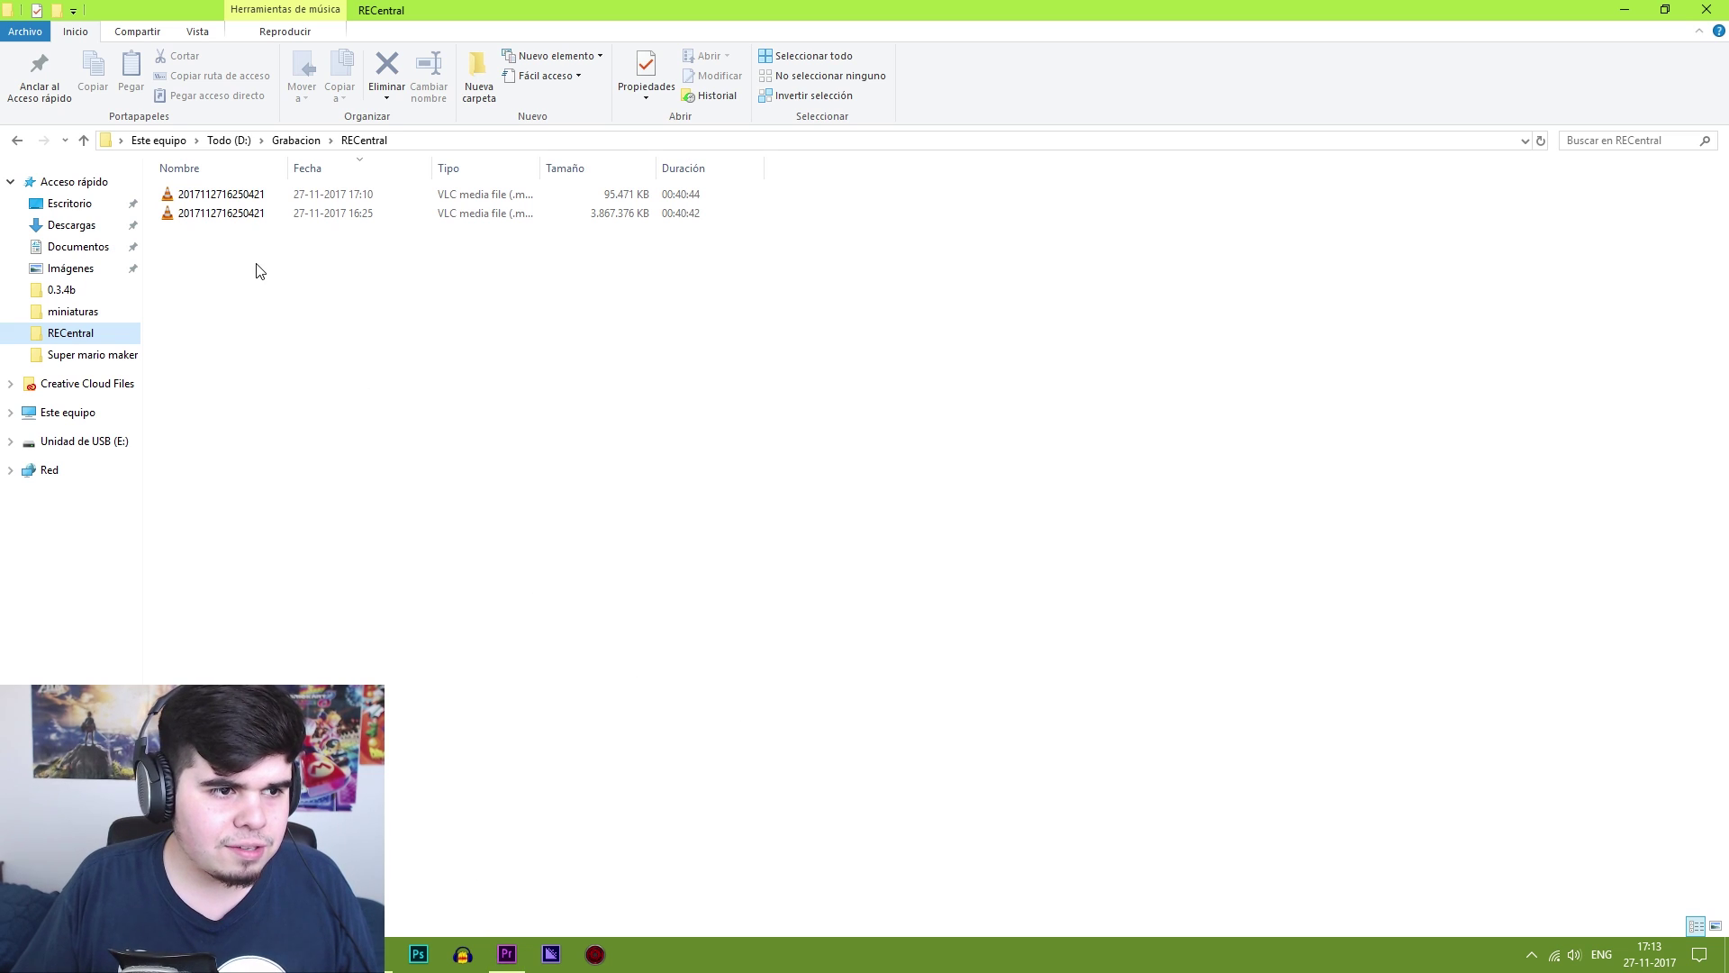
{"action": "mouse_move", "coordinate": [254, 264]}
{"action": "left_mouse_down"}
{"action": "mouse_move", "coordinate": [220, 200]}
{"action": "mouse_move", "coordinate": [231, 306]}
{"action": "left_mouse_up"}
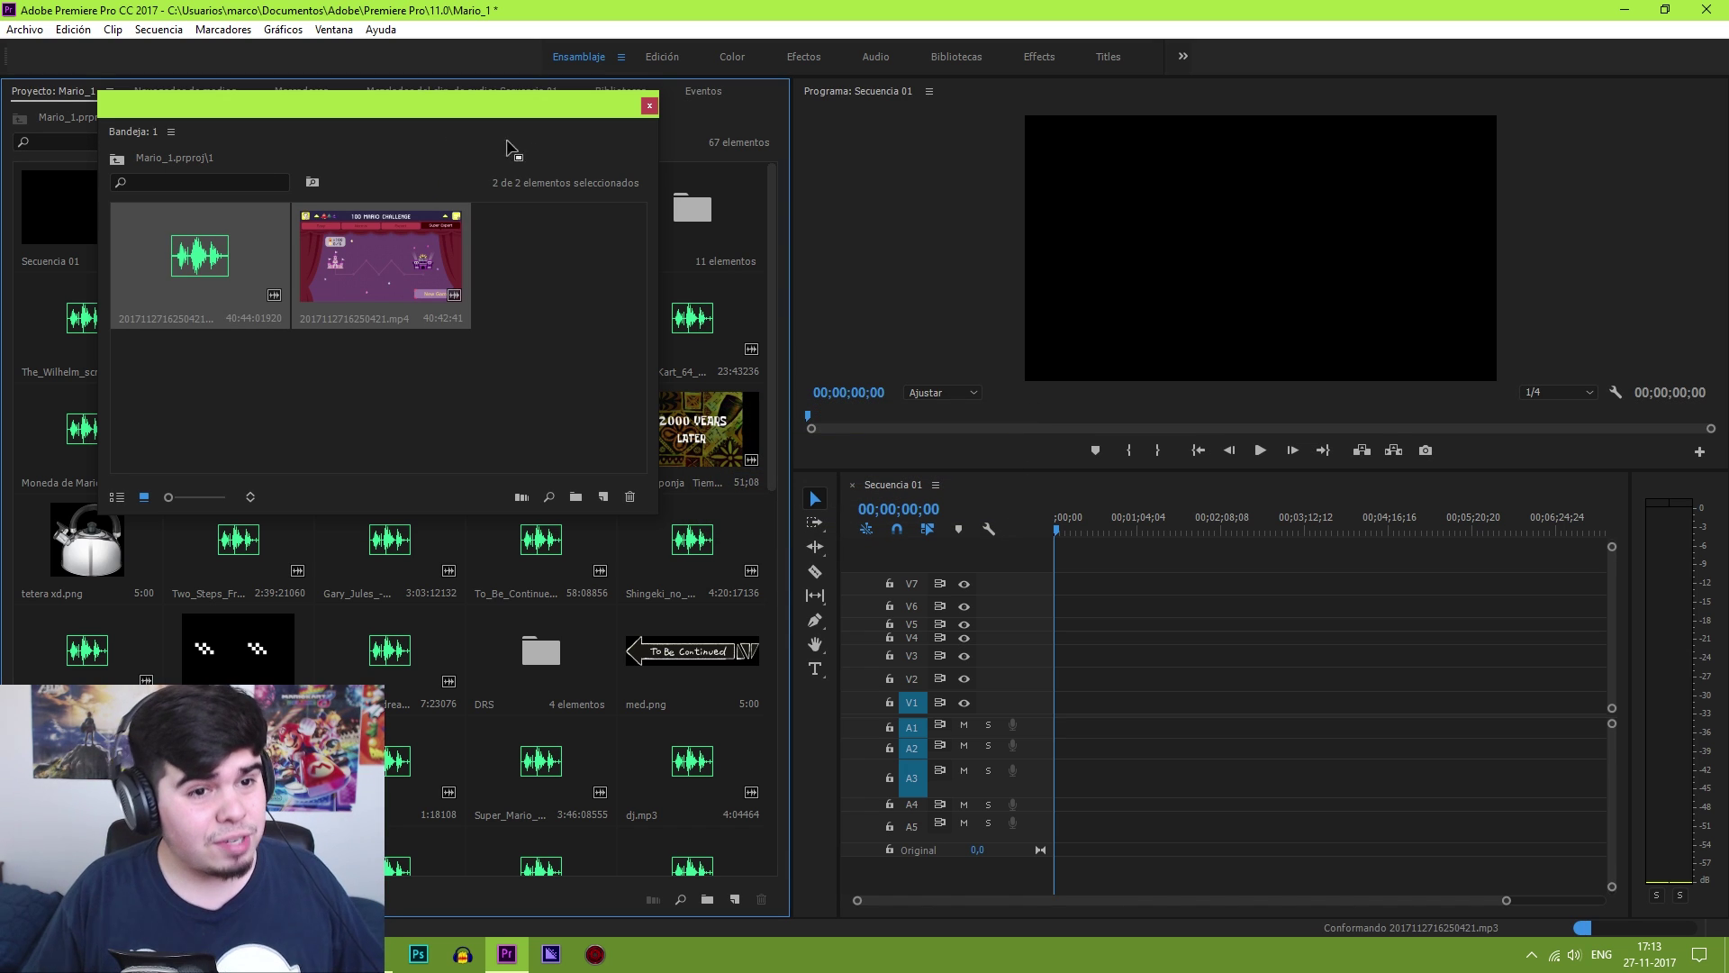
Check bin 2, leave the empty camara bin open, and return to File Explorer
{"action": "left_click", "coordinate": [649, 105]}
{"action": "double_click", "coordinate": [371, 322]}
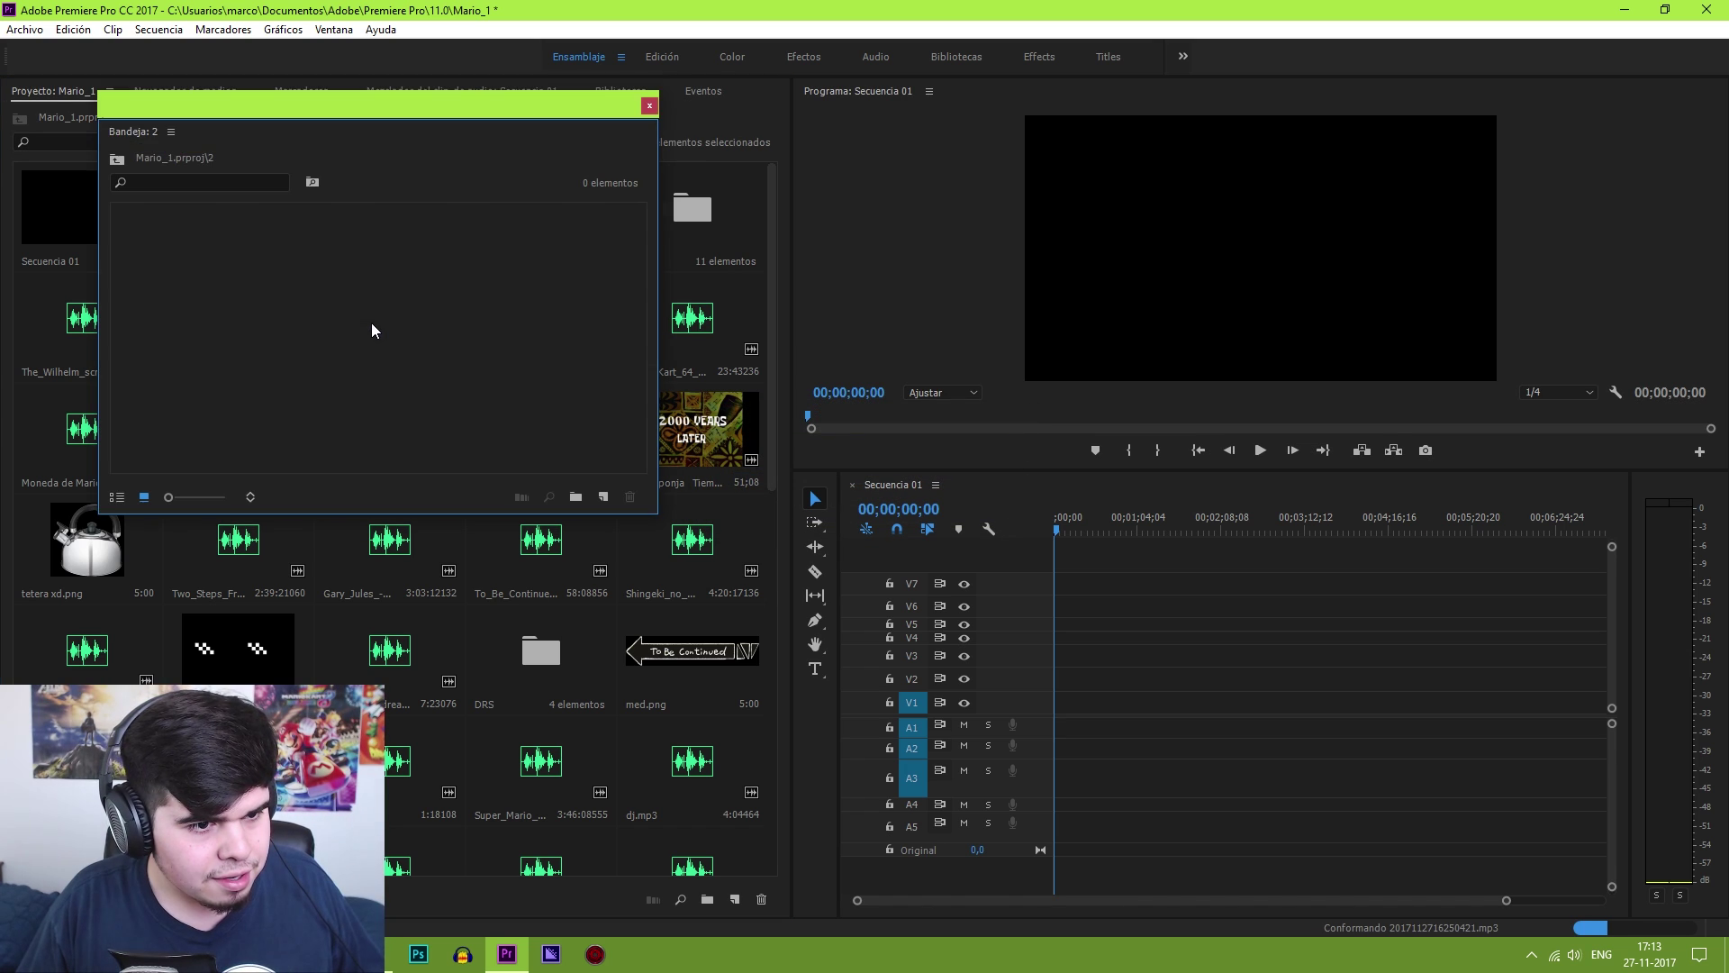
{"action": "left_click", "coordinate": [648, 107]}
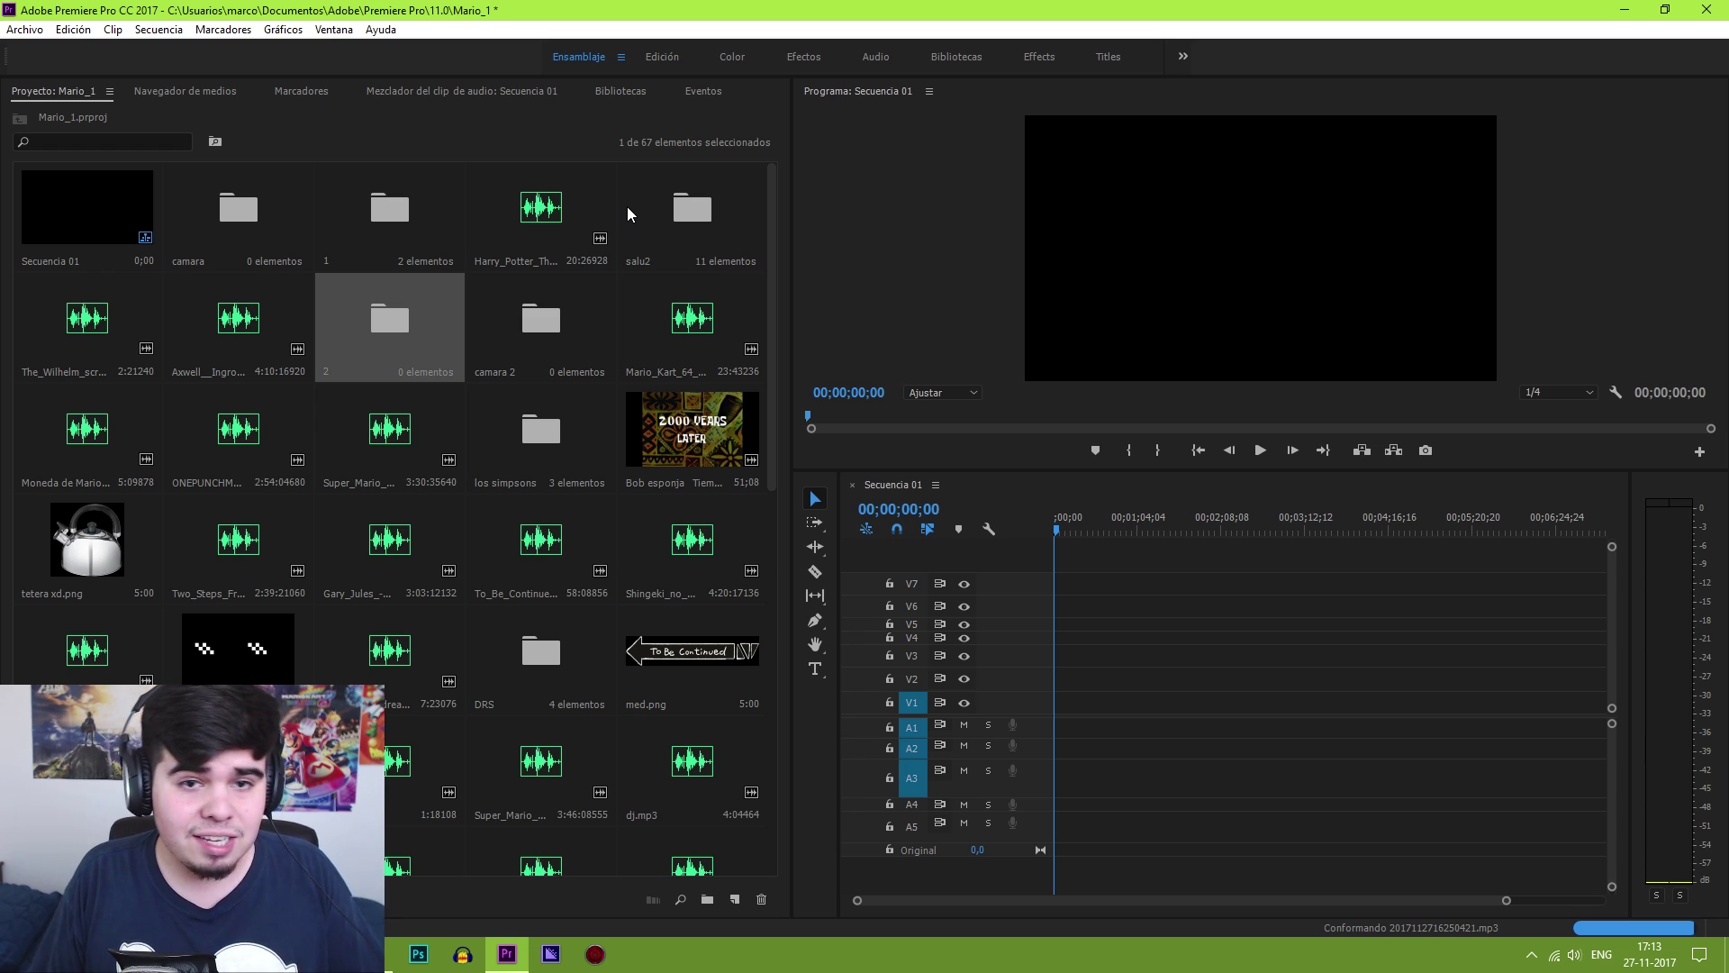
{"action": "double_click", "coordinate": [221, 220]}
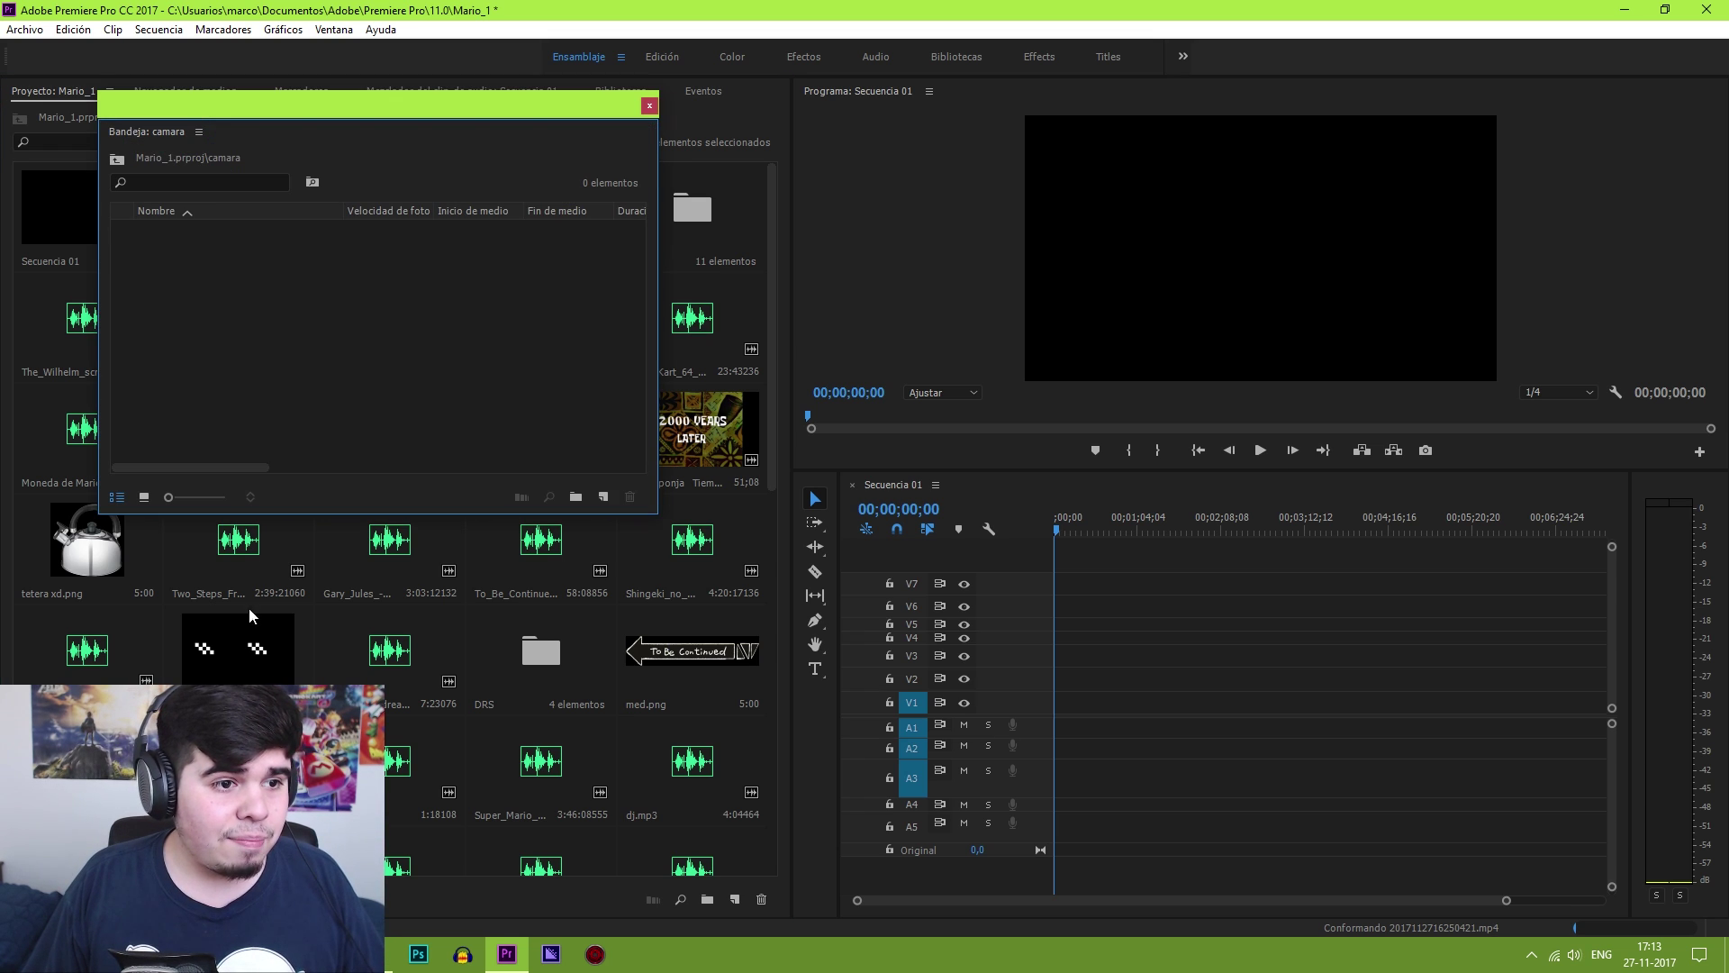
{"action": "key", "text": "alt+Tab"}
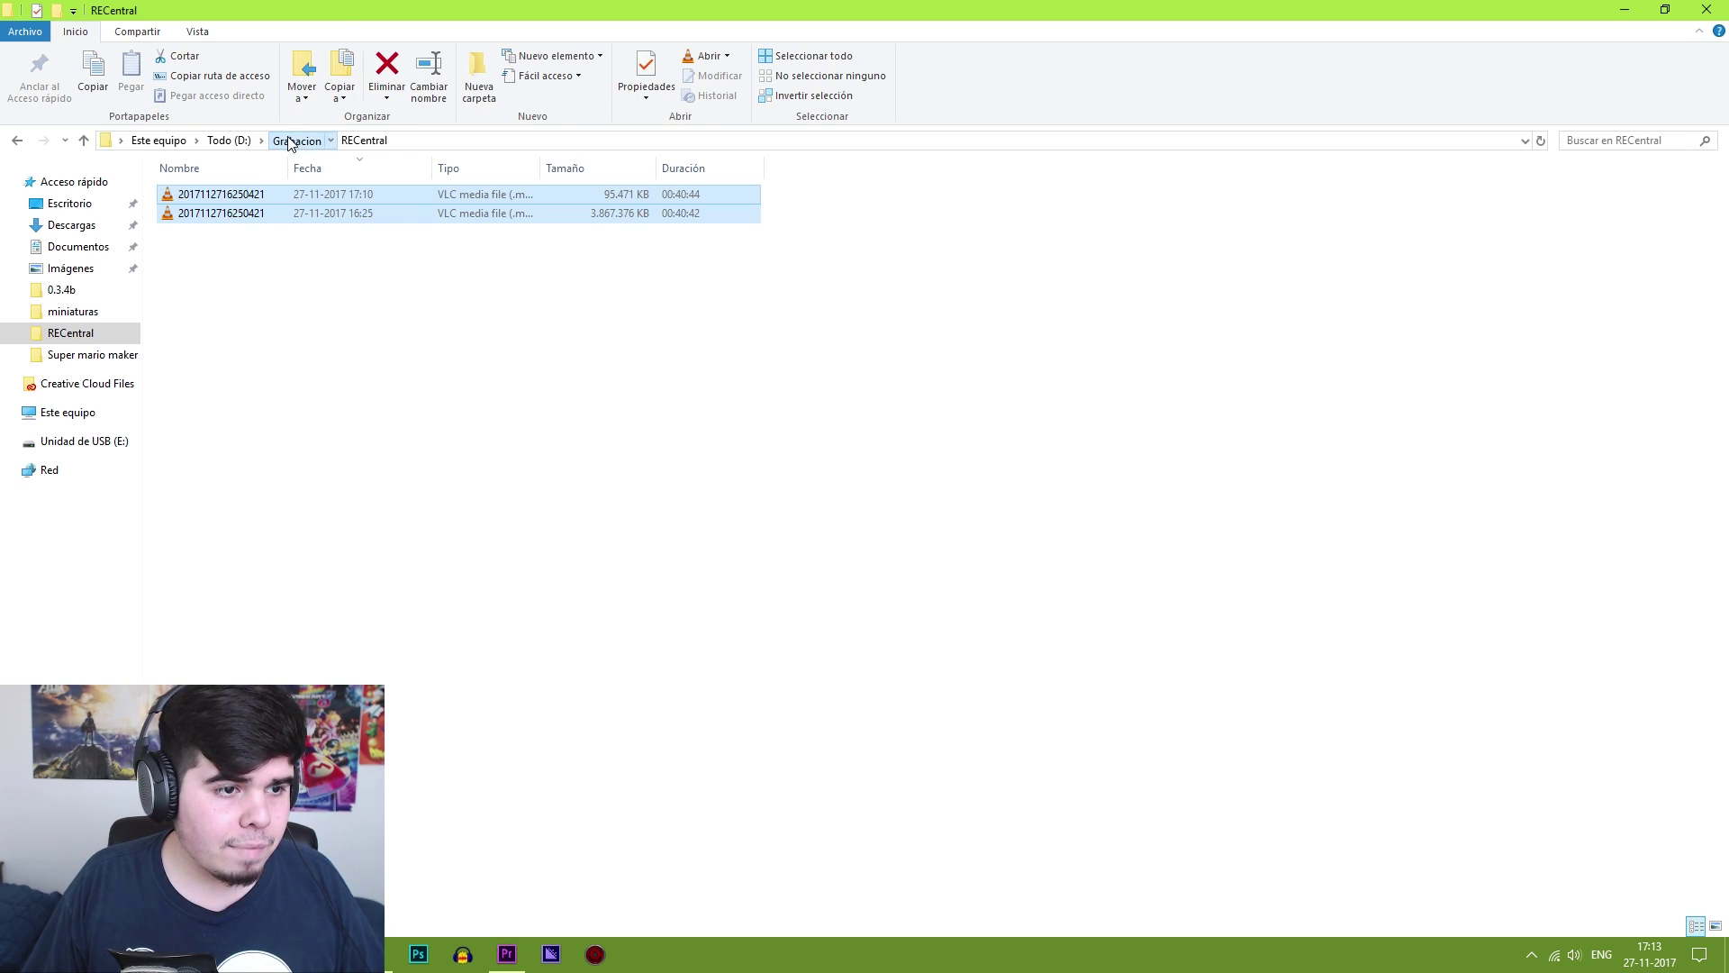
{"action": "left_click", "coordinate": [290, 142]}
{"action": "double_click", "coordinate": [239, 367]}
{"action": "mouse_move", "coordinate": [212, 246]}
{"action": "left_mouse_down"}
{"action": "mouse_move", "coordinate": [289, 209]}
{"action": "mouse_move", "coordinate": [380, 383]}
{"action": "left_mouse_up"}
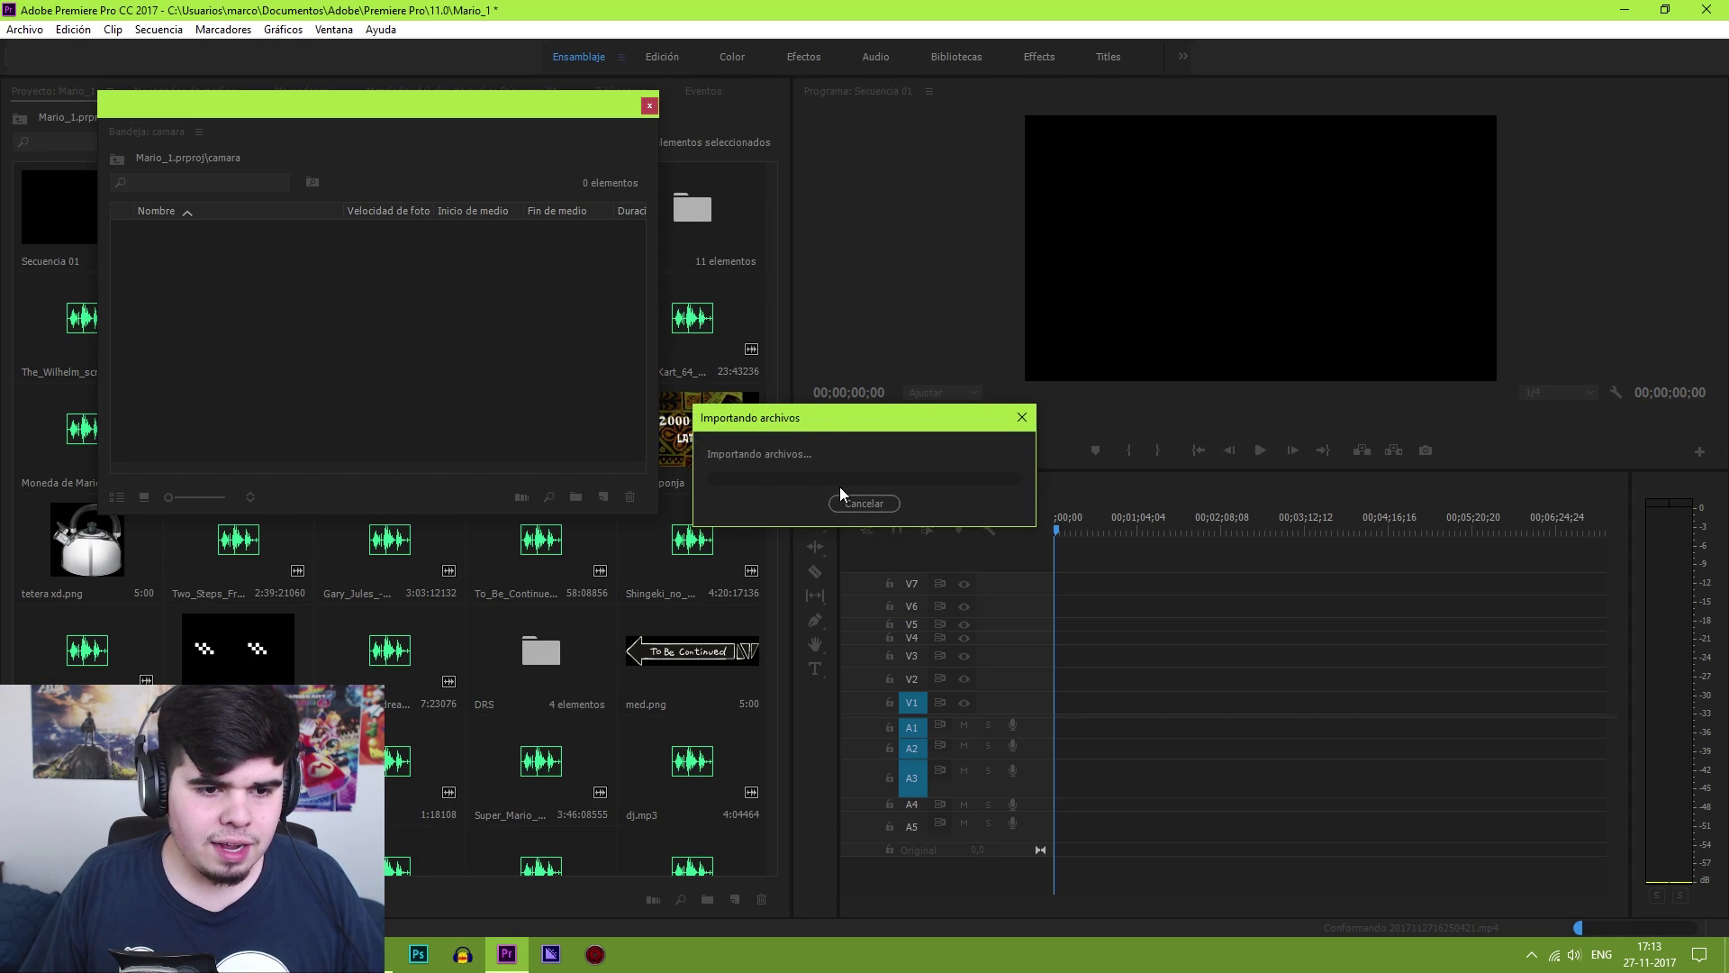
{"action": "left_click", "coordinate": [648, 106]}
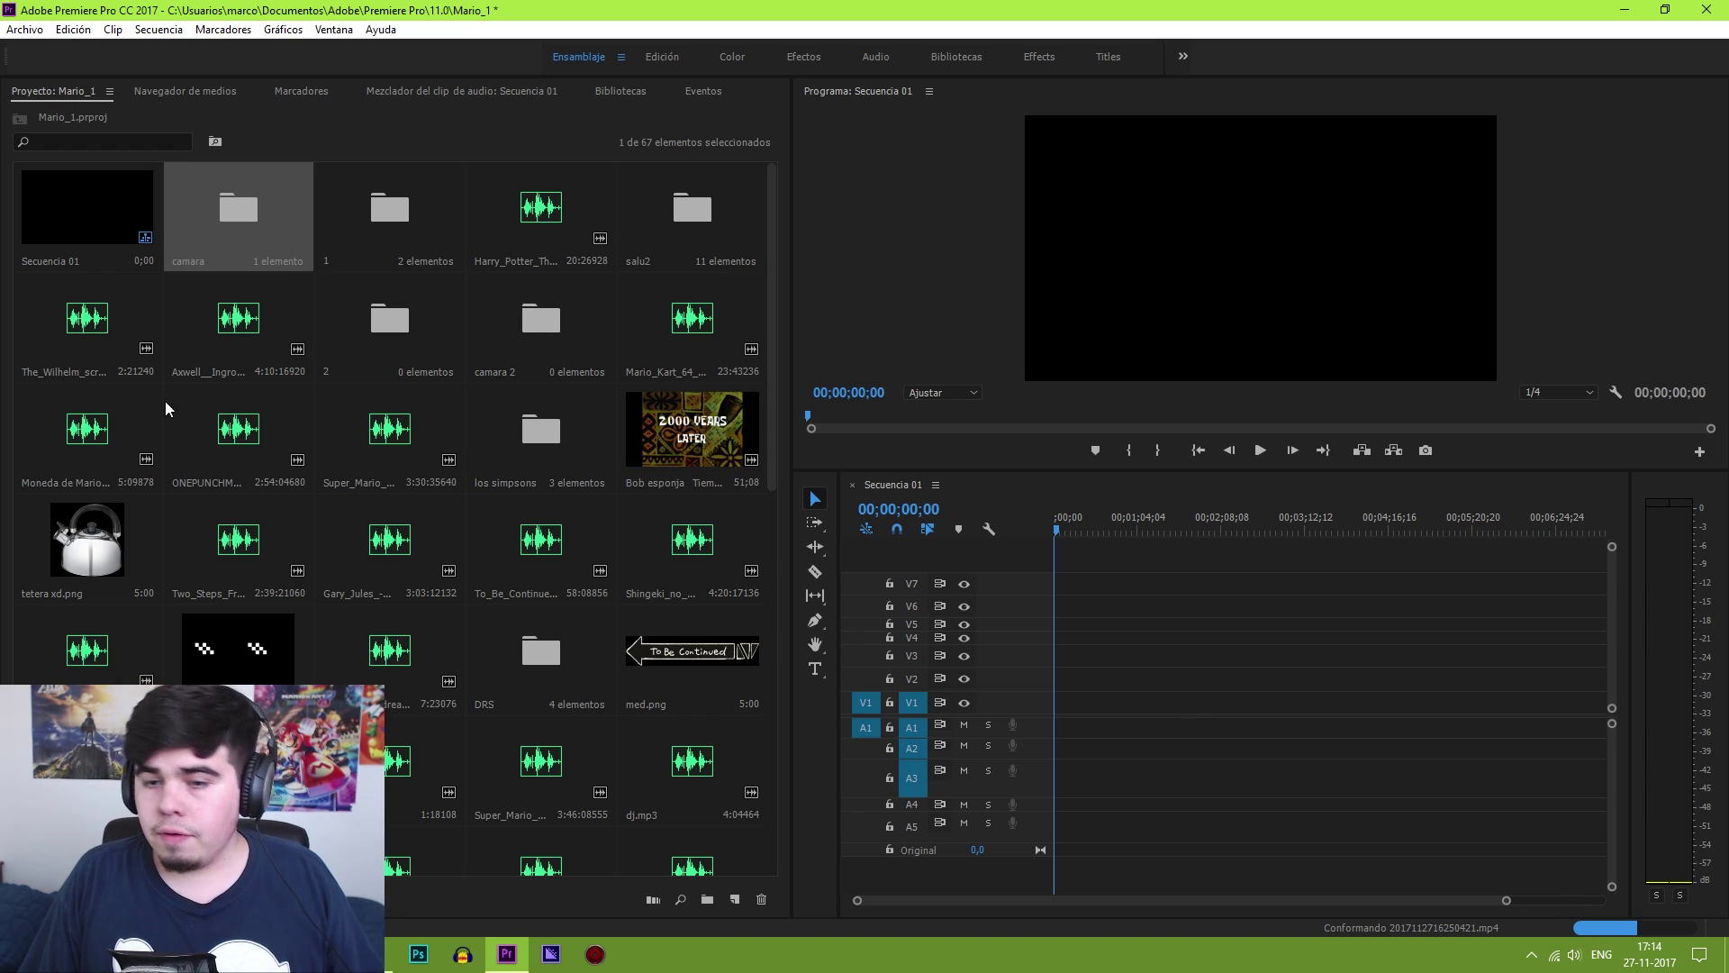
Scroll through the project bin and select the CARITA.png image
{"action": "scroll", "coordinate": [418, 355], "scroll_direction": "down", "scroll_amount": 2}
{"action": "scroll", "coordinate": [418, 355], "scroll_direction": "down", "scroll_amount": 3}
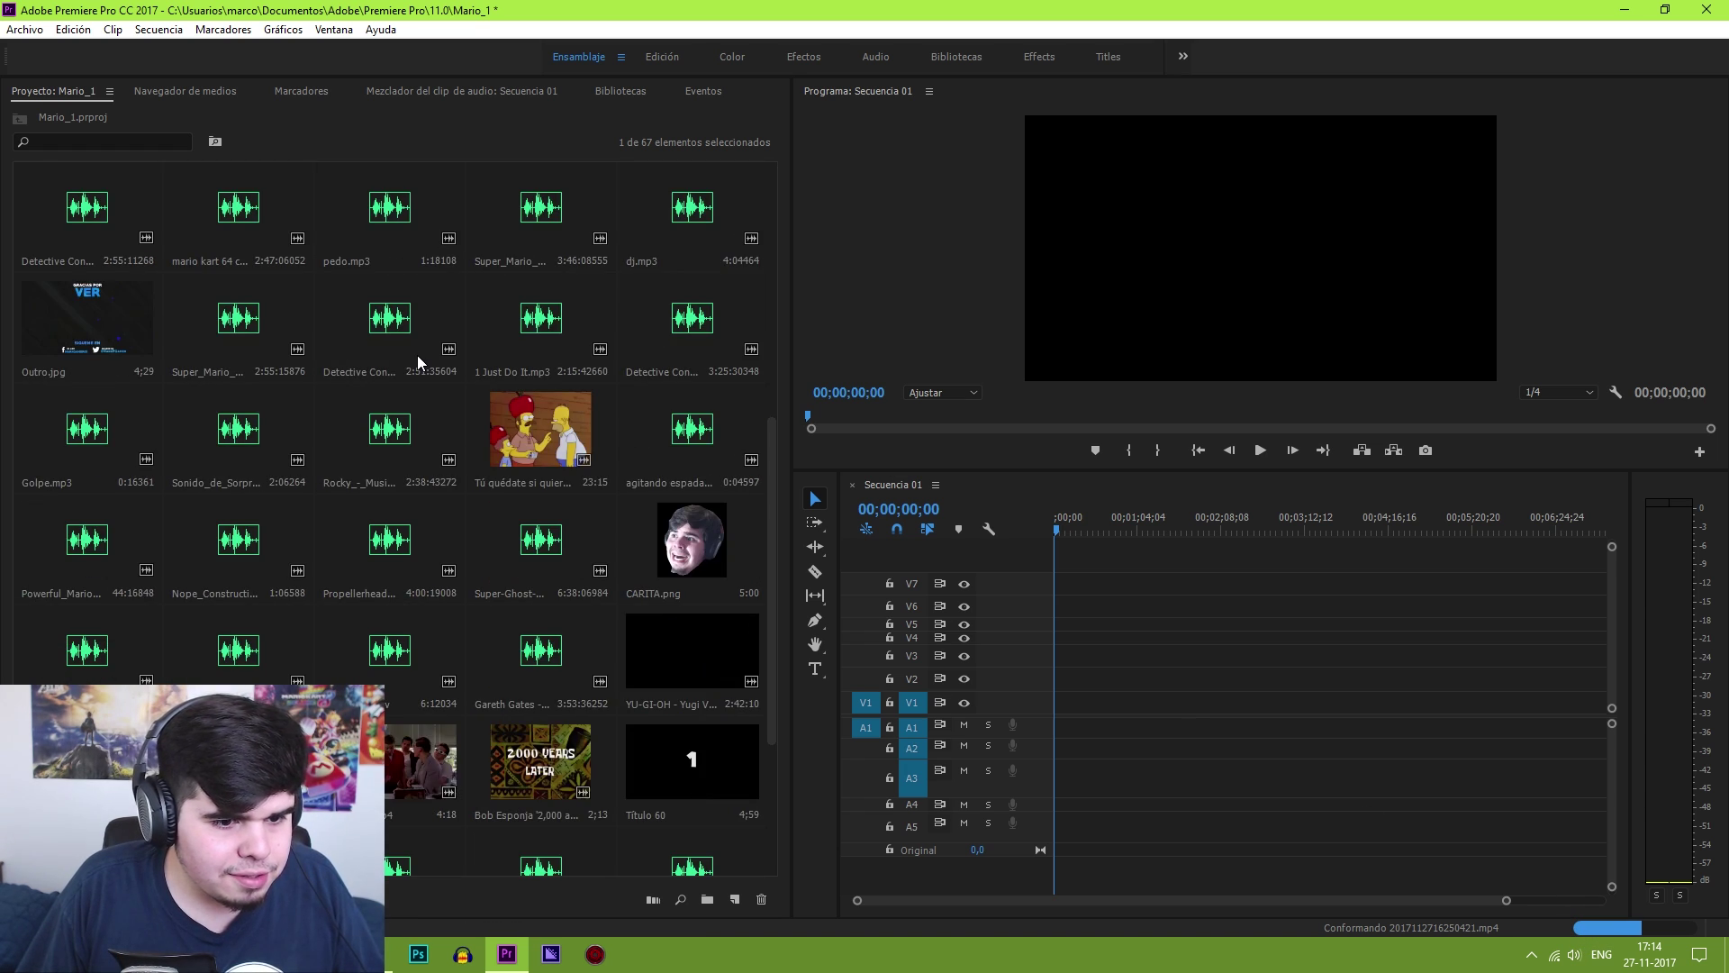
{"action": "scroll", "coordinate": [418, 355], "scroll_direction": "down", "scroll_amount": 3}
{"action": "left_click", "coordinate": [700, 274]}
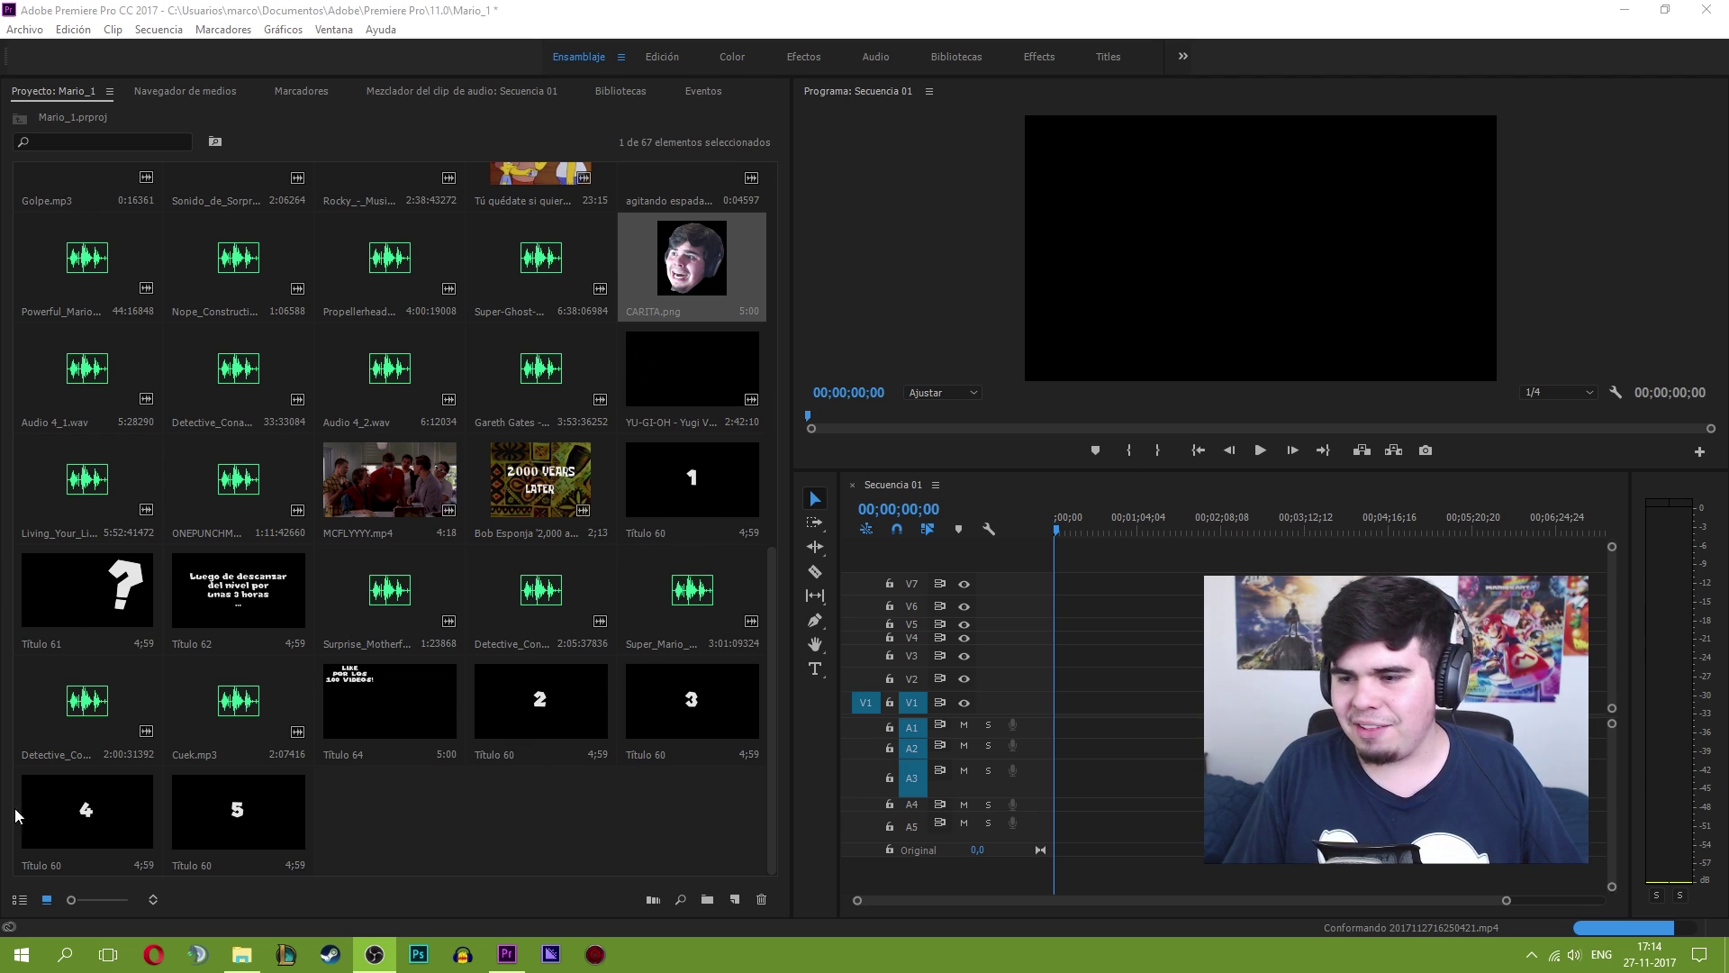
Switch Premiere Pro to the Efectos workspace layout
{"action": "scroll", "coordinate": [396, 707], "scroll_direction": "up", "scroll_amount": 5}
{"action": "scroll", "coordinate": [397, 707], "scroll_direction": "up", "scroll_amount": 5}
{"action": "scroll", "coordinate": [396, 707], "scroll_direction": "down", "scroll_amount": 2}
{"action": "scroll", "coordinate": [397, 707], "scroll_direction": "down", "scroll_amount": 3}
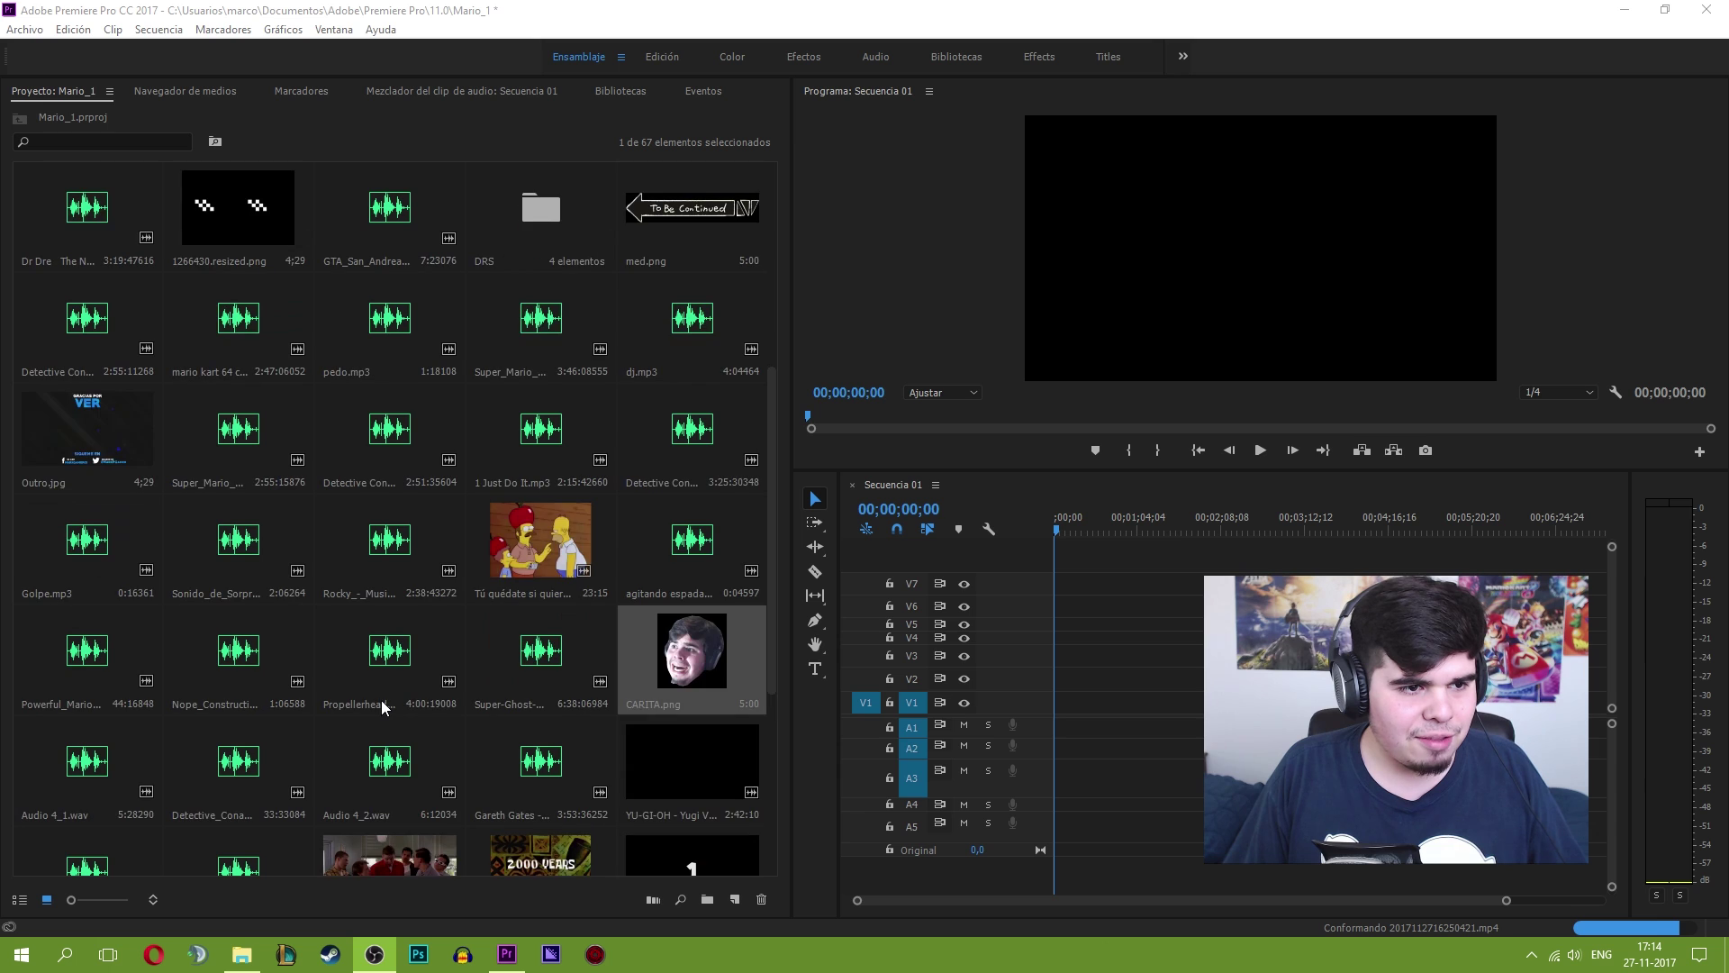
{"action": "scroll", "coordinate": [392, 702], "scroll_direction": "down", "scroll_amount": 3}
{"action": "scroll", "coordinate": [389, 698], "scroll_direction": "down", "scroll_amount": 2}
{"action": "scroll", "coordinate": [396, 695], "scroll_direction": "up", "scroll_amount": 10}
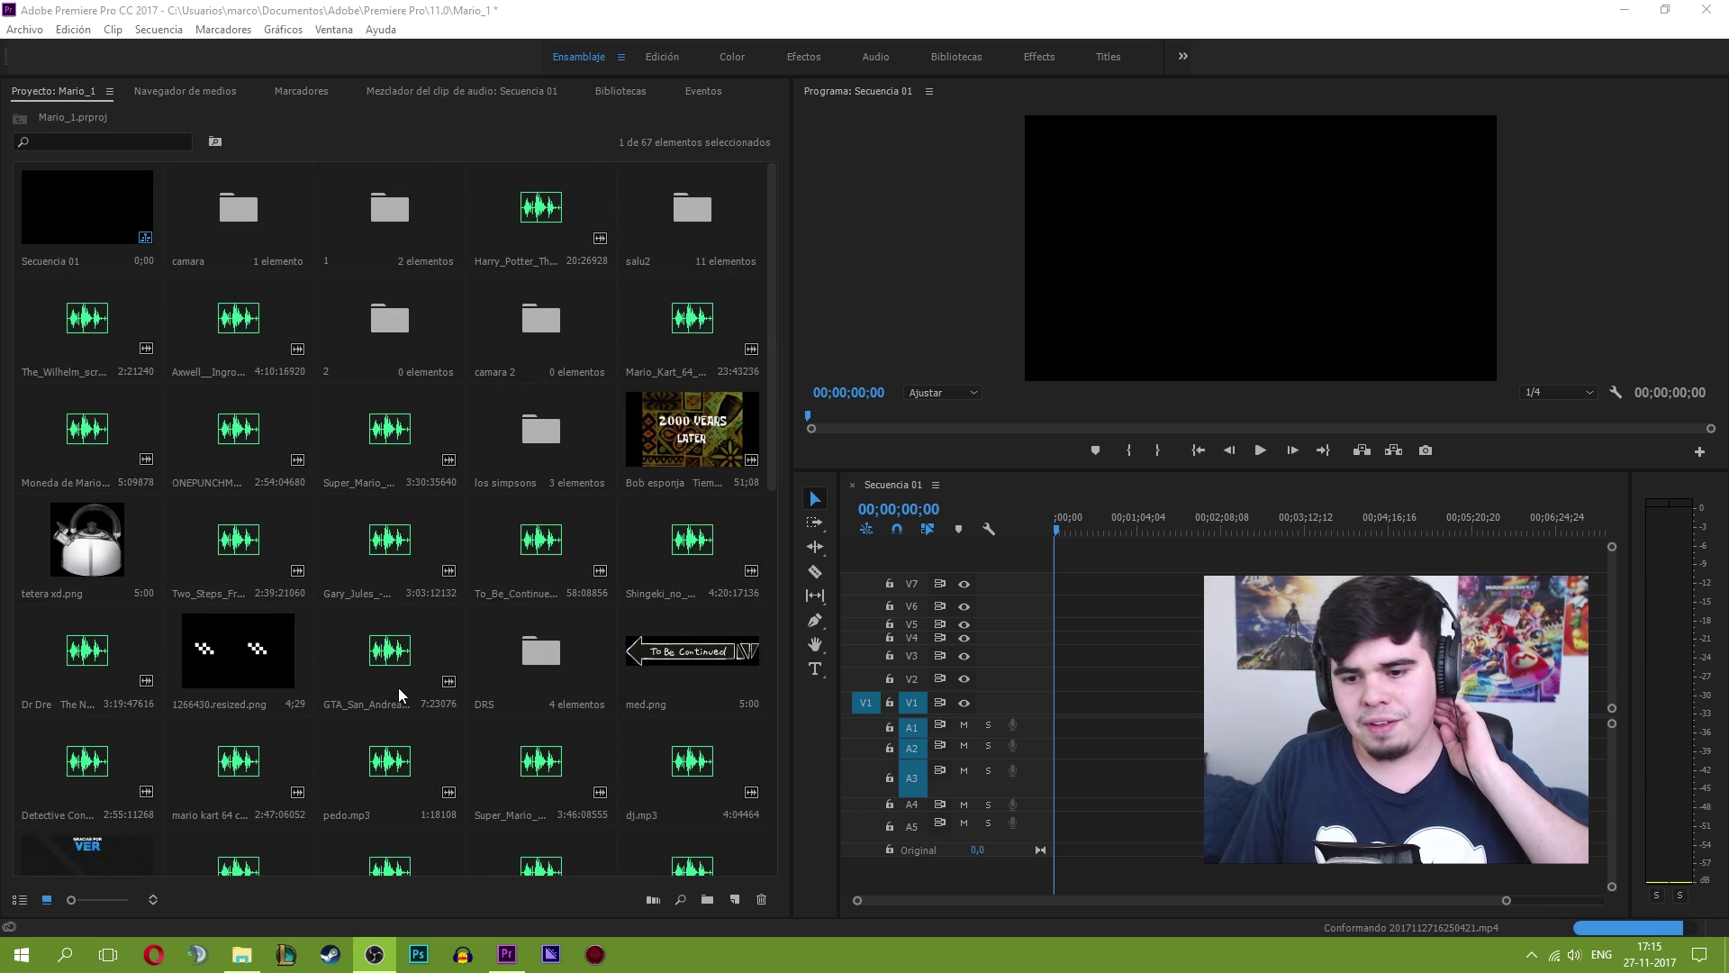
{"action": "left_click", "coordinate": [813, 58]}
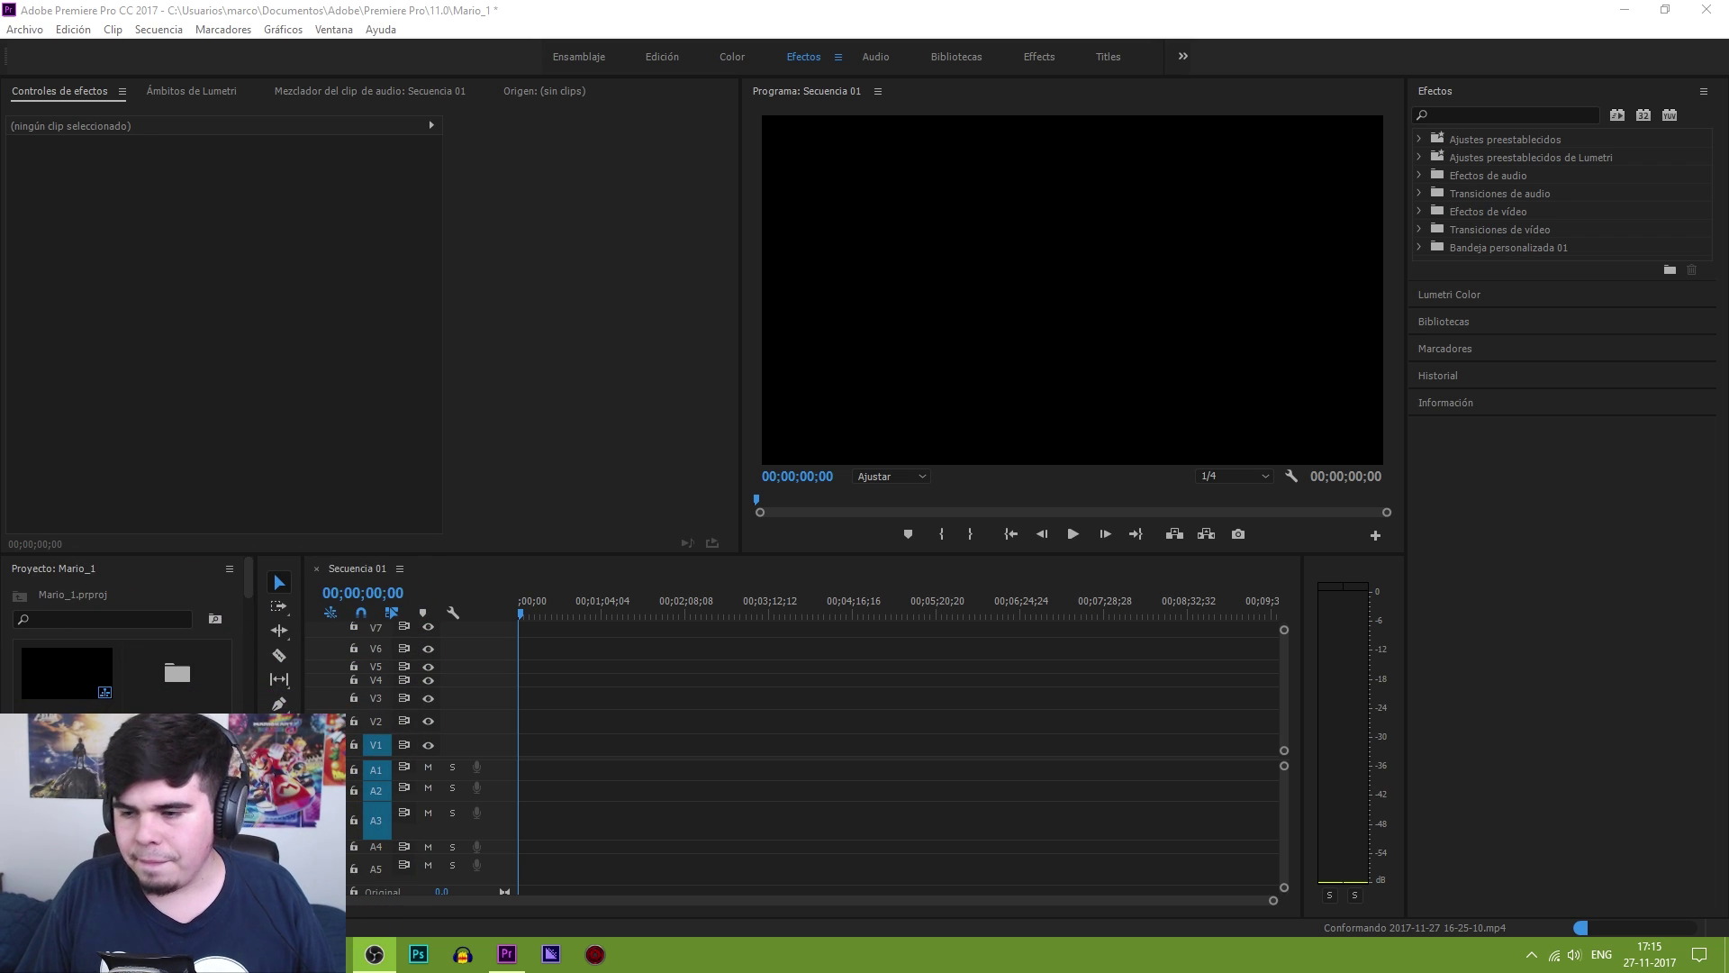
Place the webcam recording from the camara bin onto track V2 of Secuencia 01
{"action": "left_click", "coordinate": [256, 385]}
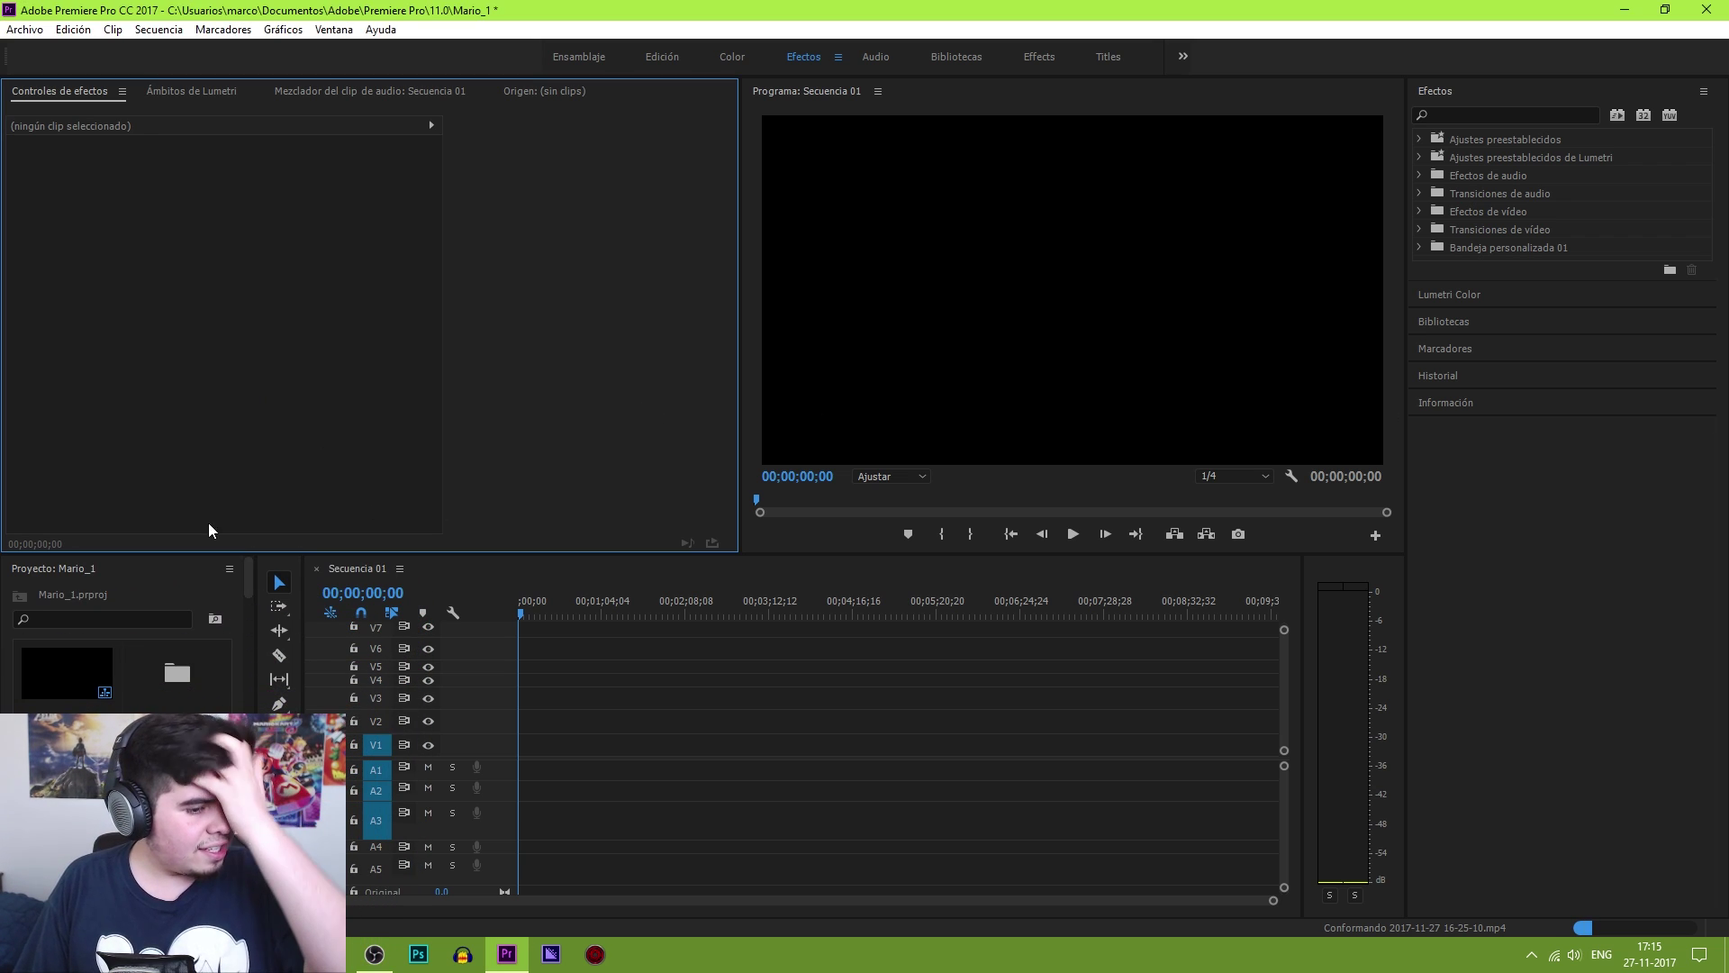
{"action": "double_click", "coordinate": [177, 686]}
{"action": "mouse_move", "coordinate": [236, 230]}
{"action": "left_mouse_down"}
{"action": "mouse_move", "coordinate": [556, 773]}
{"action": "mouse_move", "coordinate": [595, 724]}
{"action": "left_mouse_up"}
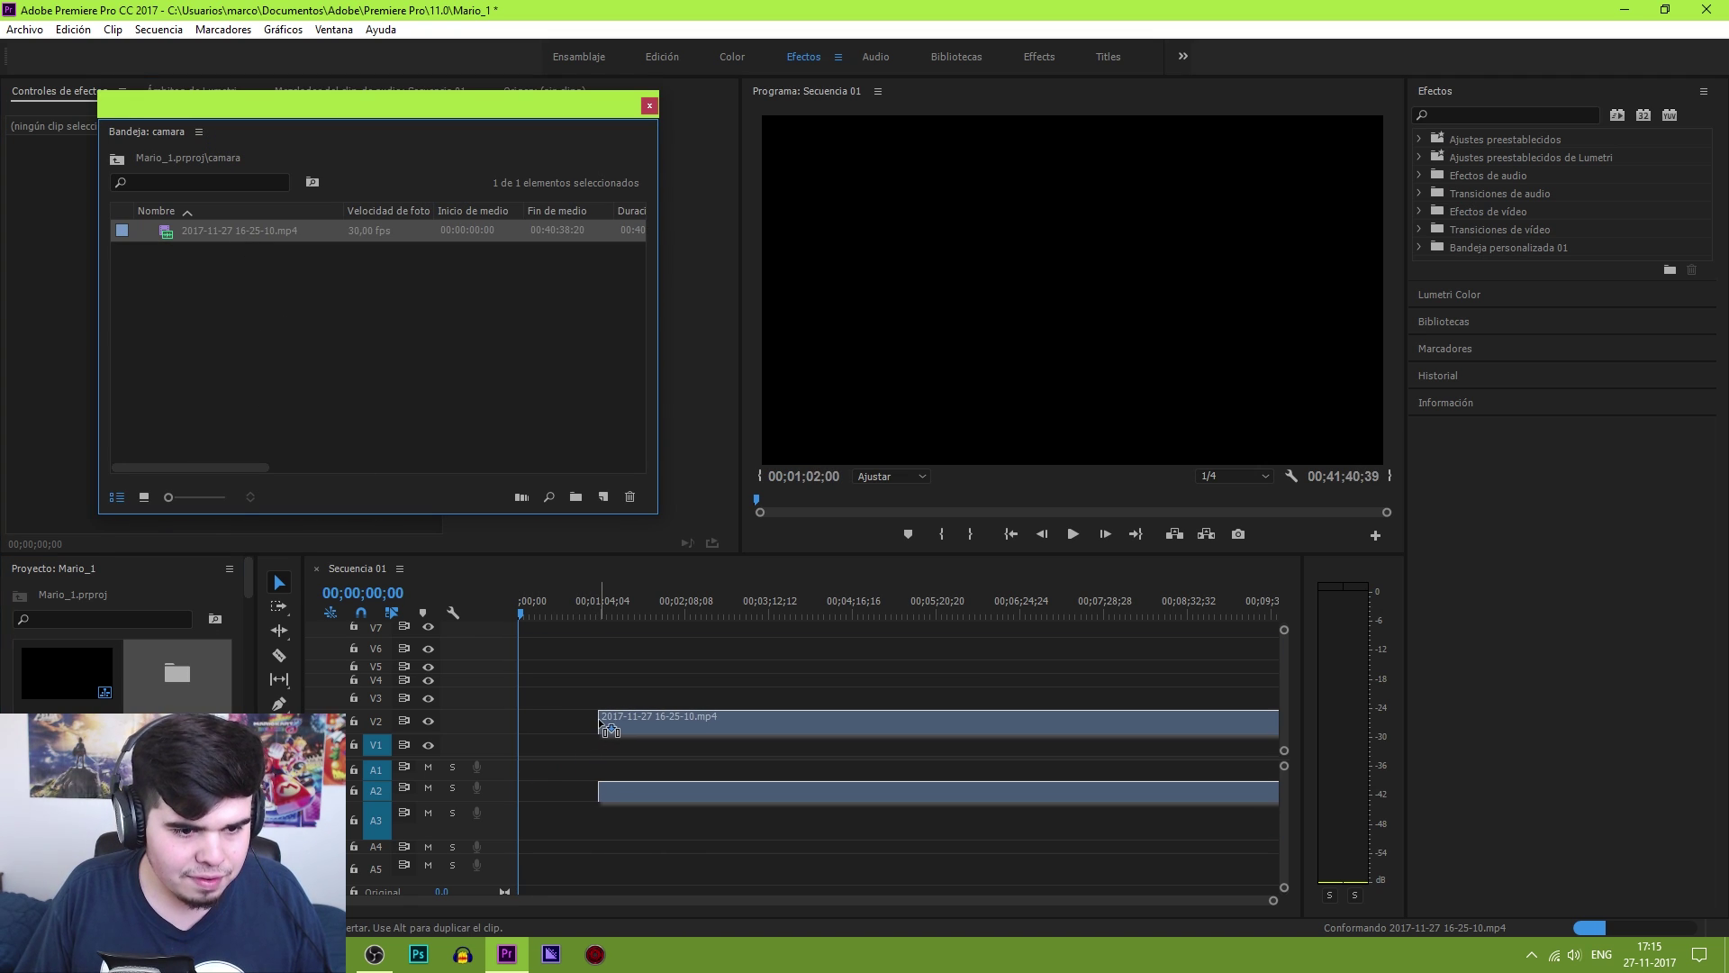
{"action": "left_click_drag", "start_coordinate": [603, 727], "coordinate": [602, 726]}
{"action": "left_click", "coordinate": [635, 569]}
{"action": "left_click", "coordinate": [636, 612]}
Unlink the webcam clip and delete its audio, then drag the gameplay recording in from bin 1
{"action": "right_click", "coordinate": [691, 719]}
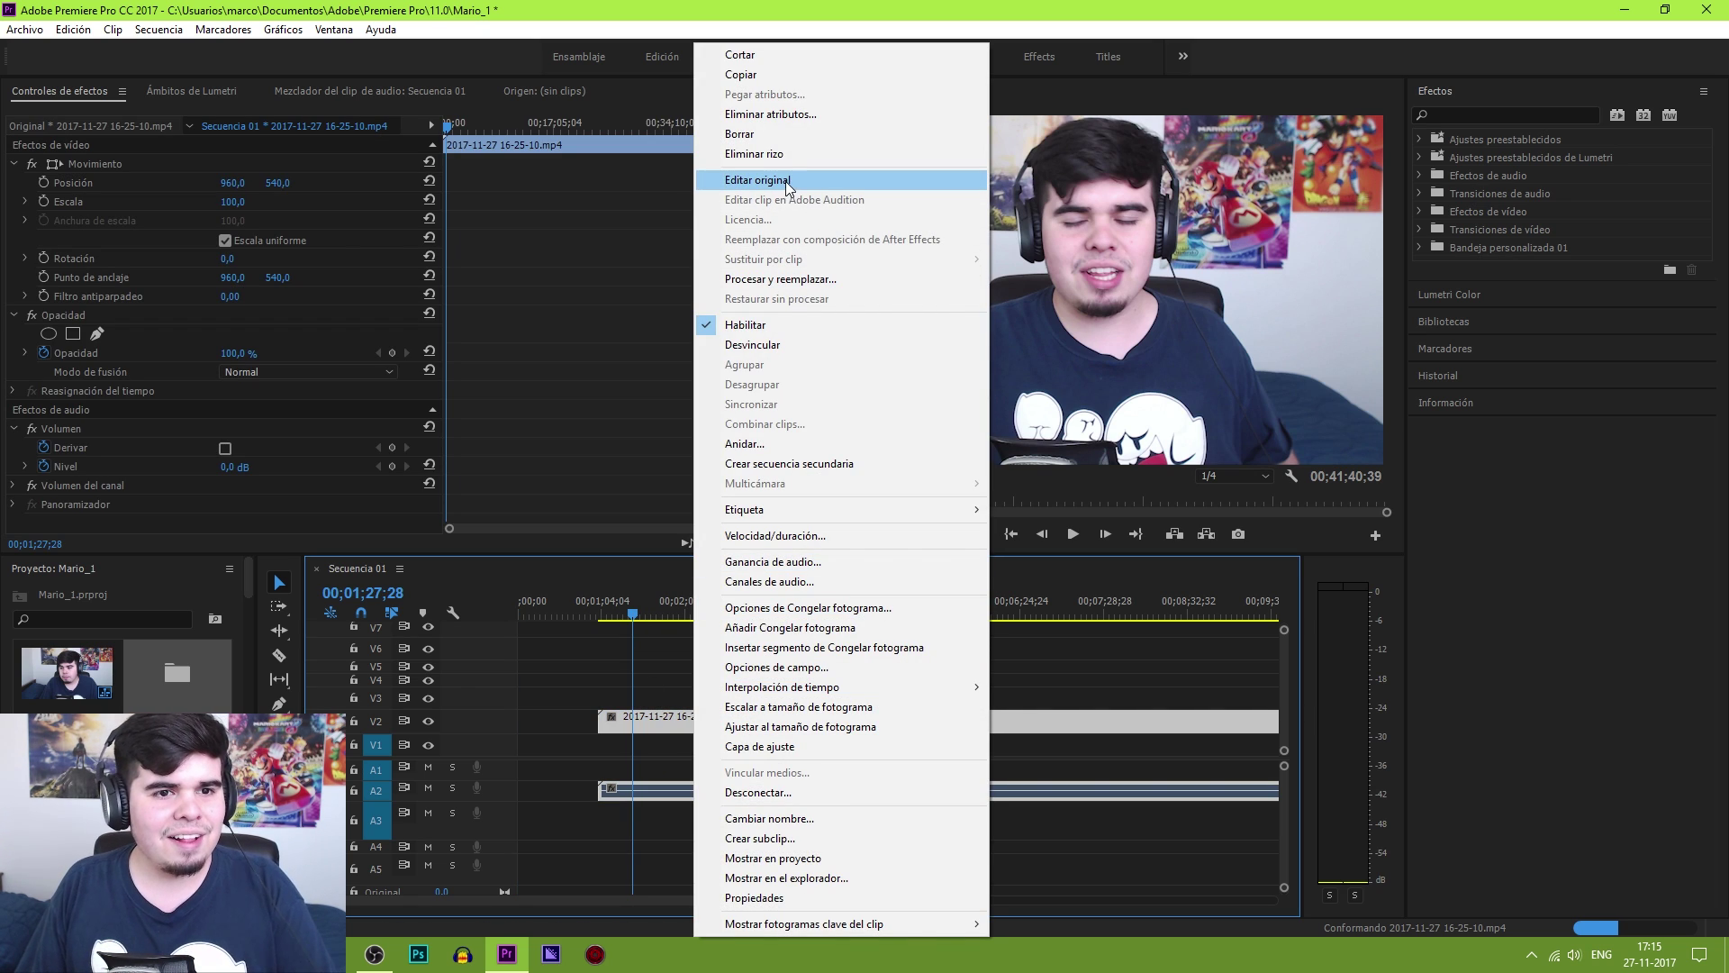
{"action": "left_click", "coordinate": [800, 343]}
{"action": "left_click", "coordinate": [678, 793]}
{"action": "key", "text": "Delete"}
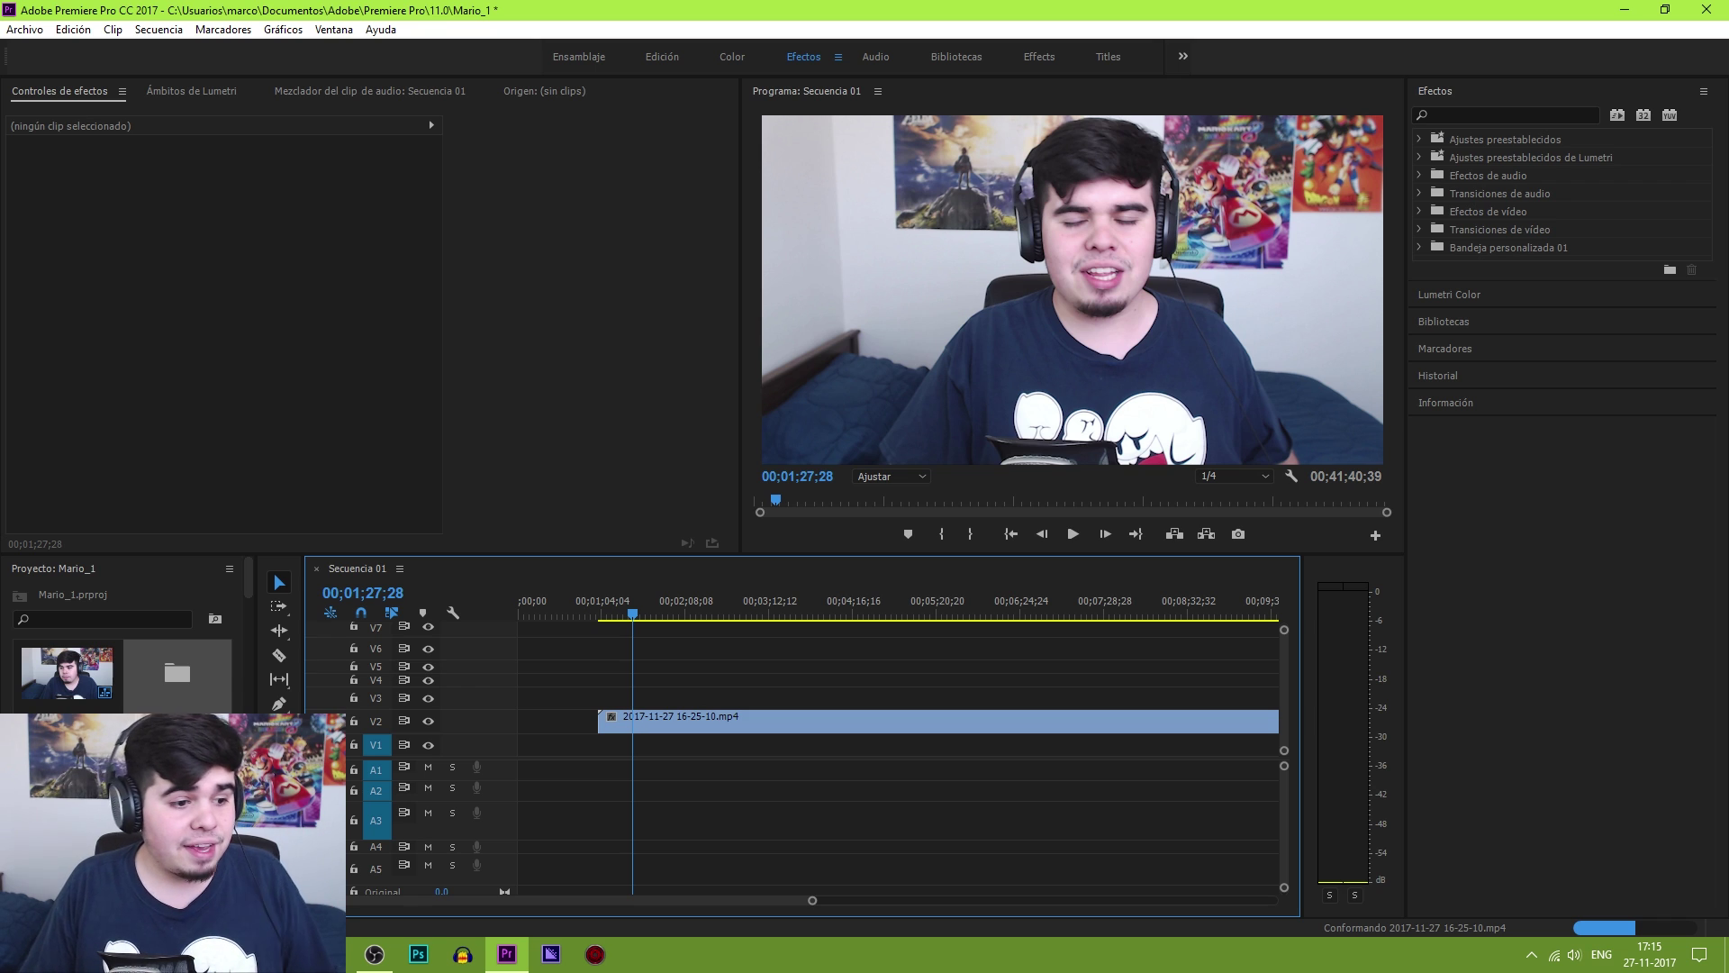
{"action": "double_click", "coordinate": [177, 673]}
{"action": "left_click_drag", "start_coordinate": [427, 303], "coordinate": [592, 748]}
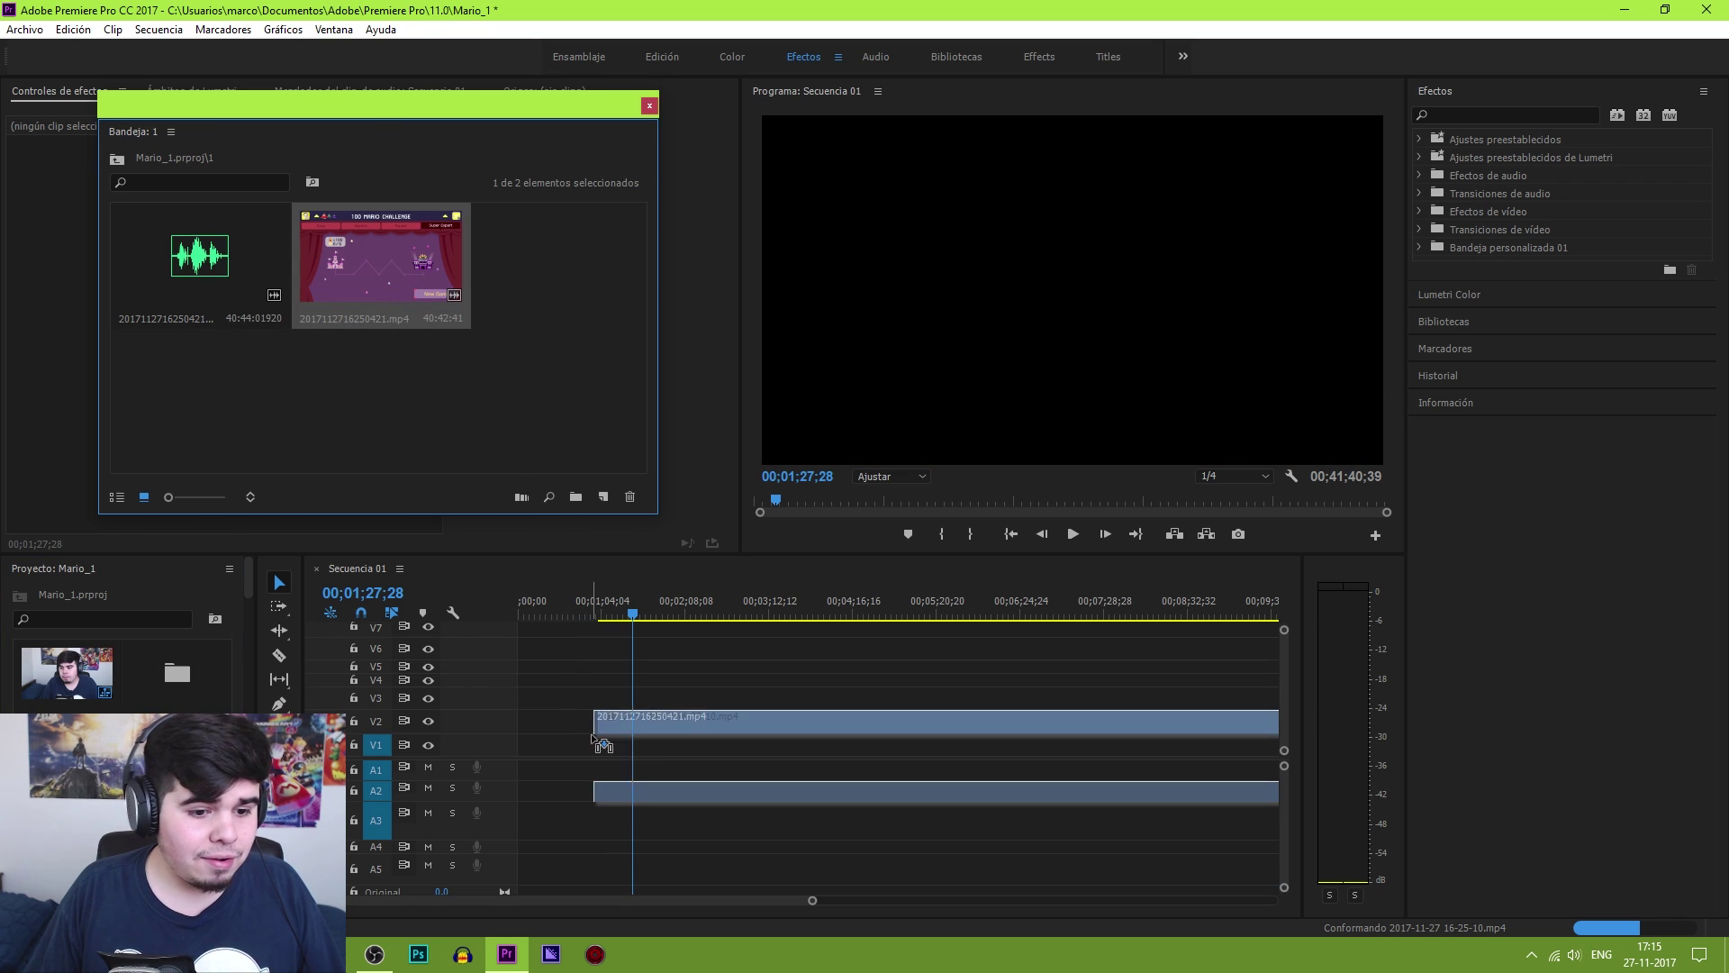
Place the 2017112716250421.mp4 gameplay on V1/A1 and its separate audio file on A2
{"action": "left_click_drag", "start_coordinate": [591, 747], "coordinate": [594, 748]}
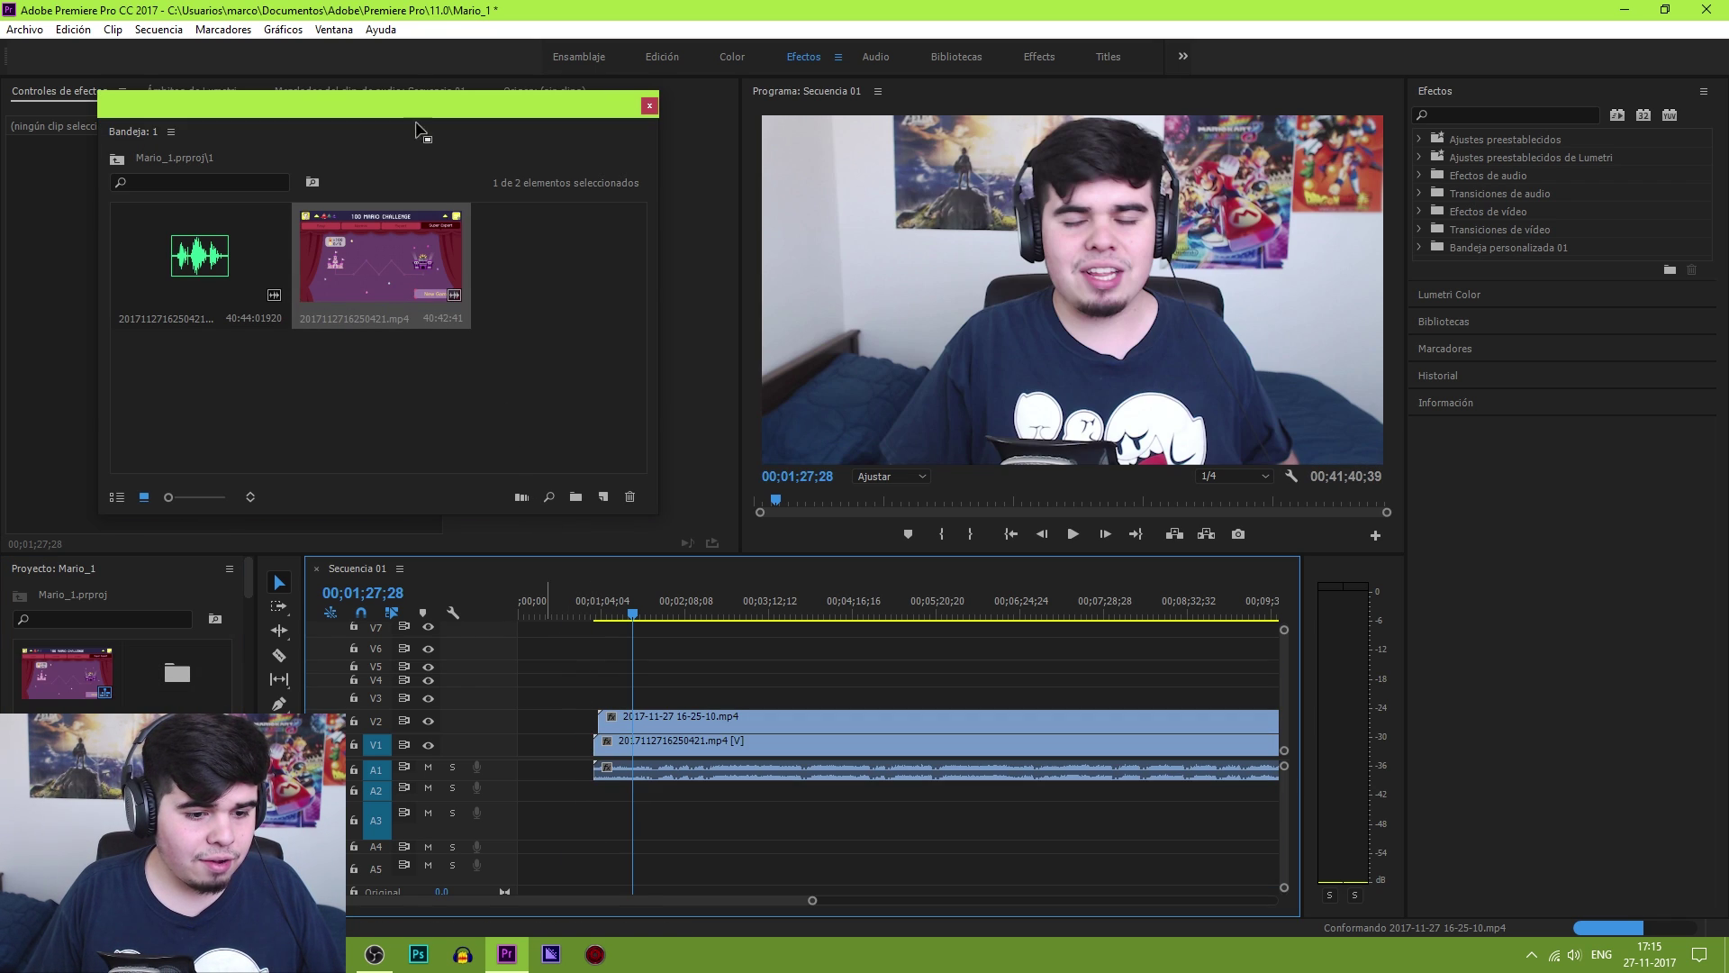
{"action": "left_click_drag", "start_coordinate": [199, 261], "coordinate": [594, 794]}
{"action": "left_click", "coordinate": [649, 108]}
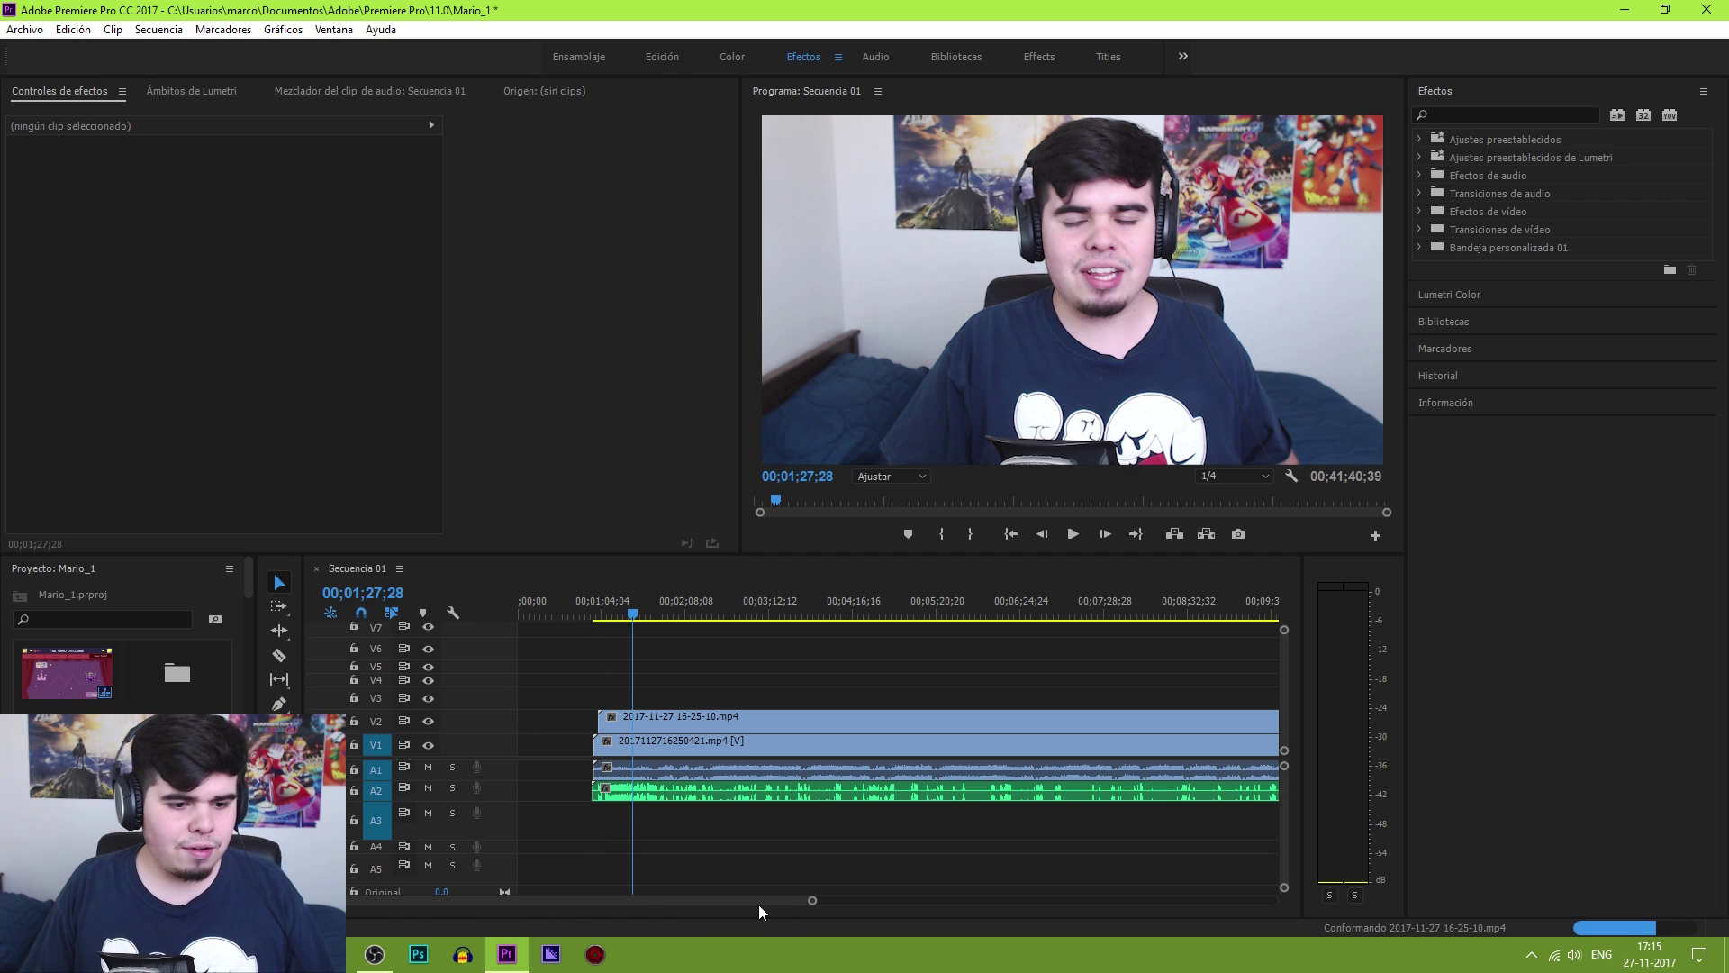
Zoom the timeline out to the whole sequence, then back in on the clip starts
{"action": "left_click_drag", "start_coordinate": [758, 904], "coordinate": [1147, 867]}
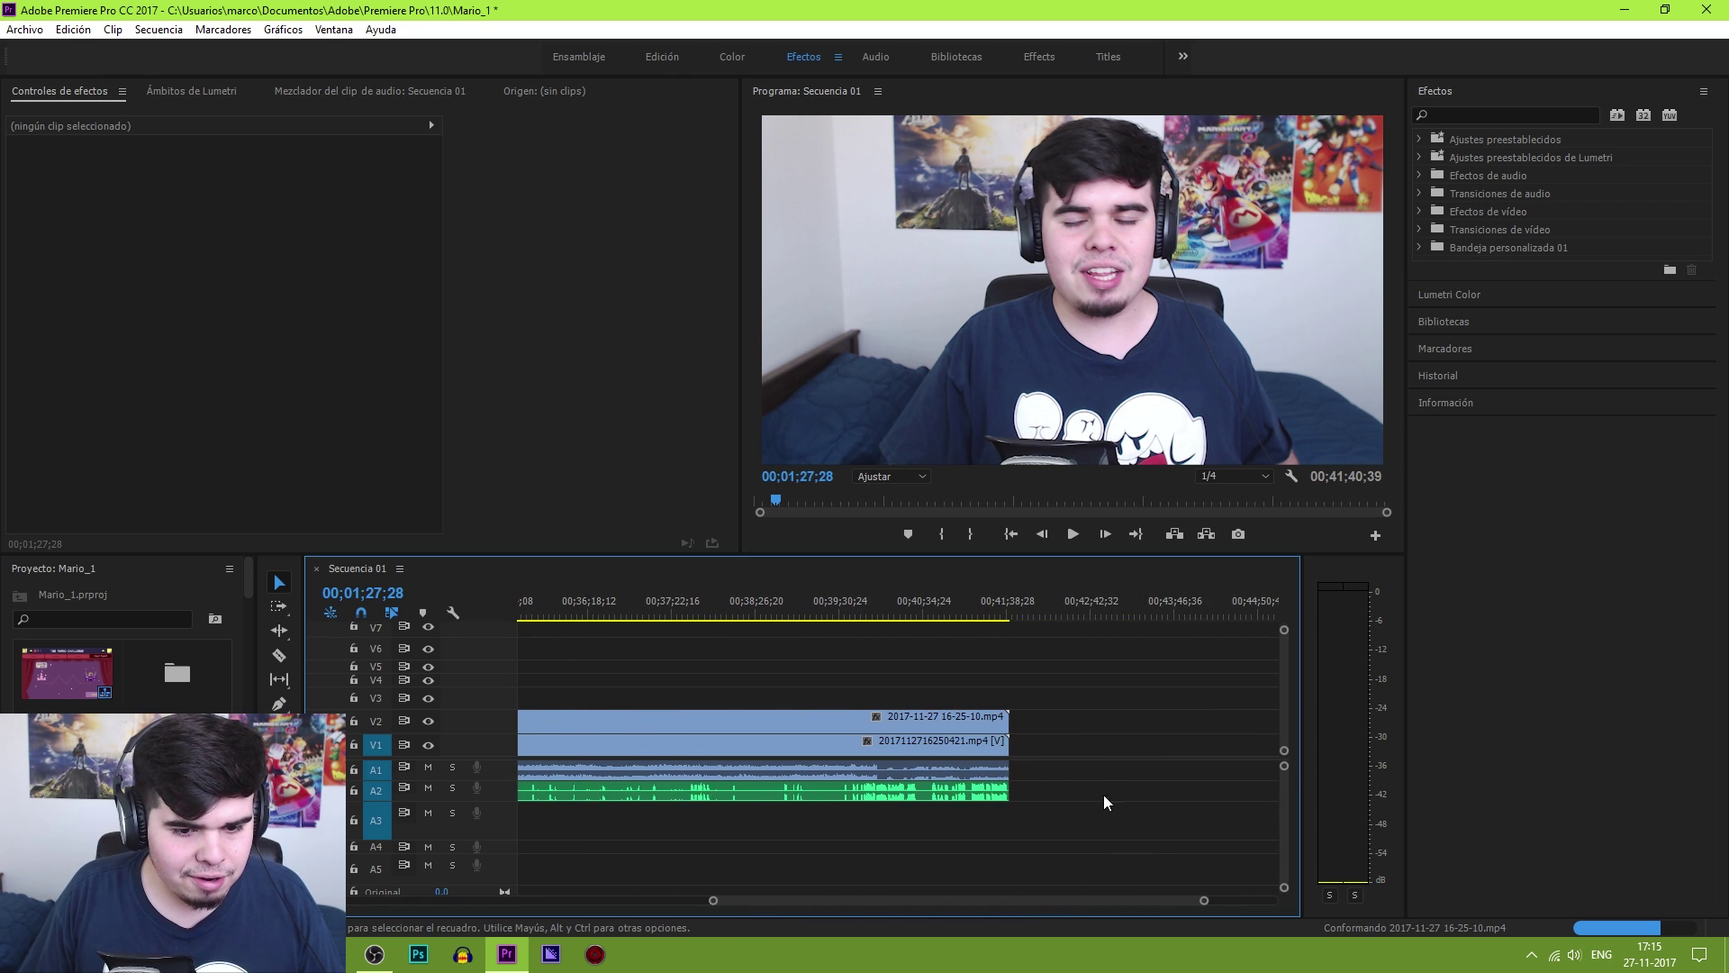
{"action": "scroll", "coordinate": [913, 692], "scroll_direction": "up", "scroll_amount": 5}
{"action": "scroll", "coordinate": [886, 697], "scroll_direction": "up", "scroll_amount": 3}
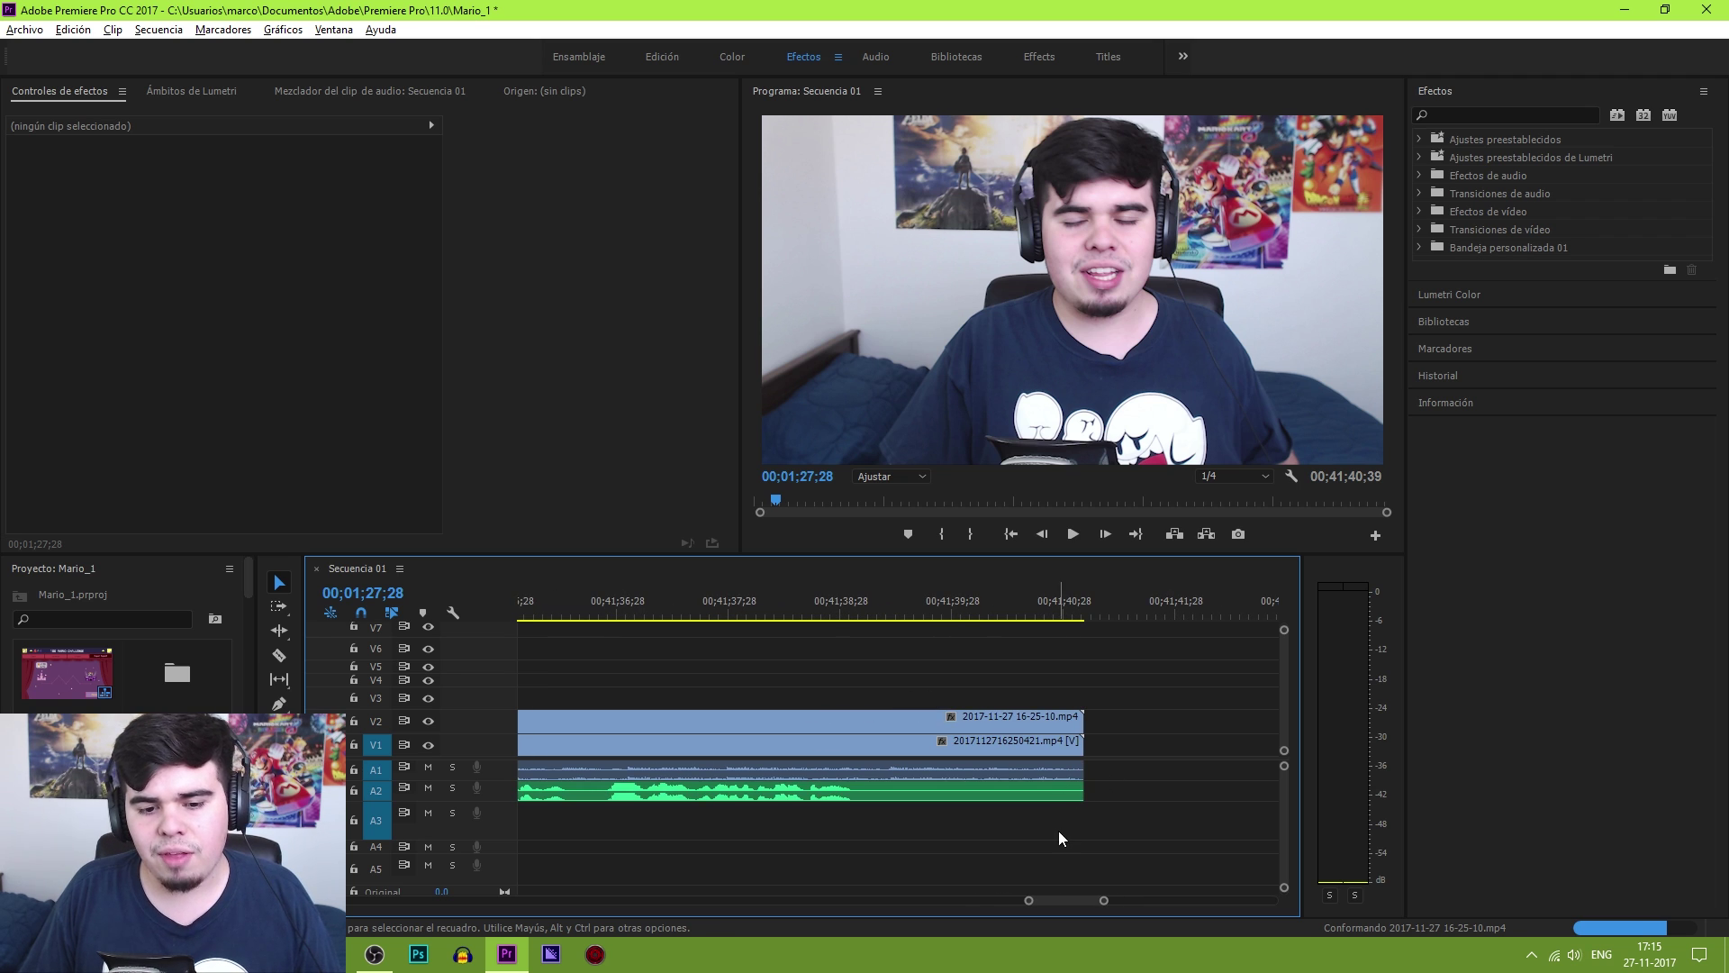
{"action": "left_click_drag", "start_coordinate": [1028, 900], "coordinate": [364, 900]}
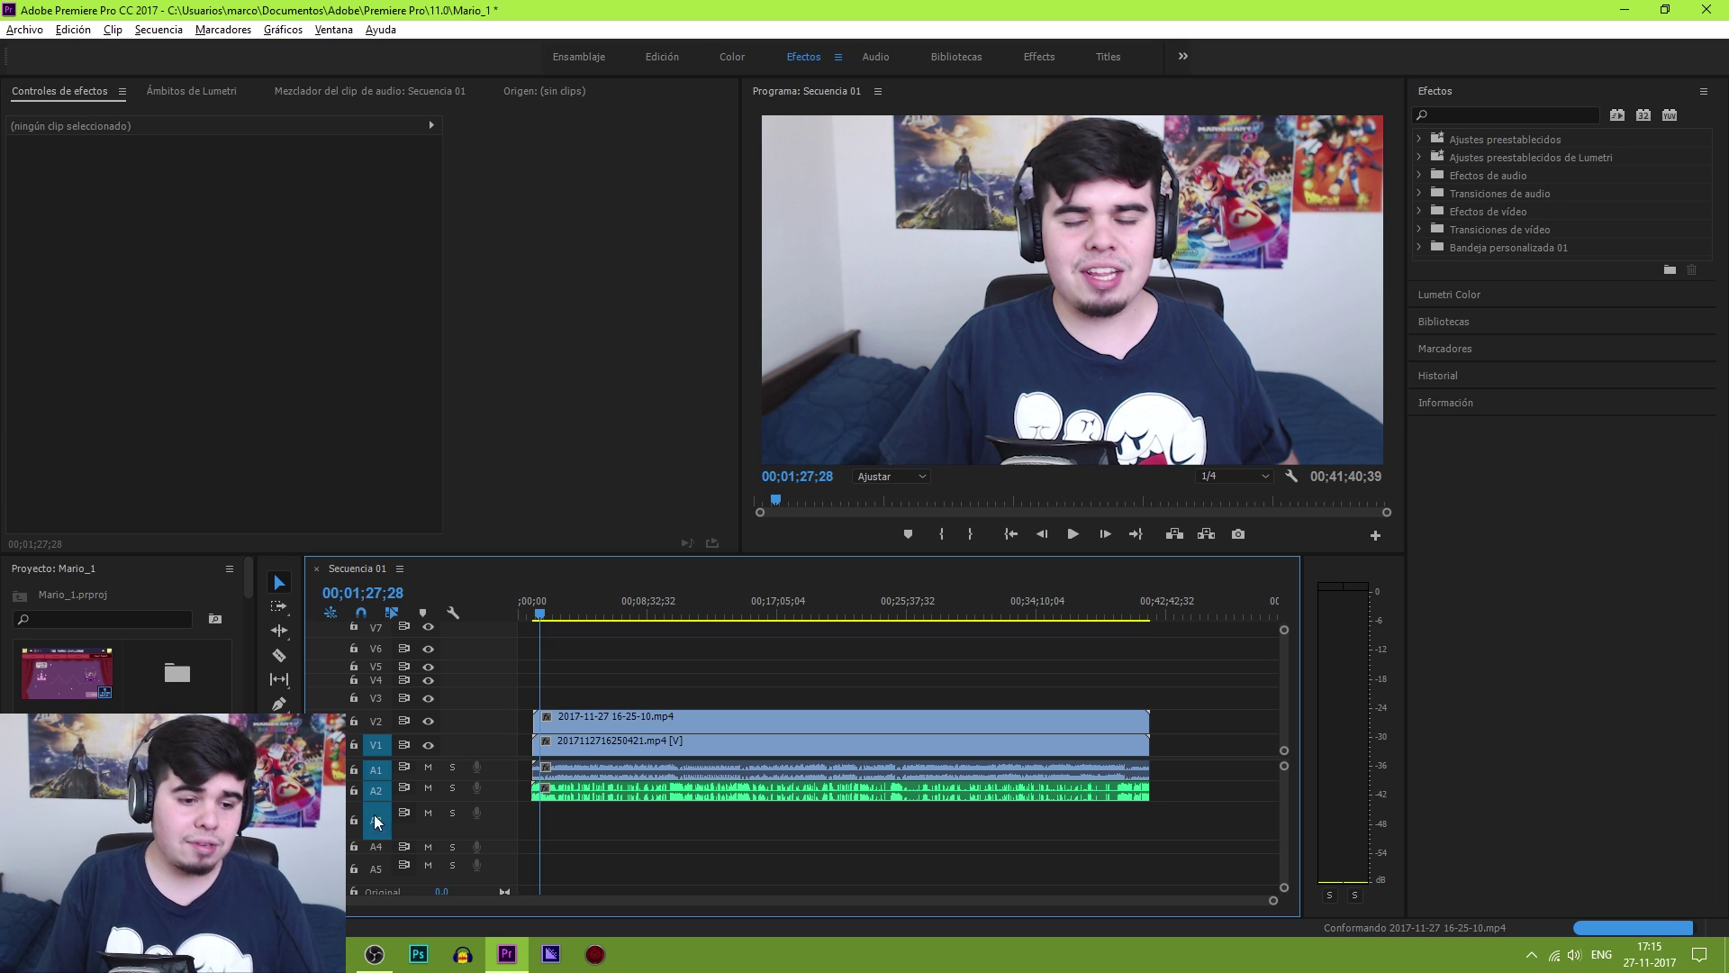
{"action": "double_click", "coordinate": [521, 745]}
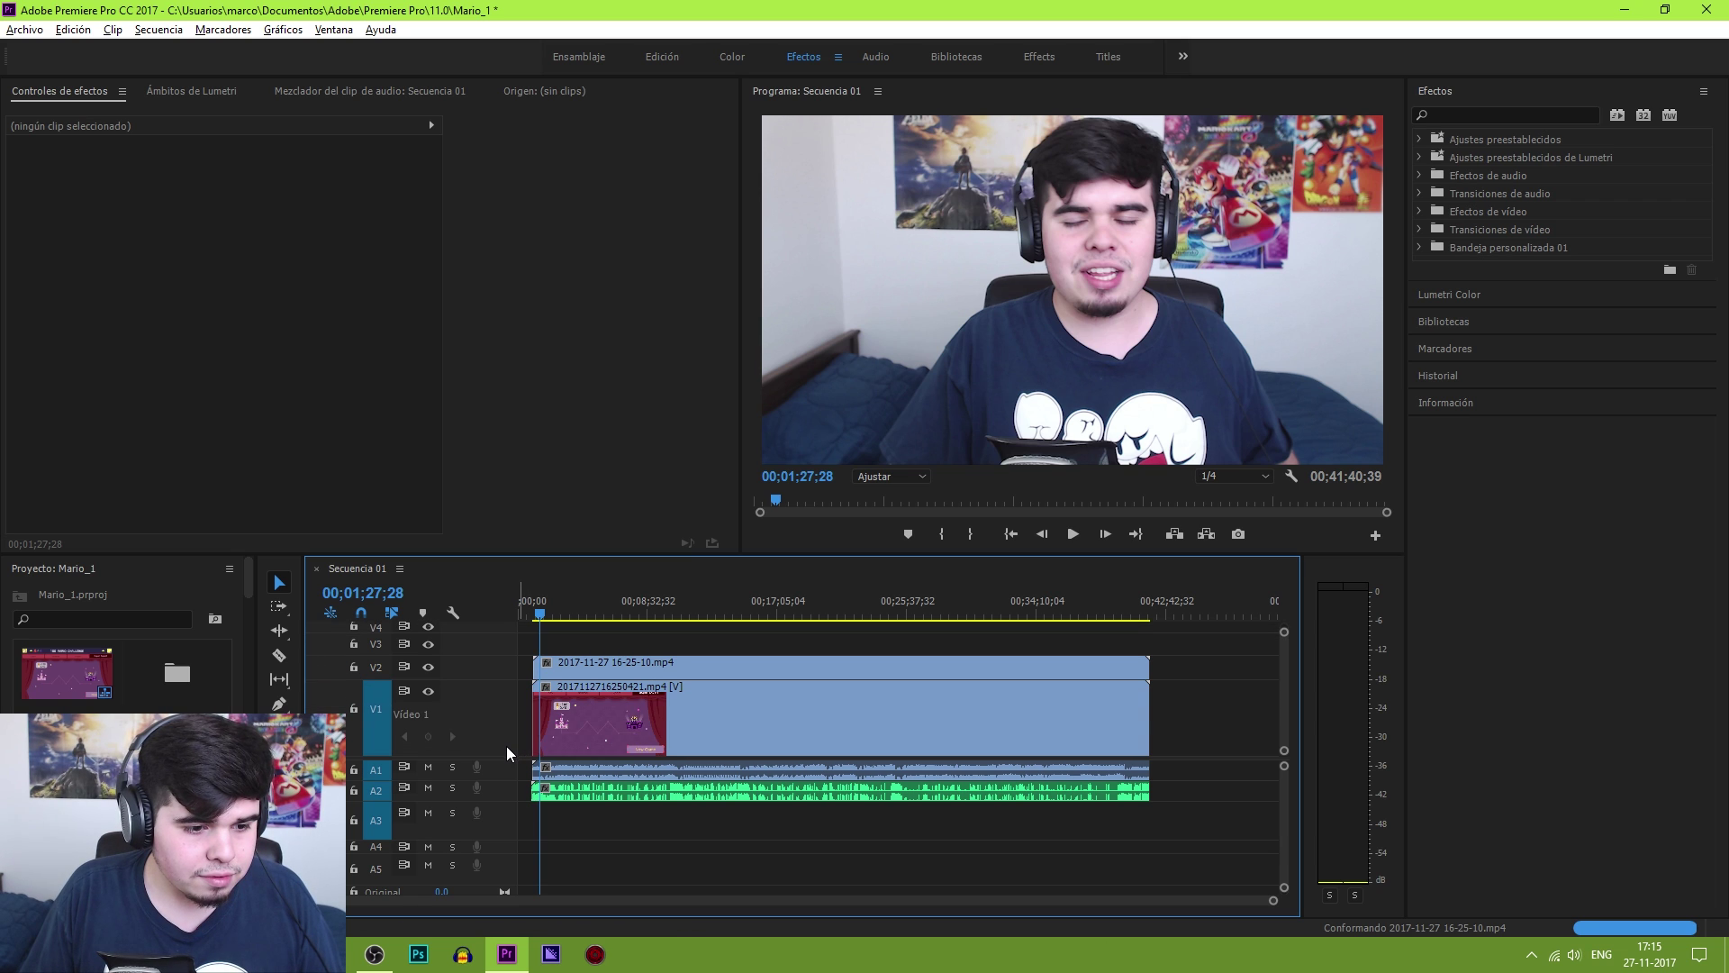
{"action": "double_click", "coordinate": [506, 744]}
{"action": "key", "text": "="}
{"action": "key", "text": "="}
{"action": "key", "text": "="}
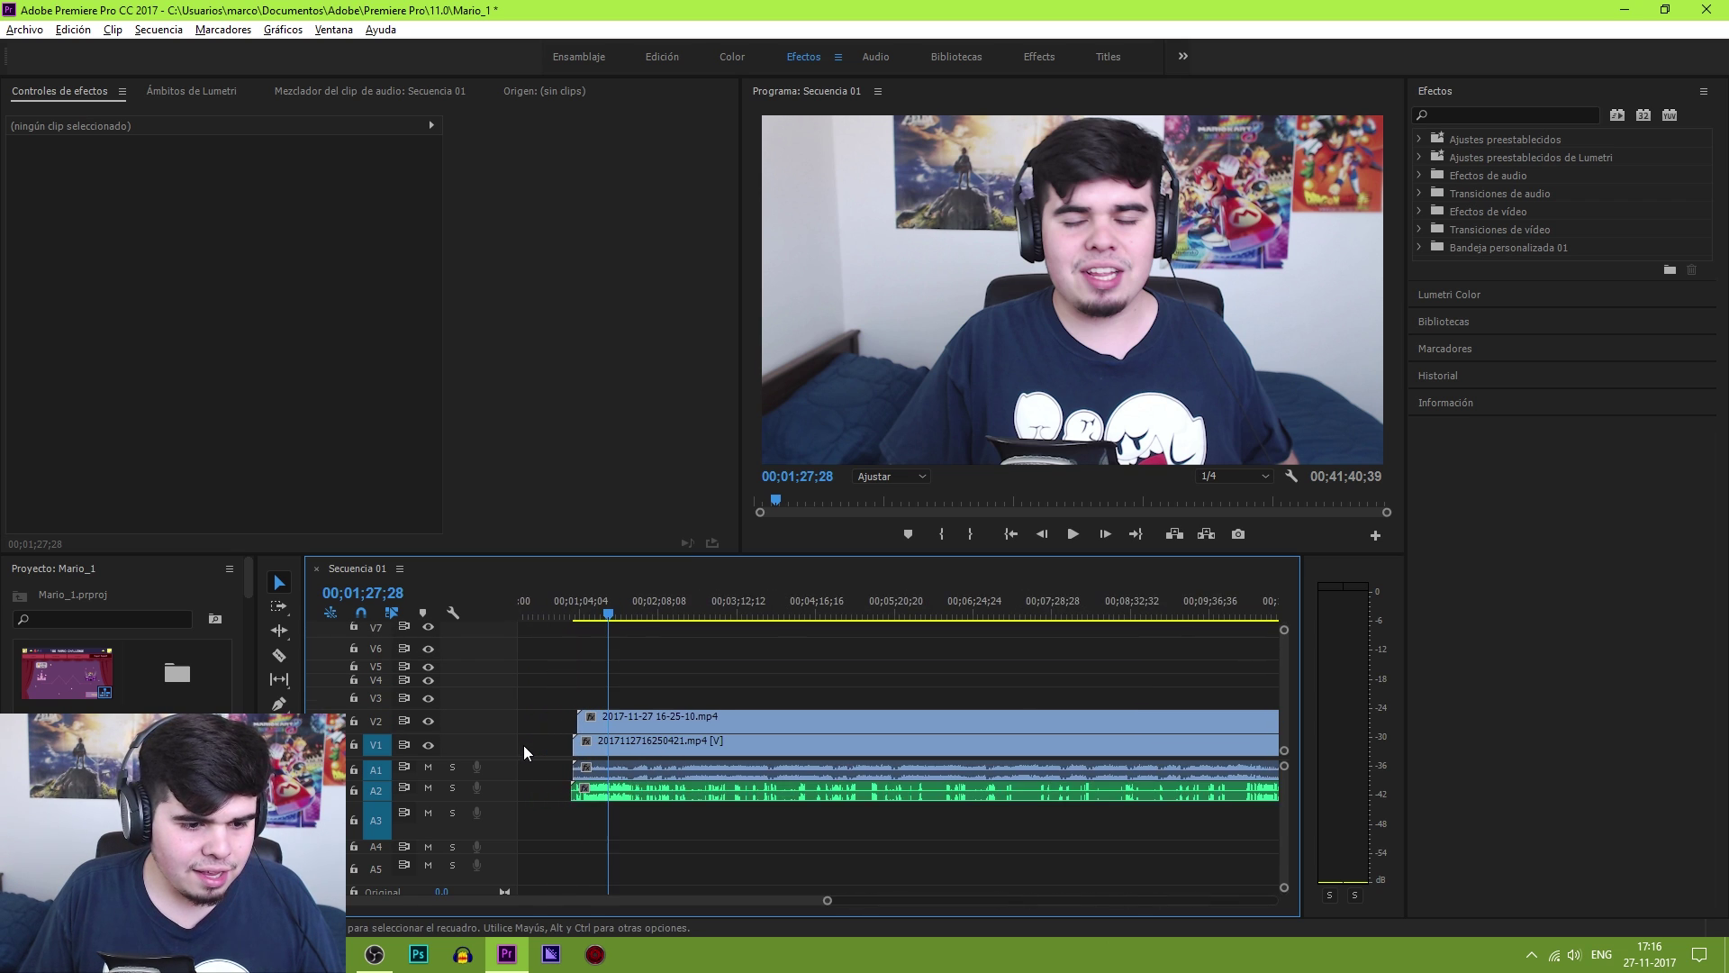
{"action": "key", "text": "="}
{"action": "key", "text": "="}
{"action": "key", "text": "="}
{"action": "key", "text": "="}
Scrub to the clap and slide the V2 webcam clip to snap to the playhead
{"action": "mouse_move", "coordinate": [744, 613]}
{"action": "left_mouse_down"}
{"action": "mouse_move", "coordinate": [687, 603]}
{"action": "mouse_move", "coordinate": [844, 609]}
{"action": "left_mouse_up"}
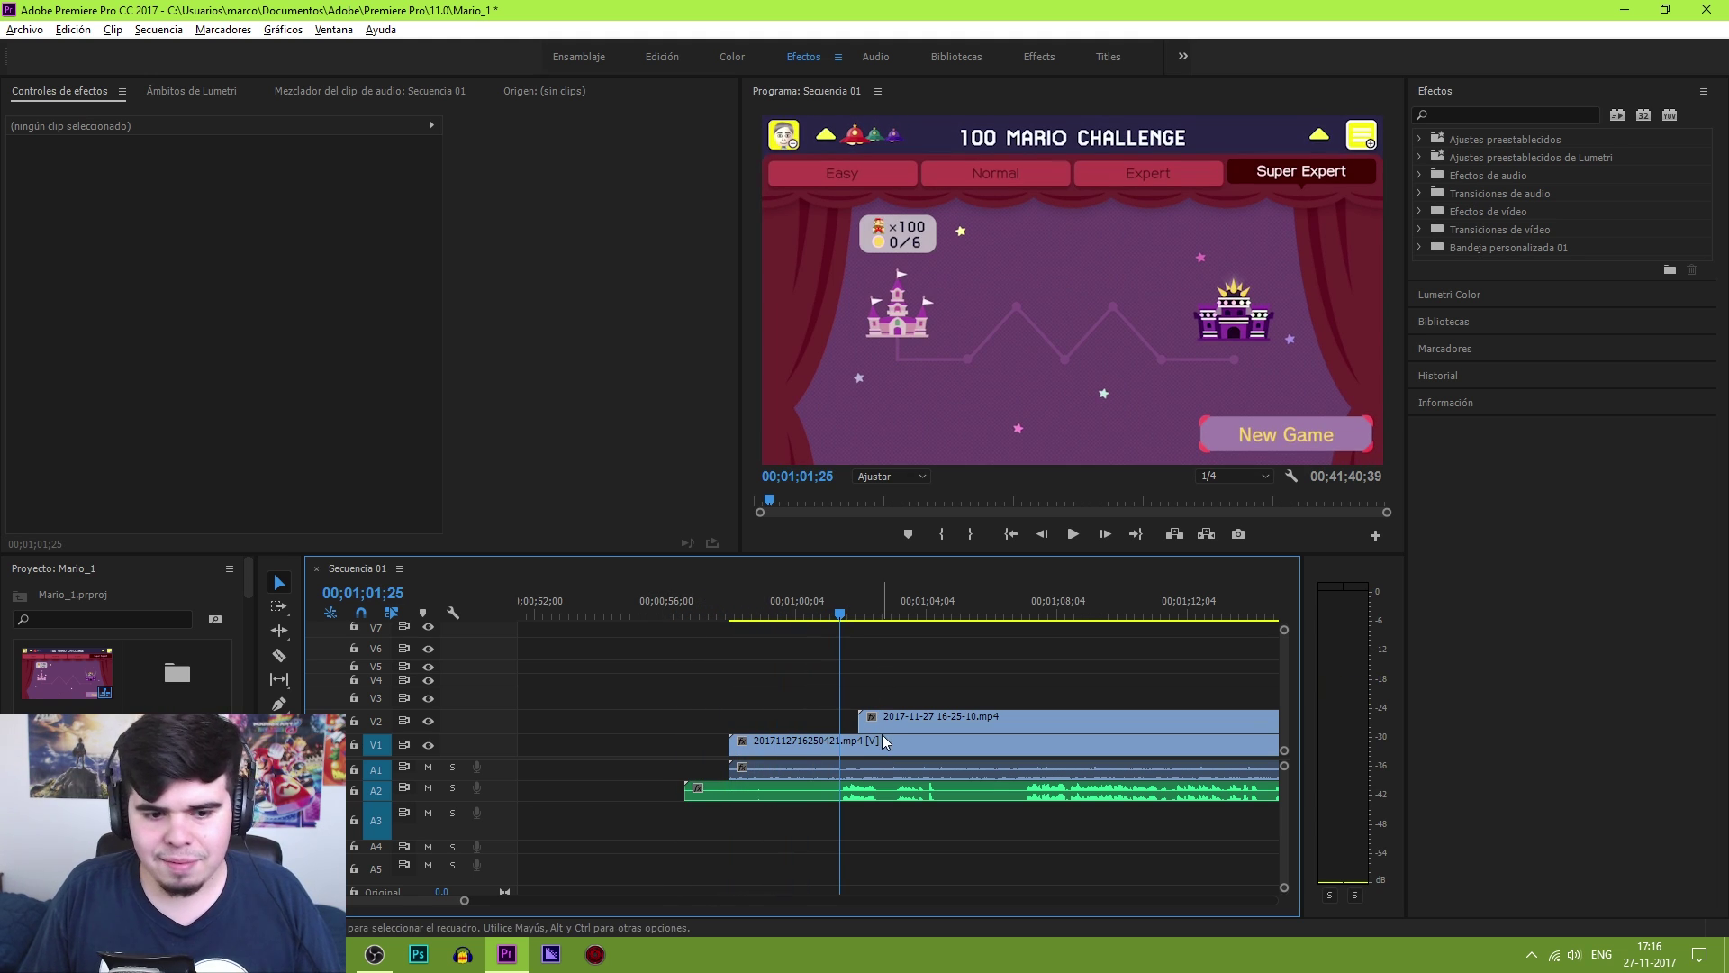
{"action": "left_click_drag", "start_coordinate": [884, 718], "coordinate": [872, 723]}
{"action": "key", "text": "space"}
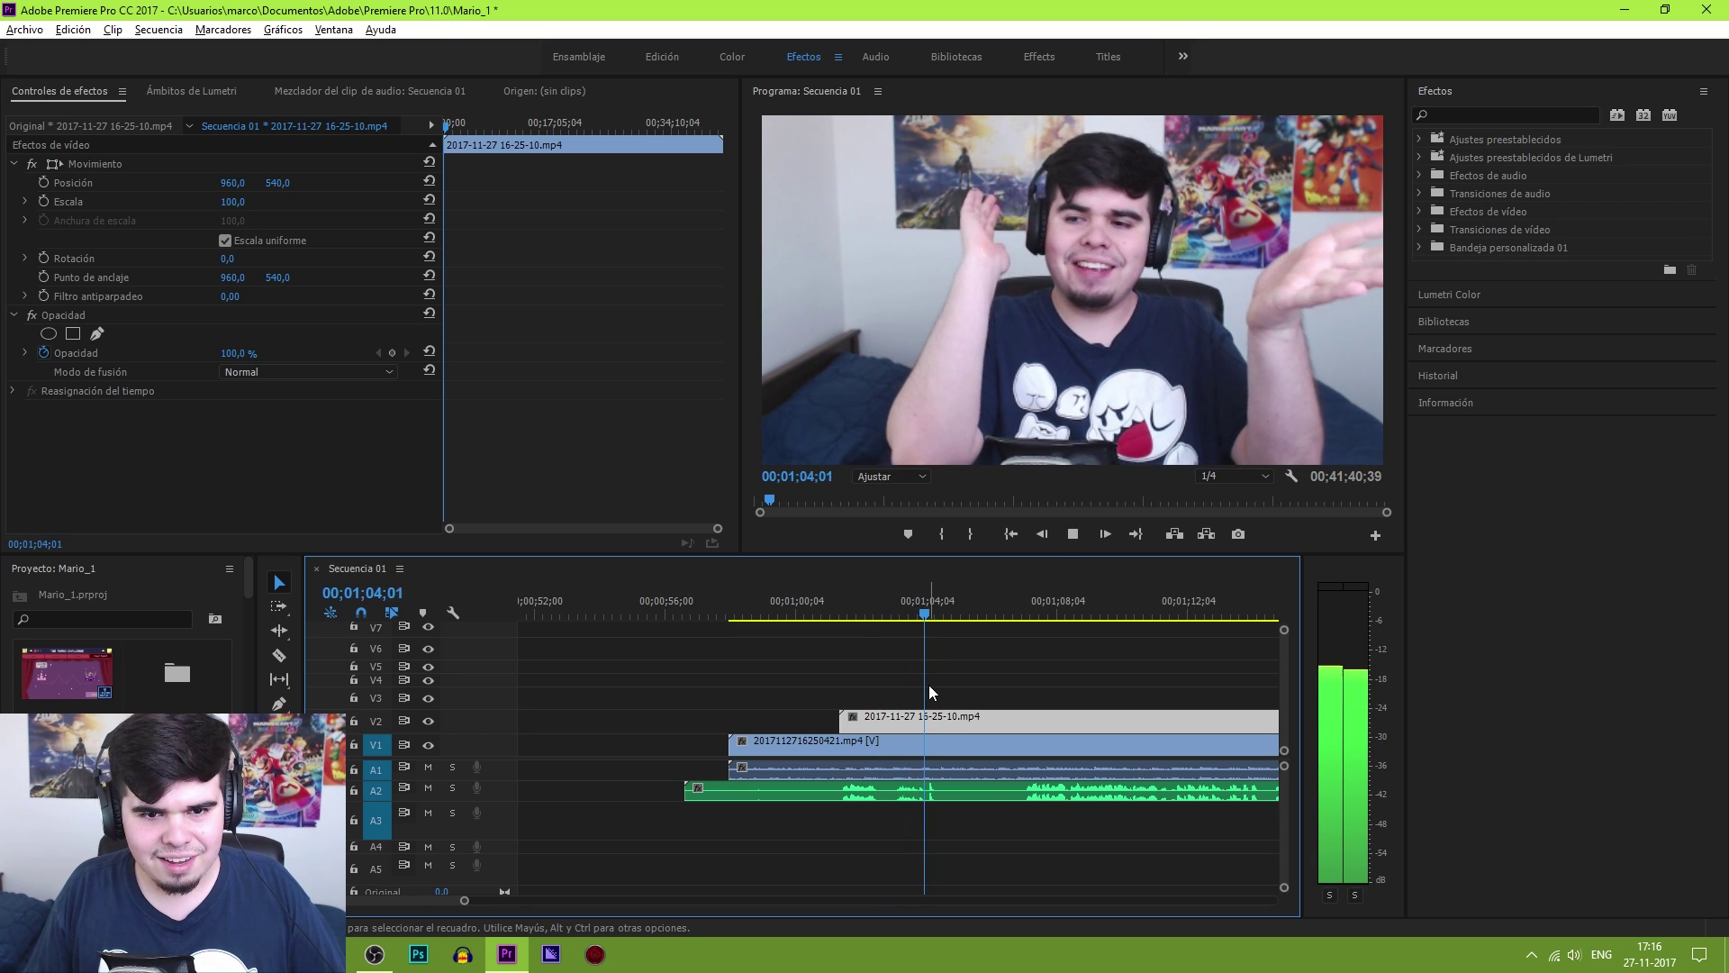
{"action": "key", "text": "space"}
Zoom in and step frame by frame in the Program monitor to refine the sync
{"action": "key", "text": "equal"}
{"action": "key", "text": "equal"}
{"action": "key", "text": "equal"}
{"action": "key", "text": "equal"}
{"action": "key", "text": "equal"}
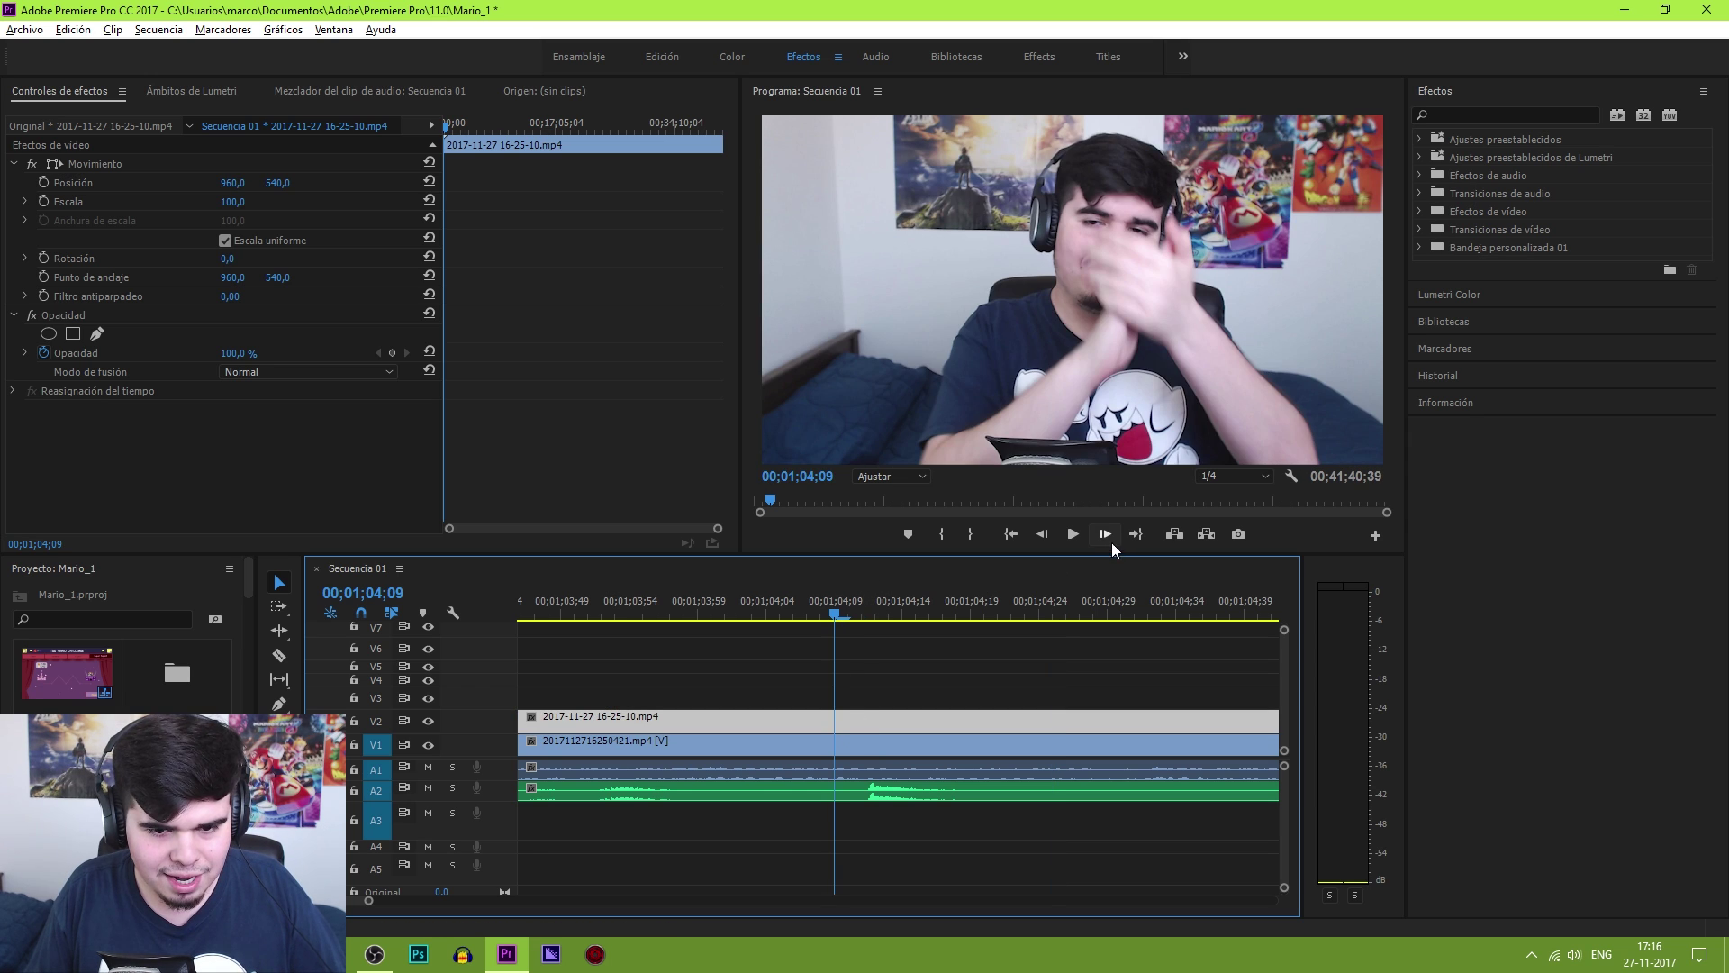
{"action": "left_click", "coordinate": [1105, 535]}
{"action": "left_click", "coordinate": [1105, 534]}
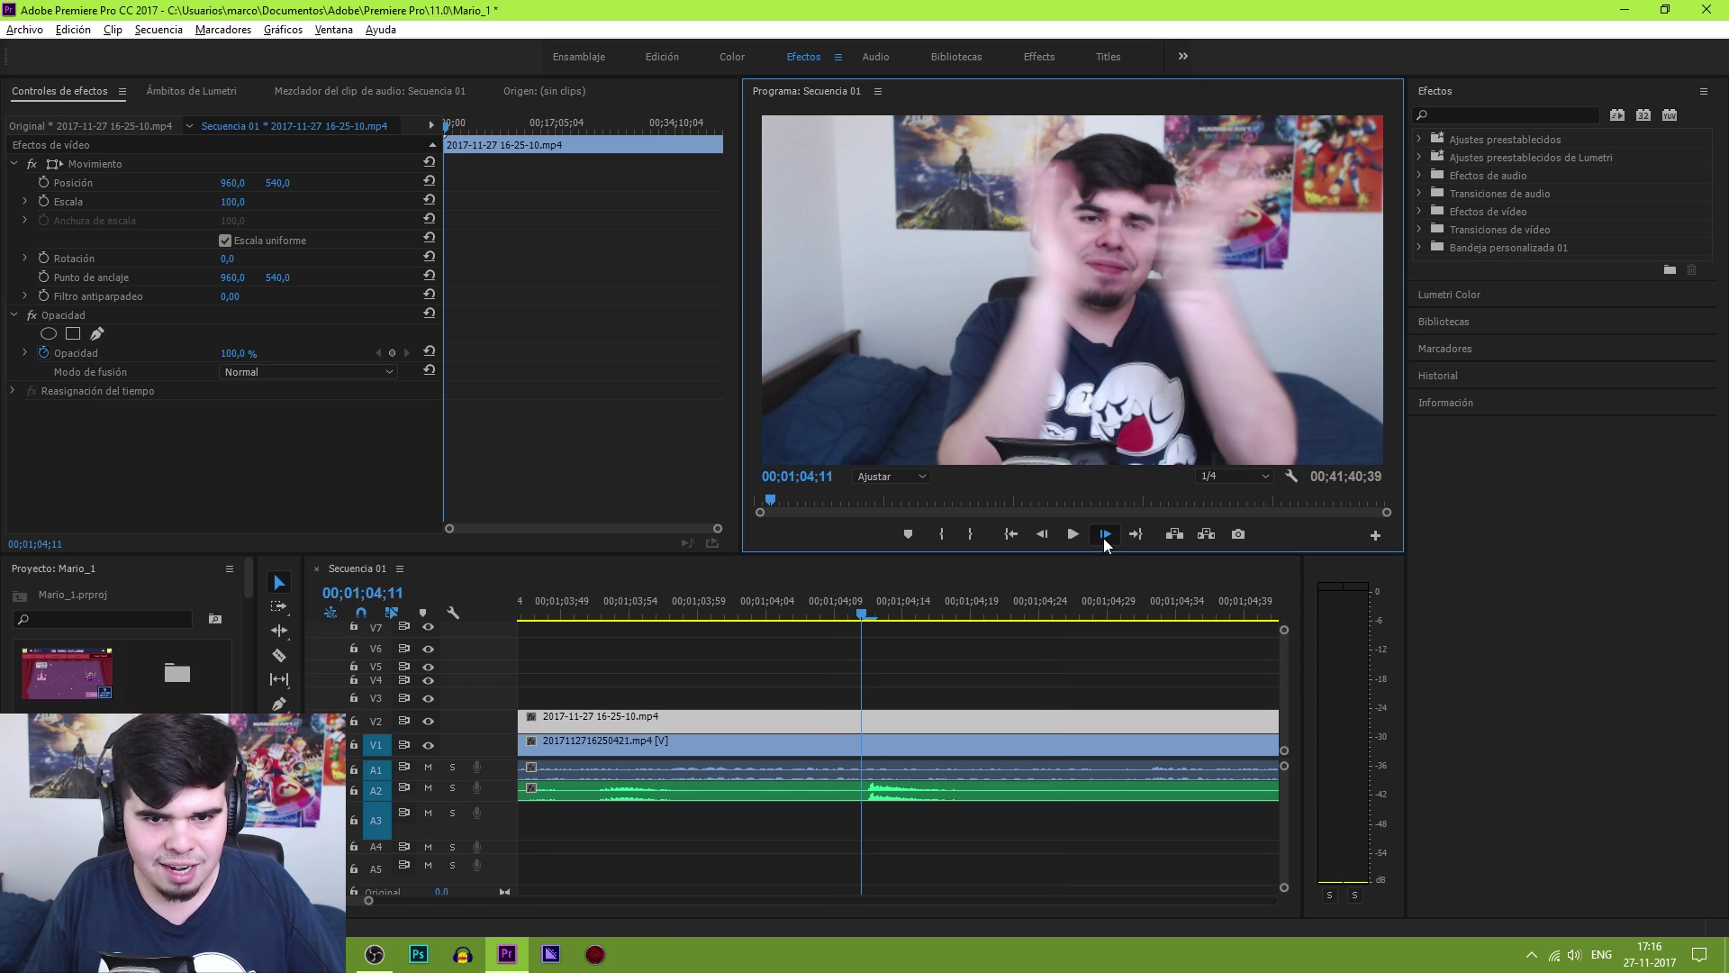
{"action": "left_click", "coordinate": [1104, 535]}
{"action": "left_click", "coordinate": [1104, 535]}
{"action": "left_click", "coordinate": [1104, 534]}
{"action": "key", "text": "equal"}
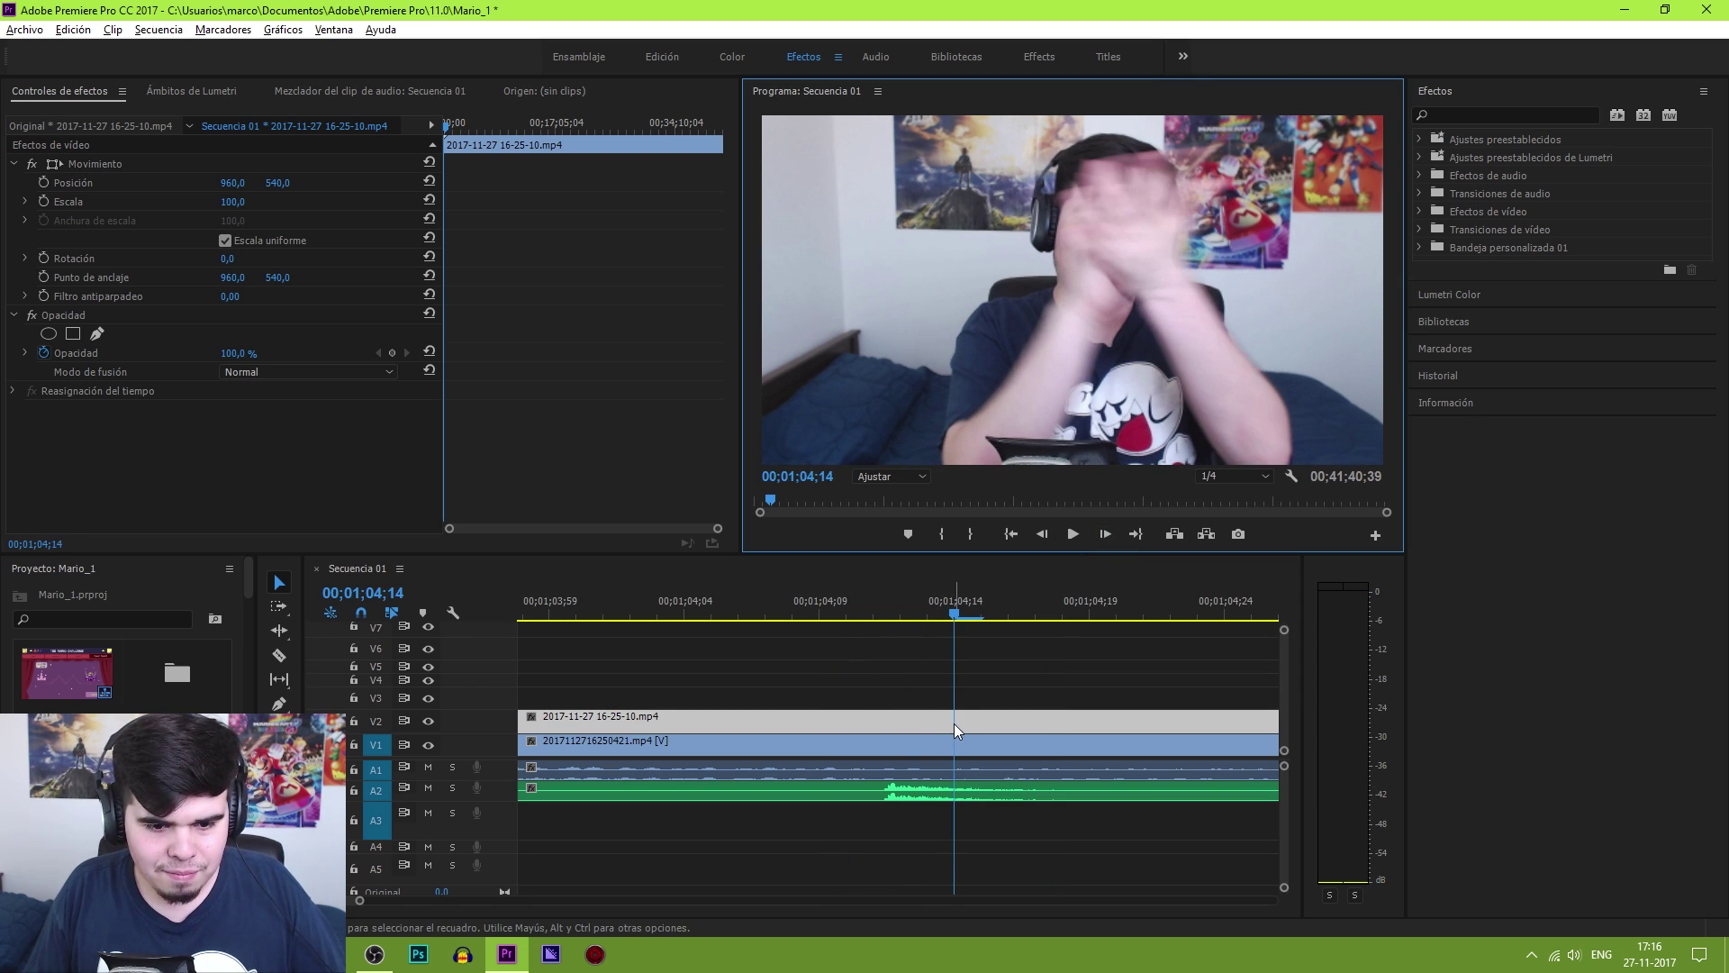
{"action": "left_click", "coordinate": [856, 609]}
{"action": "left_click", "coordinate": [1097, 540]}
{"action": "left_click", "coordinate": [1097, 540]}
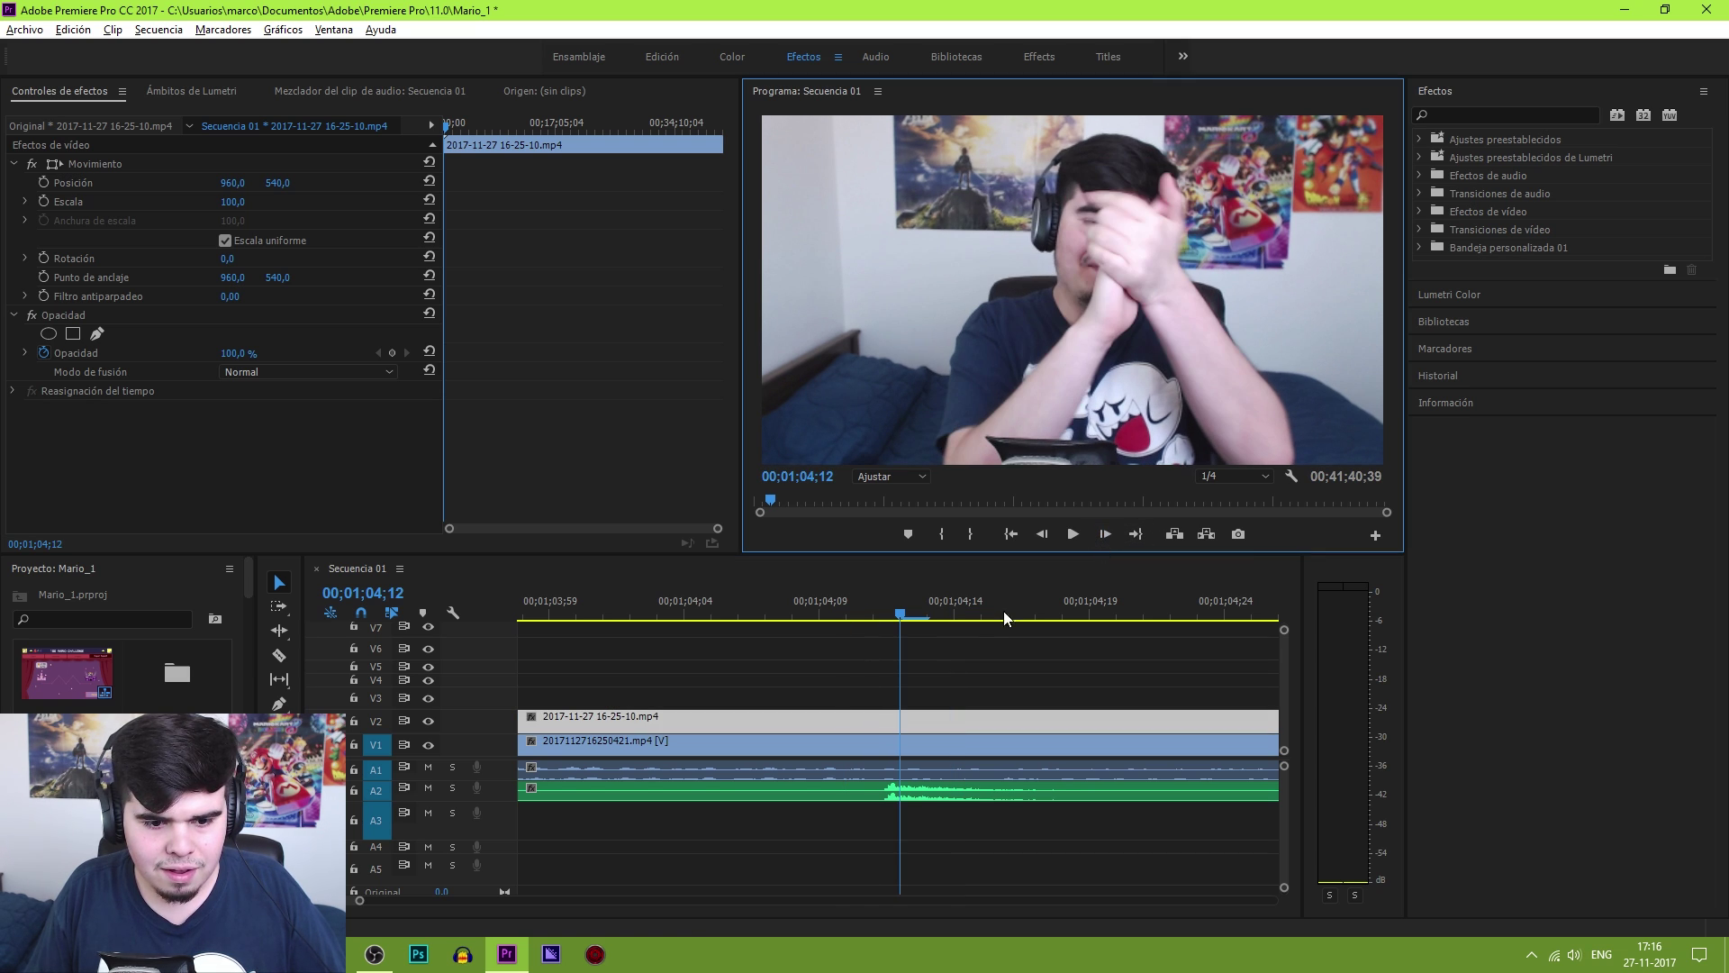
{"action": "left_click", "coordinate": [899, 722]}
Play back from 00;01;01;29 to verify the sync, stopping at 00;01;07;07
{"action": "key", "text": "minus"}
{"action": "key", "text": "space"}
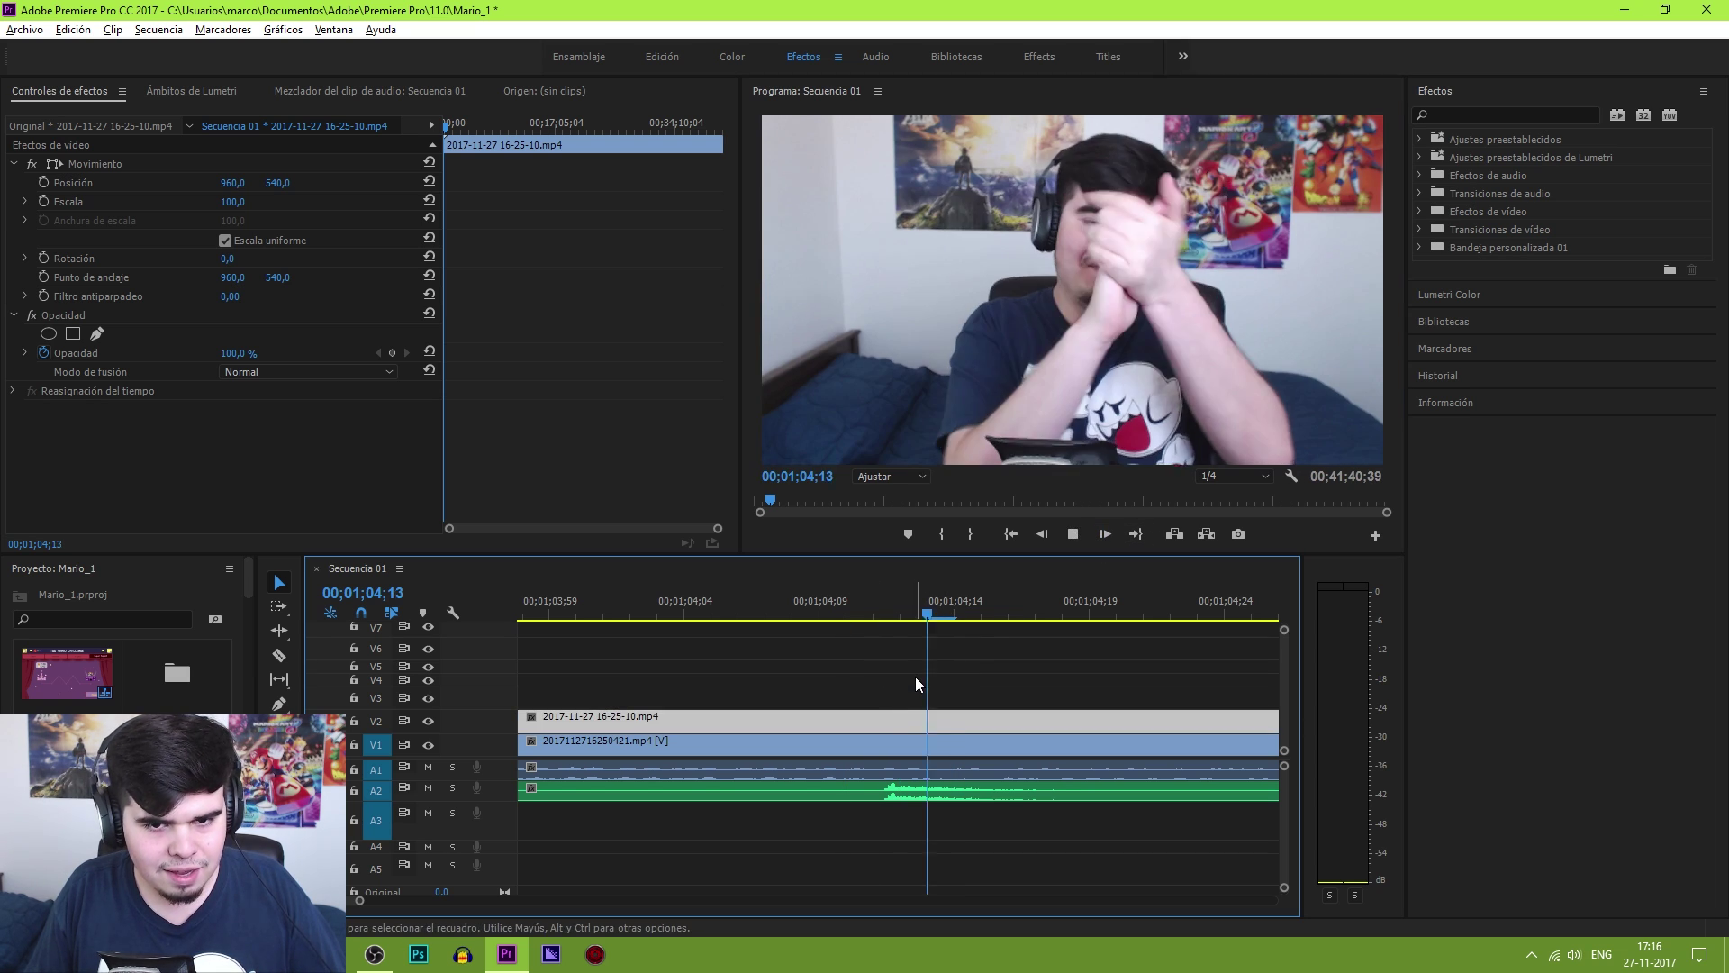
{"action": "key", "text": "minus"}
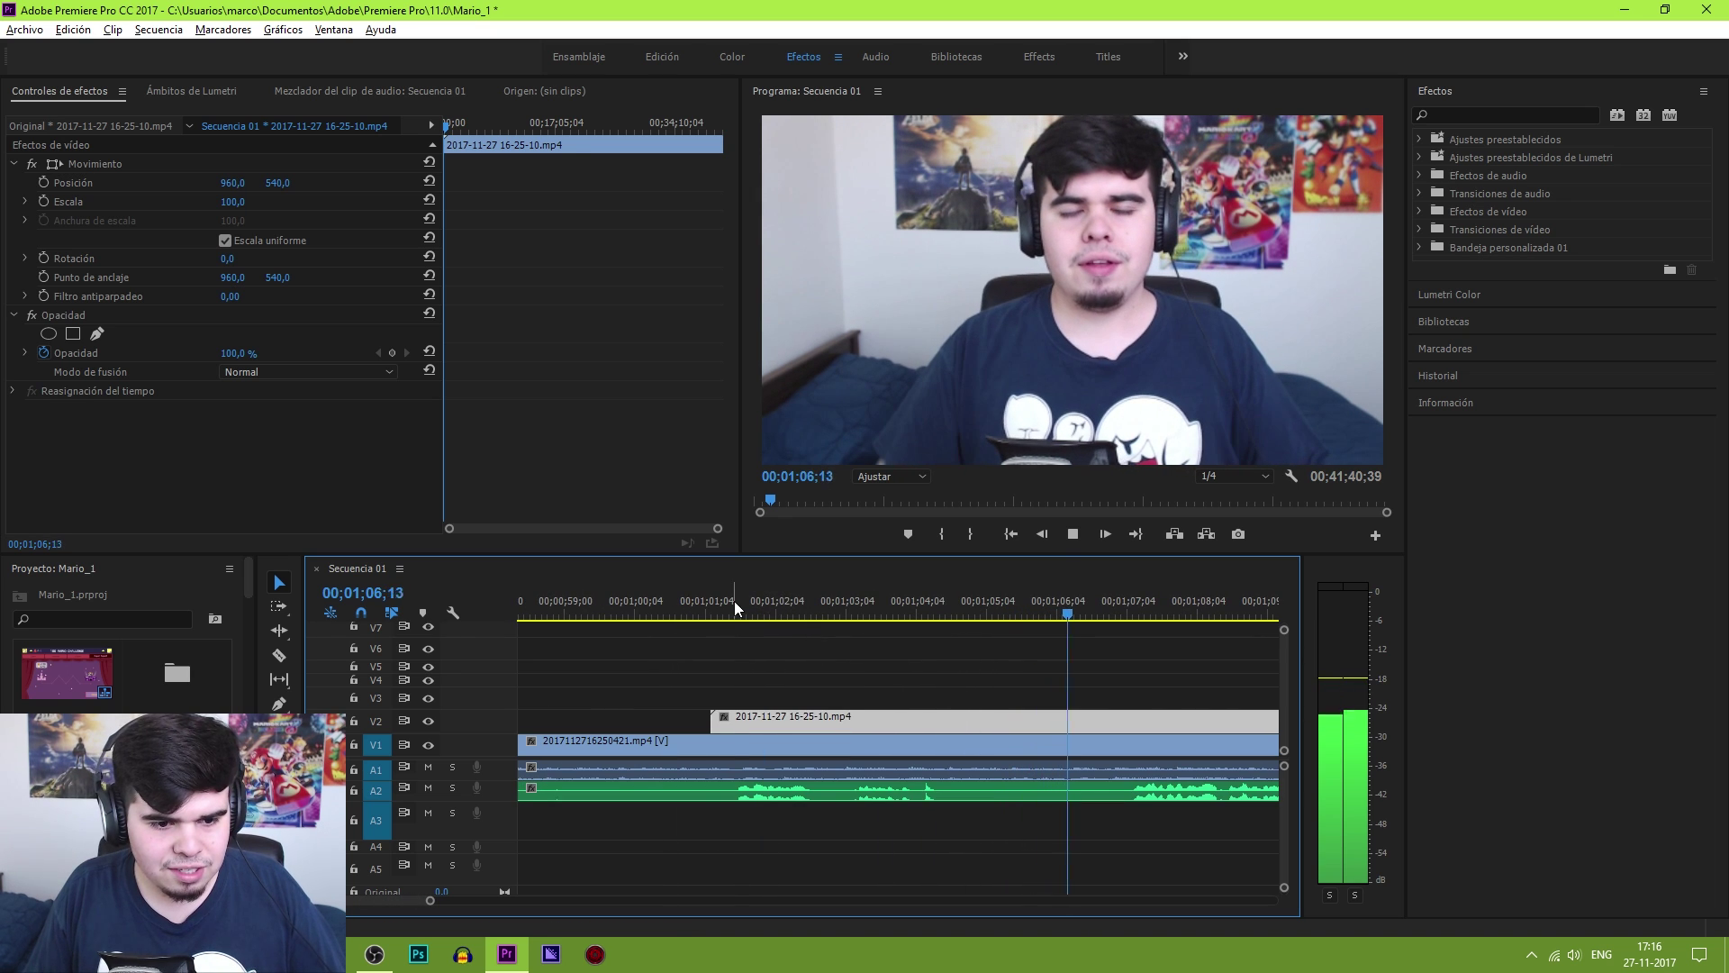
{"action": "left_click", "coordinate": [736, 609]}
{"action": "key", "text": "space"}
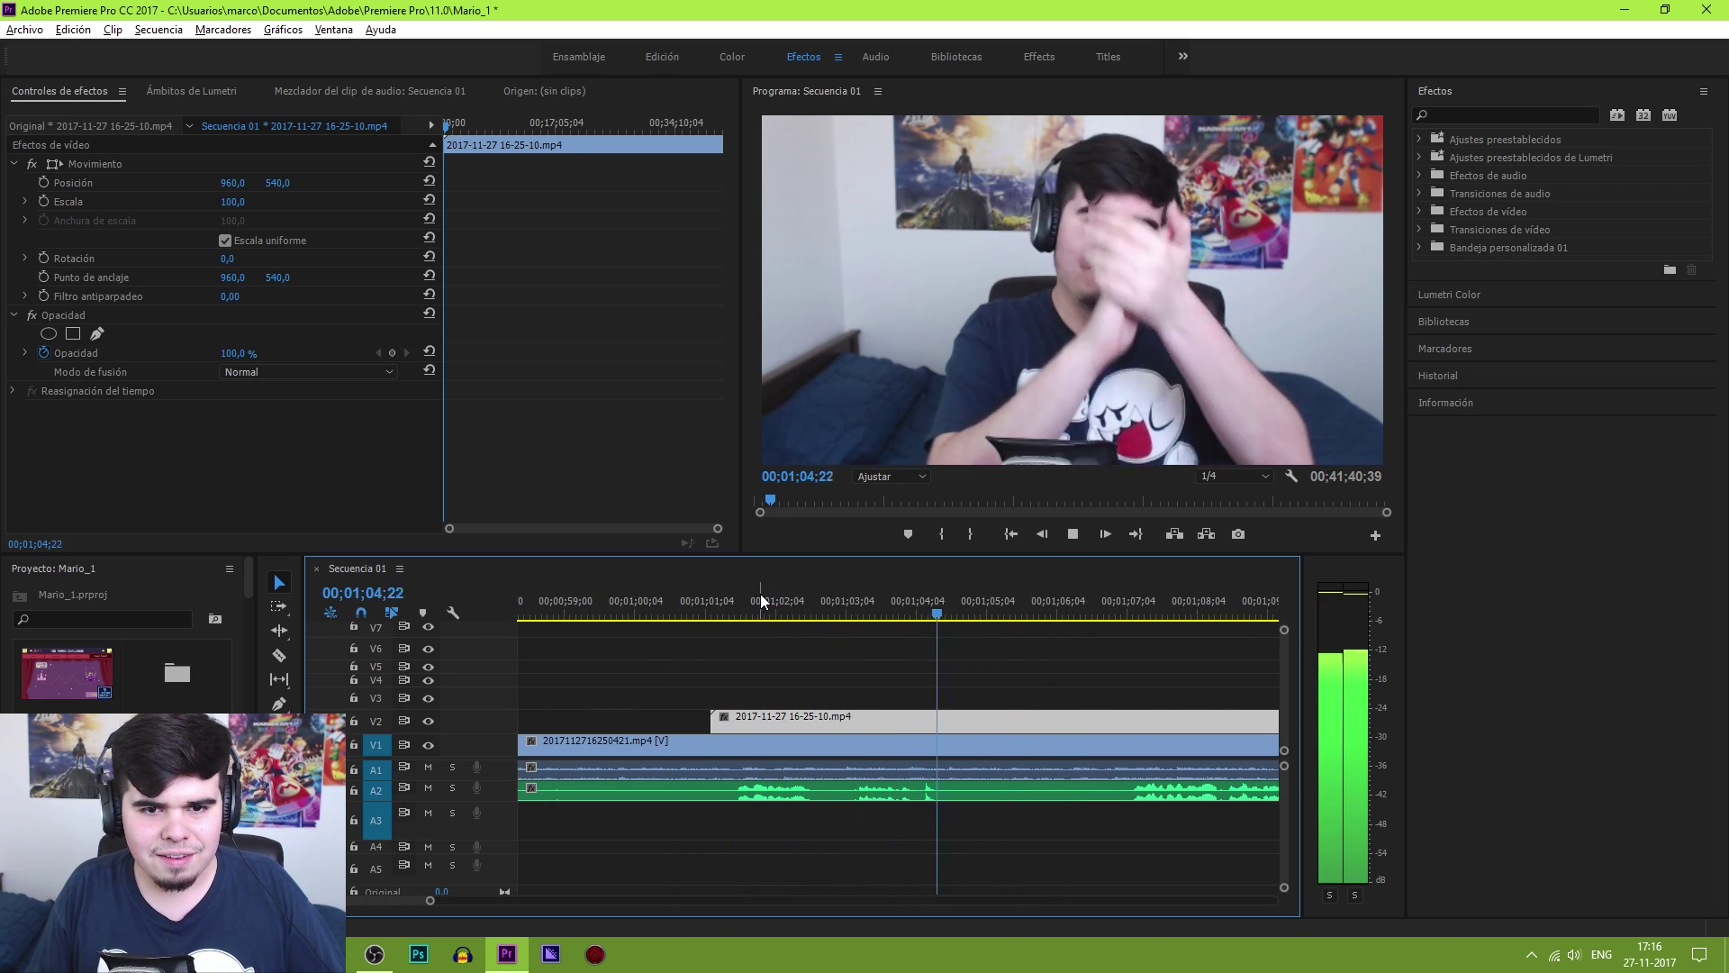
{"action": "key", "text": "space"}
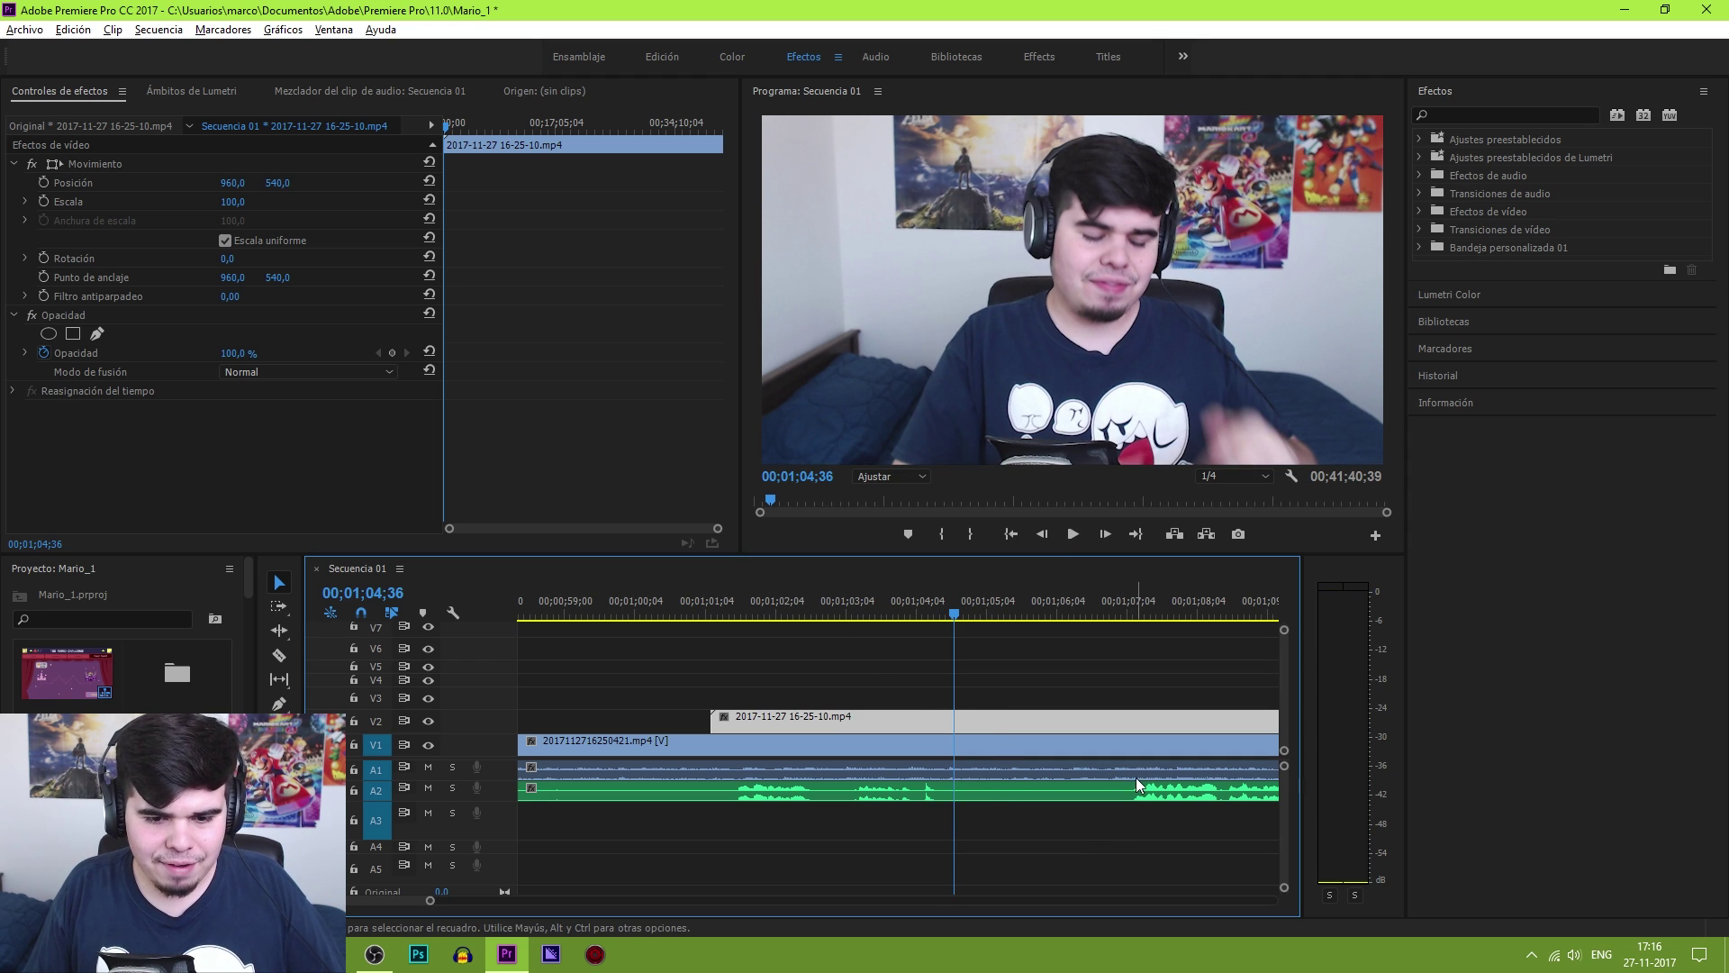
{"action": "key", "text": "v"}
{"action": "left_click", "coordinate": [1136, 586]}
{"action": "key", "text": "space"}
{"action": "key", "text": "space"}
{"action": "left_click", "coordinate": [1128, 591]}
Cut all tracks at the playhead, delete the footage before it and move the rest earlier
{"action": "key", "text": "c"}
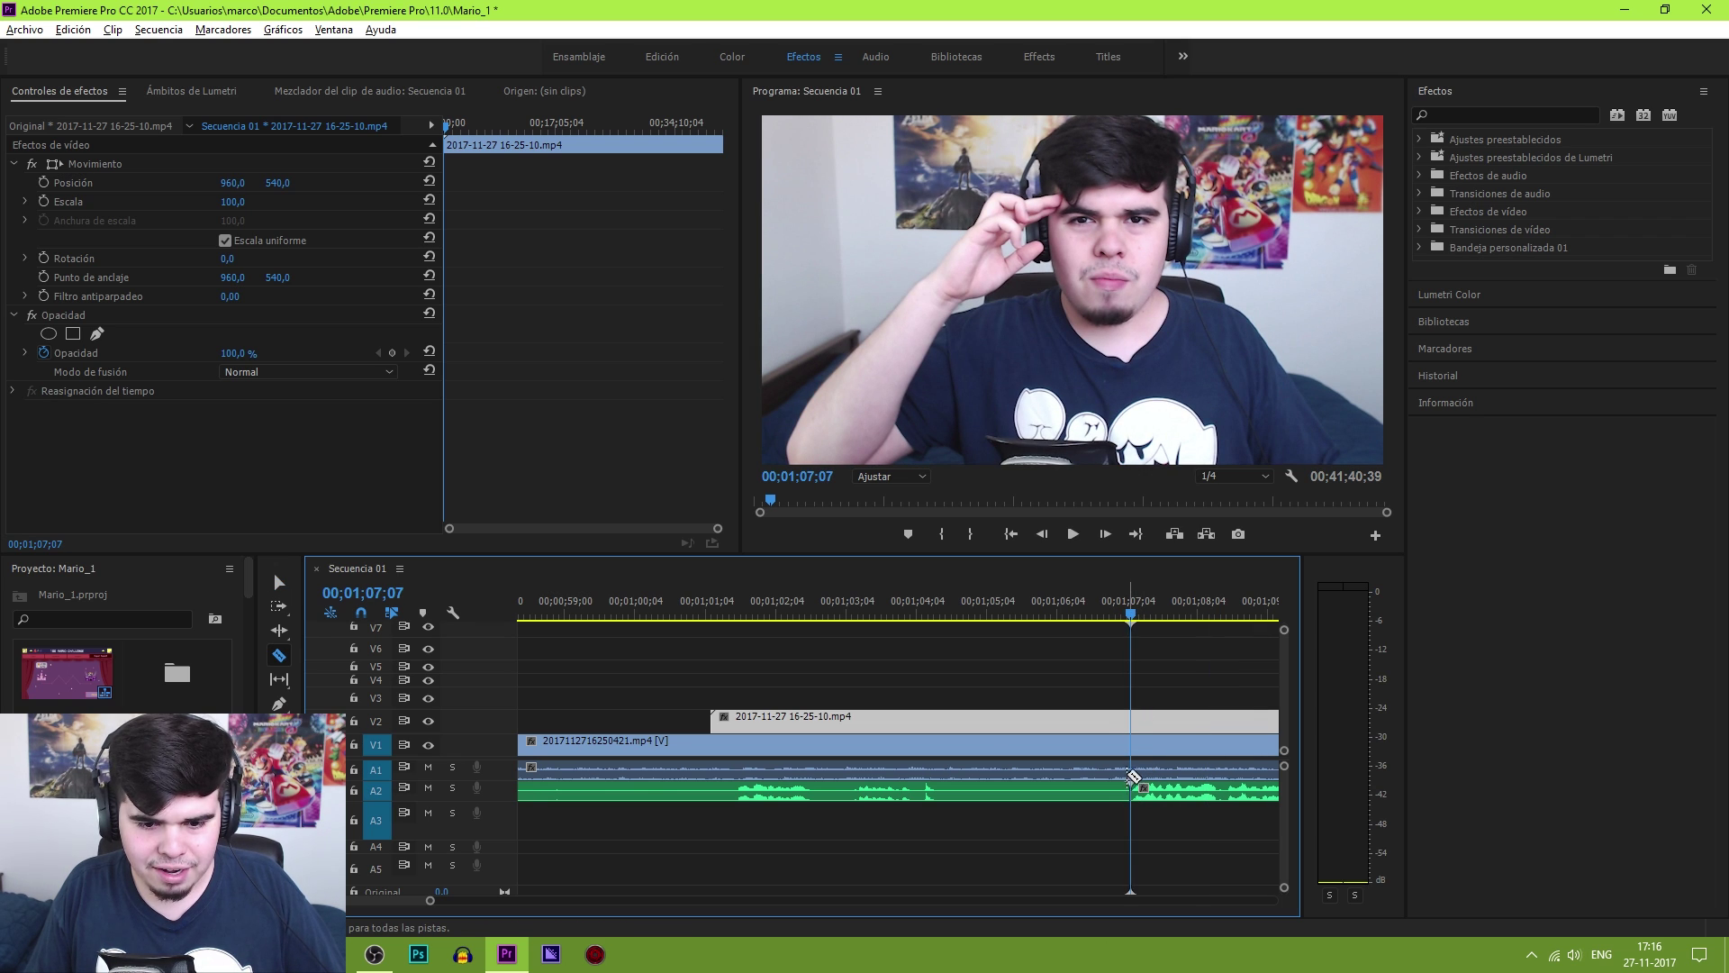
{"action": "left_click", "coordinate": [1133, 776], "text": "shift"}
{"action": "key", "text": "v"}
{"action": "mouse_move", "coordinate": [1062, 675]}
{"action": "left_mouse_down"}
{"action": "mouse_move", "coordinate": [1036, 815]}
{"action": "mouse_move", "coordinate": [1161, 731]}
{"action": "left_mouse_up"}
{"action": "key", "text": "Delete"}
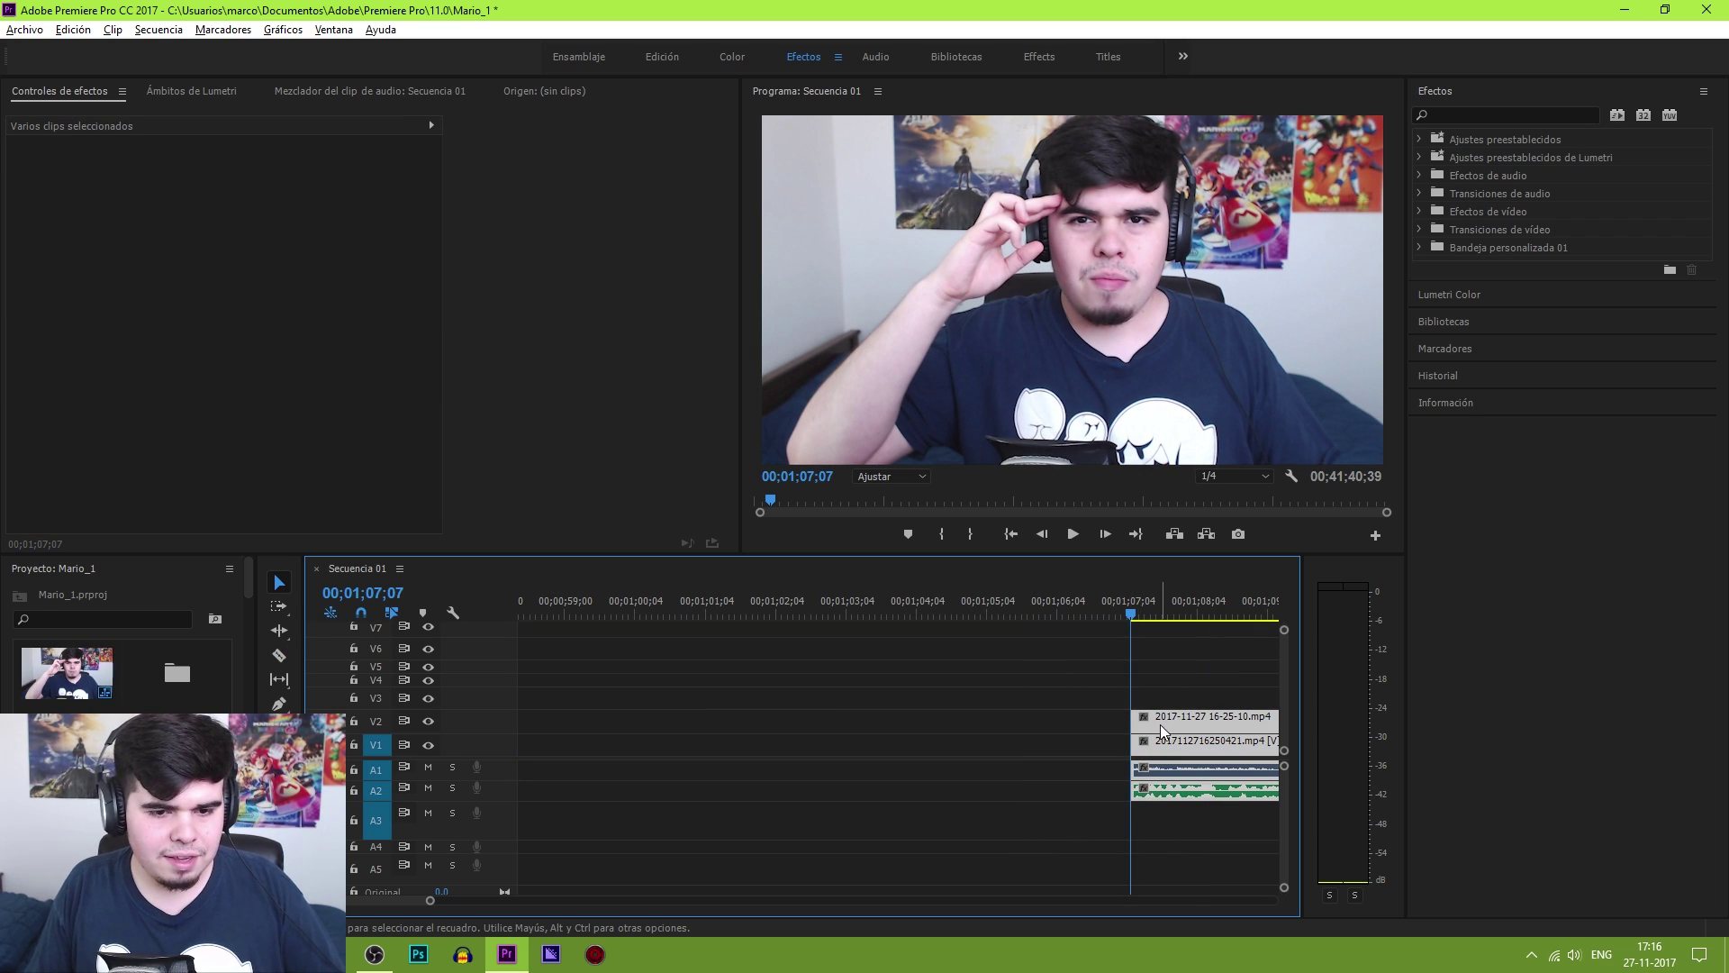
{"action": "left_click_drag", "start_coordinate": [1044, 736], "coordinate": [794, 732]}
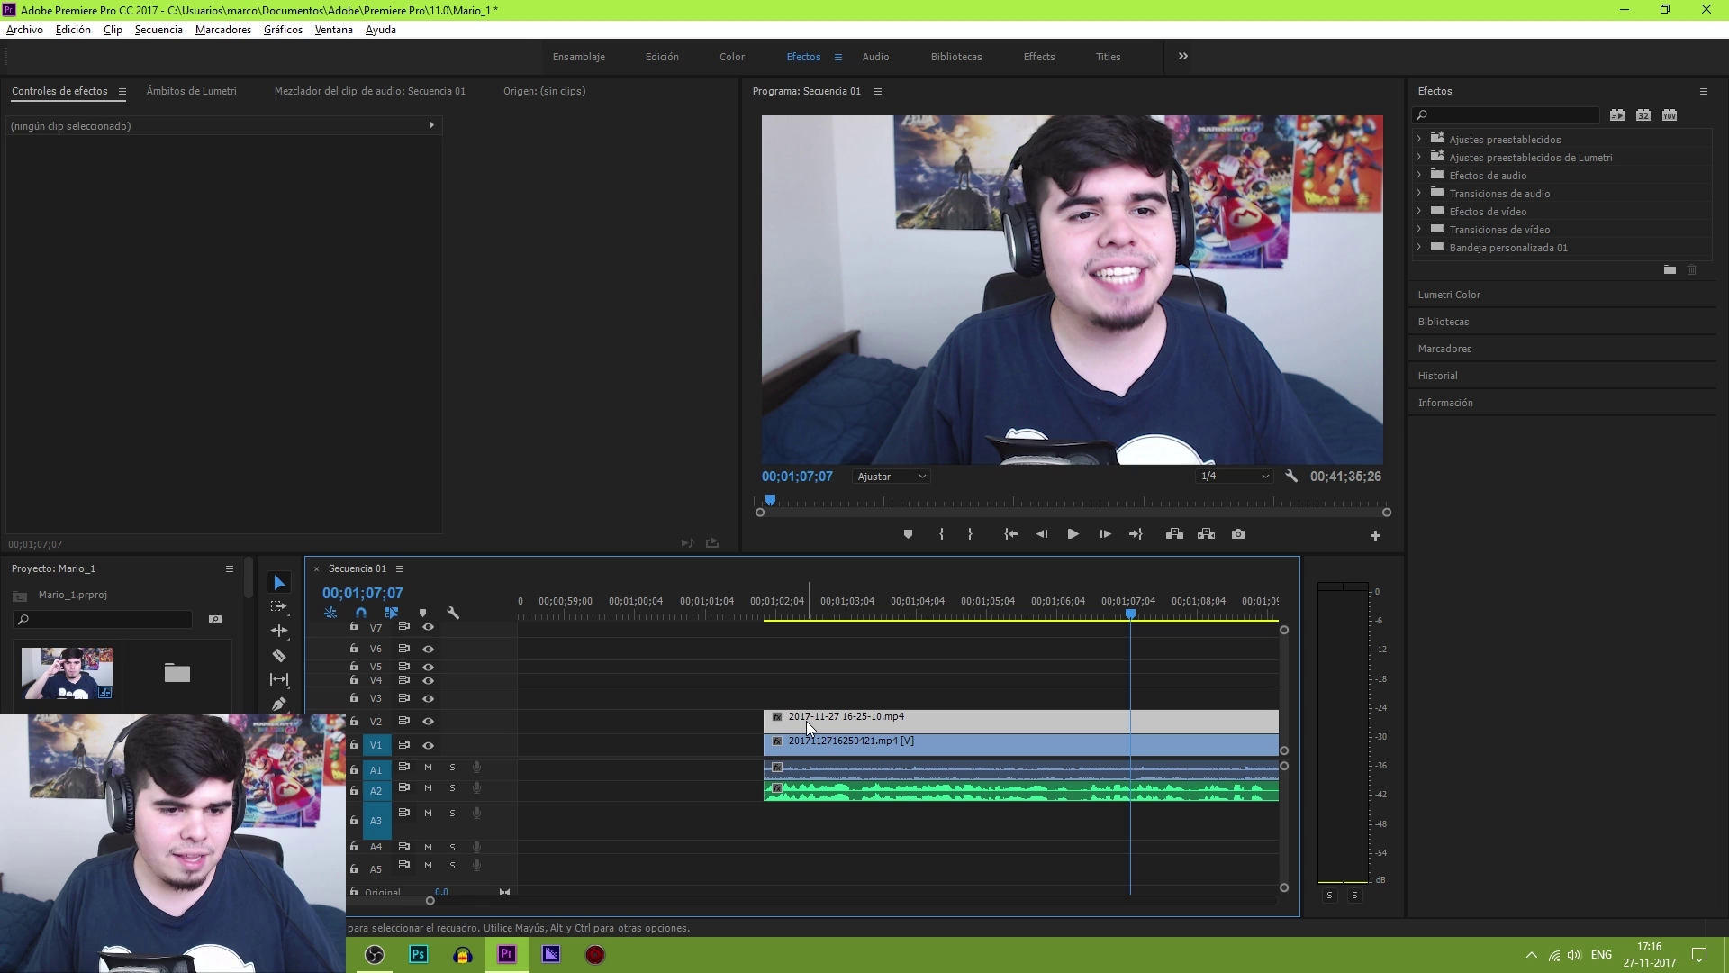
Scale the webcam clip to 60 and apply the Sombra paralela drop shadow to it
{"action": "left_click", "coordinate": [807, 720]}
{"action": "left_click", "coordinate": [245, 200]}
{"action": "type", "text": "6"}
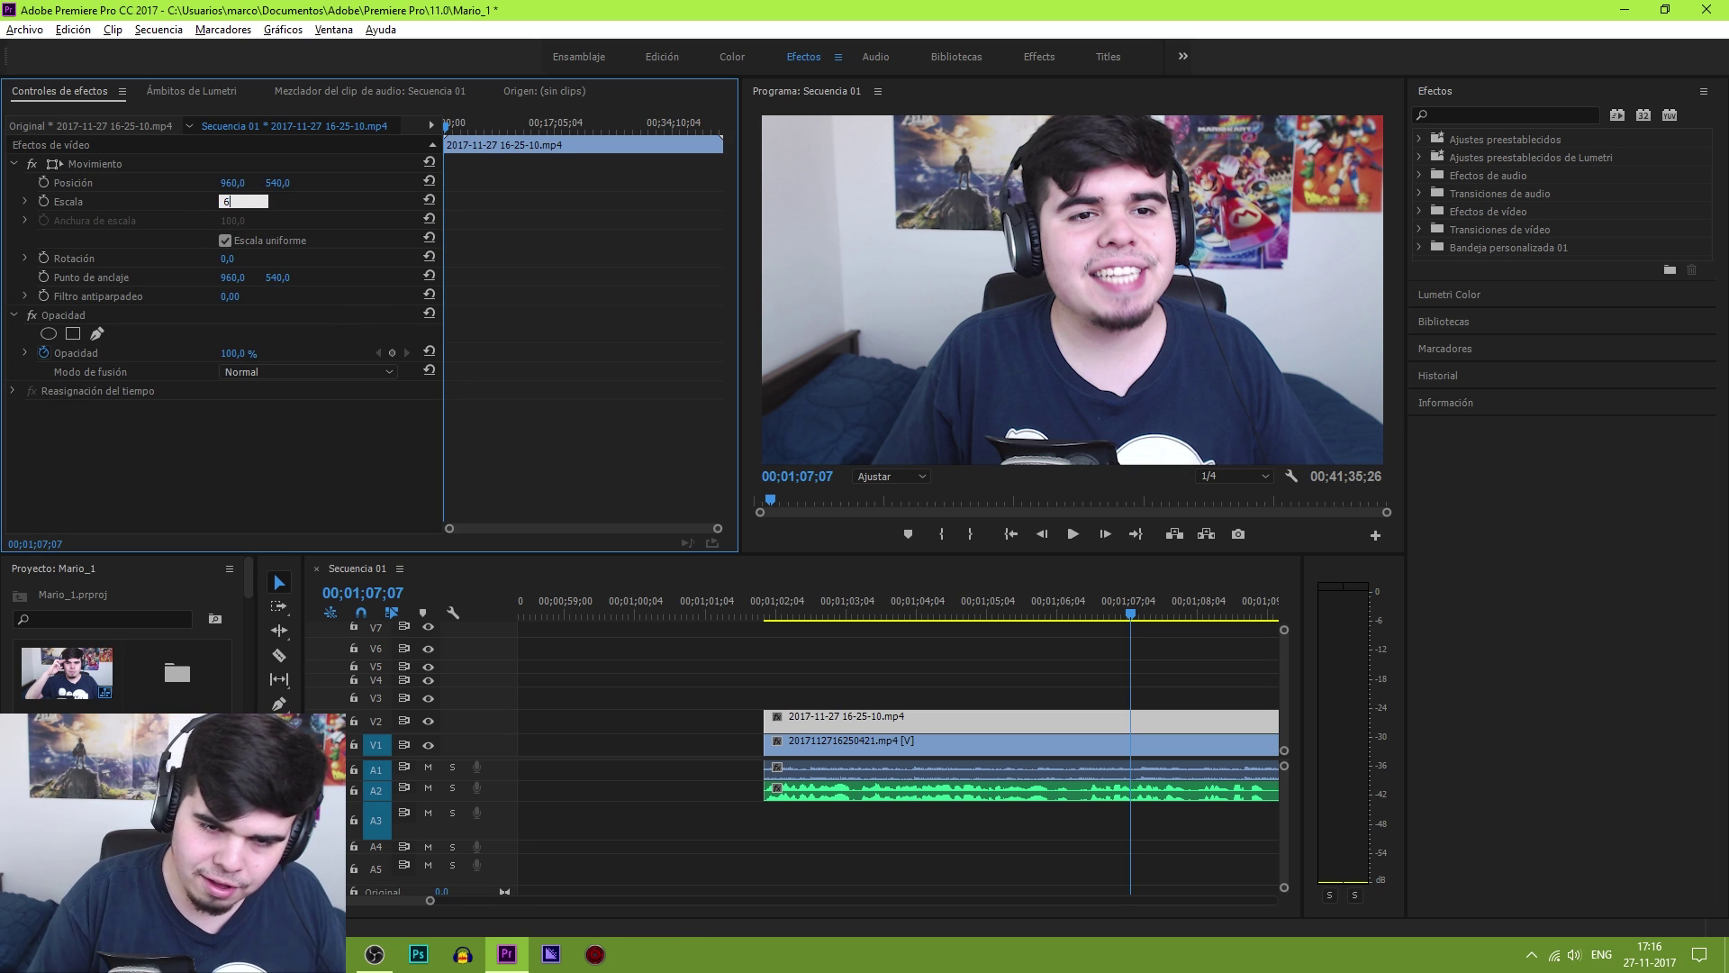
{"action": "type", "text": "0"}
{"action": "key", "text": "Return"}
{"action": "left_click", "coordinate": [1417, 247]}
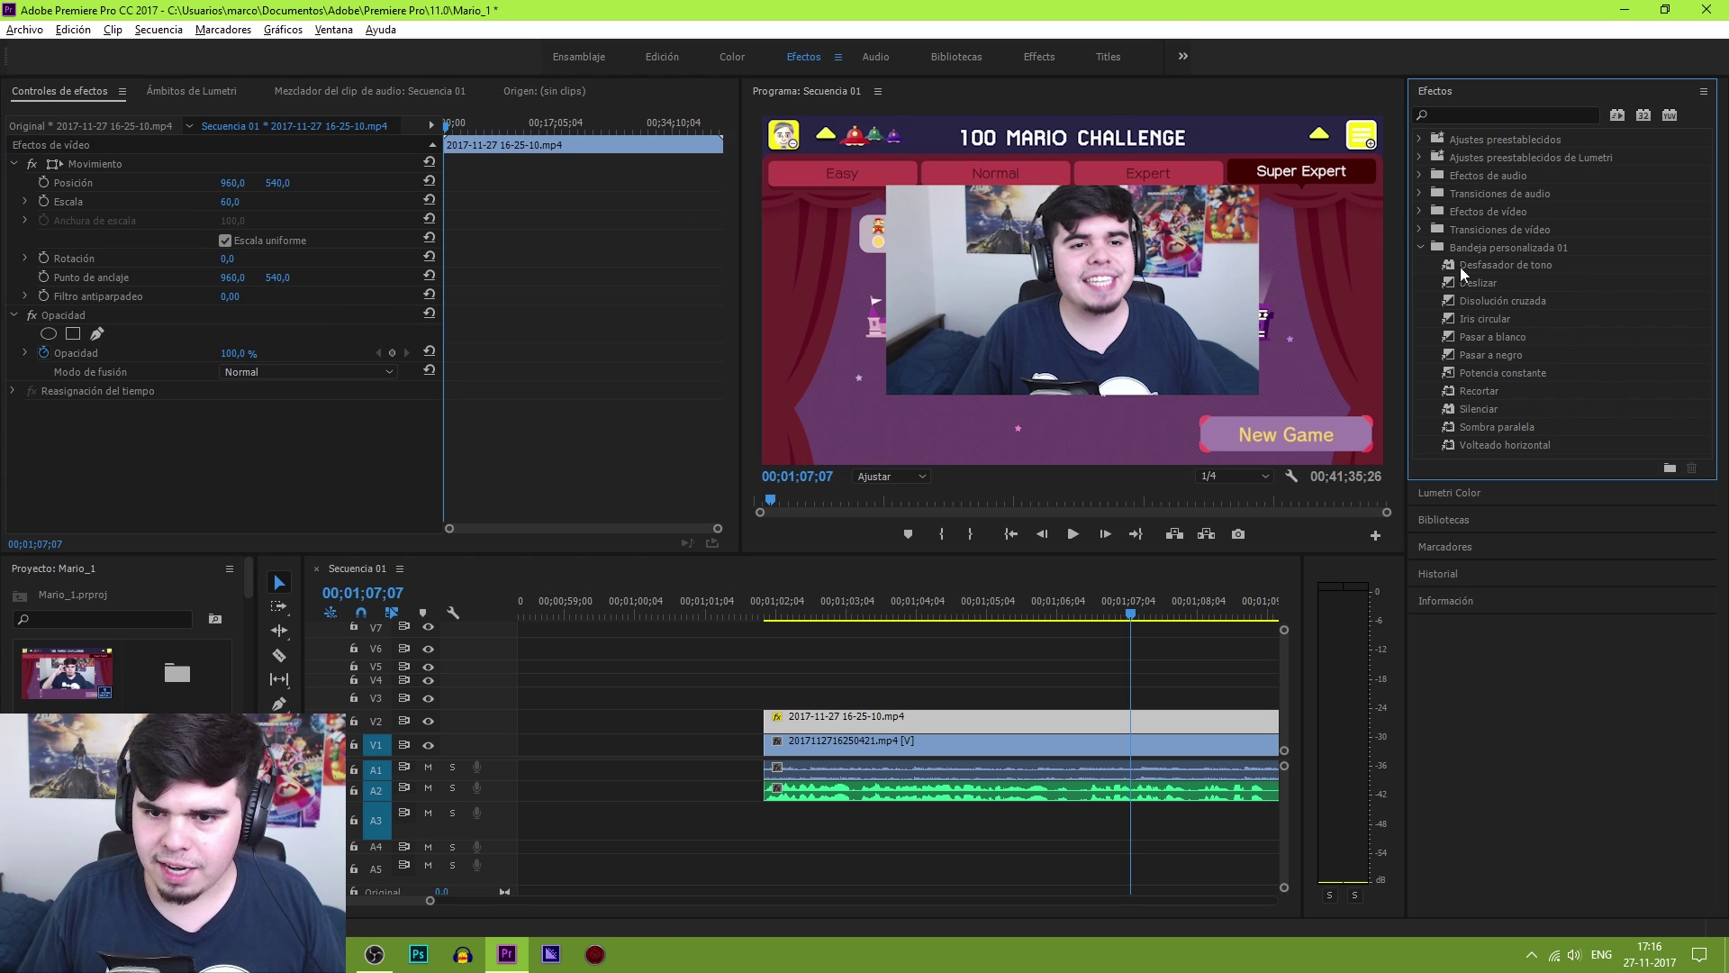
{"action": "left_click_drag", "start_coordinate": [1487, 426], "coordinate": [898, 719]}
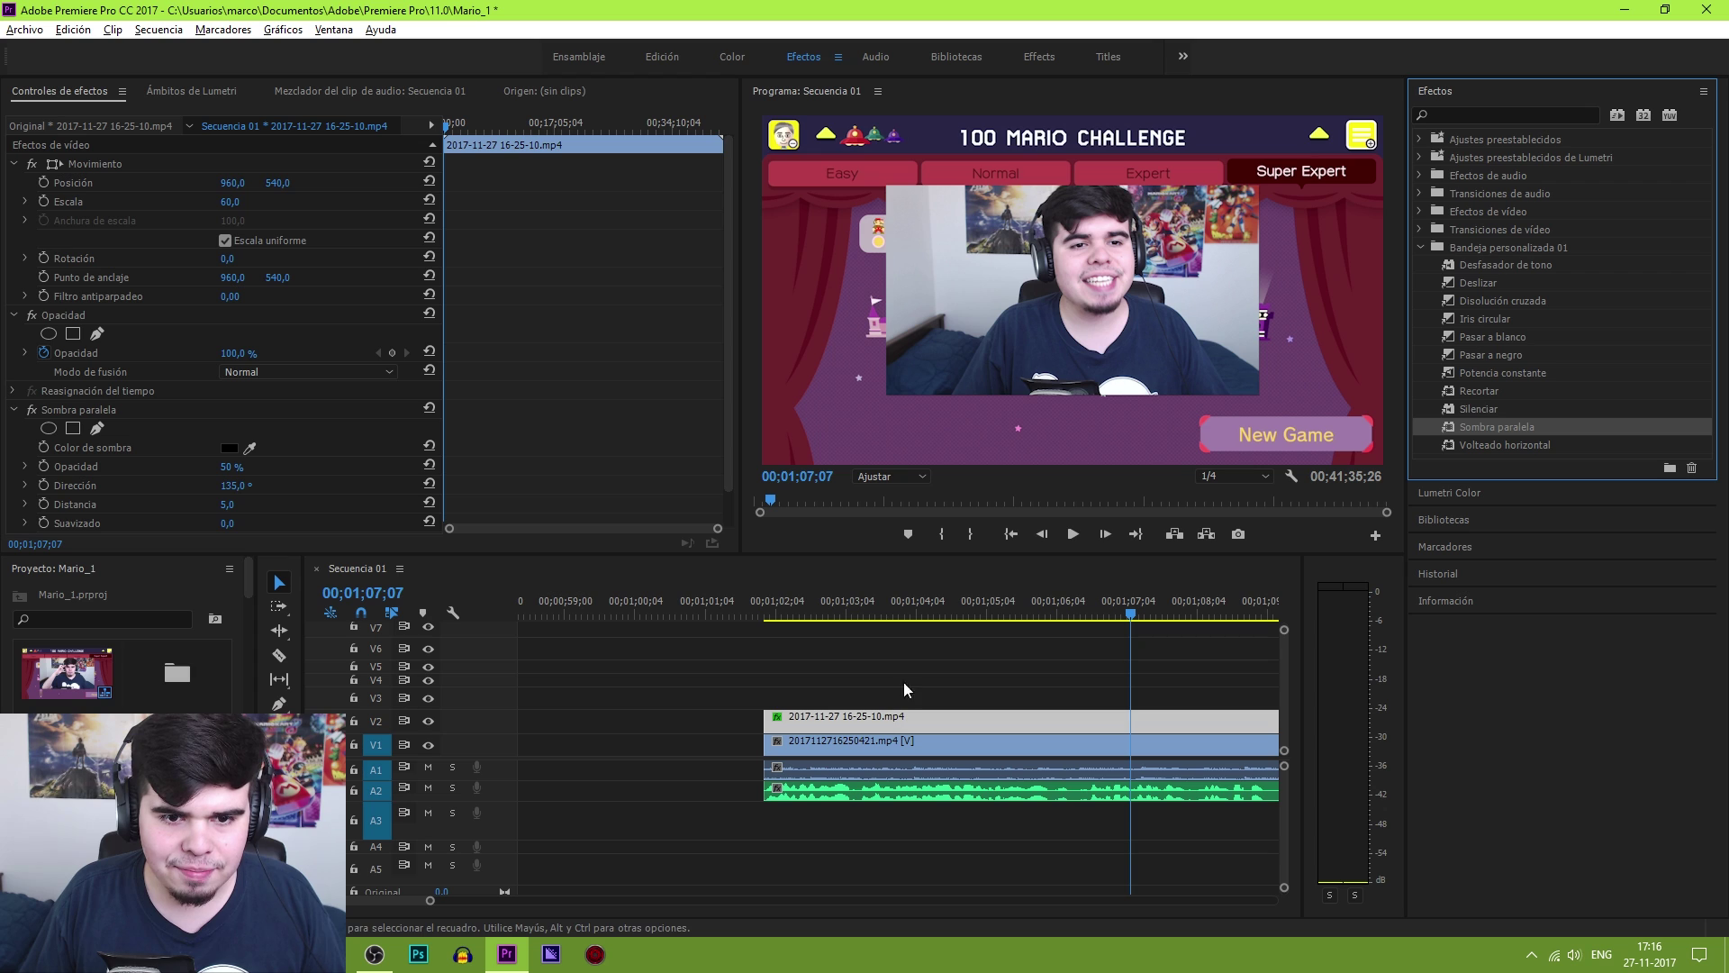
Set the webcam clip's drop shadow (Sombra paralela) distance to 50
{"action": "scroll", "coordinate": [156, 436], "scroll_direction": "down", "scroll_amount": 1}
{"action": "left_click", "coordinate": [262, 439]}
{"action": "type", "text": "7"}
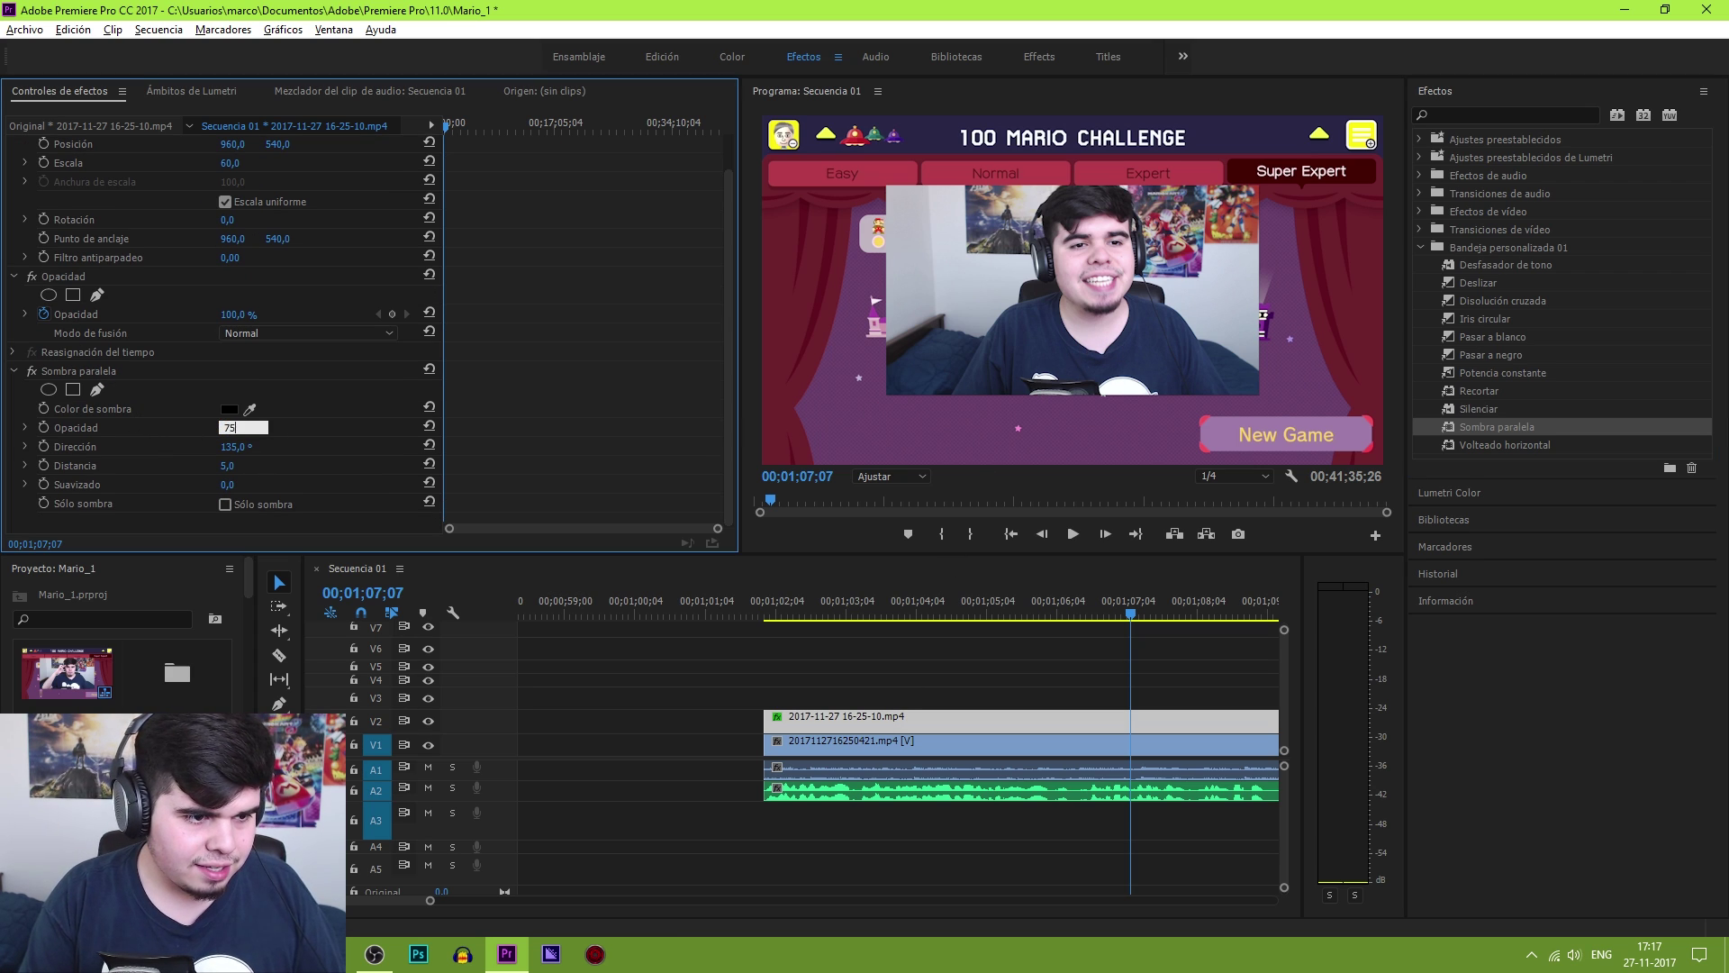
{"action": "type", "text": "50"}
{"action": "key", "text": "Return"}
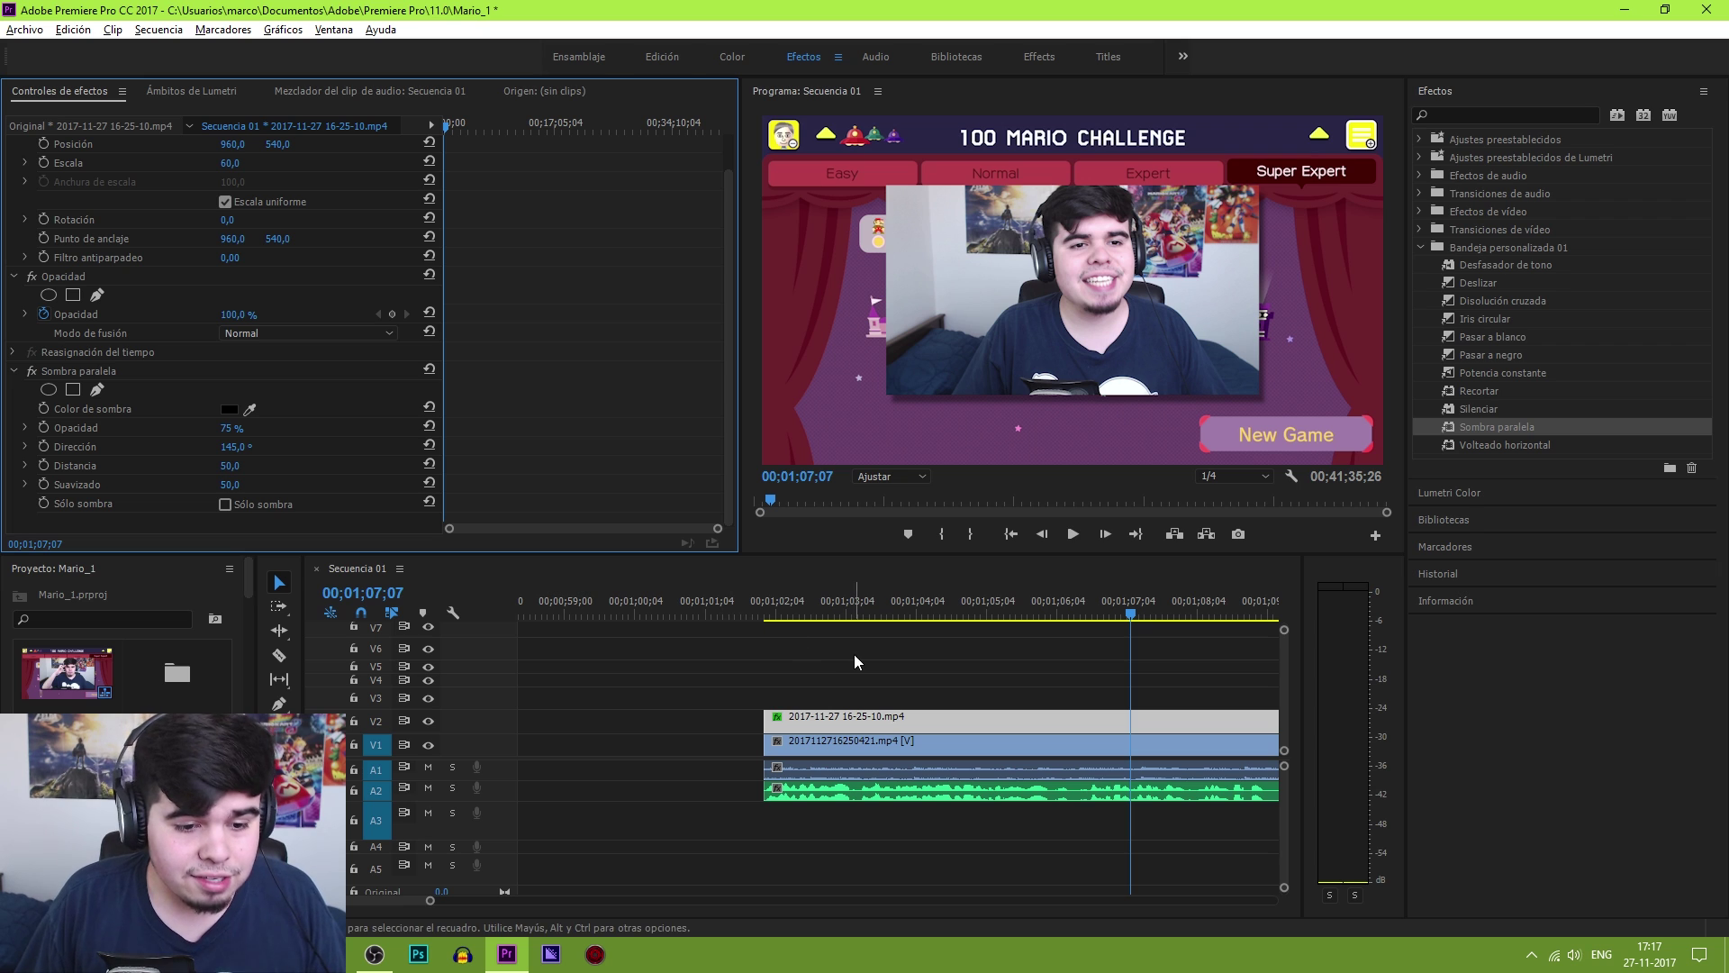
Preview the webcam shadow, then split the V2 webcam clip at the playhead near 01;06;15
{"action": "left_click", "coordinate": [763, 610]}
{"action": "key", "text": "space"}
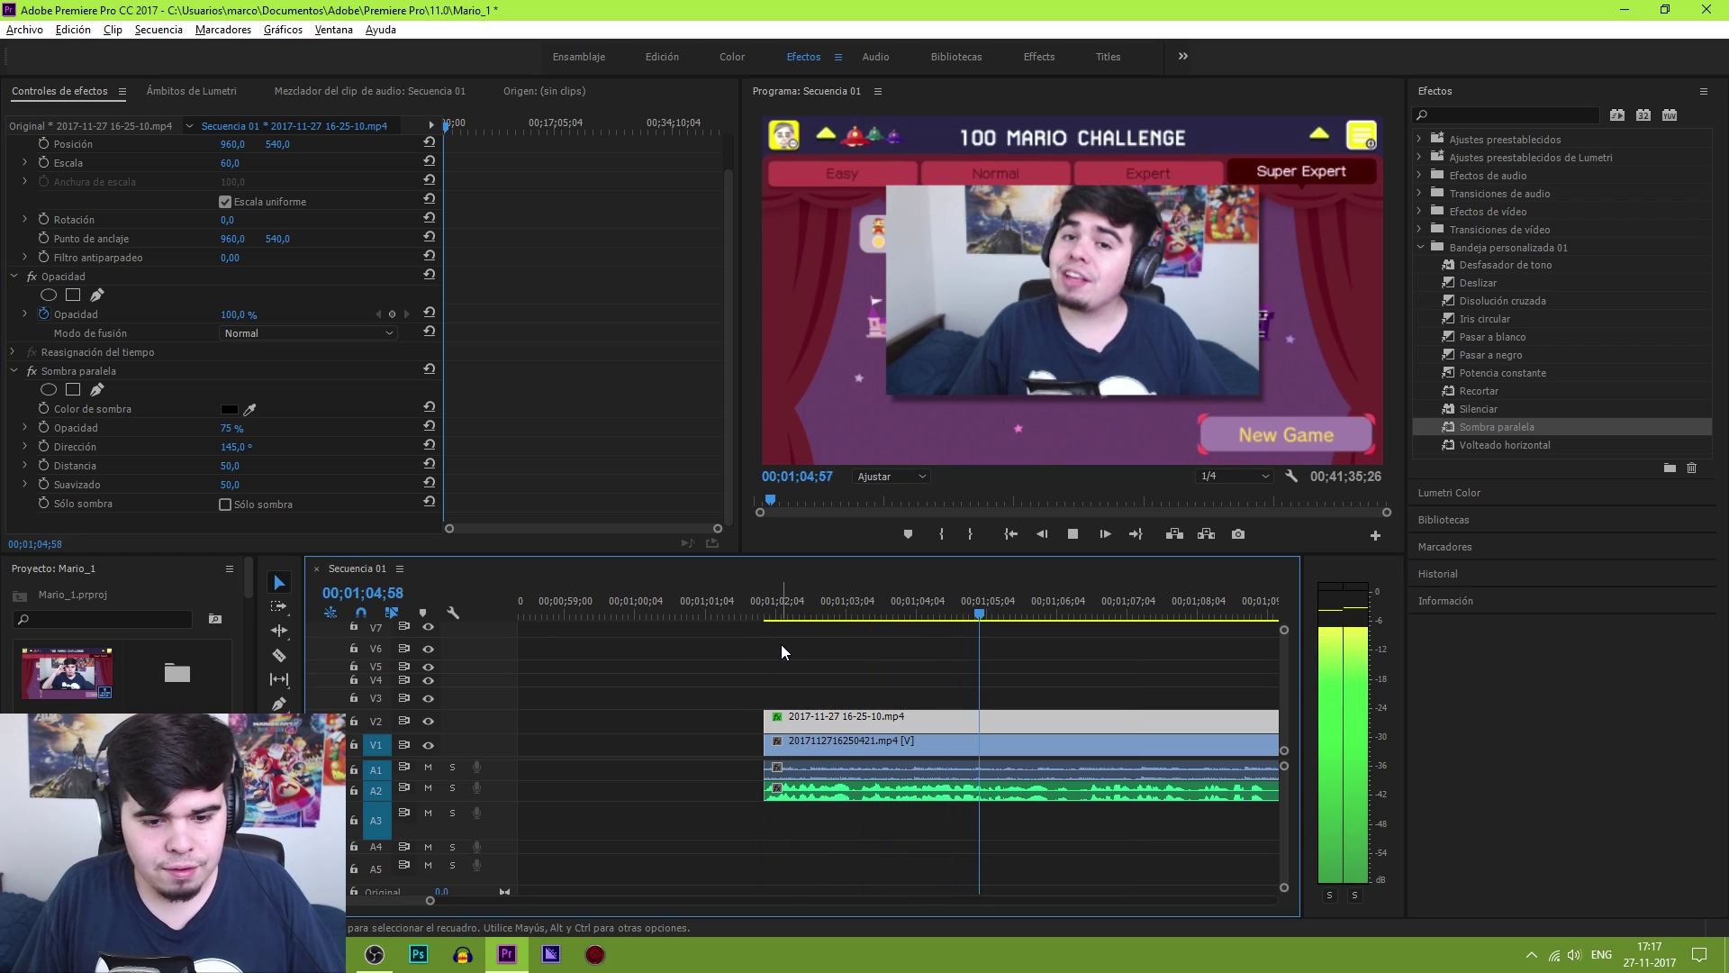
{"action": "key", "text": "space"}
{"action": "key", "text": "c"}
{"action": "left_click", "coordinate": [1077, 714]}
Apply the Recortar crop effect to the later webcam piece
{"action": "key", "text": "v"}
{"action": "left_click", "coordinate": [1090, 714]}
{"action": "left_click_drag", "start_coordinate": [1477, 395], "coordinate": [1180, 720]}
{"action": "scroll", "coordinate": [170, 414], "scroll_direction": "down", "scroll_amount": 3}
Move Recortar above Sombra paralela and crop 17% left and 8% top, right and bottom
{"action": "left_click", "coordinate": [123, 274]}
{"action": "left_click_drag", "start_coordinate": [114, 401], "coordinate": [142, 245]}
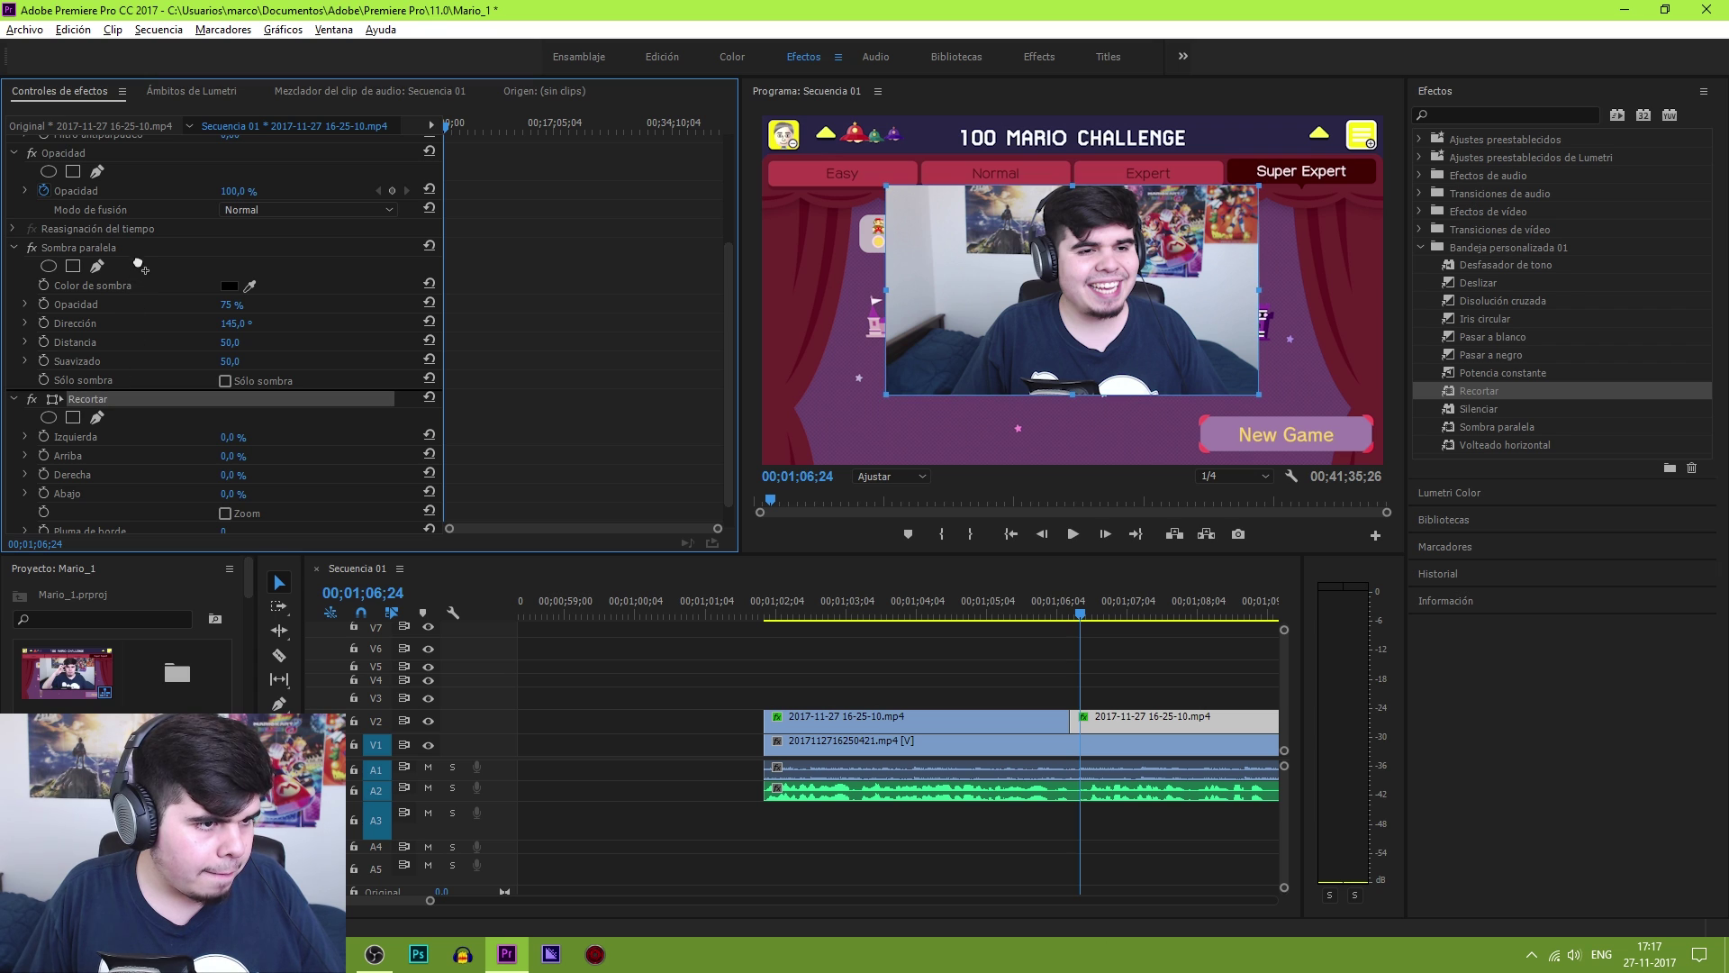
{"action": "left_click", "coordinate": [155, 252]}
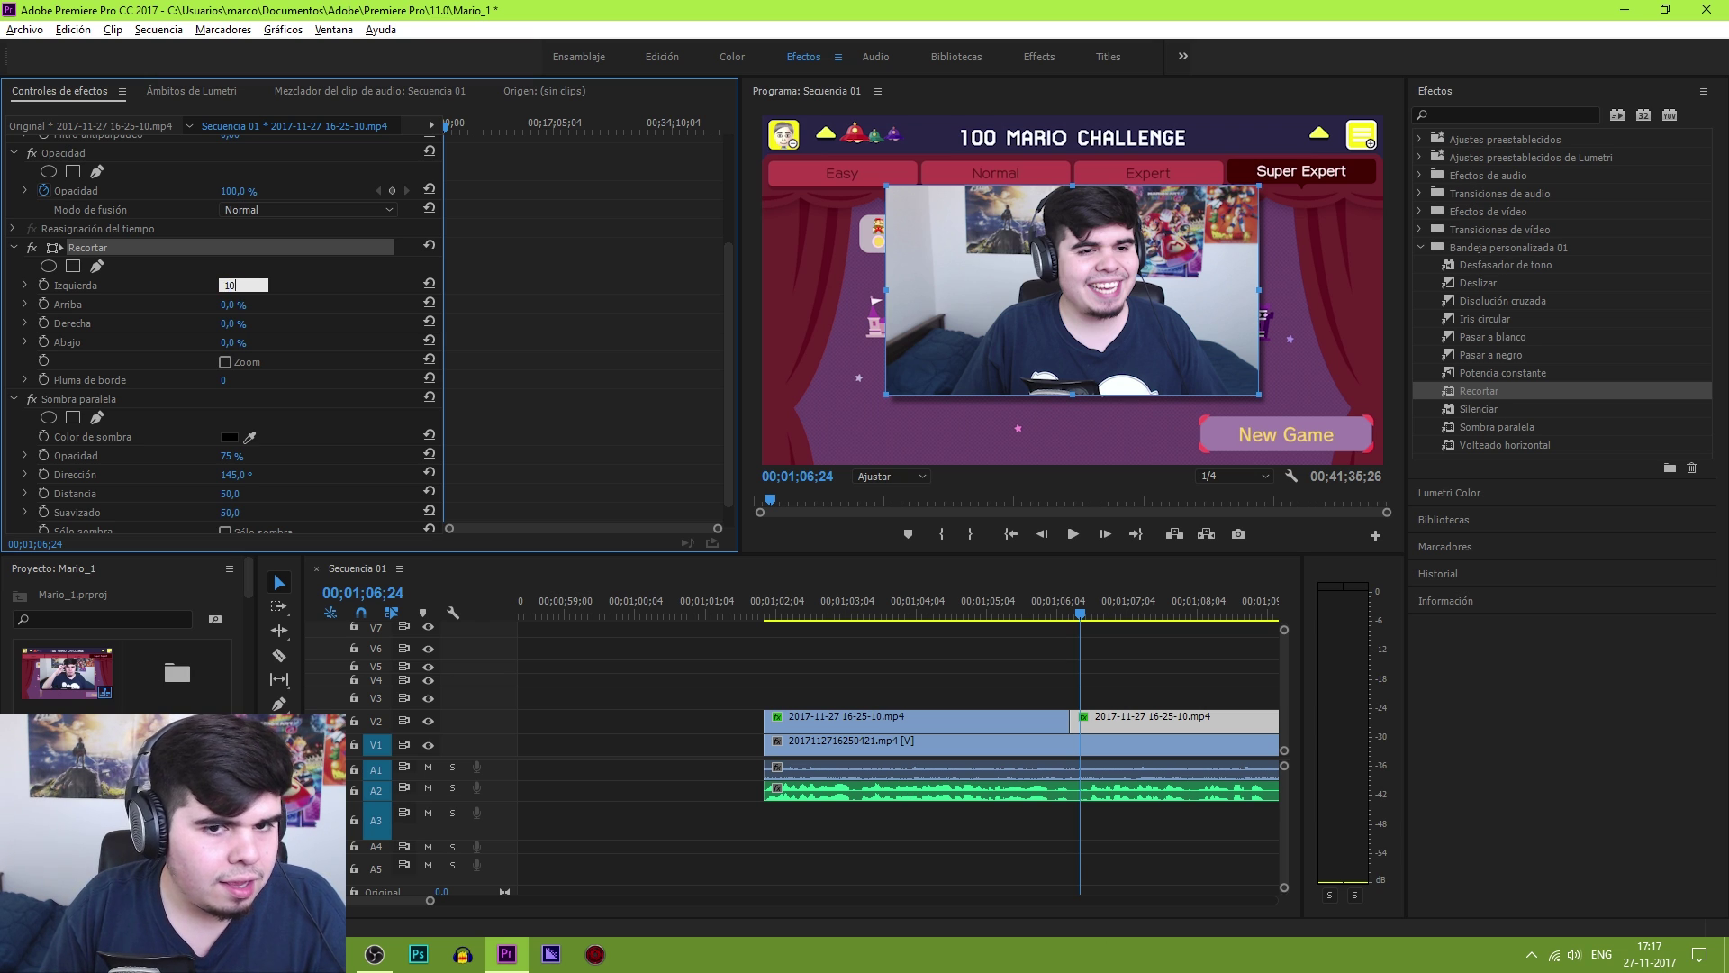
{"action": "key", "text": "Return"}
{"action": "key", "text": "Return"}
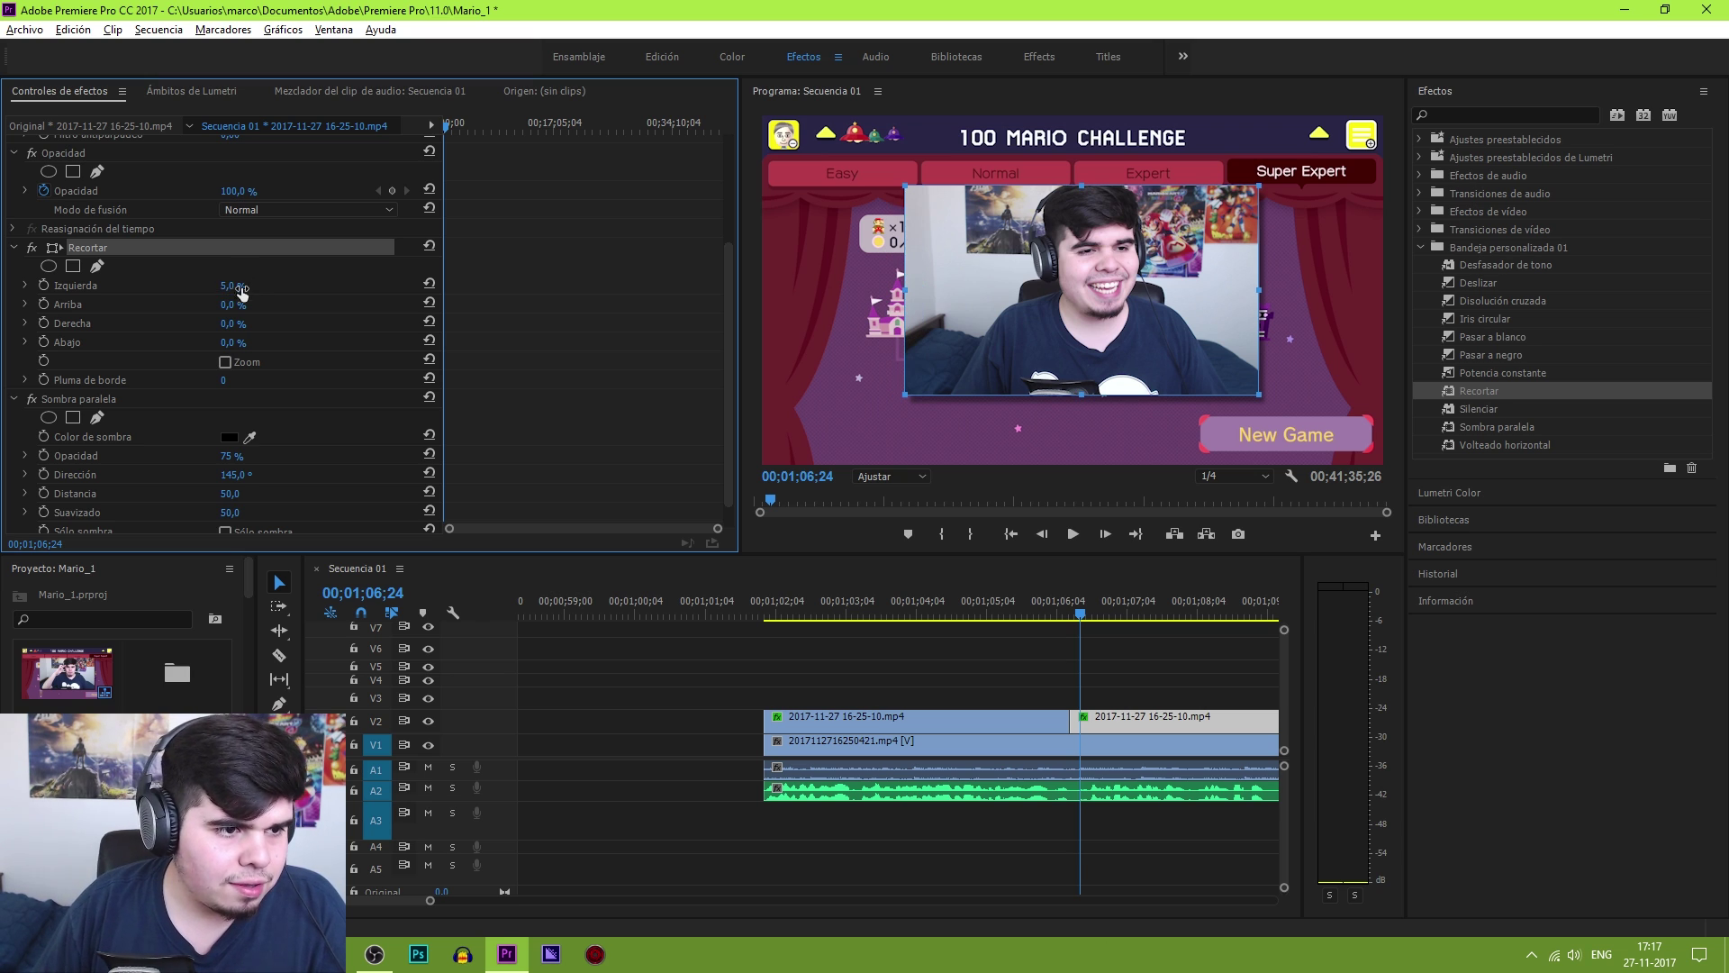
{"action": "type", "text": "5"}
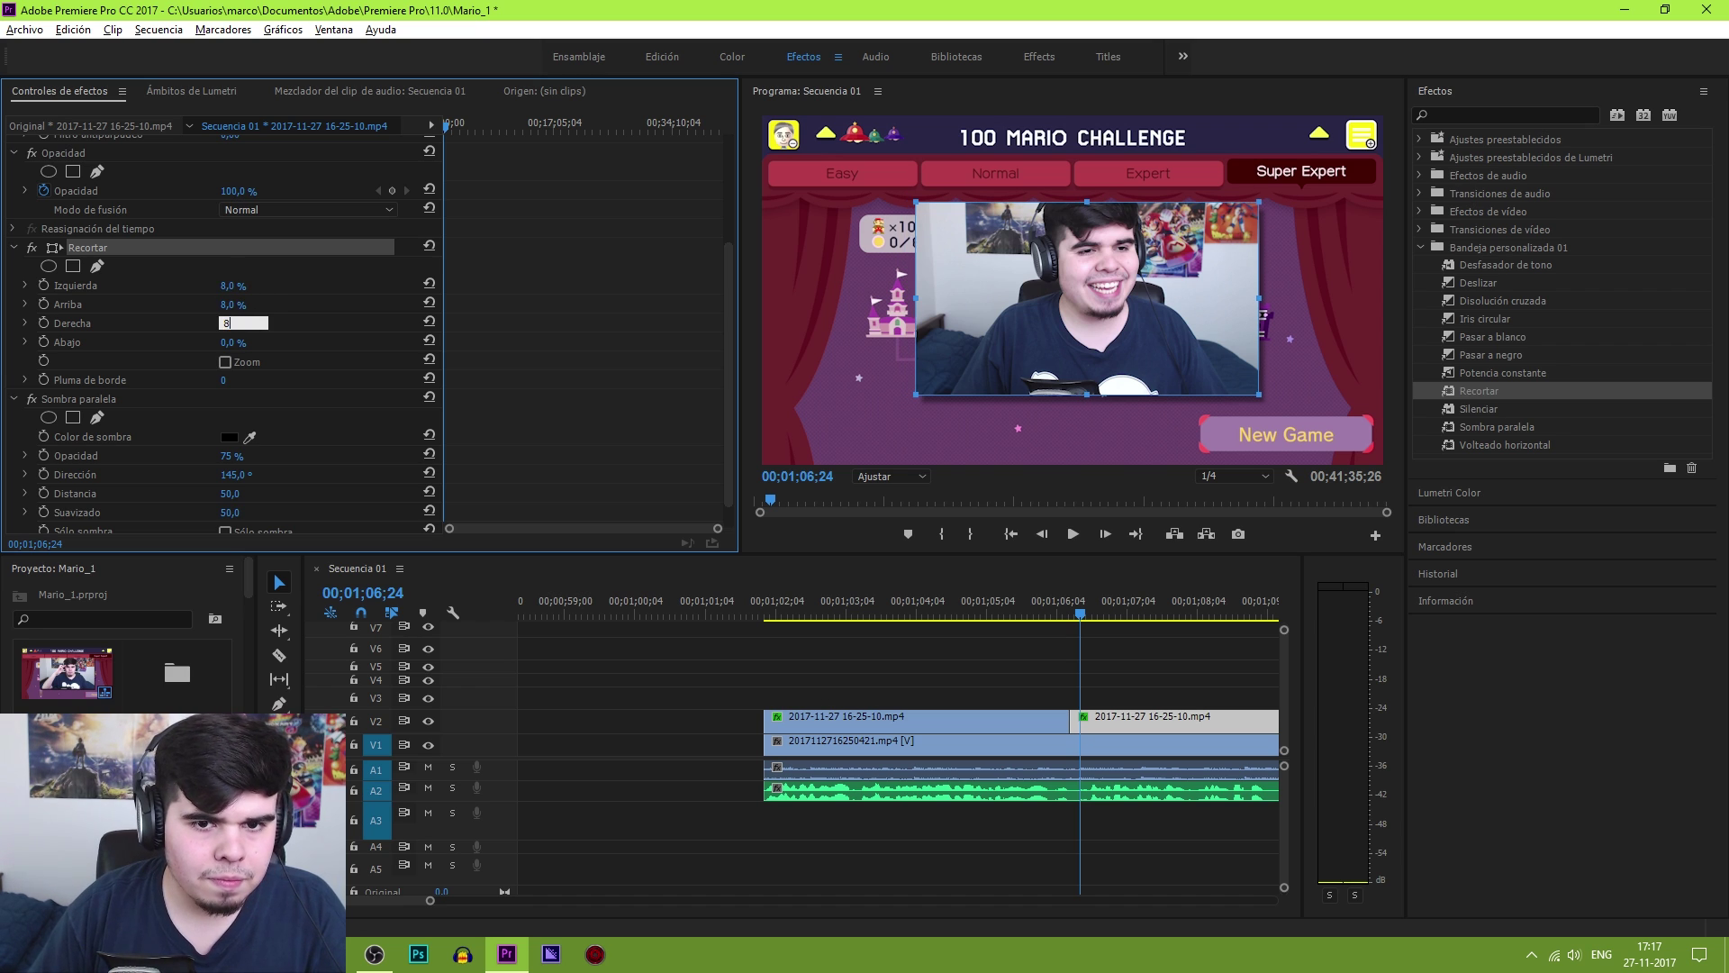
{"action": "key", "text": "Return"}
{"action": "key", "text": "Return"}
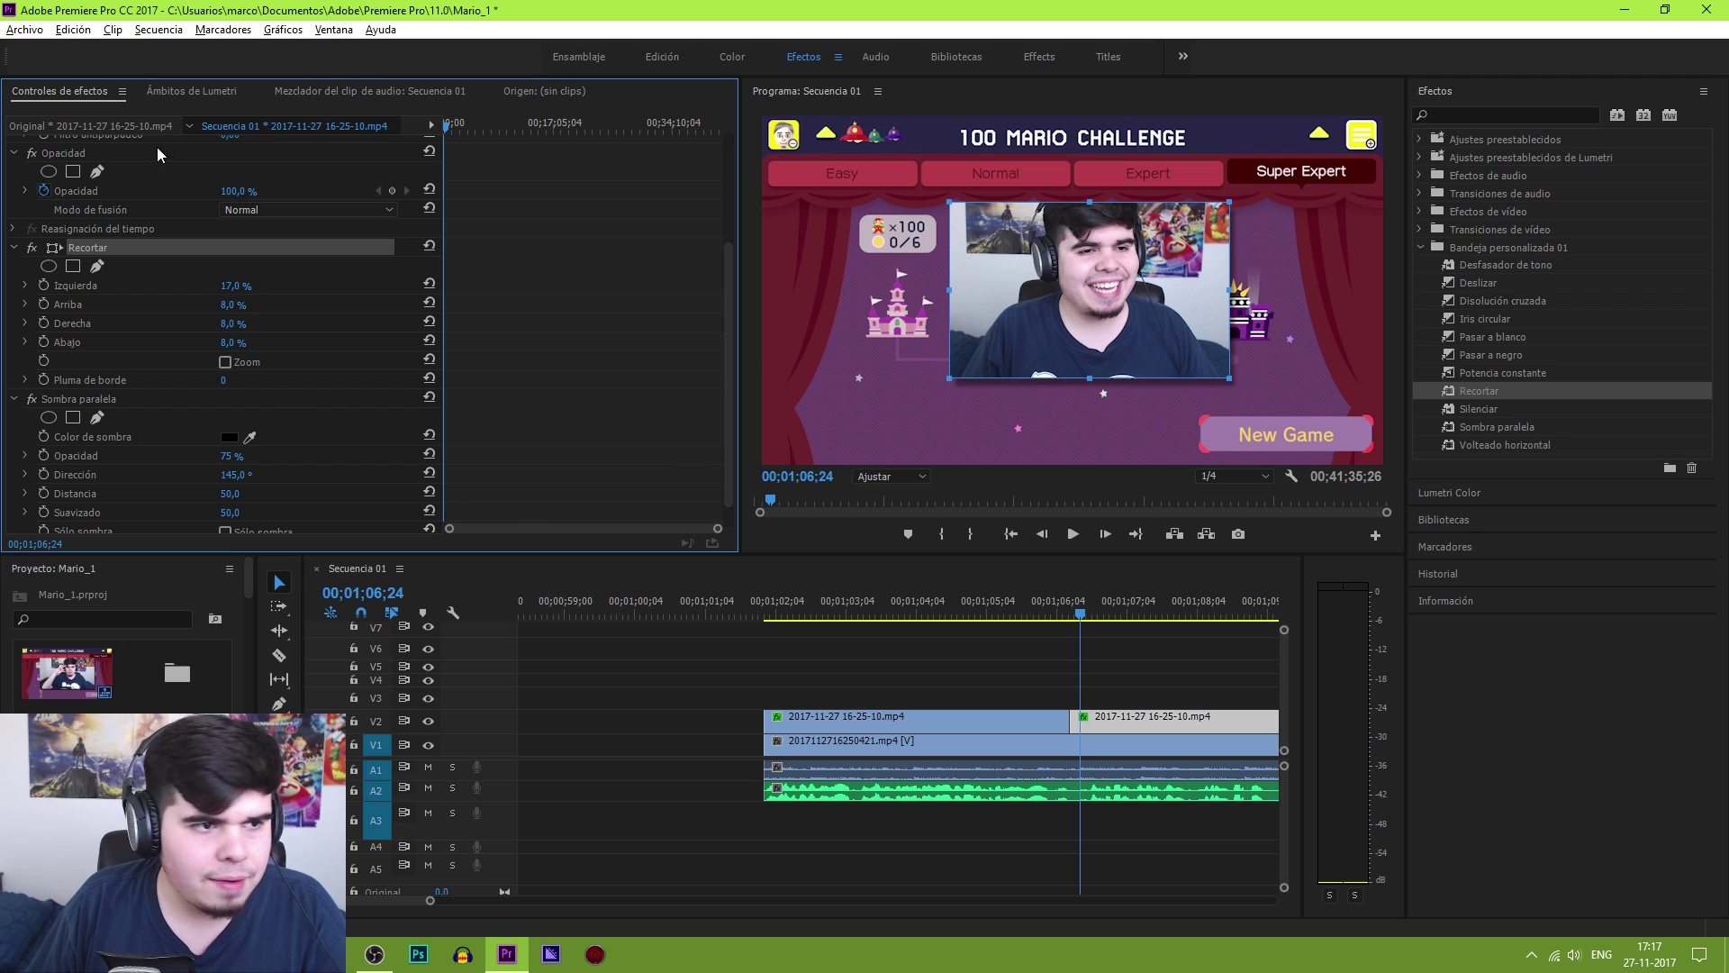
{"action": "scroll", "coordinate": [153, 232], "scroll_direction": "up", "scroll_amount": 3}
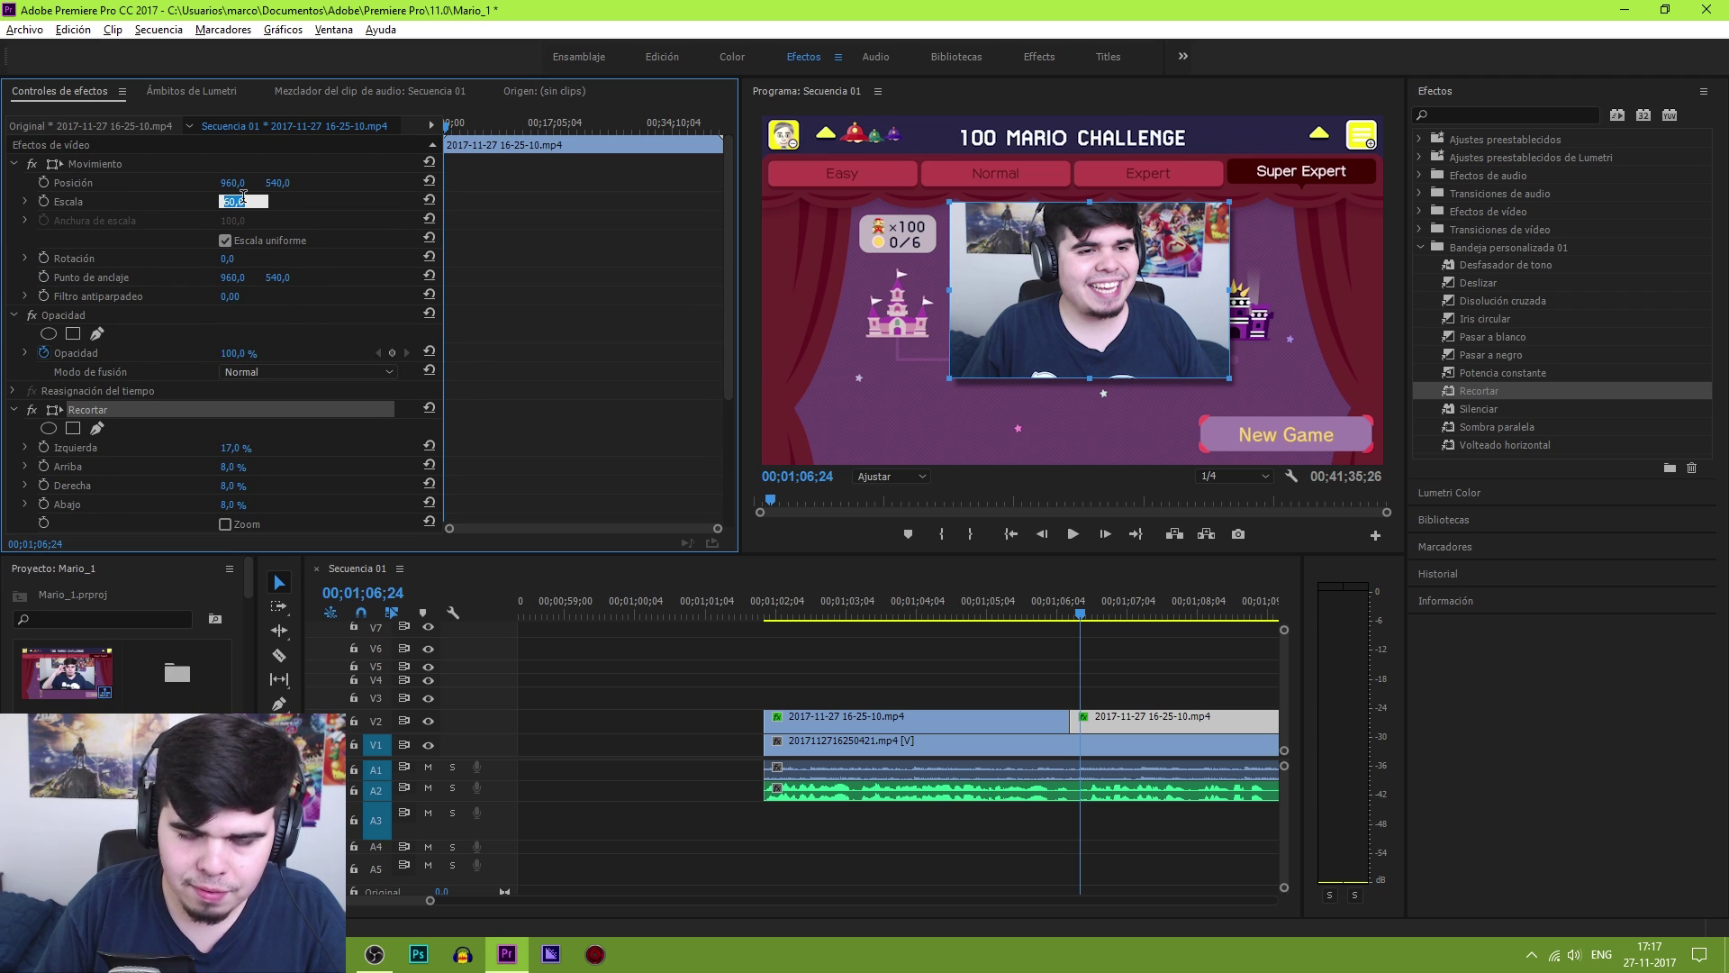
Try webcam scales of 40 and 35, then jump to a gameplay frame at 01;47;32
{"action": "type", "text": "40"}
{"action": "key", "text": "Return"}
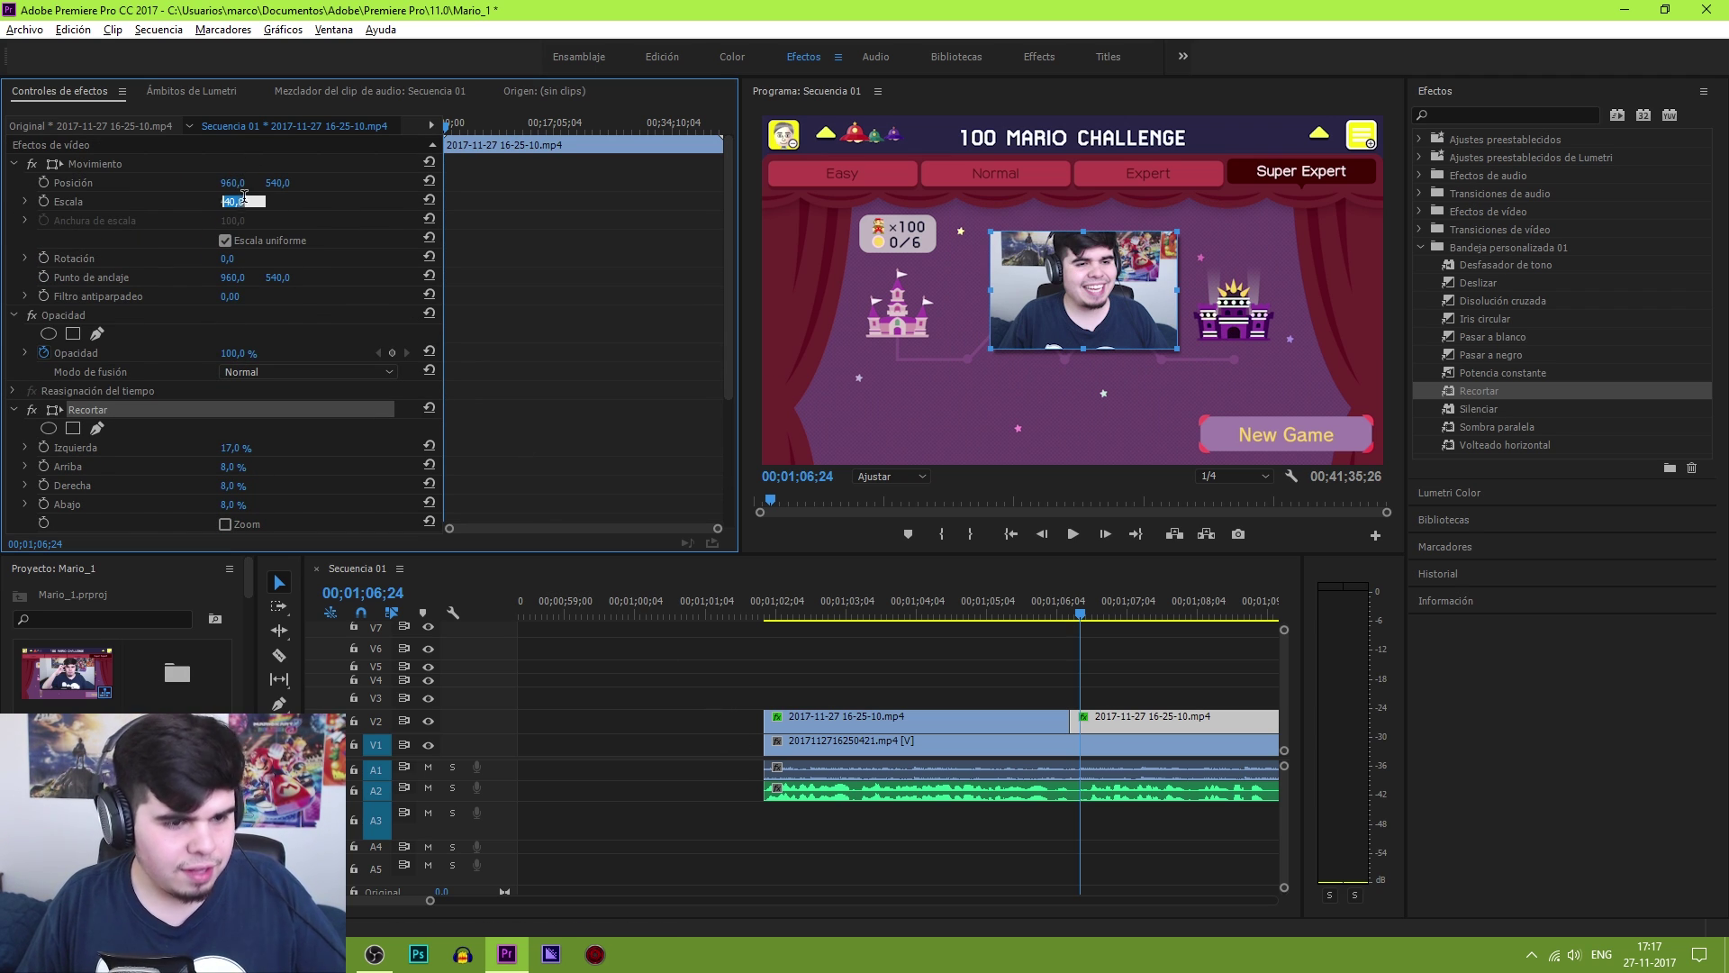
{"action": "type", "text": "35"}
{"action": "key", "text": "Return"}
{"action": "left_click_drag", "start_coordinate": [430, 900], "coordinate": [506, 914]}
{"action": "left_click", "coordinate": [1209, 610]}
Move the webcam to position 265, 266 in the top-left and settle on scale 34
{"action": "left_click_drag", "start_coordinate": [246, 183], "coordinate": [90, 183]}
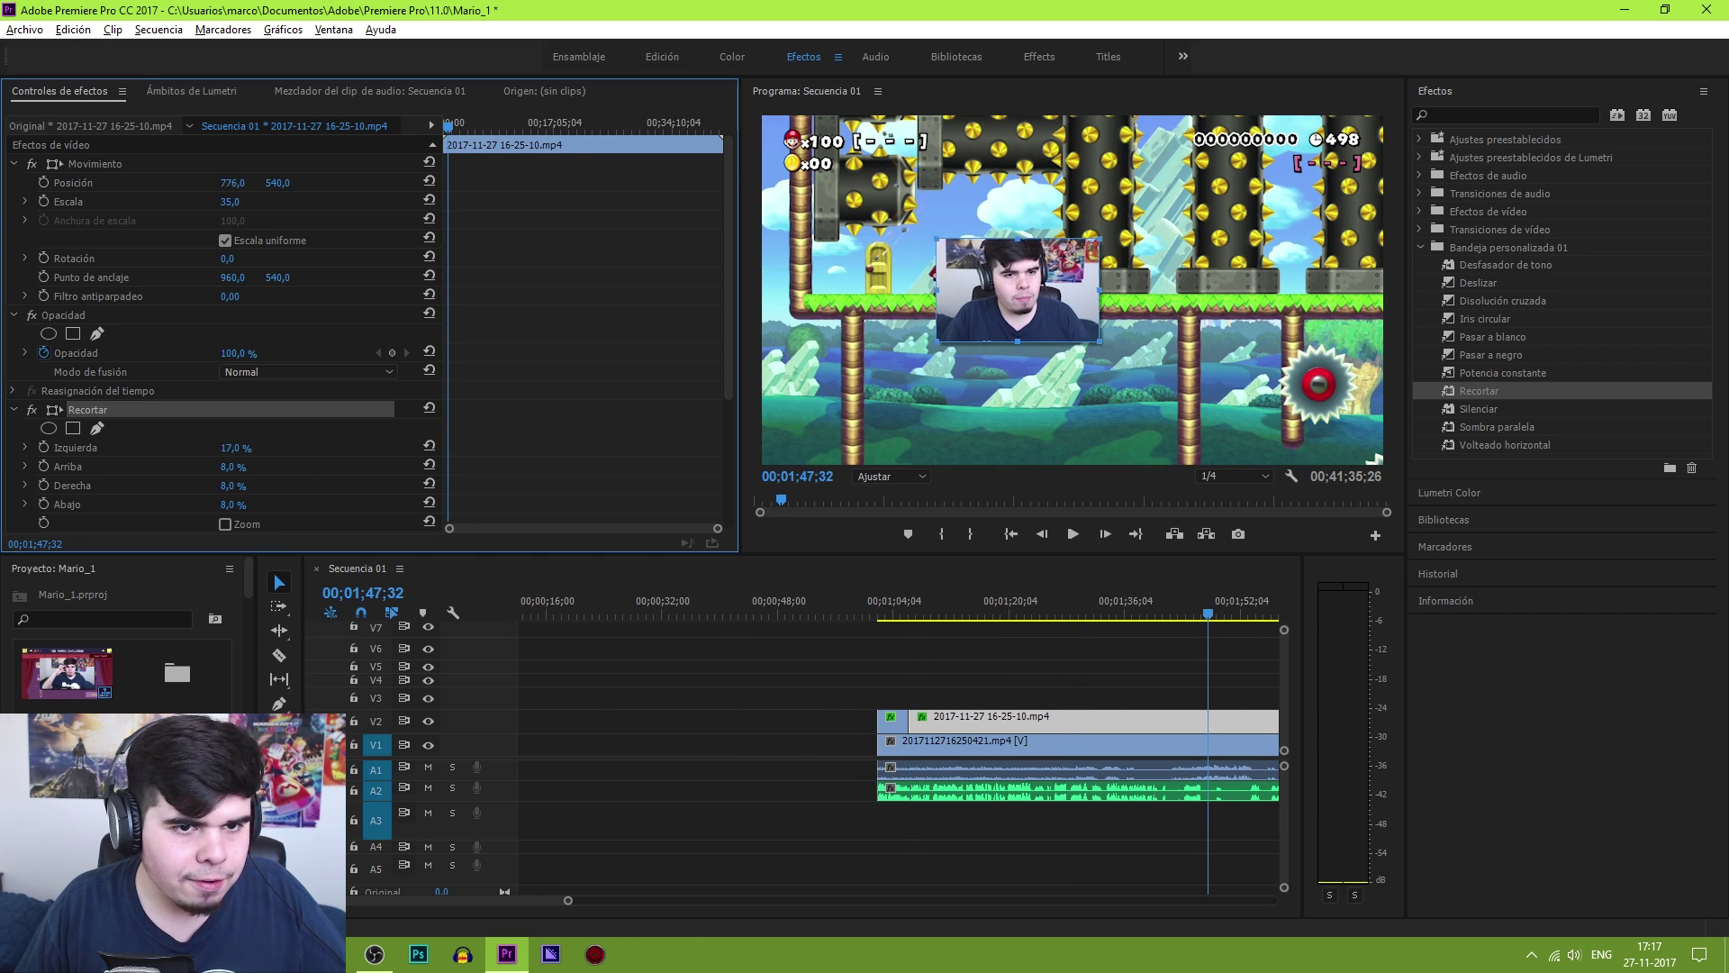
{"action": "left_click_drag", "start_coordinate": [298, 183], "coordinate": [237, 183]}
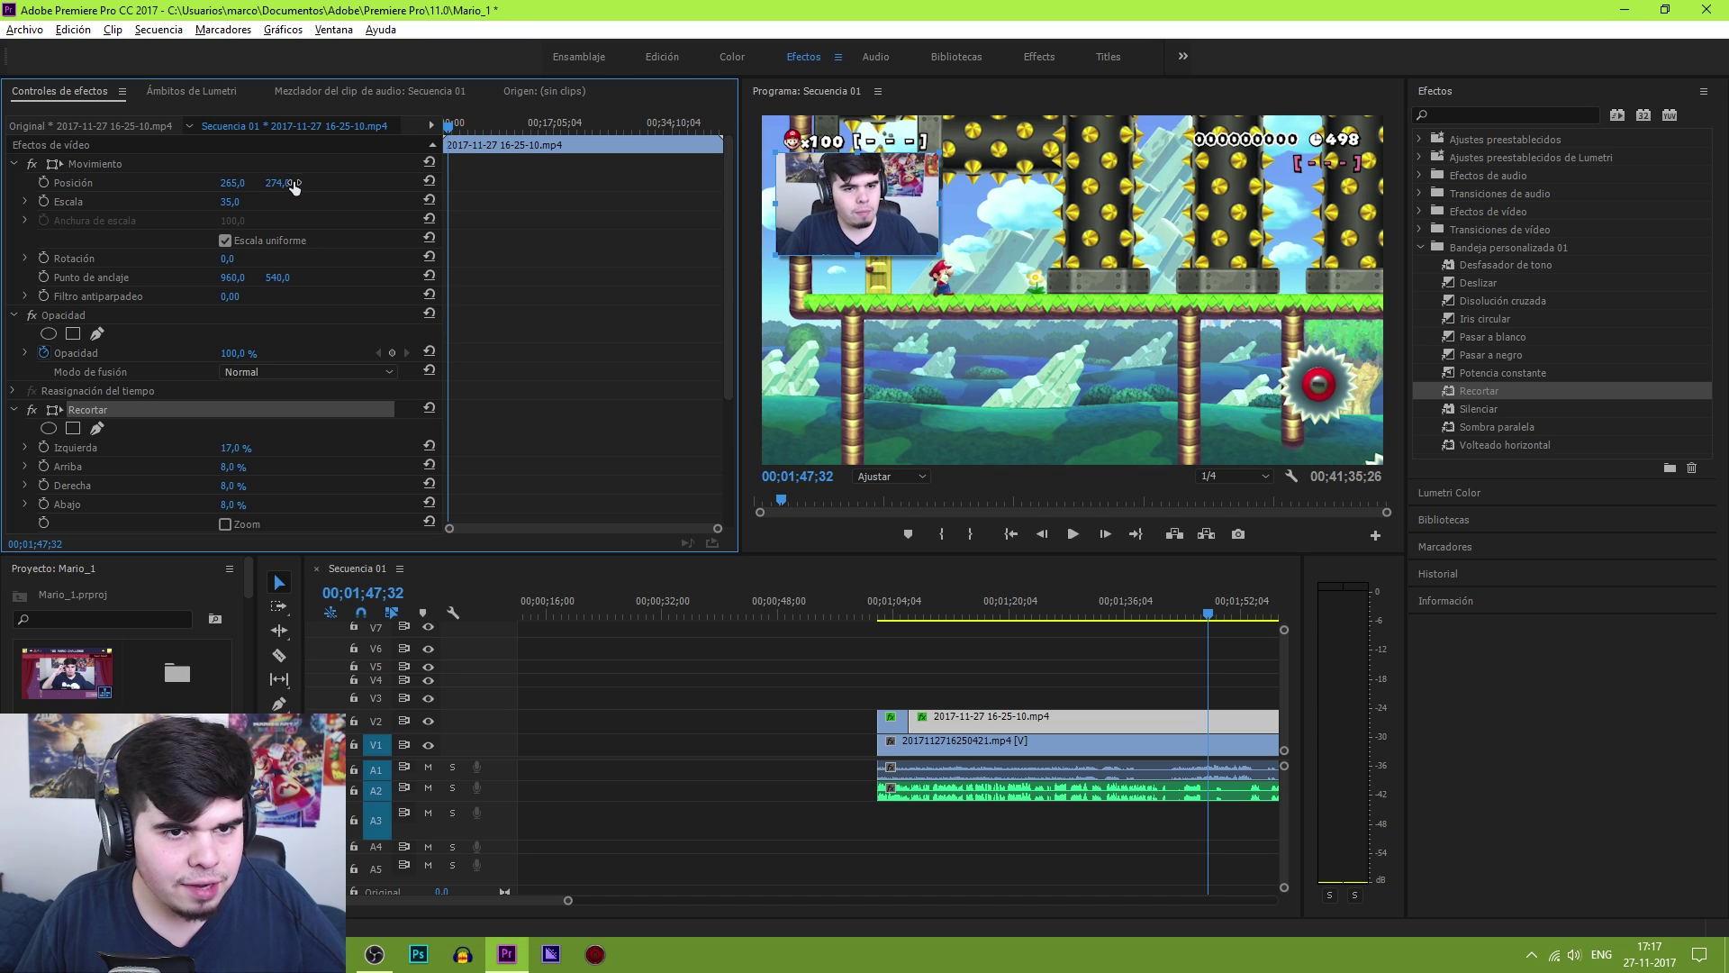
{"action": "type", "text": "34"}
{"action": "key", "text": "Return"}
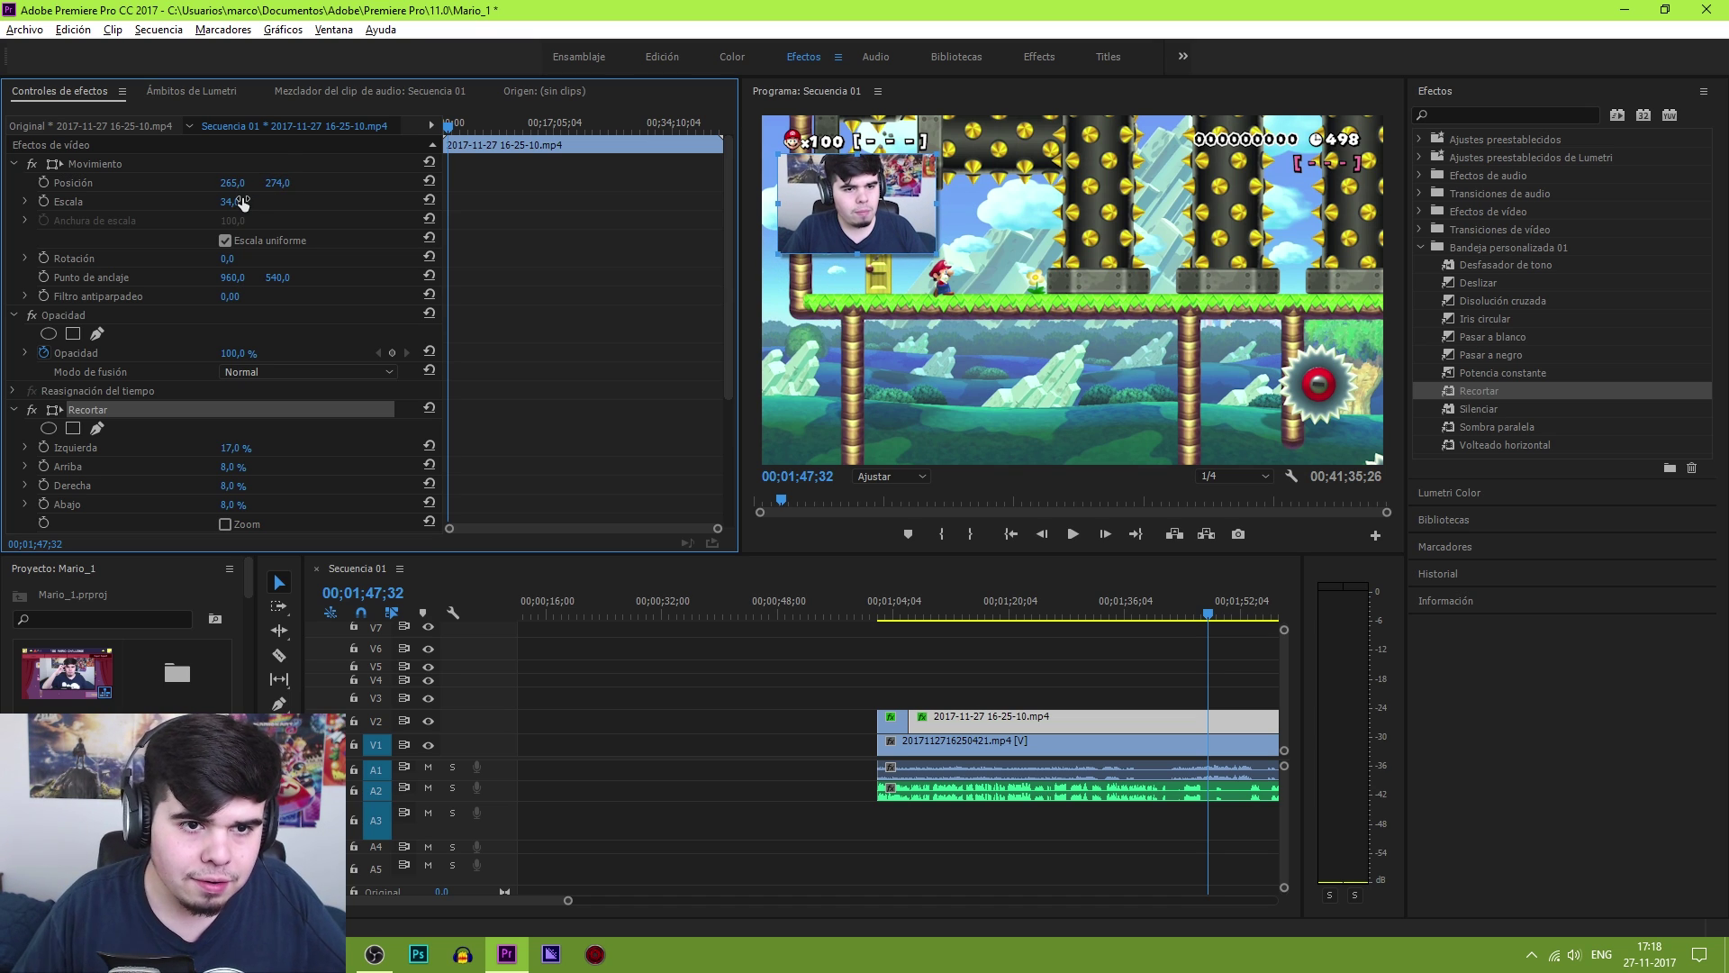
{"action": "left_click_drag", "start_coordinate": [279, 183], "coordinate": [272, 183]}
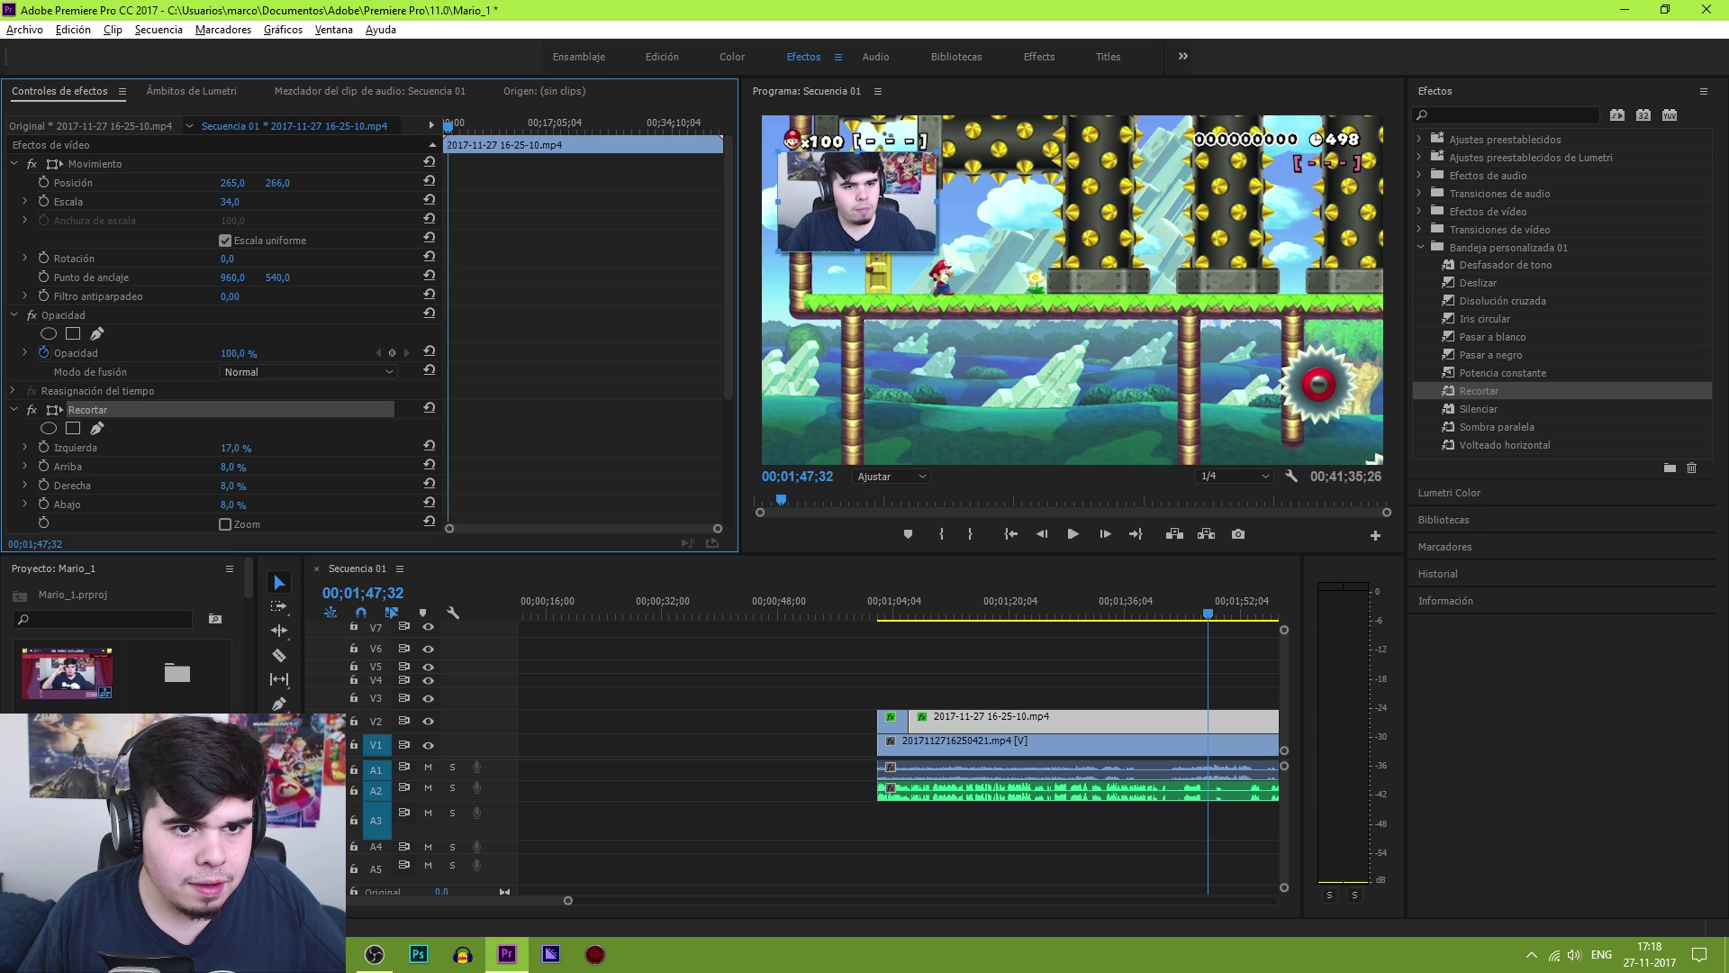
{"action": "left_click", "coordinate": [909, 616]}
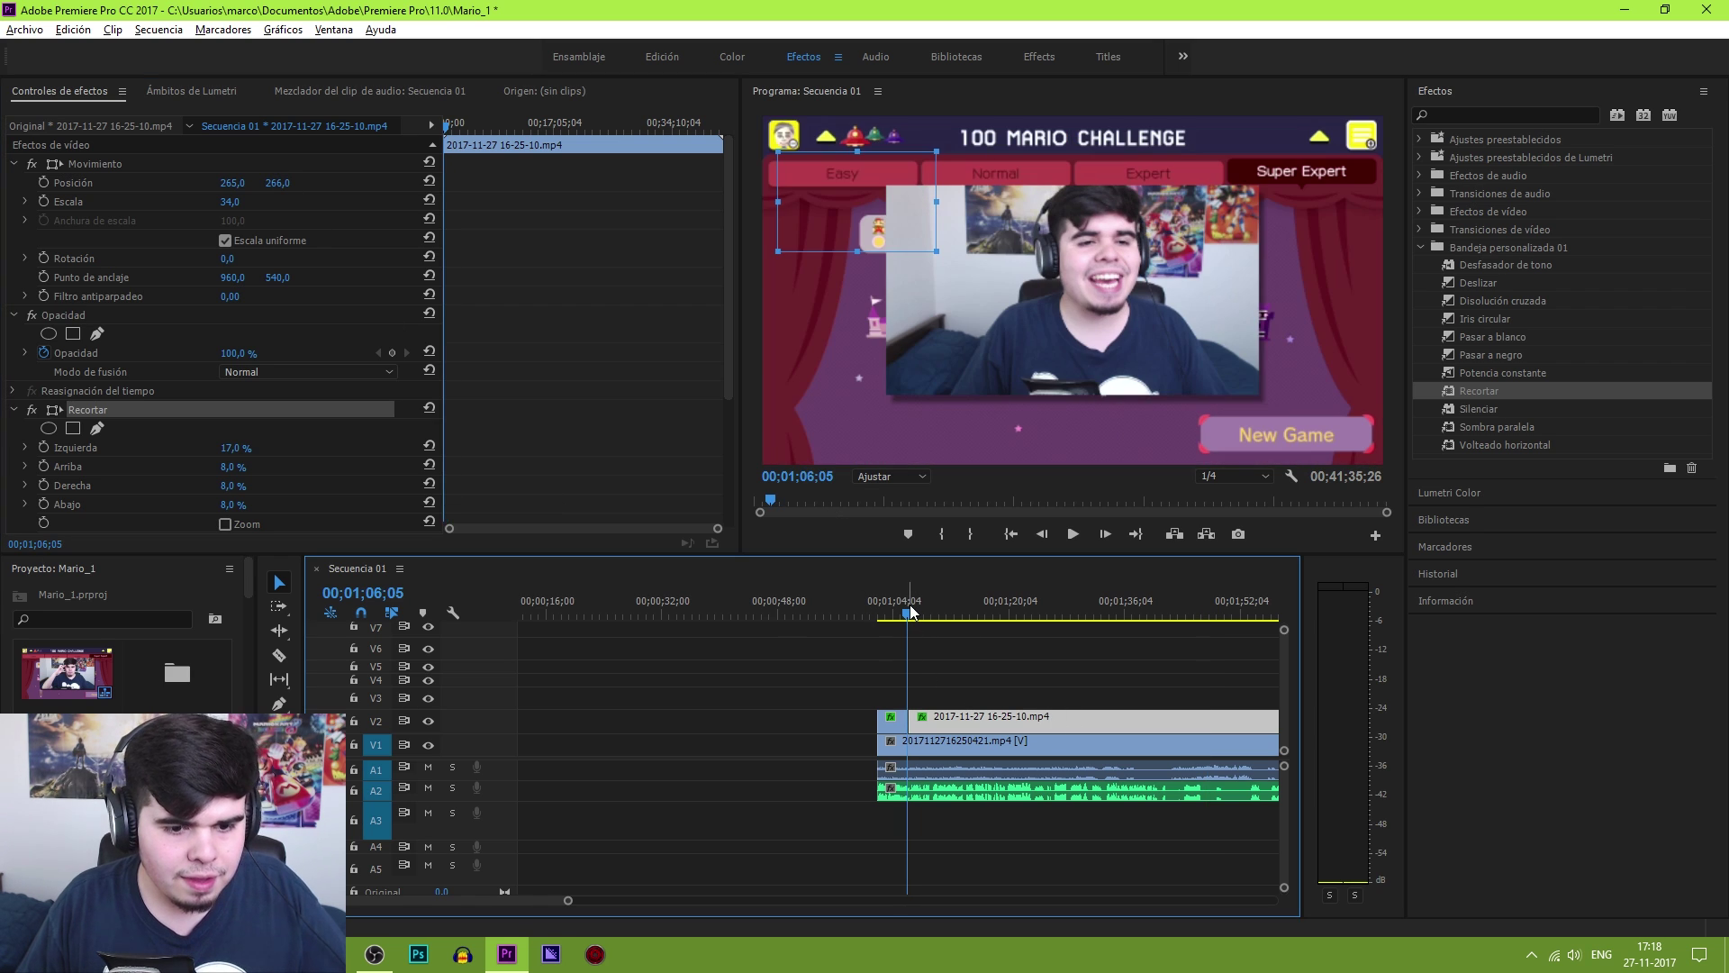
Play back from 01;05;37 and stop at 01;09;01
{"action": "scroll", "coordinate": [925, 679], "scroll_direction": "up", "scroll_amount": 2}
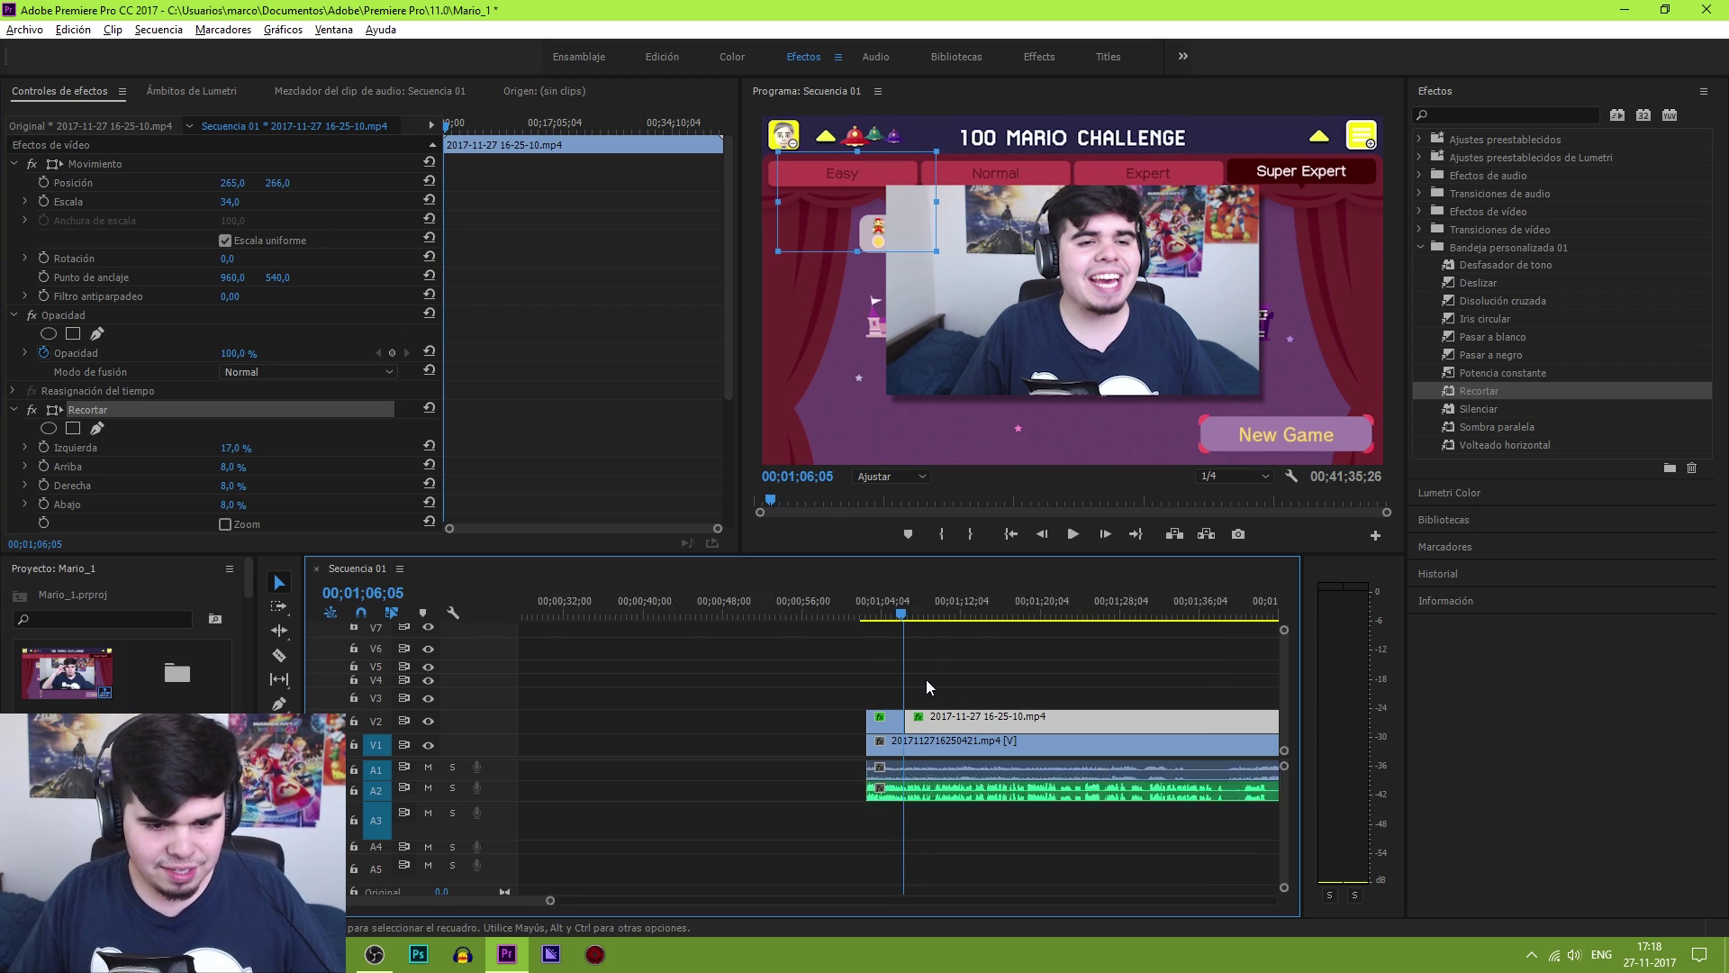
{"action": "scroll", "coordinate": [884, 679], "scroll_direction": "up", "scroll_amount": 3}
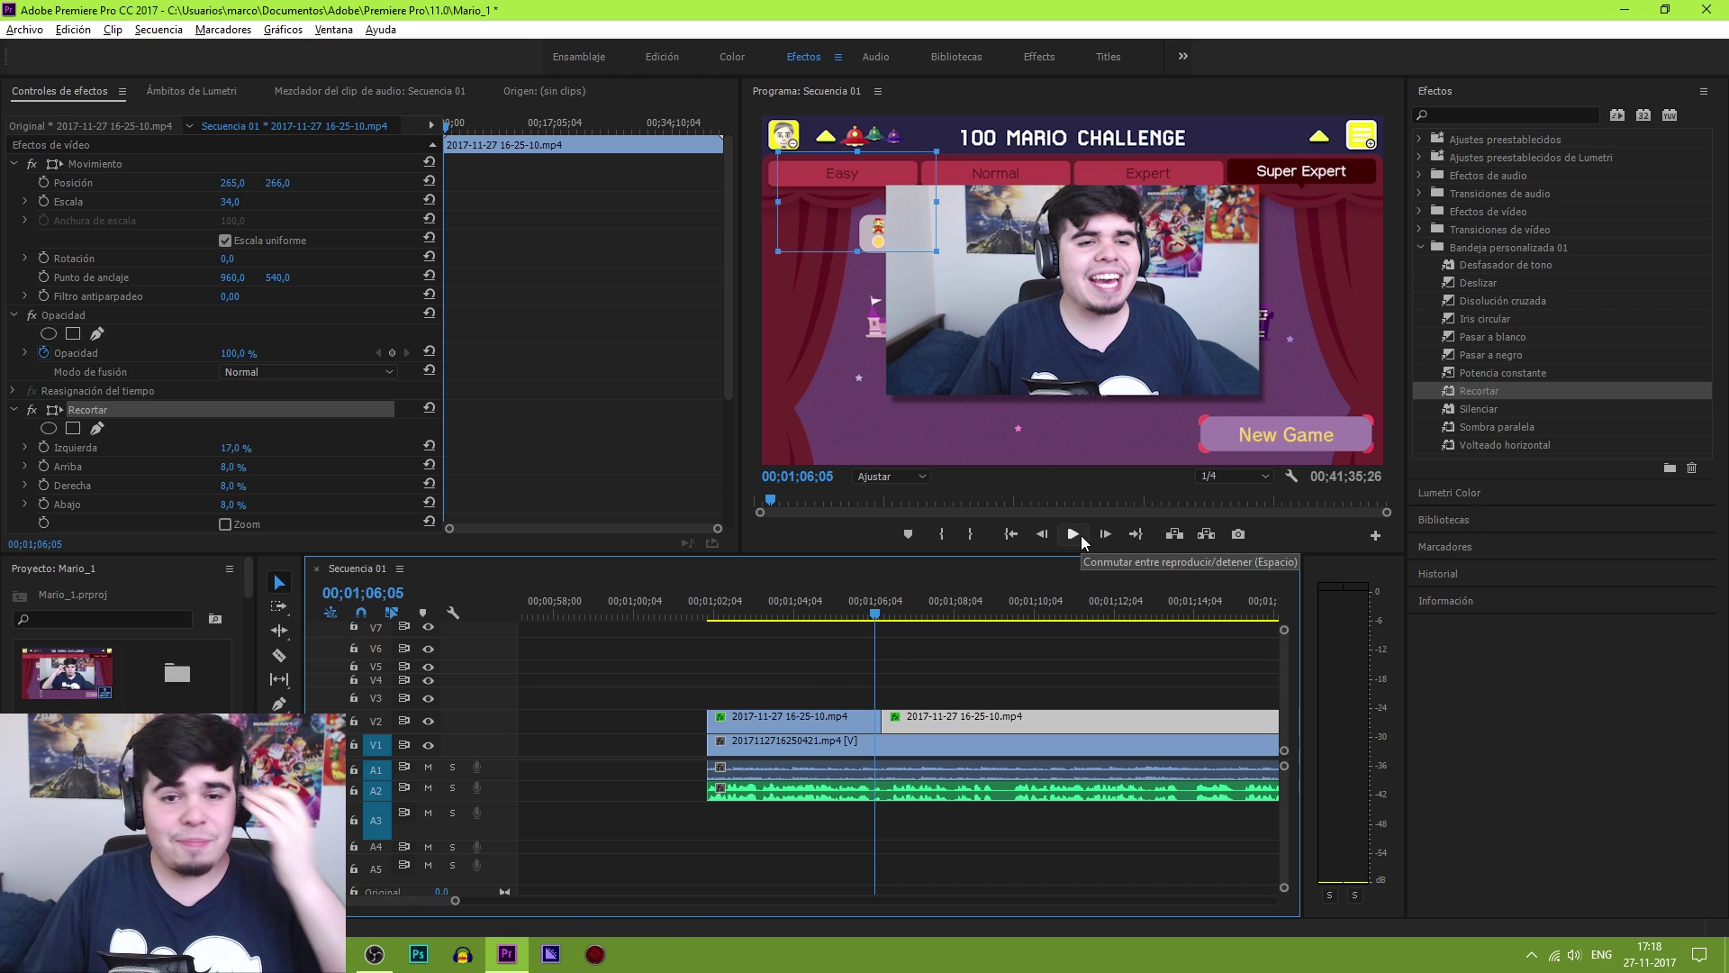
{"action": "left_click", "coordinate": [856, 613]}
{"action": "key", "text": "space"}
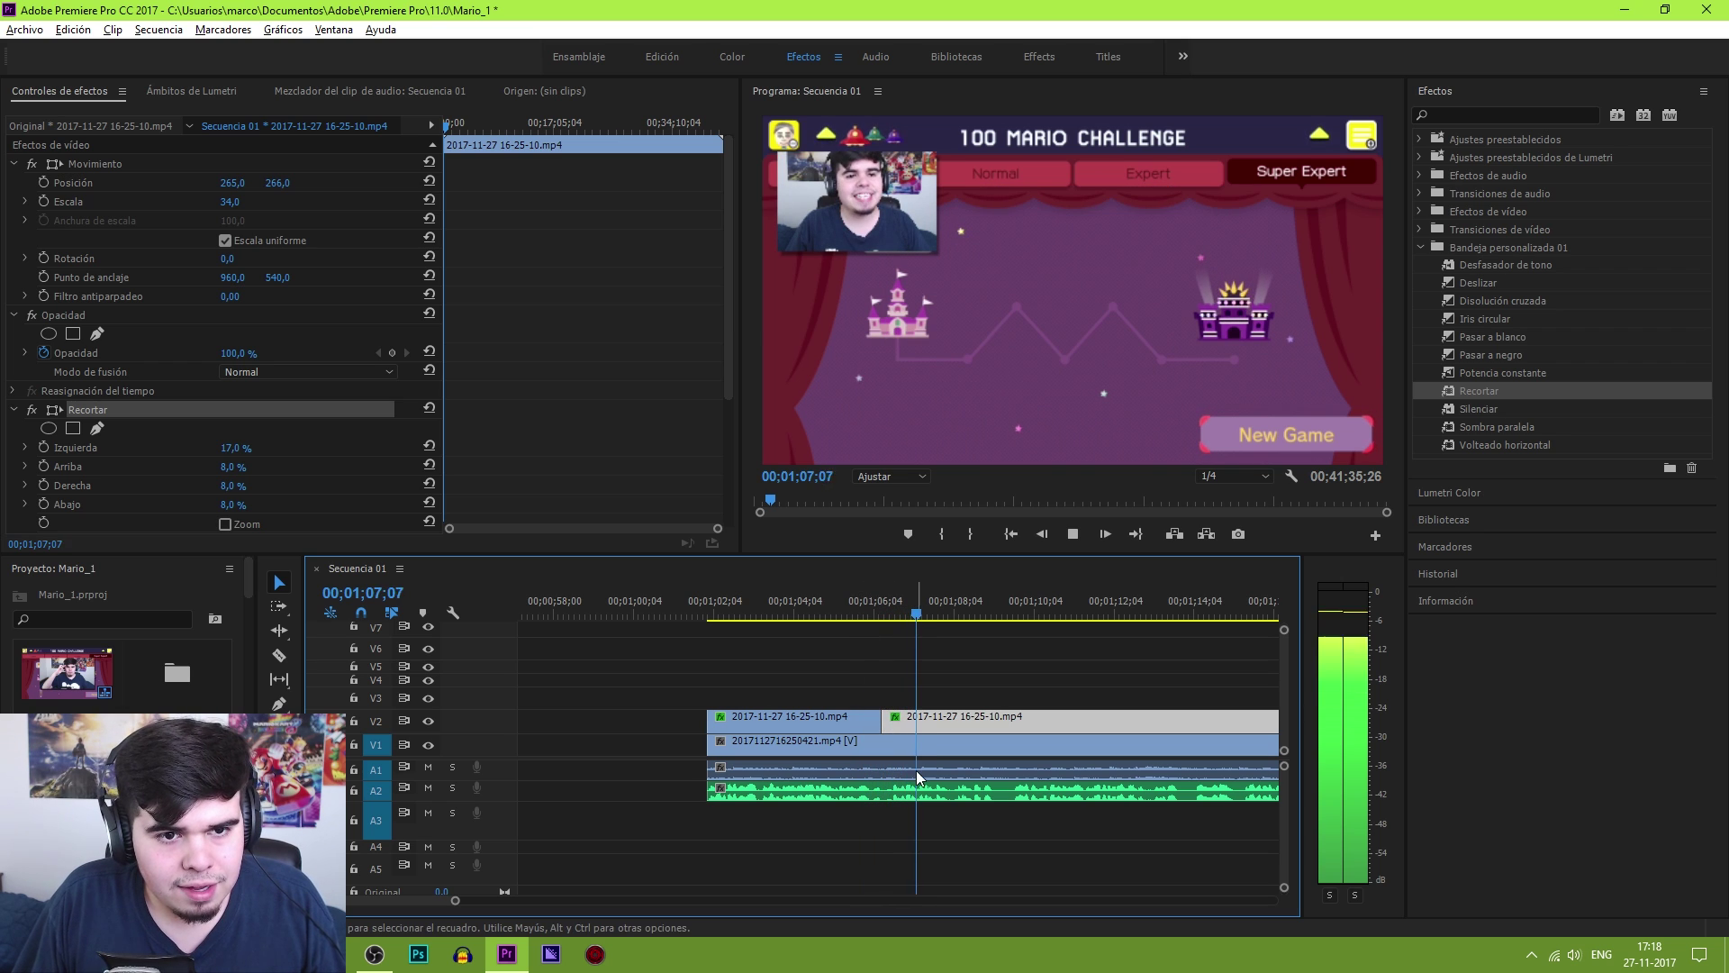
{"action": "key", "text": "space"}
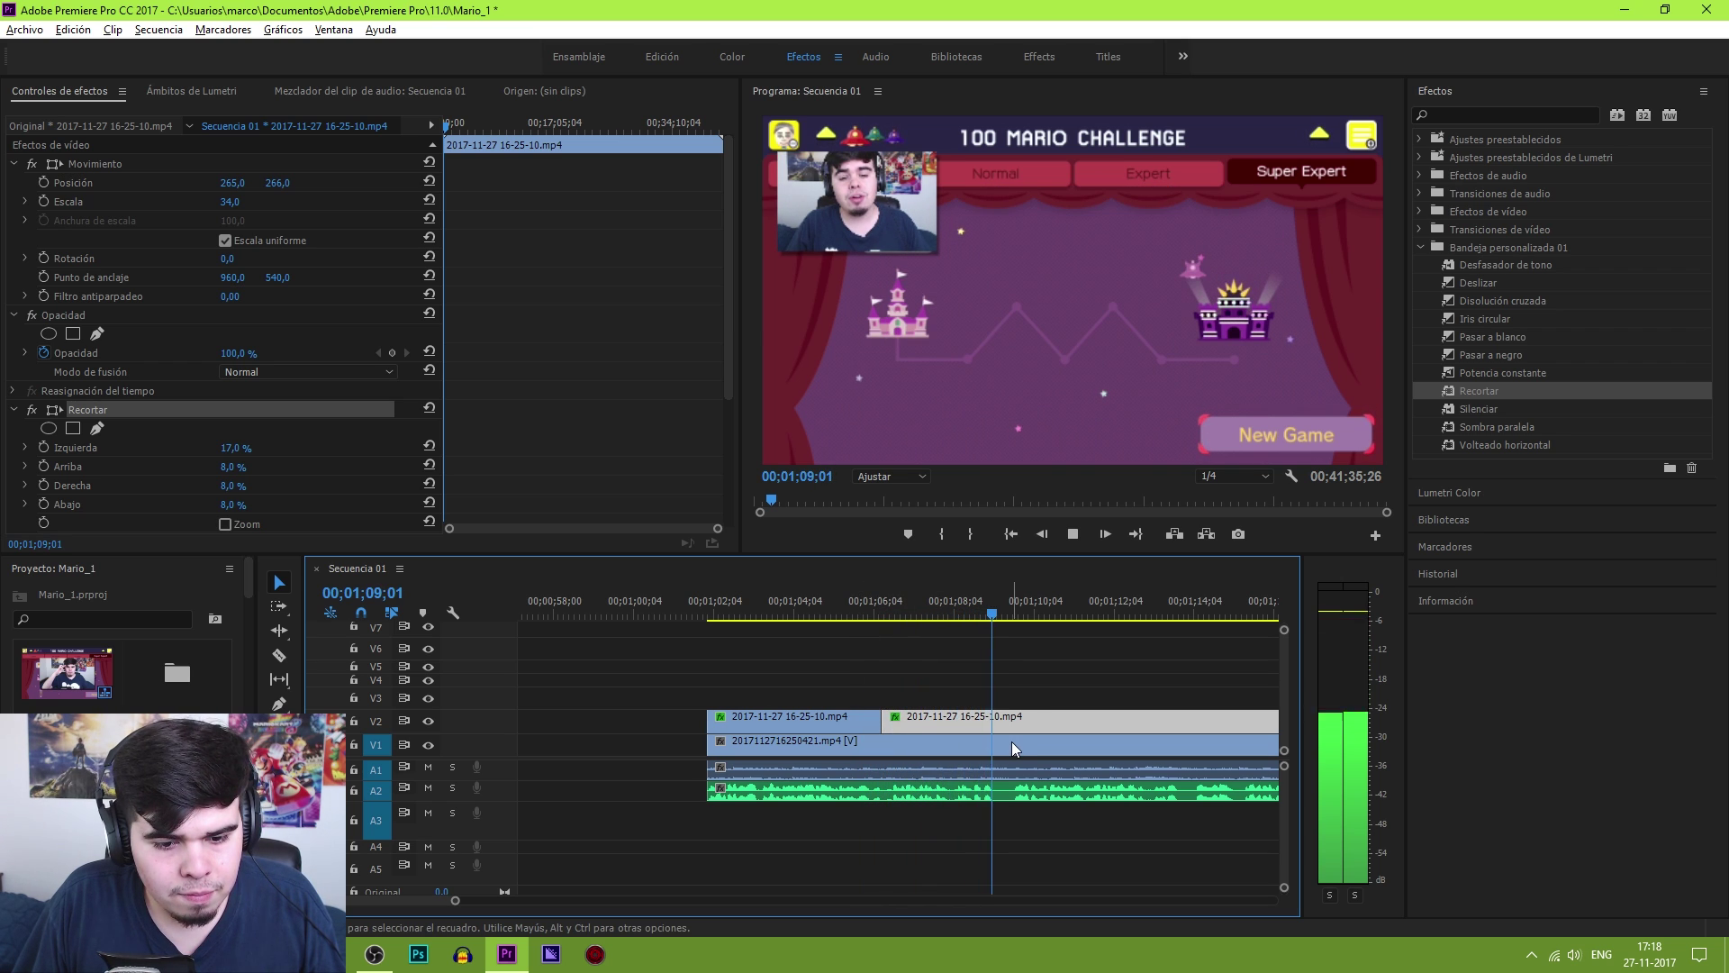
Cut the gameplay and webcam clips at 01;09;01 and shift the later clips left
{"action": "key", "text": "="}
{"action": "key", "text": "="}
{"action": "key", "text": "c"}
{"action": "left_click", "coordinate": [916, 747]}
{"action": "left_click", "coordinate": [918, 720]}
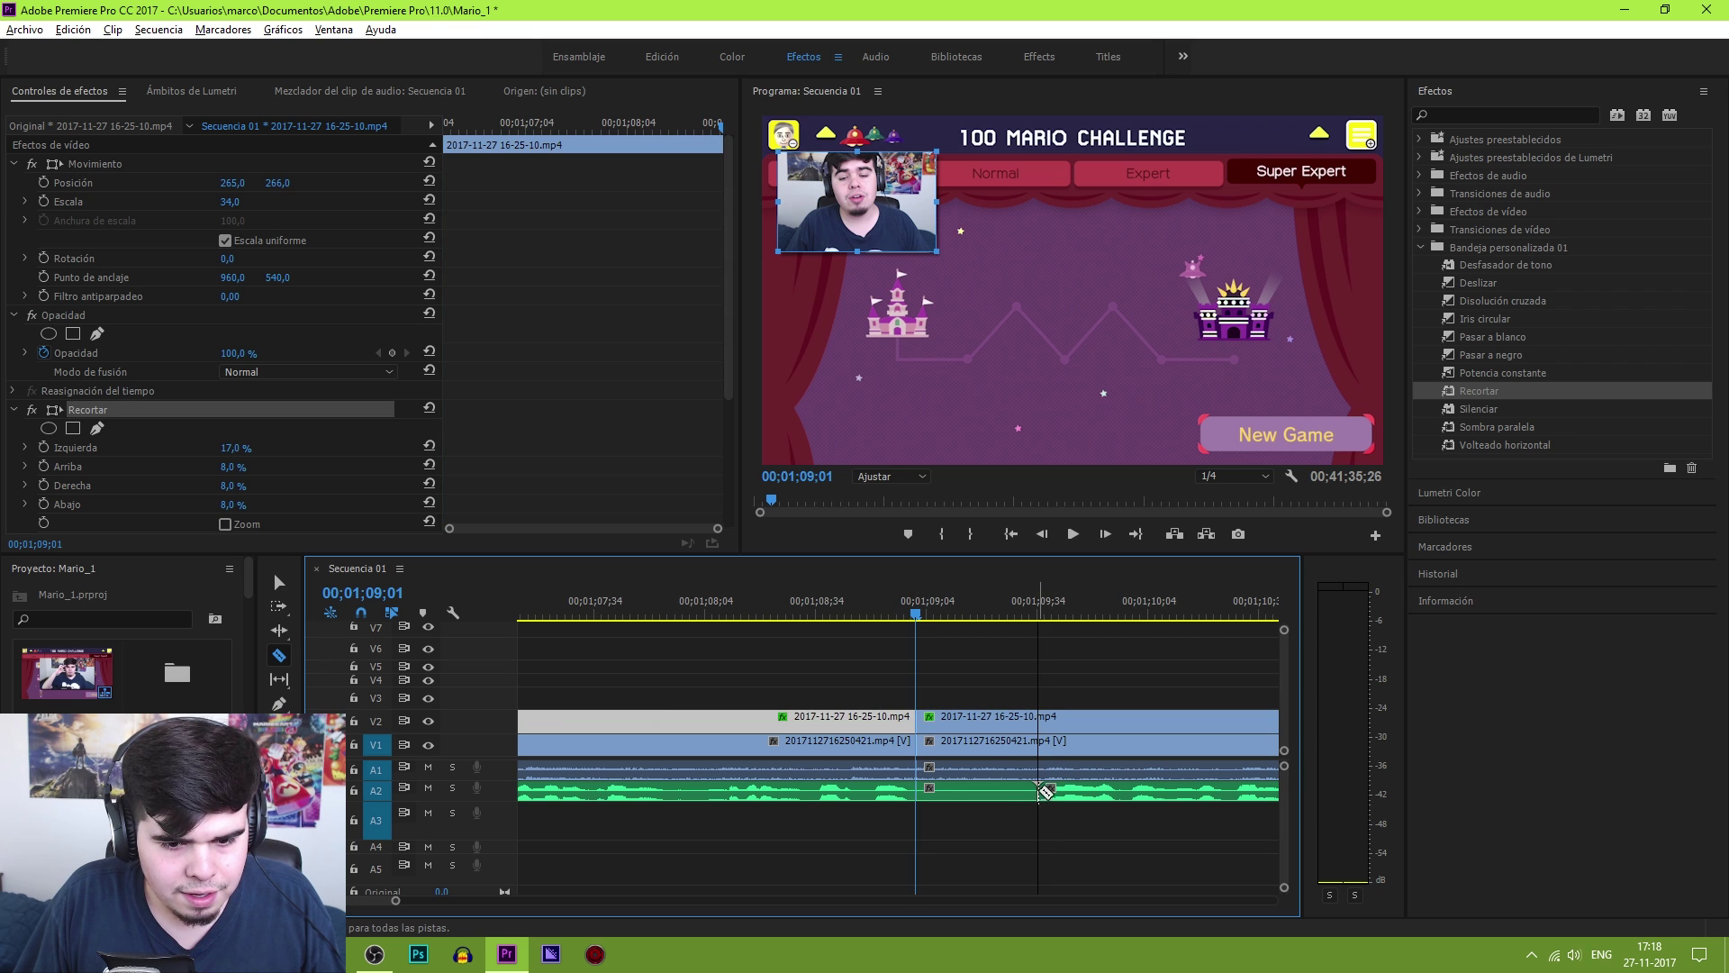
{"action": "key", "text": "ctrl+z"}
{"action": "key", "text": "v"}
{"action": "left_click_drag", "start_coordinate": [1081, 824], "coordinate": [943, 721]}
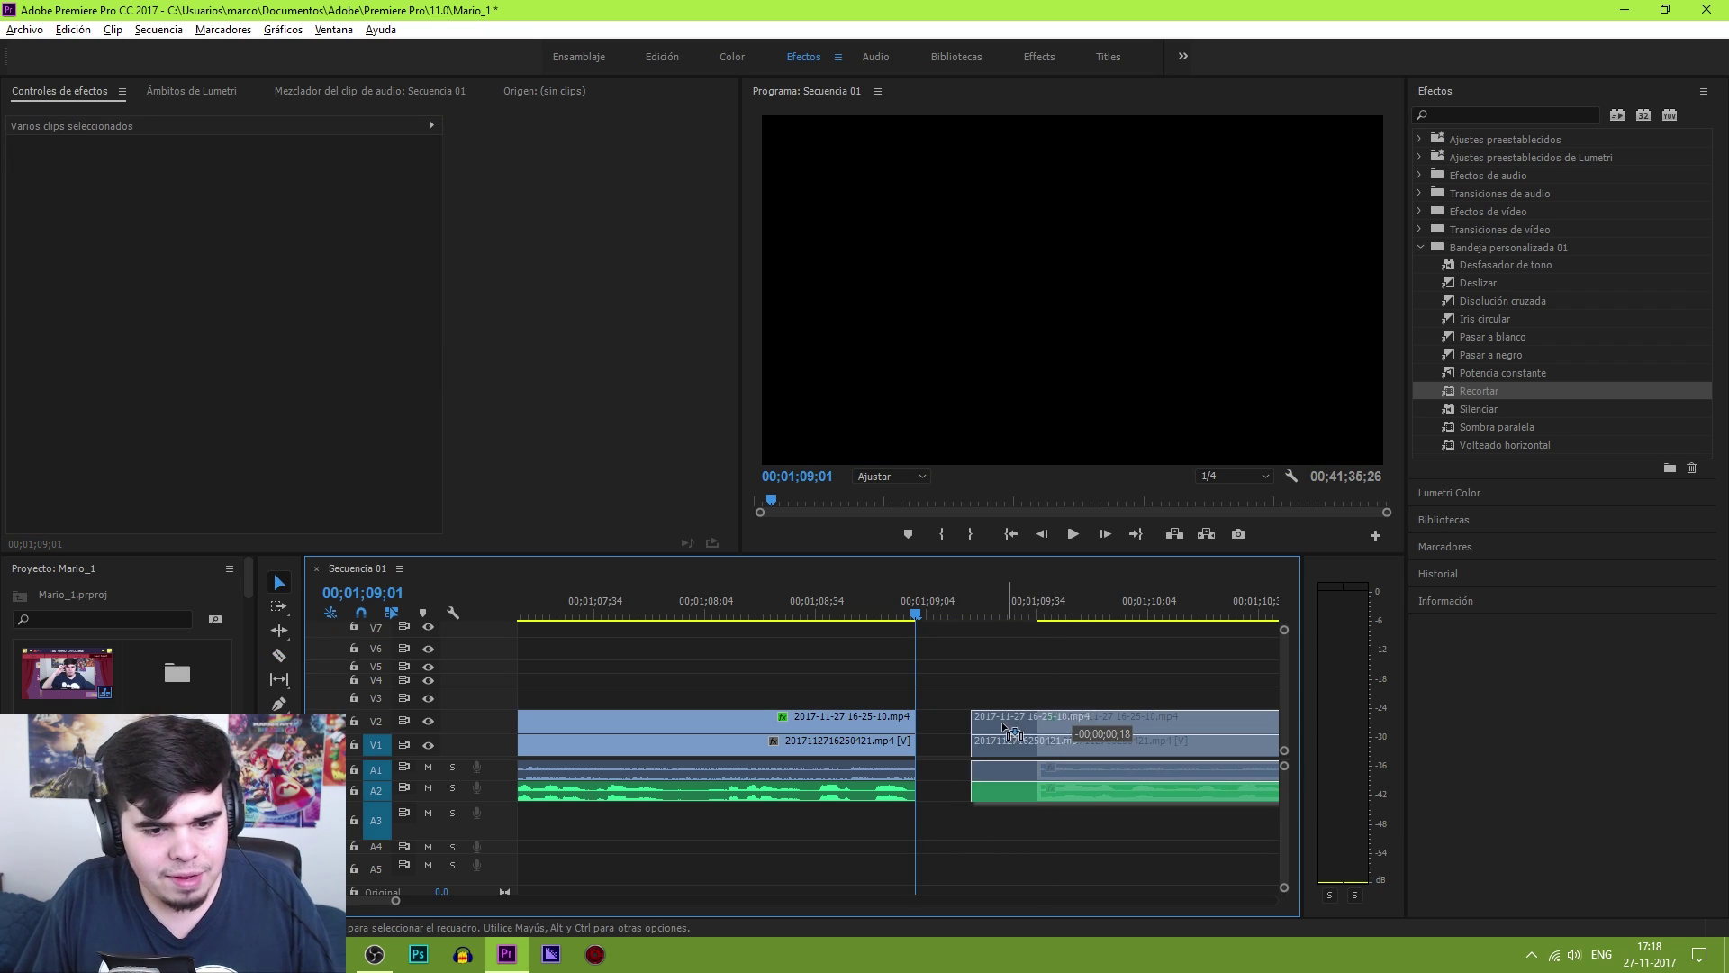
Play back past the cut to review the shifted clips
{"action": "key", "text": "space"}
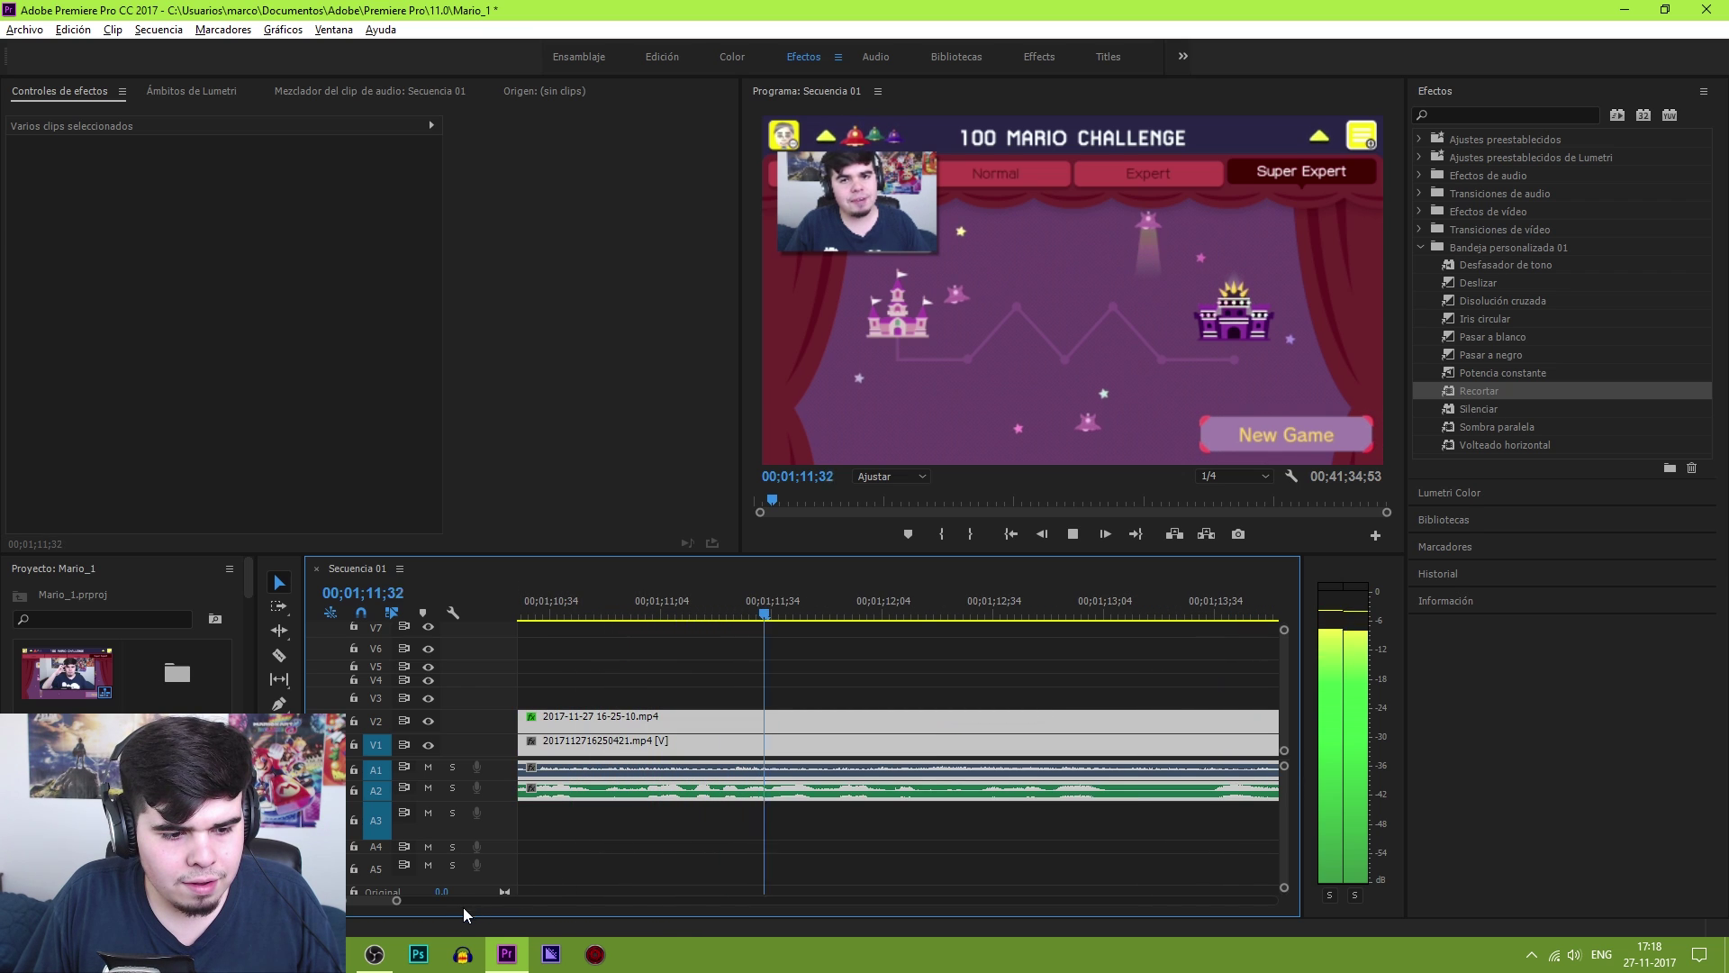
{"action": "key", "text": "space"}
{"action": "left_click_drag", "start_coordinate": [400, 905], "coordinate": [465, 904]}
{"action": "left_click", "coordinate": [744, 749]}
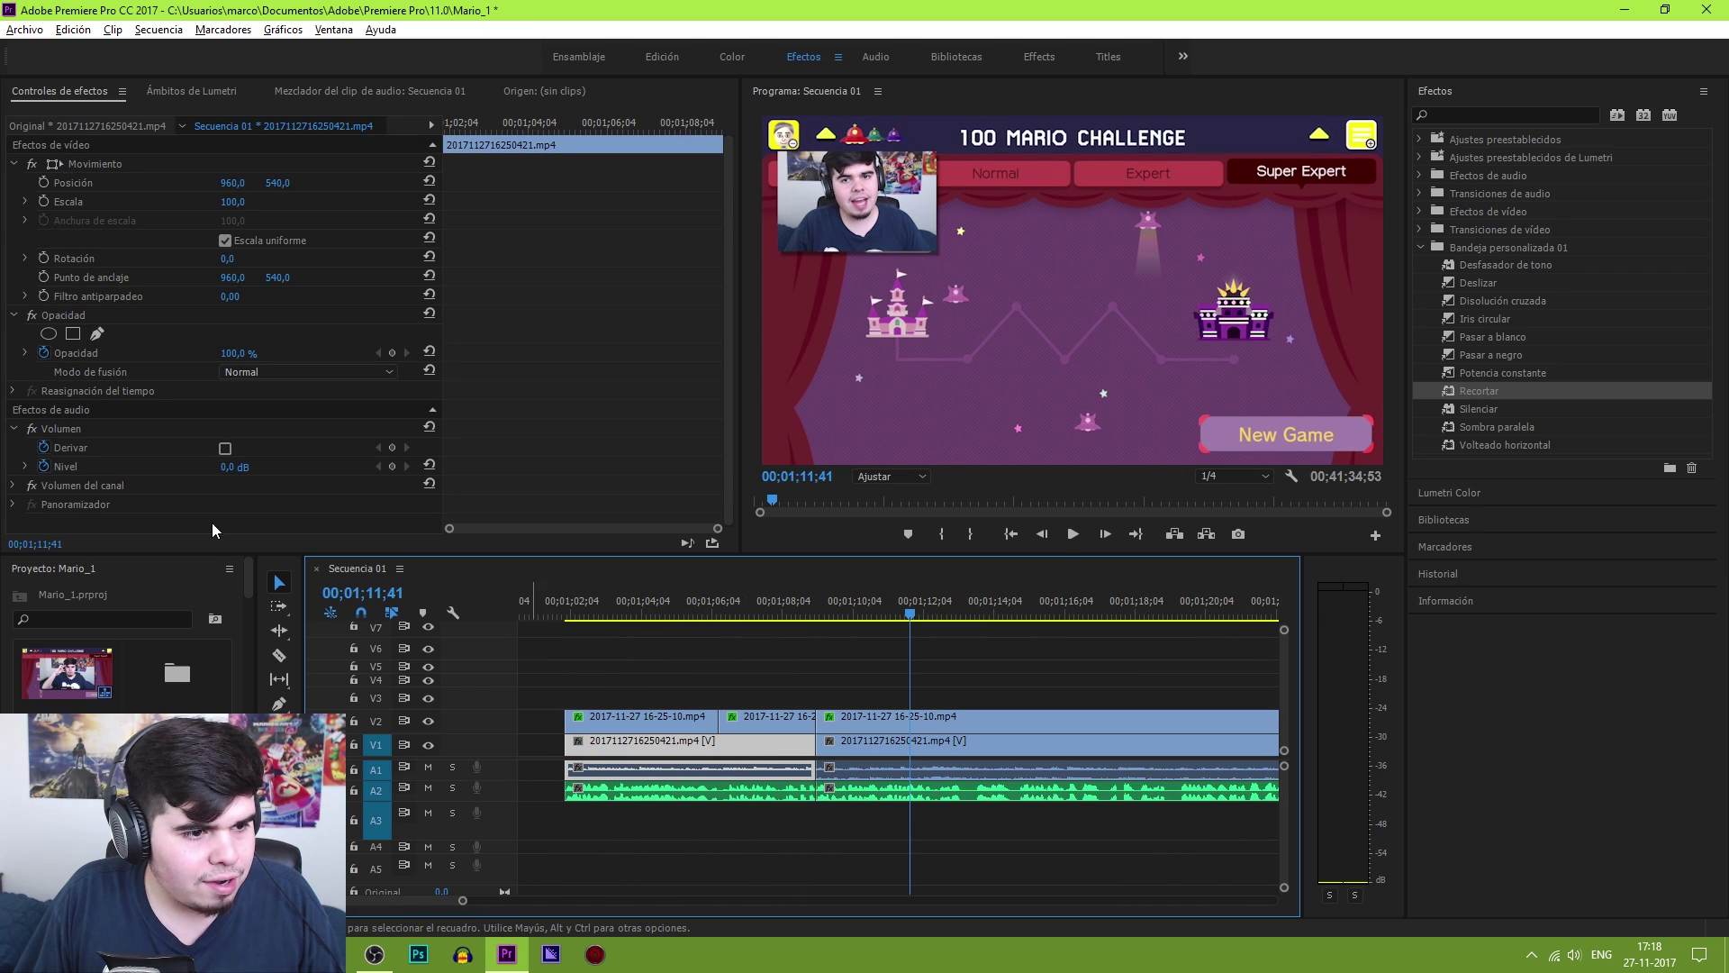
Set both gameplay clips' audio level to -3 dB and play back from 01;08;09 to check
{"action": "left_click", "coordinate": [234, 467]}
{"action": "type", "text": "-3"}
{"action": "key", "text": "Return"}
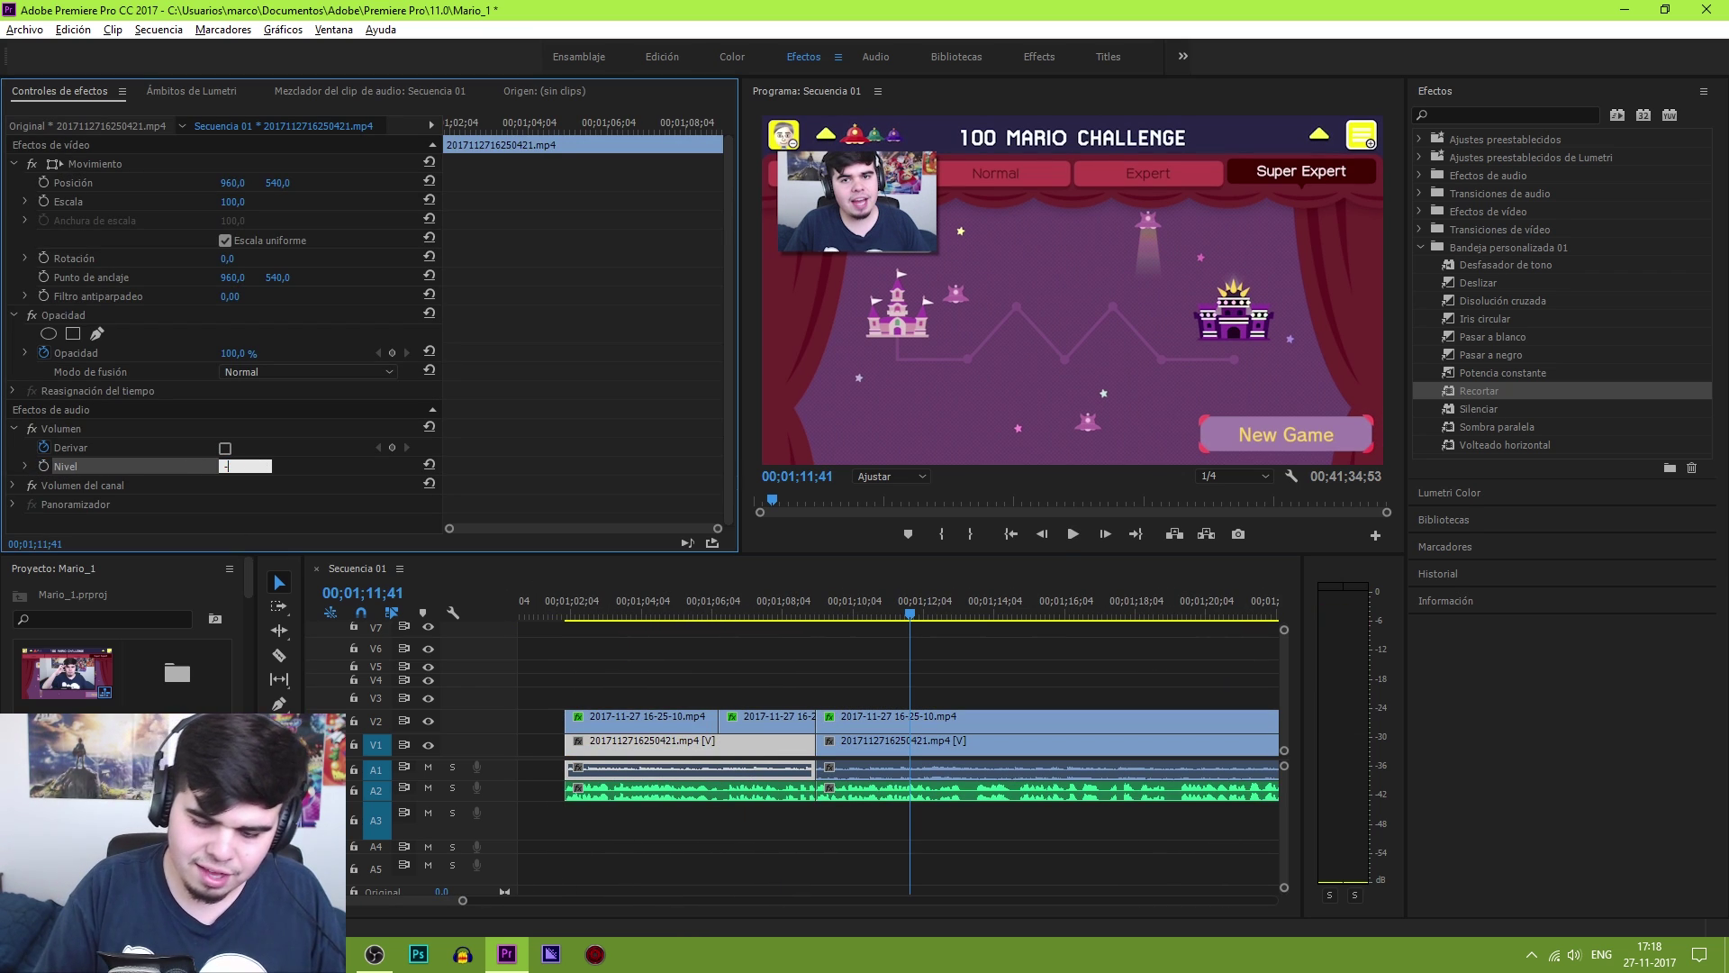
{"action": "left_click", "coordinate": [981, 750]}
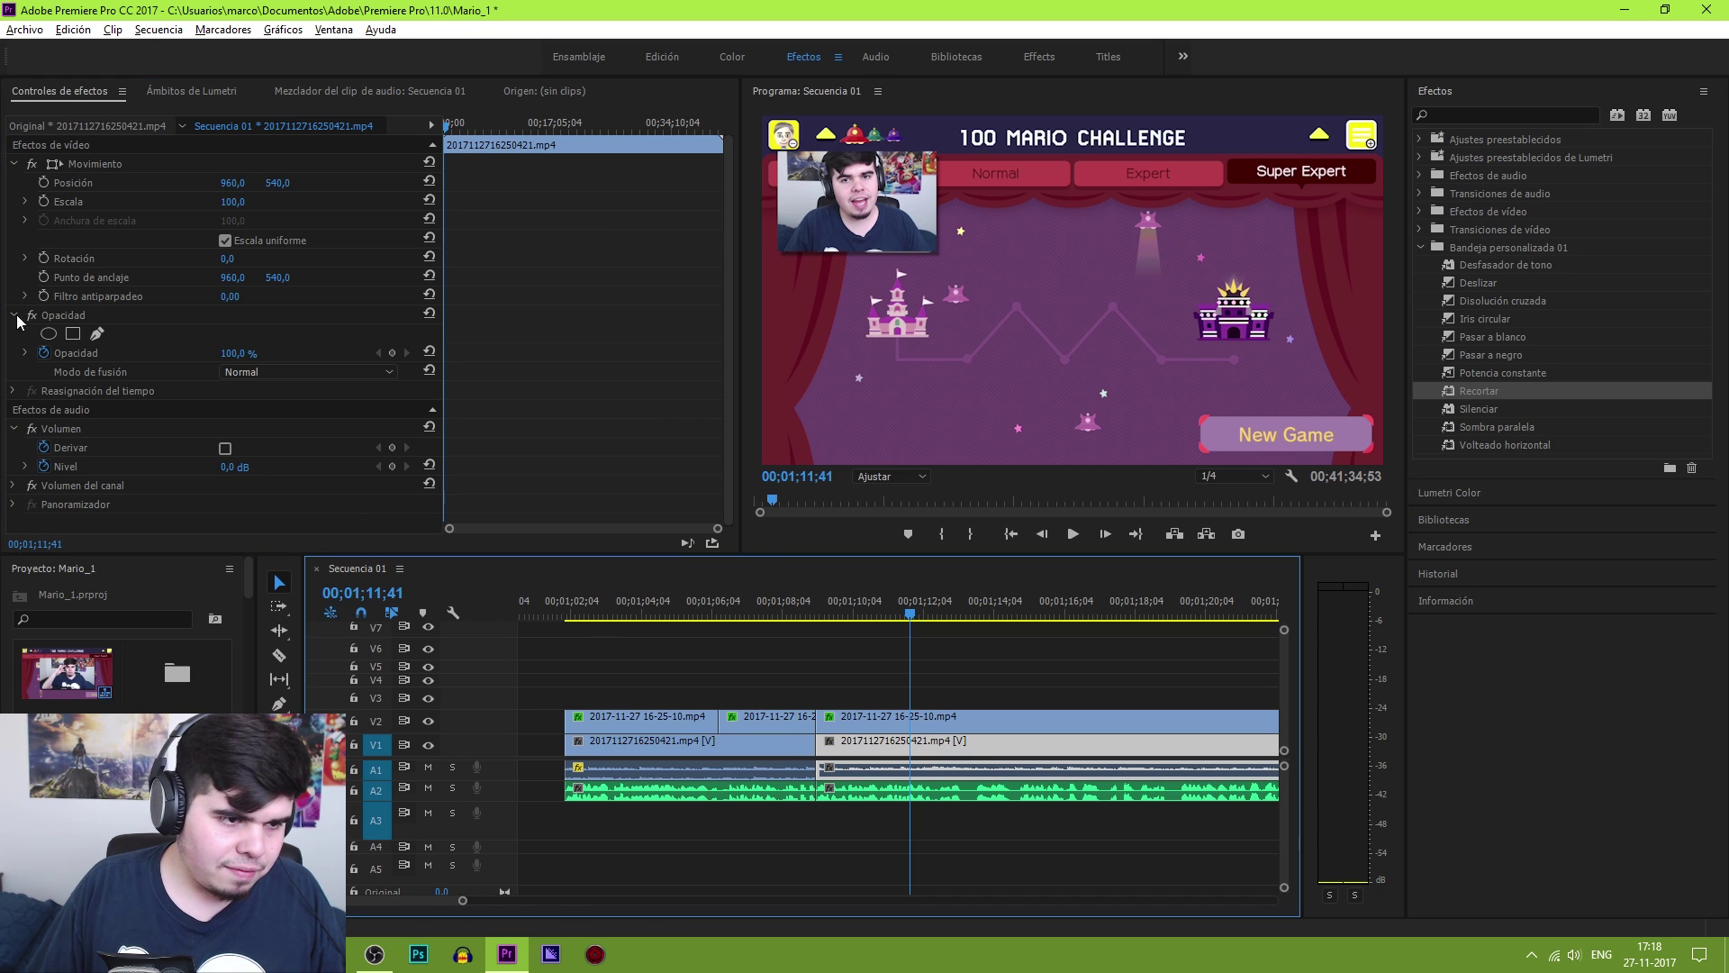
{"action": "left_click", "coordinate": [64, 467]}
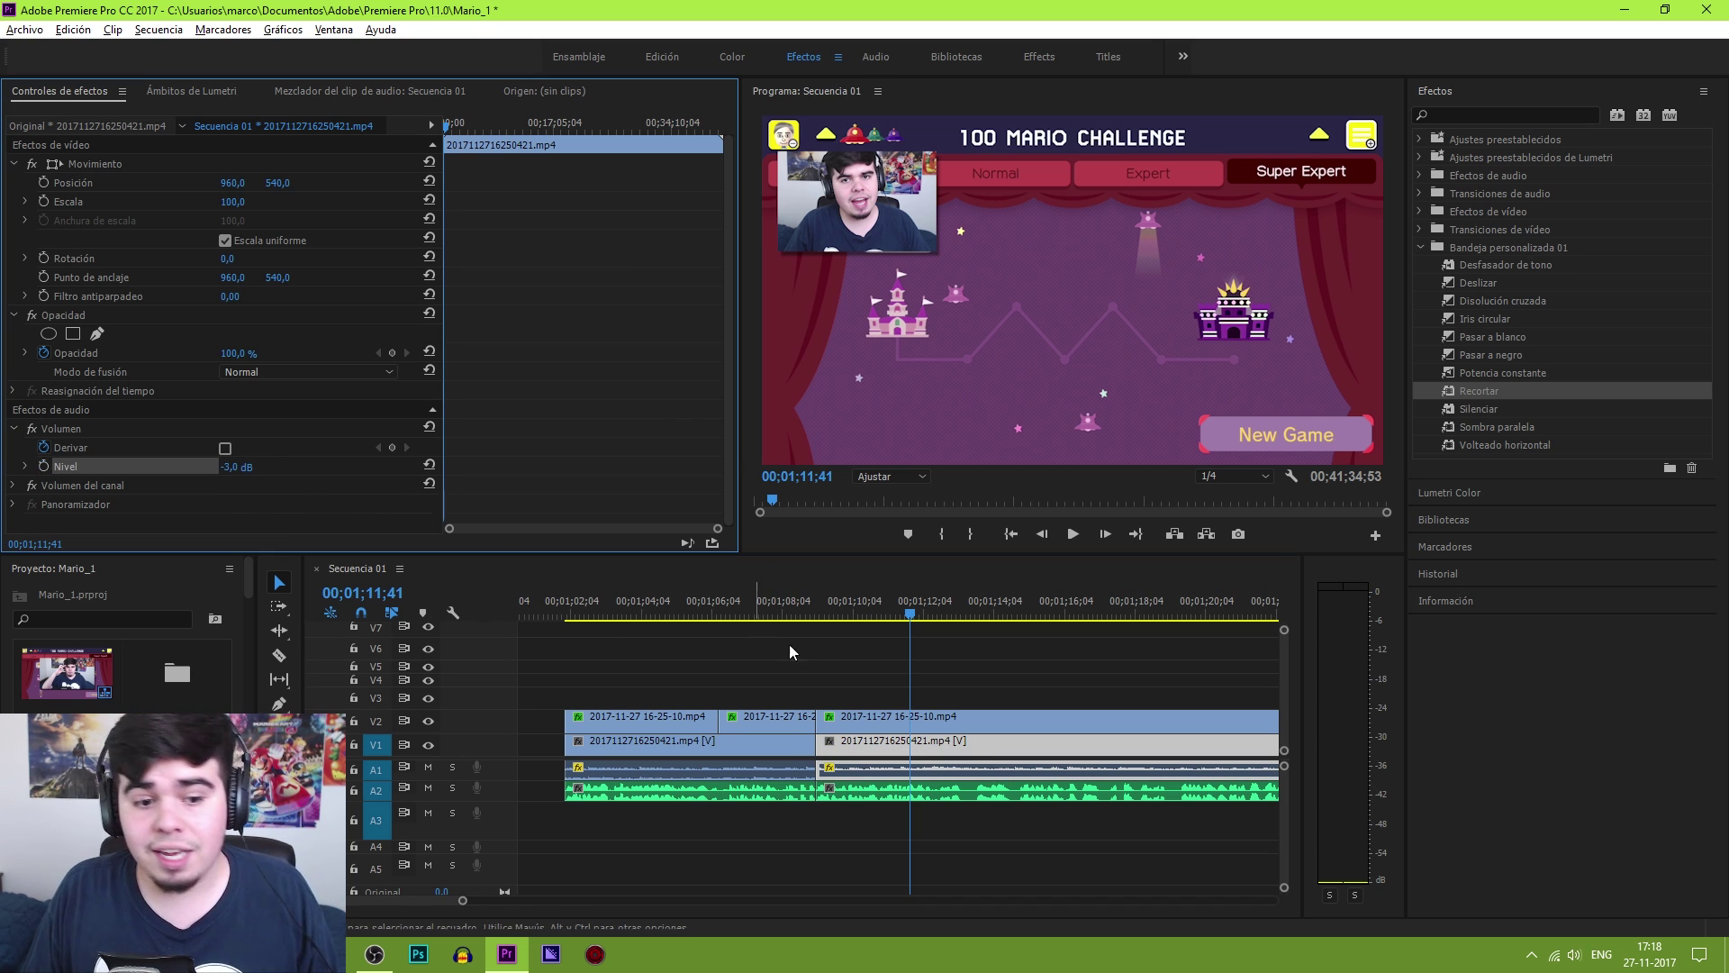
{"action": "left_click", "coordinate": [787, 615]}
{"action": "key", "text": "space"}
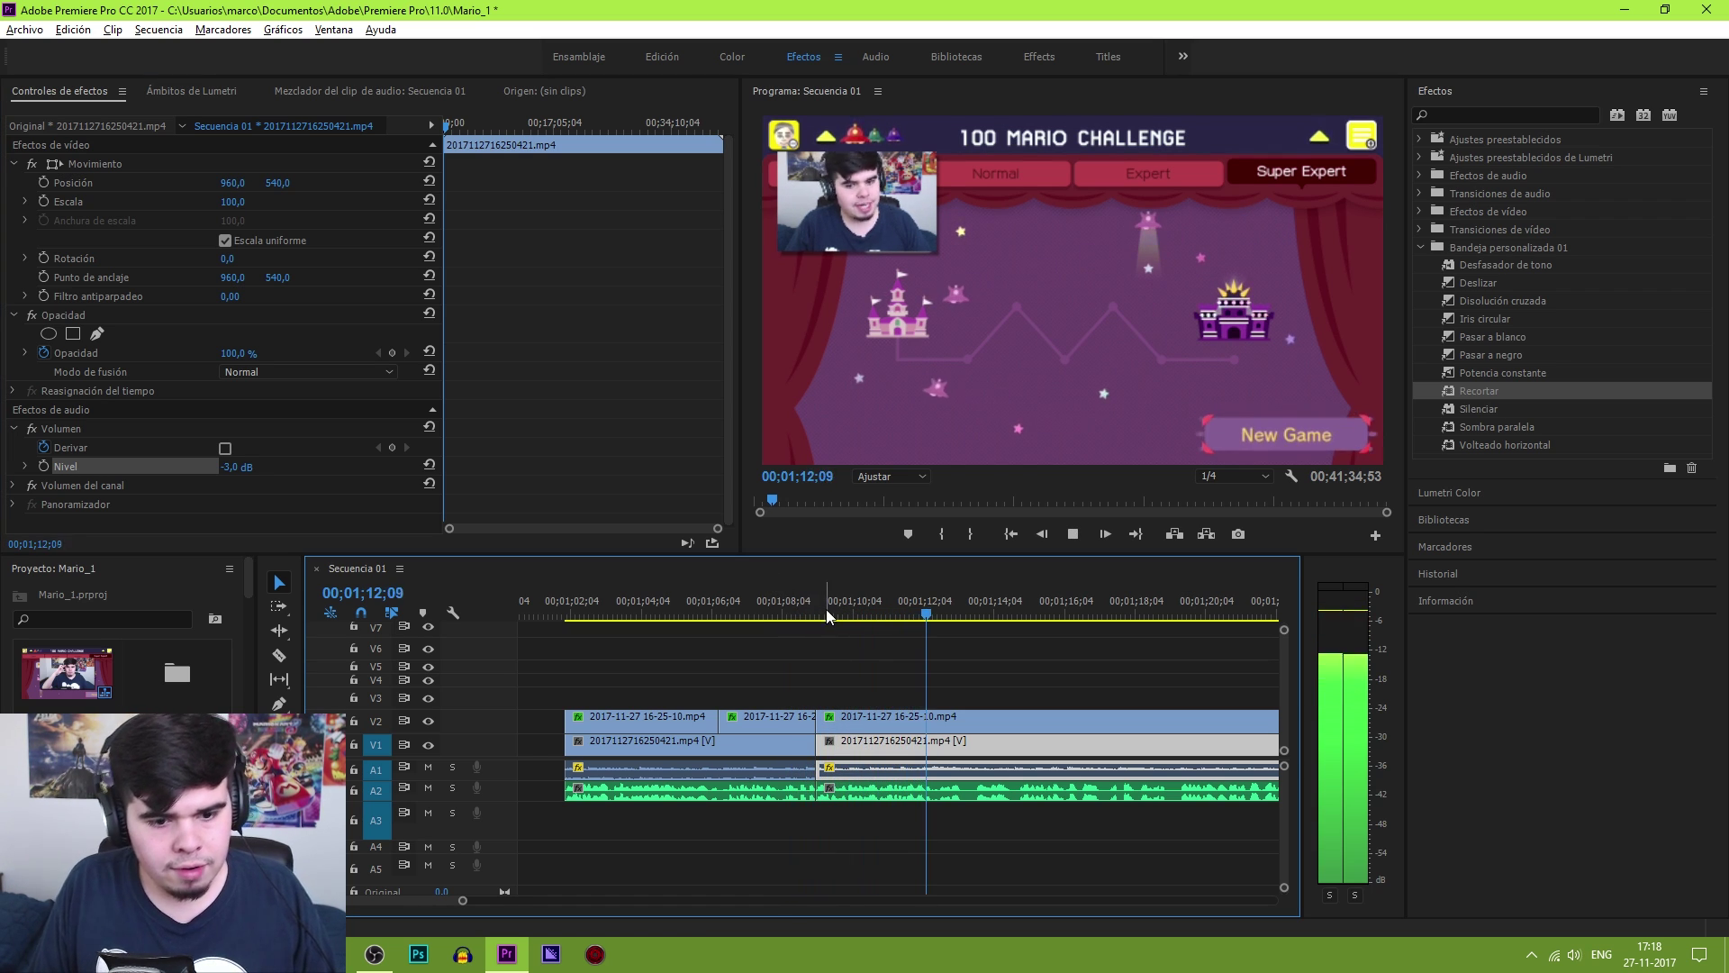
Cut the gameplay clip and its audio at 01;13;09
{"action": "key", "text": "space"}
{"action": "key", "text": "equal"}
{"action": "key", "text": "equal"}
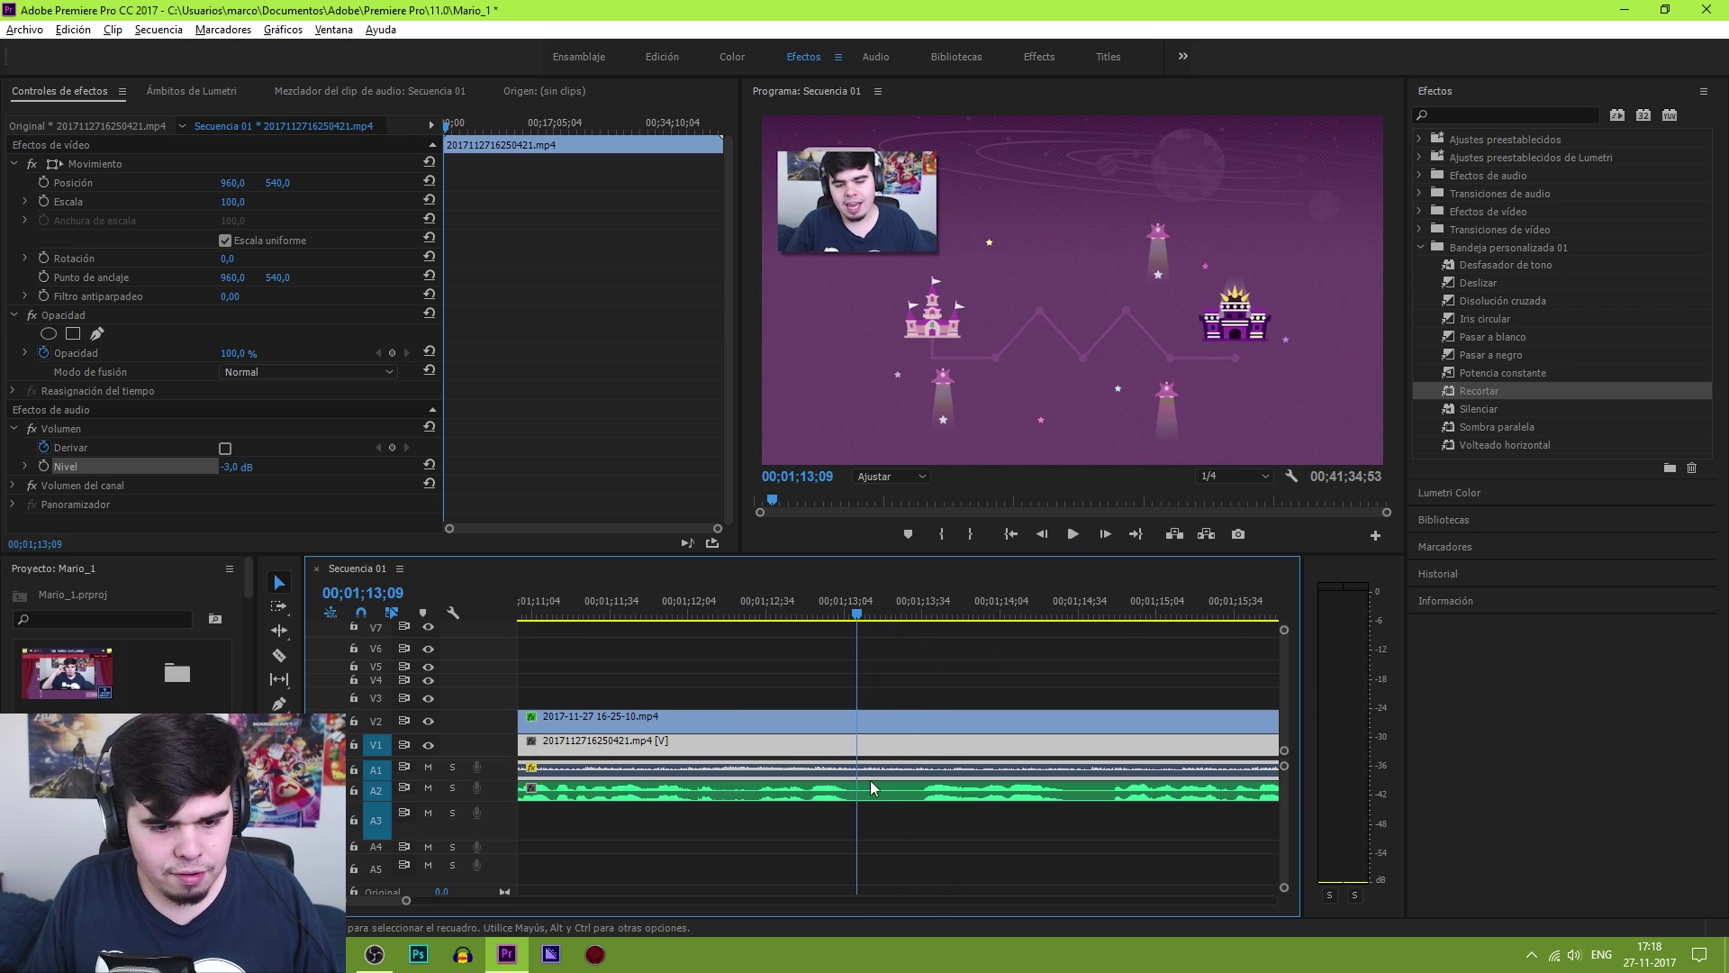
{"action": "key", "text": "c"}
{"action": "left_click", "coordinate": [857, 790]}
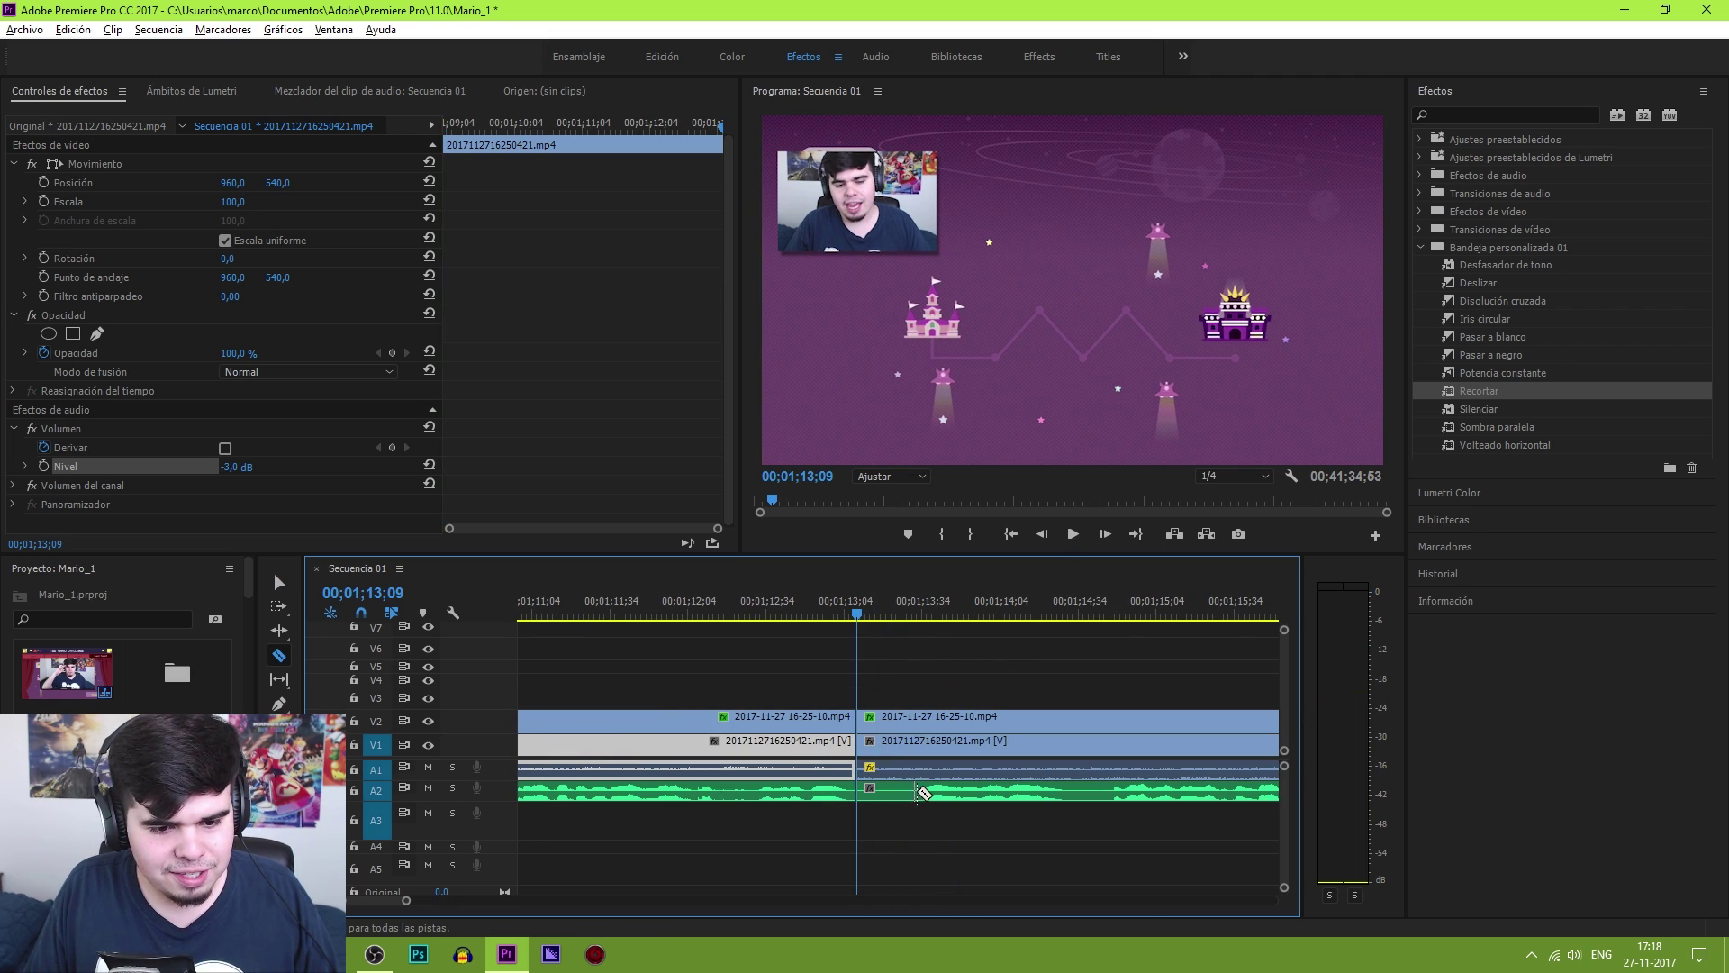
Delete the short unwanted piece, slide the later clips left, and review the join
{"action": "key", "text": "v"}
{"action": "left_click", "coordinate": [906, 693]}
{"action": "key", "text": "Delete"}
{"action": "left_click_drag", "start_coordinate": [893, 815], "coordinate": [915, 706]}
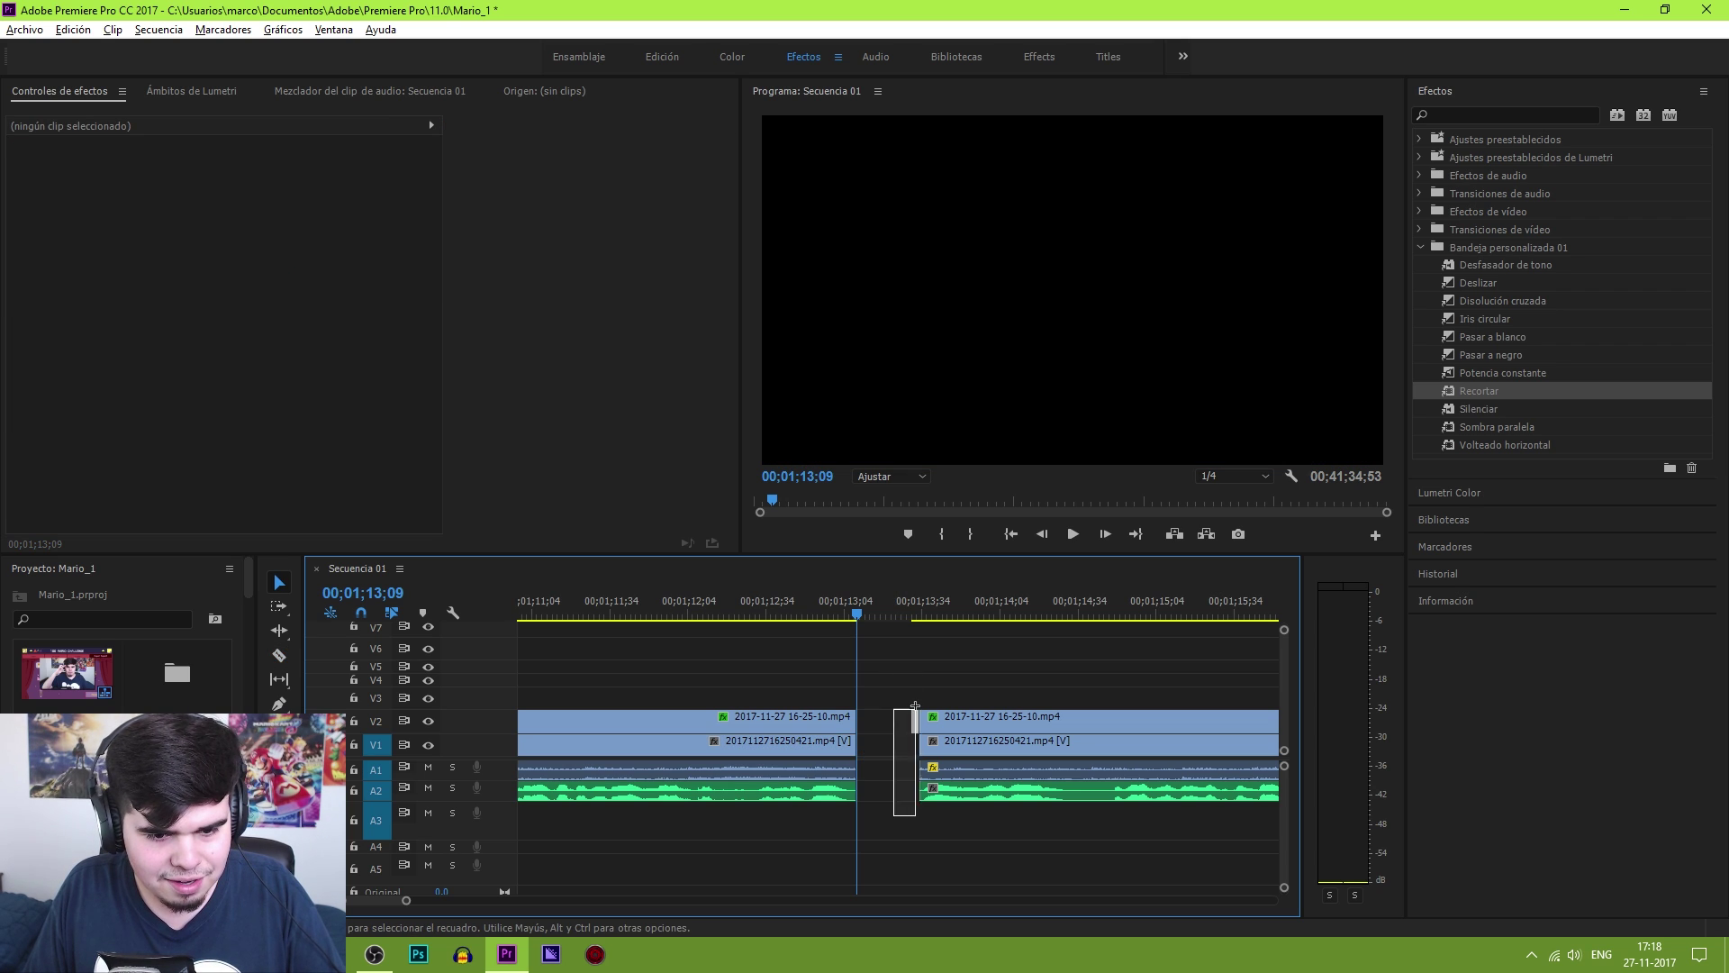
{"action": "mouse_move", "coordinate": [890, 814]}
{"action": "left_mouse_down"}
{"action": "mouse_move", "coordinate": [945, 712]}
{"action": "mouse_move", "coordinate": [882, 728]}
{"action": "left_mouse_up"}
{"action": "left_click", "coordinate": [823, 598]}
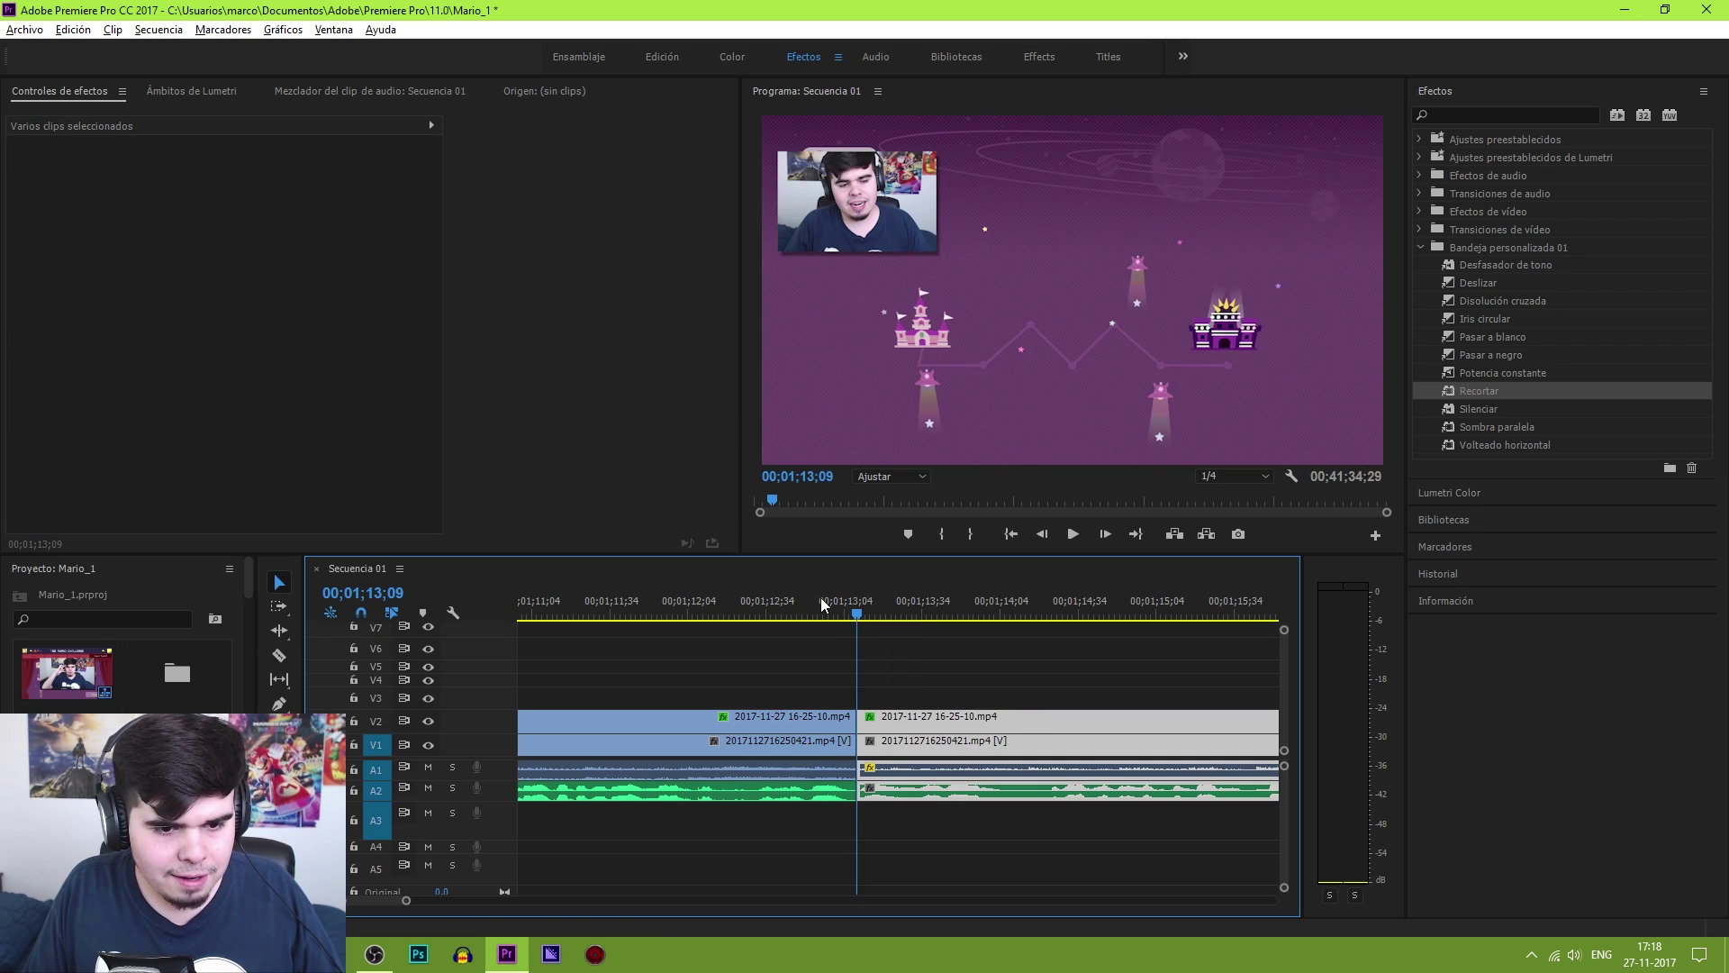
{"action": "key", "text": "space"}
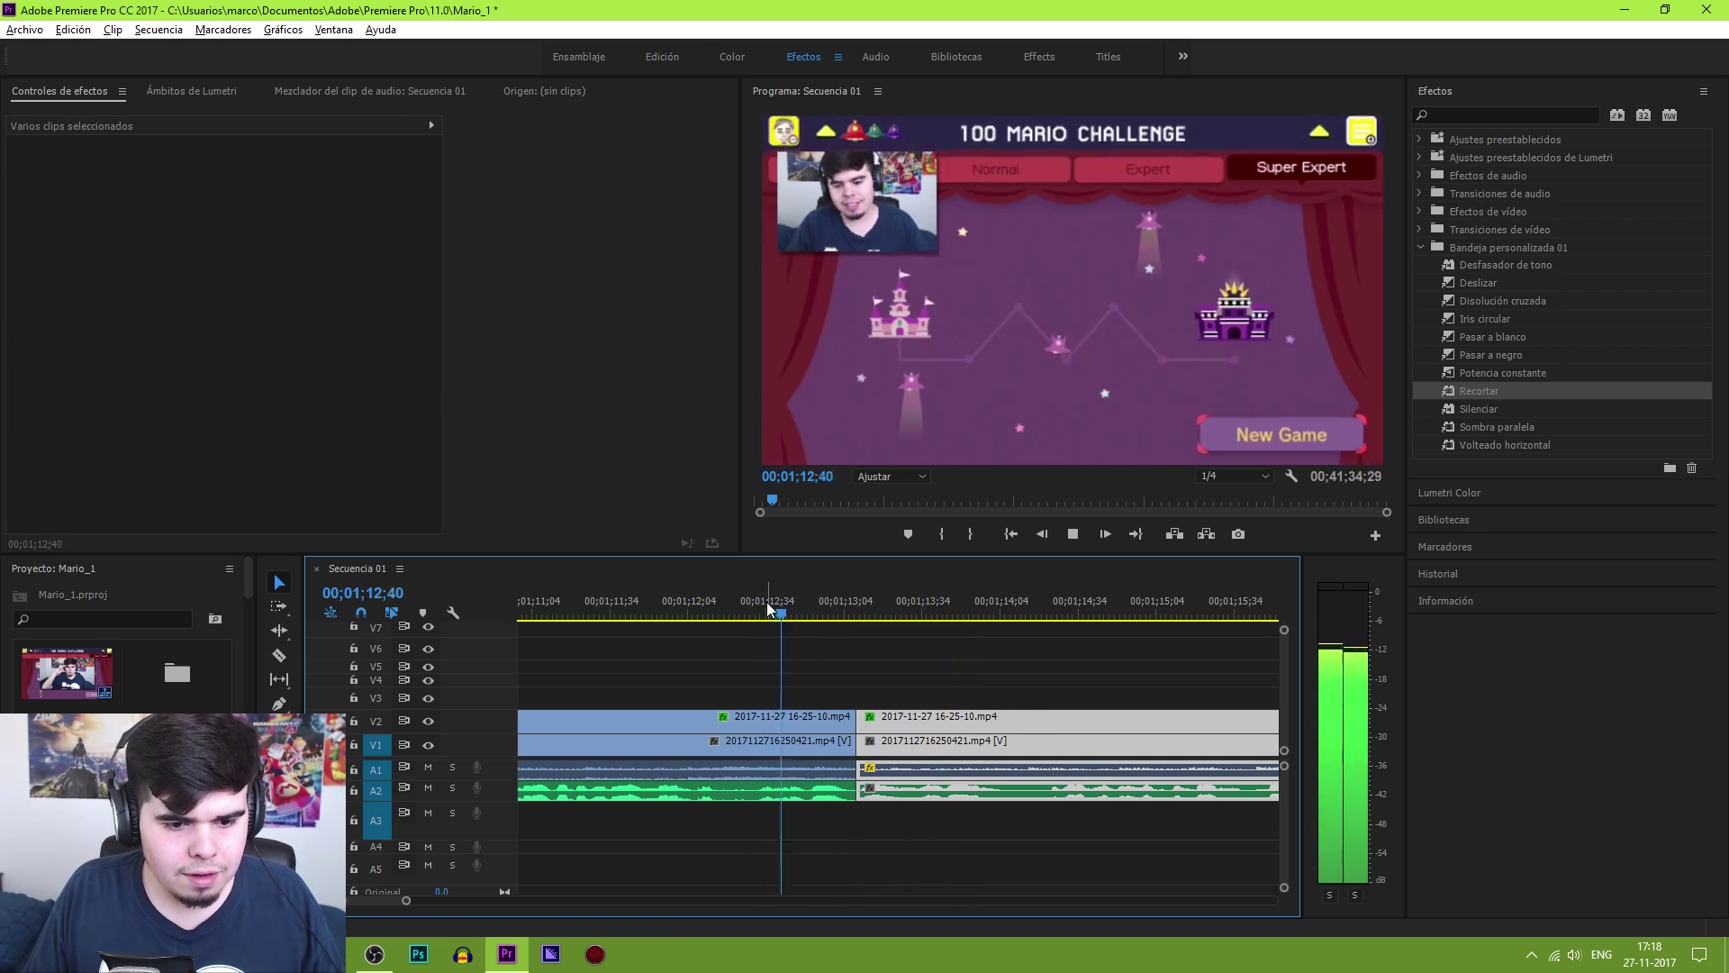
Split all clips with Ctrl+K at about 1:42
{"action": "key", "text": "minus"}
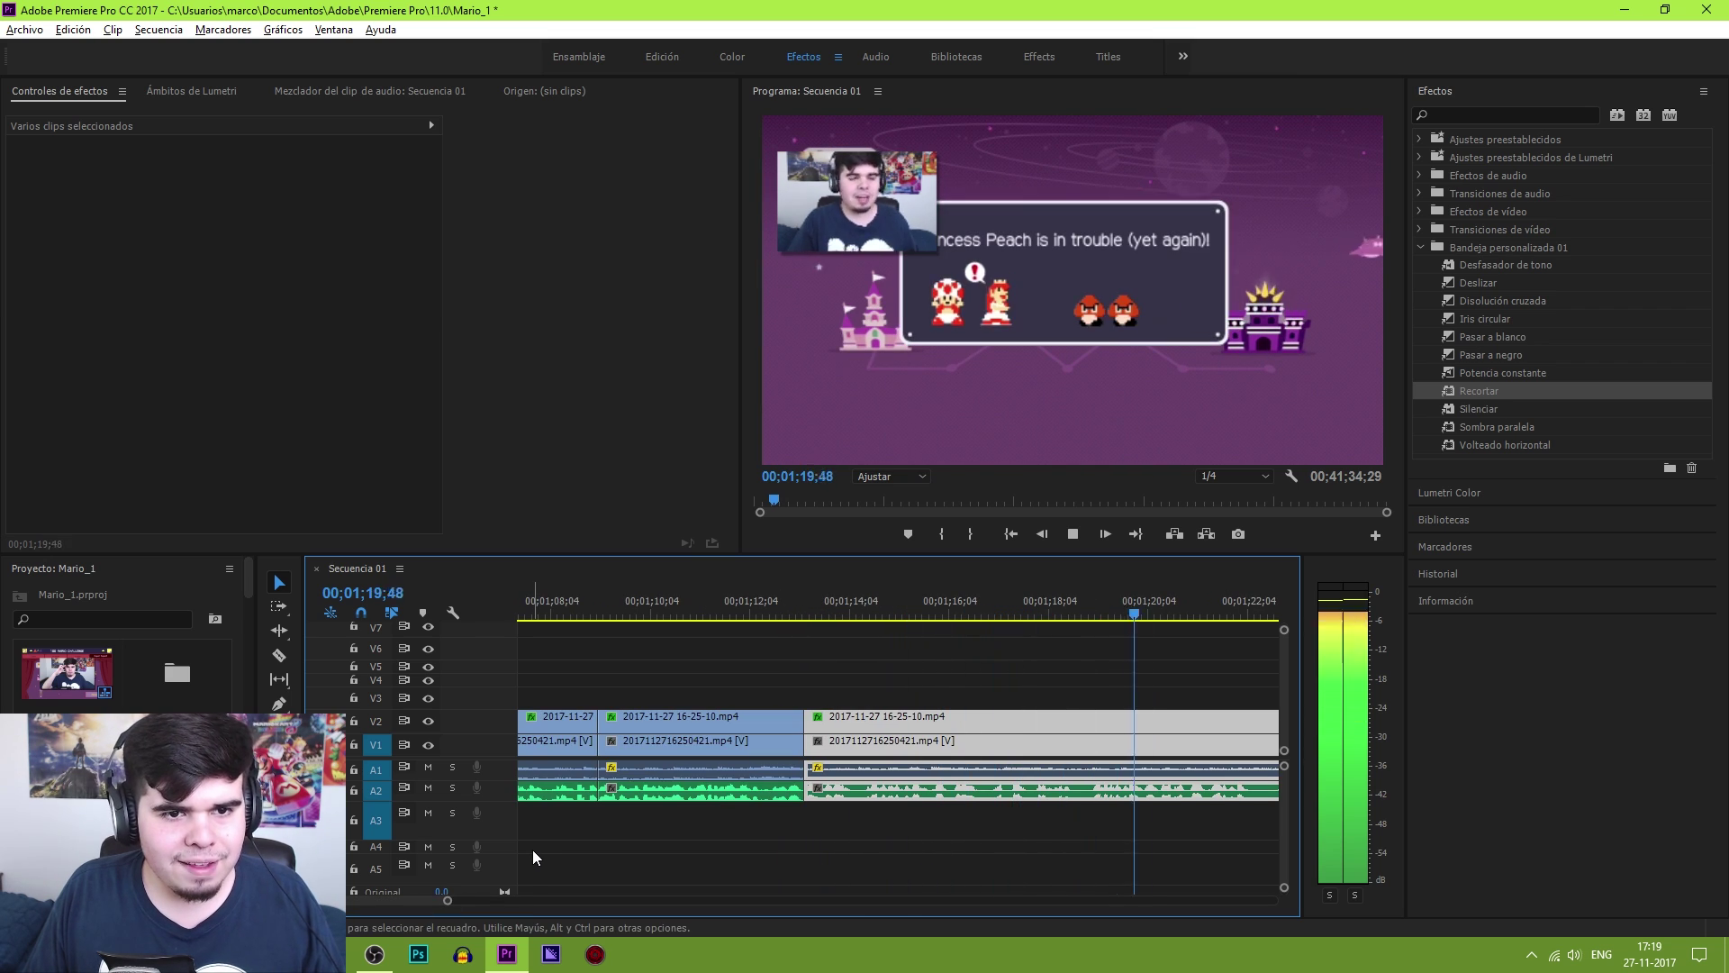
{"action": "left_click", "coordinate": [533, 850]}
{"action": "key", "text": "minus"}
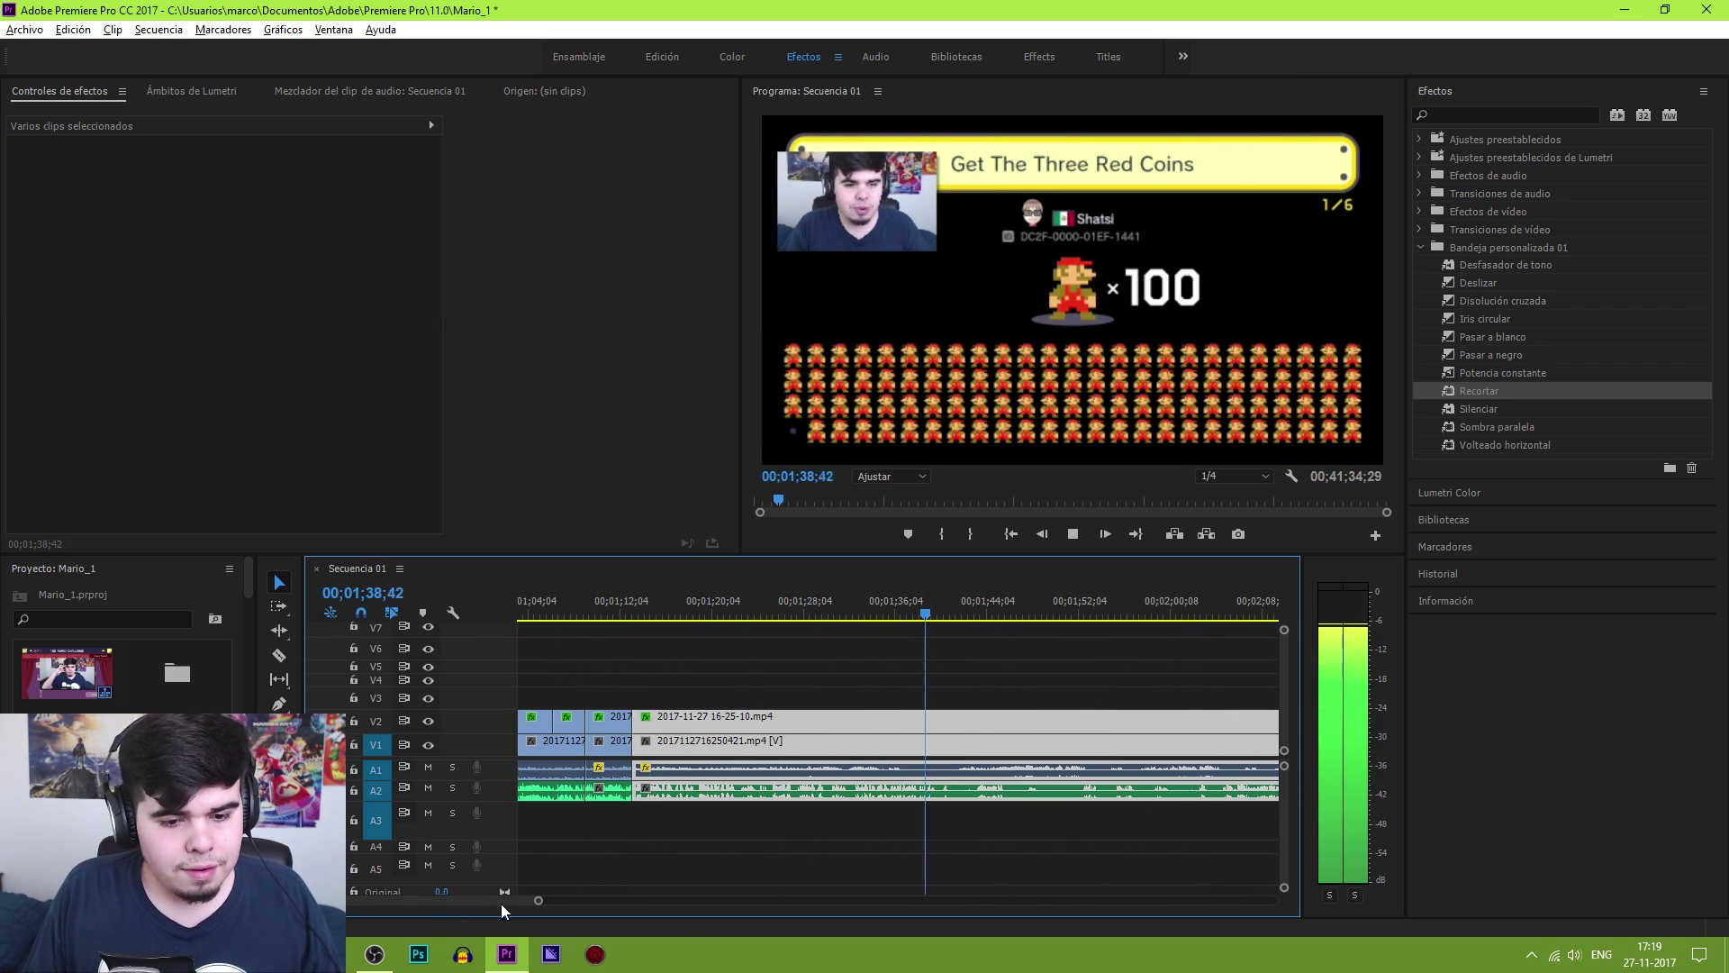
{"action": "left_click", "coordinate": [965, 617]}
{"action": "key", "text": "ctrl+k"}
Fast-forward through the gameplay and split all clips at two further points with Ctrl+K
{"action": "left_click", "coordinate": [1181, 605]}
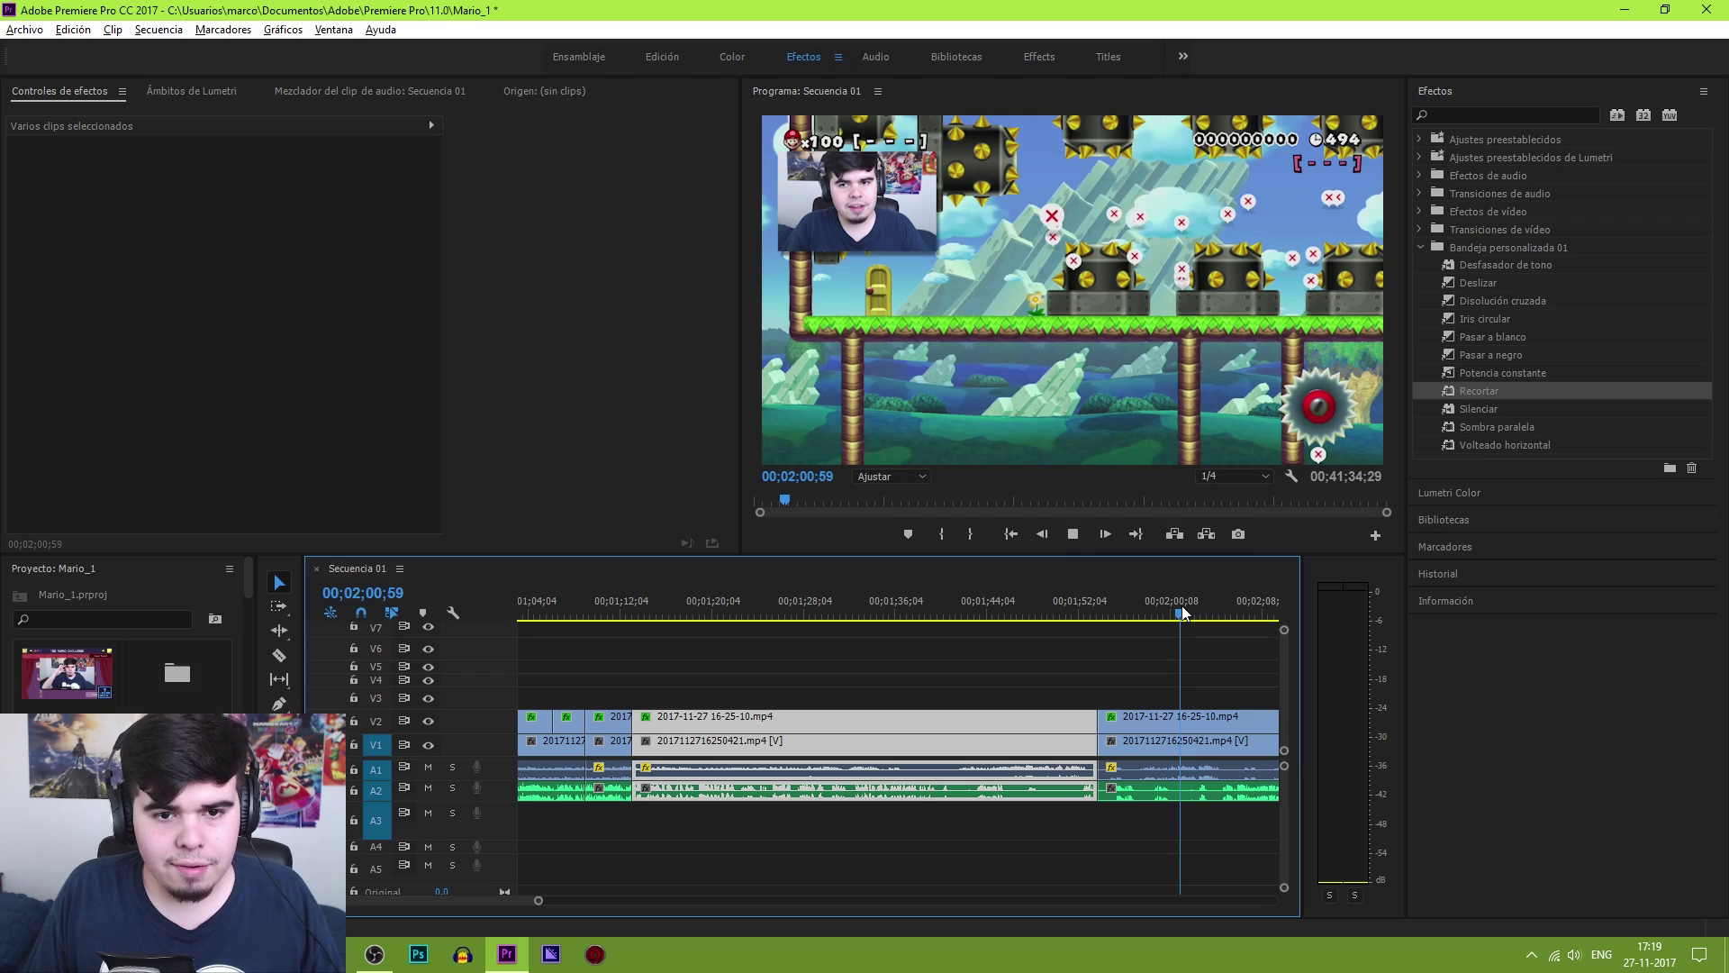
{"action": "key", "text": "l"}
{"action": "key", "text": "l"}
{"action": "key", "text": "minus"}
{"action": "key", "text": "ctrl+k"}
{"action": "key", "text": "l"}
{"action": "key", "text": "l"}
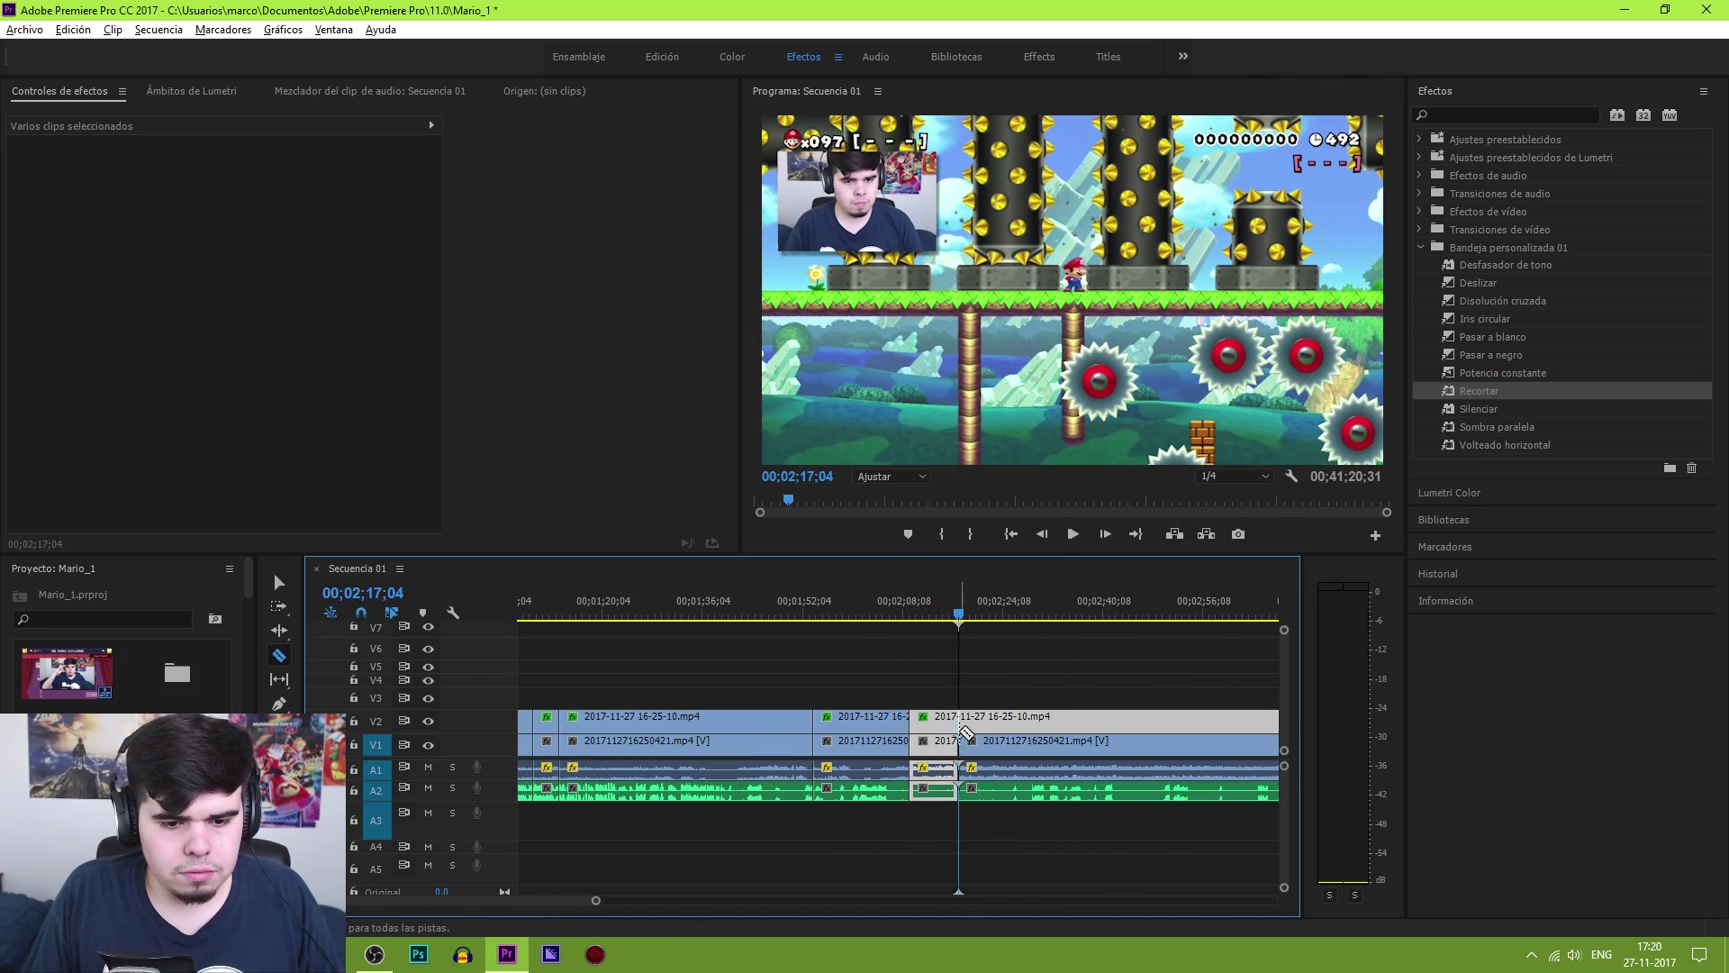
{"action": "key", "text": "ctrl+k"}
{"action": "key", "text": "k"}
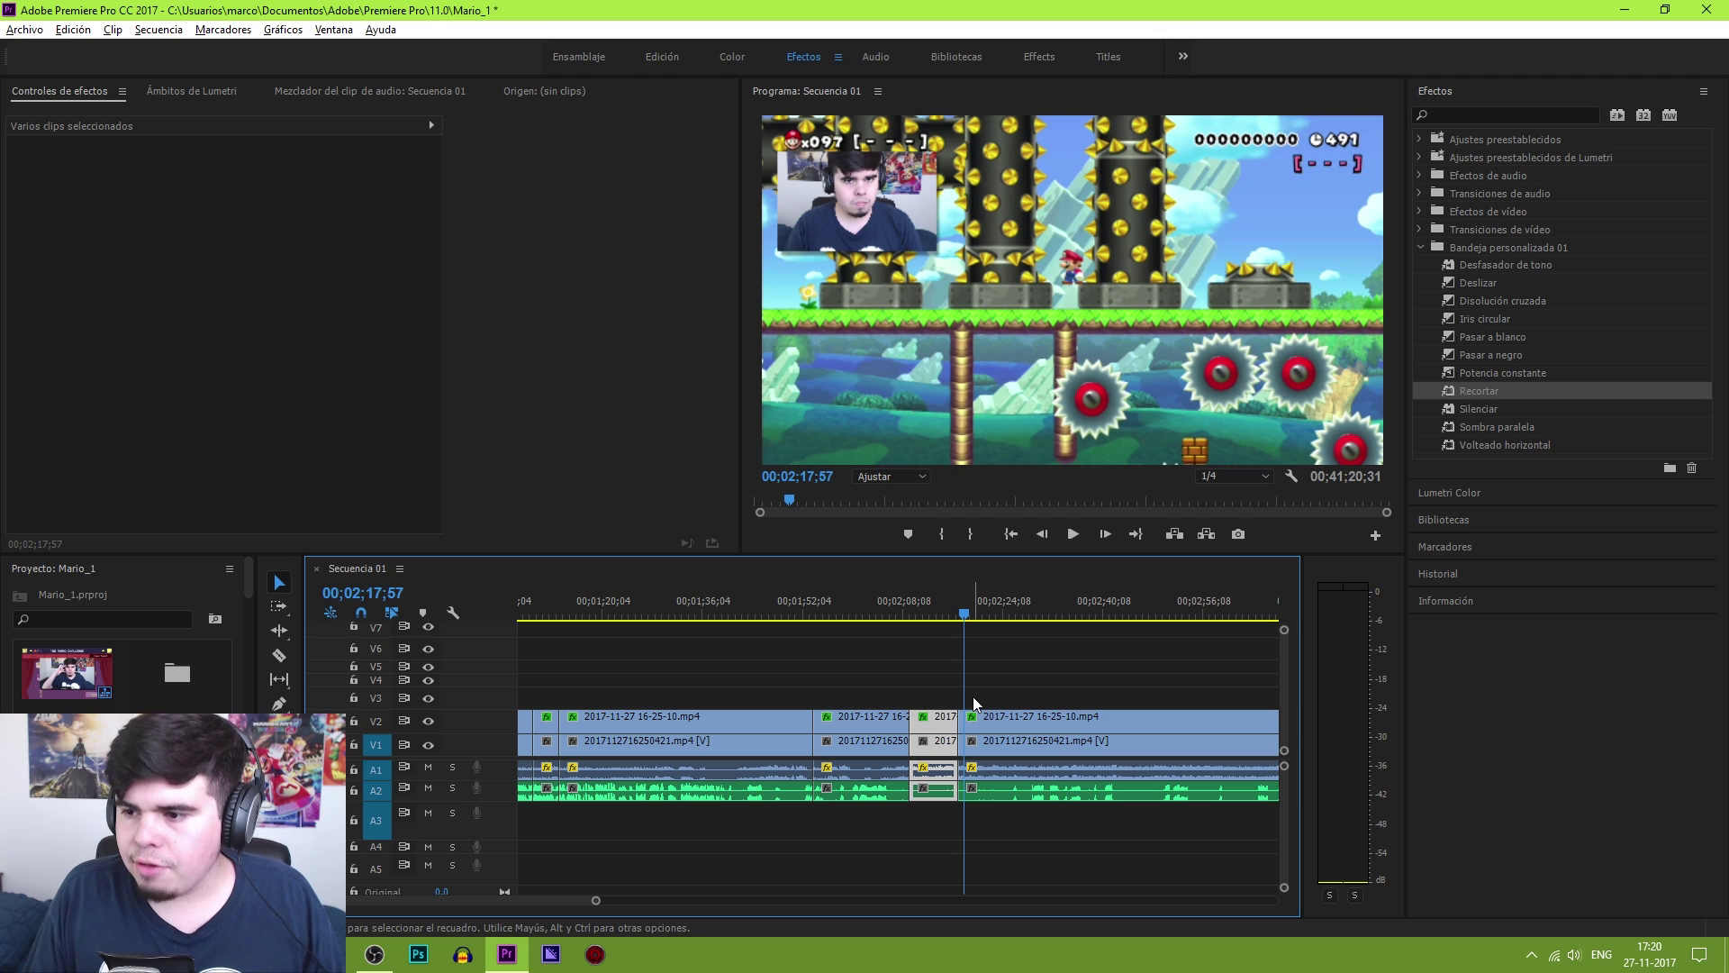
{"action": "key", "text": "l"}
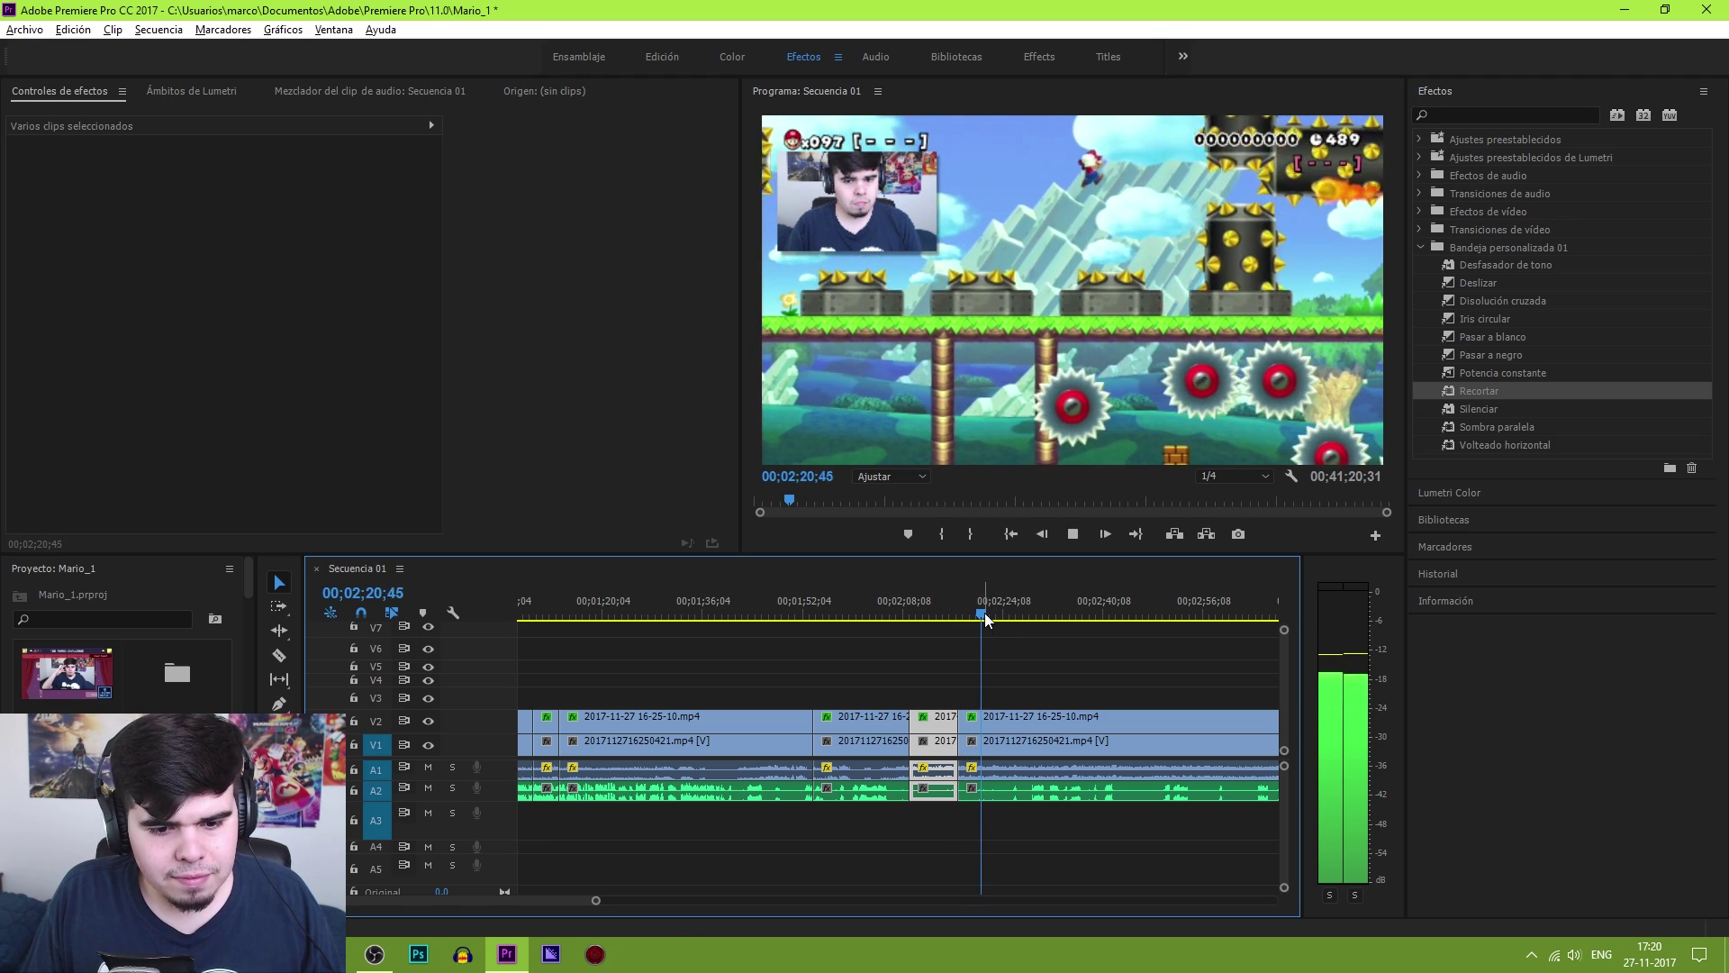
Cut all tracks at a chosen point around 2:27
{"action": "mouse_move", "coordinate": [992, 614]}
{"action": "left_mouse_down"}
{"action": "mouse_move", "coordinate": [1089, 628]}
{"action": "mouse_move", "coordinate": [1003, 616]}
{"action": "left_mouse_up"}
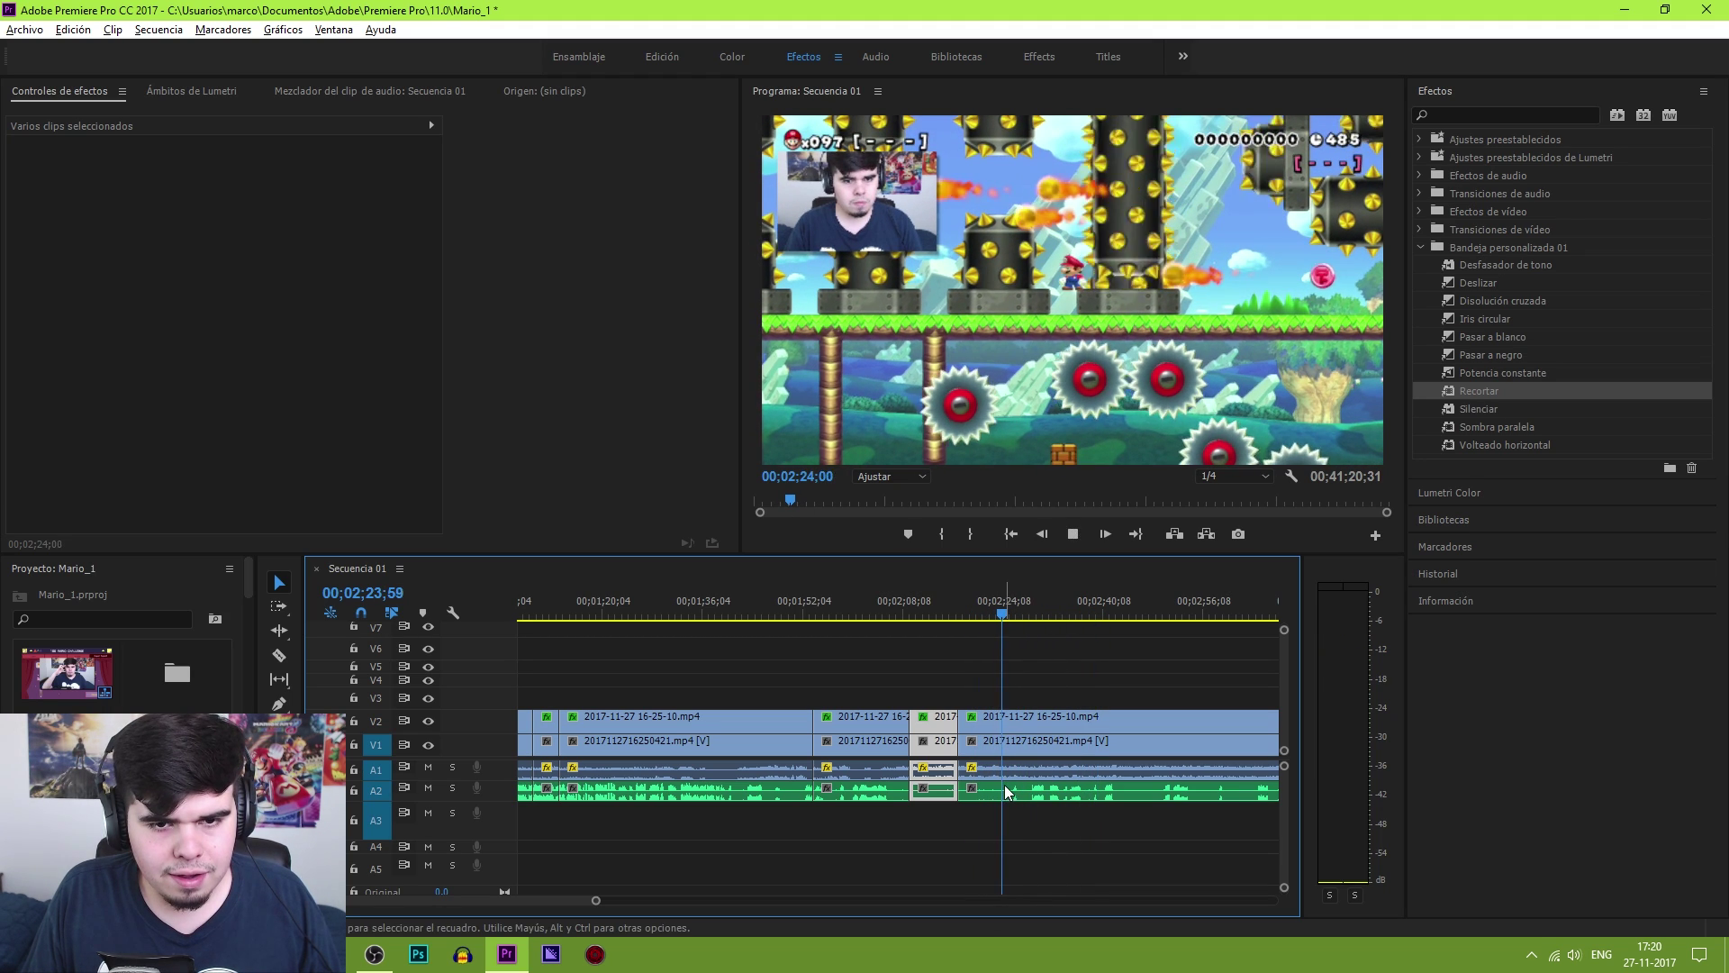
{"action": "key", "text": "space"}
{"action": "key", "text": "c"}
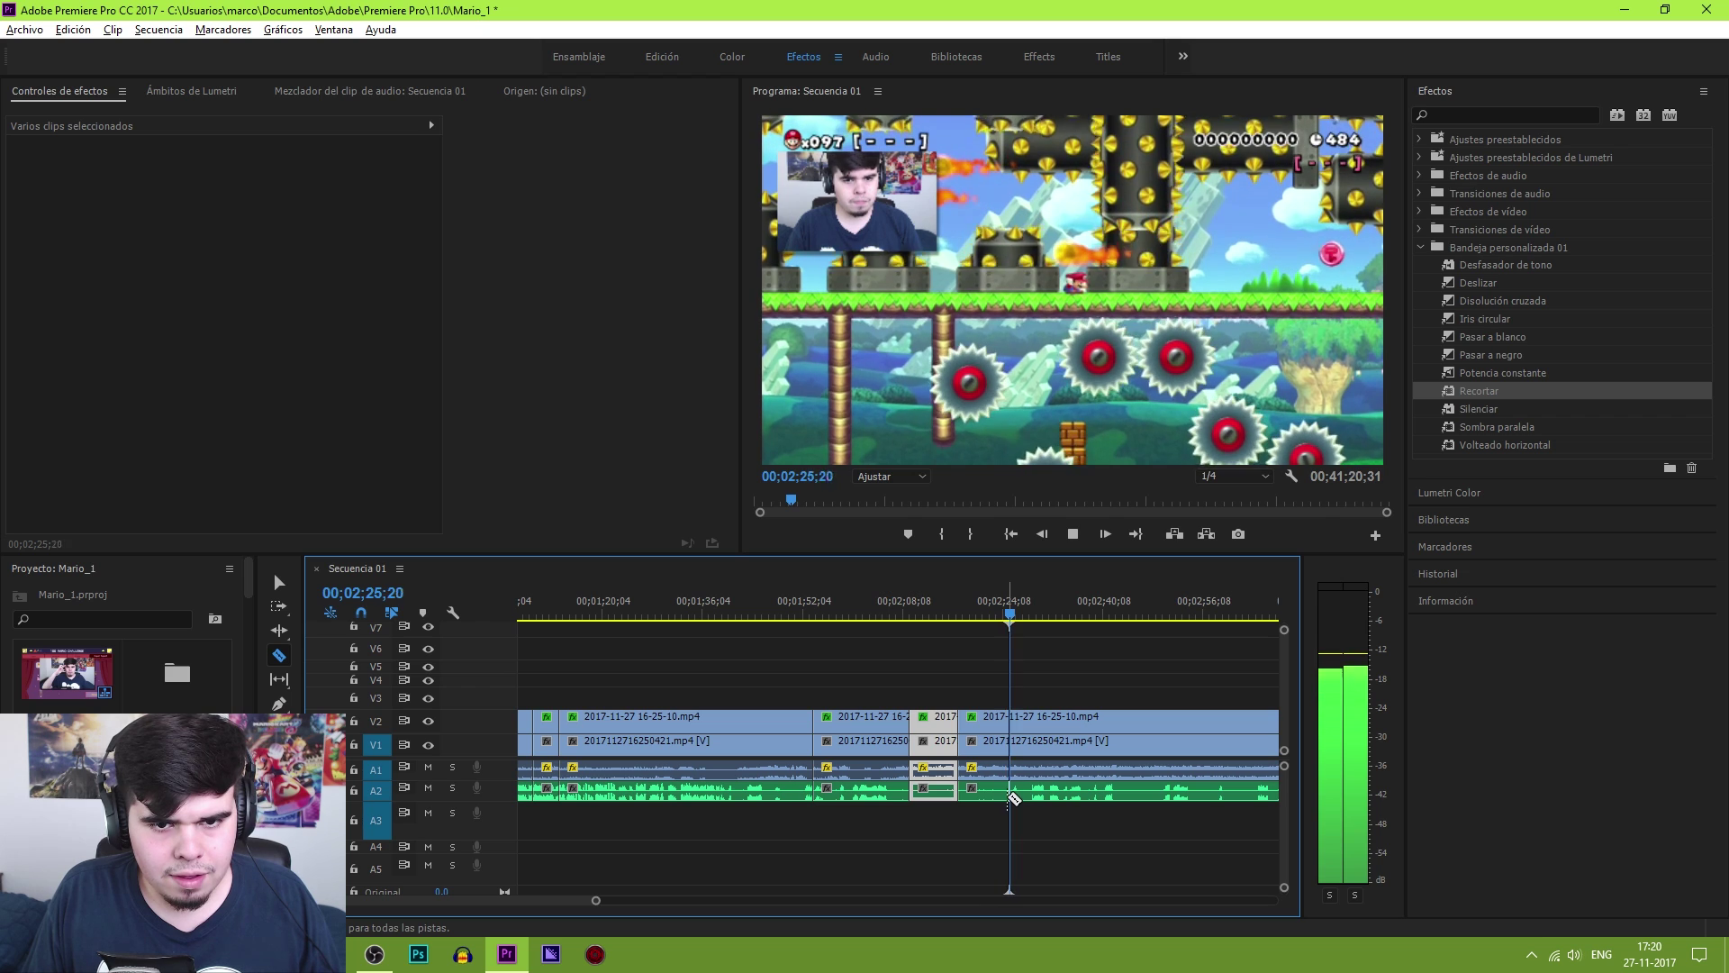
{"action": "key", "text": "space"}
{"action": "left_click", "coordinate": [1012, 798]}
Set the short gameplay piece between the cuts to 130% speed
{"action": "left_click", "coordinate": [1011, 770]}
{"action": "key", "text": "v"}
{"action": "left_click_drag", "start_coordinate": [987, 686], "coordinate": [972, 821]}
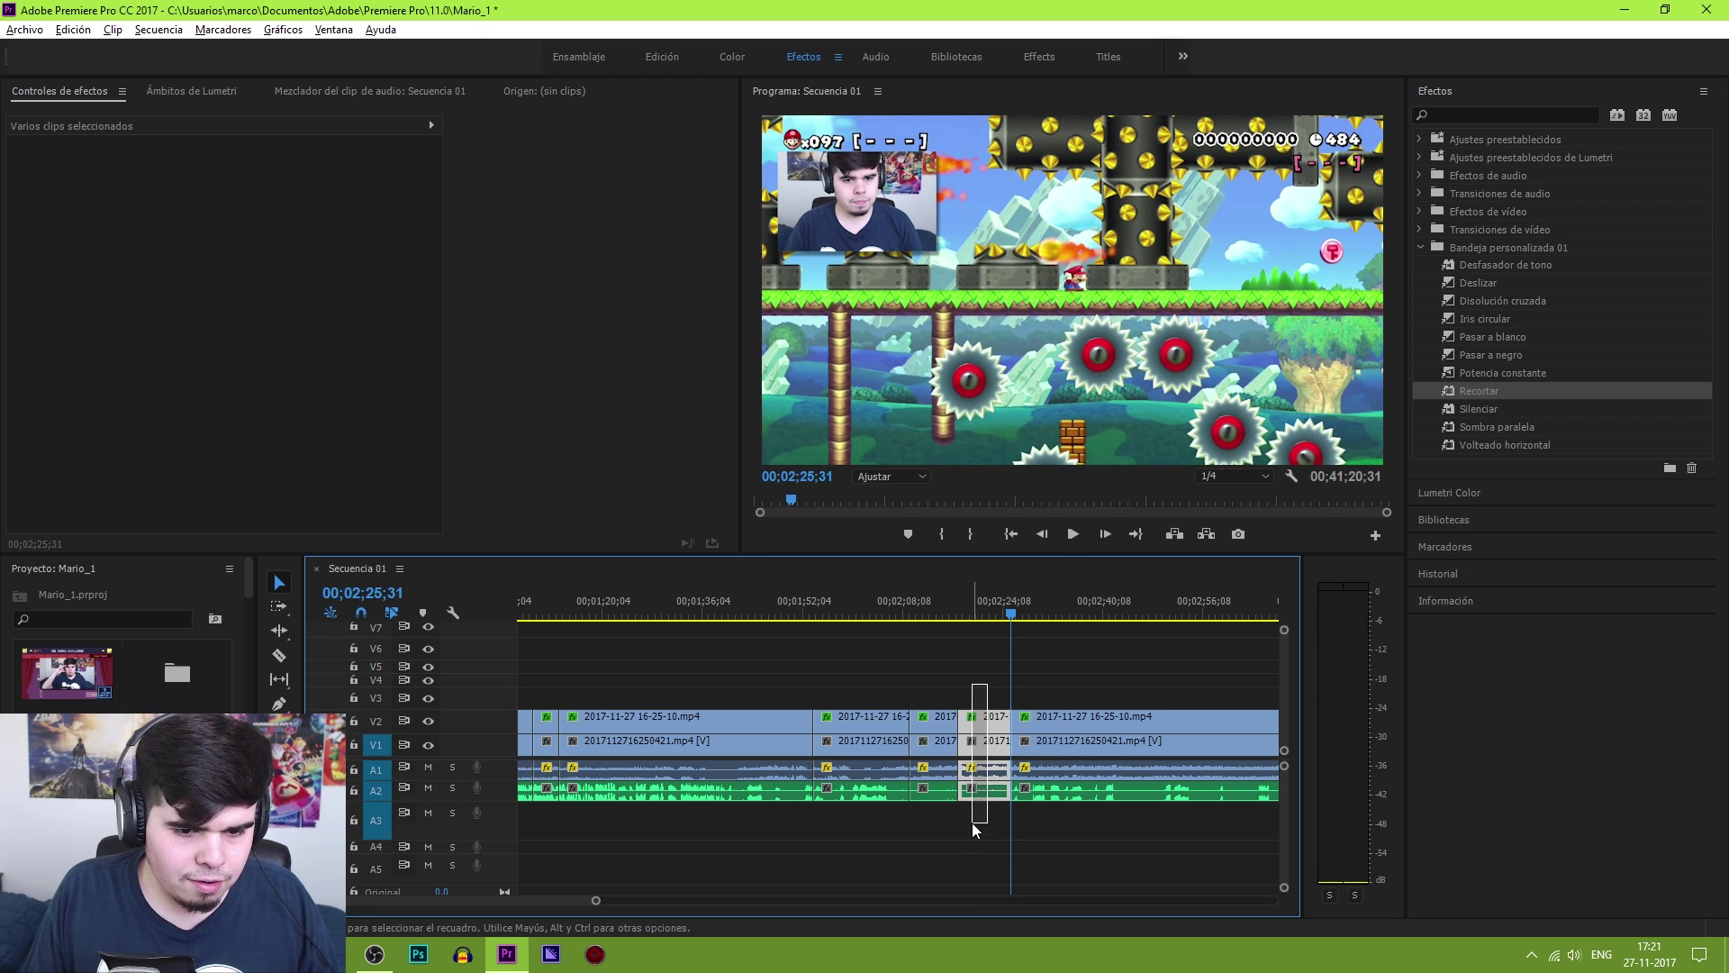
{"action": "right_click", "coordinate": [994, 734]}
{"action": "left_click", "coordinate": [1060, 562]}
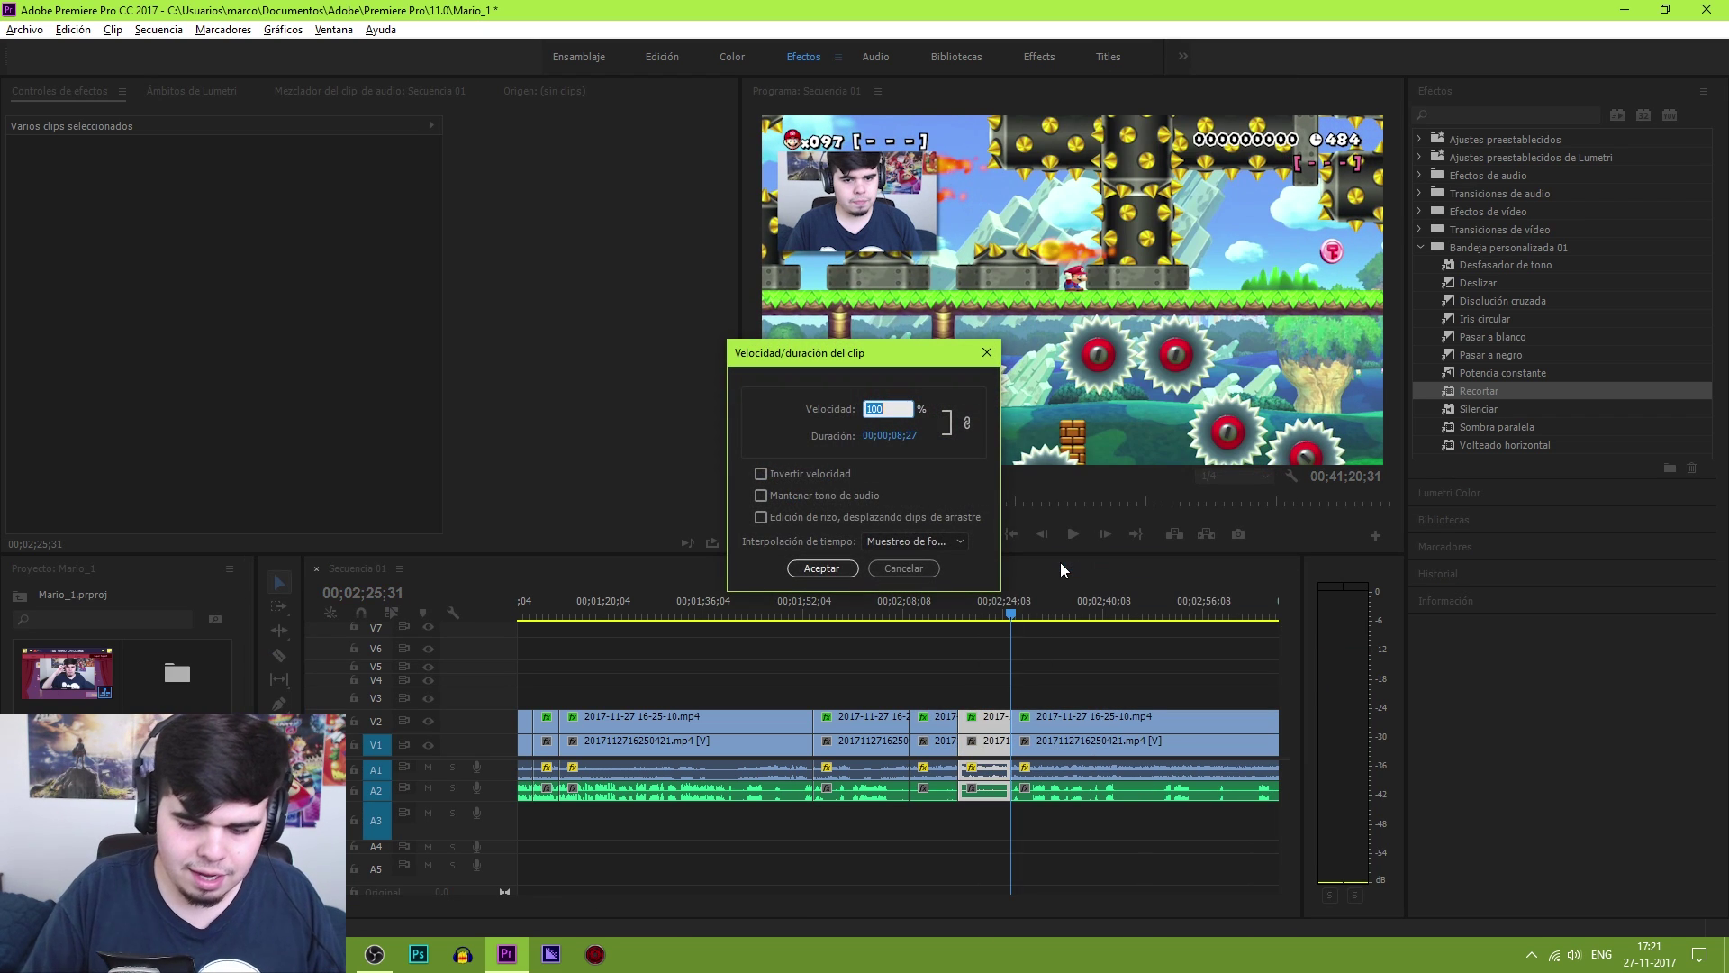
{"action": "type", "text": "130"}
{"action": "key", "text": "Return"}
Select the clips after the sped-up piece and play back from about 2:15 to review
{"action": "left_click_drag", "start_coordinate": [1050, 853], "coordinate": [1023, 724]}
{"action": "left_click", "coordinate": [947, 612]}
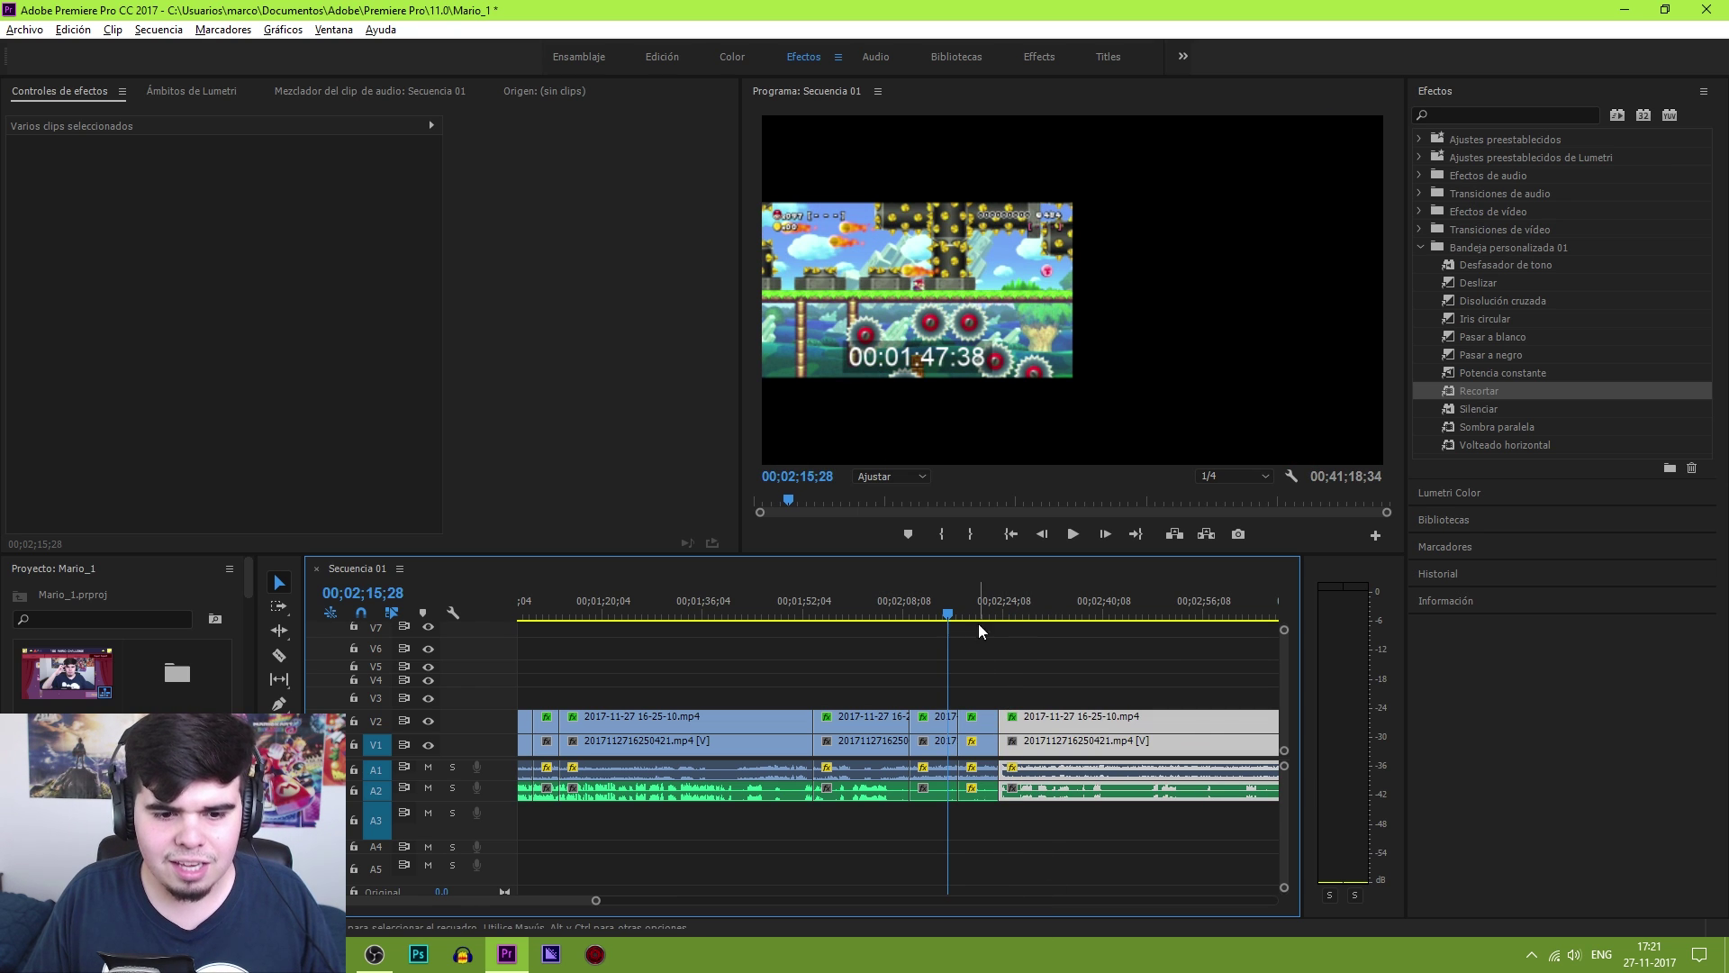
{"action": "key", "text": "space"}
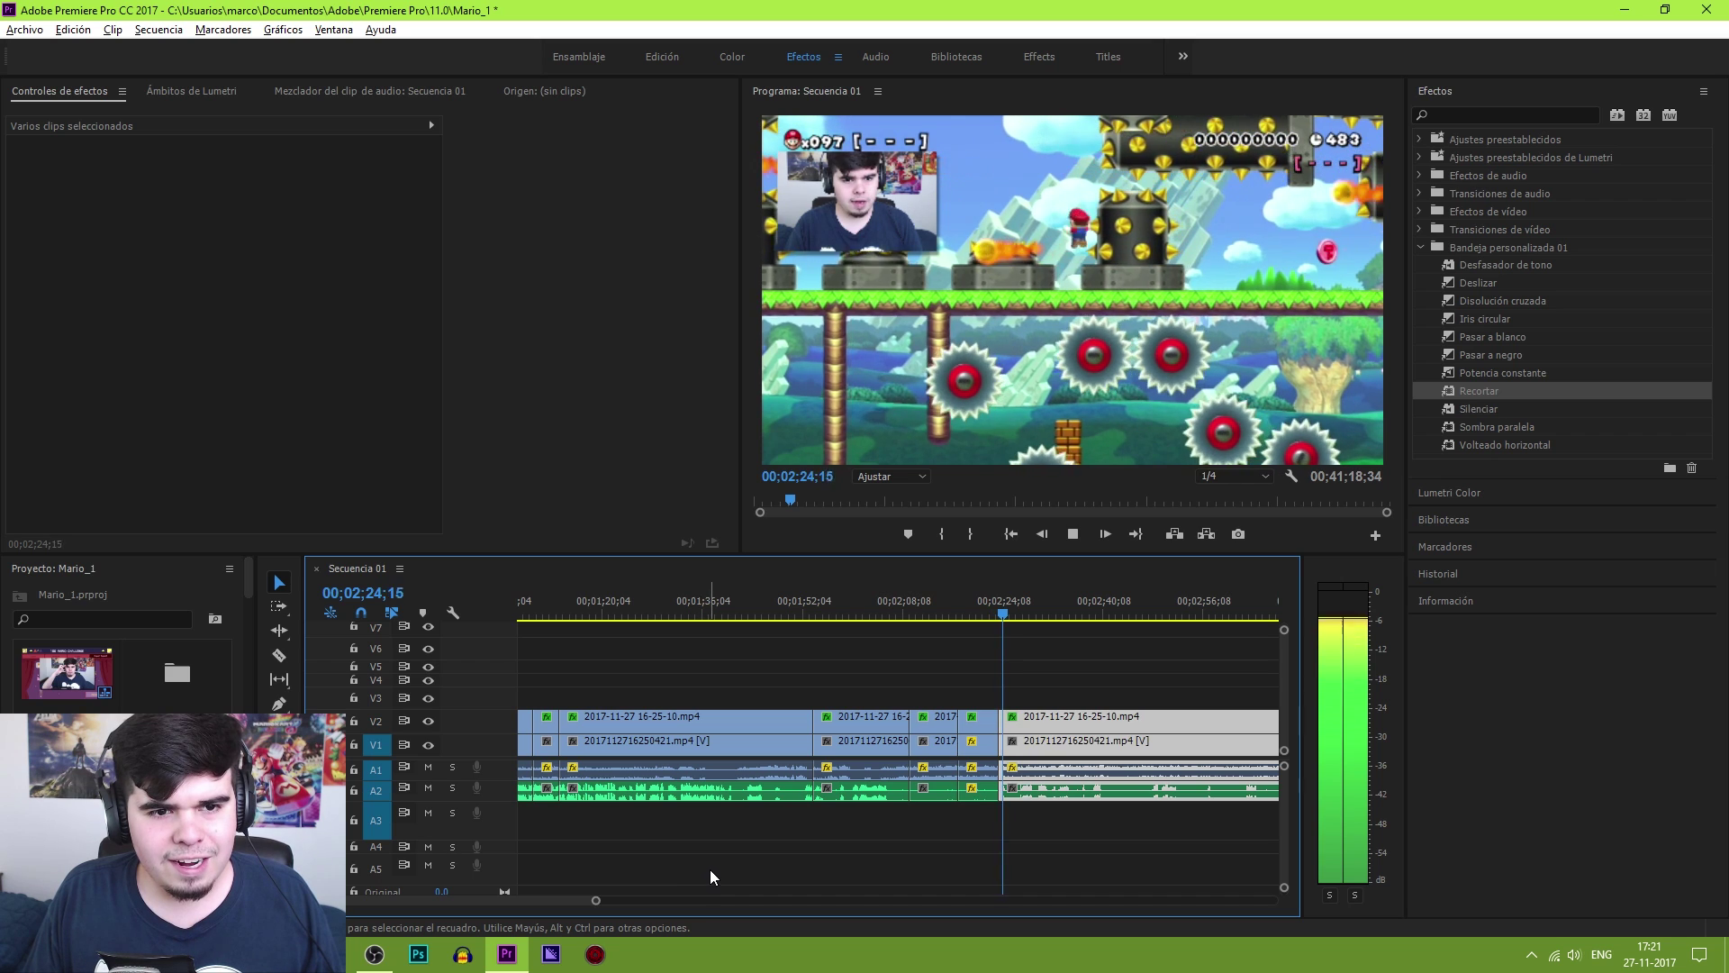
{"action": "key", "text": "space"}
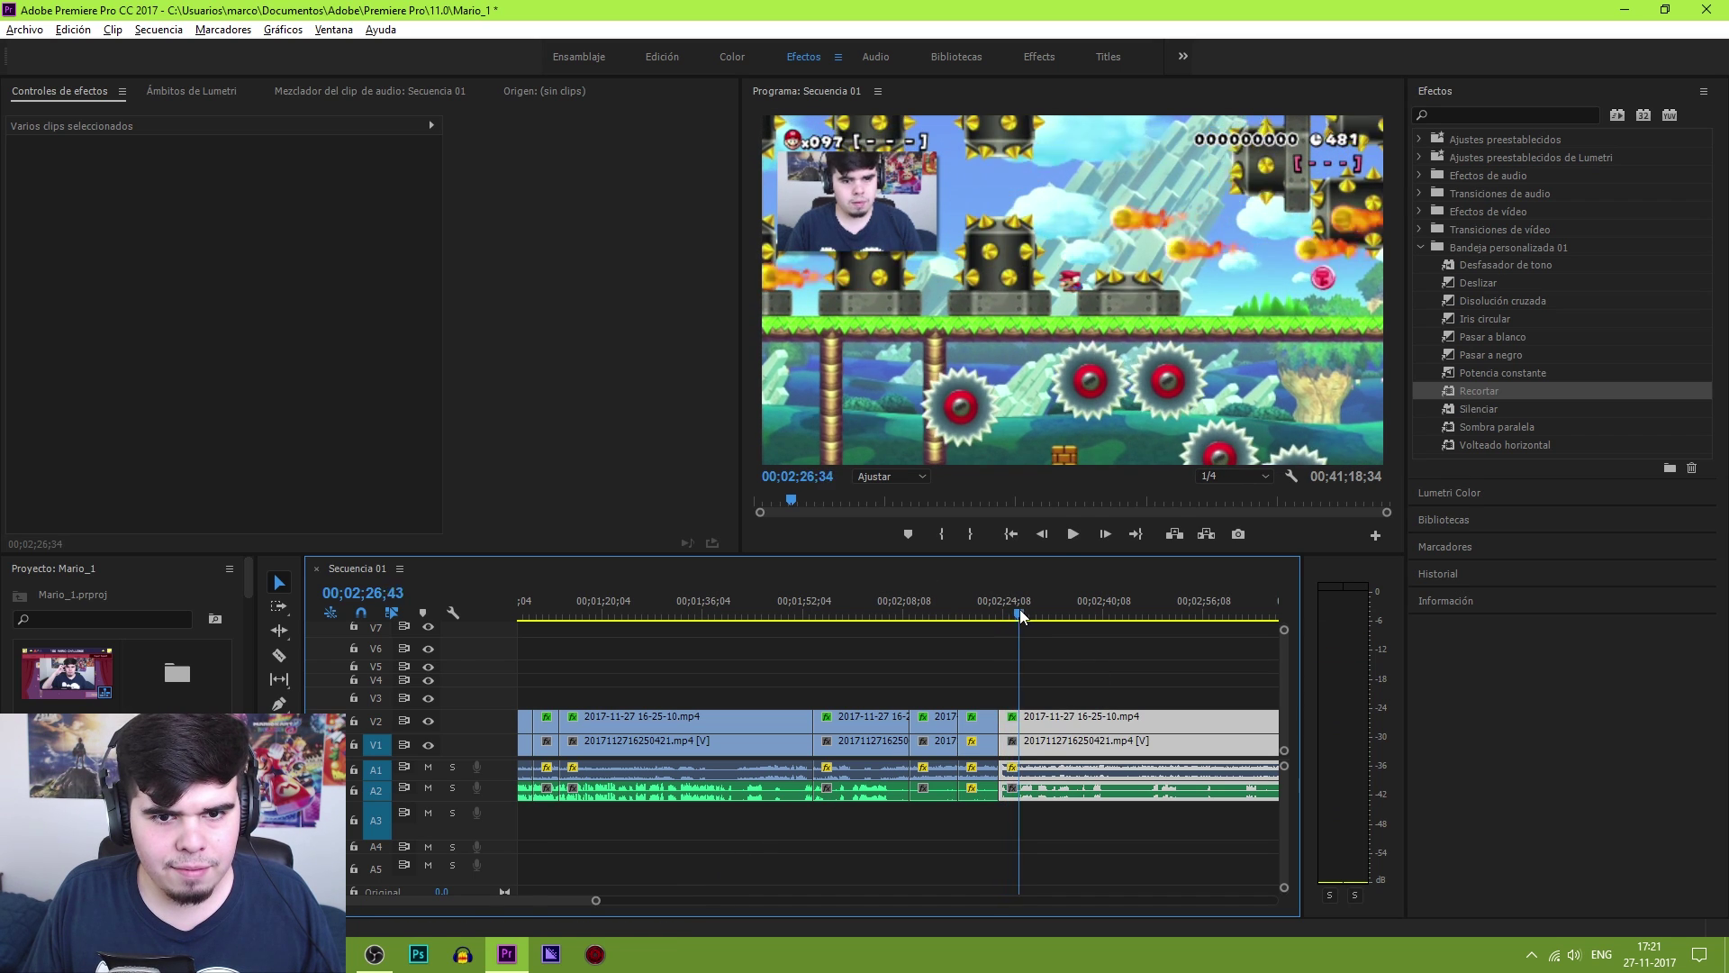
{"action": "left_click_drag", "start_coordinate": [1019, 610], "coordinate": [1035, 611]}
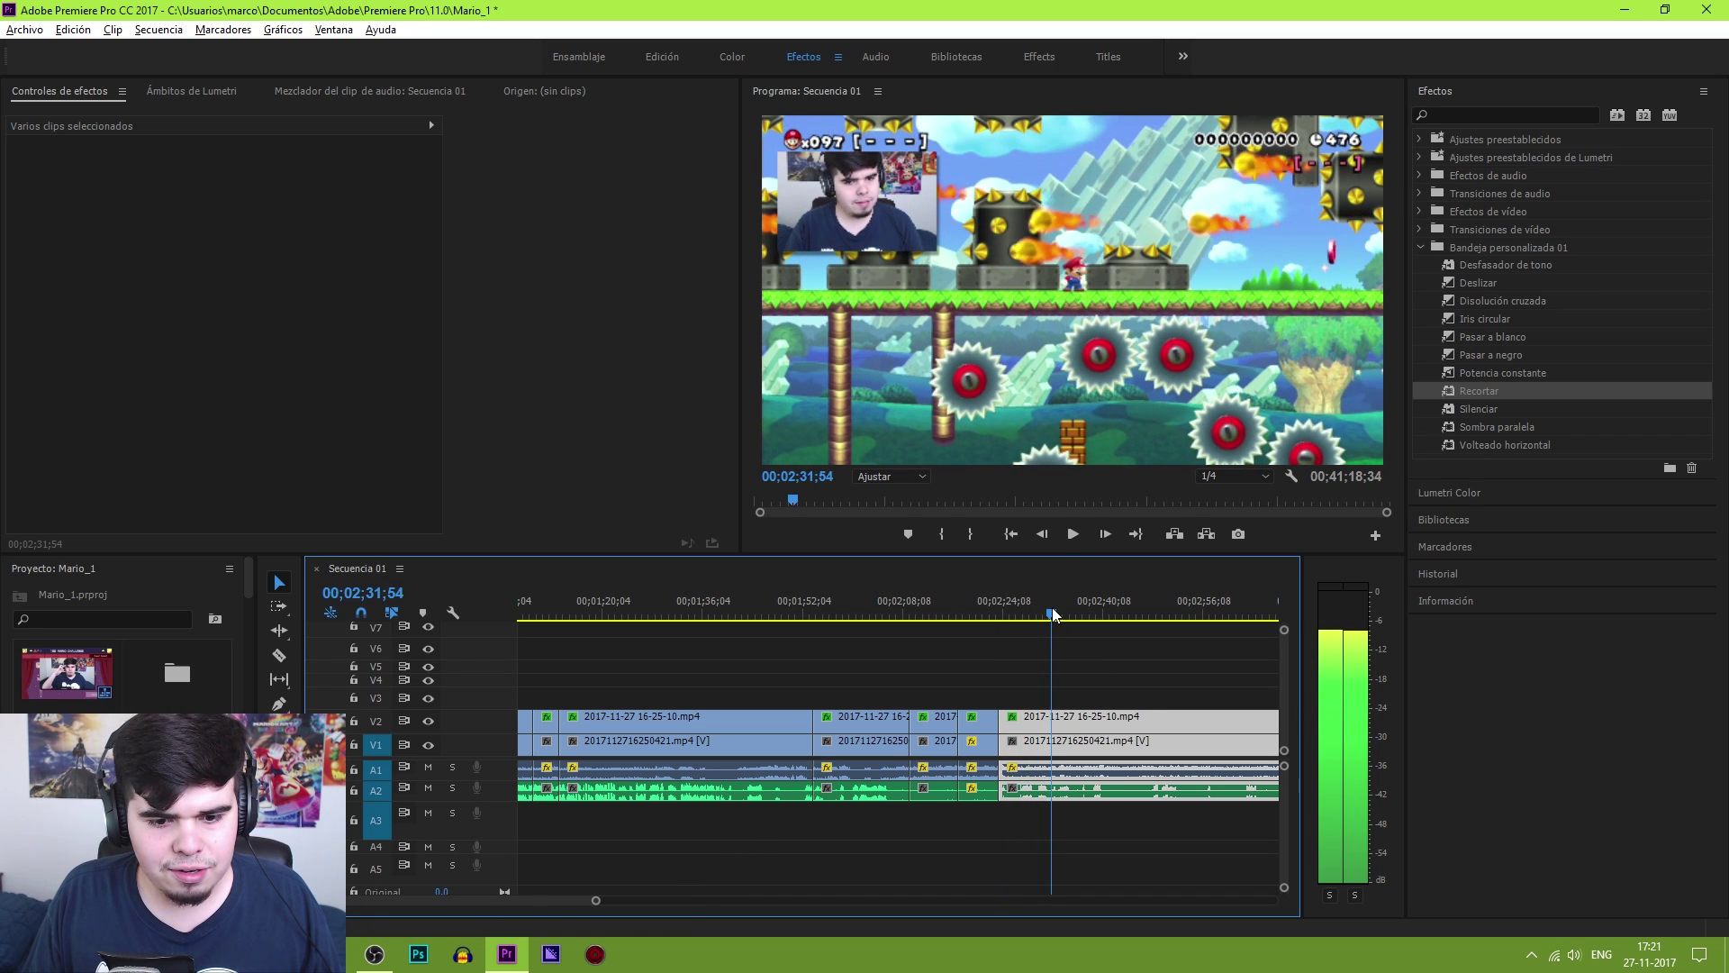
Cut and delete the unwanted piece, close the gap, and play the join from about 2:19
{"action": "left_click", "coordinate": [1054, 792]}
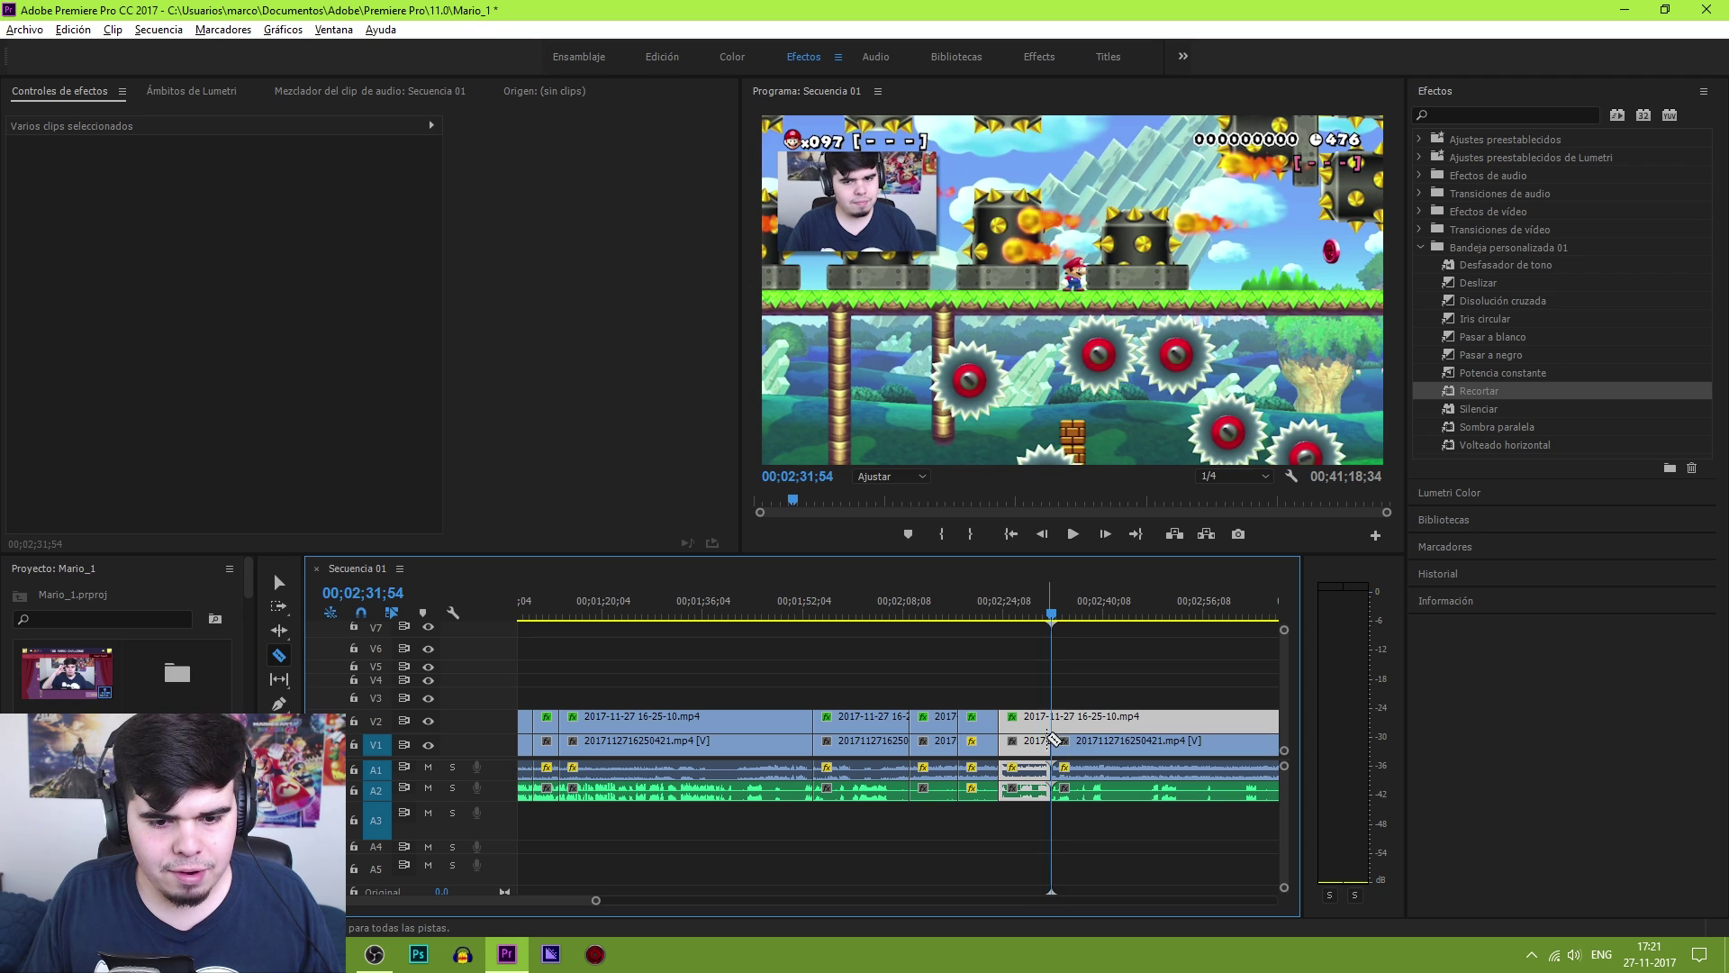
{"action": "key", "text": "v"}
{"action": "key", "text": "Delete"}
{"action": "left_click_drag", "start_coordinate": [1021, 827], "coordinate": [1088, 690]}
{"action": "key", "text": "Delete"}
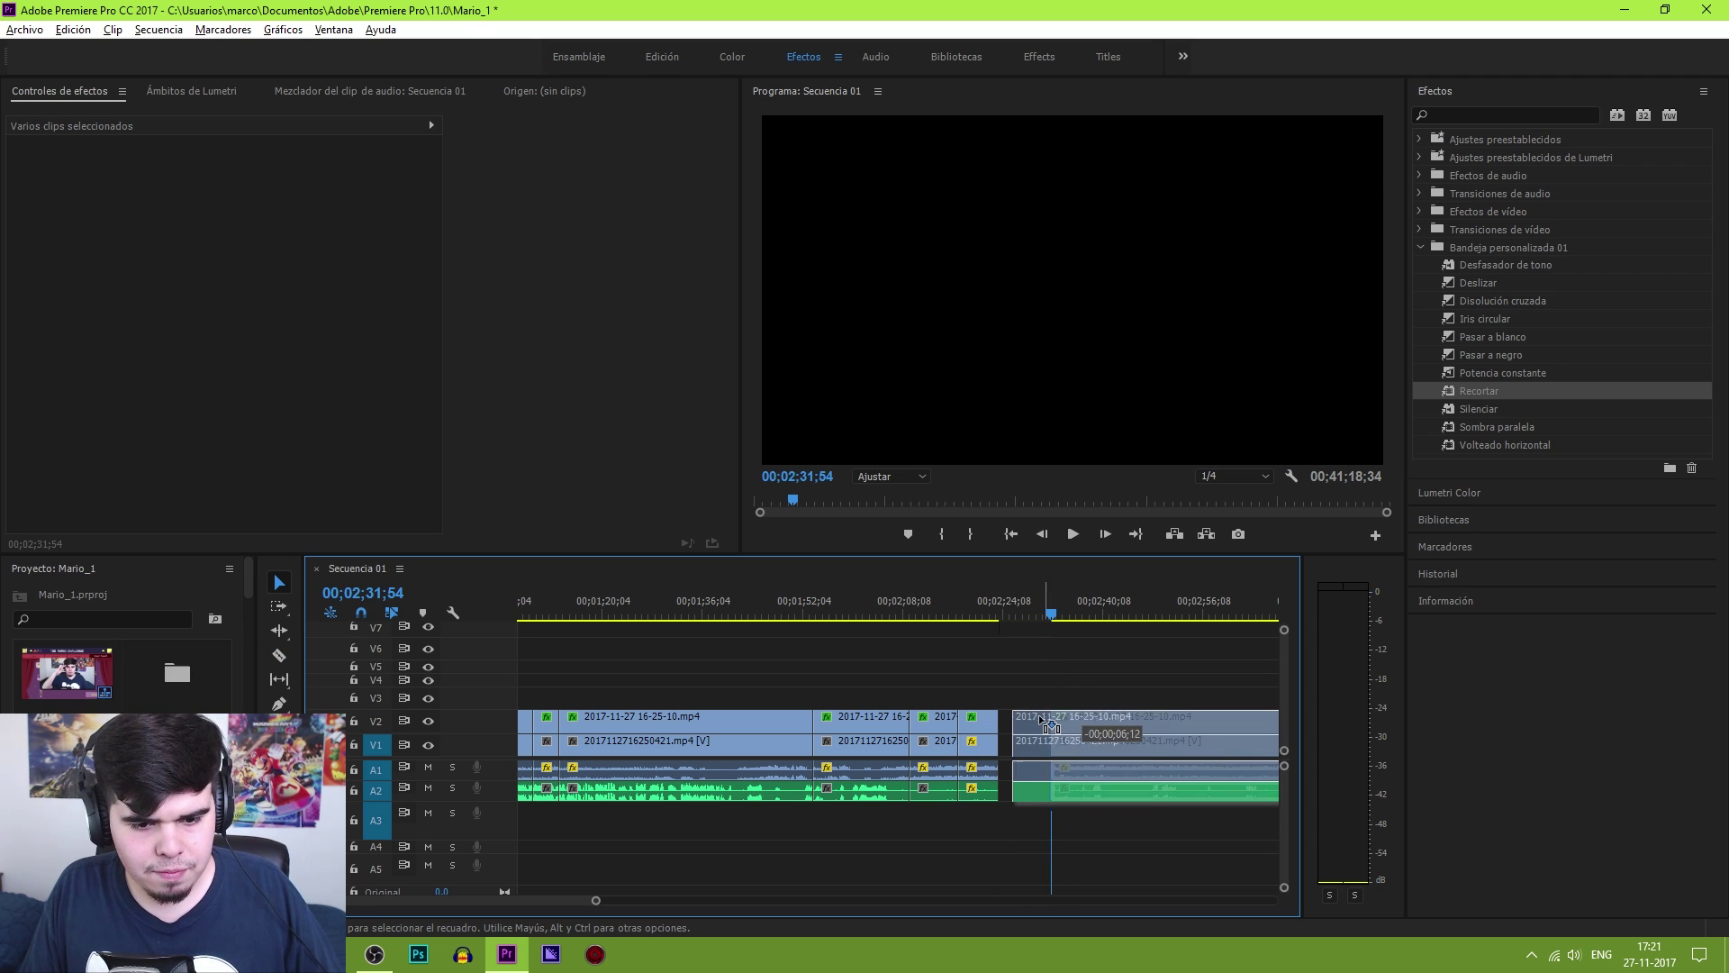
{"action": "left_click", "coordinate": [975, 612]}
{"action": "key", "text": "space"}
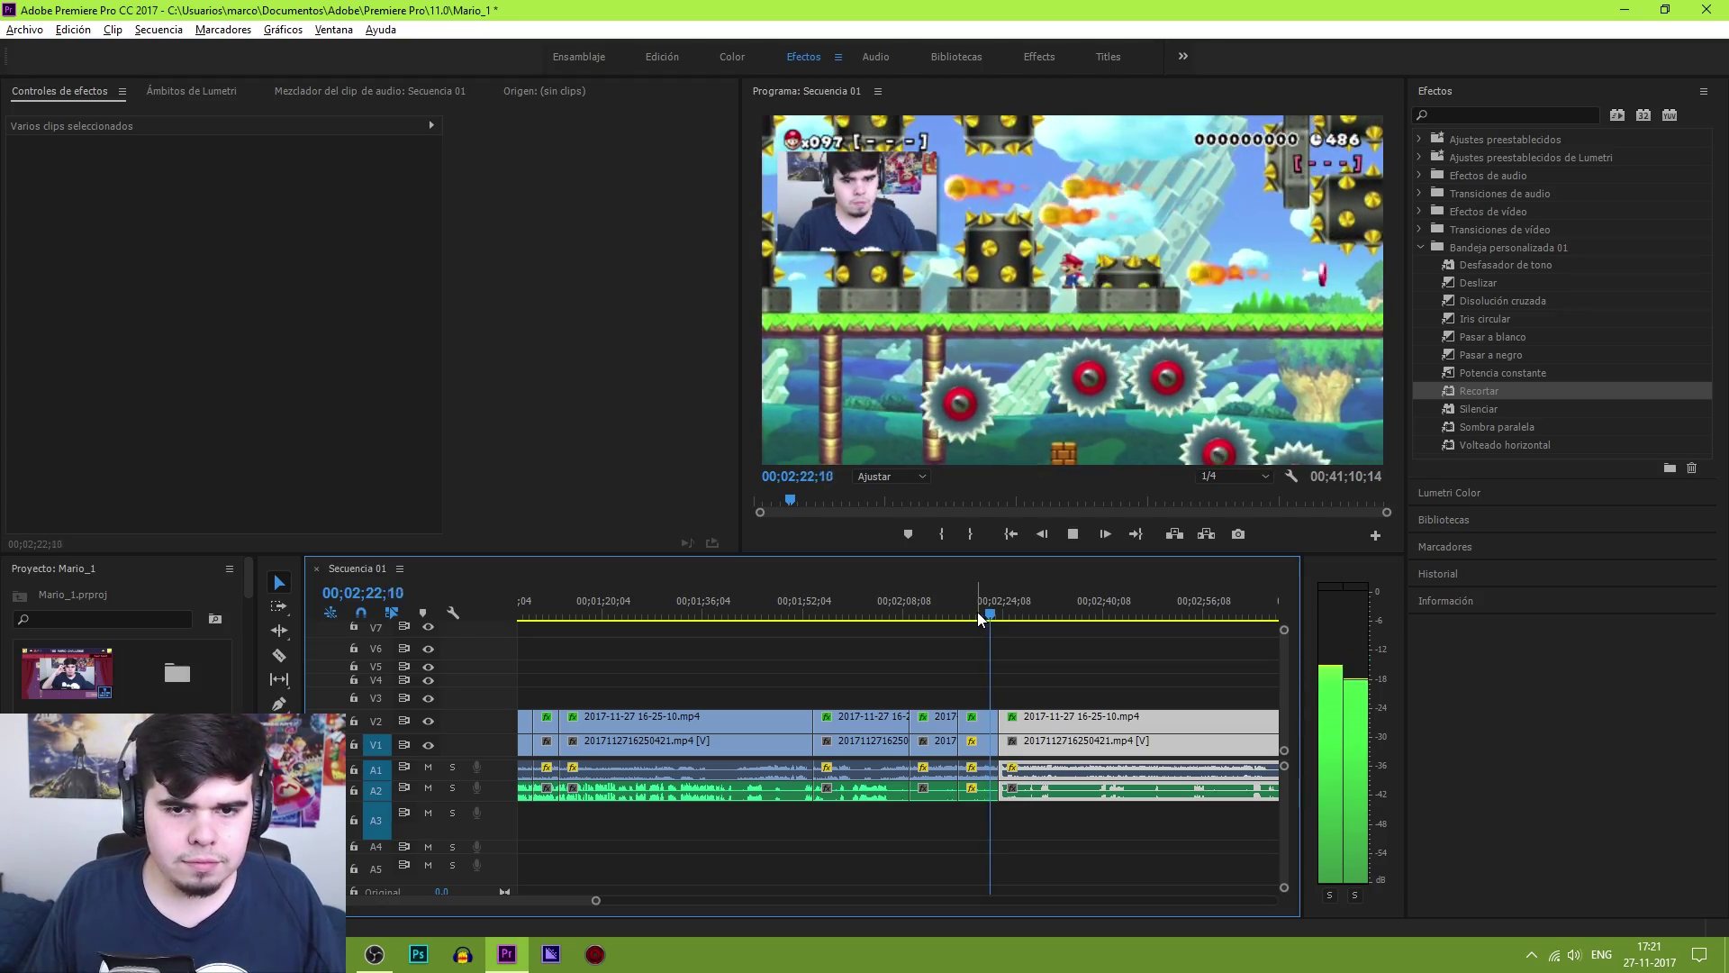
{"action": "key", "text": "space"}
Split the clips around 3:11 with Ctrl+K and ripple-delete the unwanted stretch
{"action": "key", "text": "minus"}
{"action": "key", "text": "minus"}
{"action": "left_click", "coordinate": [1228, 613]}
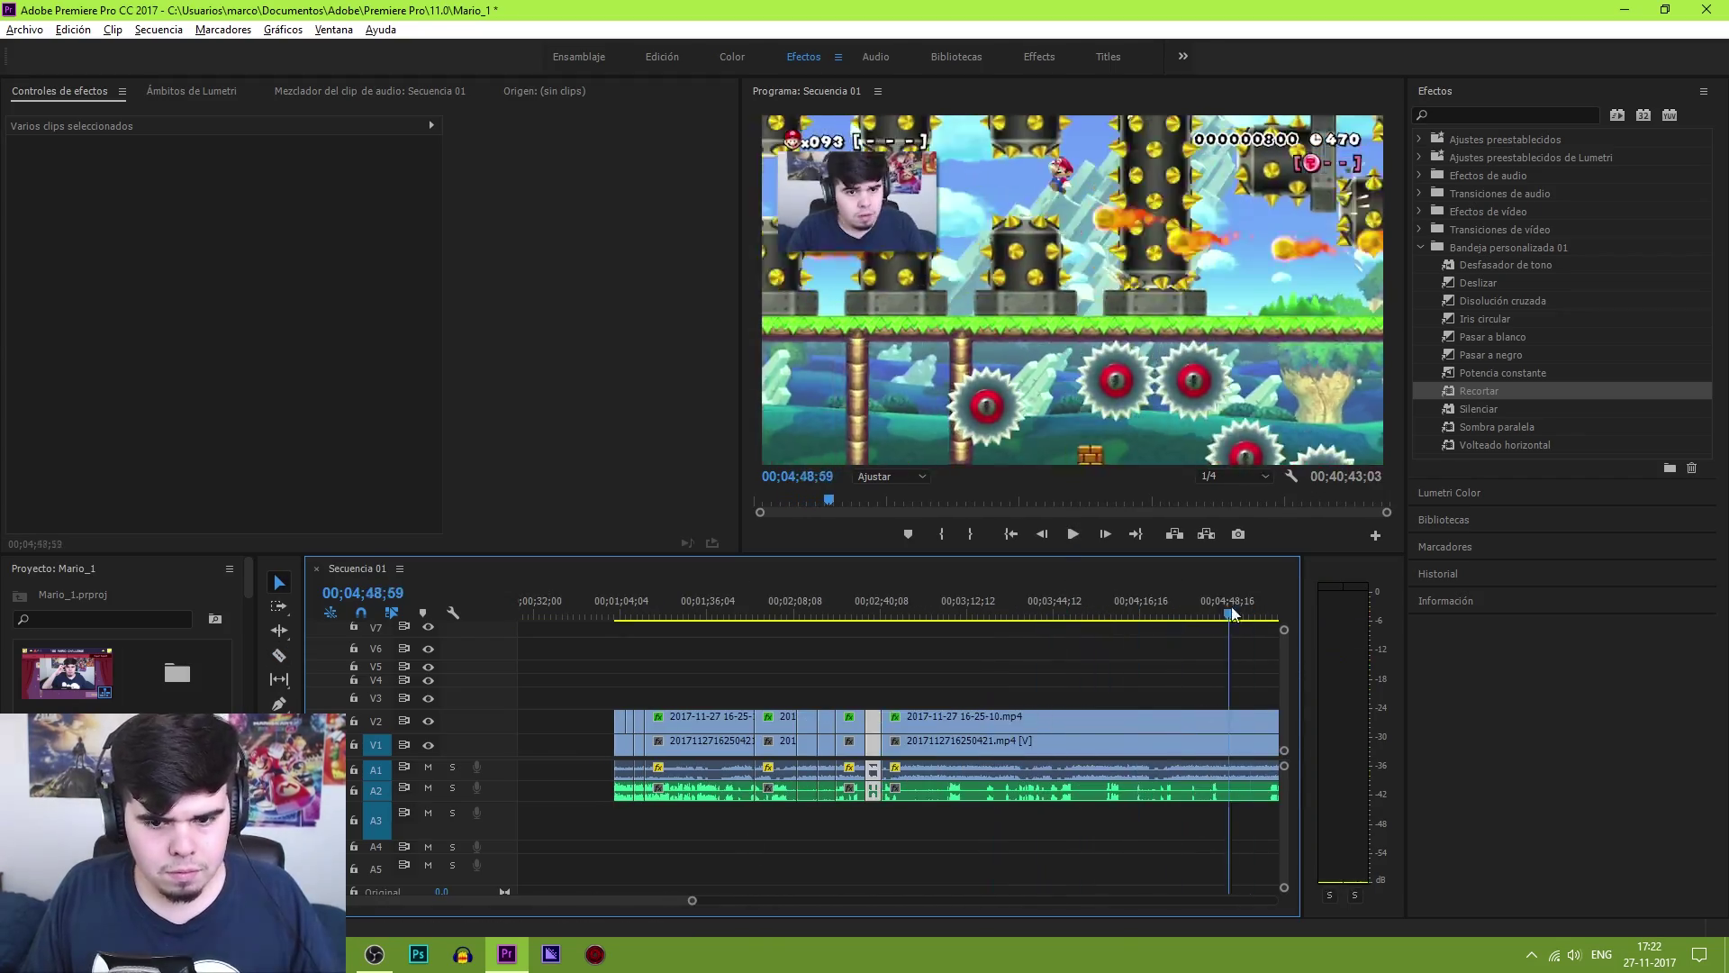
{"action": "left_click", "coordinate": [967, 613]}
{"action": "key", "text": "equal"}
{"action": "key", "text": "space"}
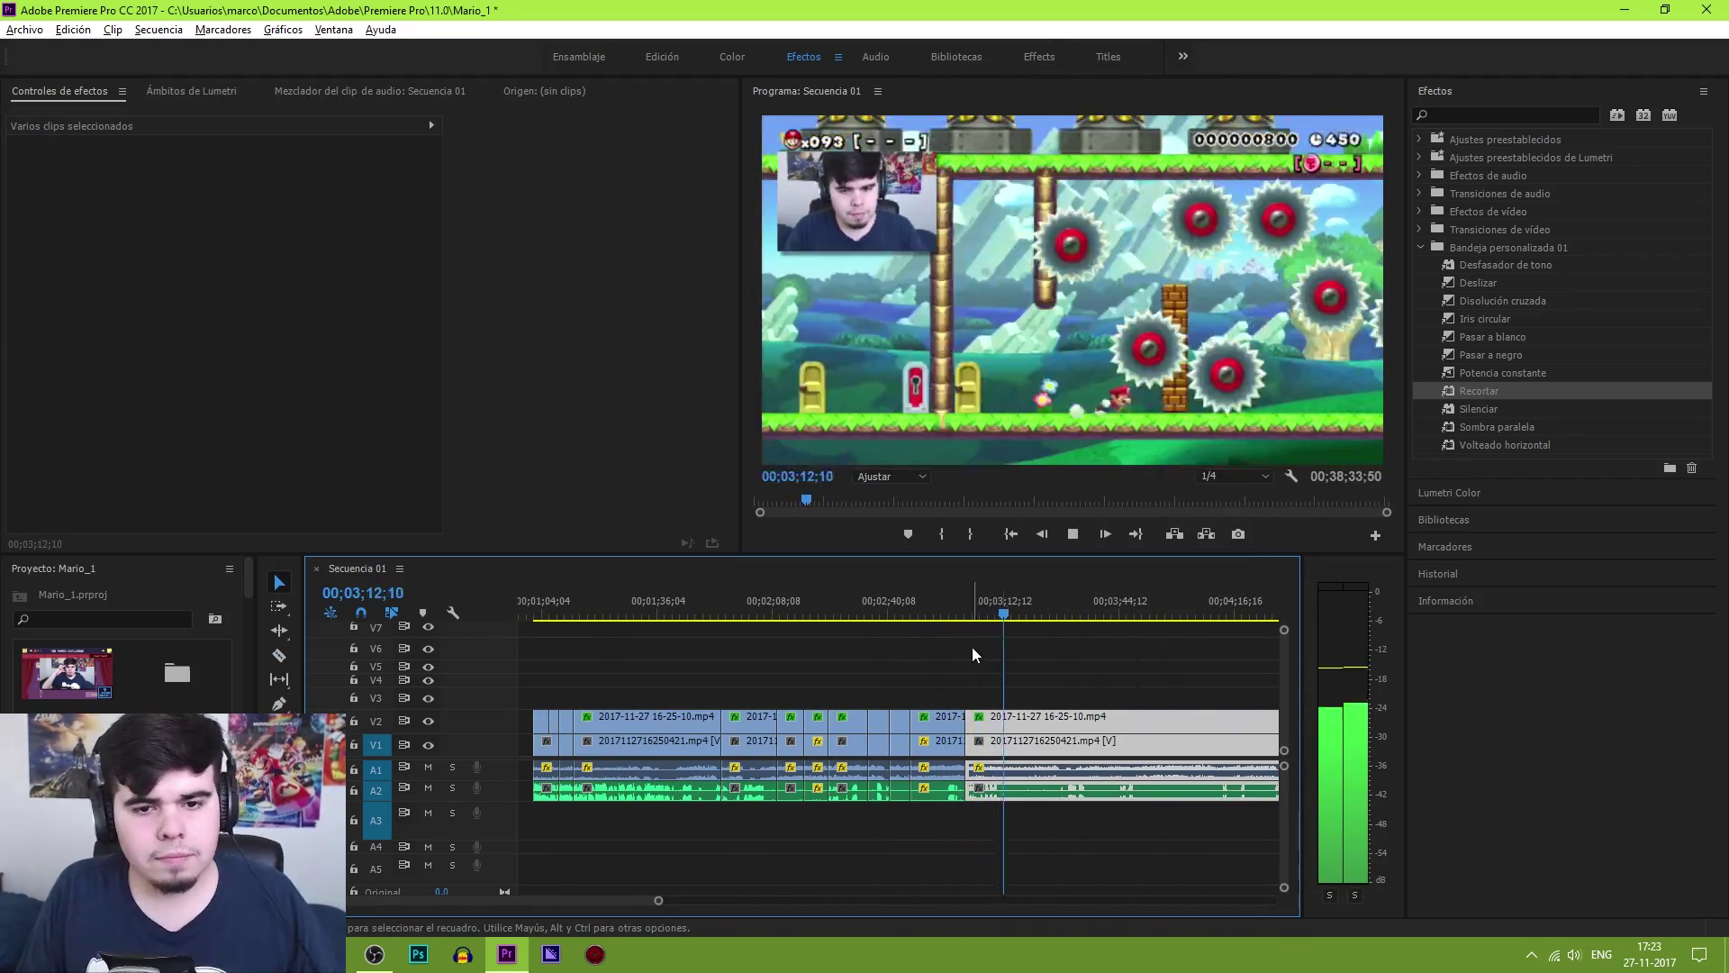
{"action": "key", "text": "ctrl+k"}
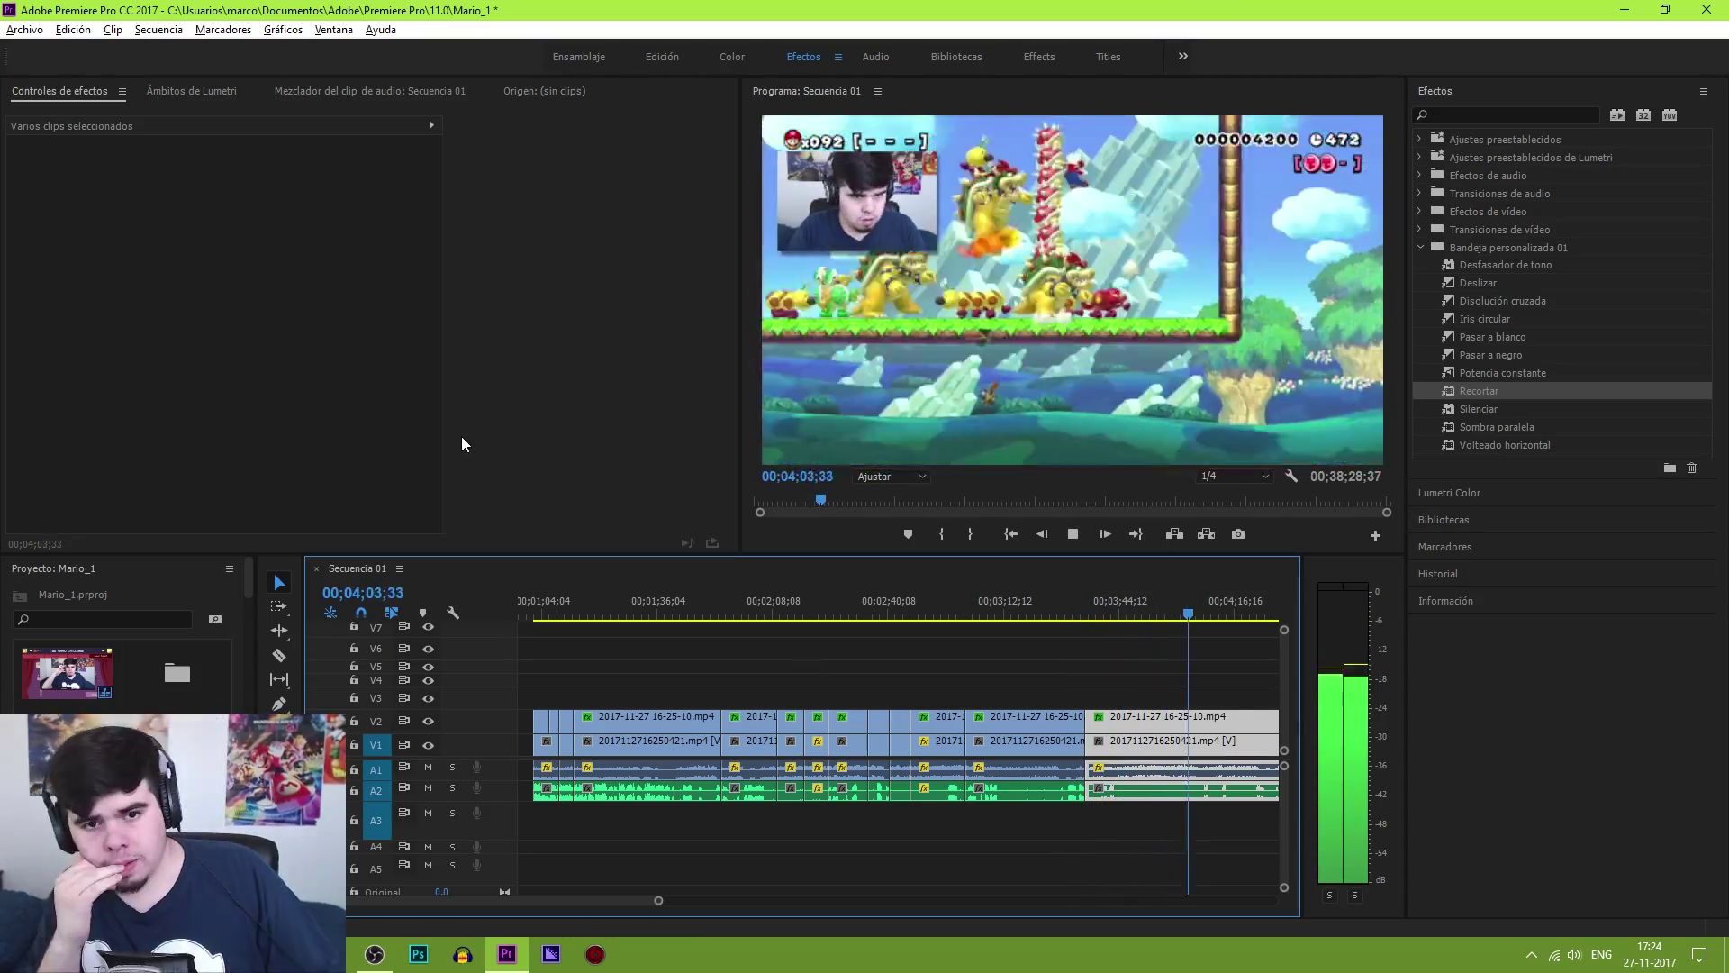
{"action": "key", "text": "space"}
{"action": "key", "text": "ctrl+k"}
{"action": "key", "text": "minus"}
{"action": "key", "text": "shift+Delete"}
Ripple-delete two more unwanted gameplay stretches around 5:10
{"action": "left_click", "coordinate": [942, 597]}
{"action": "left_click_drag", "start_coordinate": [762, 900], "coordinate": [596, 902]}
{"action": "key", "text": "shift+Delete"}
{"action": "key", "text": "l"}
{"action": "key", "text": "l"}
{"action": "key", "text": "l"}
{"action": "key", "text": "ctrl+k"}
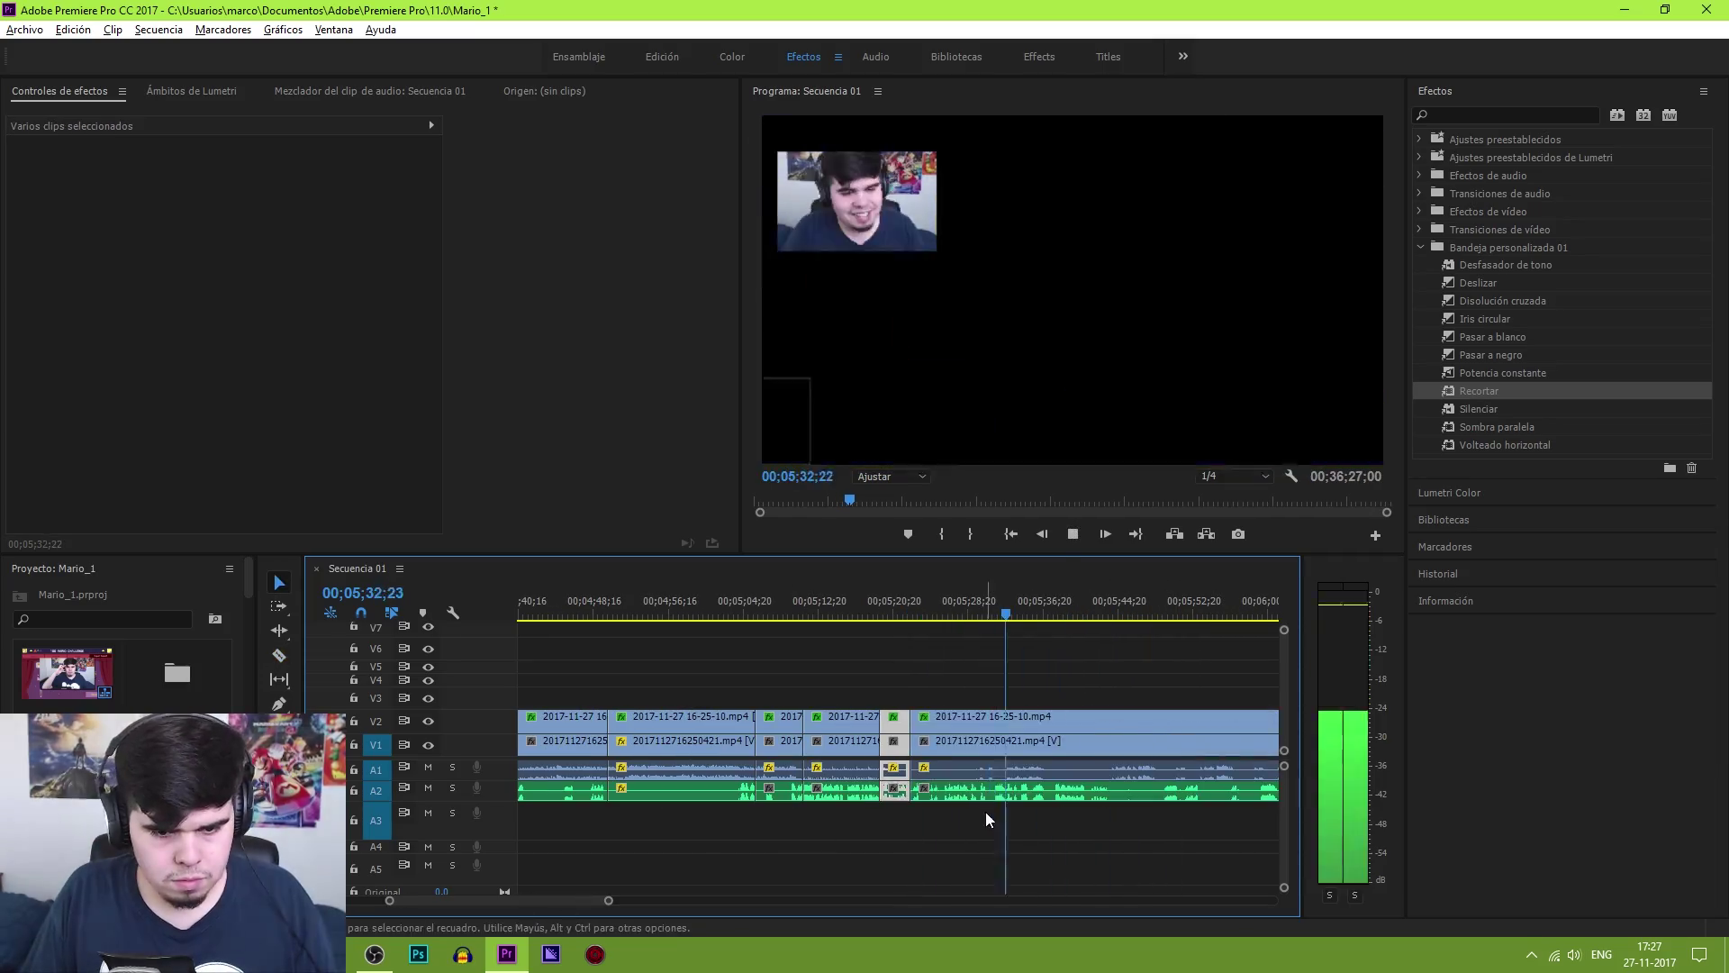
{"action": "left_click", "coordinate": [922, 791]}
{"action": "key", "text": "shift+Delete"}
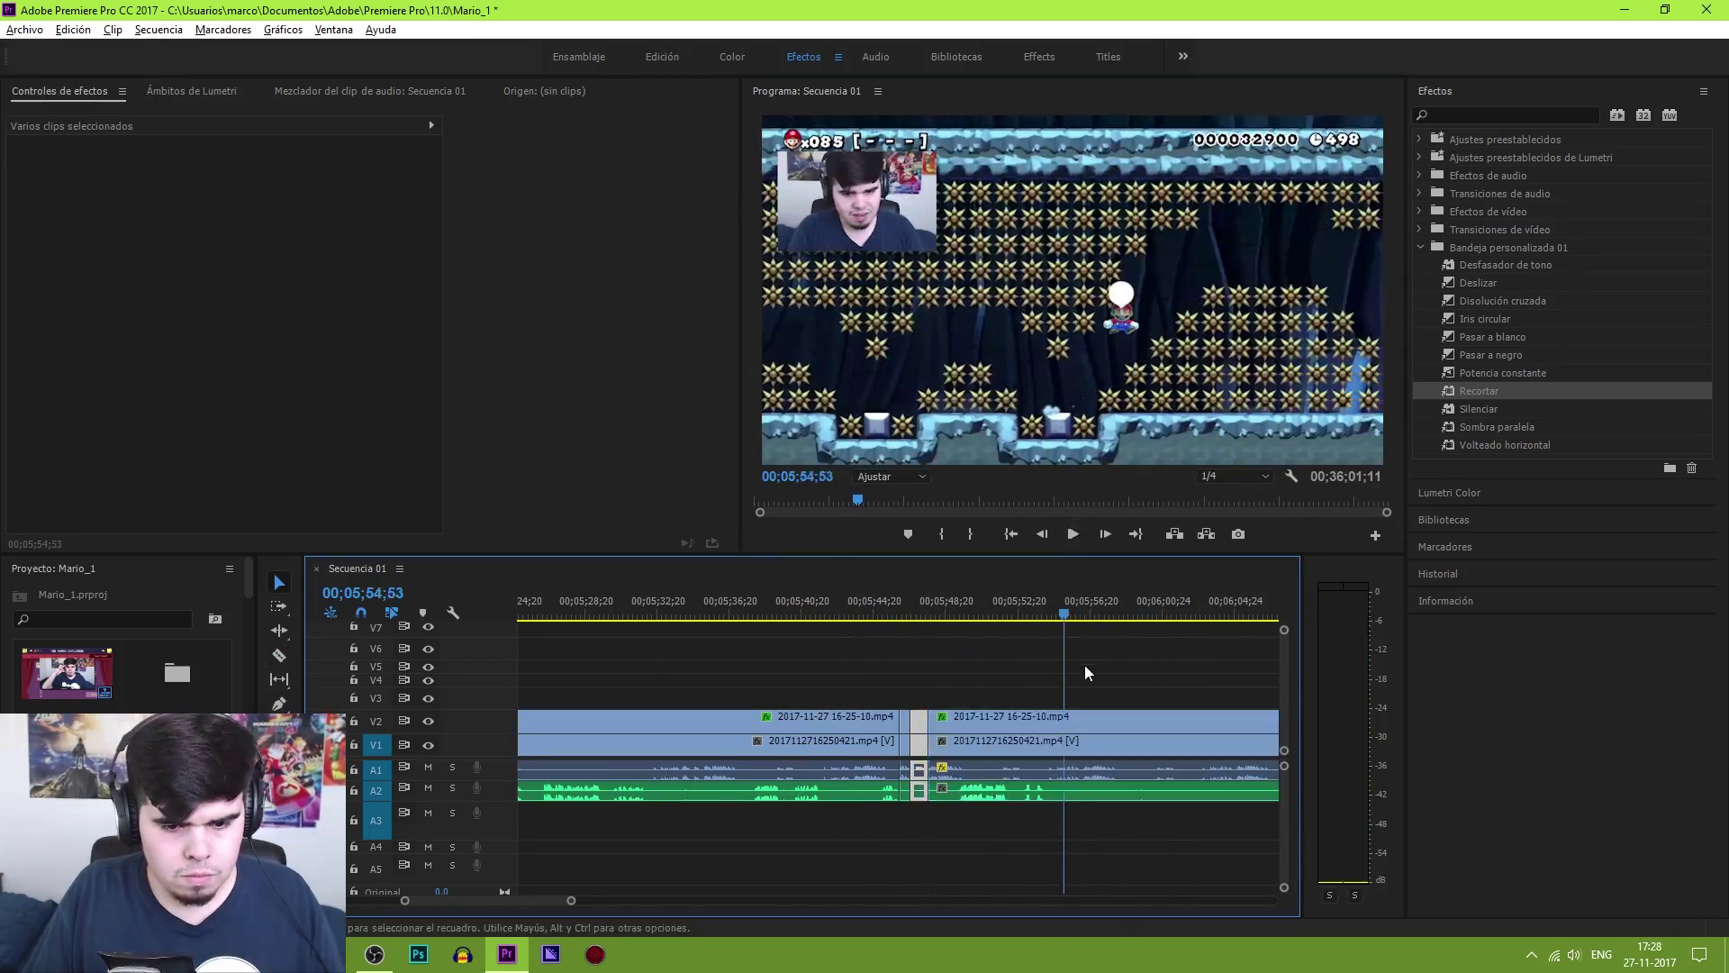
Push the later clips right to leave a gap after about 5:49, then open the sound clips bin
{"action": "left_click_drag", "start_coordinate": [951, 721], "coordinate": [1140, 720]}
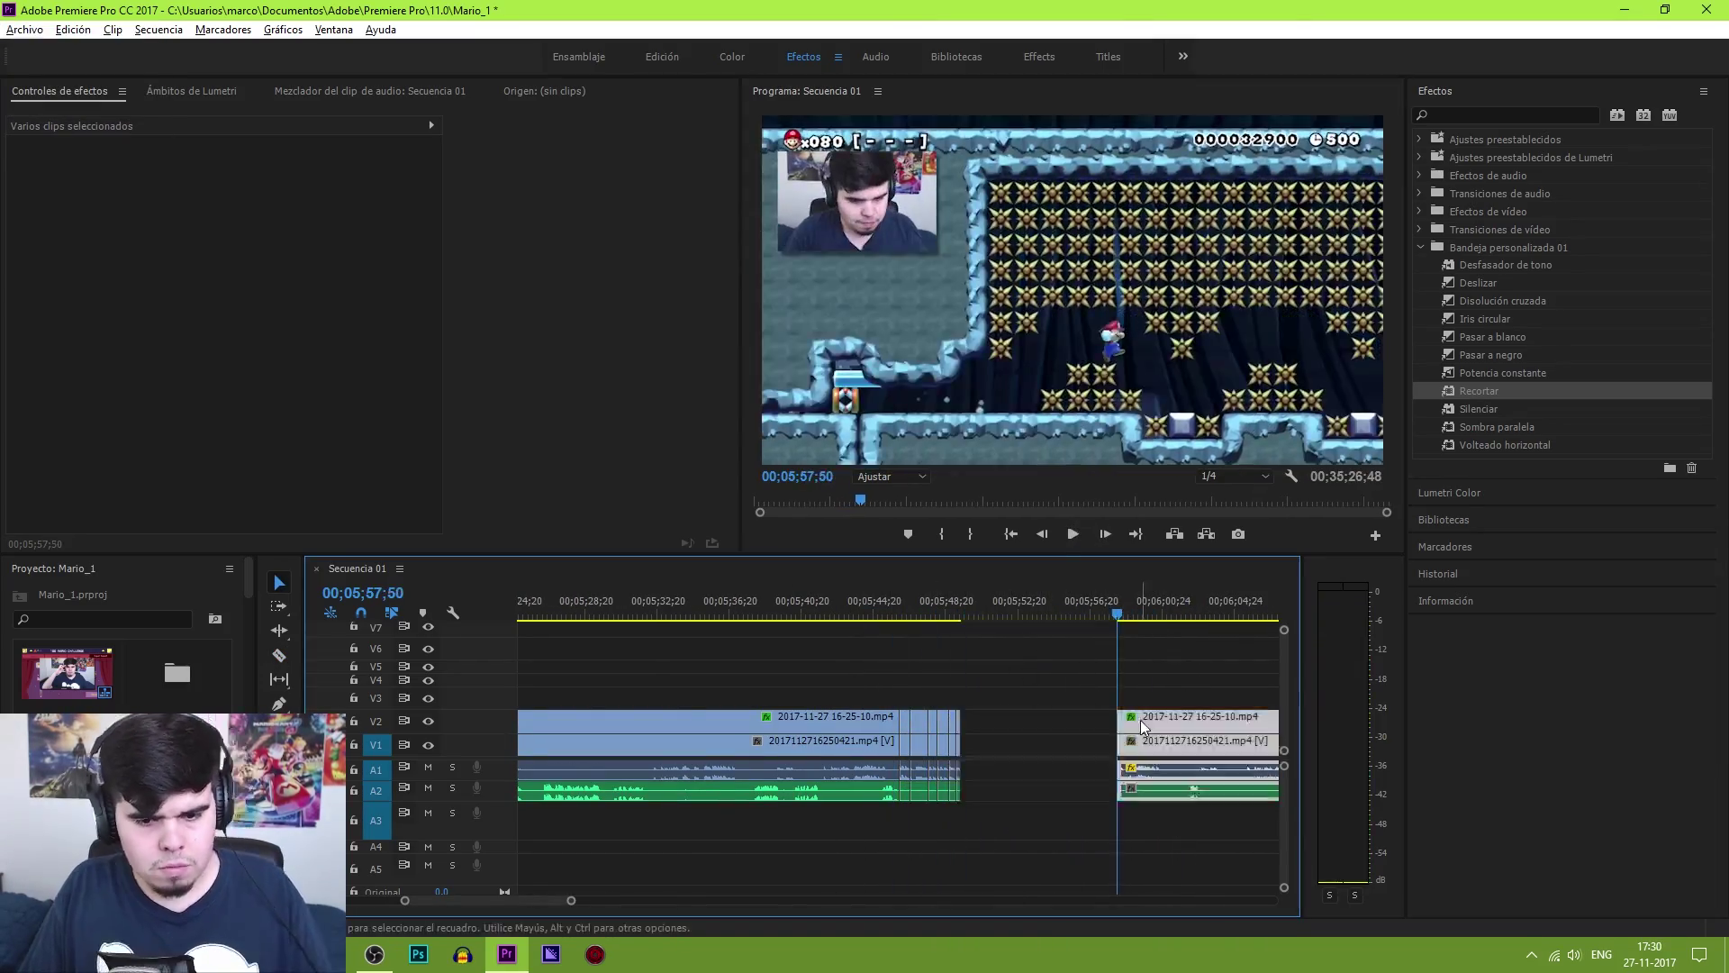
{"action": "key", "text": "ctrl+z"}
{"action": "key", "text": "c"}
{"action": "key", "text": "equal"}
{"action": "key", "text": "minus"}
{"action": "key", "text": "minus"}
{"action": "key", "text": "minus"}
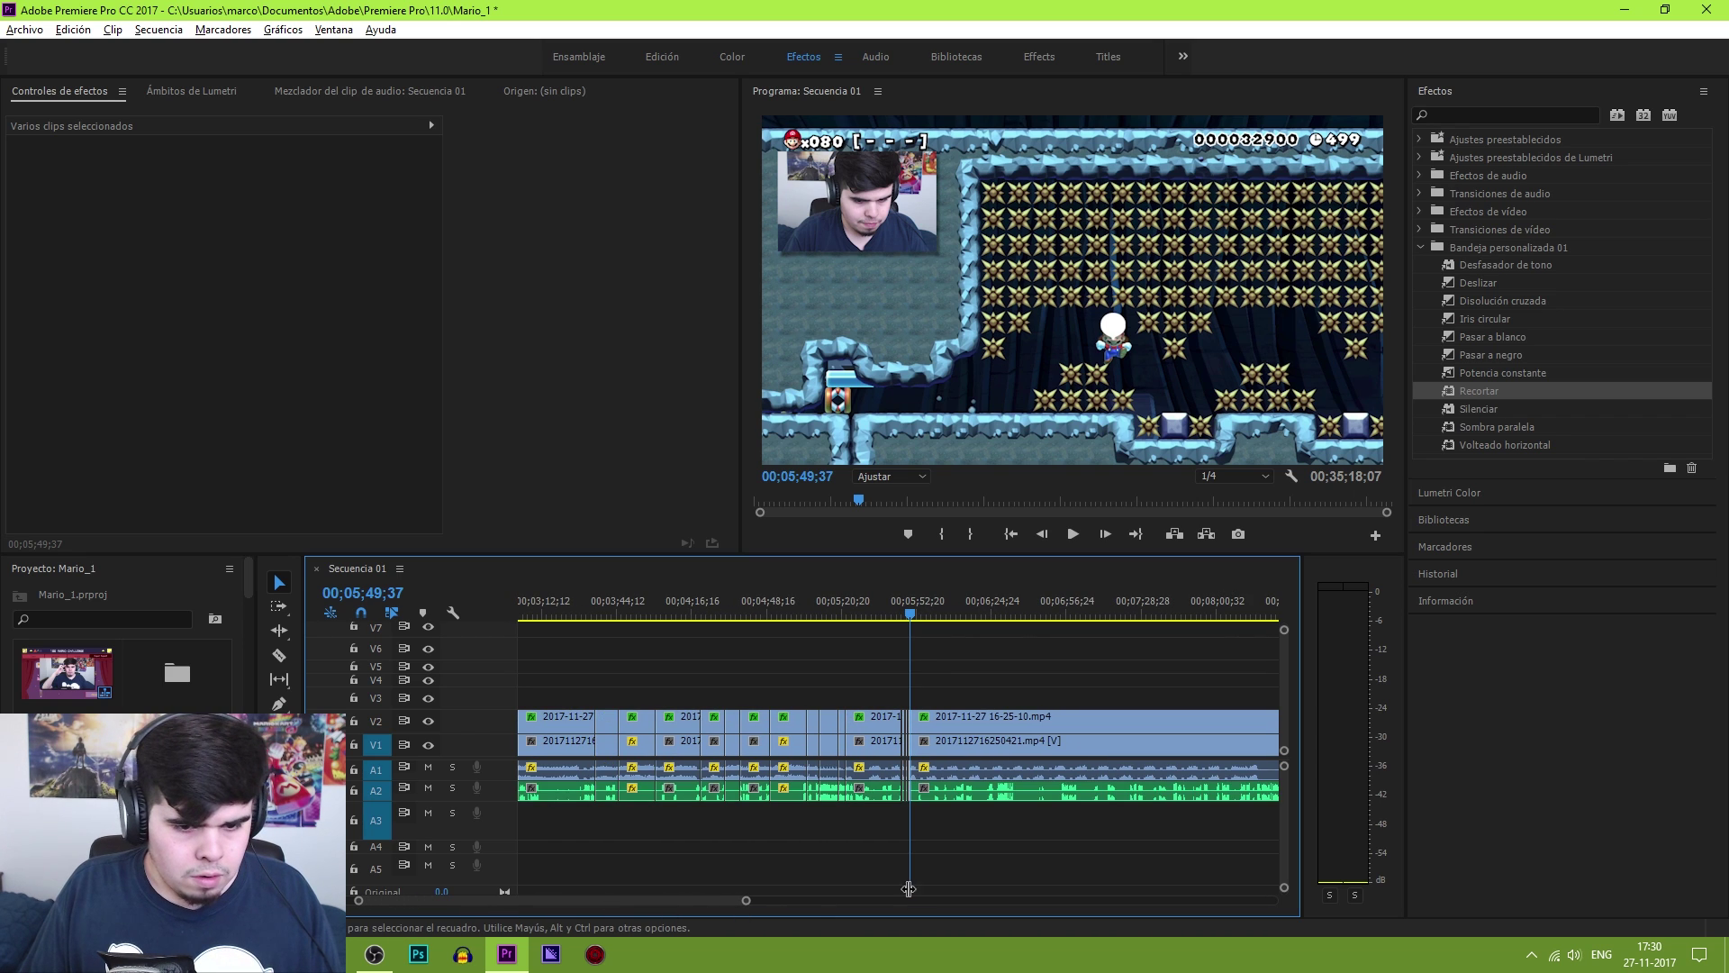
{"action": "left_click_drag", "start_coordinate": [939, 721], "coordinate": [1256, 721]}
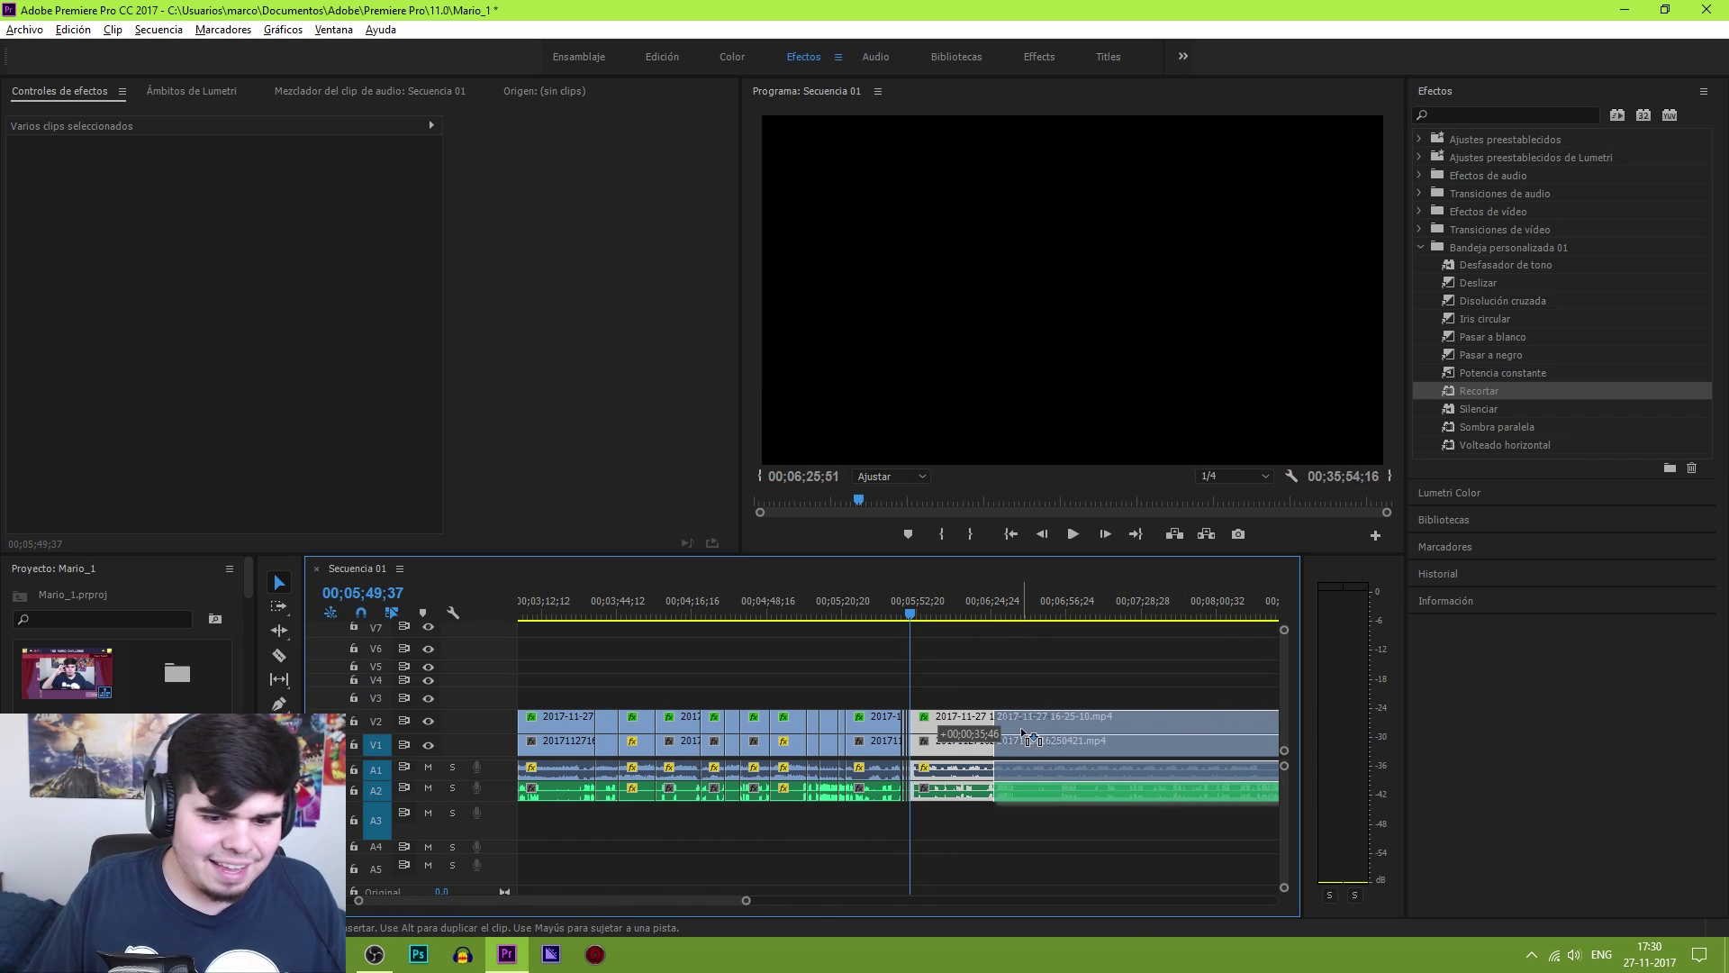
{"action": "left_click_drag", "start_coordinate": [1024, 734], "coordinate": [1136, 734]}
{"action": "key", "text": "equal"}
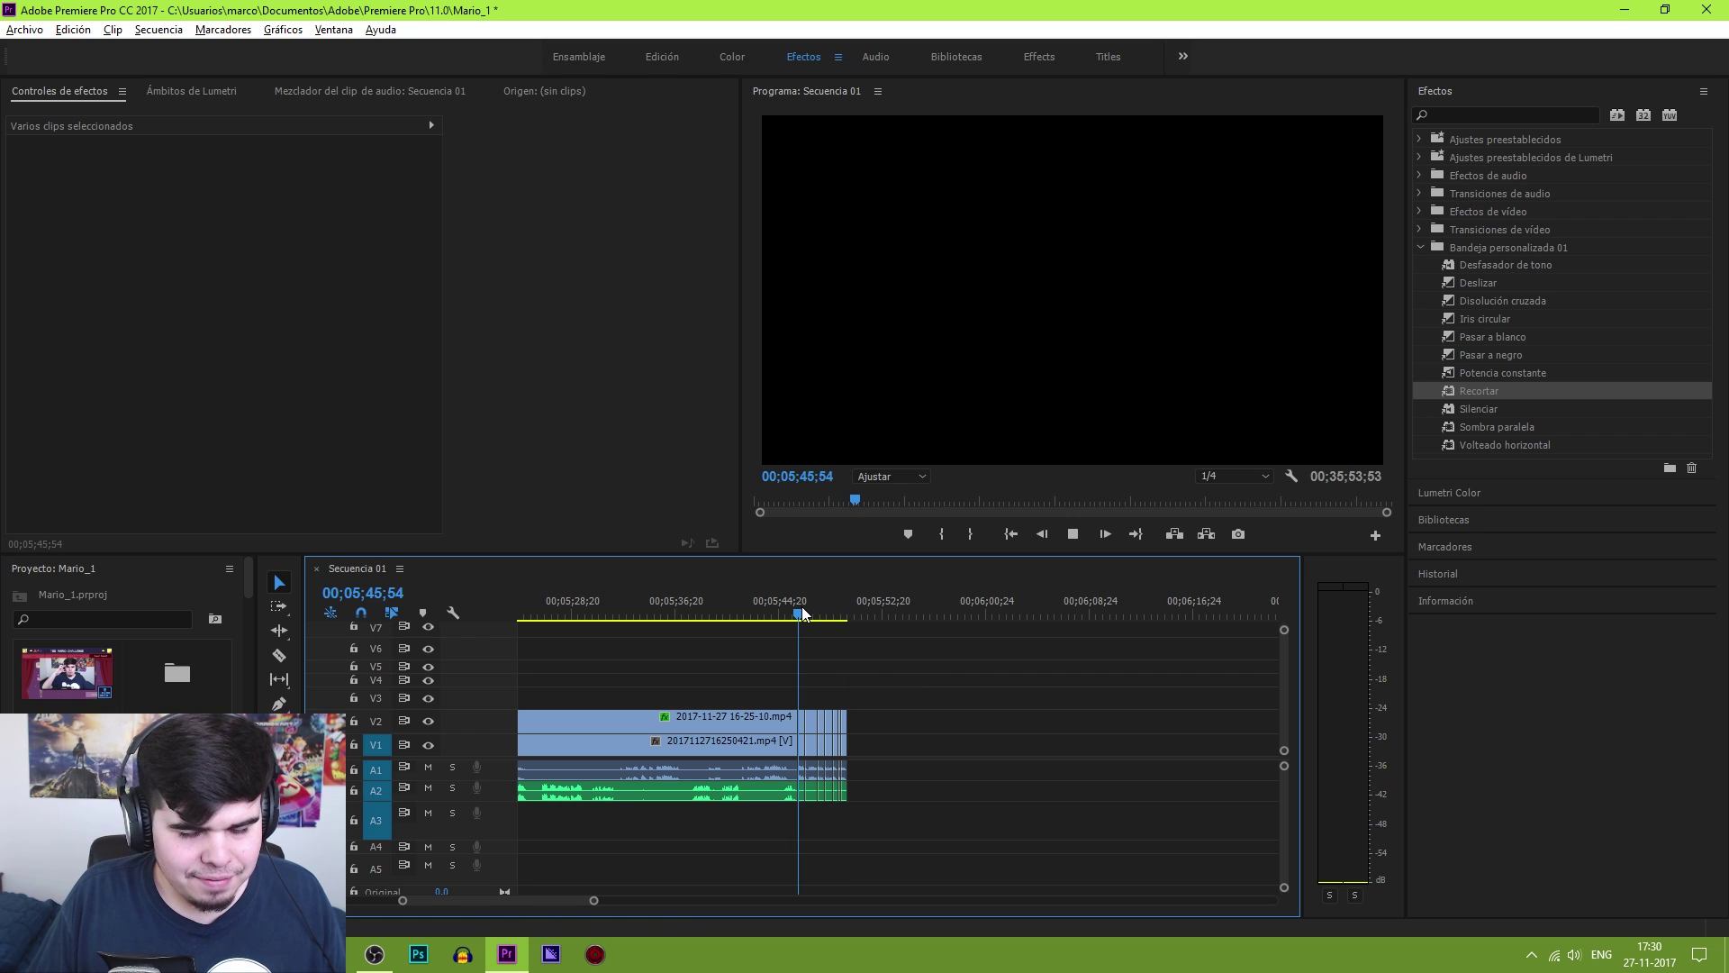
{"action": "left_click", "coordinate": [803, 614]}
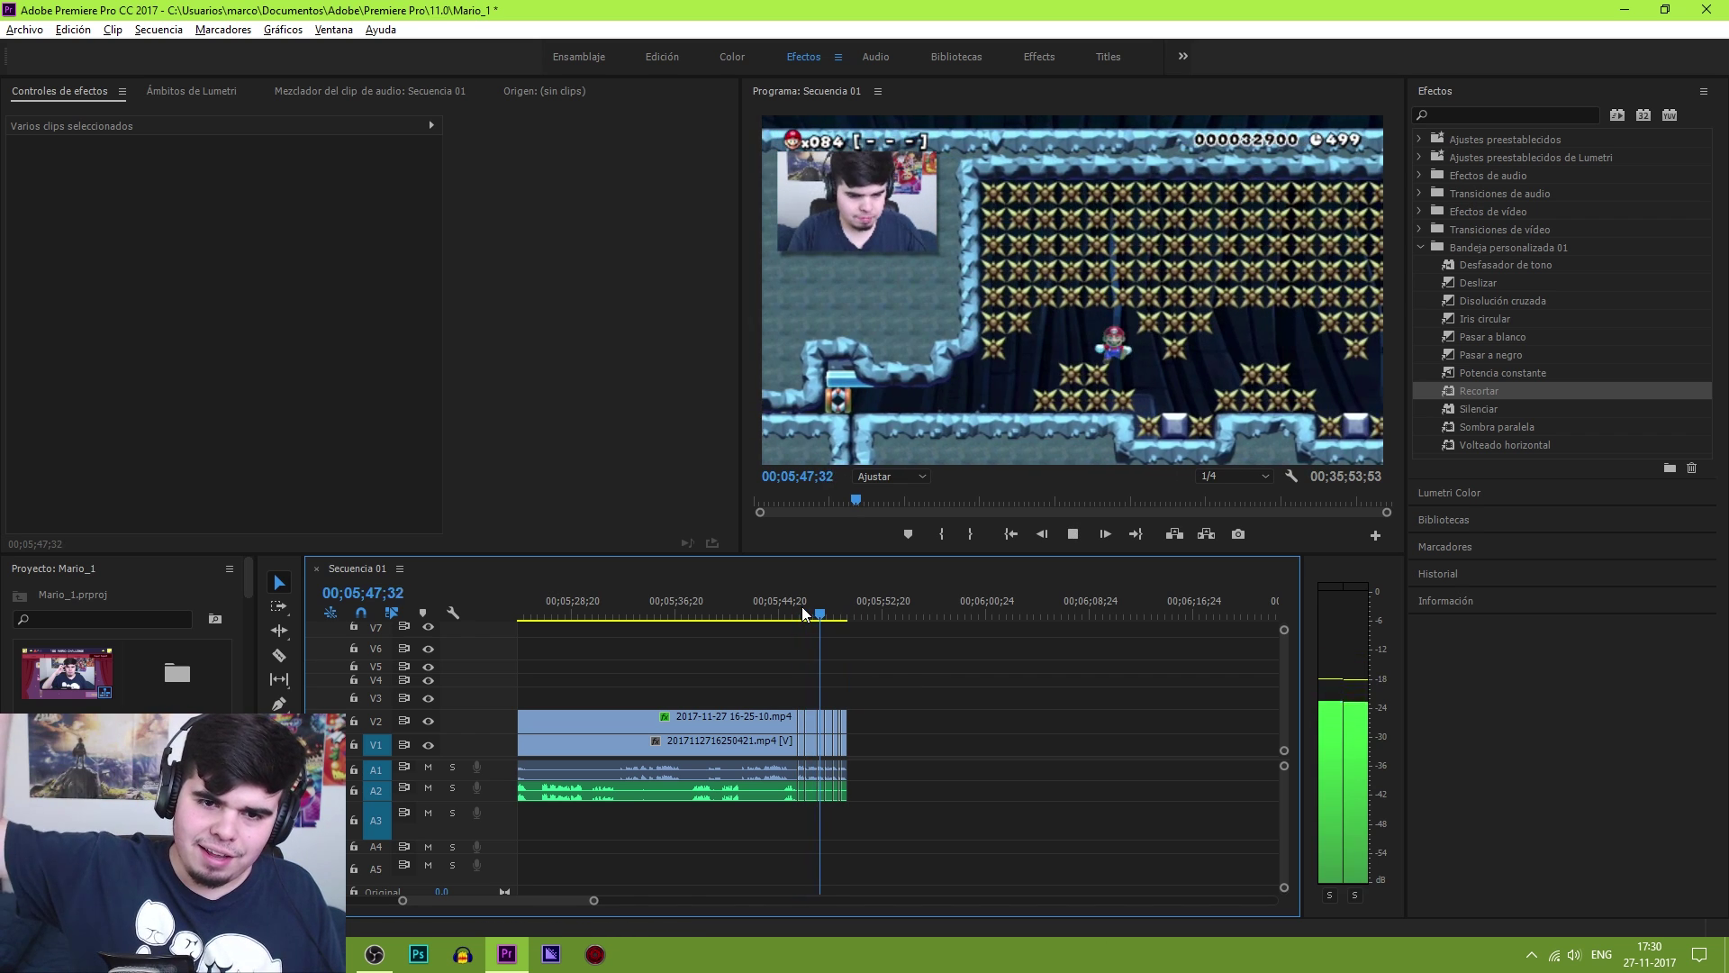
{"action": "key", "text": "space"}
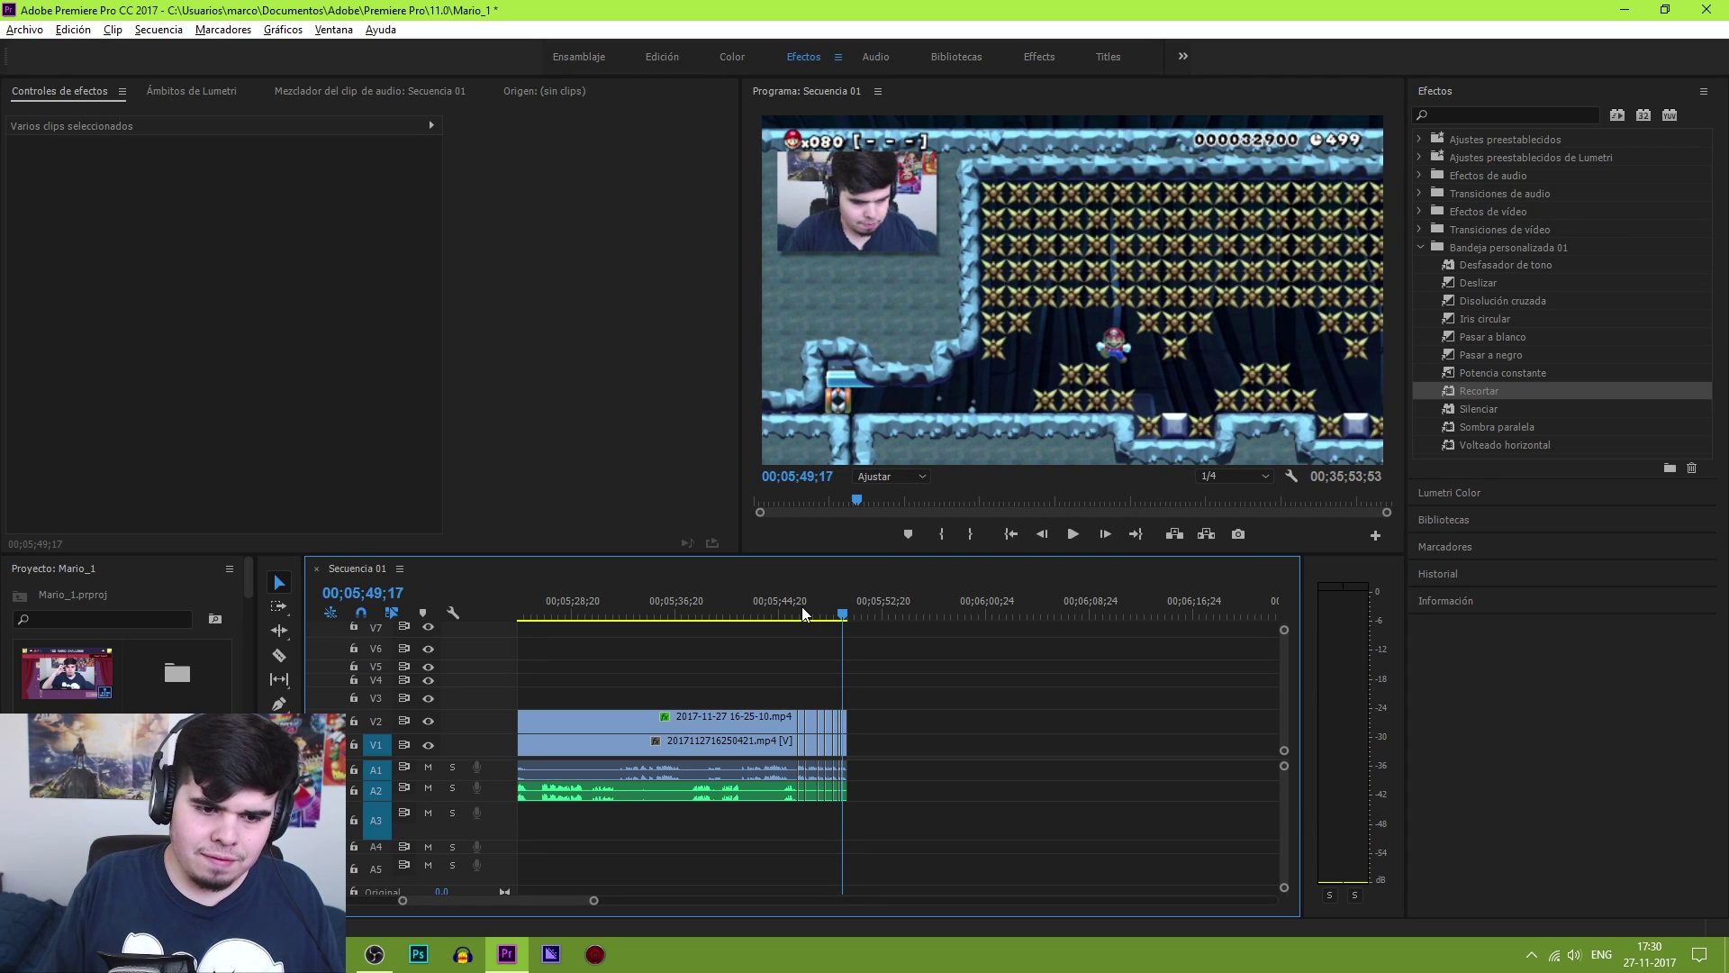
{"action": "double_click", "coordinate": [176, 672]}
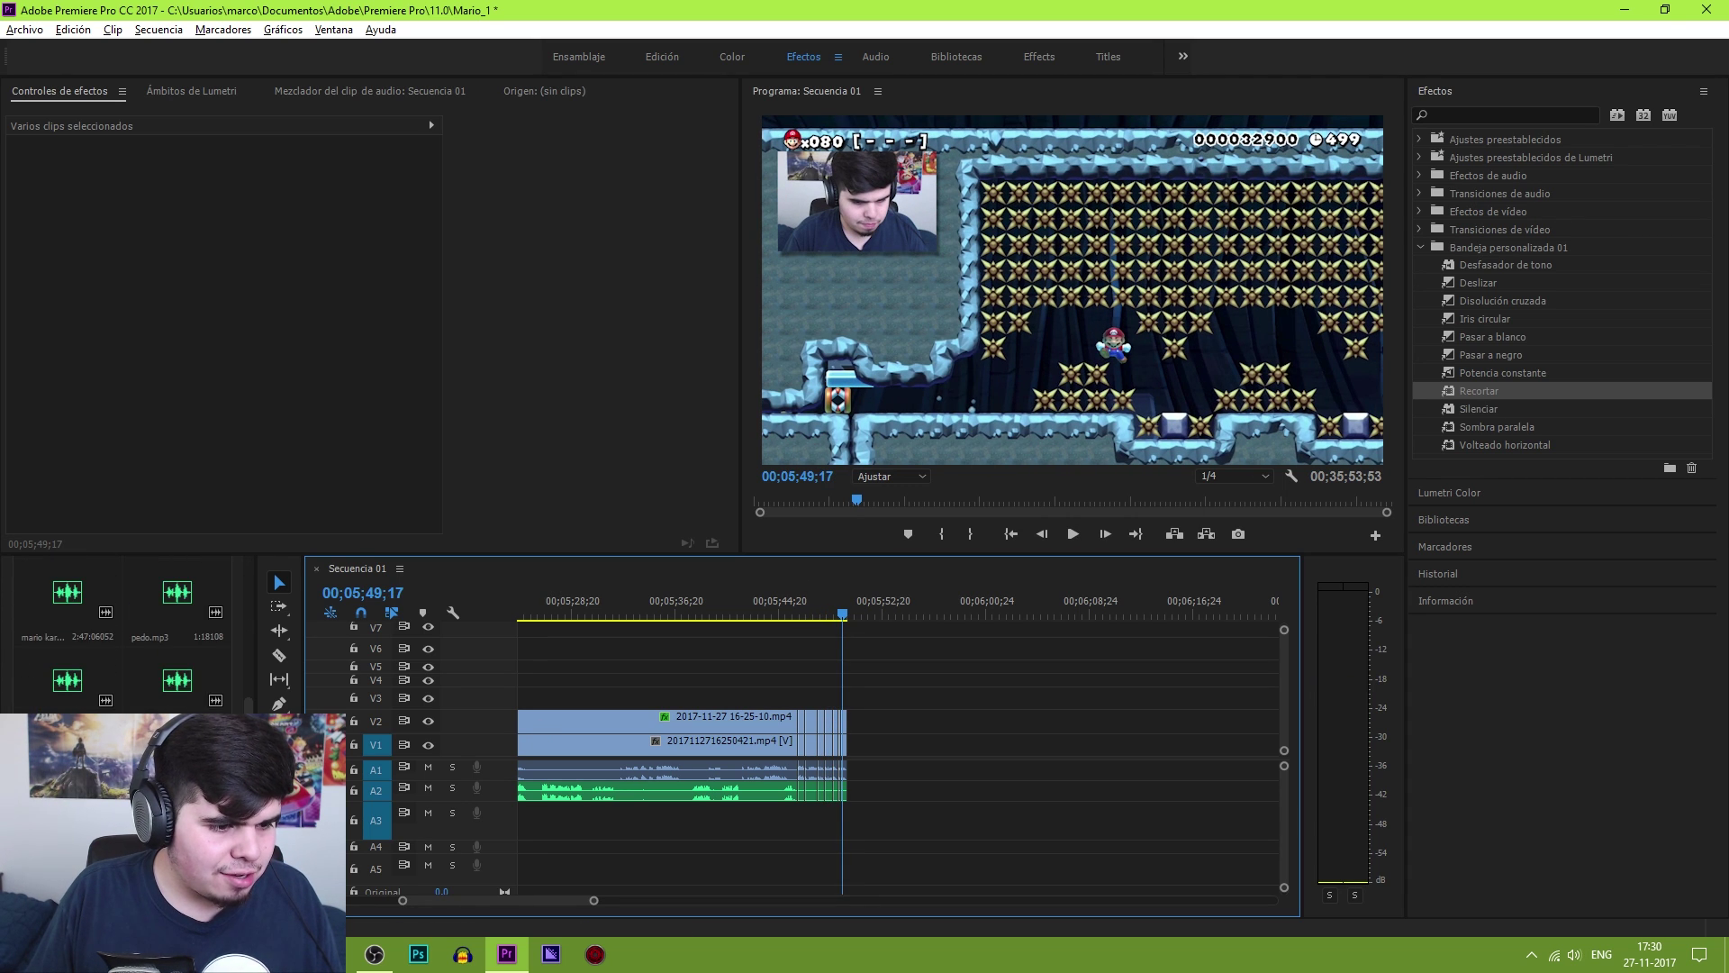
Place the '2000 YEARS LATER' Bob Esponja clip on V1 right after the gameplay
{"action": "scroll", "coordinate": [117, 631], "scroll_direction": "down", "scroll_amount": 5}
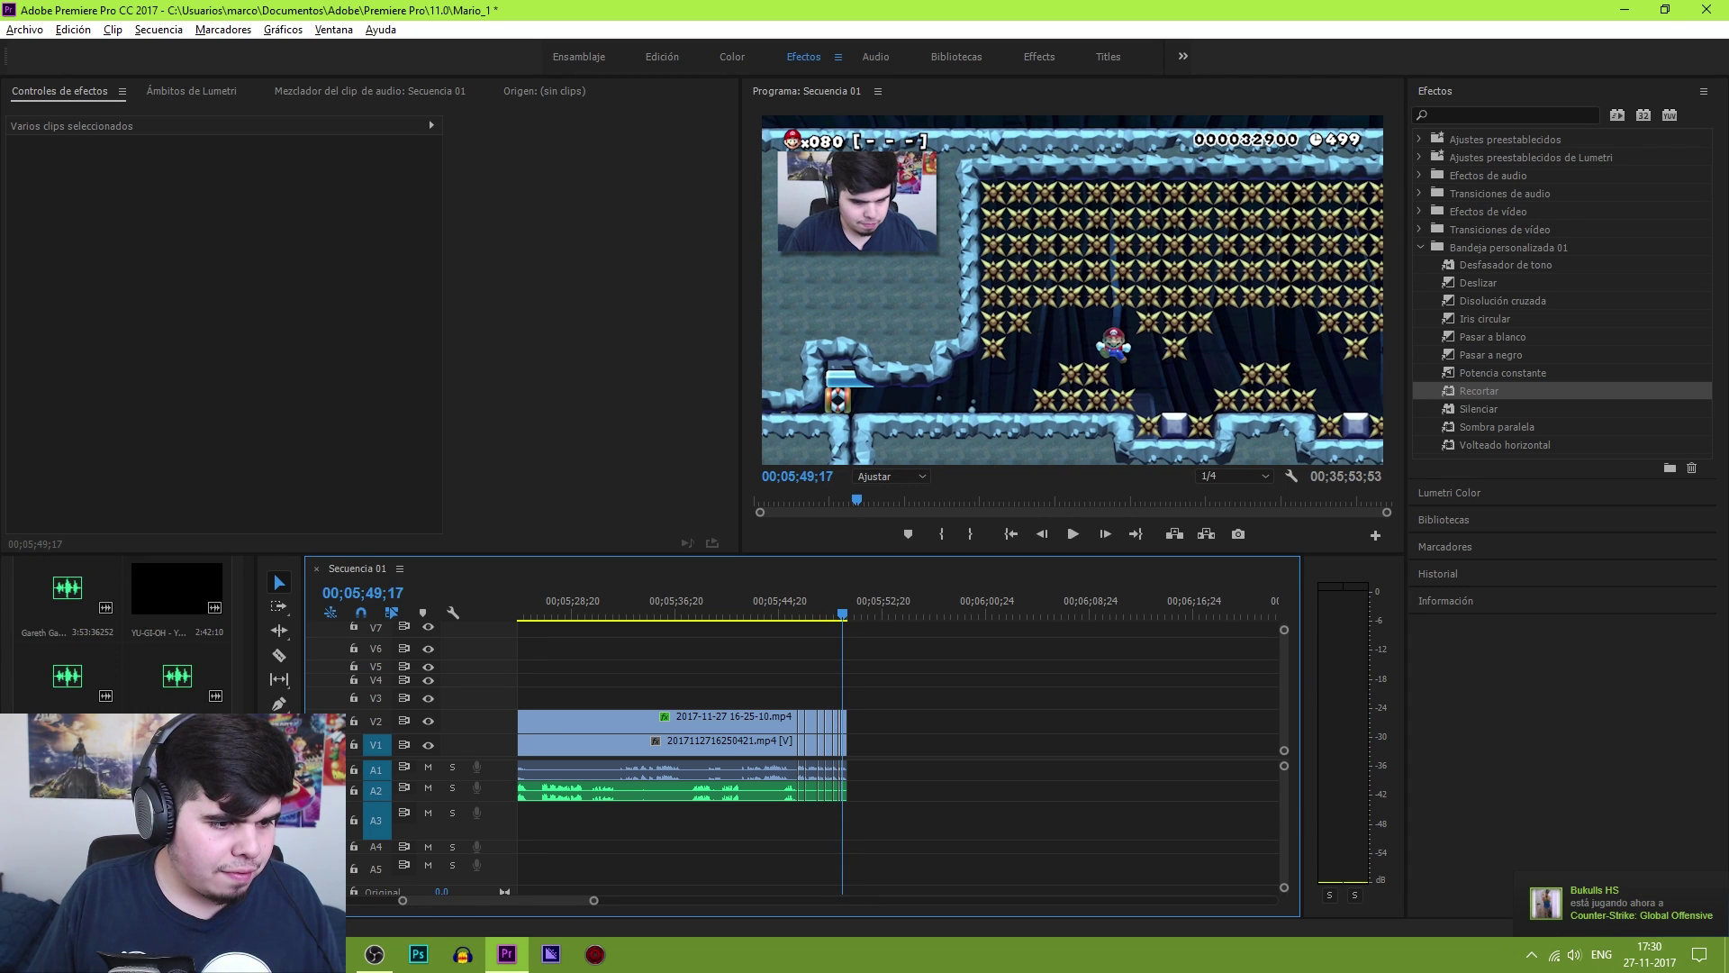
{"action": "left_click_drag", "start_coordinate": [177, 587], "coordinate": [863, 741]}
{"action": "key", "text": "space"}
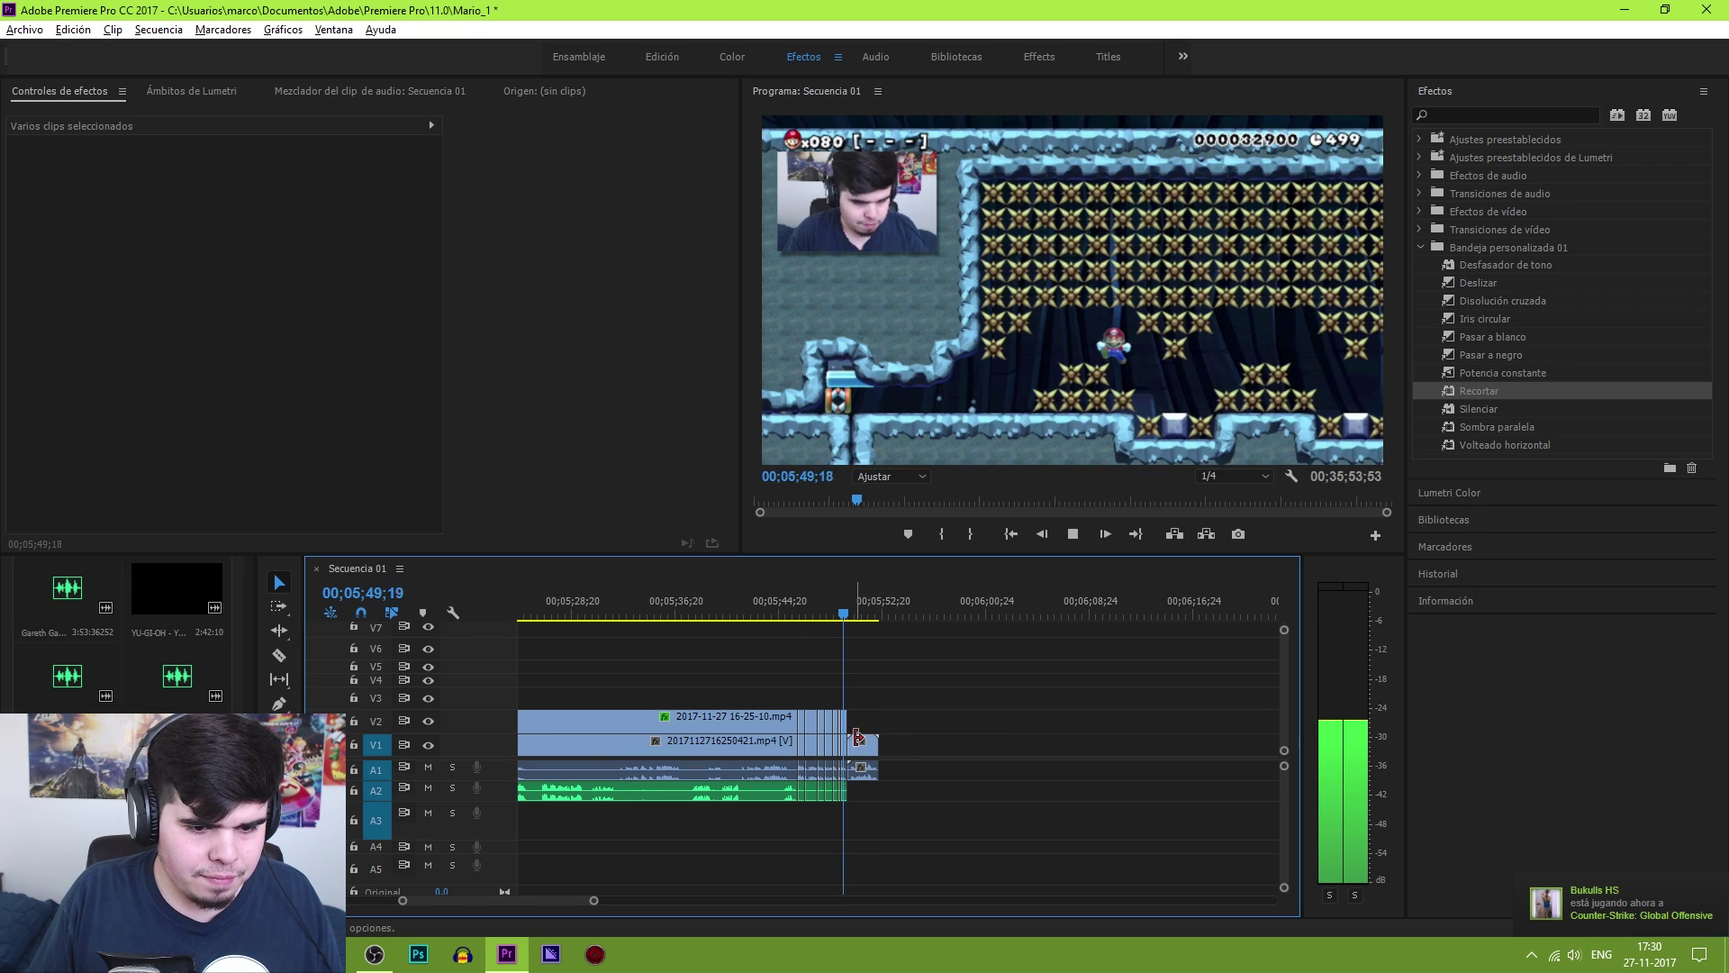
{"action": "key", "text": "space"}
{"action": "key", "text": "equal"}
{"action": "key", "text": "equal"}
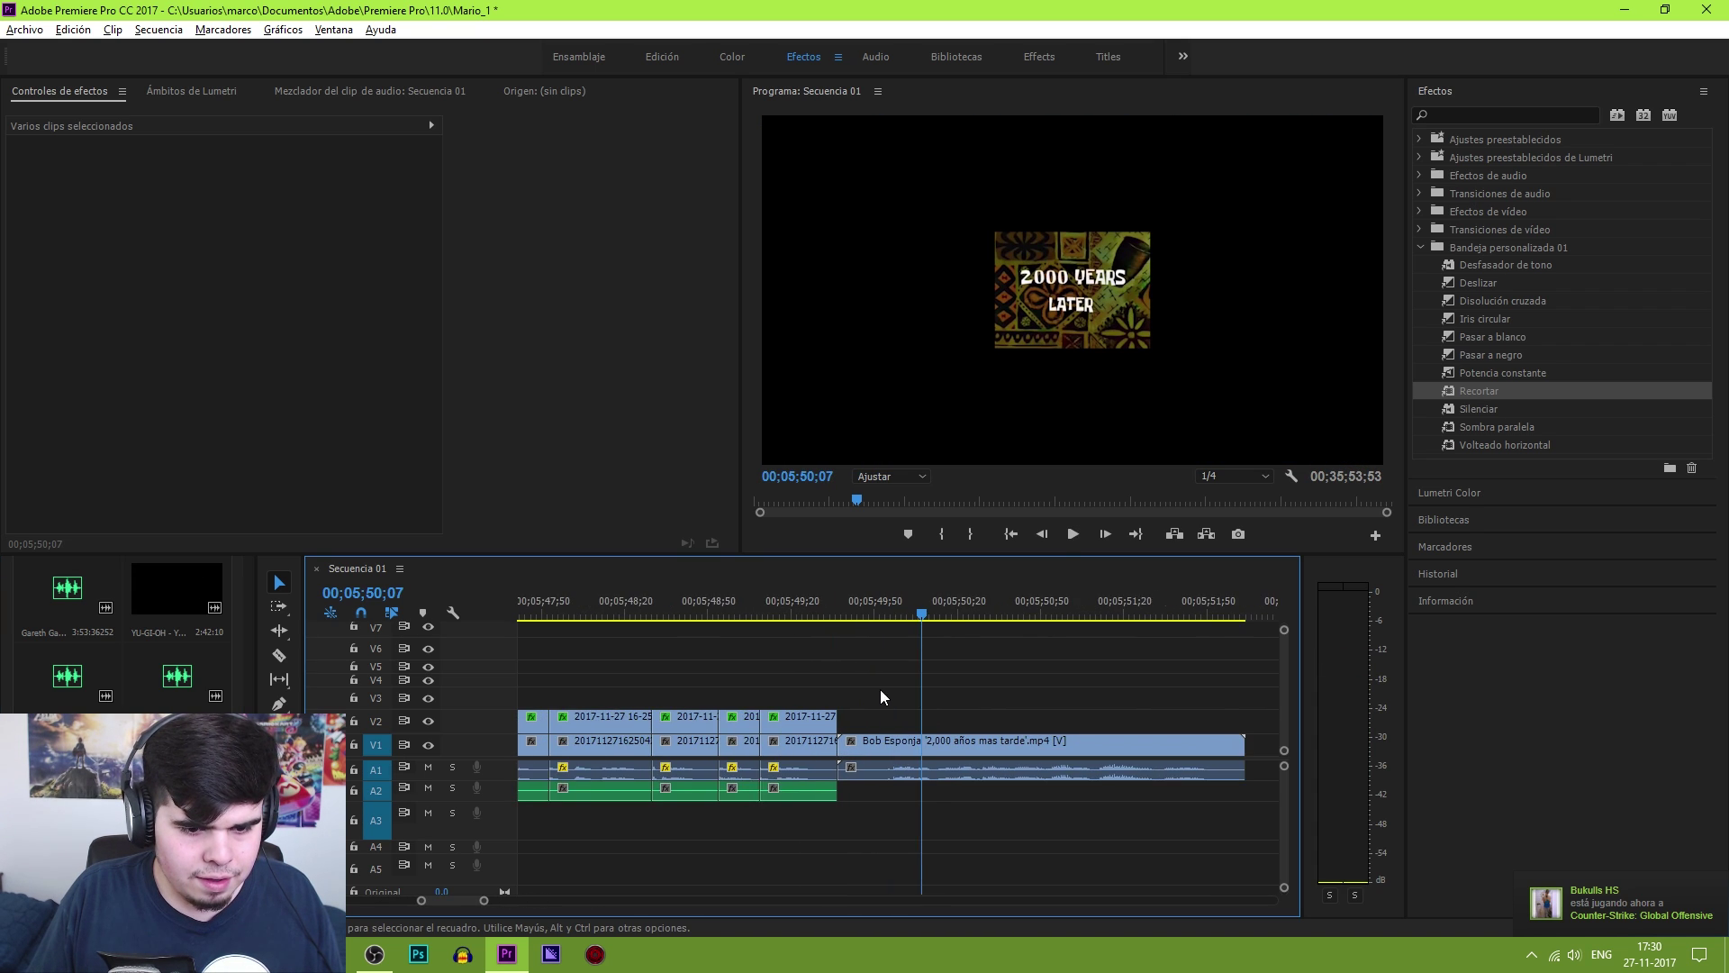
{"action": "key", "text": "equal"}
{"action": "left_click_drag", "start_coordinate": [889, 744], "coordinate": [826, 744]}
{"action": "key", "text": "minus"}
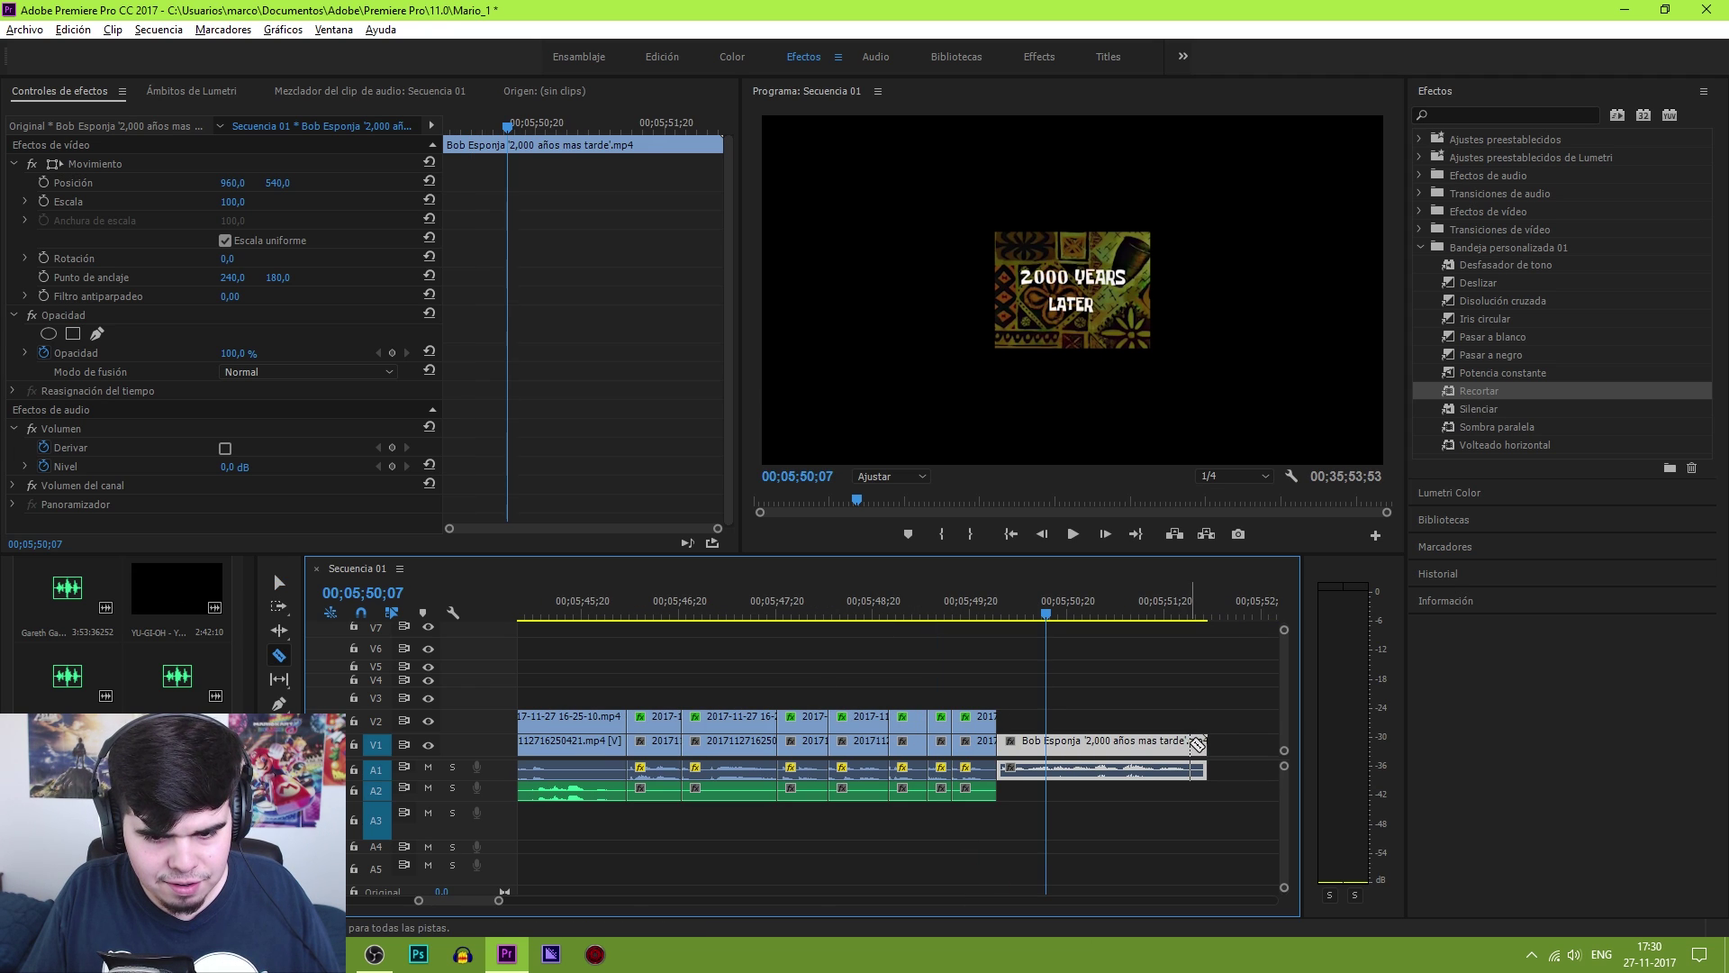
Trim the Bob Esponja clip's end and set its Scale to 300 to fill the frame
{"action": "key", "text": "v"}
{"action": "left_click_drag", "start_coordinate": [1205, 744], "coordinate": [1186, 743]}
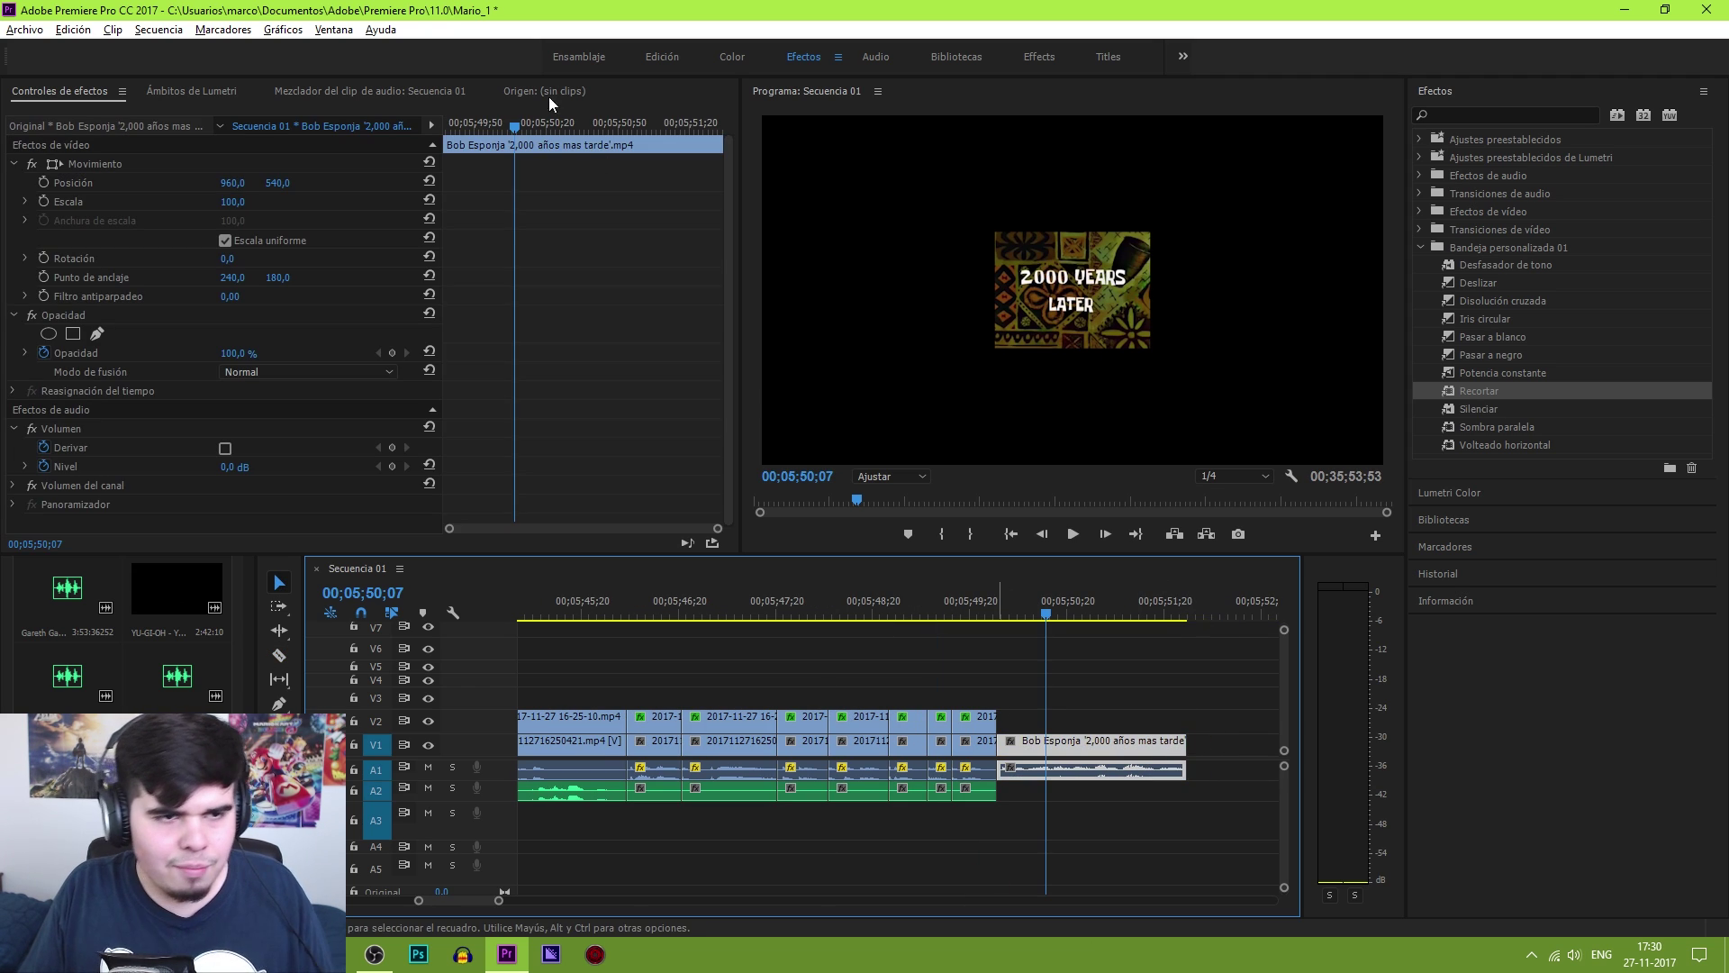
{"action": "left_click", "coordinate": [267, 182]}
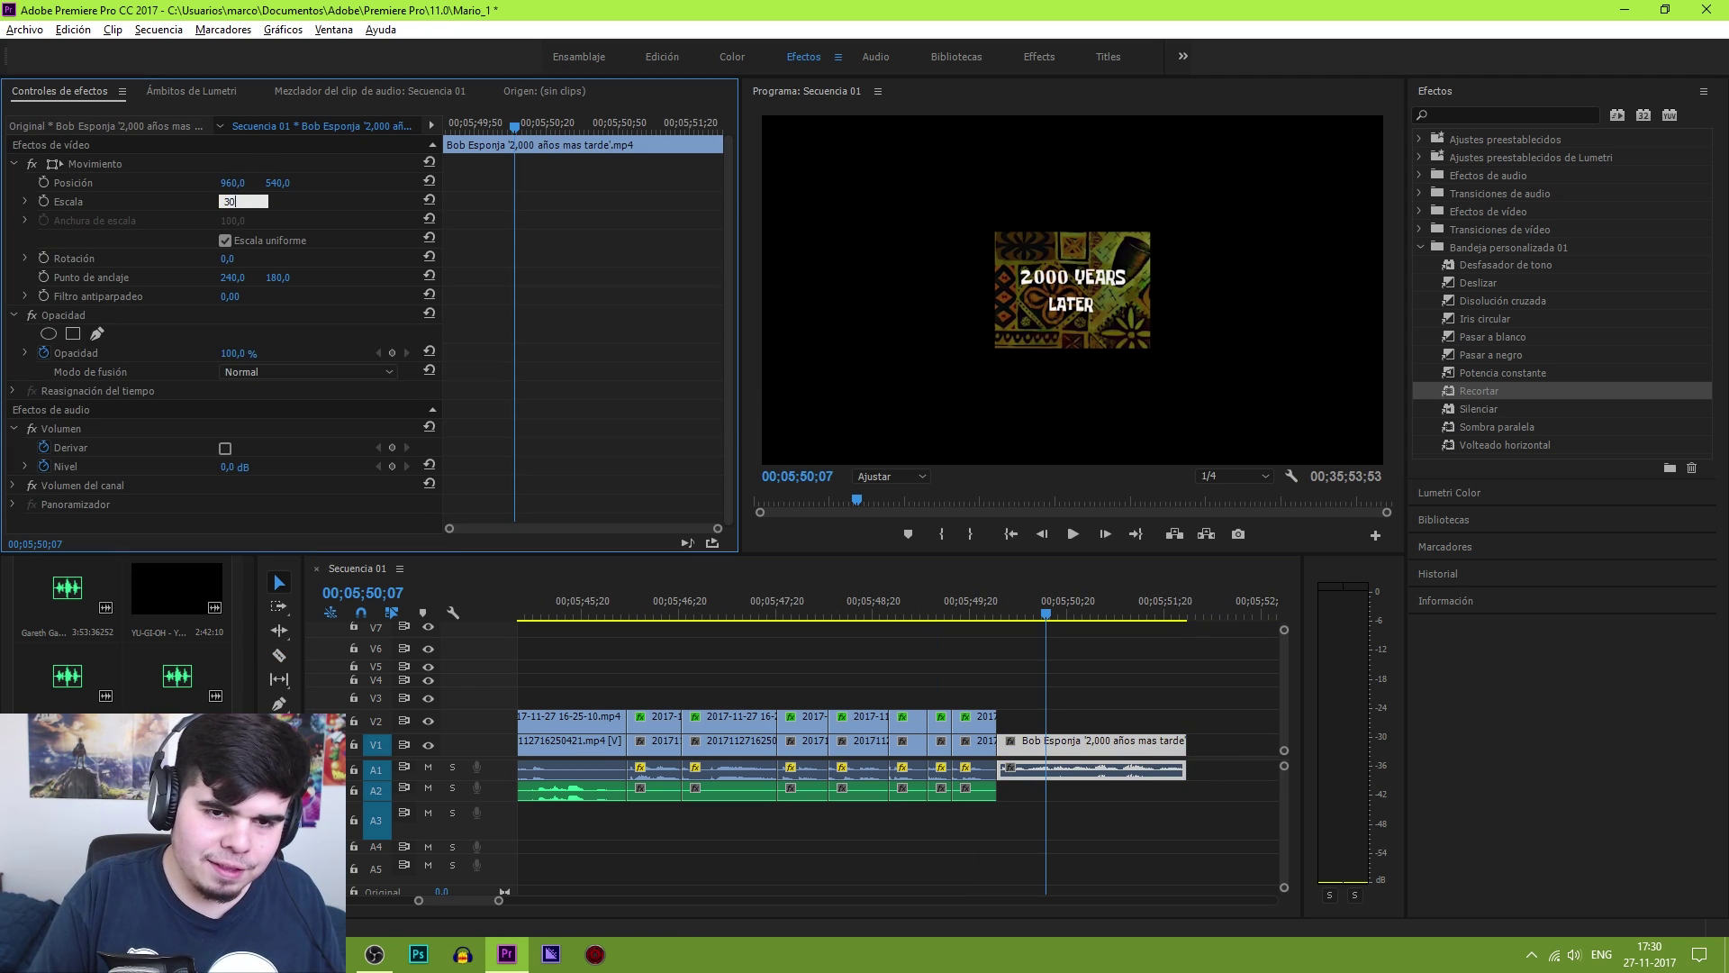
{"action": "type", "text": "0"}
{"action": "key", "text": "Return"}
Select the clips after the gap and shift them left to close it
{"action": "left_click", "coordinate": [866, 615]}
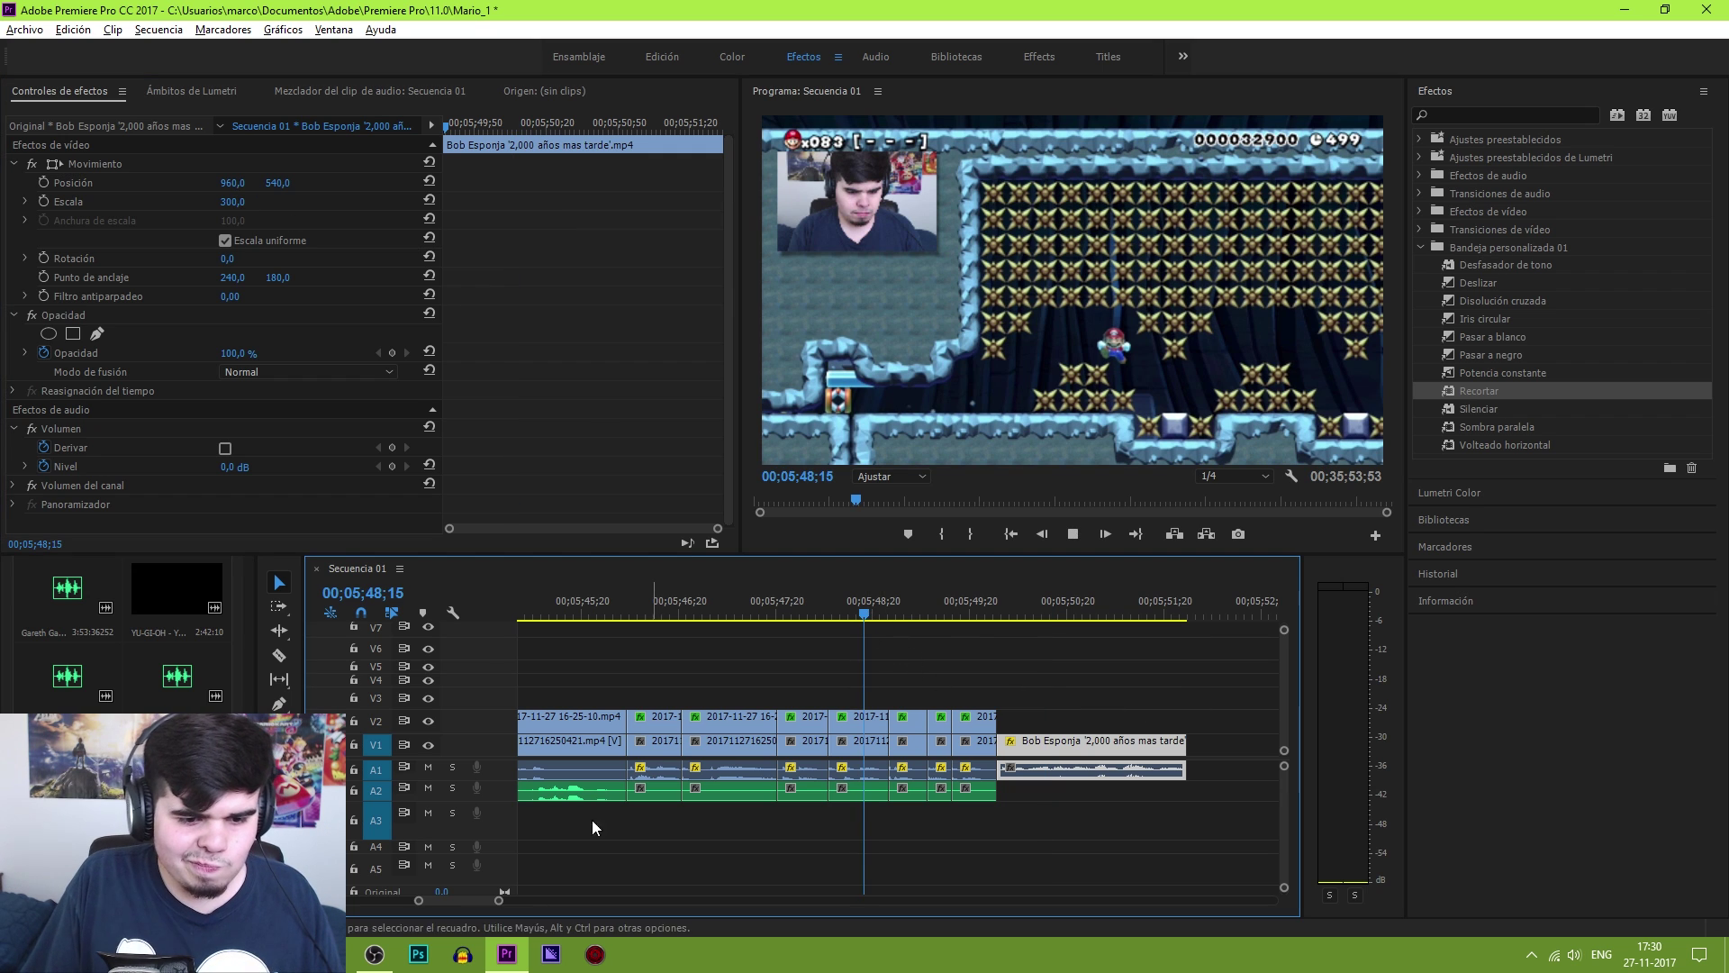
{"action": "key", "text": "space"}
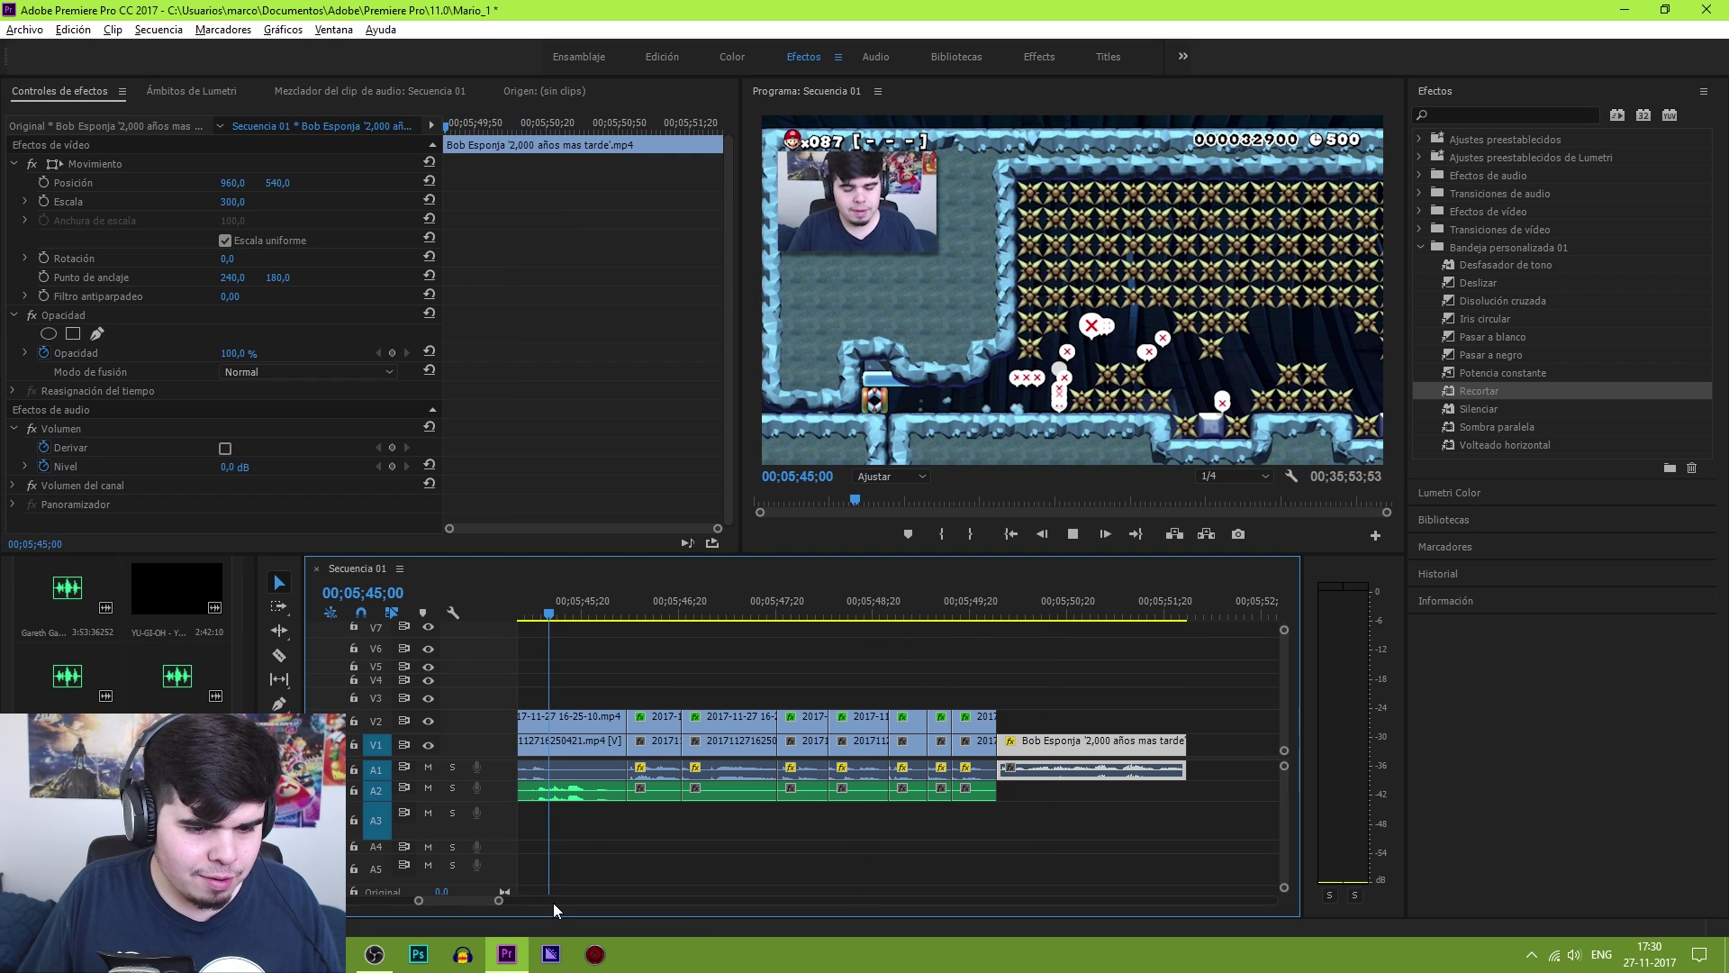
{"action": "left_click_drag", "start_coordinate": [498, 901], "coordinate": [577, 889]}
{"action": "key", "text": "space"}
{"action": "key", "text": "space"}
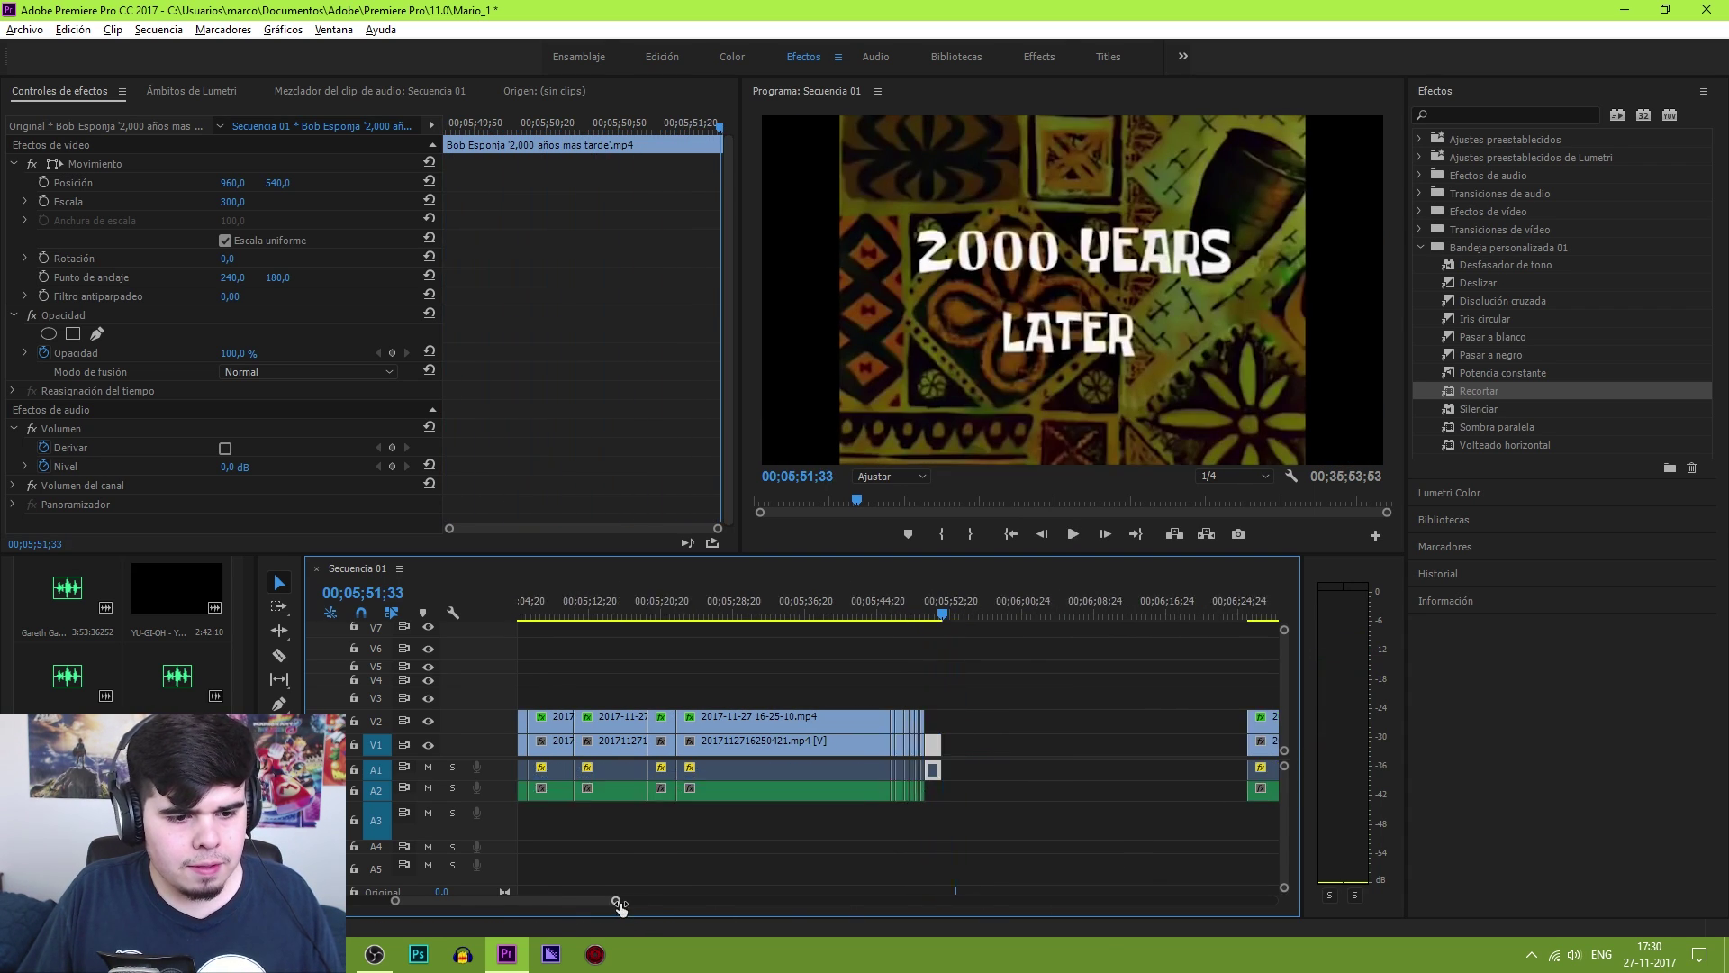
{"action": "left_click_drag", "start_coordinate": [616, 903], "coordinate": [595, 900]}
{"action": "key", "text": "Down"}
{"action": "mouse_move", "coordinate": [784, 856]}
{"action": "left_mouse_down"}
{"action": "mouse_move", "coordinate": [851, 680]}
{"action": "mouse_move", "coordinate": [757, 721]}
{"action": "left_mouse_up"}
{"action": "left_click", "coordinate": [677, 614]}
{"action": "key", "text": "space"}
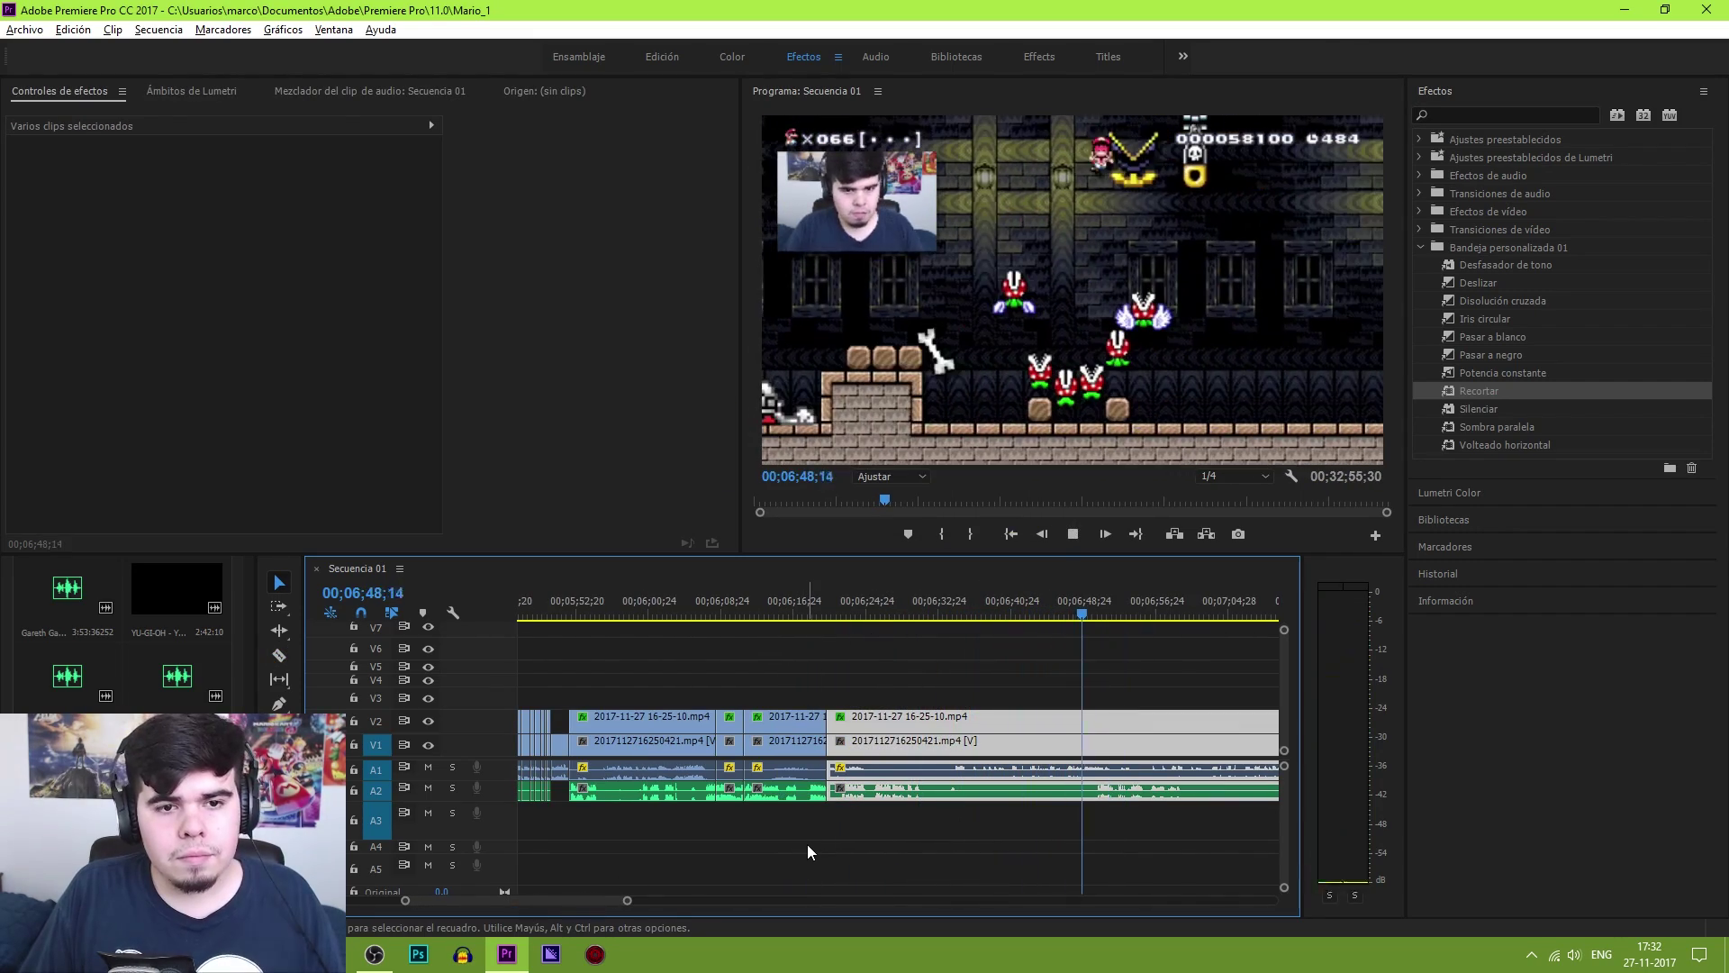
Add the Surprise sound effect on A3 and shift it earlier to around 06;47
{"action": "mouse_move", "coordinate": [164, 653]}
{"action": "left_mouse_down"}
{"action": "mouse_move", "coordinate": [1114, 799]}
{"action": "mouse_move", "coordinate": [1106, 820]}
{"action": "left_mouse_up"}
{"action": "key", "text": "="}
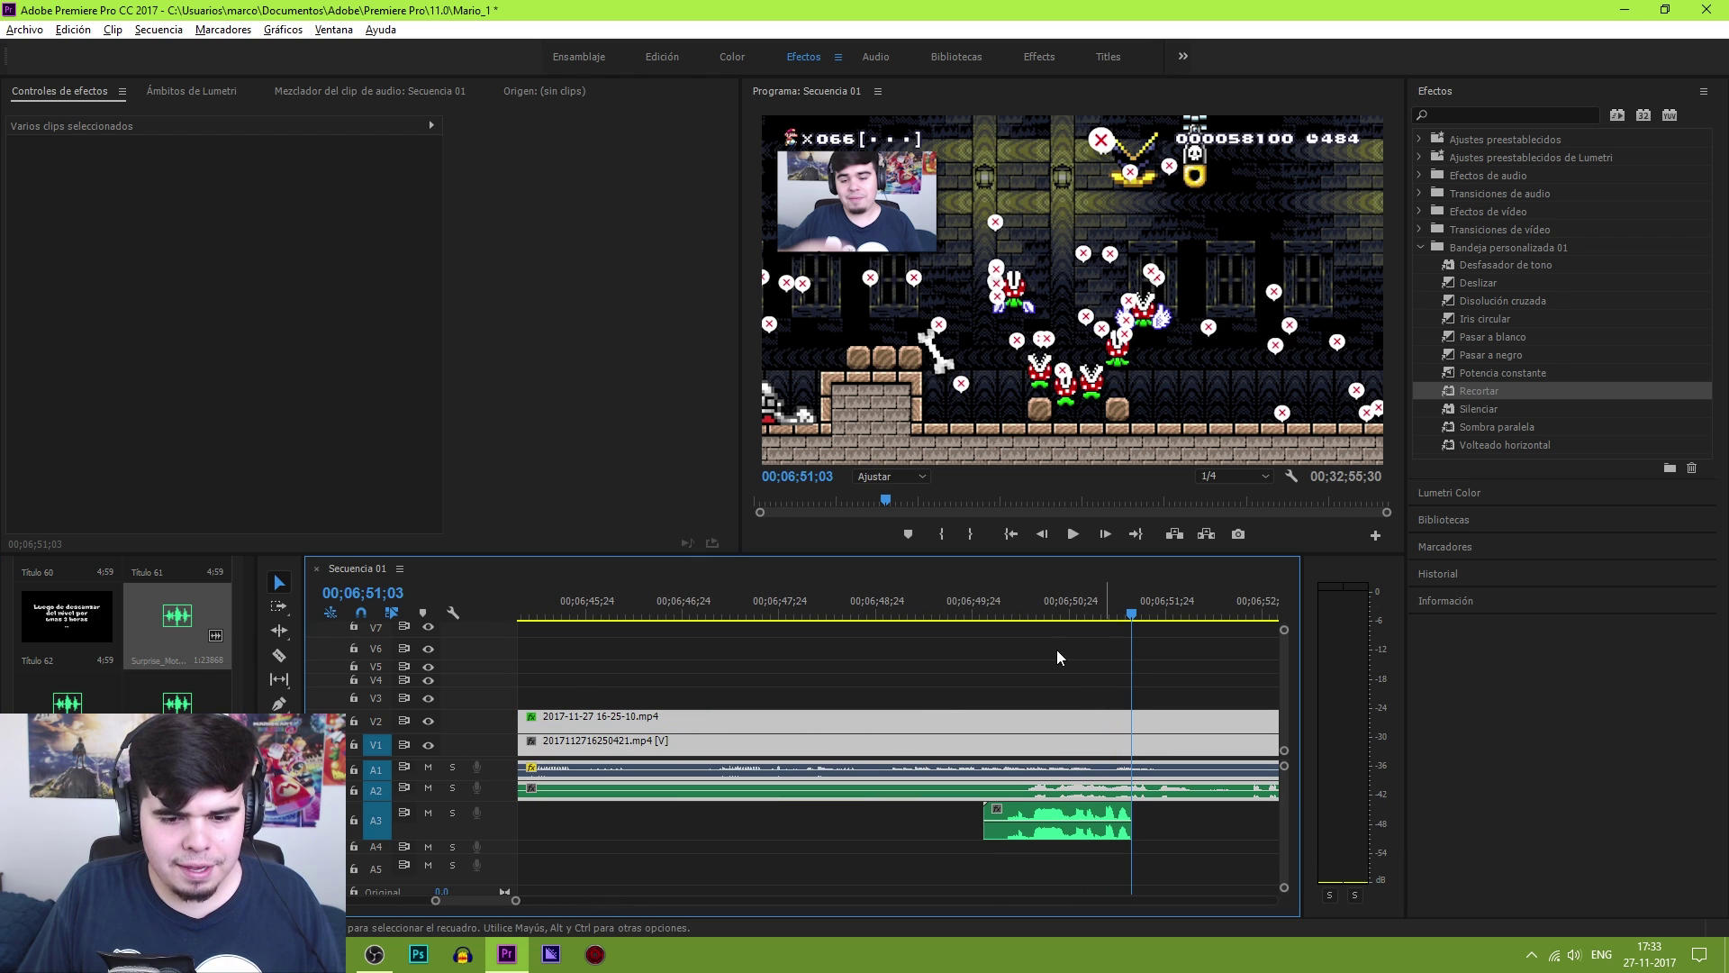
{"action": "left_click", "coordinate": [970, 593]}
{"action": "key", "text": "space"}
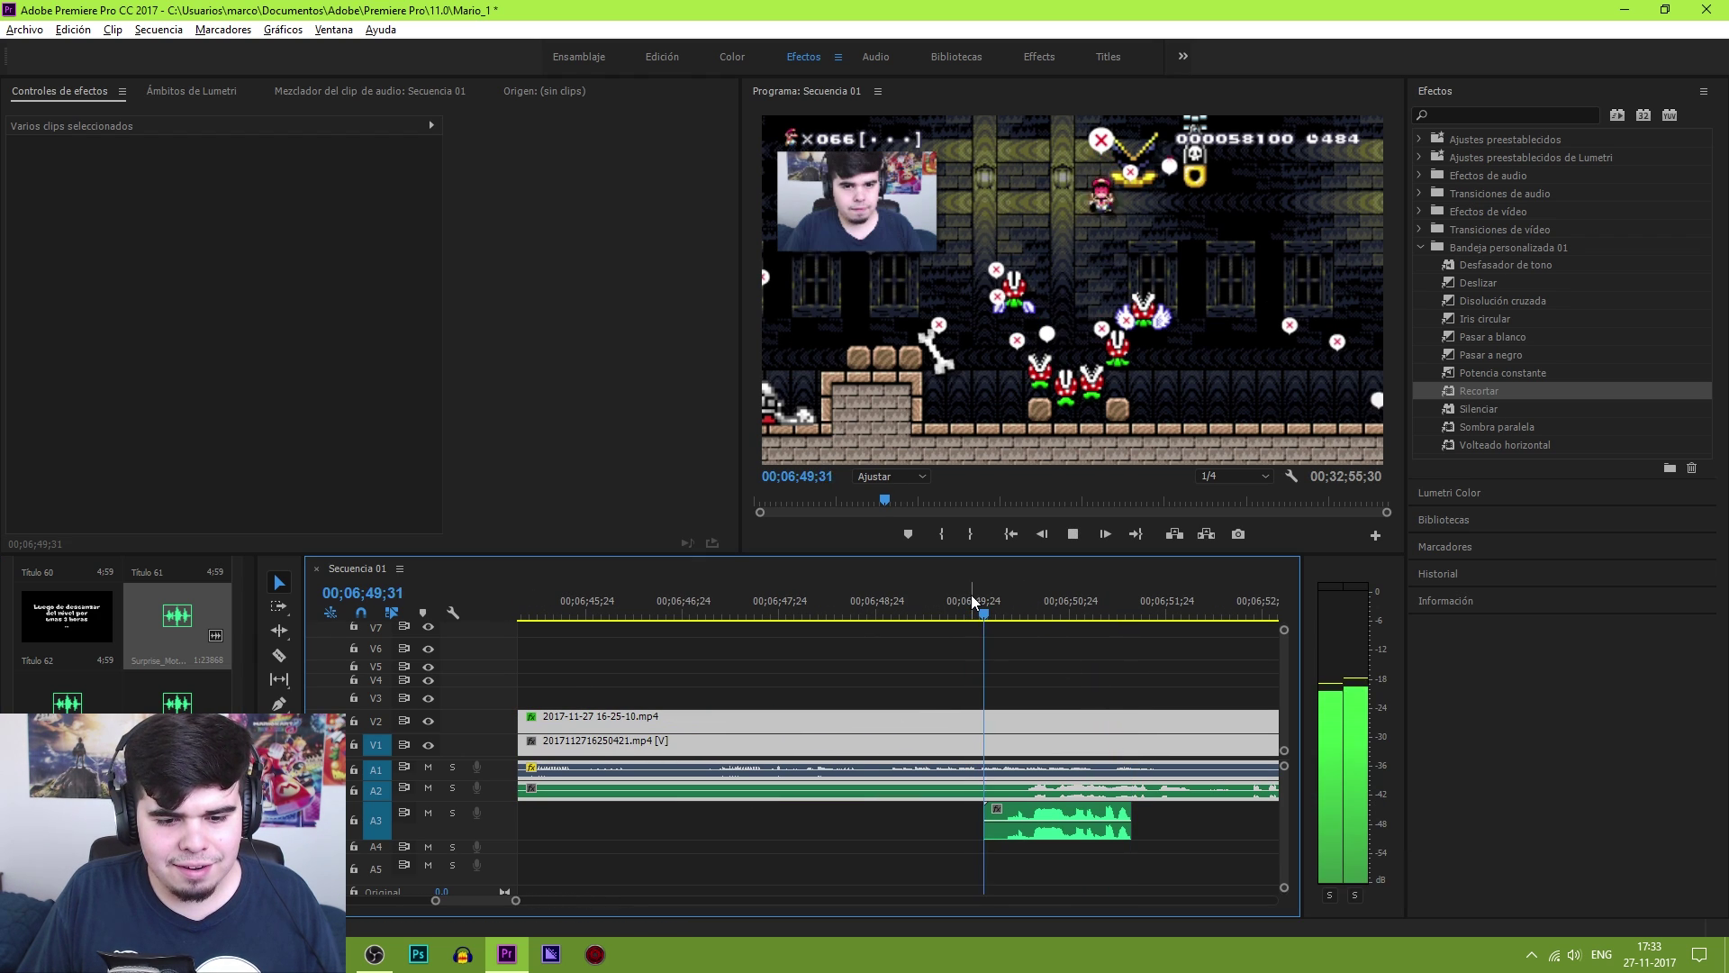
{"action": "left_click_drag", "start_coordinate": [821, 600], "coordinate": [788, 609]}
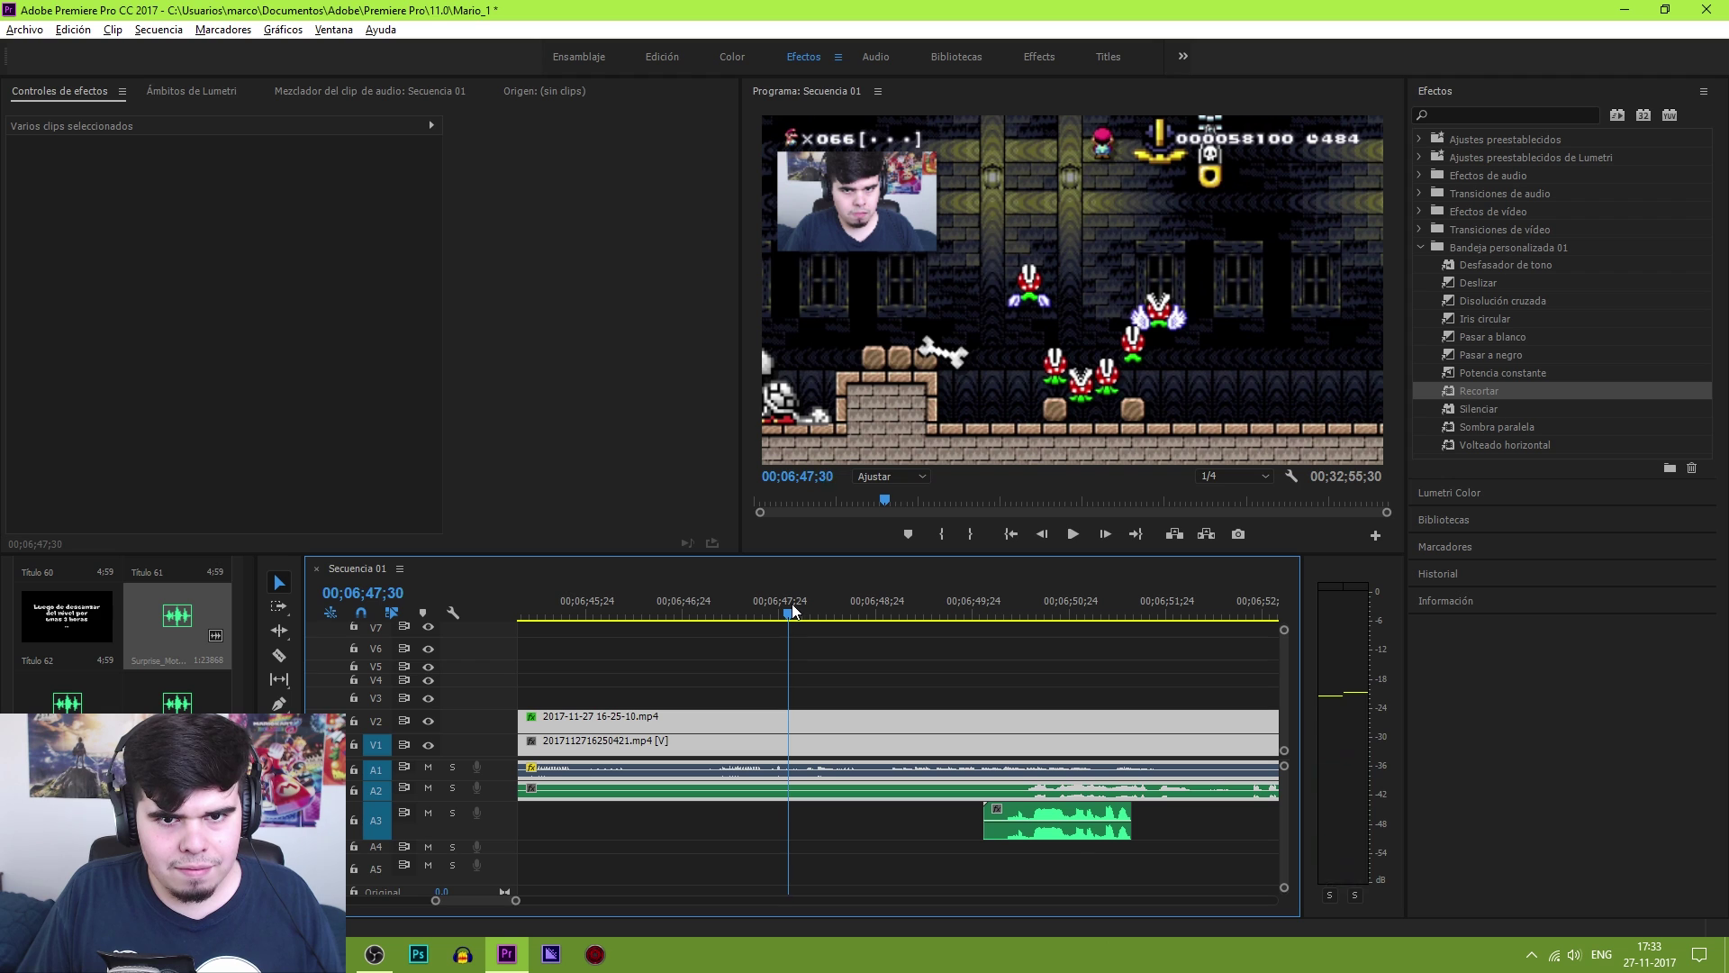
{"action": "key", "text": "space"}
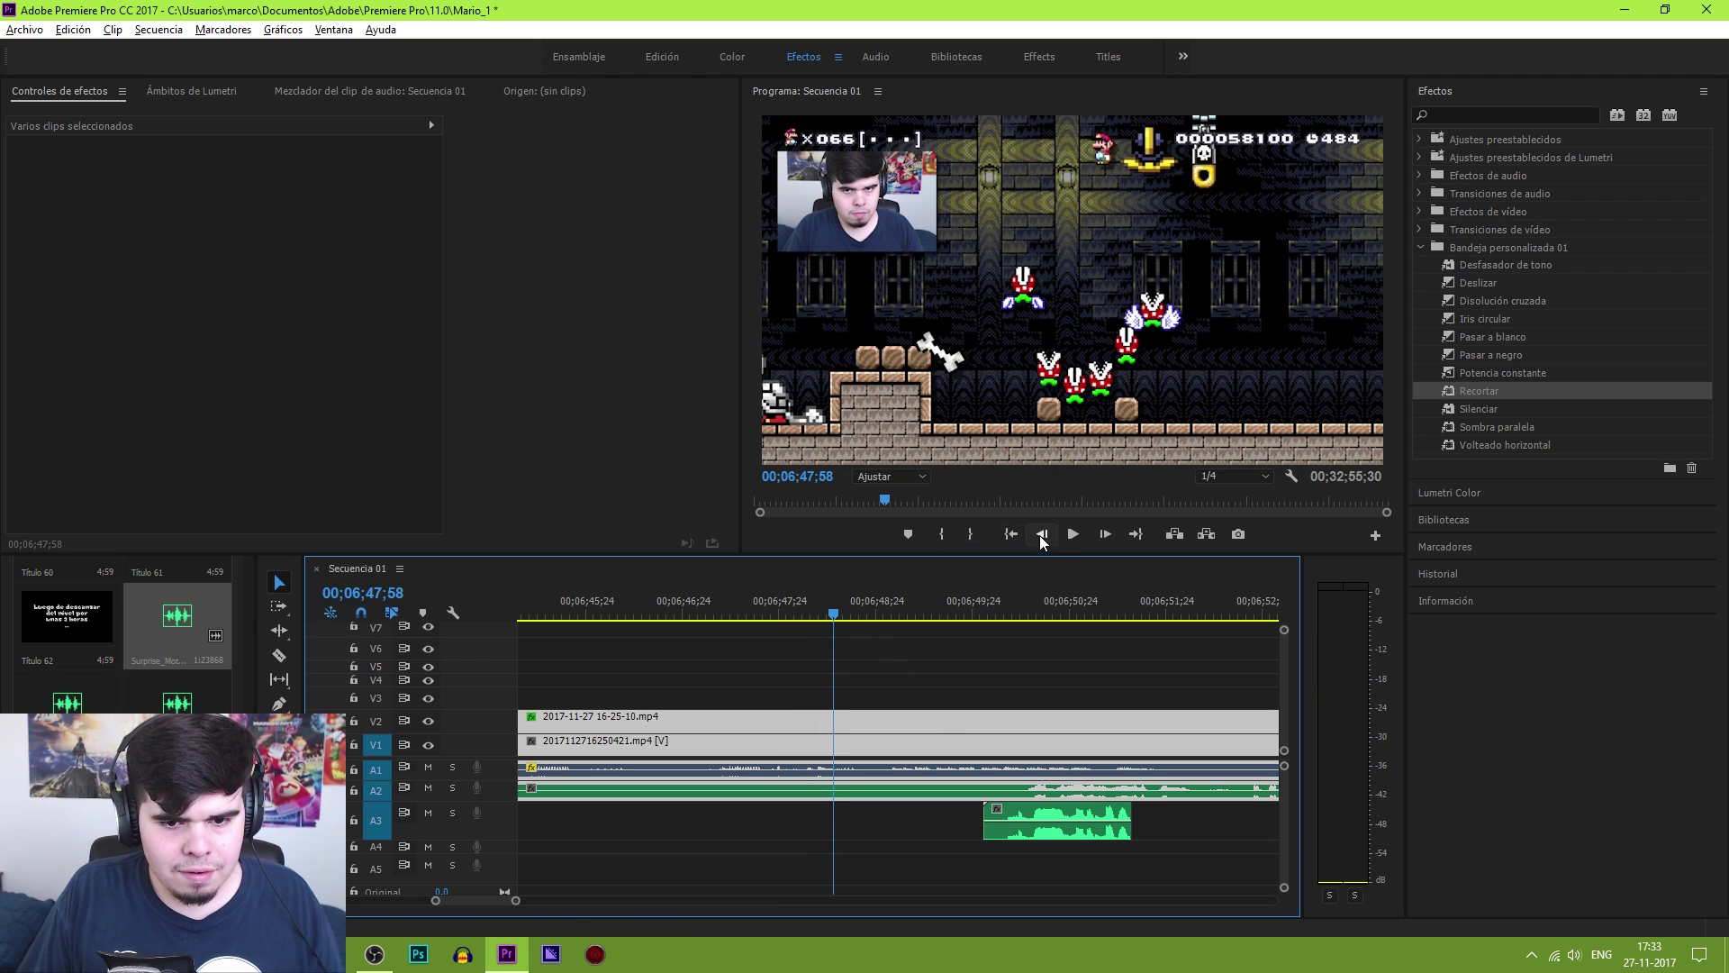
{"action": "left_click", "coordinate": [1042, 534]}
{"action": "left_click", "coordinate": [1042, 534]}
{"action": "left_click", "coordinate": [1042, 534]}
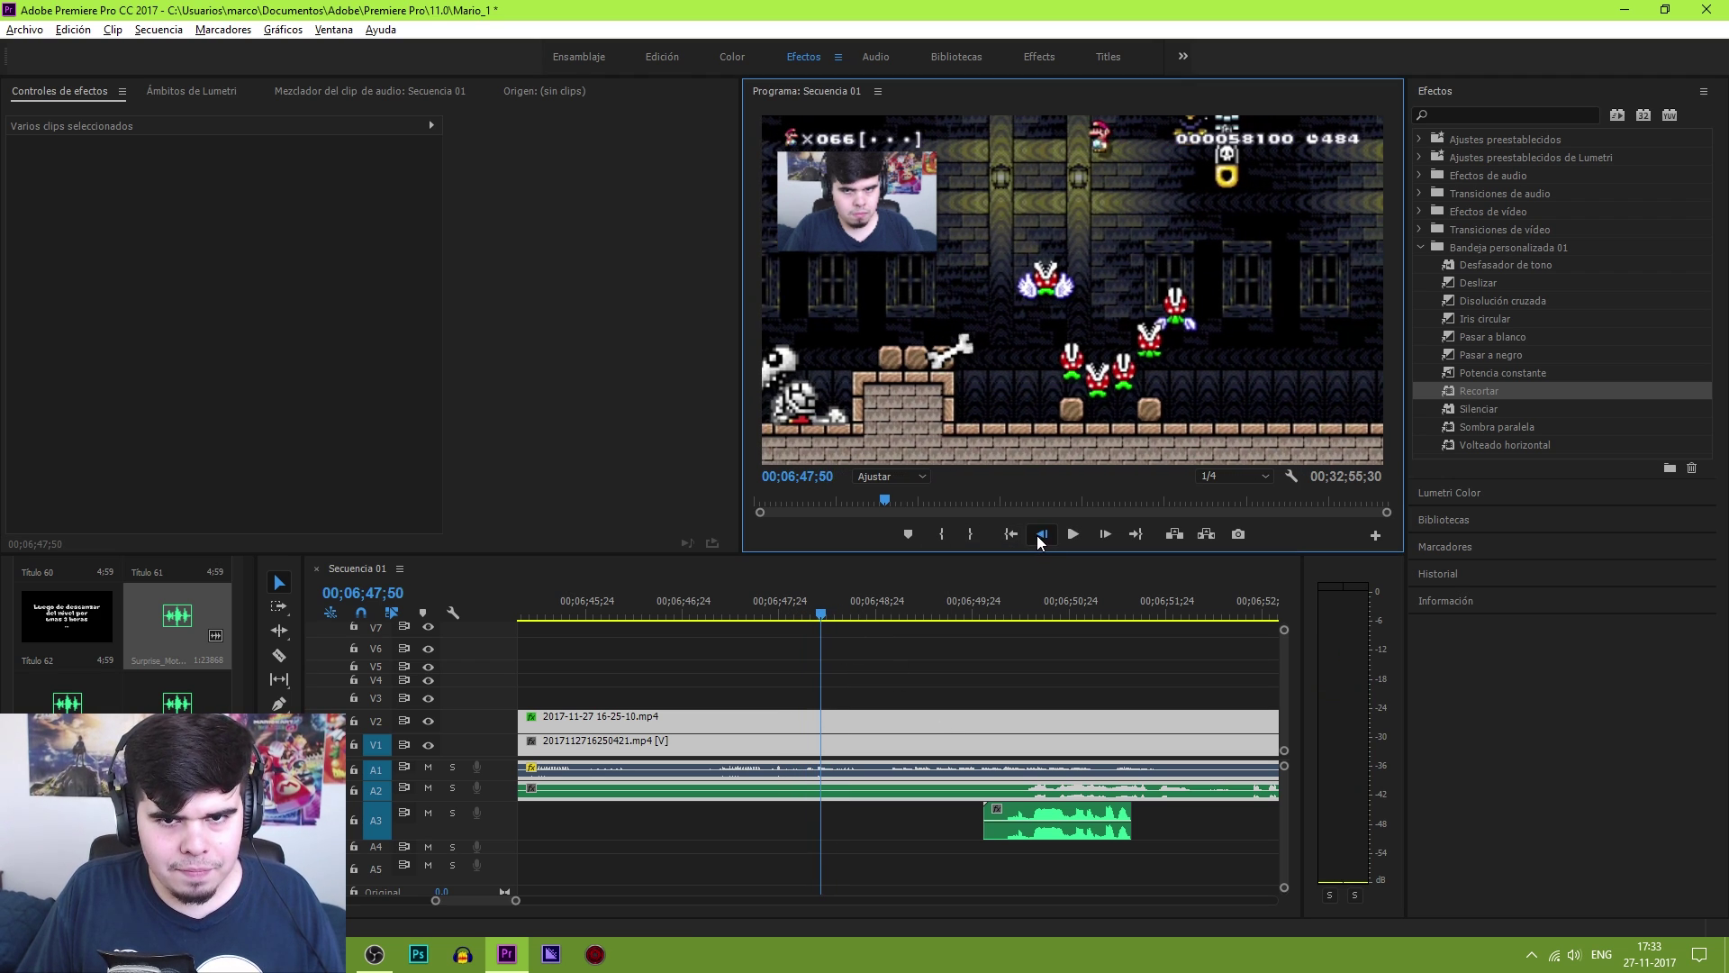
{"action": "left_click", "coordinate": [1042, 534]}
{"action": "left_click_drag", "start_coordinate": [1014, 812], "coordinate": [855, 816]}
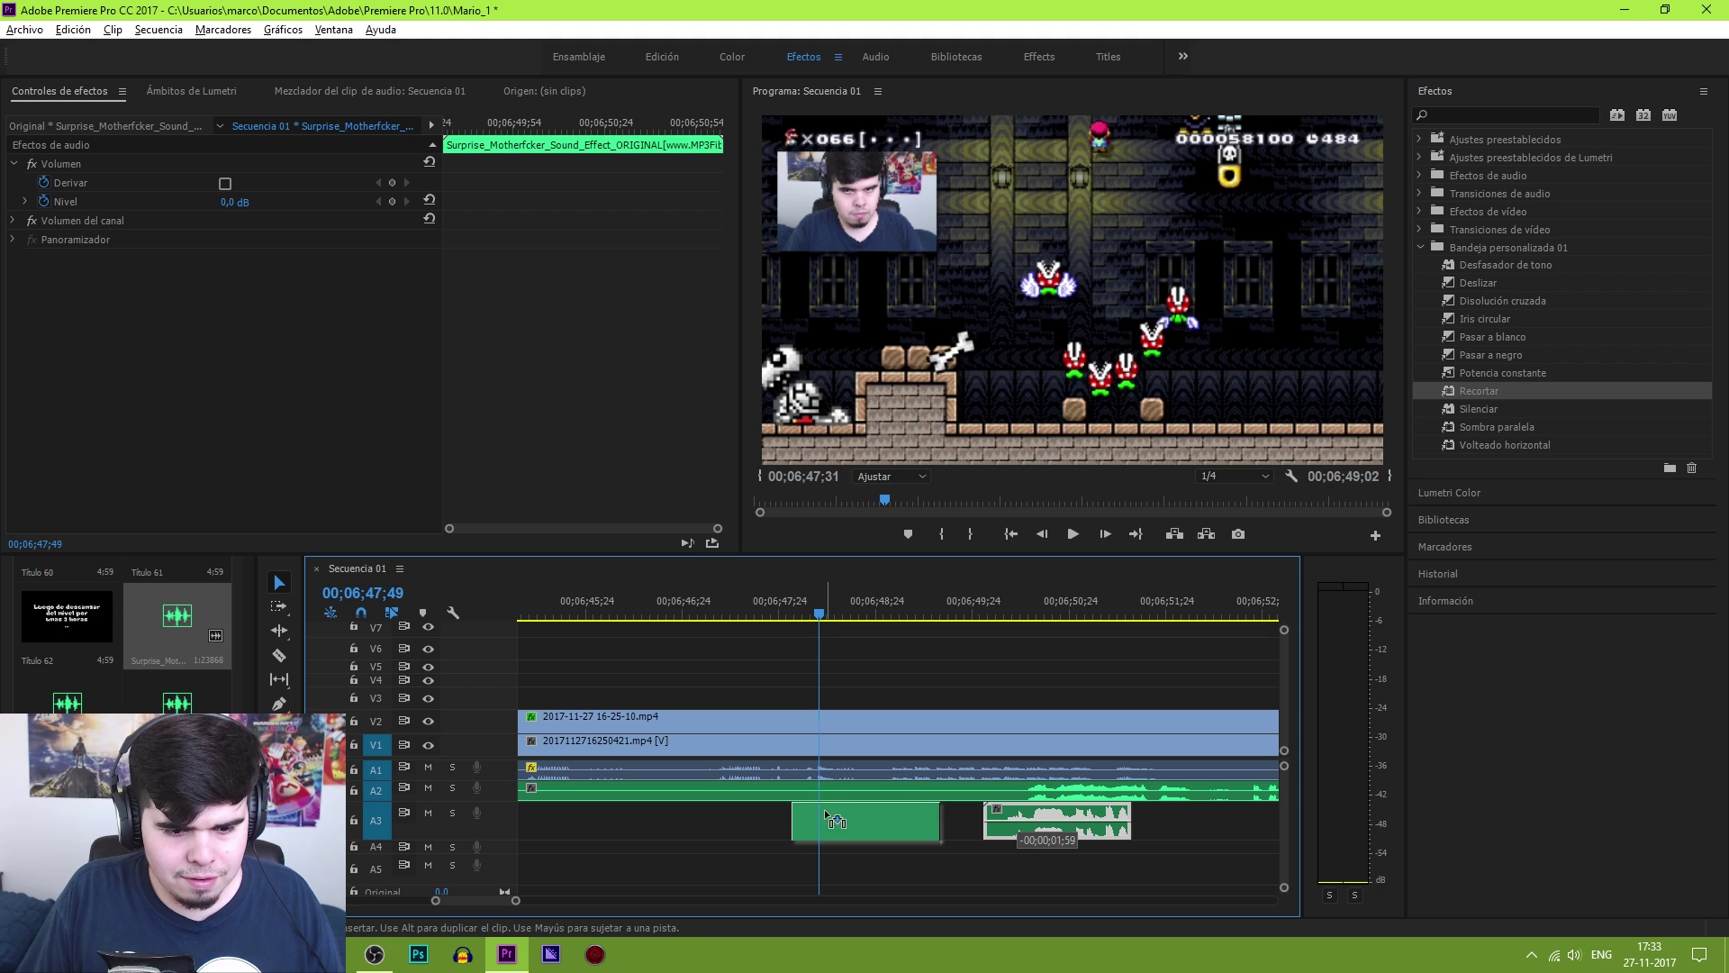
{"action": "key", "text": "space"}
{"action": "key", "text": "space"}
Razor-cut the Surprise sound at the playhead and delete its leftover tail
{"action": "key", "text": "c"}
{"action": "left_click", "coordinate": [881, 822]}
{"action": "key", "text": "v"}
{"action": "left_click", "coordinate": [910, 822]}
{"action": "key", "text": "Delete"}
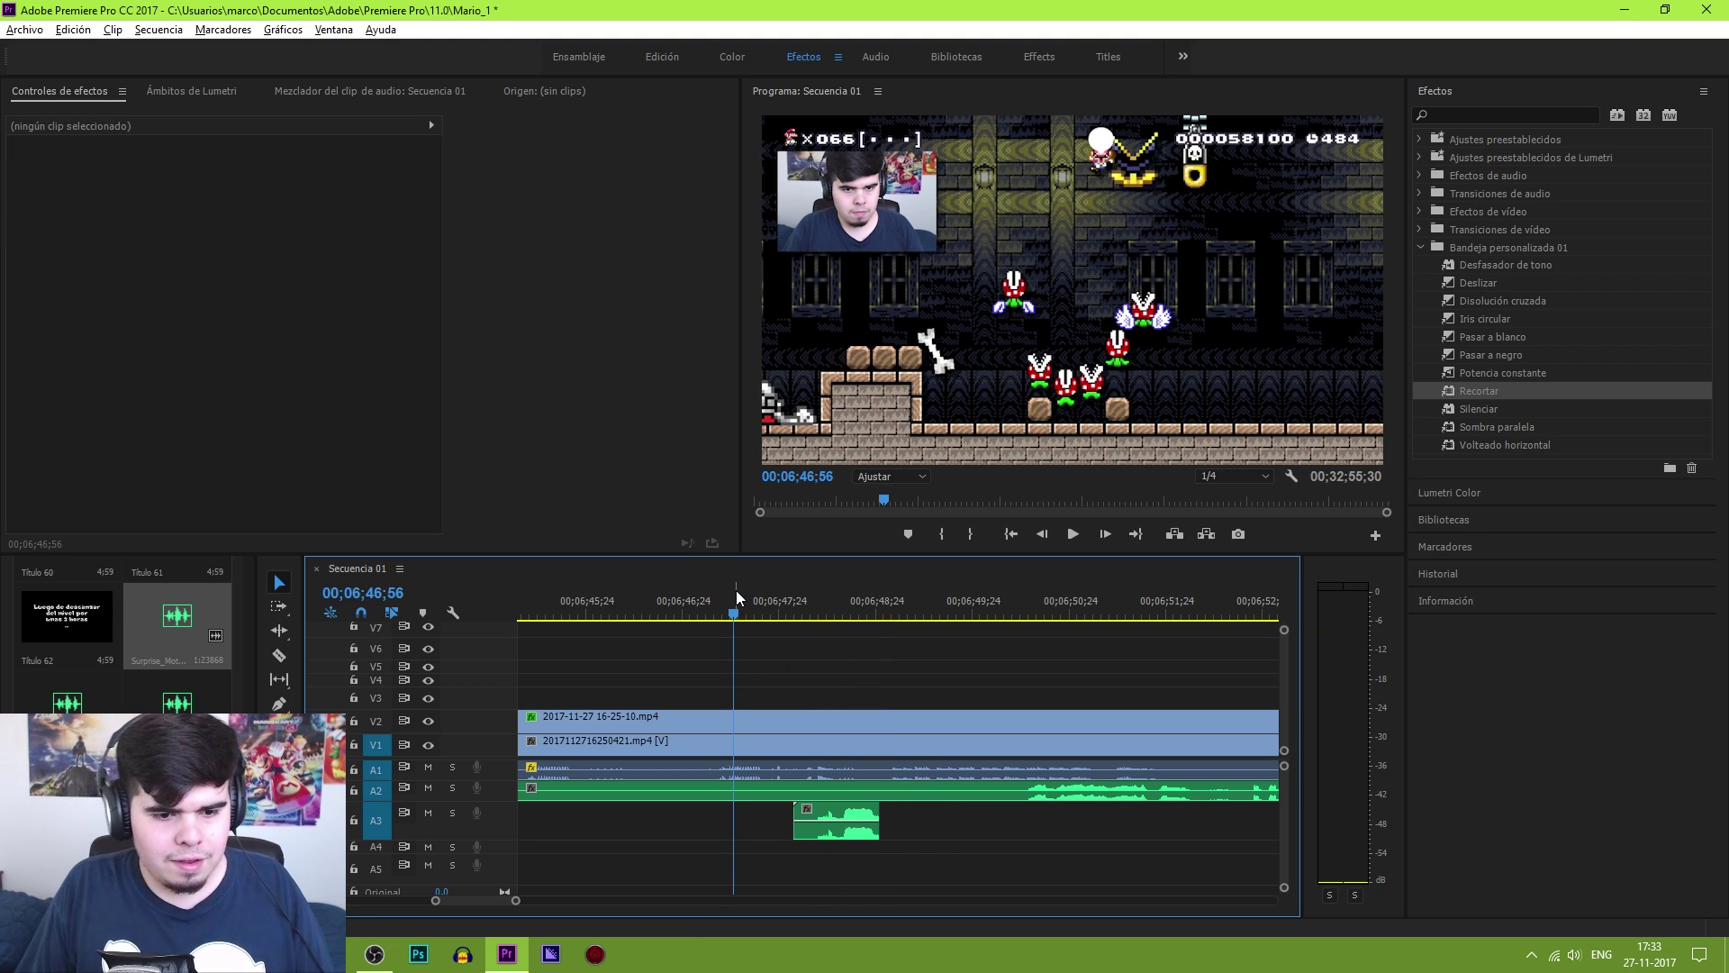
{"action": "key", "text": "space"}
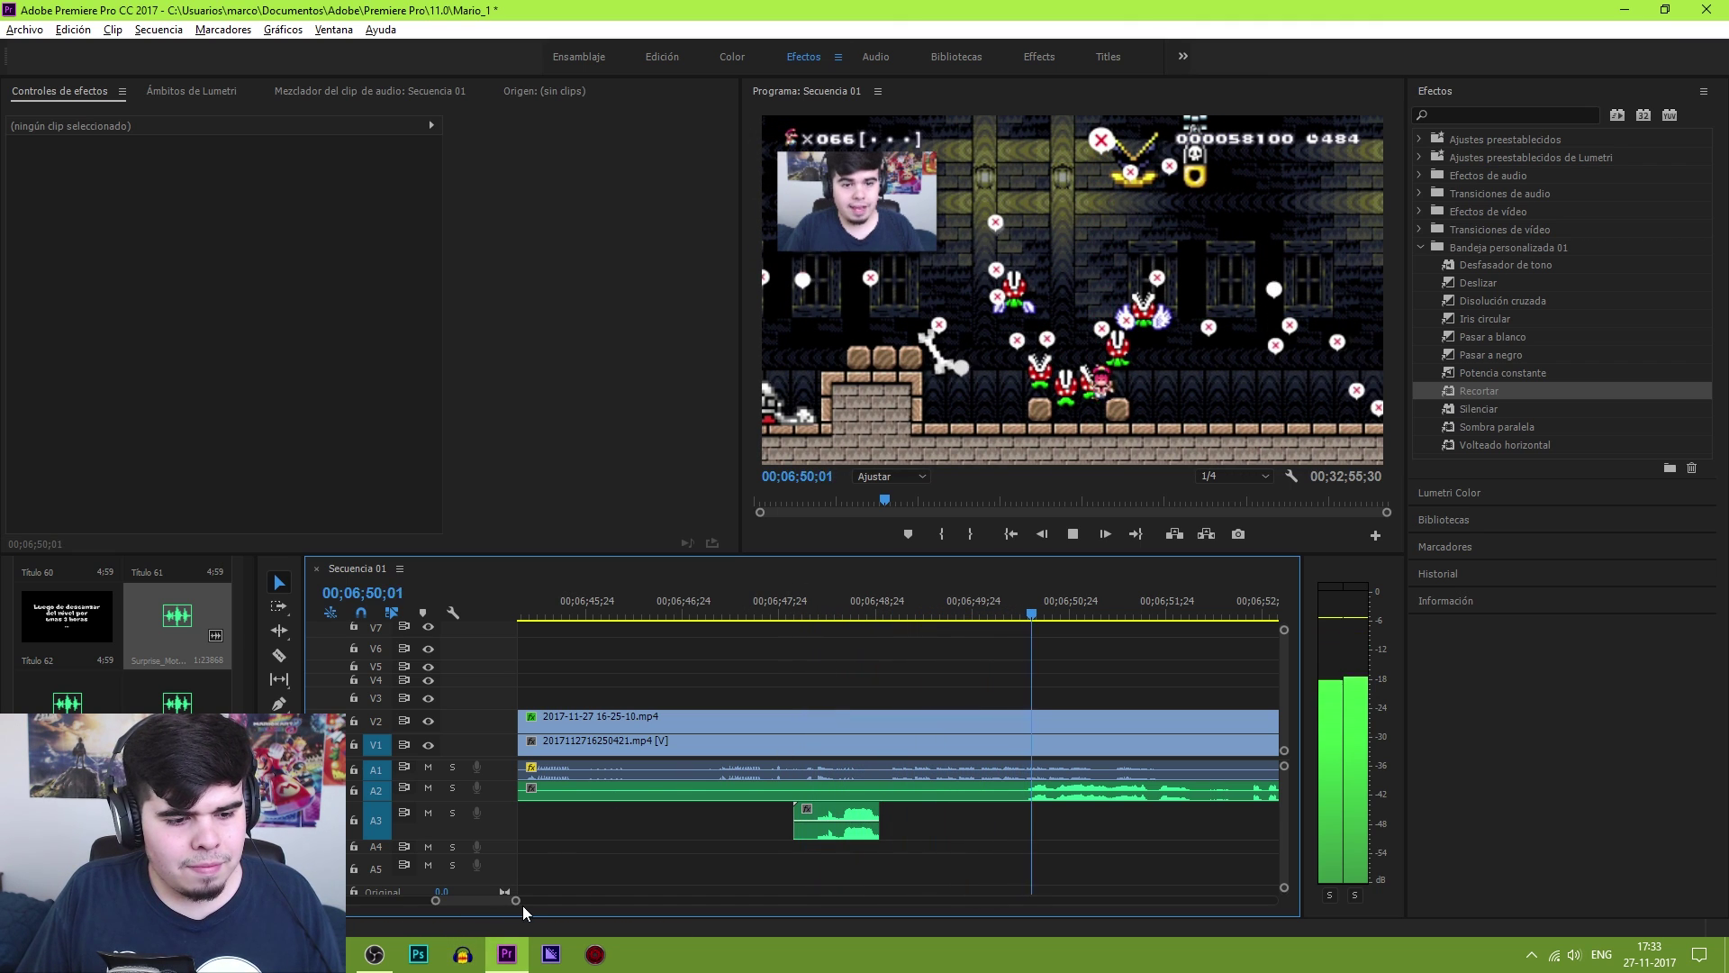
{"action": "left_click_drag", "start_coordinate": [516, 901], "coordinate": [561, 900]}
{"action": "key", "text": "space"}
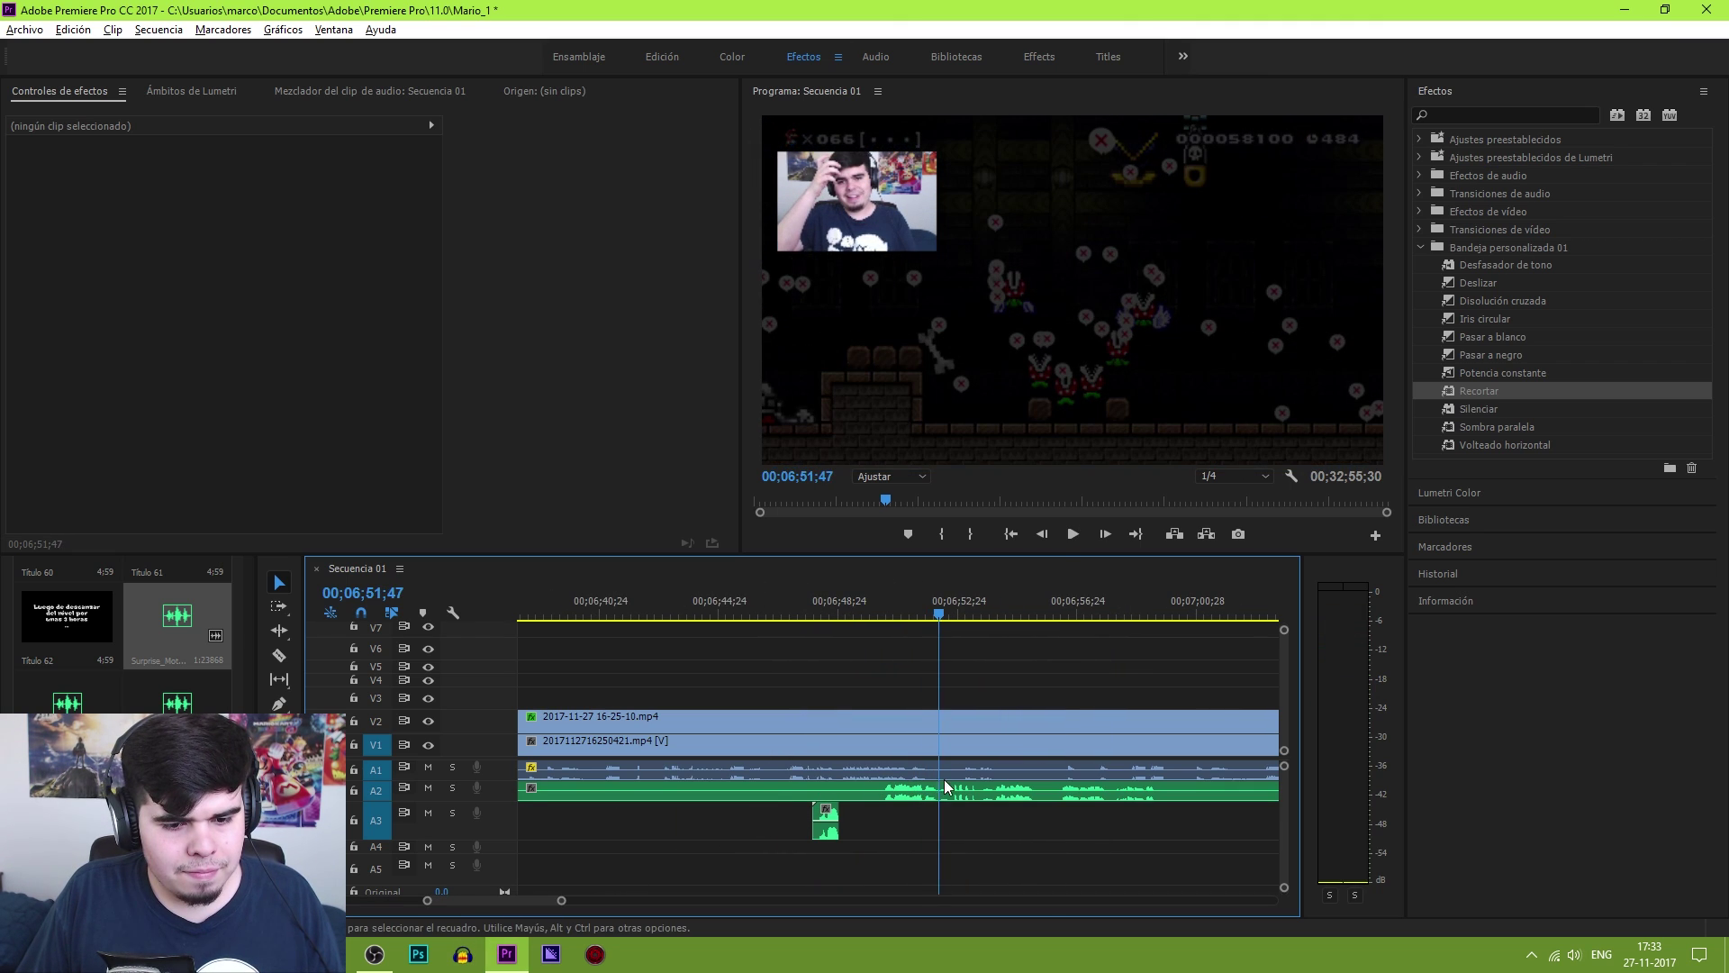
Split the gameplay clip at the playhead near 06;51
{"action": "left_click", "coordinate": [941, 725]}
{"action": "key", "text": "v"}
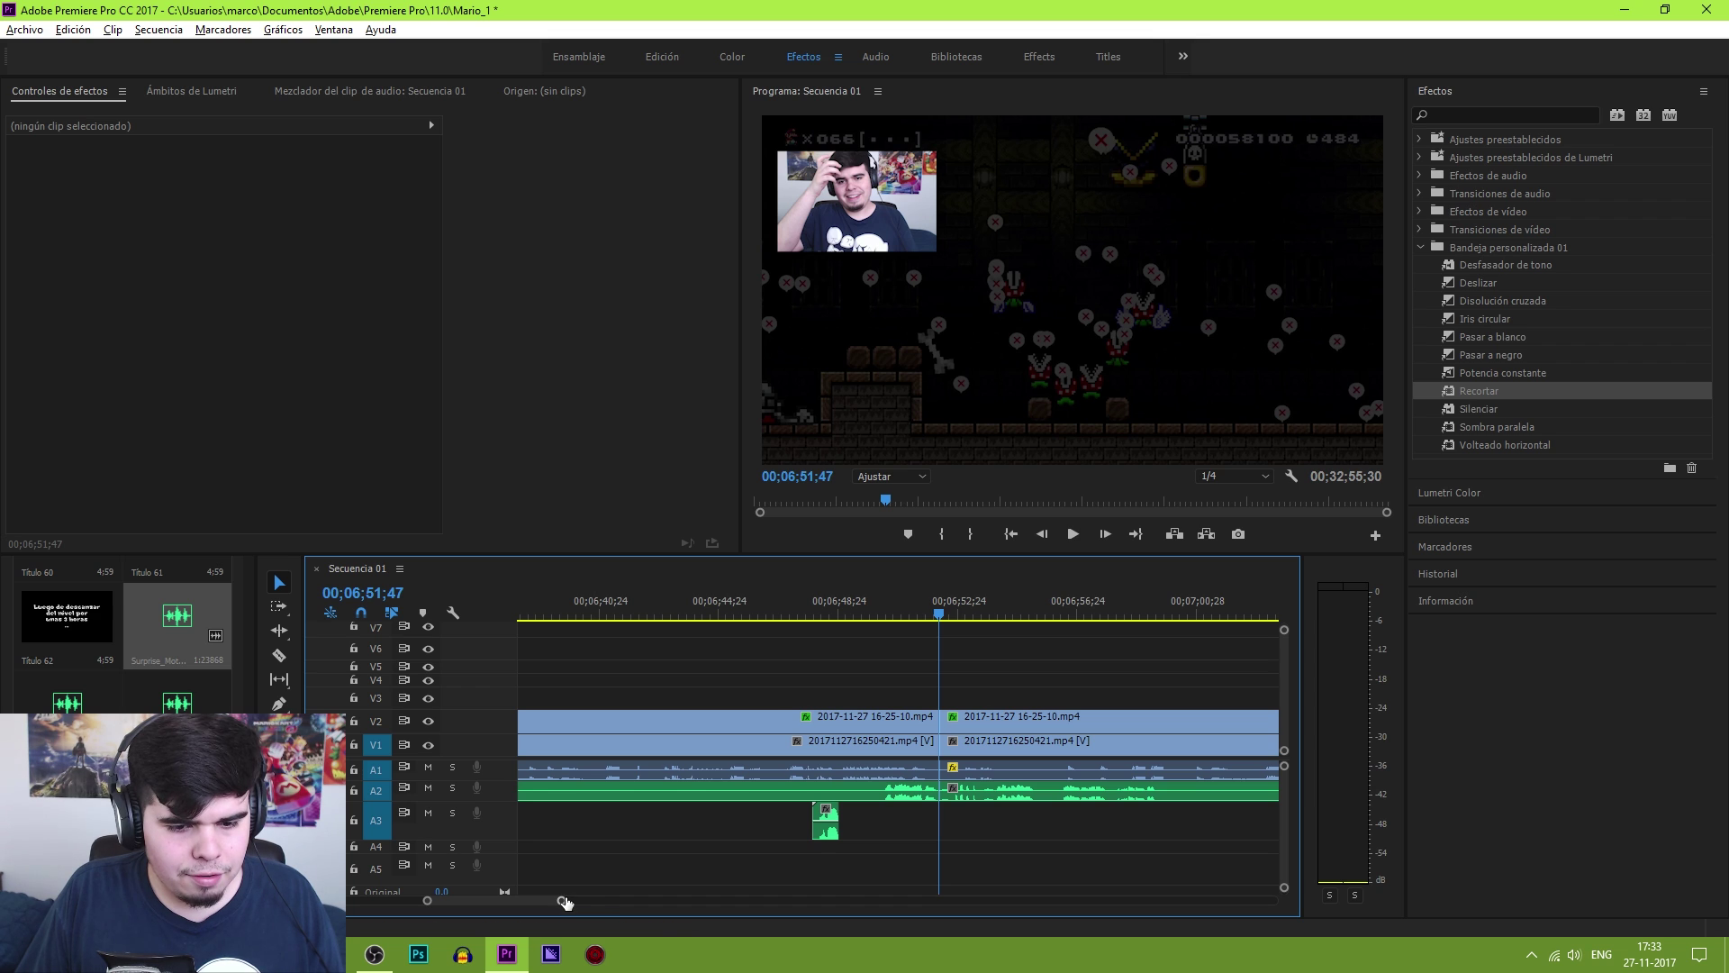
{"action": "left_click_drag", "start_coordinate": [565, 902], "coordinate": [648, 905]}
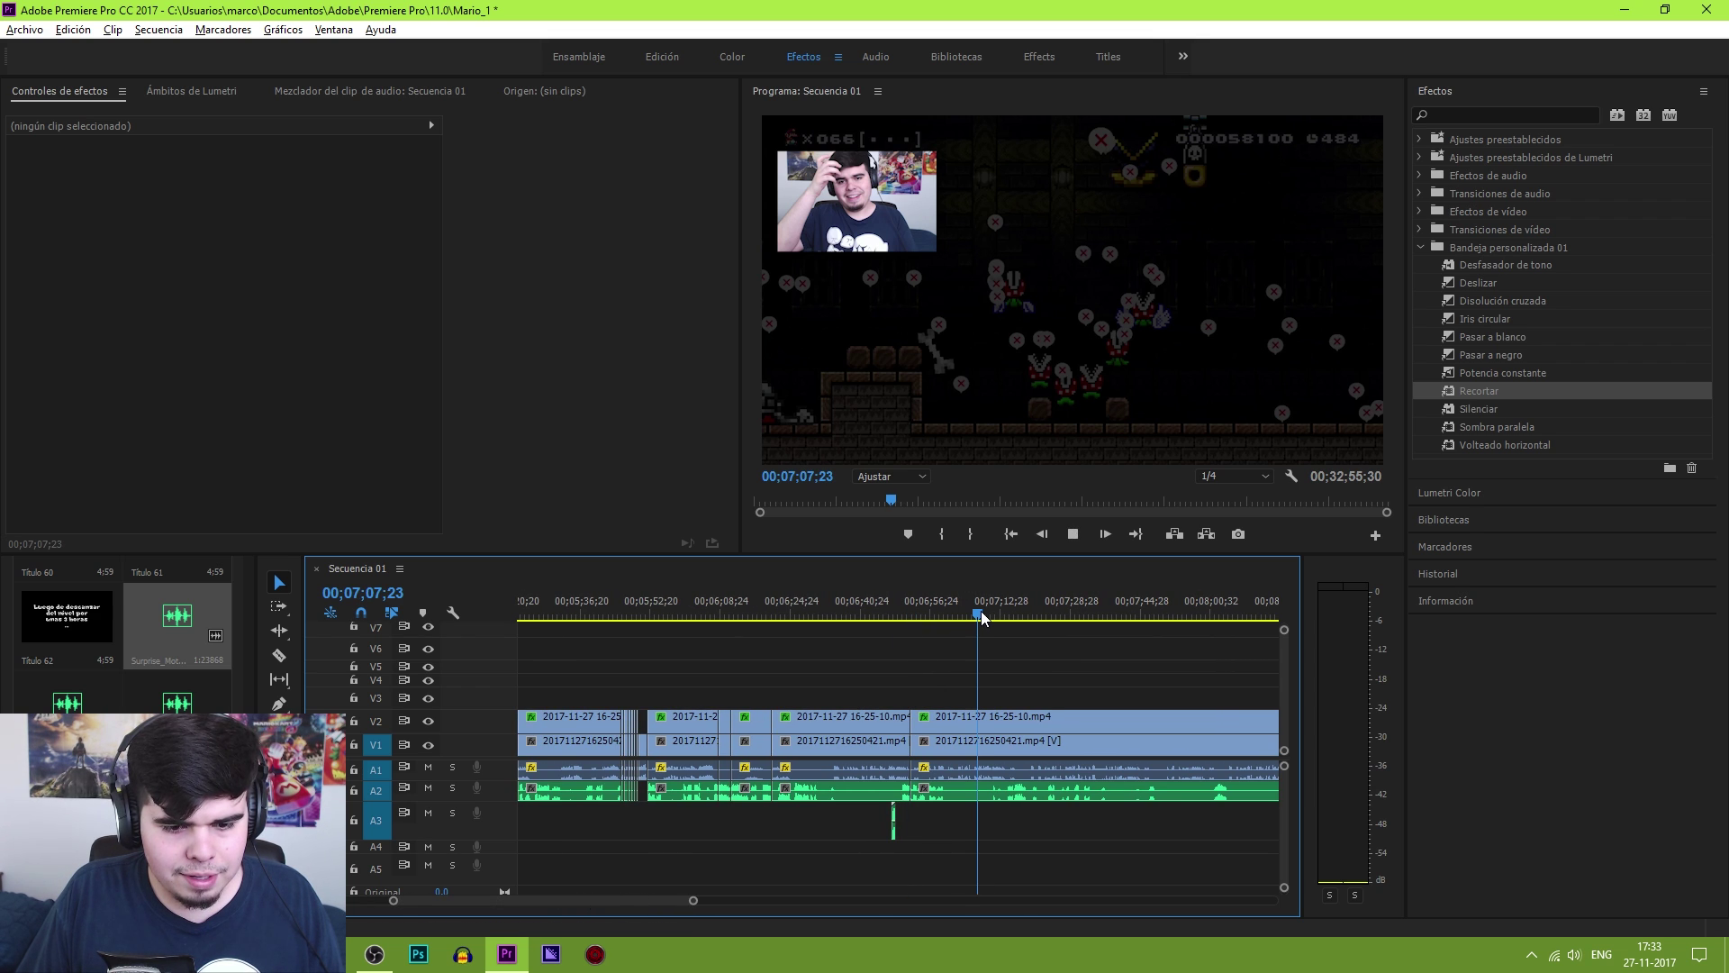
{"action": "key", "text": "space"}
Razor the gameplay clip, delete the unwanted stretch, and close the gap
{"action": "key", "text": "c"}
{"action": "left_click", "coordinate": [979, 721]}
{"action": "key", "text": "v"}
{"action": "key", "text": "Delete"}
{"action": "mouse_move", "coordinate": [977, 833]}
{"action": "left_mouse_down"}
{"action": "mouse_move", "coordinate": [914, 707]}
{"action": "mouse_move", "coordinate": [952, 725]}
{"action": "mouse_move", "coordinate": [931, 720]}
{"action": "left_mouse_up"}
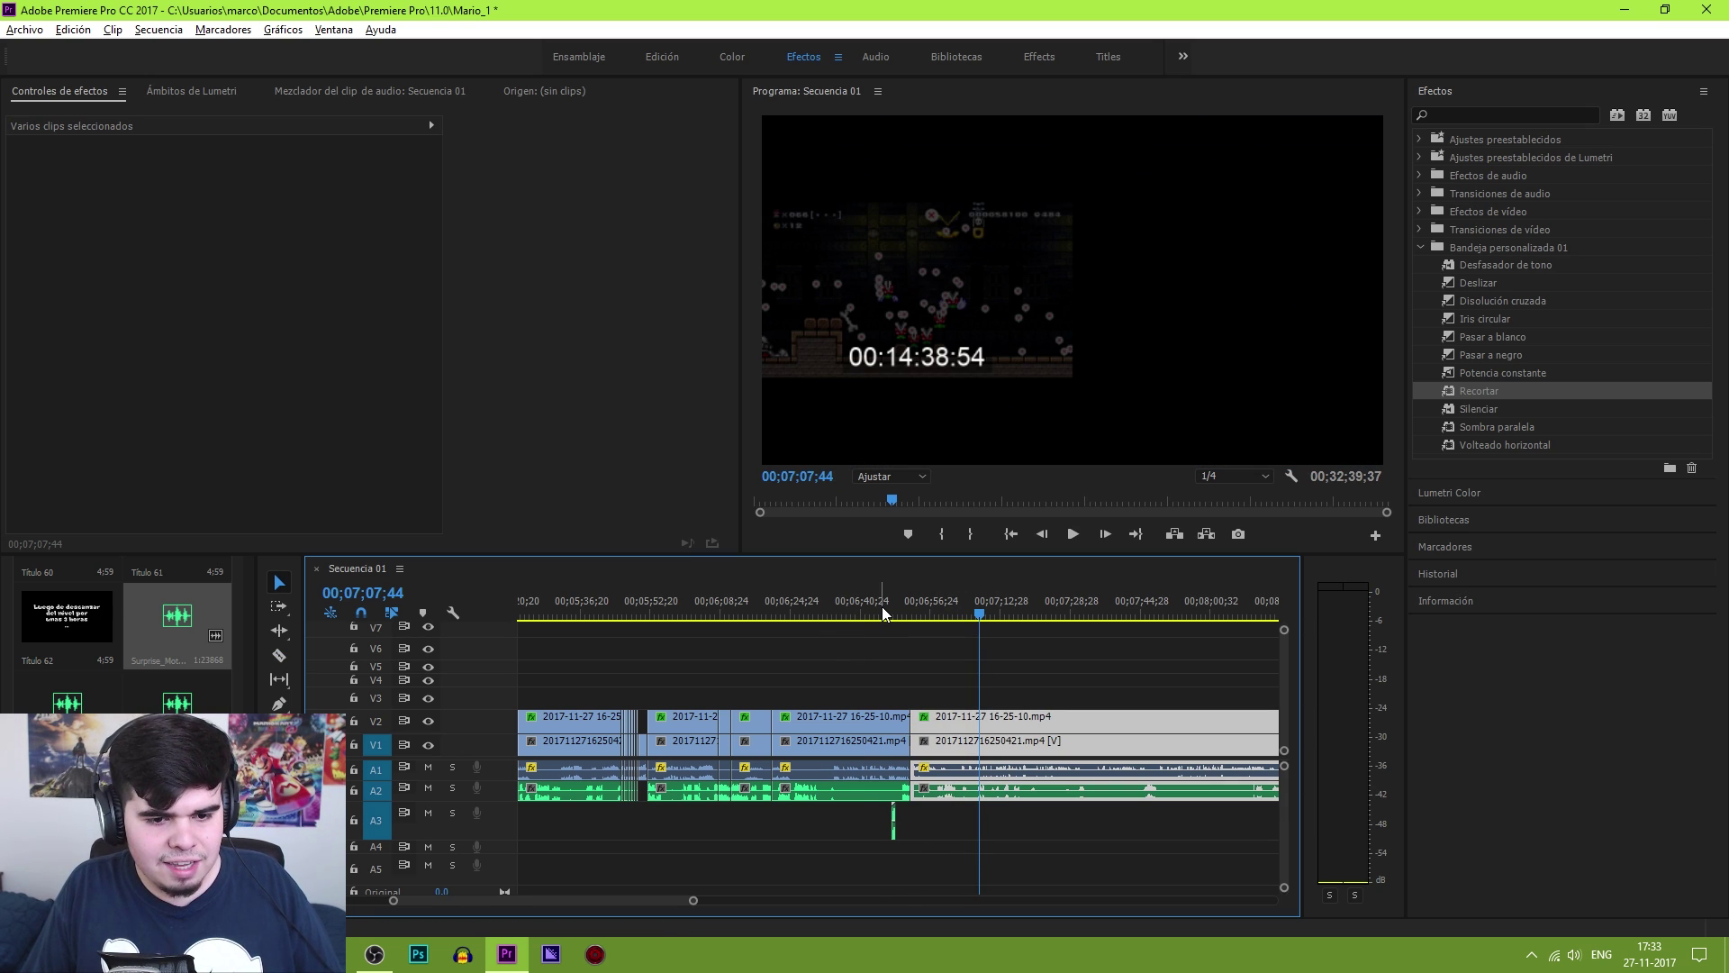
Cut the clips at 07;12;46, remove the stretch up to 07;50;13, and close the gap
{"action": "left_click_drag", "start_coordinate": [883, 613], "coordinate": [998, 613]}
{"action": "key", "text": "c"}
{"action": "left_click", "coordinate": [1002, 763]}
{"action": "key", "text": "space"}
{"action": "key", "text": "v"}
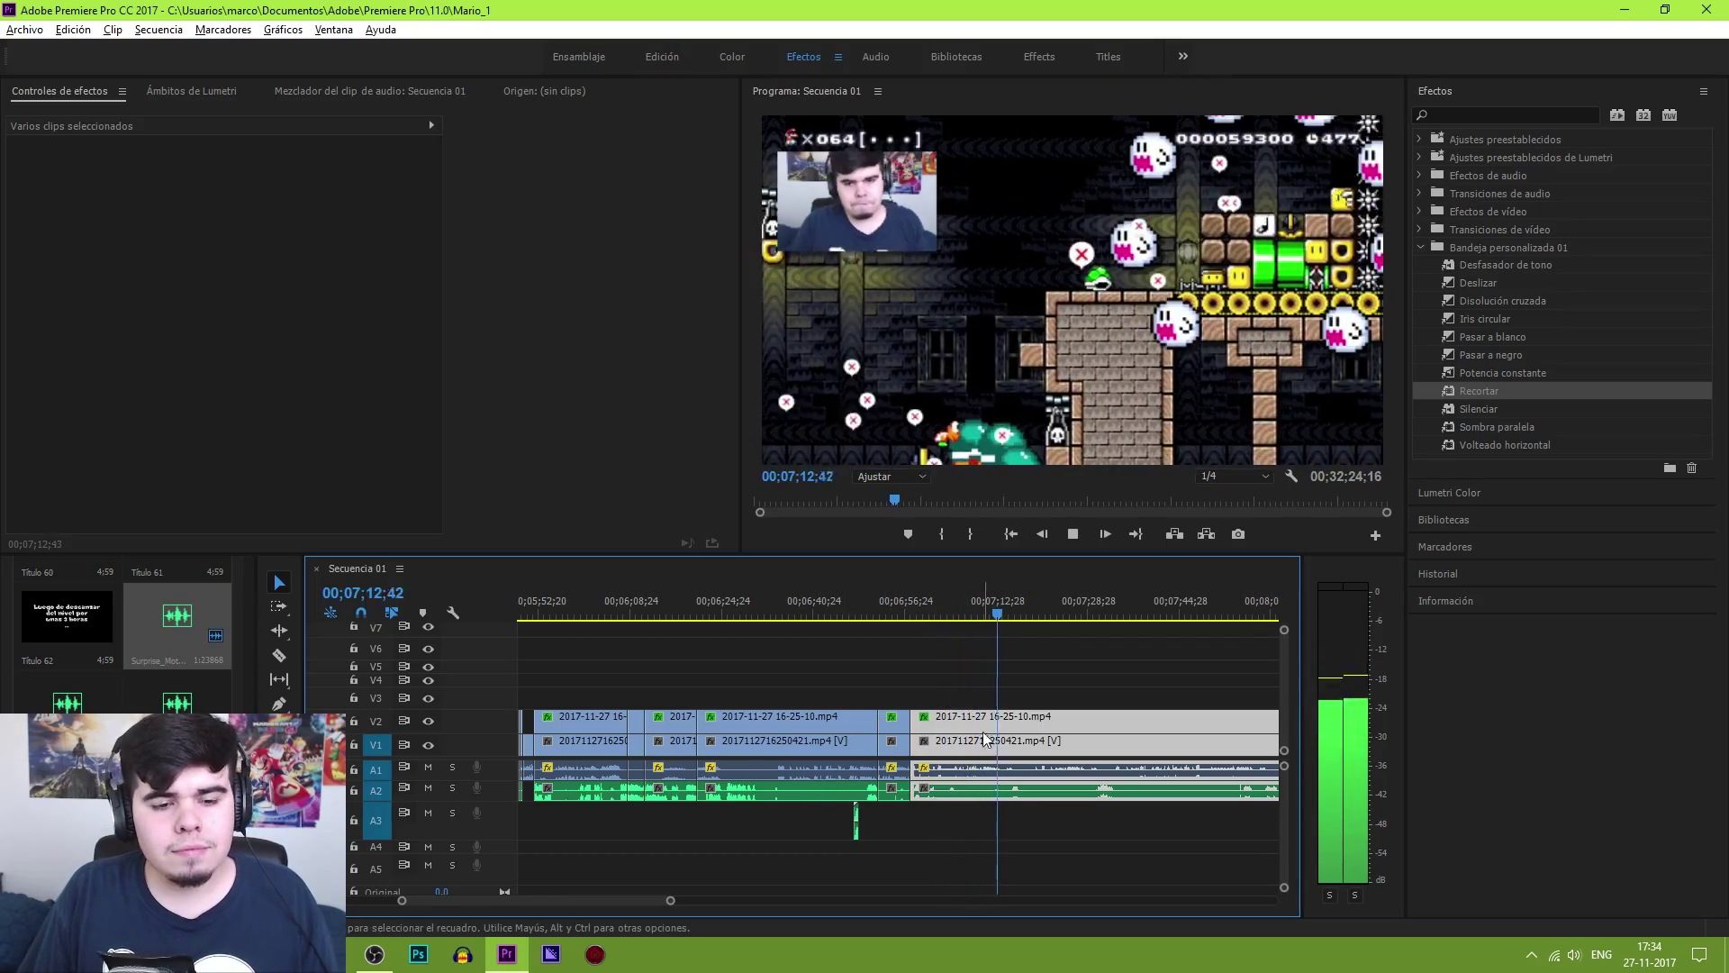
{"action": "key", "text": "minus"}
{"action": "left_click", "coordinate": [1002, 607]}
{"action": "left_click_drag", "start_coordinate": [1002, 608], "coordinate": [1198, 602]}
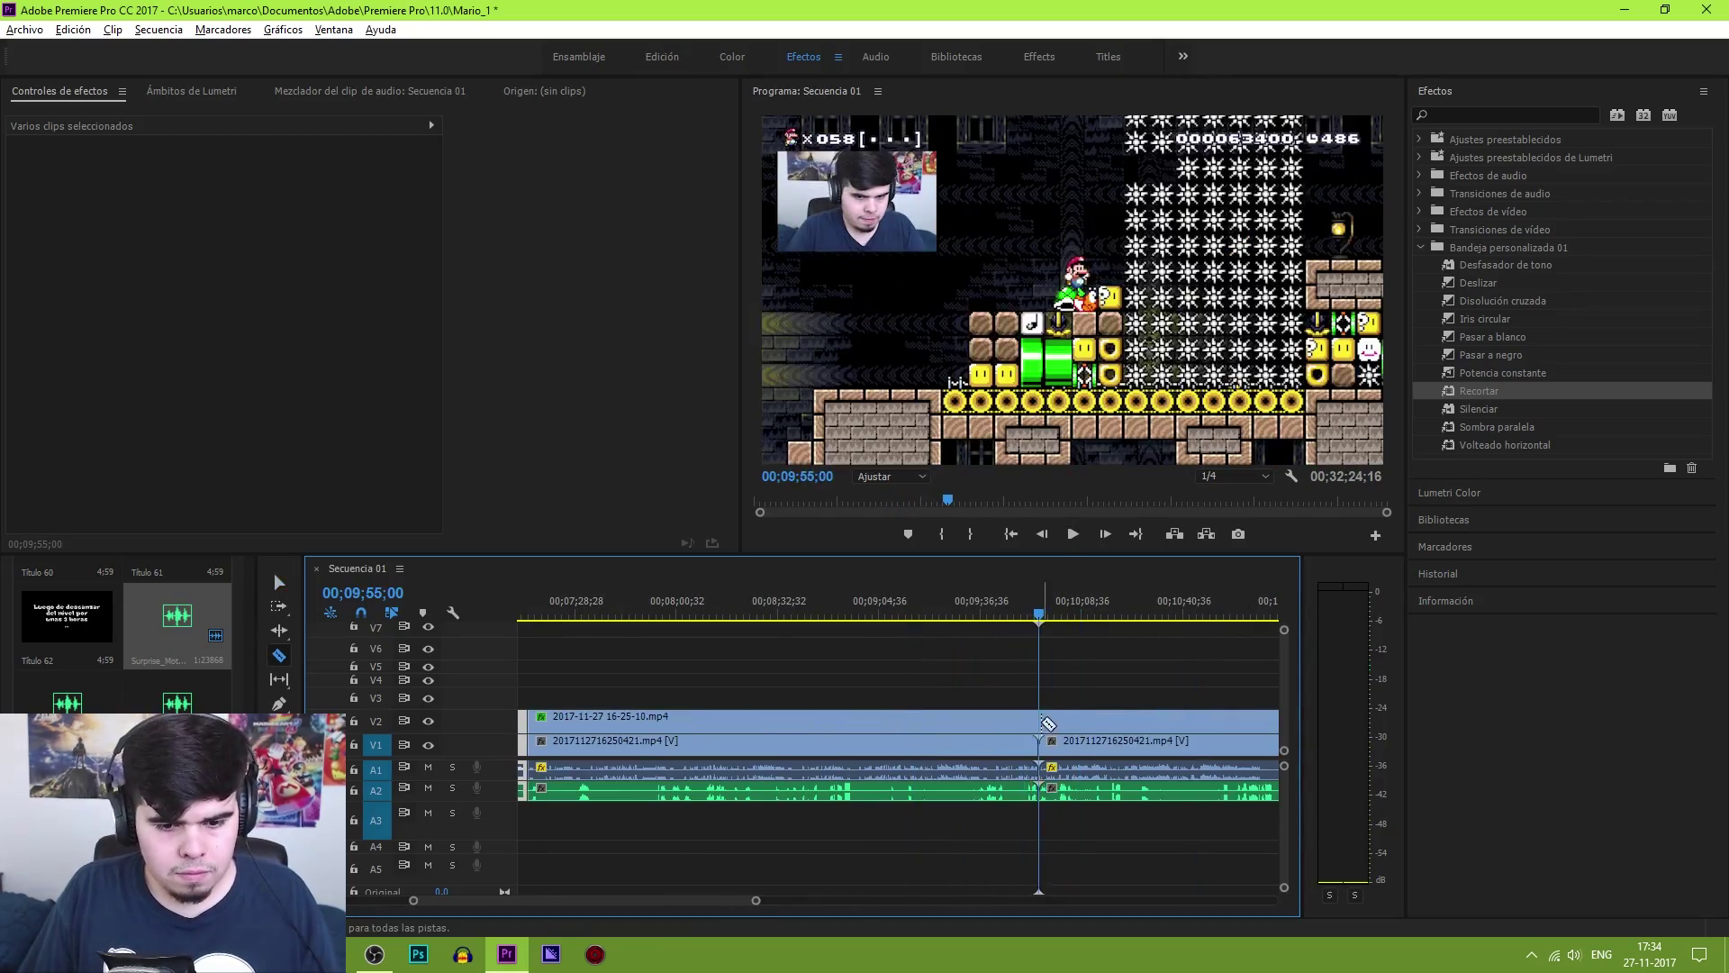
{"action": "key", "text": "shift+Delete"}
{"action": "key", "text": "equal"}
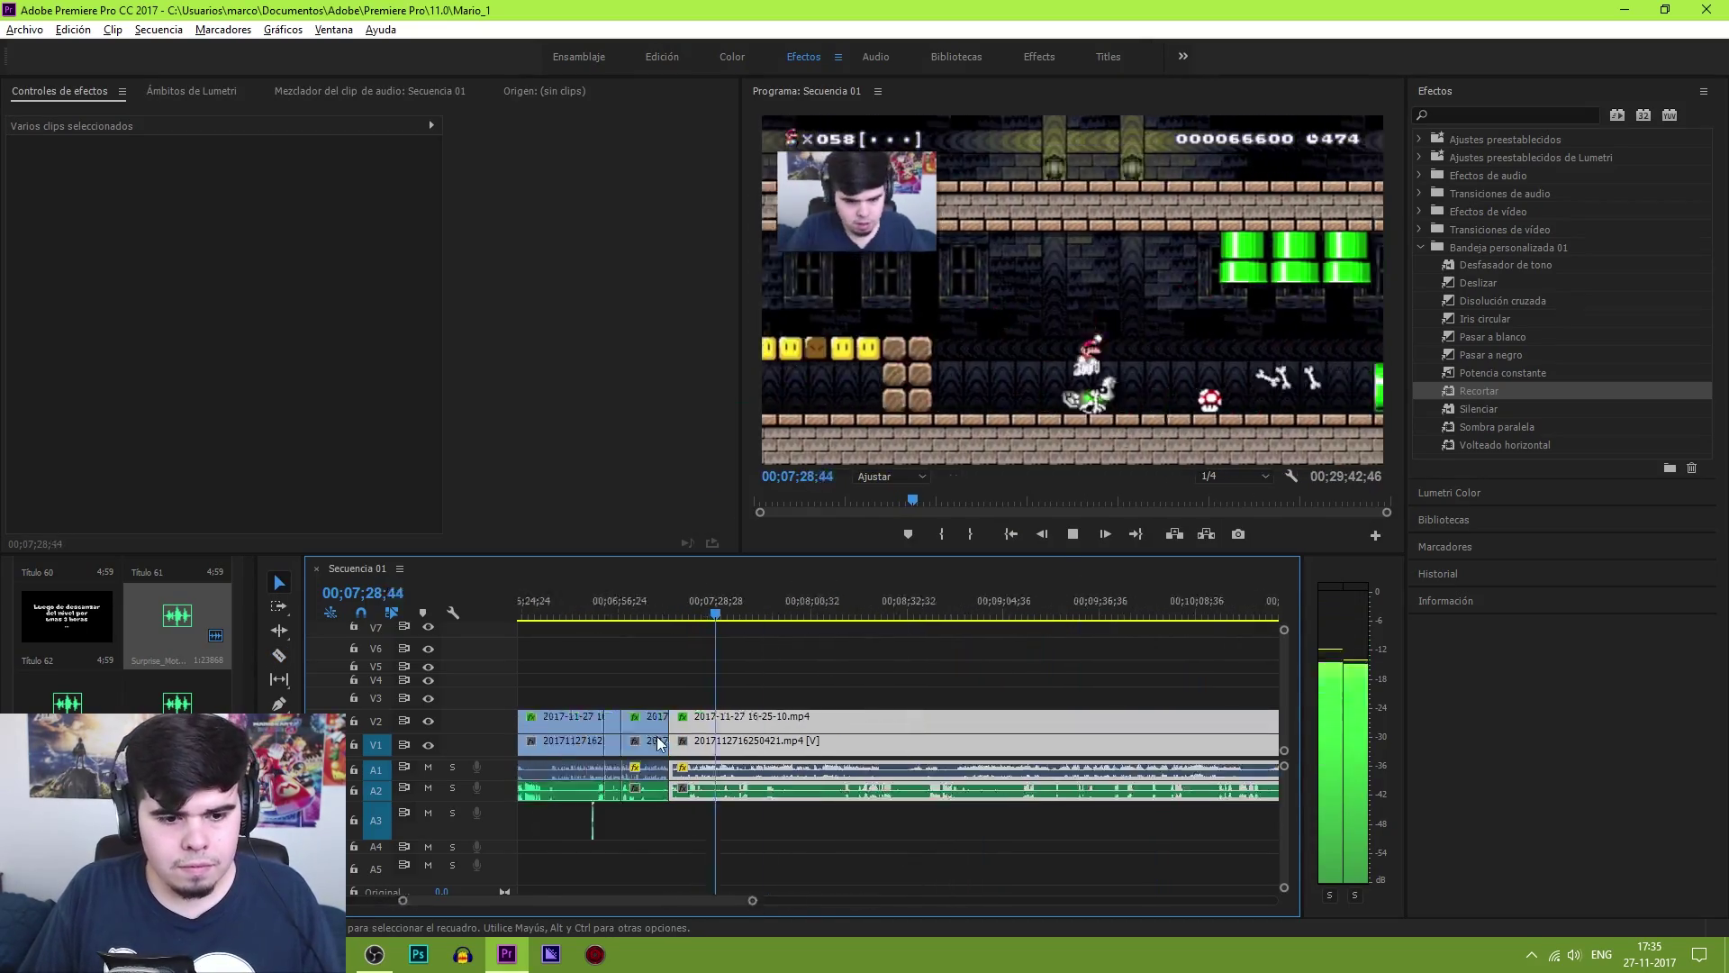
Split the clip at 07;35;20, save the project, and review from 00;11;12;43
{"action": "key", "text": "ctrl+k"}
{"action": "left_click", "coordinate": [734, 599]}
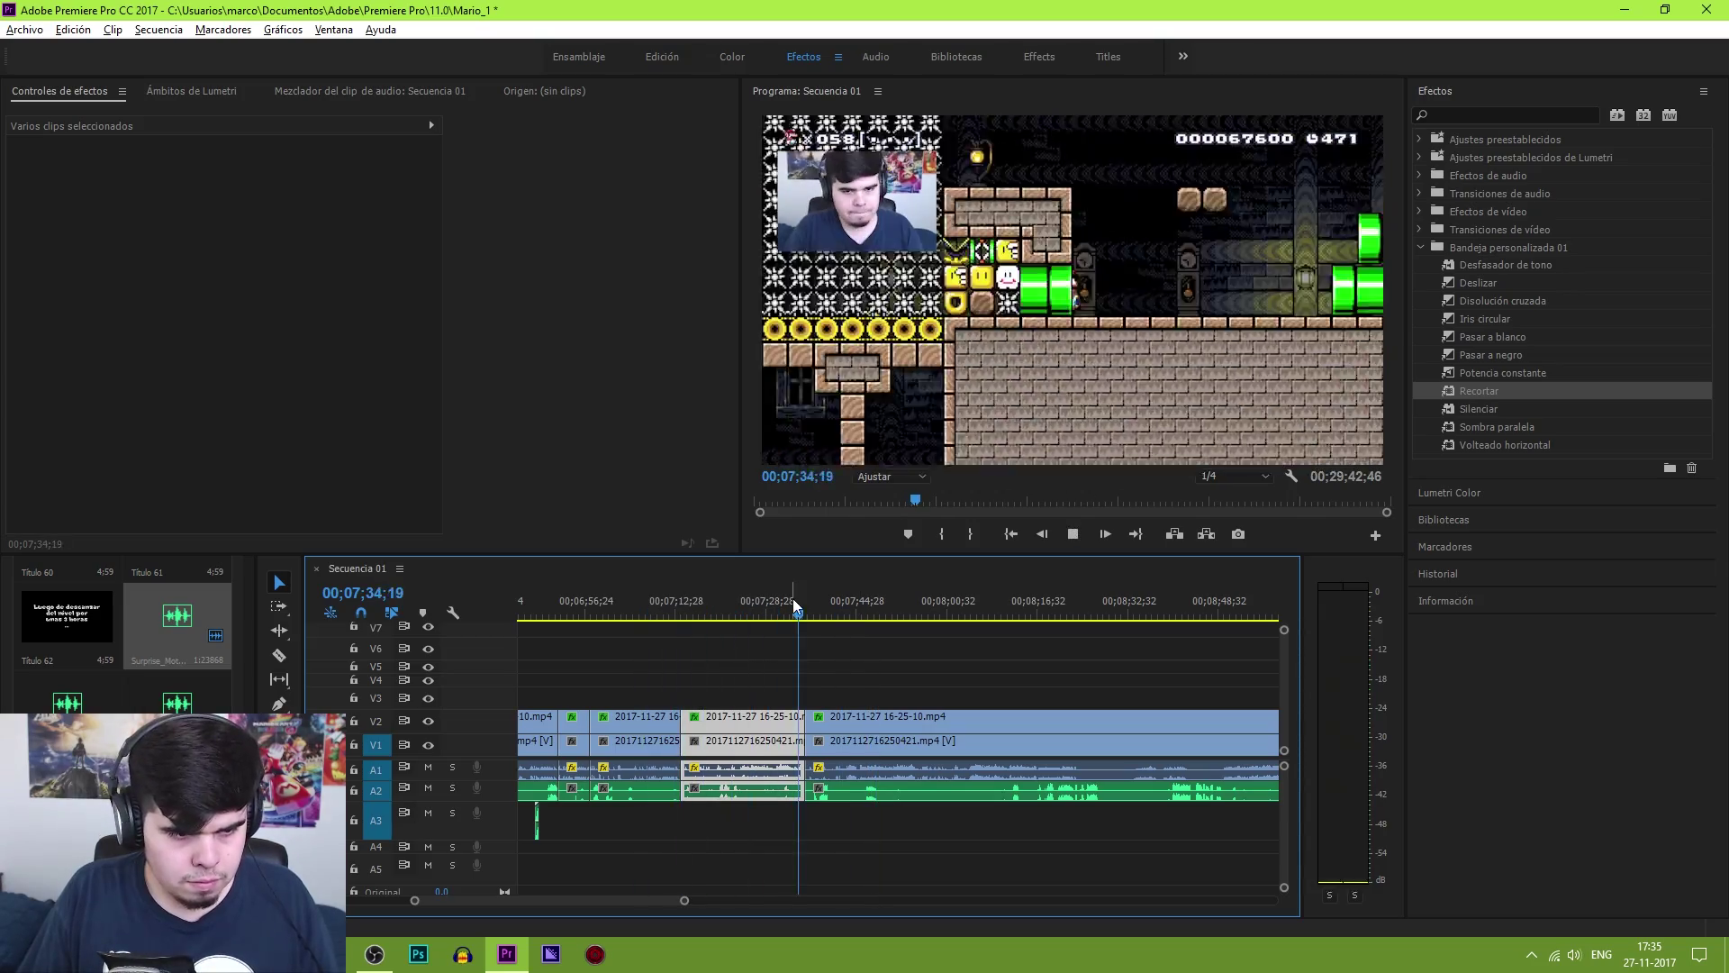
{"action": "key", "text": "ctrl+s"}
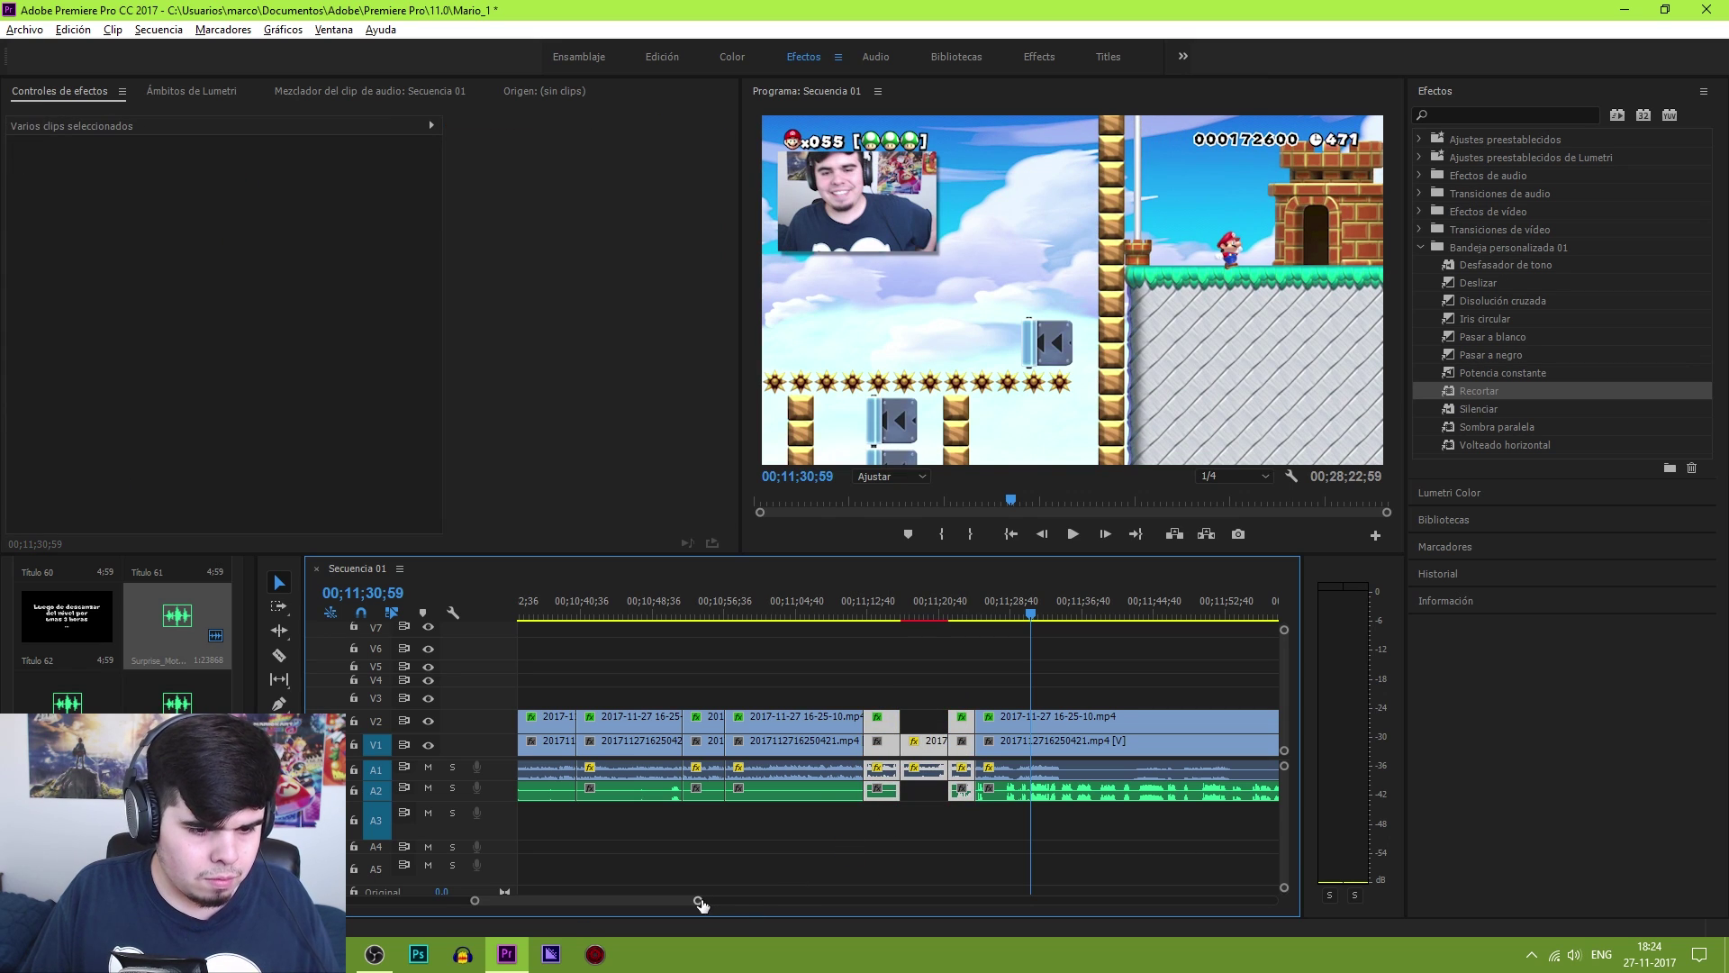
{"action": "left_click_drag", "start_coordinate": [699, 901], "coordinate": [684, 911]}
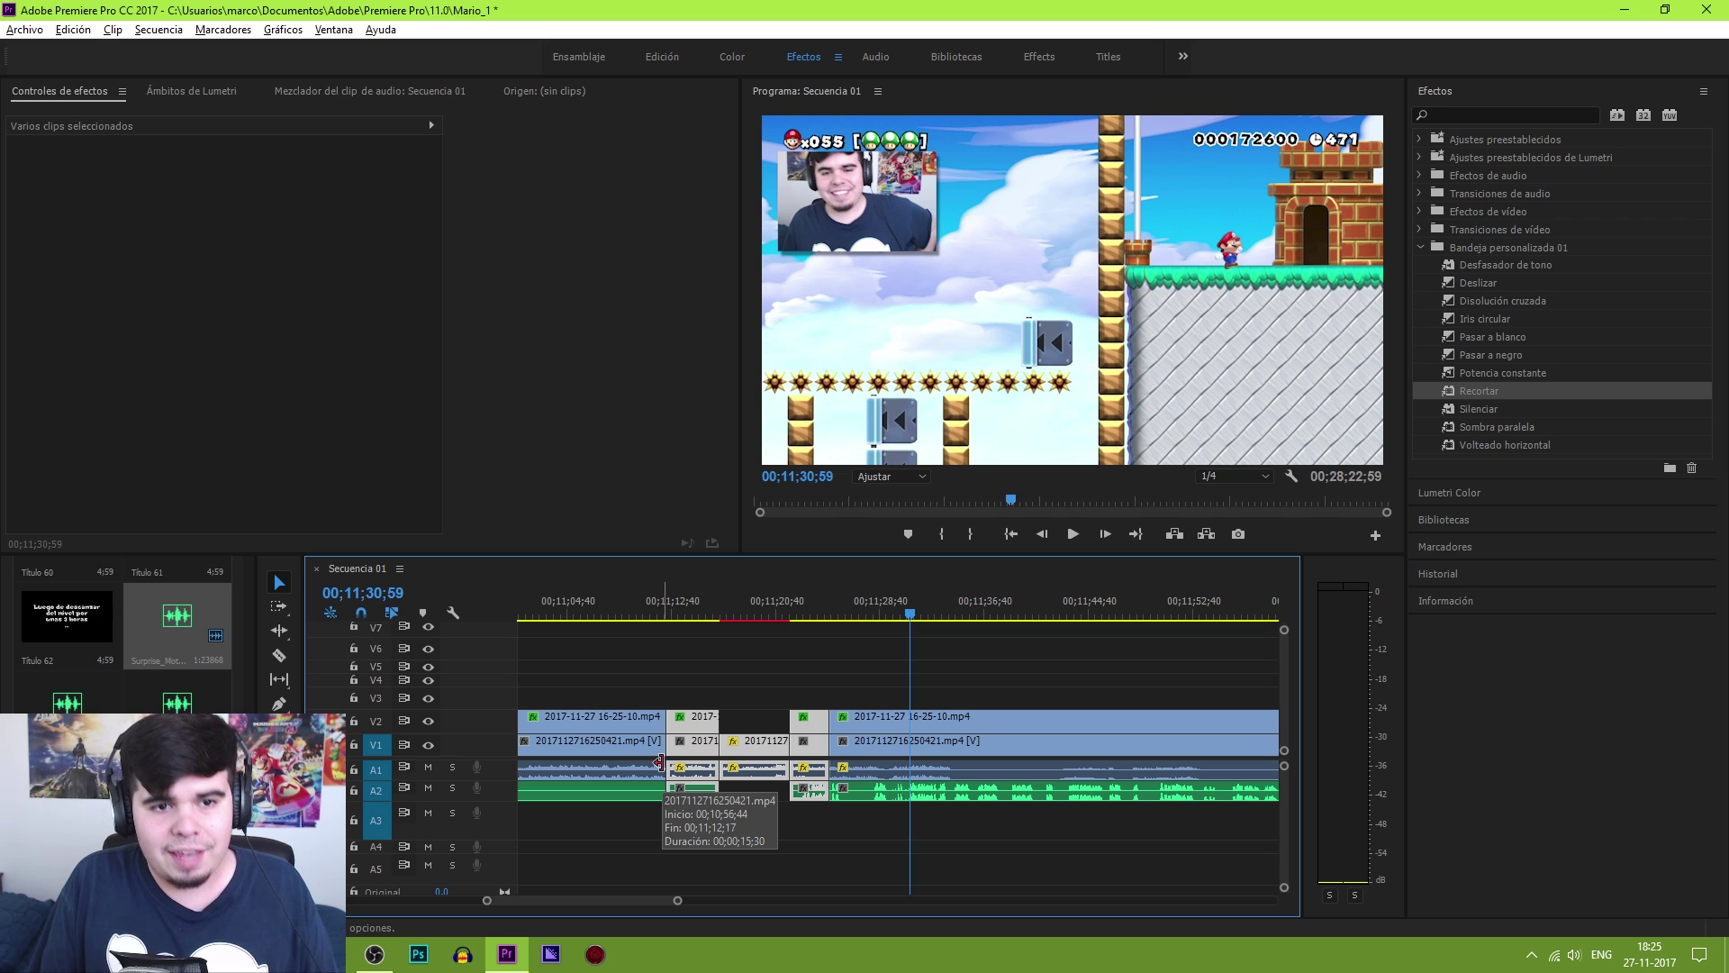
{"action": "left_click", "coordinate": [674, 602]}
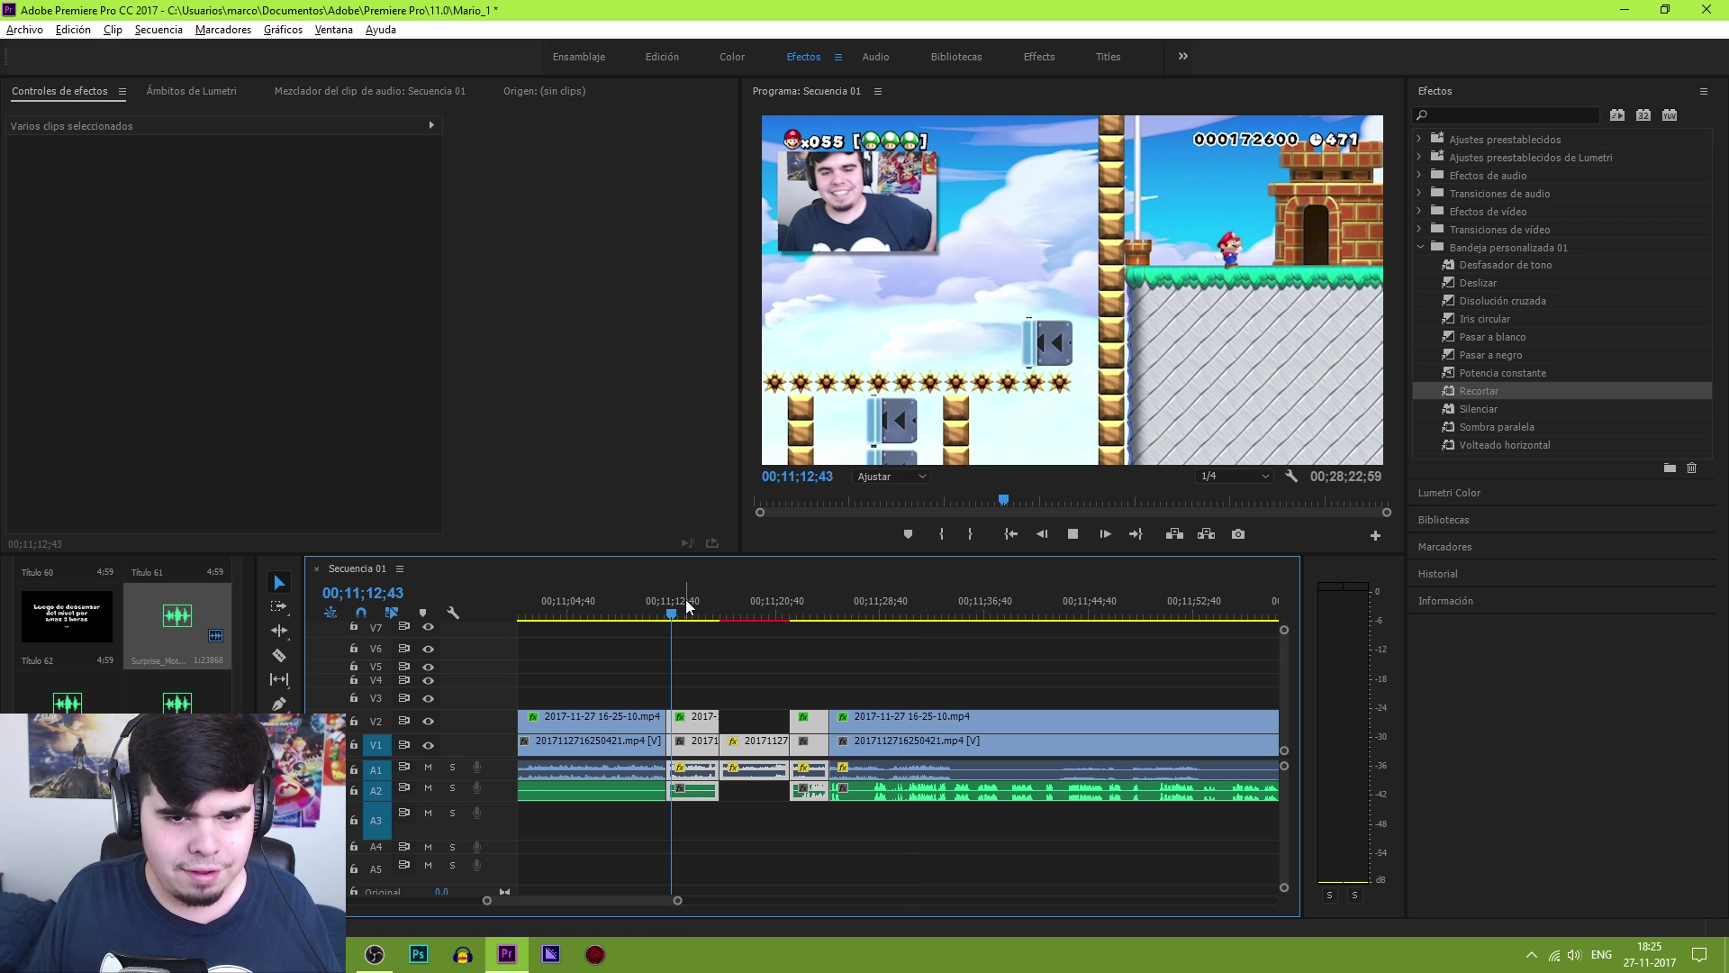
{"action": "key", "text": "space"}
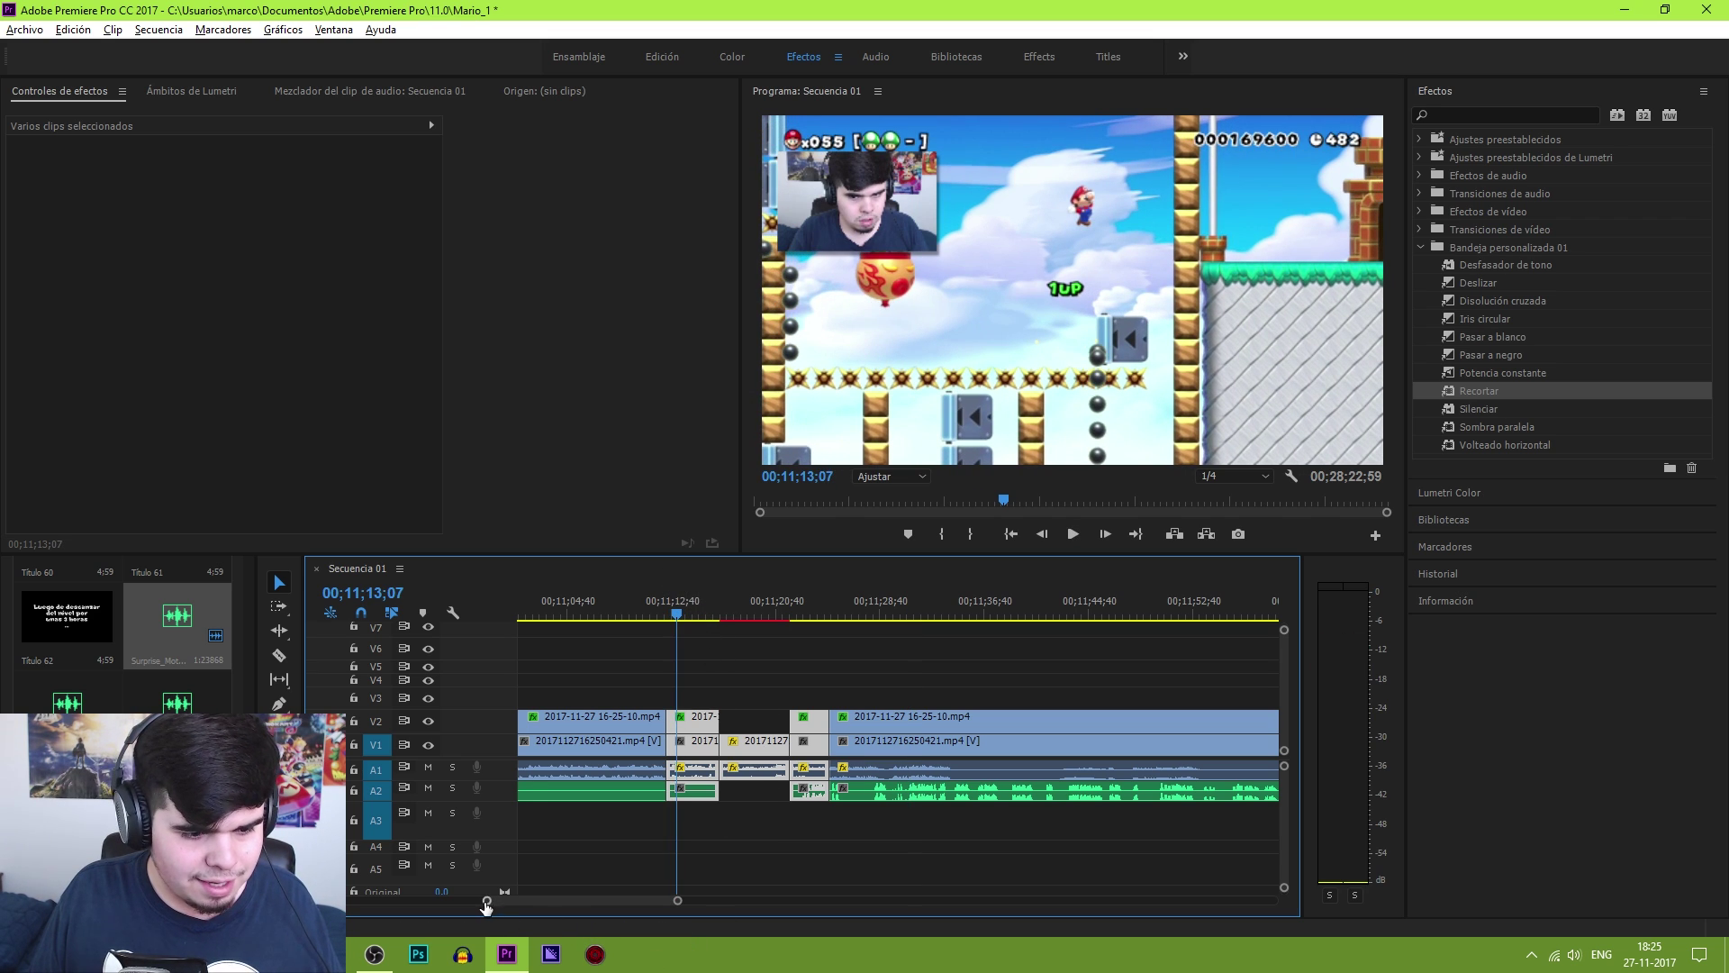
{"action": "left_click_drag", "start_coordinate": [487, 901], "coordinate": [347, 905]}
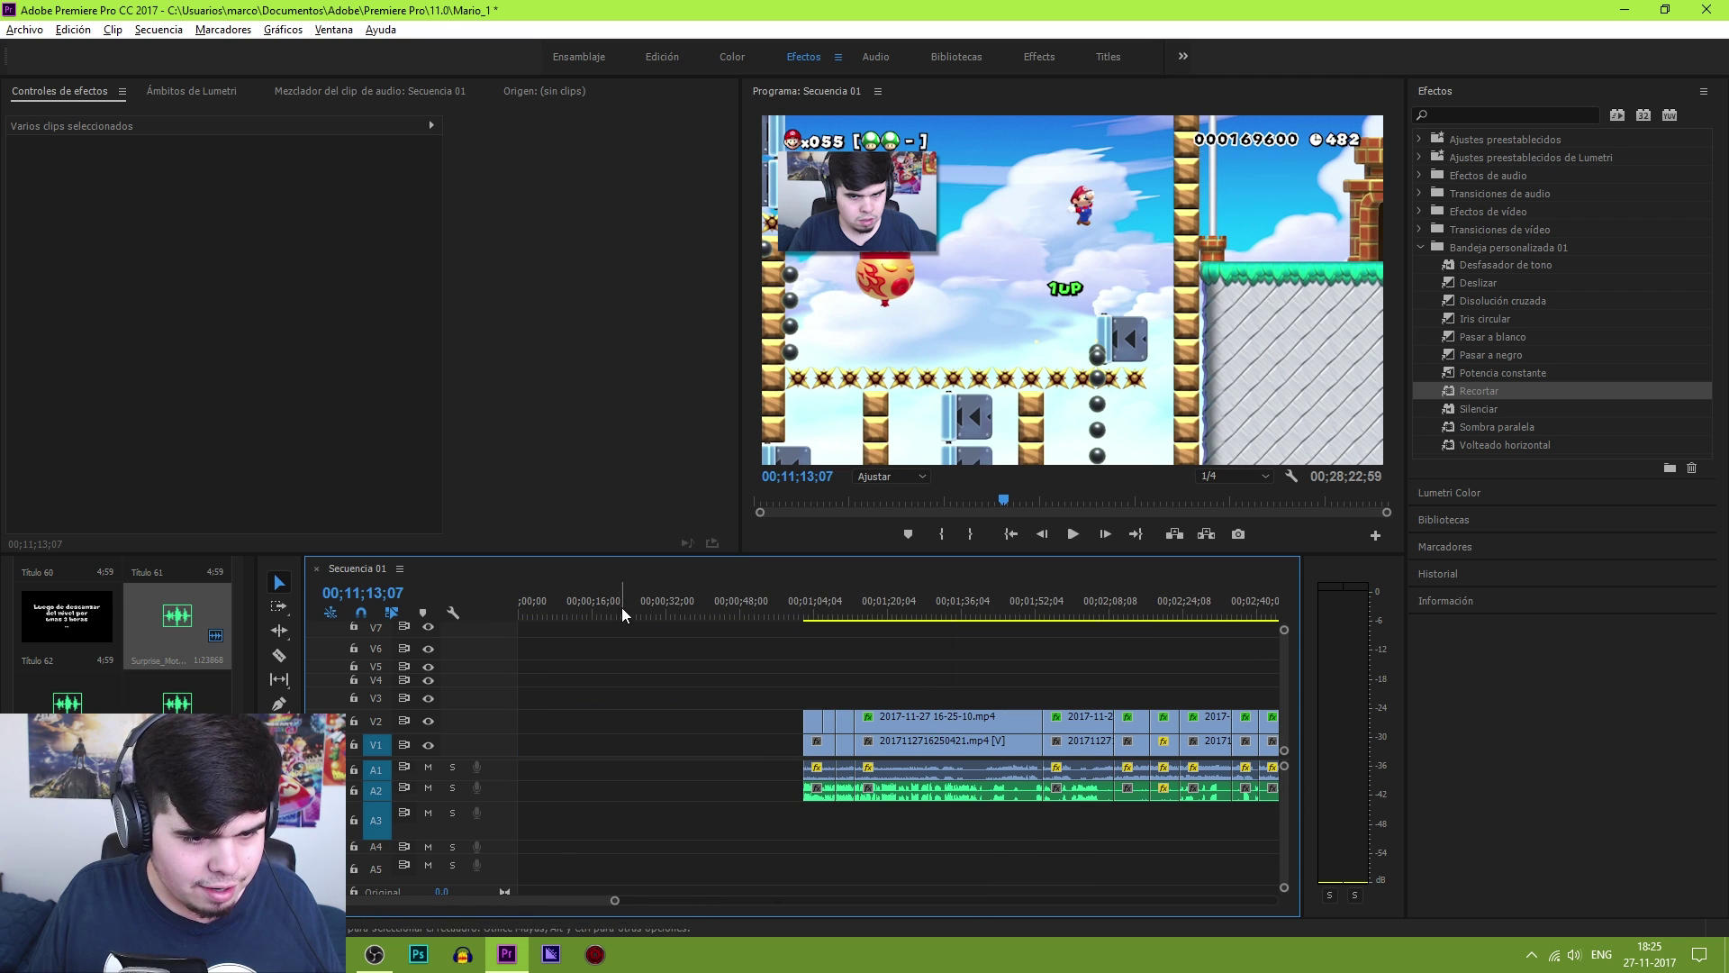
Set the opening webcam clip's Scale to 40 and raise its Position Y
{"action": "key", "text": "Home"}
{"action": "left_click_drag", "start_coordinate": [525, 618], "coordinate": [505, 641]}
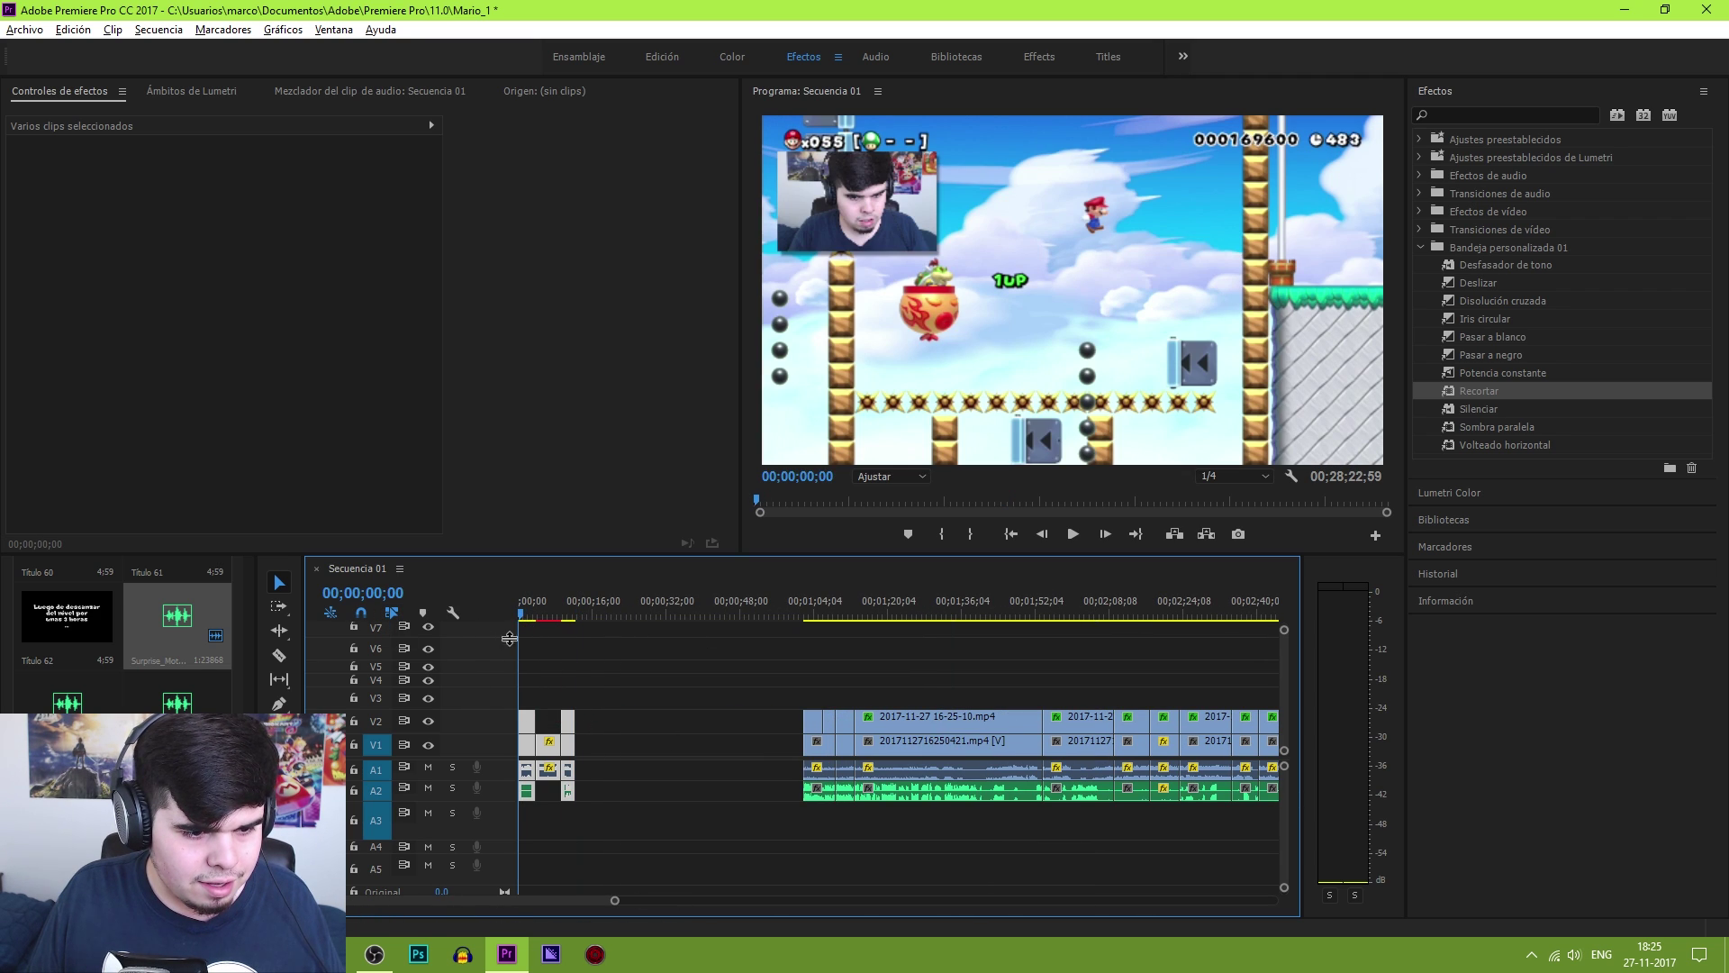
{"action": "left_click", "coordinate": [528, 725]}
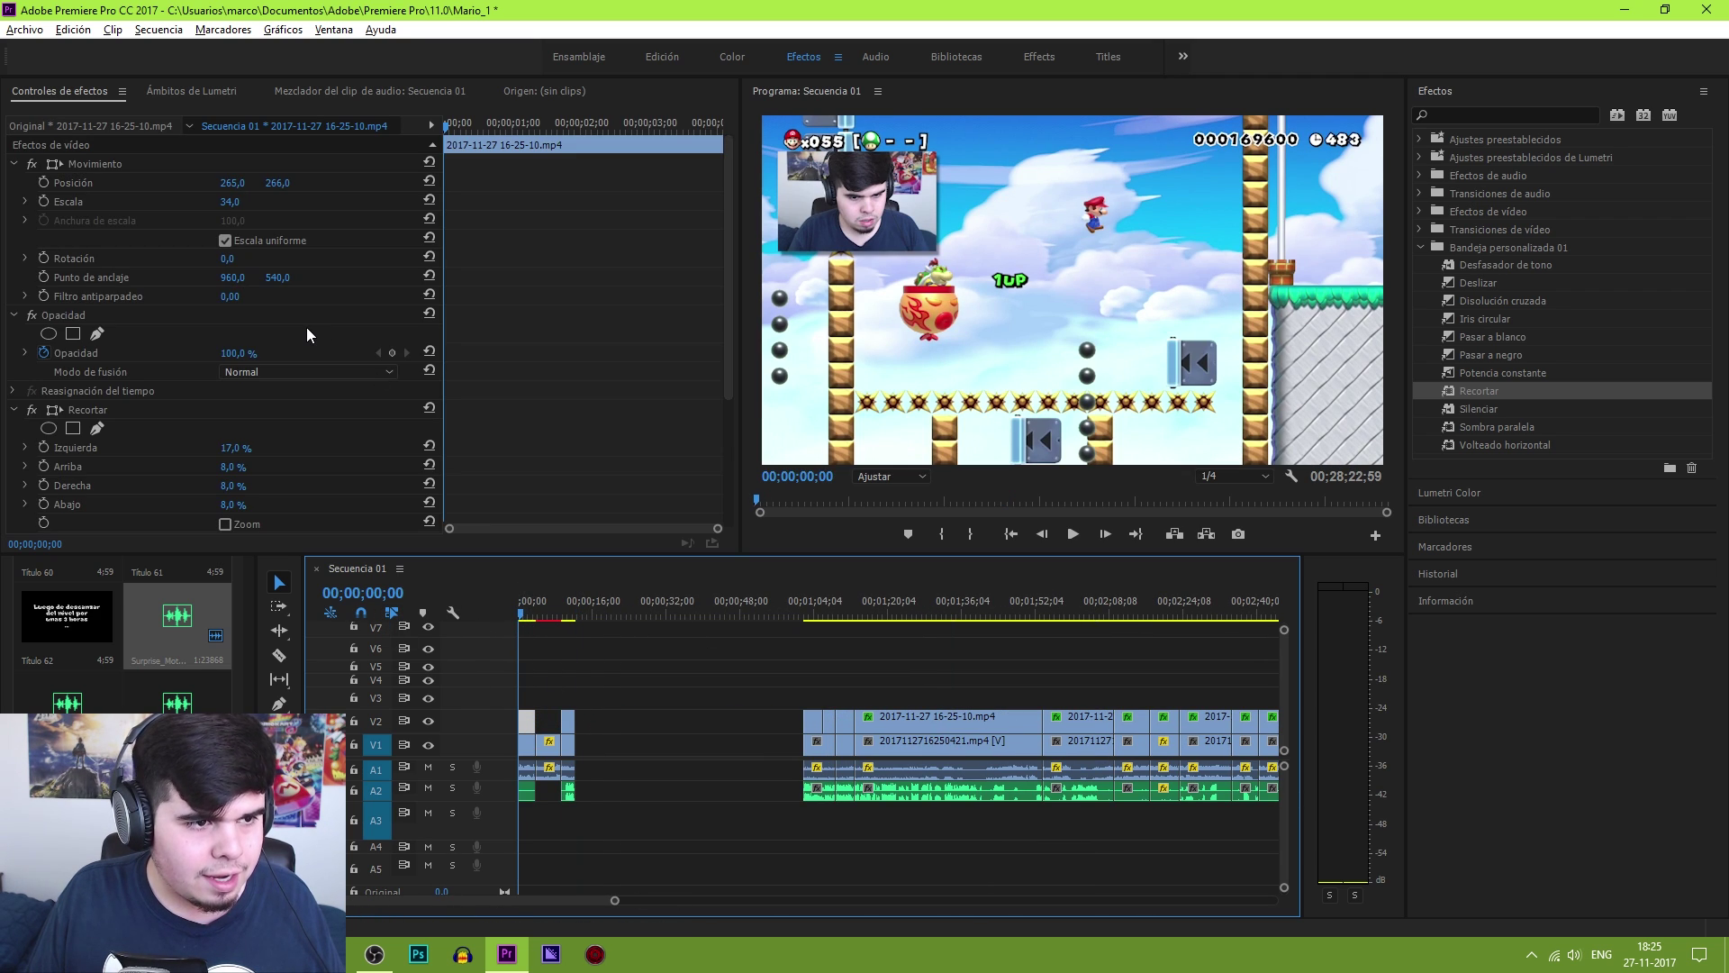
{"action": "left_click", "coordinate": [231, 203]}
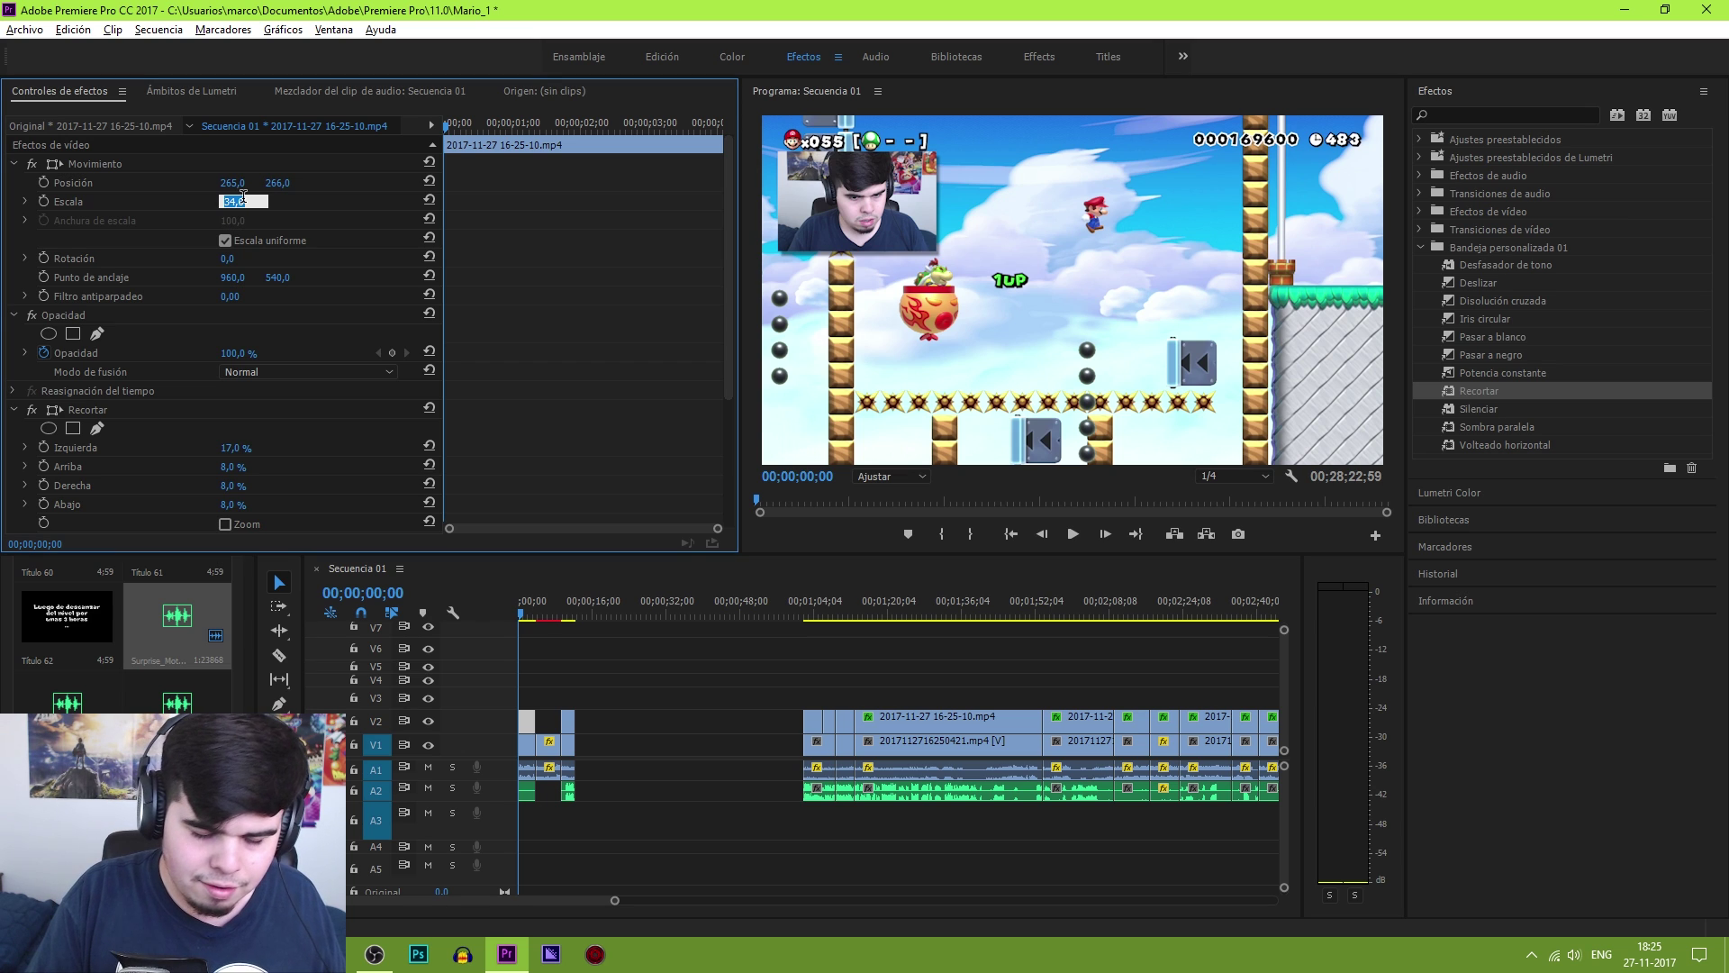
{"action": "type", "text": "40"}
{"action": "key", "text": "Return"}
{"action": "left_click_drag", "start_coordinate": [278, 183], "coordinate": [211, 183]}
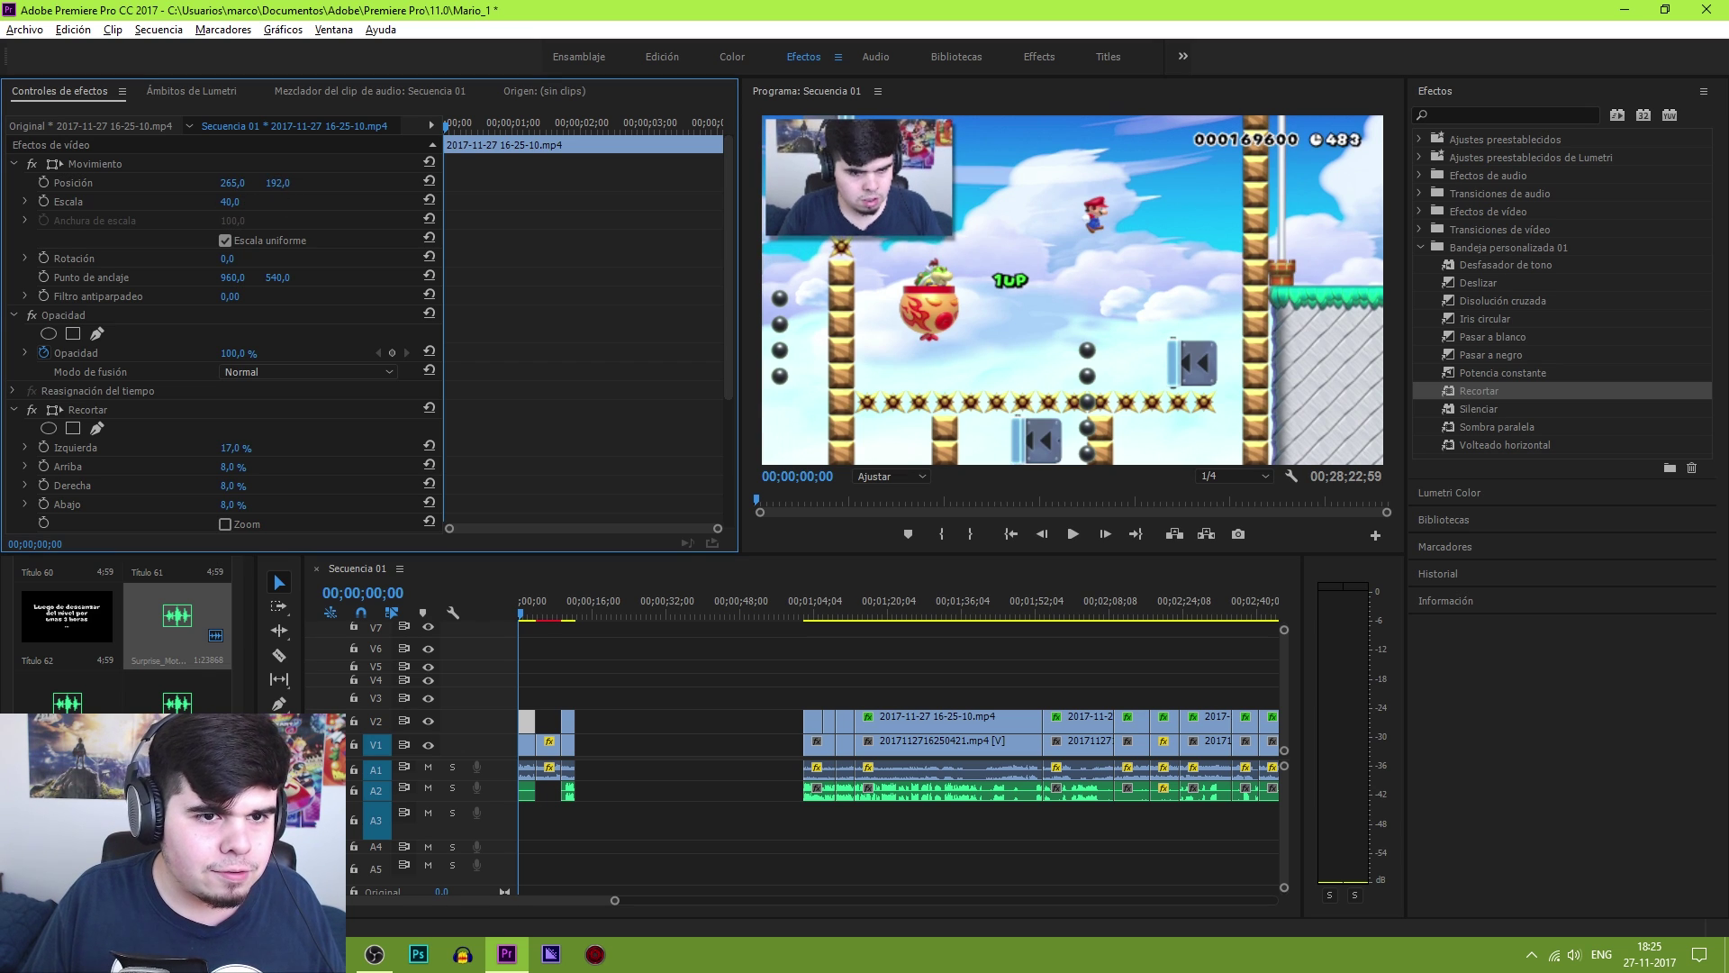
Copy the first webcam clip's Motion settings and paste them onto the second webcam clip
{"action": "left_click", "coordinate": [568, 723]}
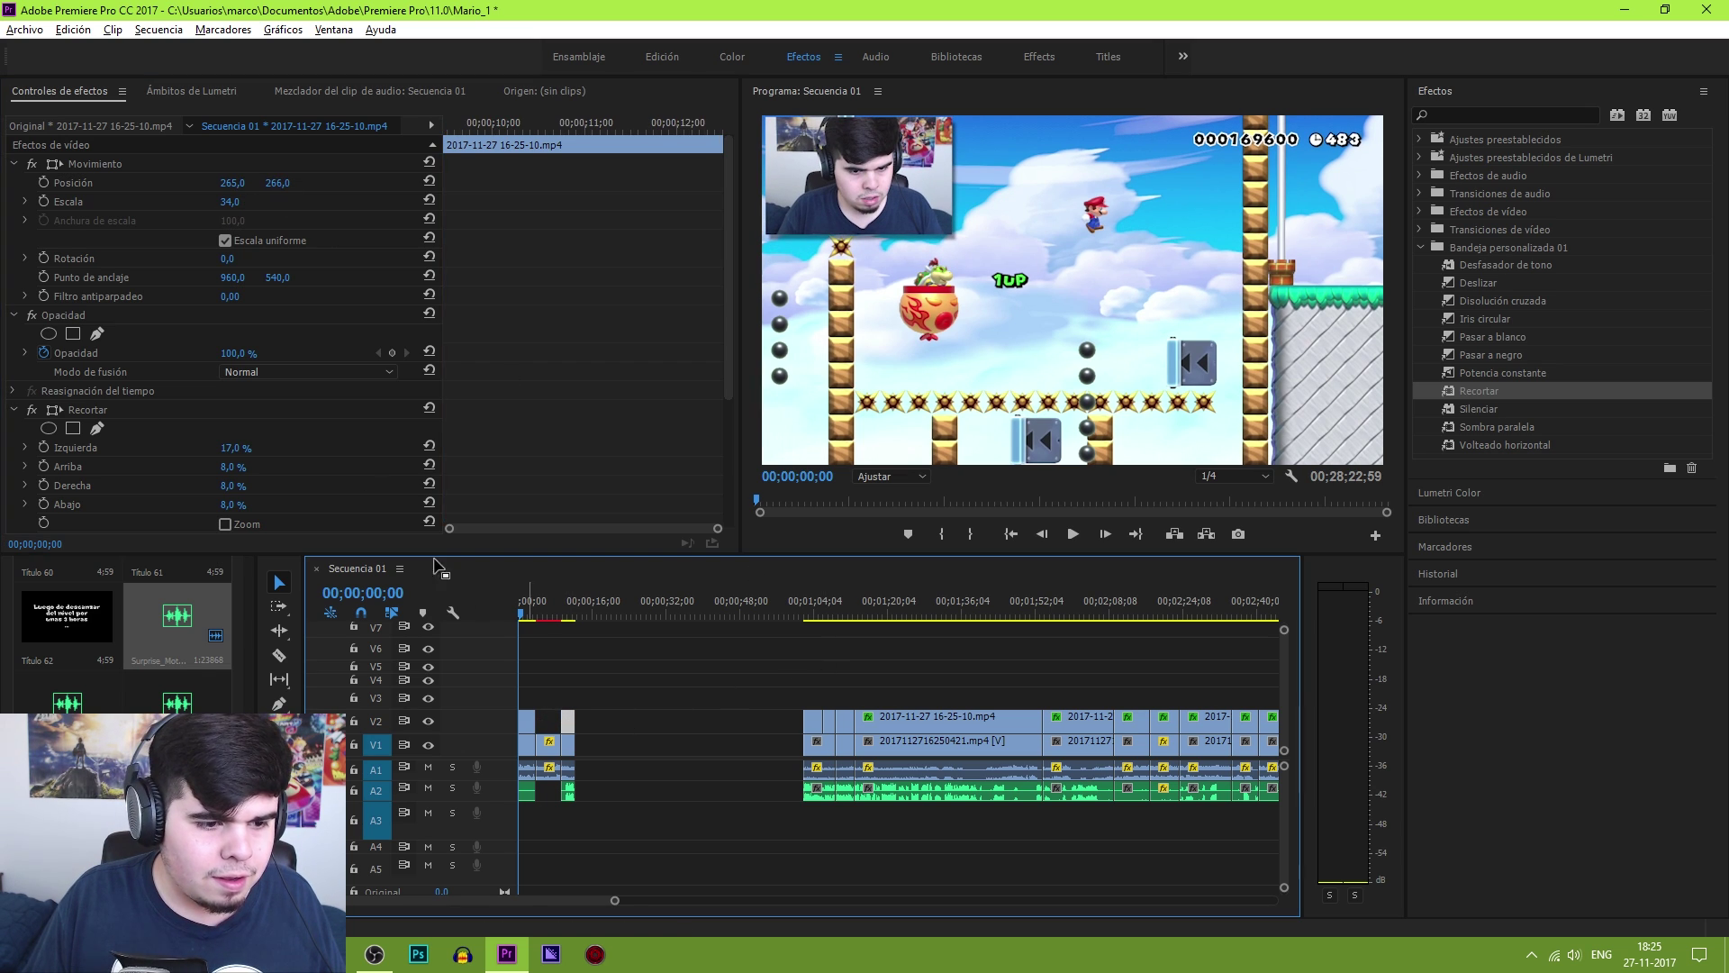
{"action": "right_click", "coordinate": [137, 165]}
{"action": "left_click", "coordinate": [157, 268]}
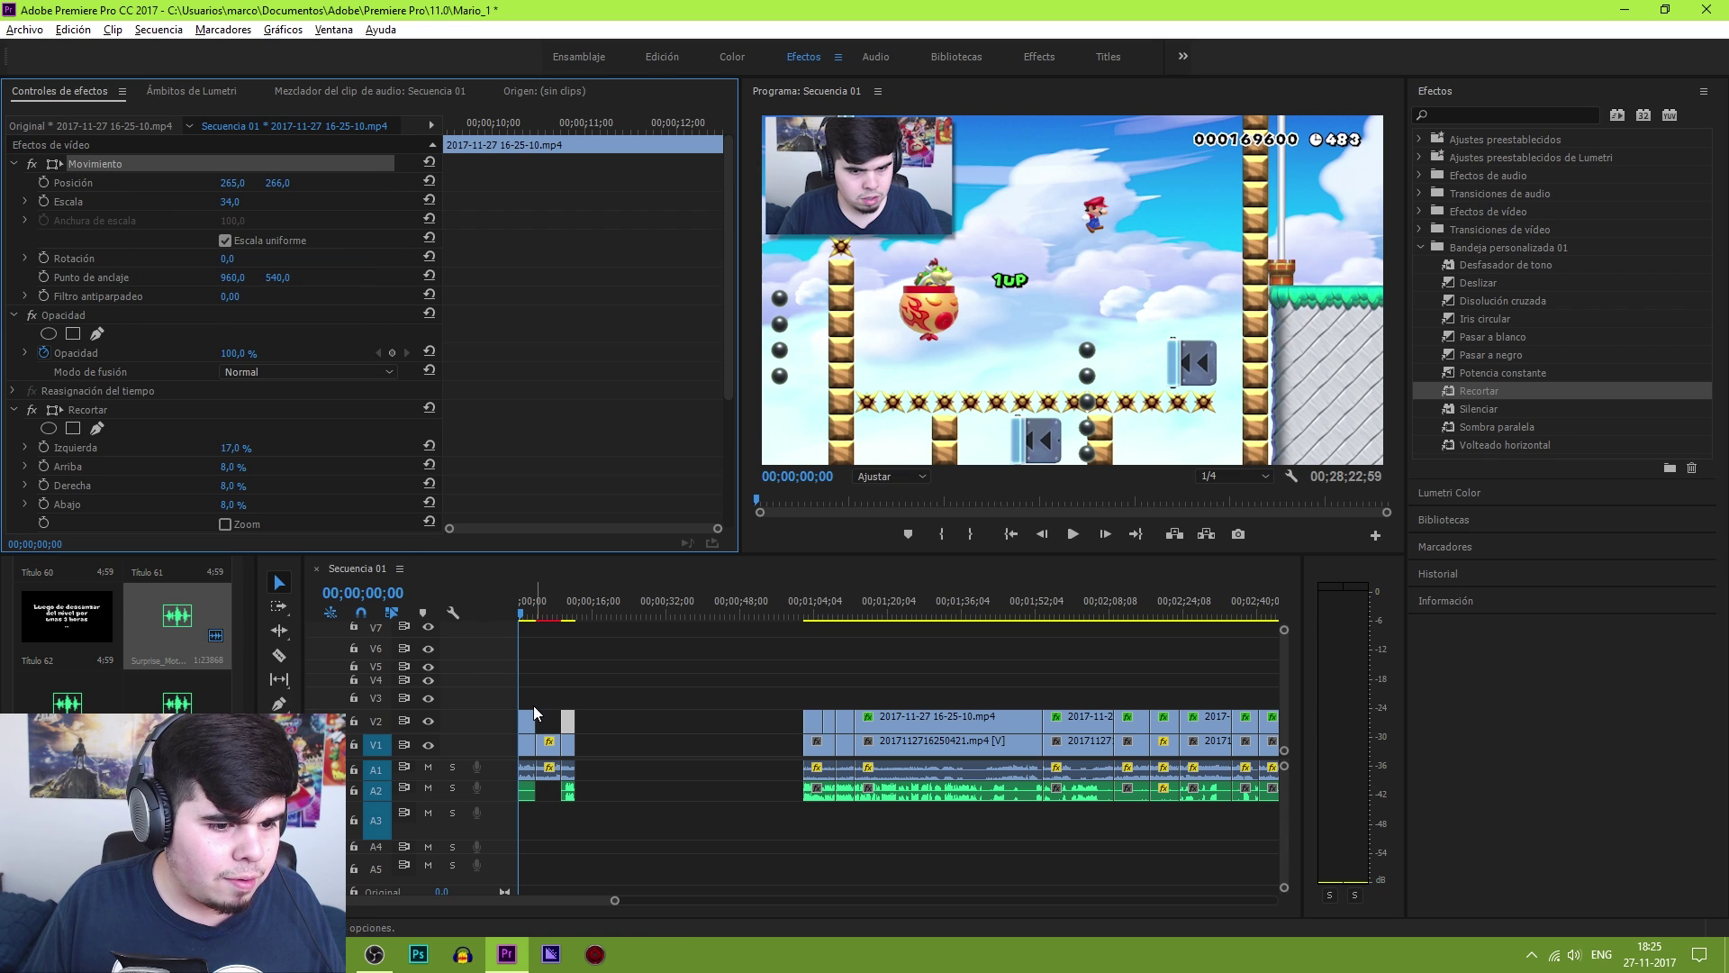
{"action": "left_click", "coordinate": [524, 720]}
{"action": "right_click", "coordinate": [130, 166]}
{"action": "left_click", "coordinate": [196, 279]}
{"action": "left_click", "coordinate": [573, 726]}
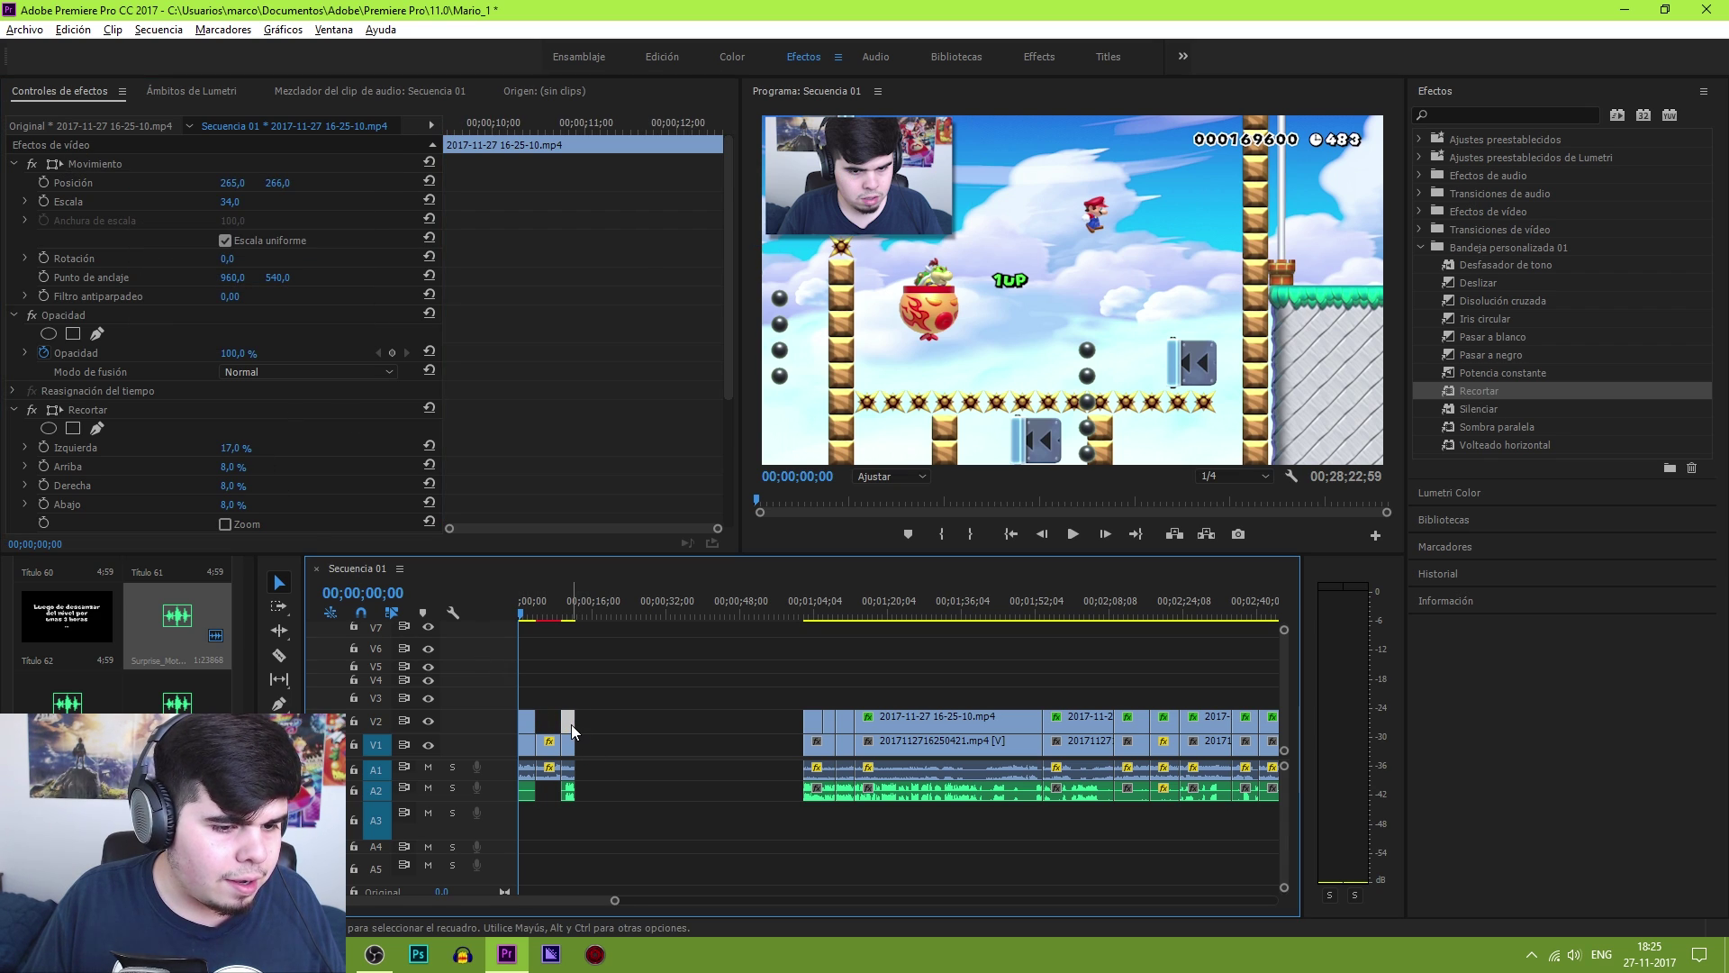
{"action": "right_click", "coordinate": [124, 192]}
{"action": "left_click", "coordinate": [188, 315]}
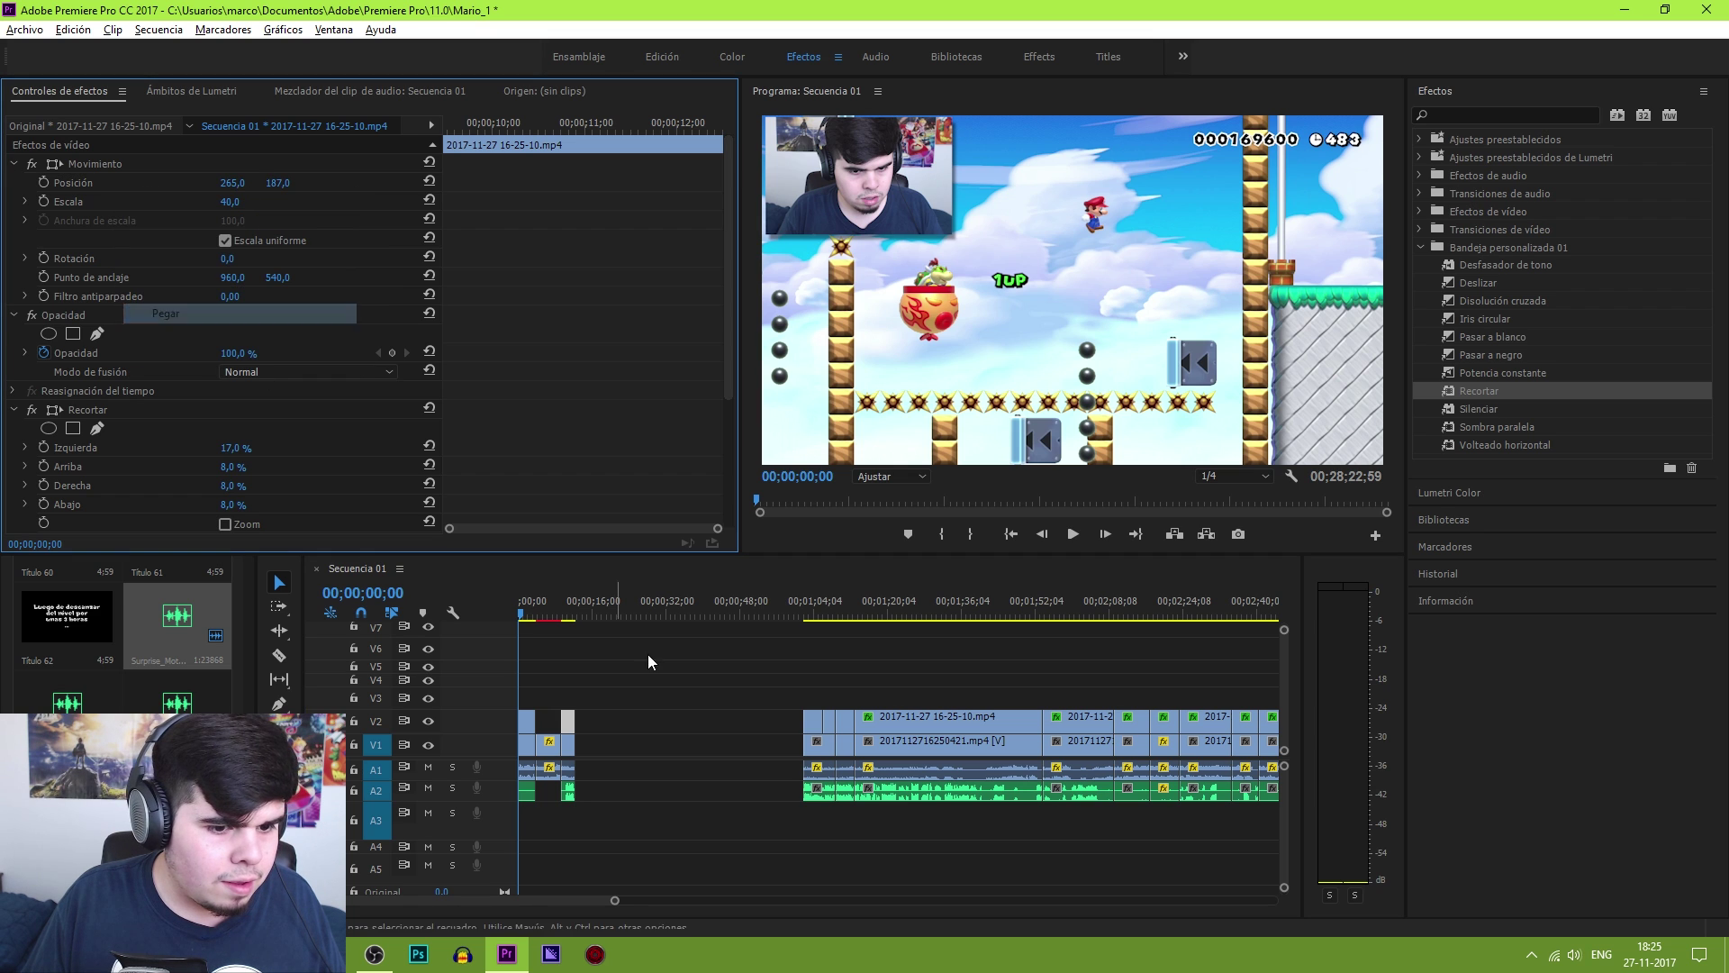
{"action": "key", "text": "space"}
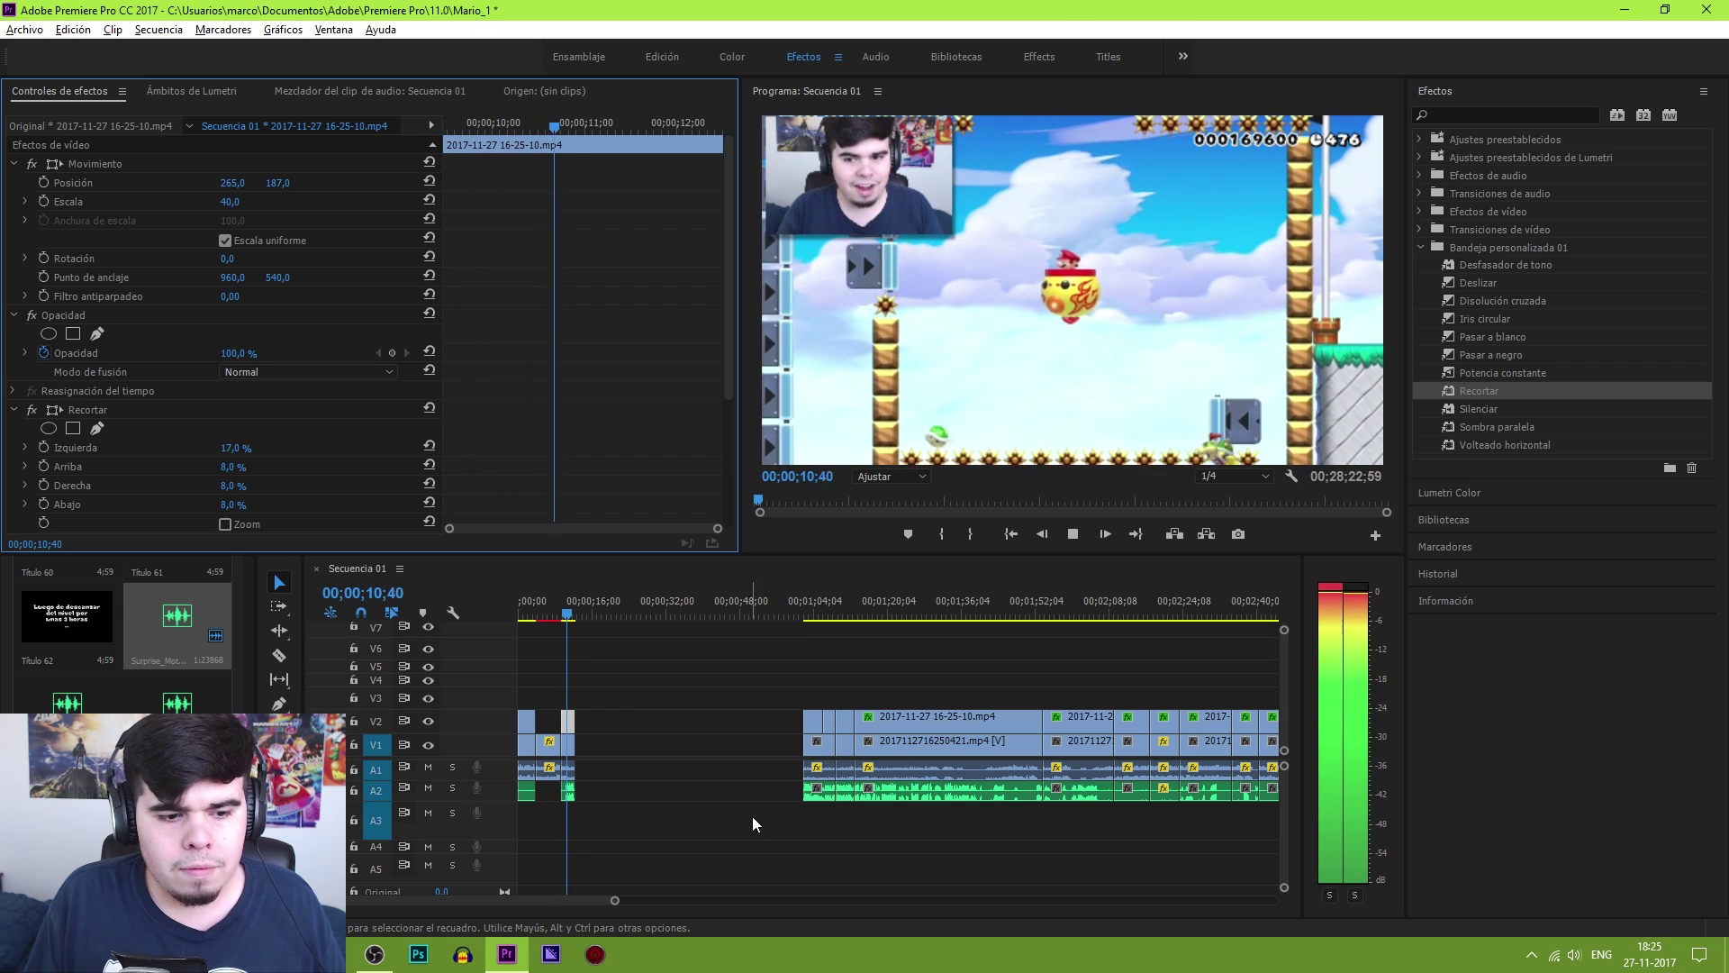
Marquee-select the gameplay clips and shift them left to close the gap after the intro
{"action": "left_click_drag", "start_coordinate": [614, 899], "coordinate": [995, 899]}
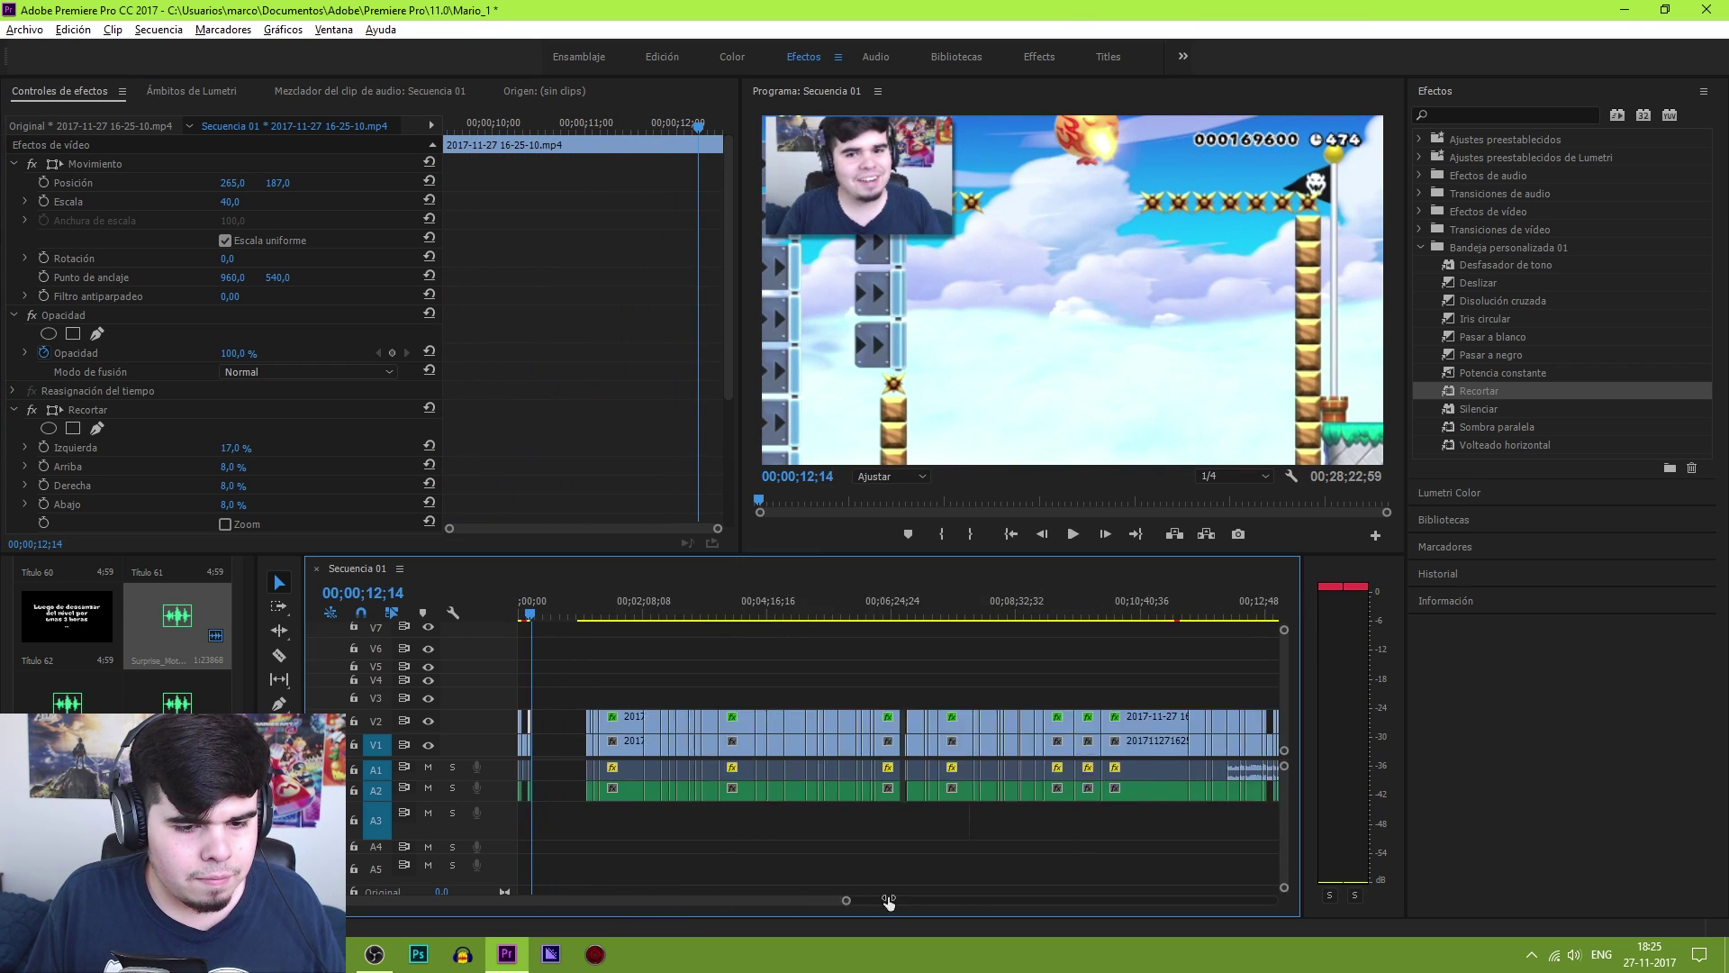
{"action": "left_click_drag", "start_coordinate": [959, 840], "coordinate": [542, 666]}
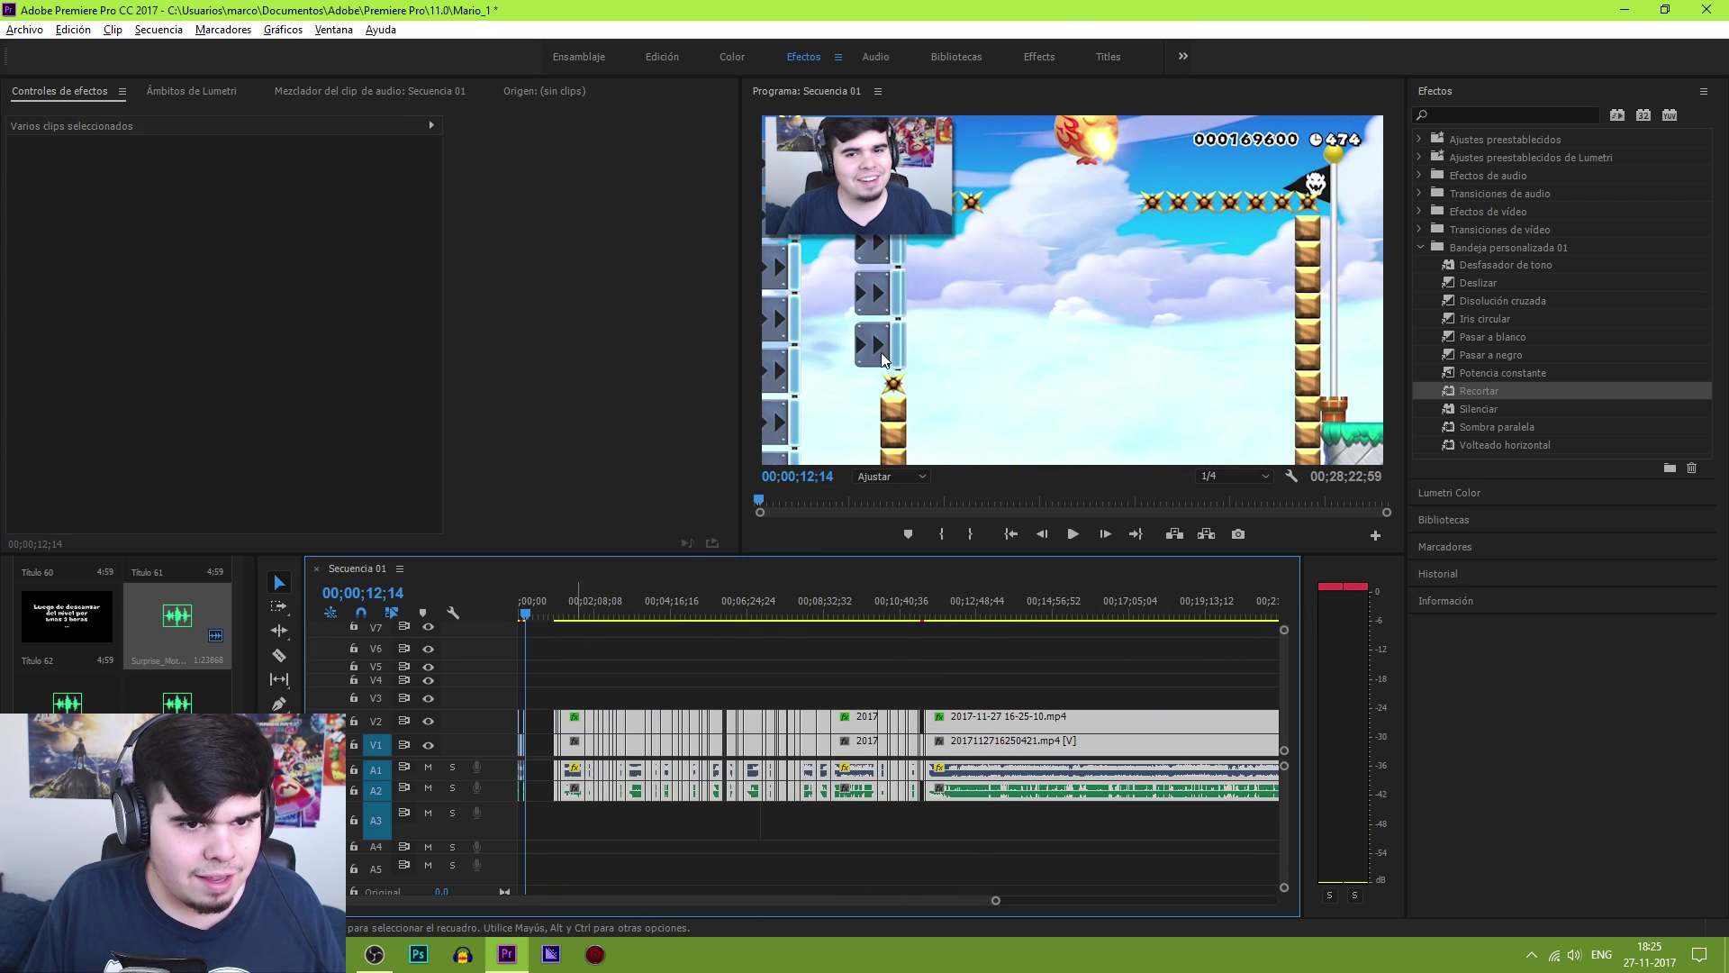
{"action": "left_click_drag", "start_coordinate": [995, 900], "coordinate": [796, 890]}
{"action": "left_click_drag", "start_coordinate": [1185, 752], "coordinate": [691, 751]}
Apply the Pasar a blanco transition on the new join and preview it
{"action": "key", "text": "equal"}
{"action": "key", "text": "equal"}
{"action": "key", "text": "equal"}
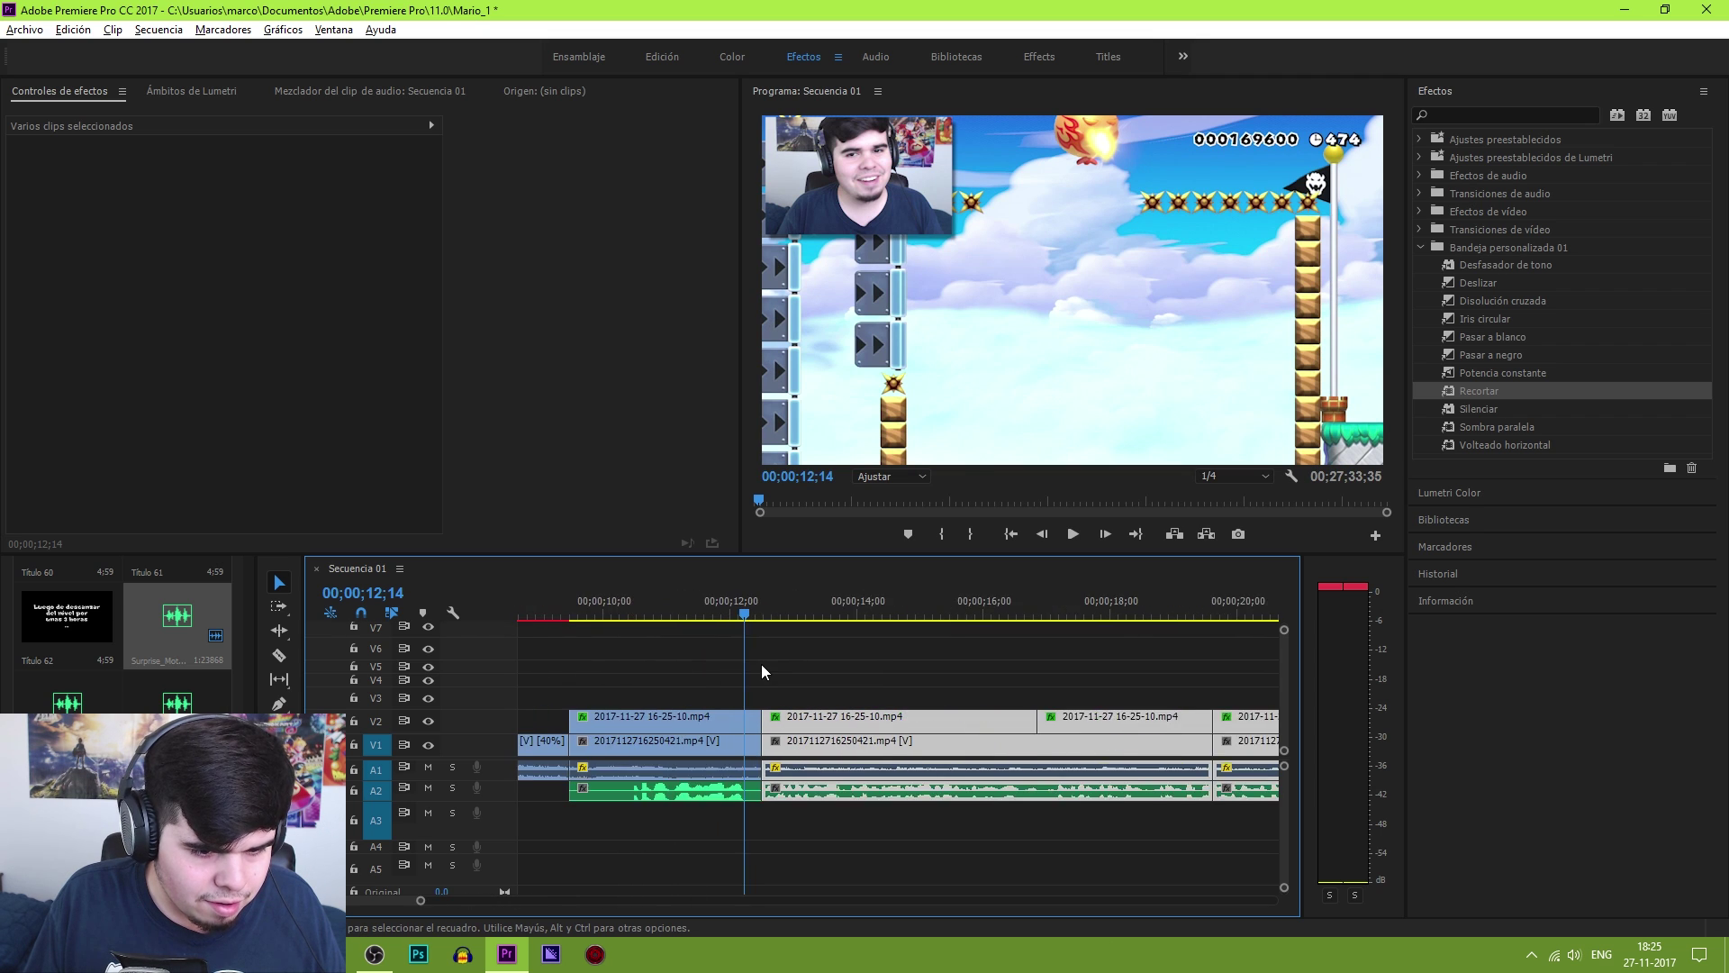
{"action": "left_click", "coordinate": [1500, 342]}
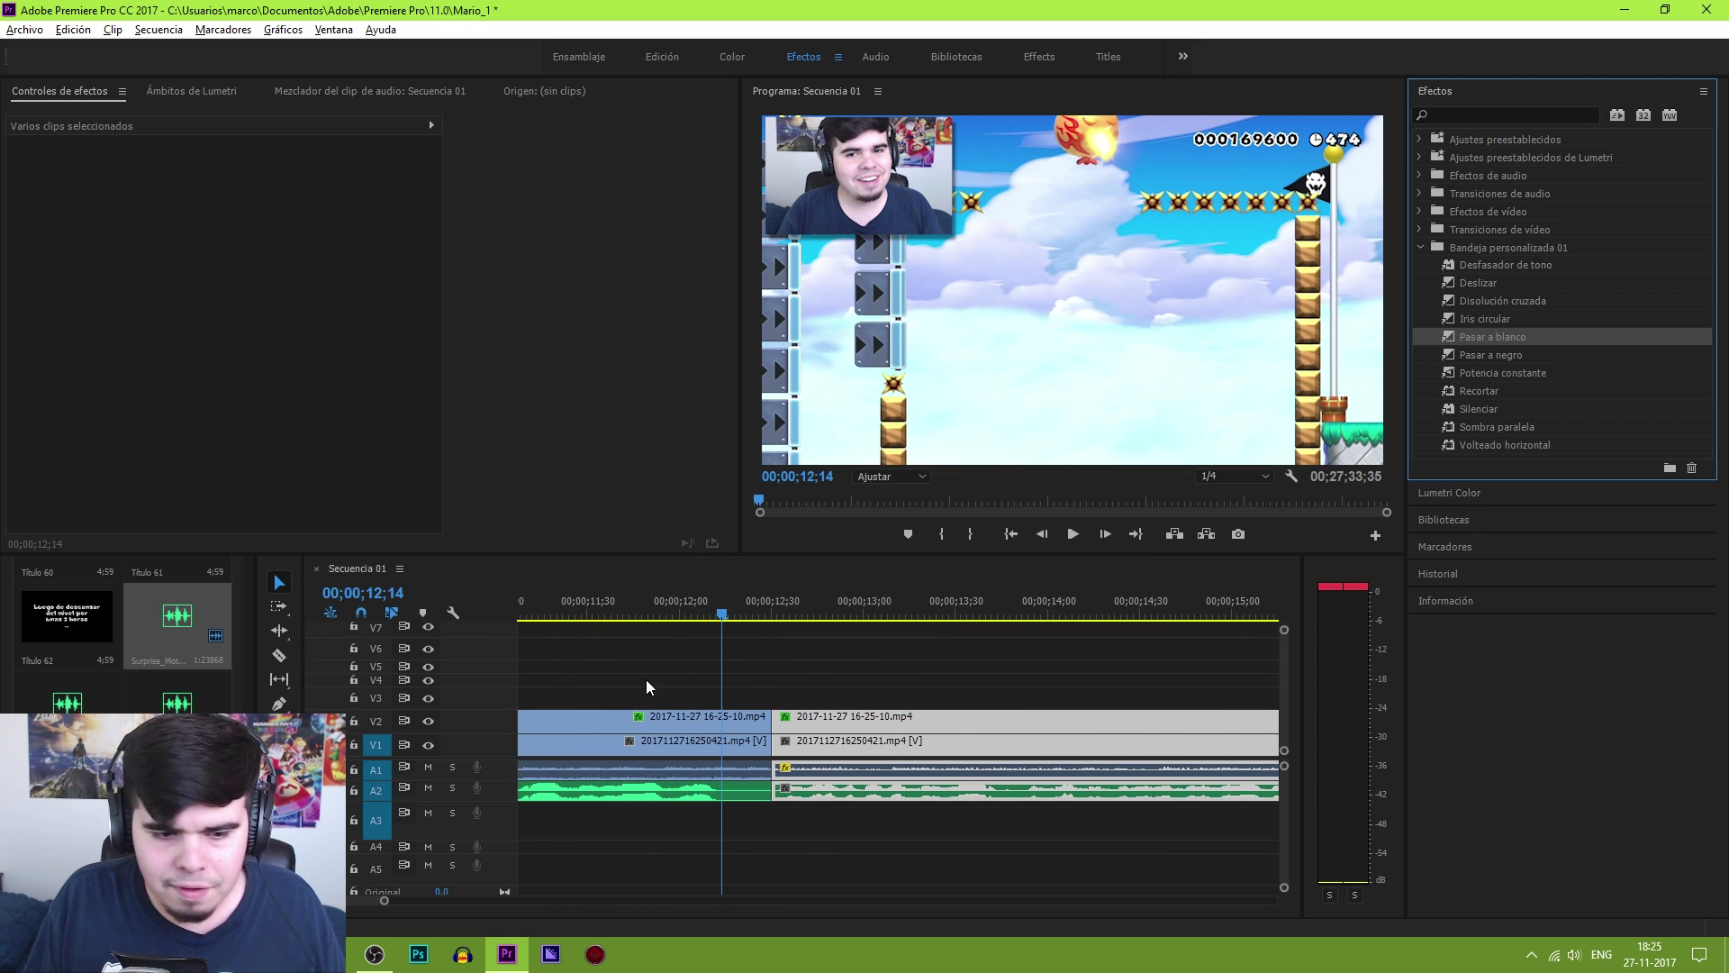
{"action": "left_click_drag", "start_coordinate": [772, 726], "coordinate": [772, 725]}
{"action": "key", "text": "minus"}
{"action": "key", "text": "minus"}
{"action": "key", "text": "minus"}
{"action": "key", "text": "minus"}
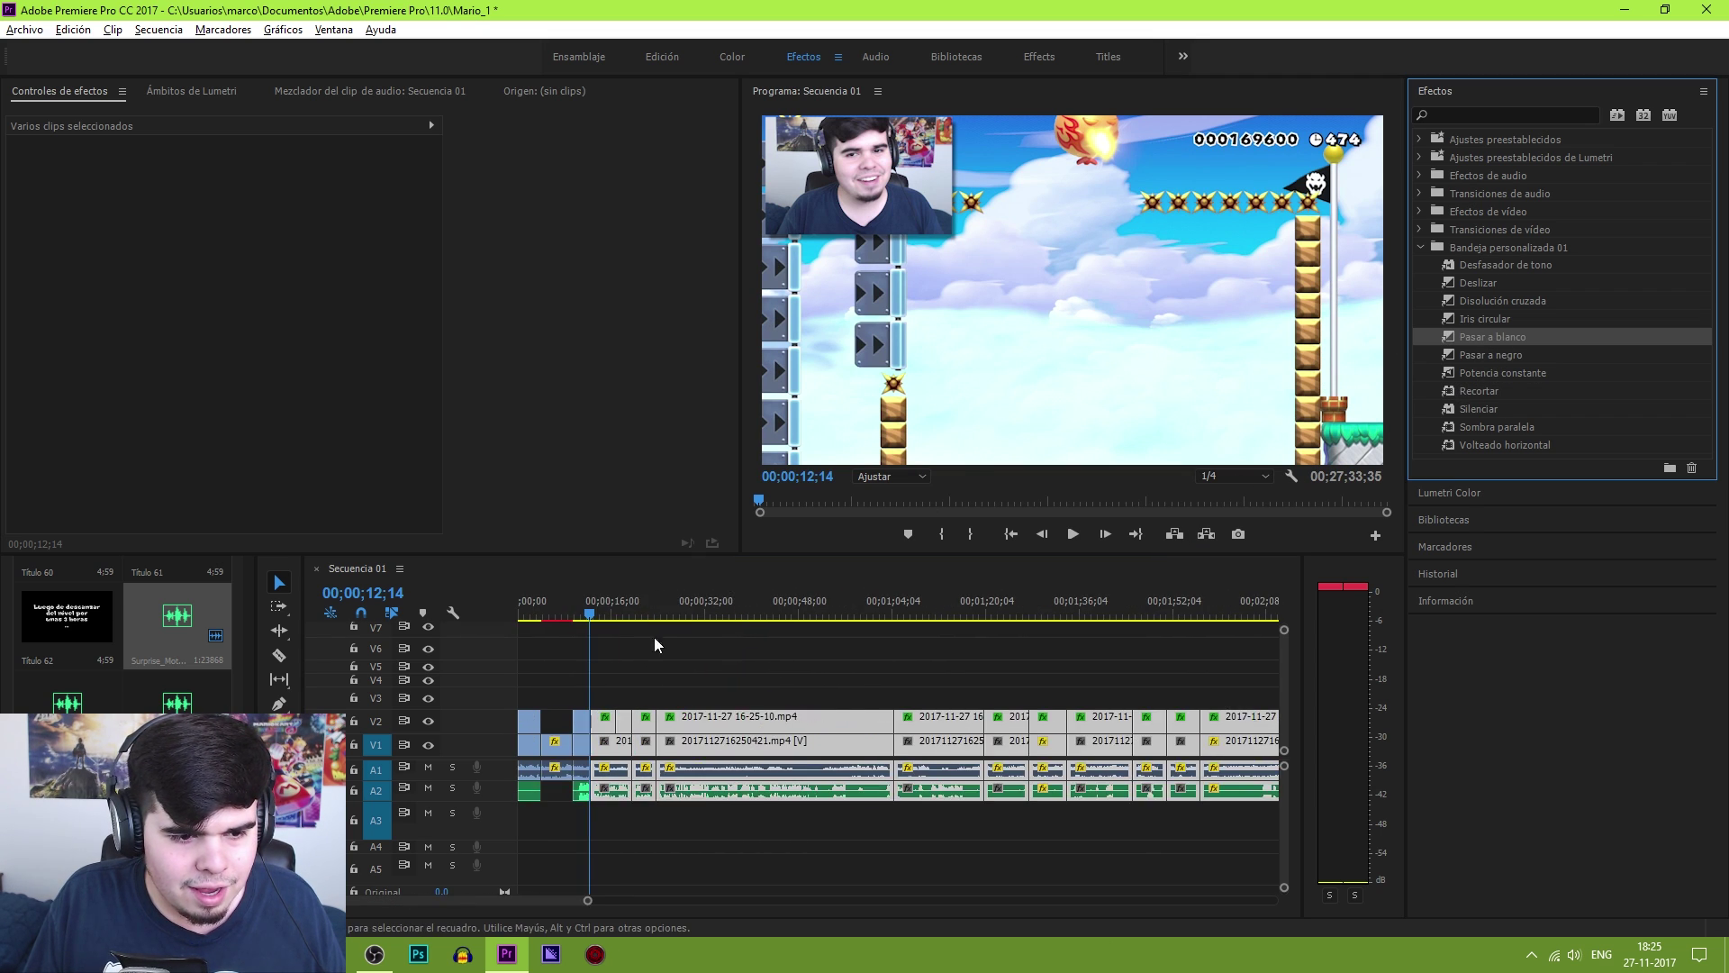
{"action": "key", "text": "Home"}
{"action": "left_click", "coordinate": [580, 602]}
{"action": "key", "text": "space"}
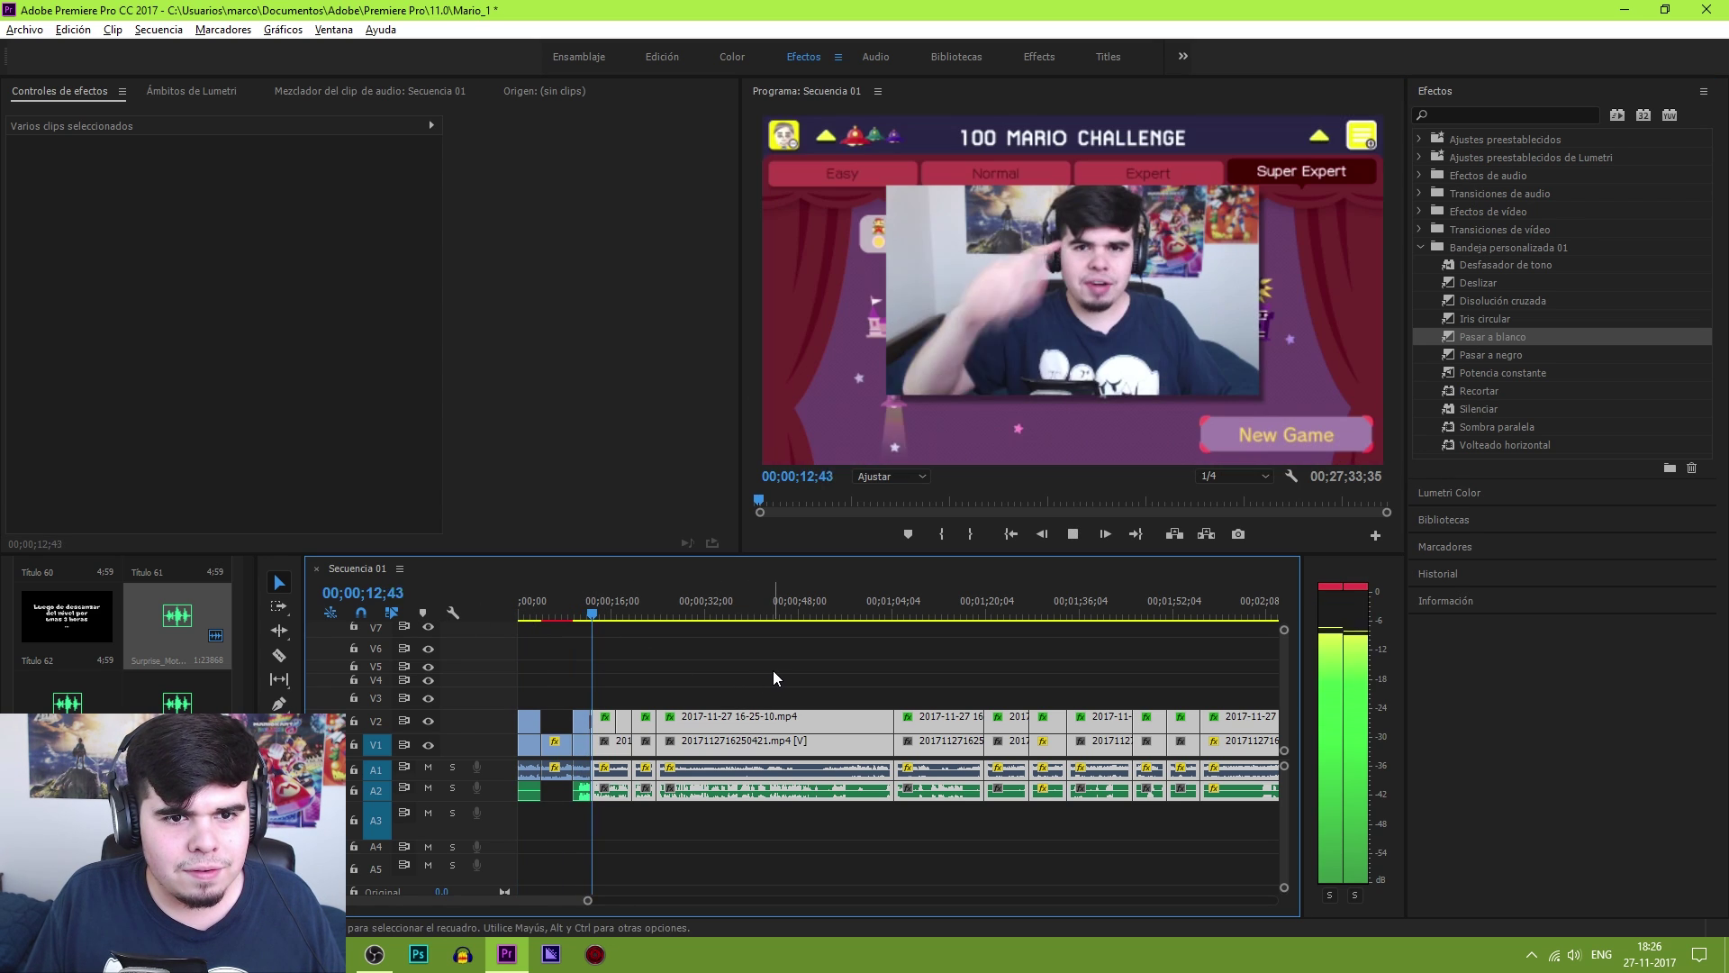
{"action": "key", "text": "space"}
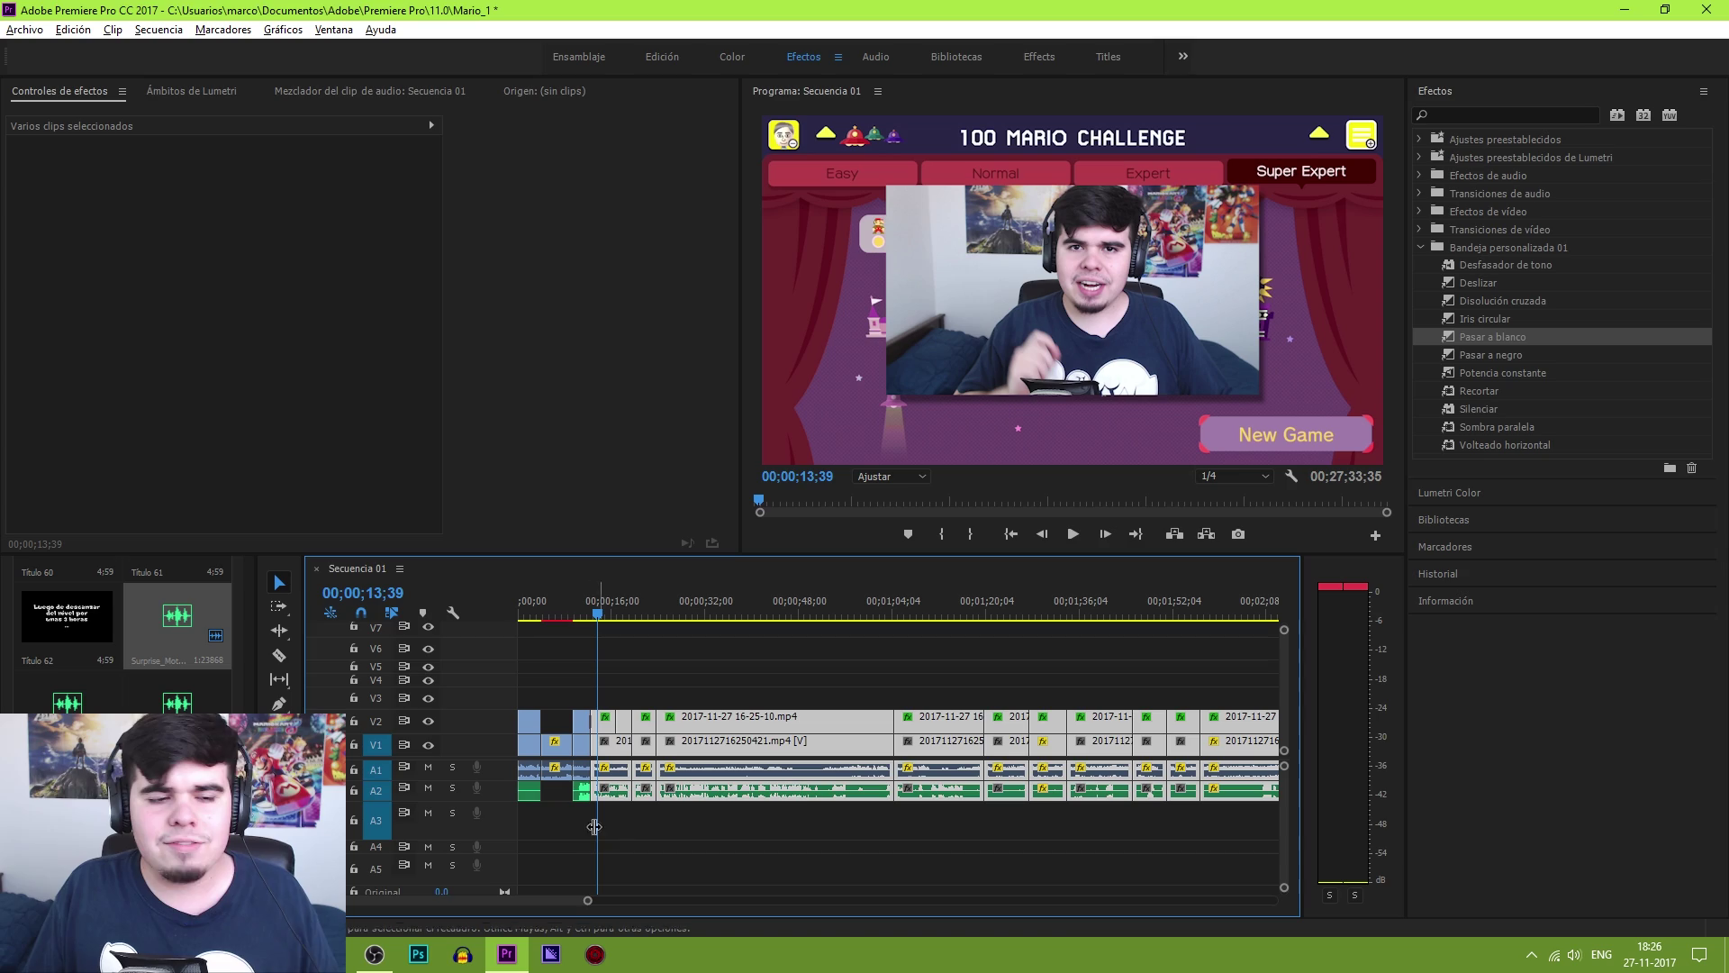
Razor-cut the webcam footage on V2 at 11;53;38
{"action": "left_click_drag", "start_coordinate": [587, 899], "coordinate": [641, 900]}
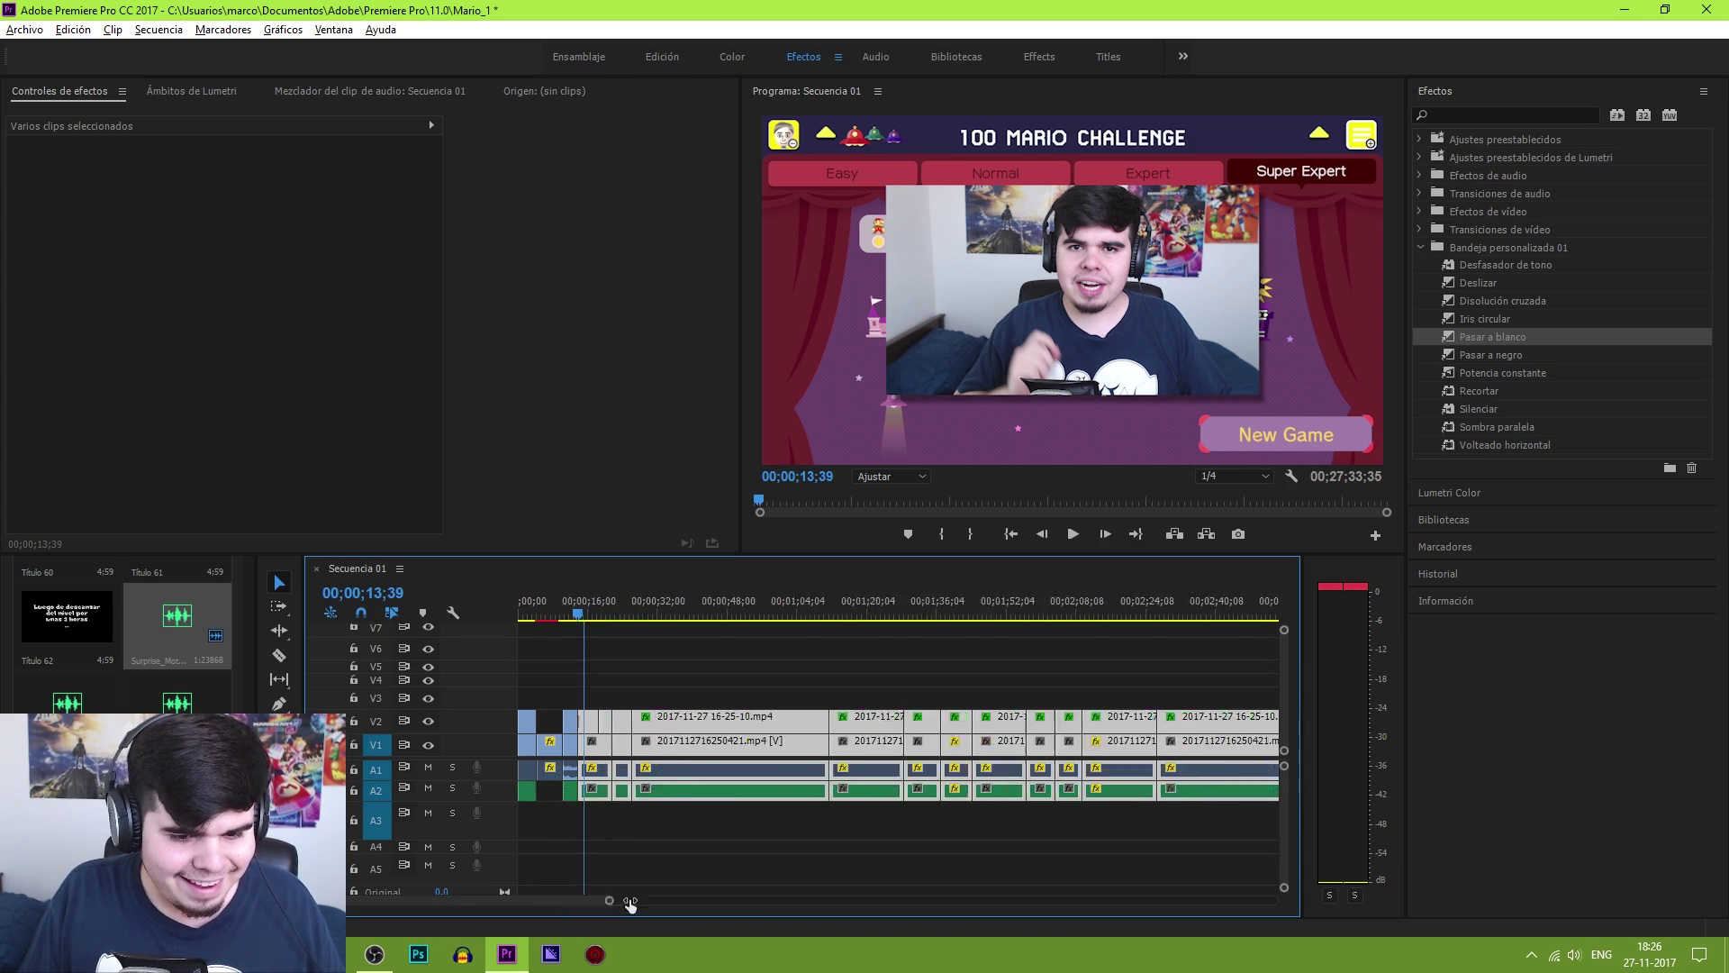
{"action": "left_click", "coordinate": [1011, 601]}
{"action": "key", "text": "space"}
{"action": "key", "text": "minus"}
{"action": "left_click", "coordinate": [1016, 605]}
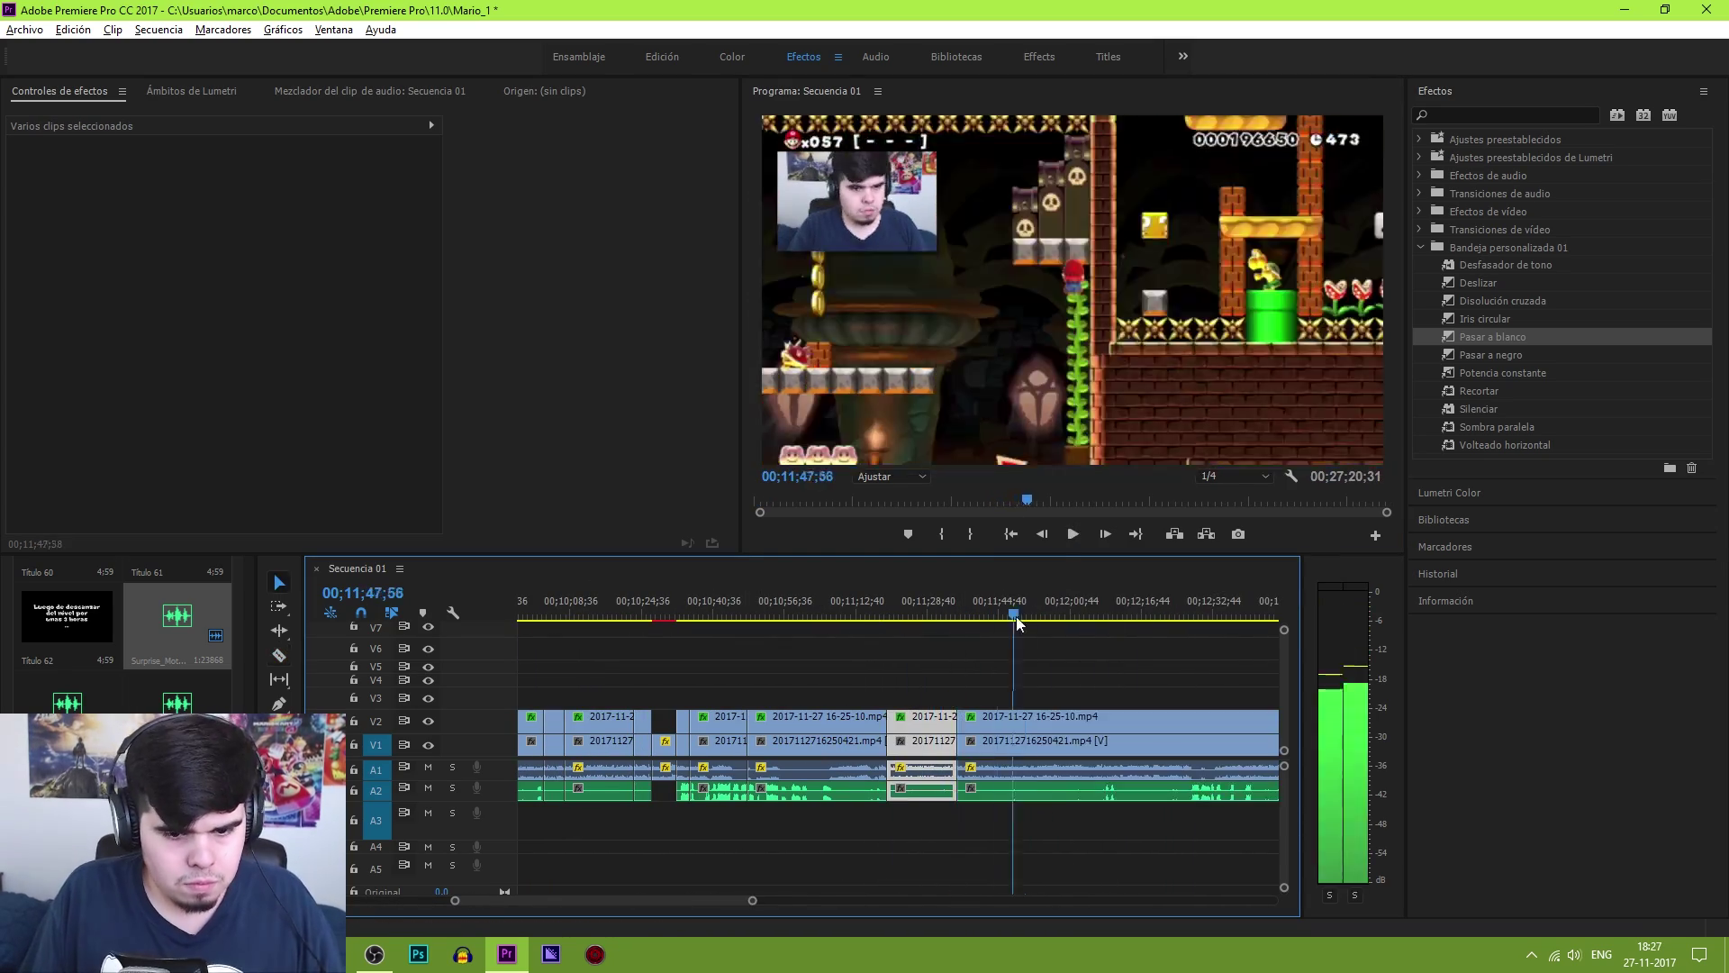
{"action": "key", "text": "space"}
{"action": "key", "text": "c"}
{"action": "left_click", "coordinate": [1041, 717]}
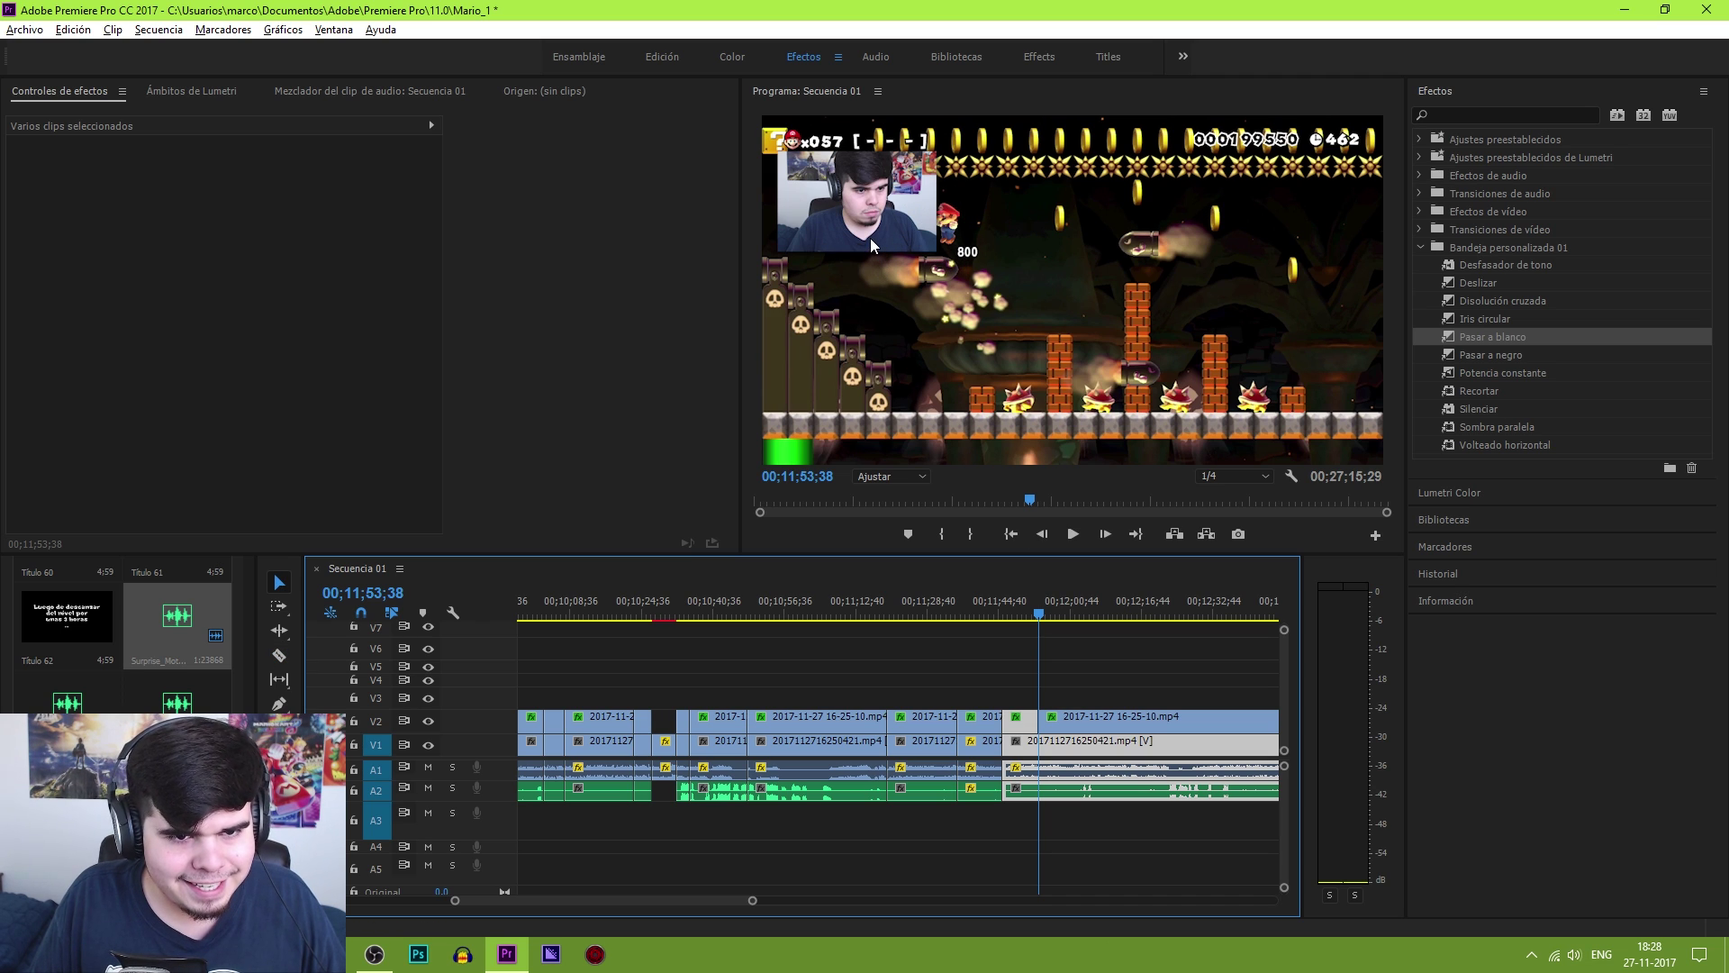
Copy the original Motion settings, then move the webcam overlay to the lower-left (Position Y ~910)
{"action": "left_click", "coordinate": [1126, 718]}
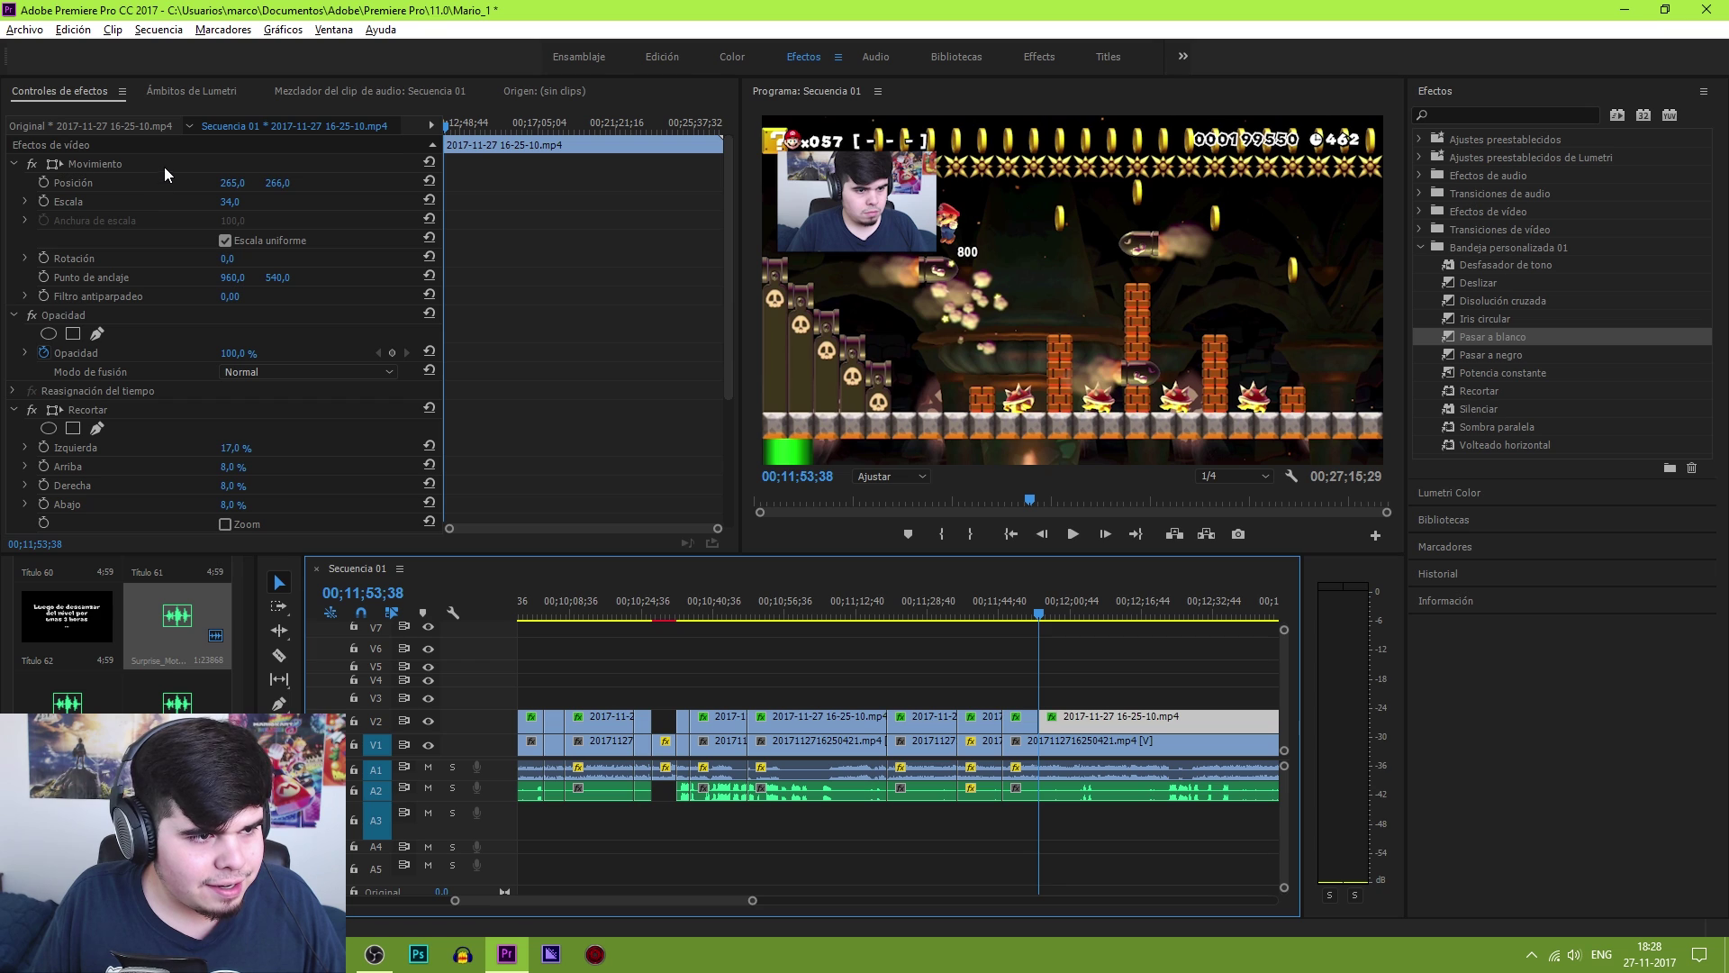
{"action": "right_click", "coordinate": [165, 174]}
{"action": "left_click", "coordinate": [240, 270]}
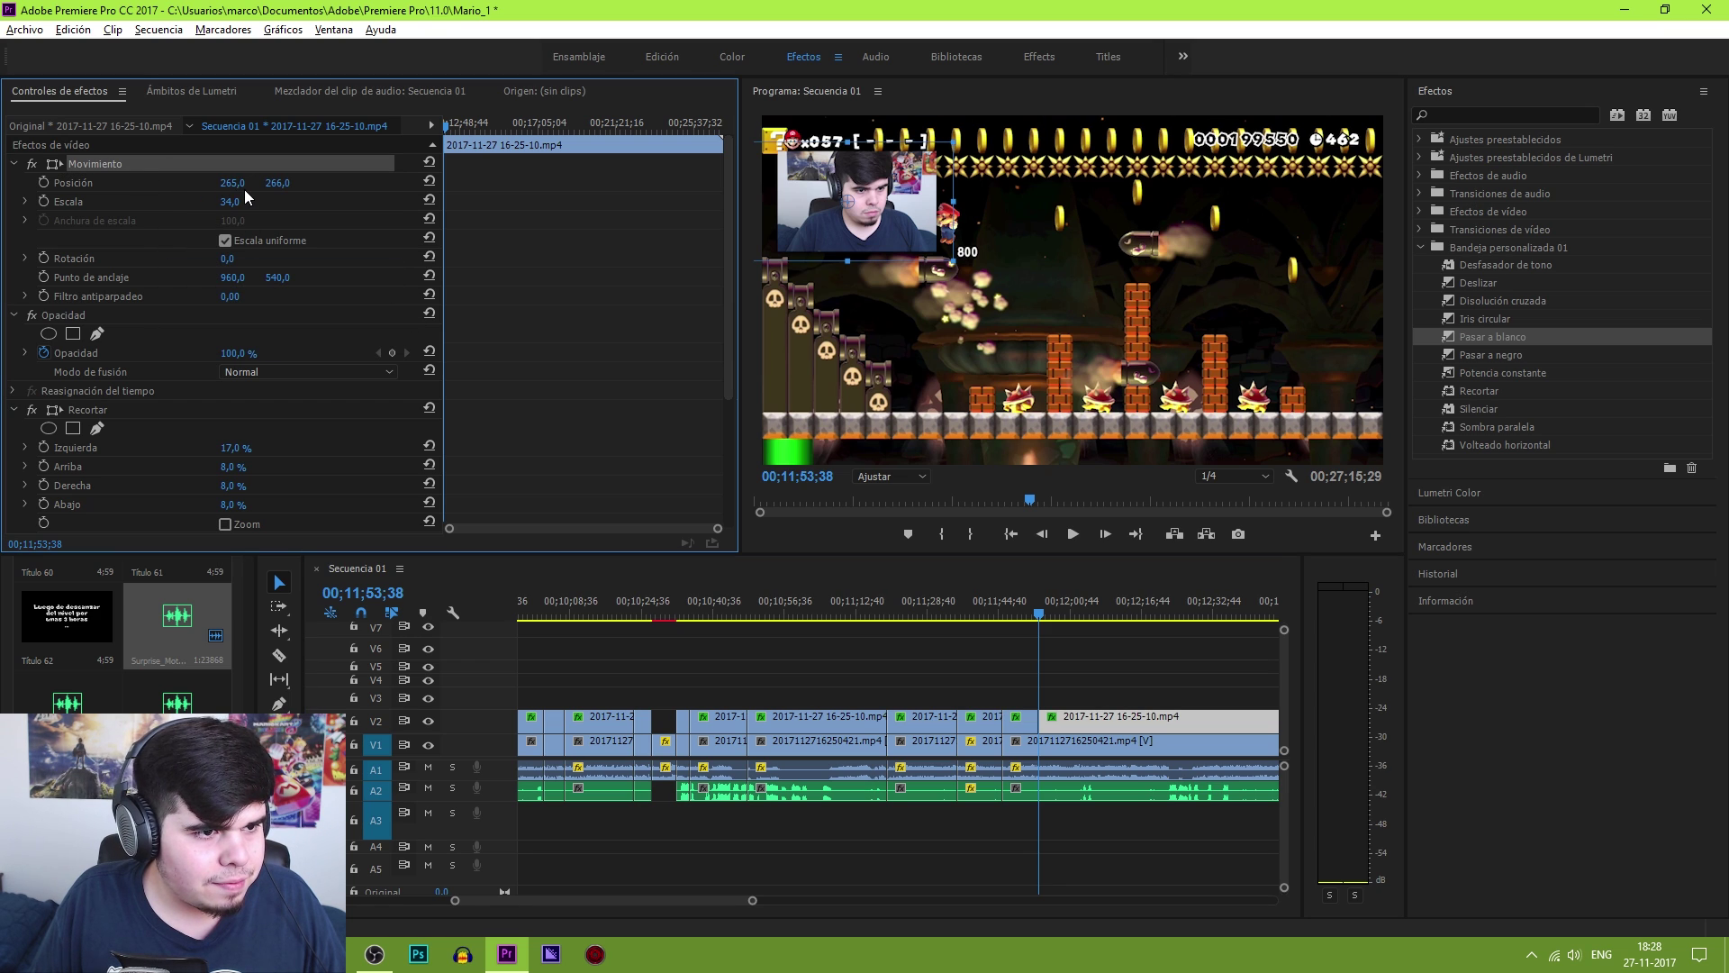
{"action": "left_click_drag", "start_coordinate": [270, 184], "coordinate": [541, 184]}
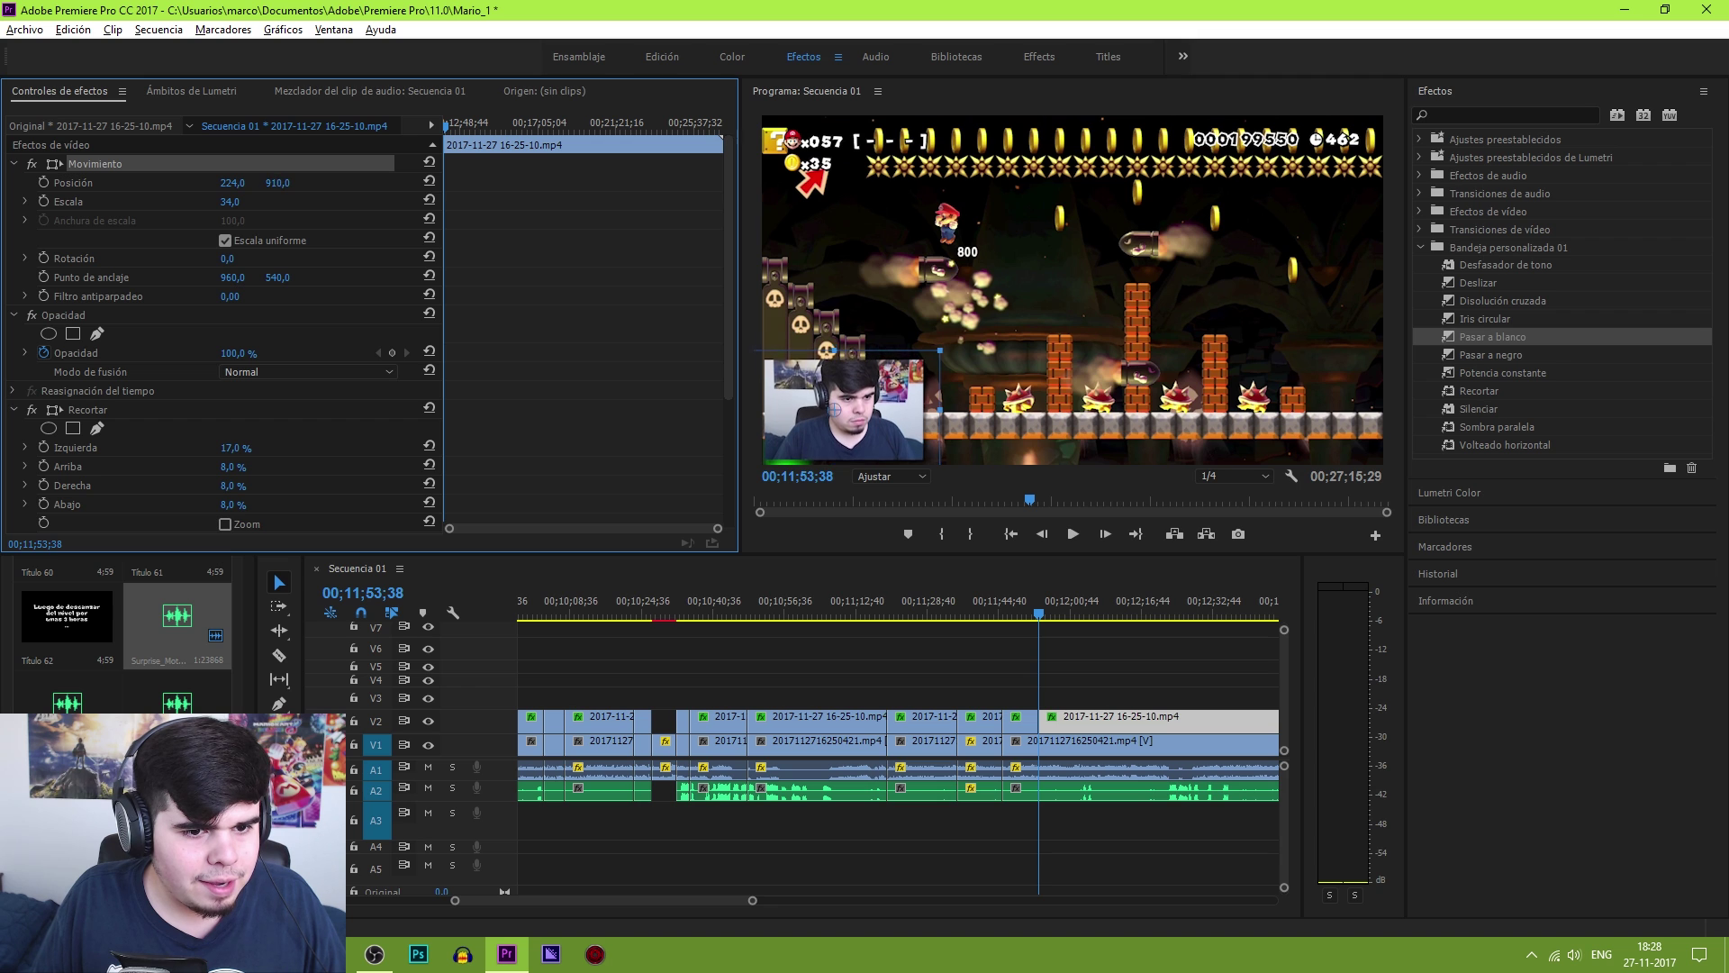
{"action": "key", "text": "Up"}
{"action": "key", "text": "space"}
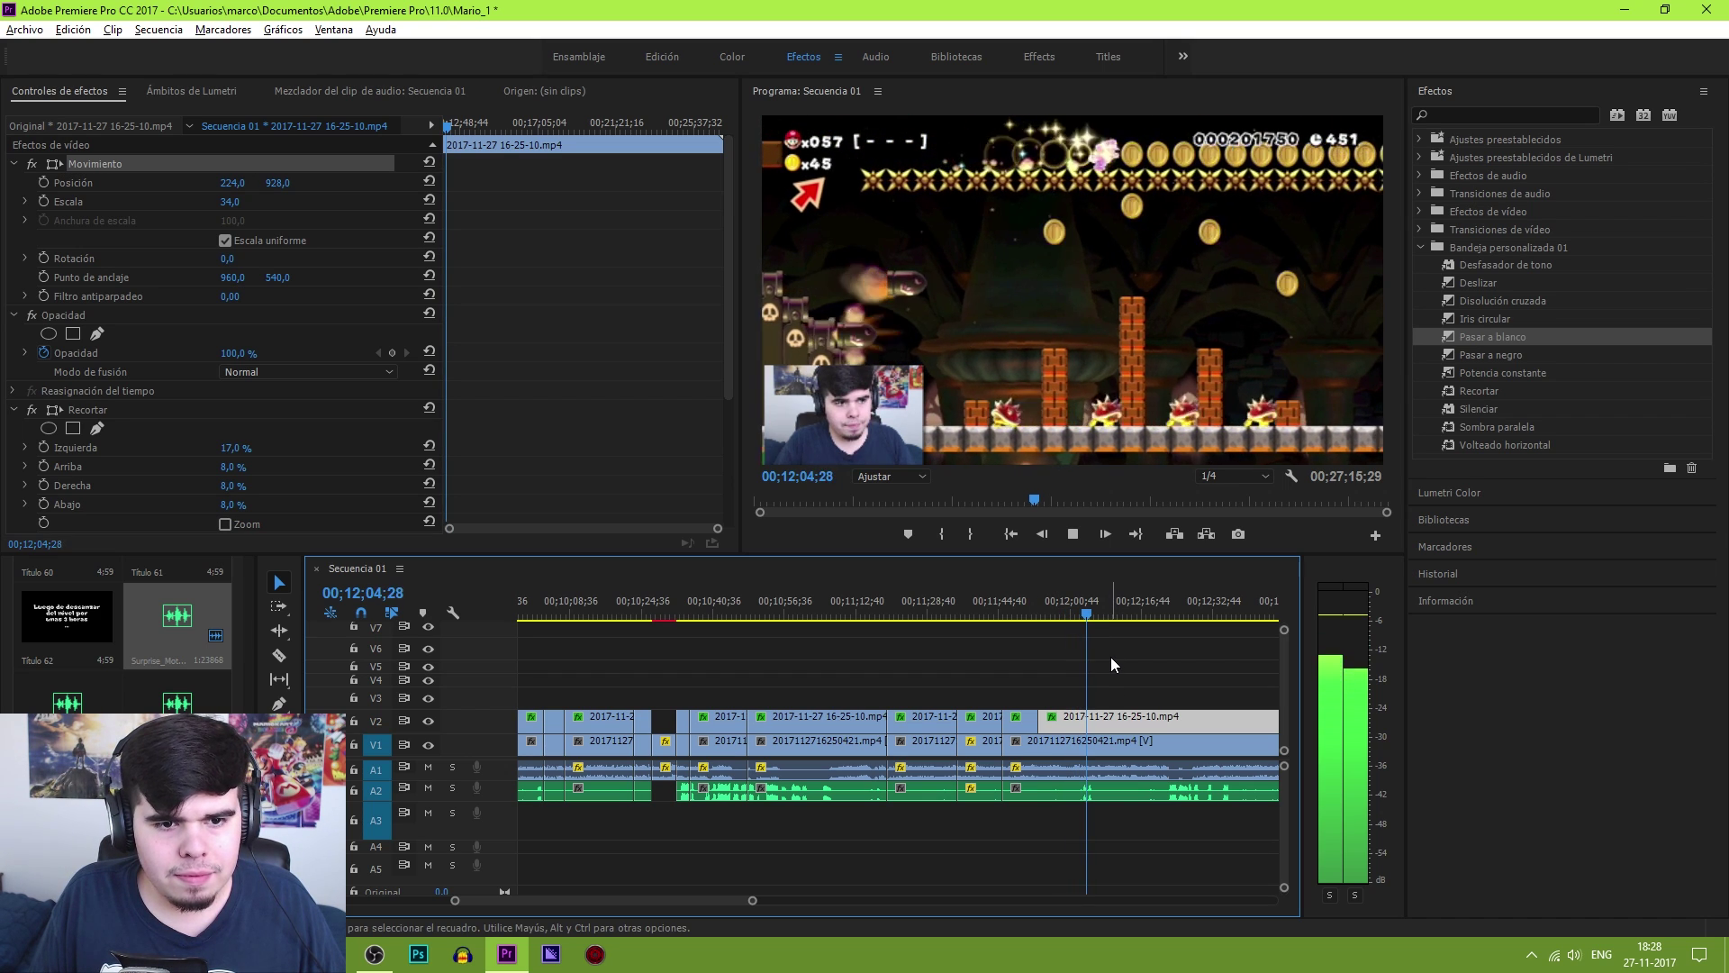
{"action": "key", "text": "space"}
Cut the footage at 12;06;30 and paste the original Motion placement onto the next piece
{"action": "key", "text": "ctrl+k"}
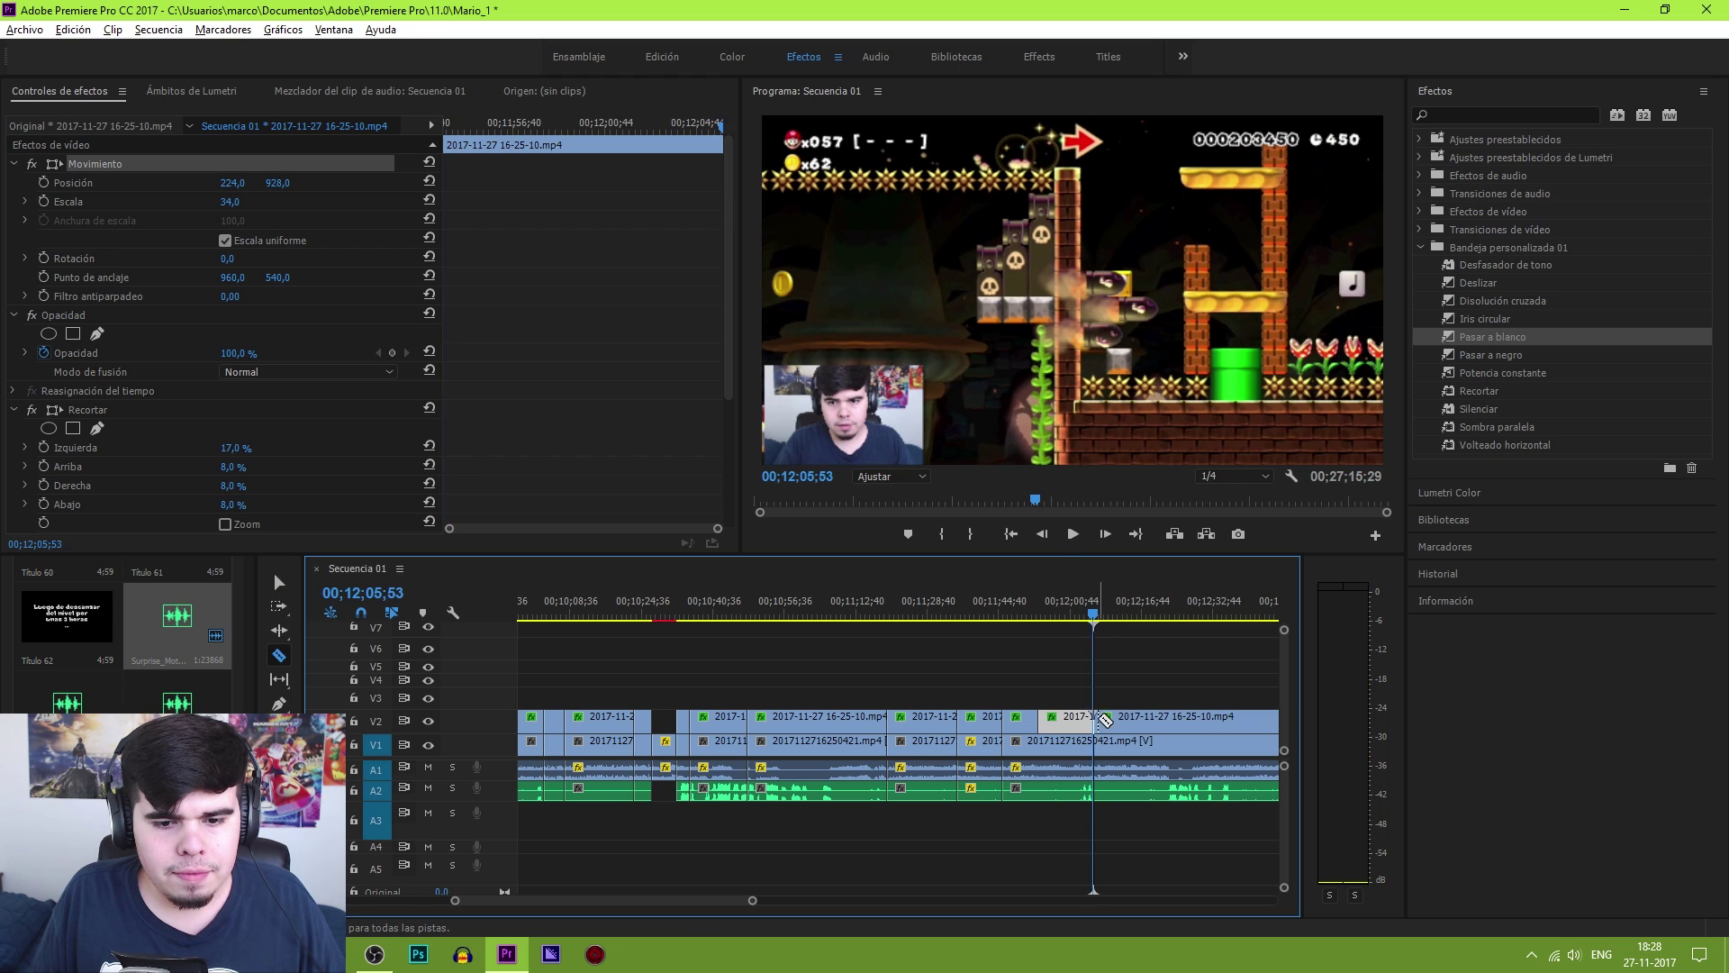
{"action": "left_click", "coordinate": [1133, 719]}
{"action": "right_click", "coordinate": [138, 234]}
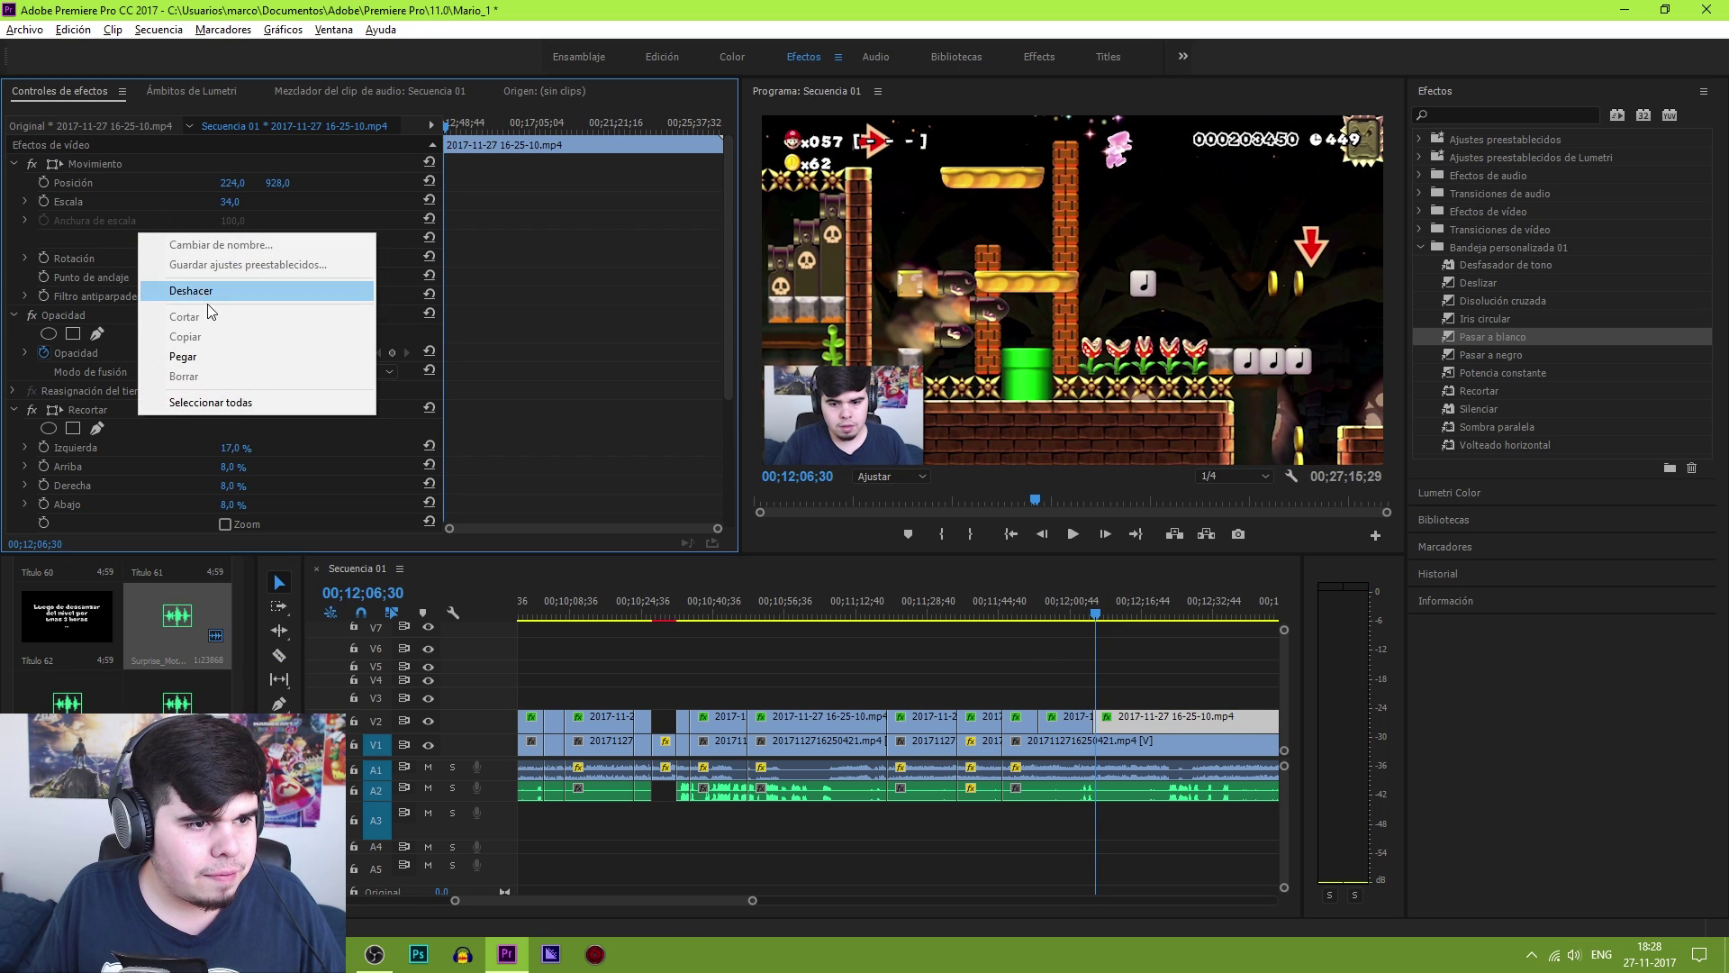
{"action": "left_click", "coordinate": [209, 354]}
{"action": "left_click", "coordinate": [1071, 534]}
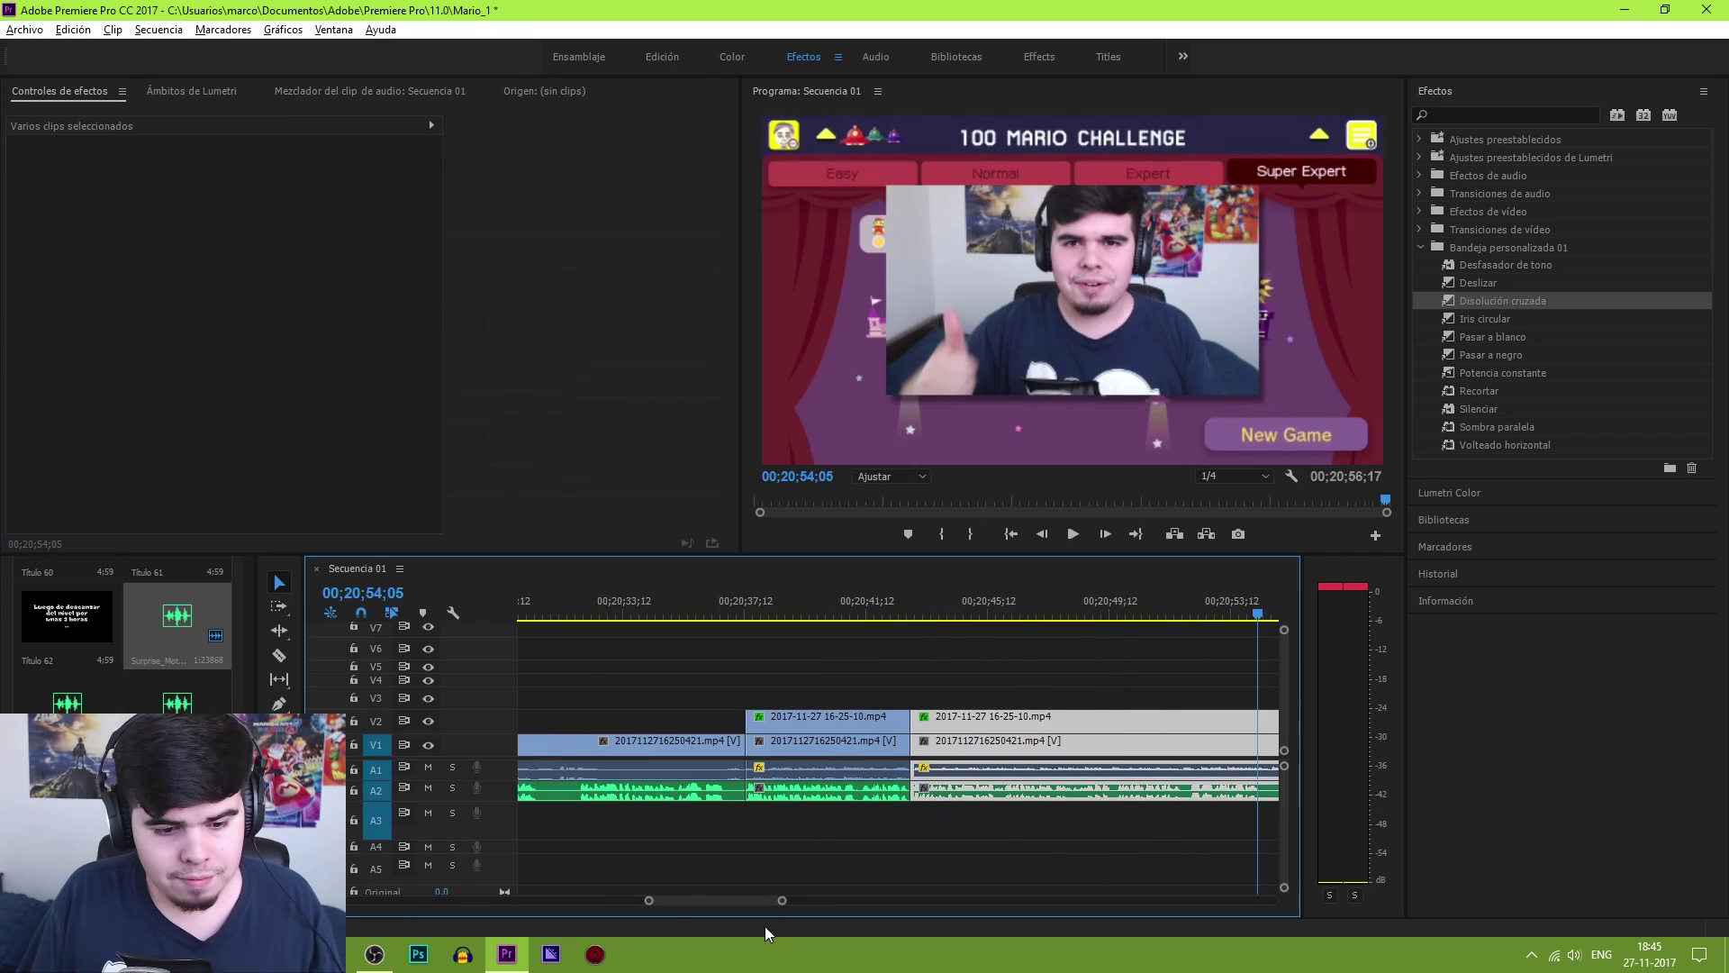
Cut all tracks at the playhead and delete the footage after the cut
{"action": "left_click_drag", "start_coordinate": [781, 903], "coordinate": [767, 903]}
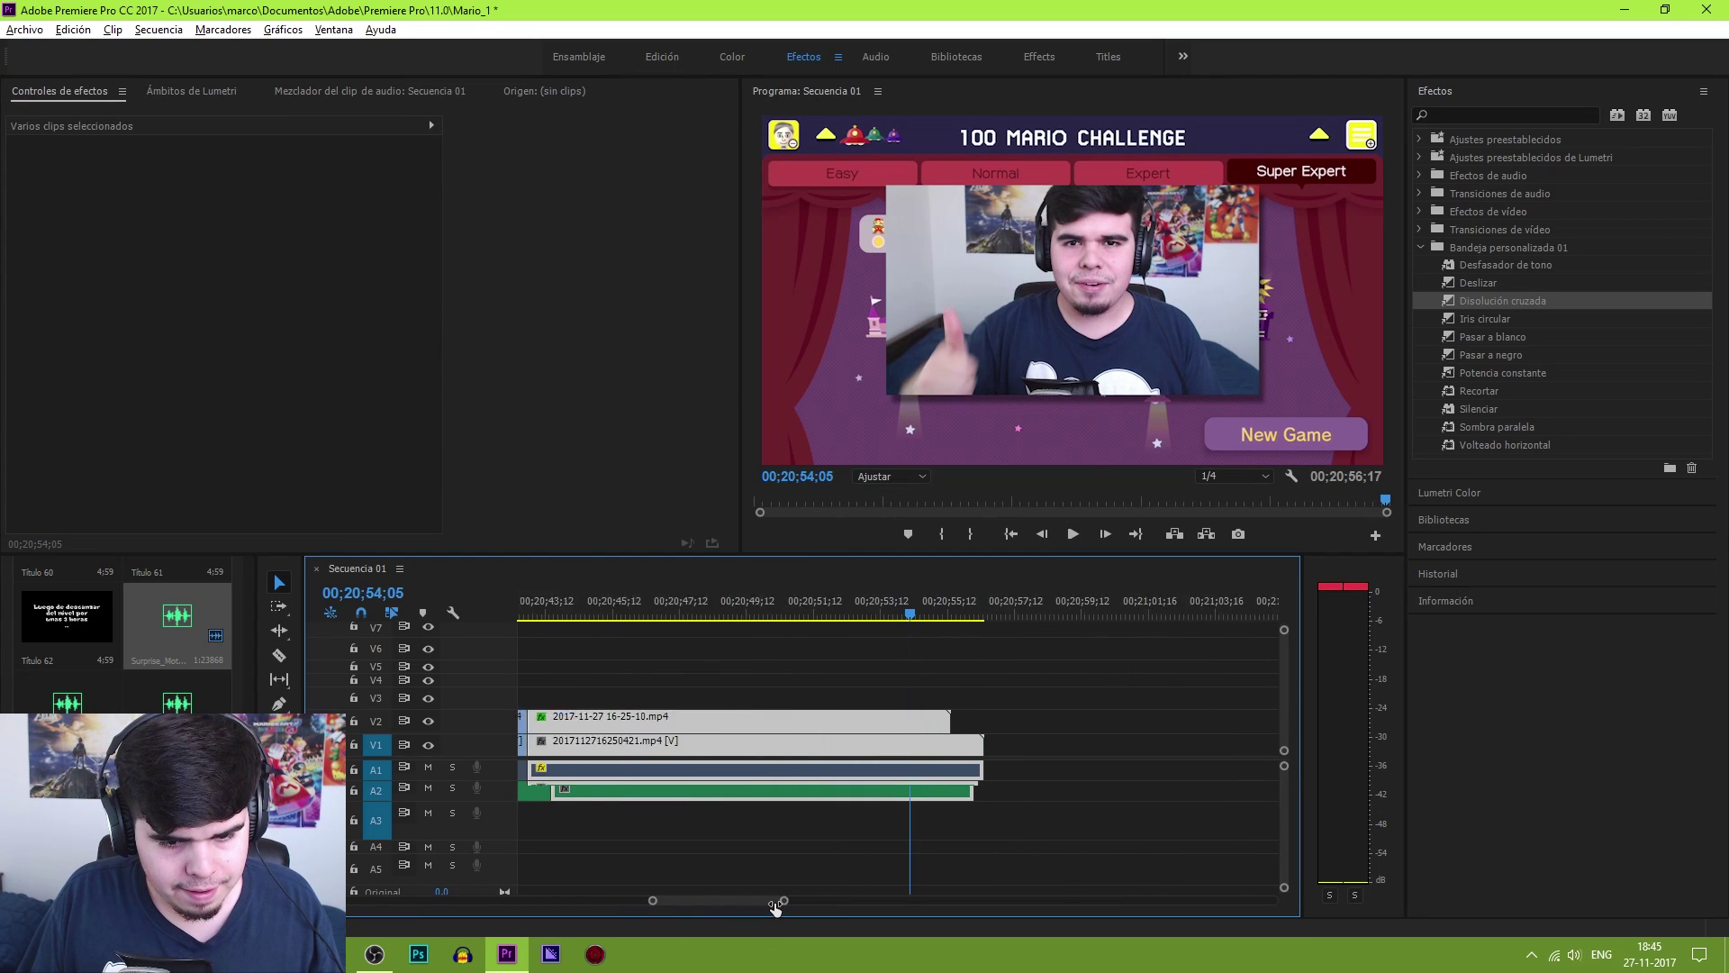
{"action": "left_click", "coordinate": [917, 781], "text": "shift"}
{"action": "key", "text": "v"}
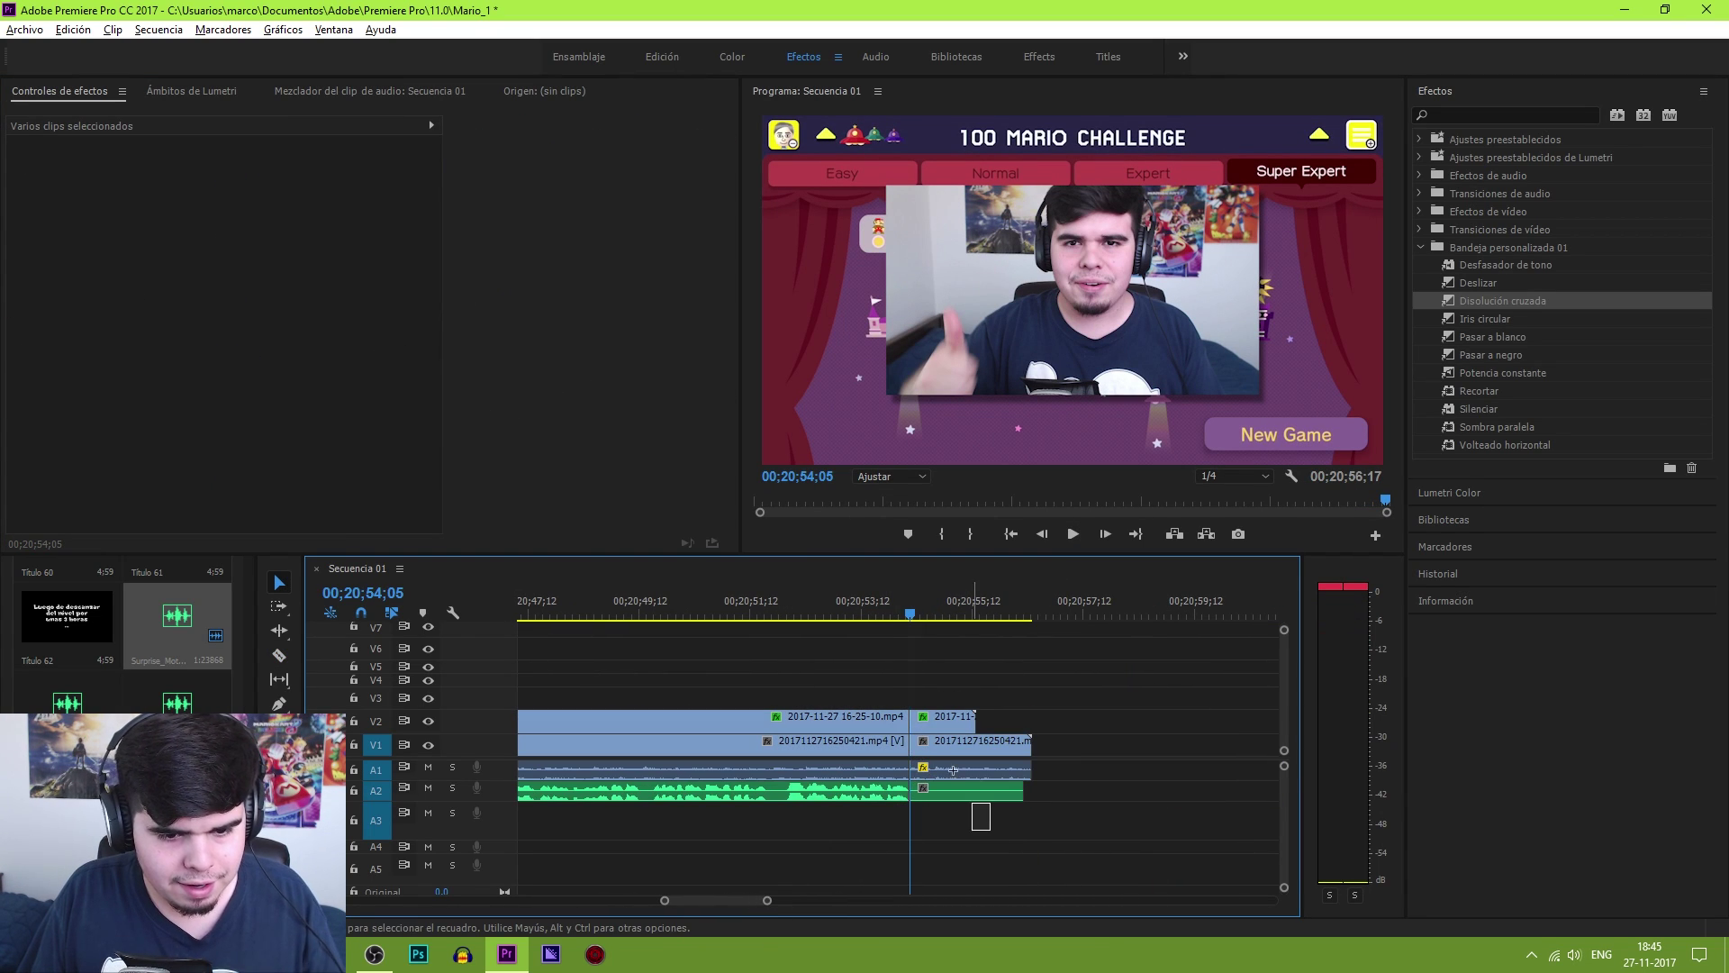
{"action": "key", "text": "Delete"}
{"action": "key", "text": "minus"}
{"action": "key", "text": "minus"}
{"action": "key", "text": "minus"}
Place Outro.jpg after the gameplay and extend it to about 20 seconds (00;00;20;38)
{"action": "scroll", "coordinate": [118, 631], "scroll_direction": "down", "scroll_amount": 3}
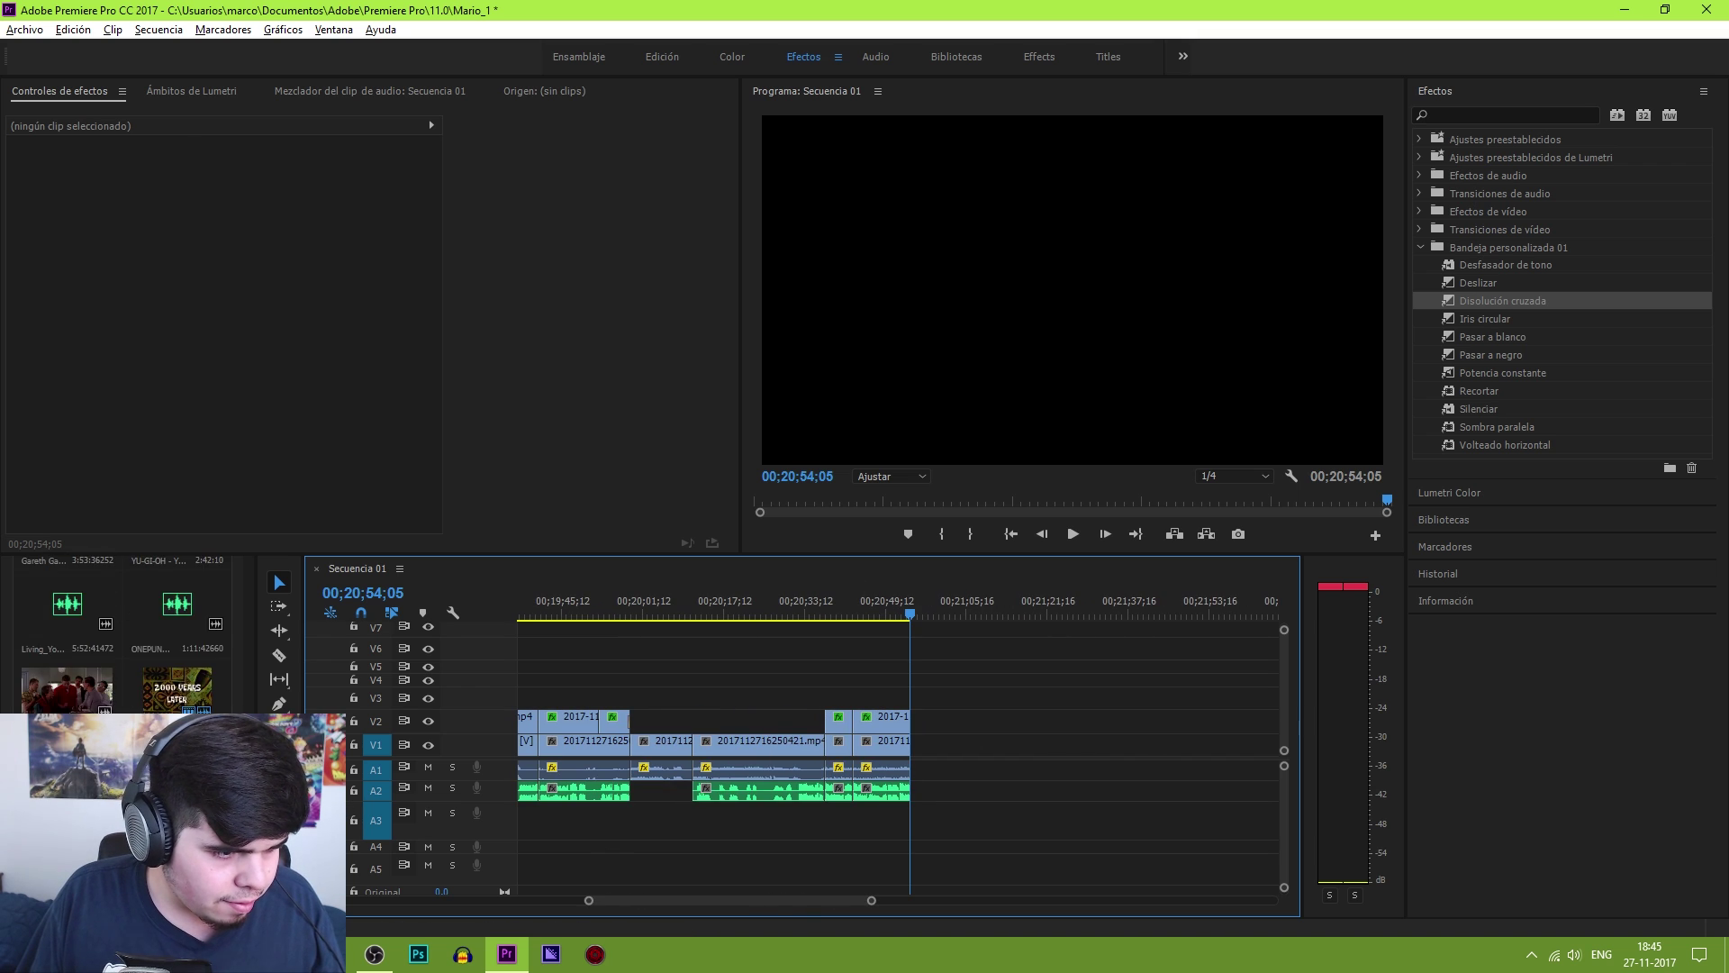
{"action": "scroll", "coordinate": [117, 630], "scroll_direction": "down", "scroll_amount": 3}
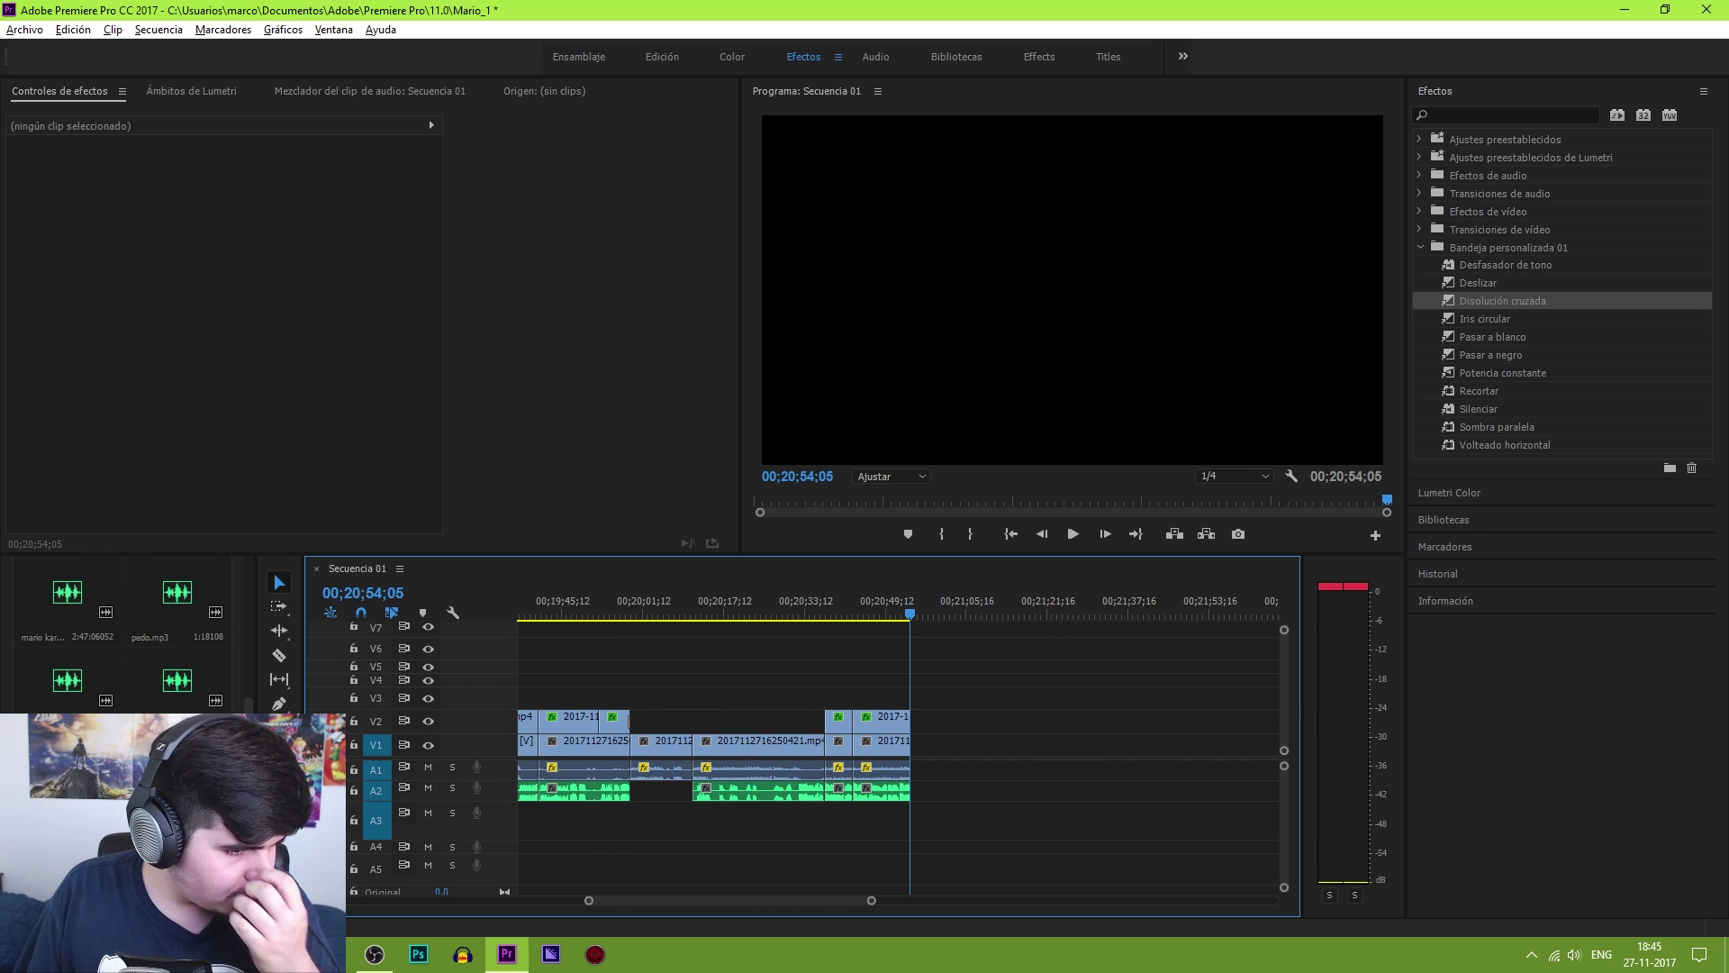
{"action": "left_click_drag", "start_coordinate": [929, 756], "coordinate": [928, 755]}
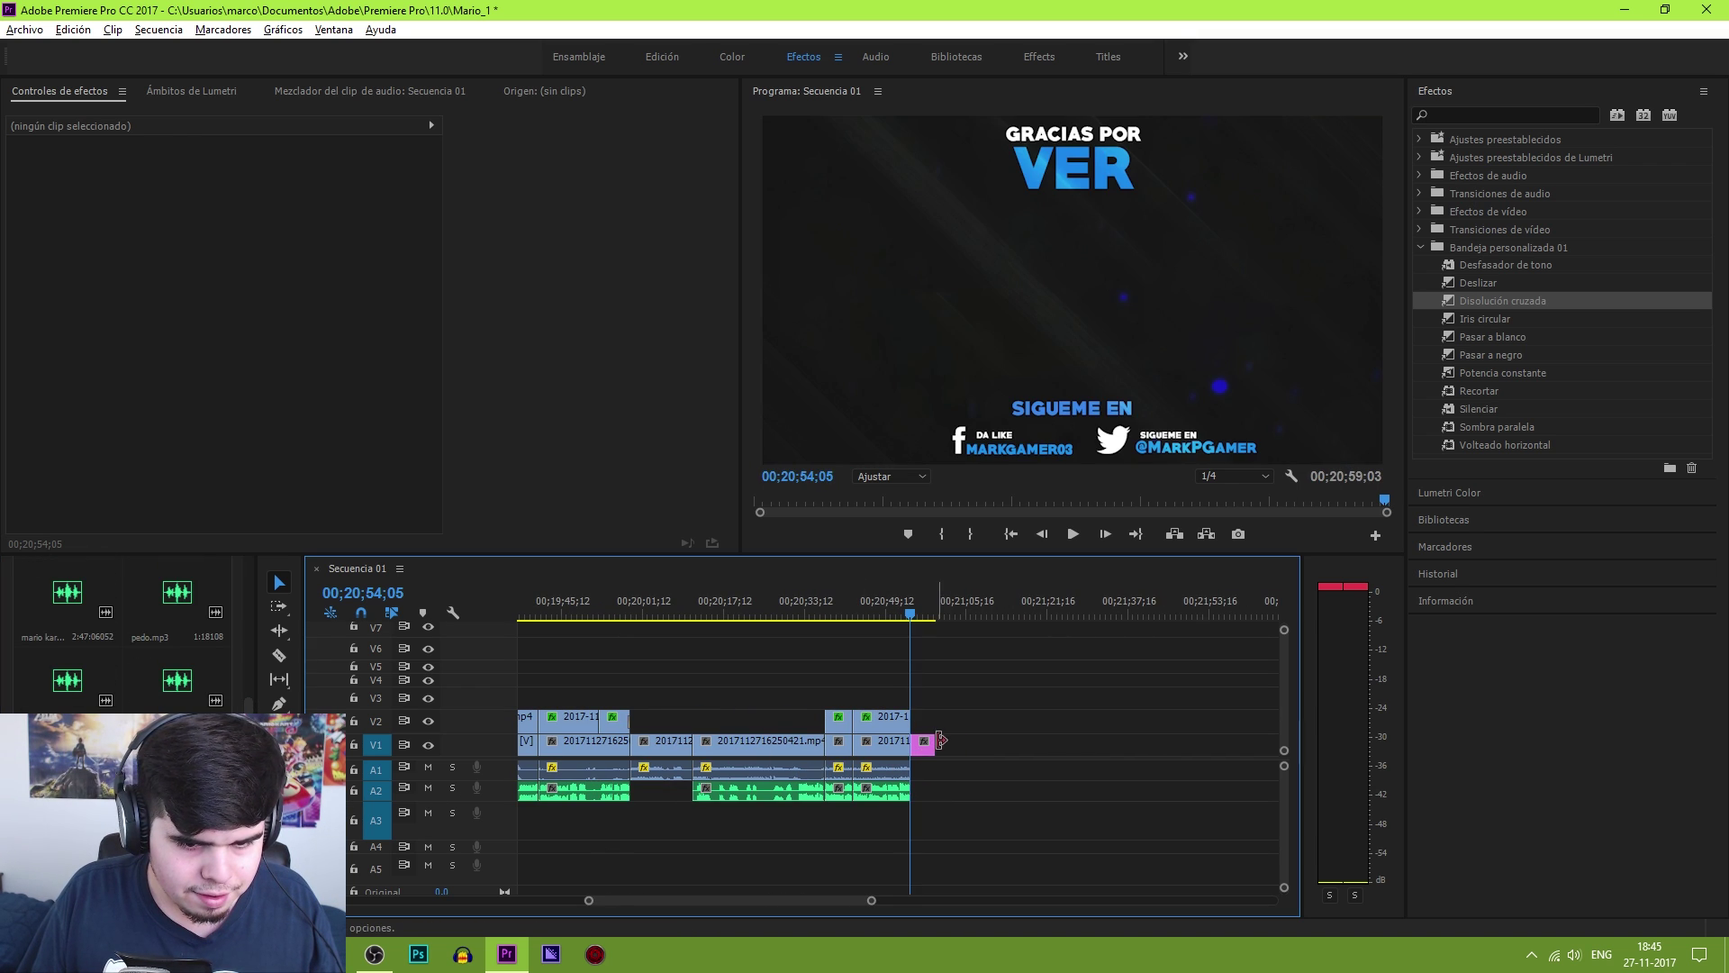
{"action": "key", "text": "equal"}
{"action": "key", "text": "equal"}
{"action": "key", "text": "equal"}
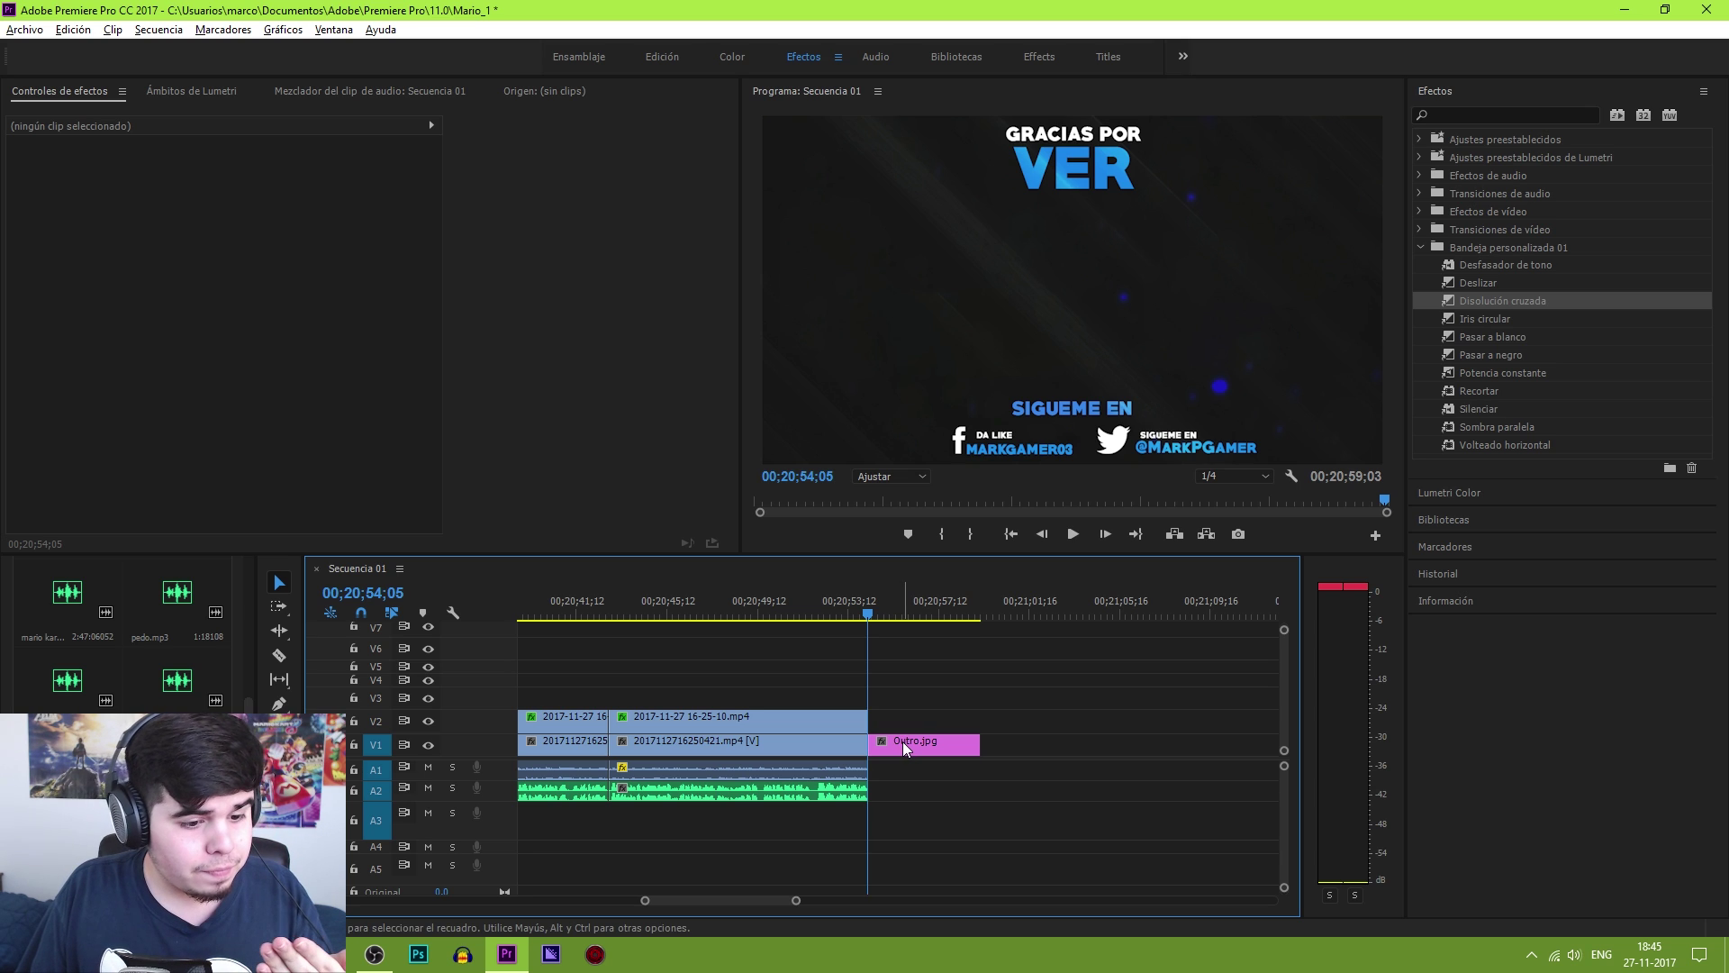
{"action": "left_click_drag", "start_coordinate": [979, 745], "coordinate": [1055, 745]}
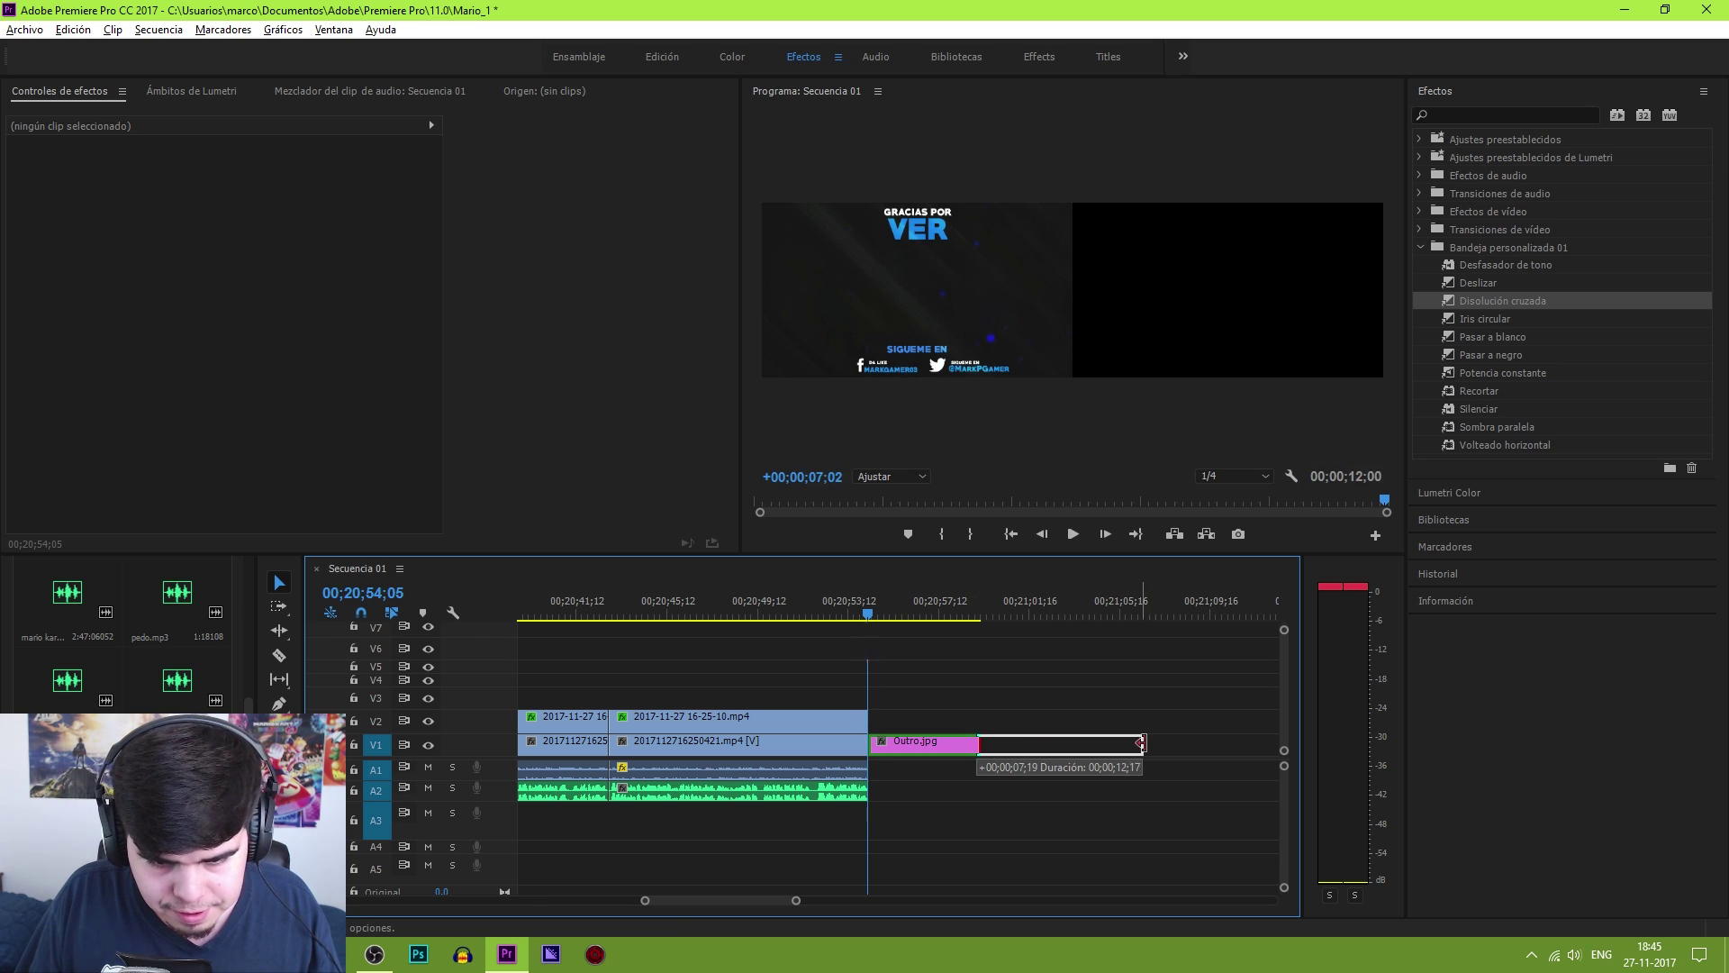
{"action": "left_click_drag", "start_coordinate": [1242, 744], "coordinate": [1238, 746]}
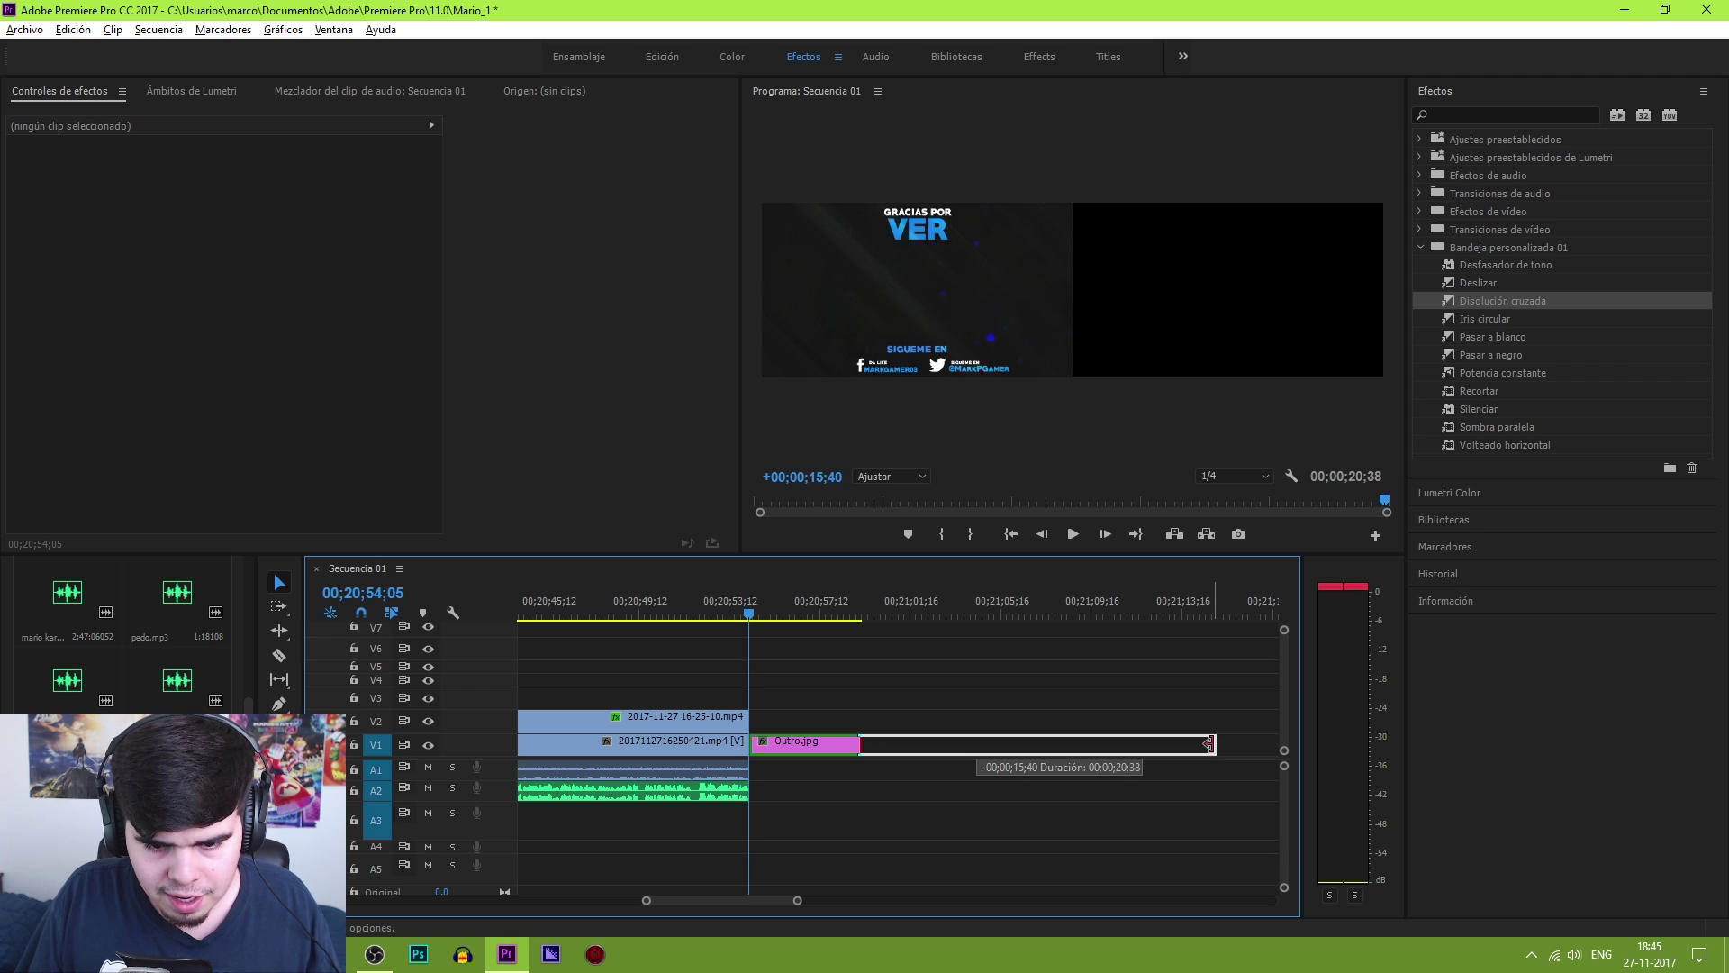
{"action": "left_click_drag", "start_coordinate": [1196, 740], "coordinate": [1195, 741]}
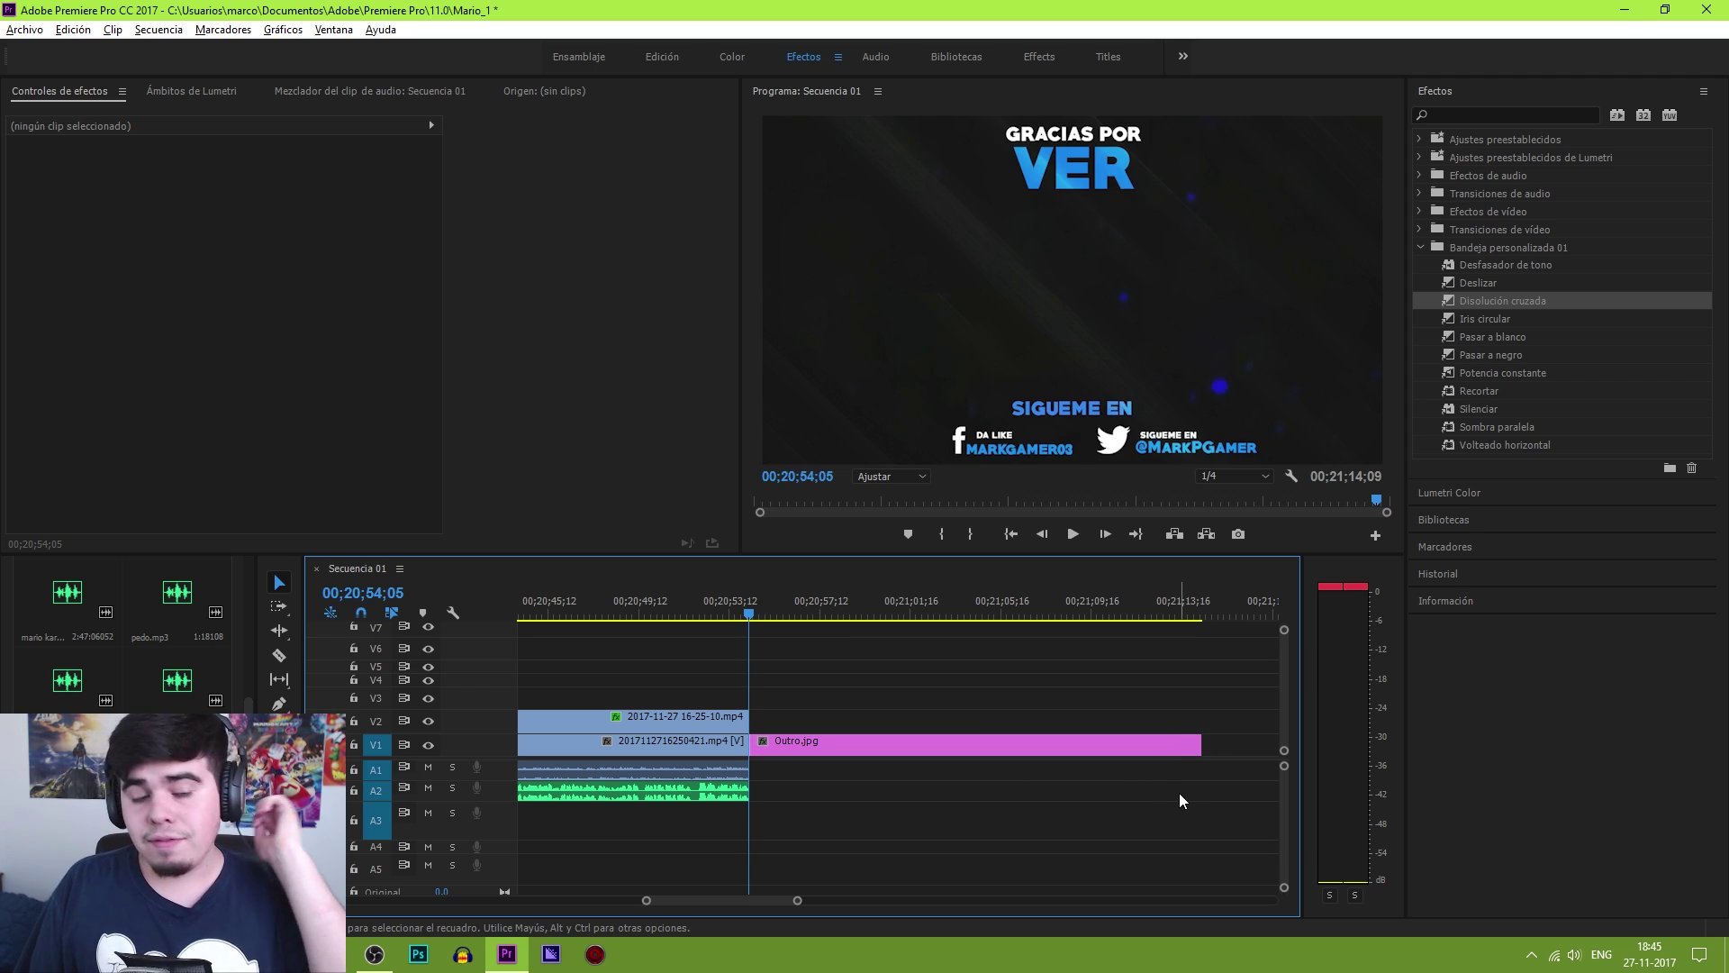
{"action": "mouse_move", "coordinate": [645, 899]}
{"action": "left_mouse_down"}
{"action": "mouse_move", "coordinate": [620, 901]}
{"action": "mouse_move", "coordinate": [637, 901]}
{"action": "left_mouse_up"}
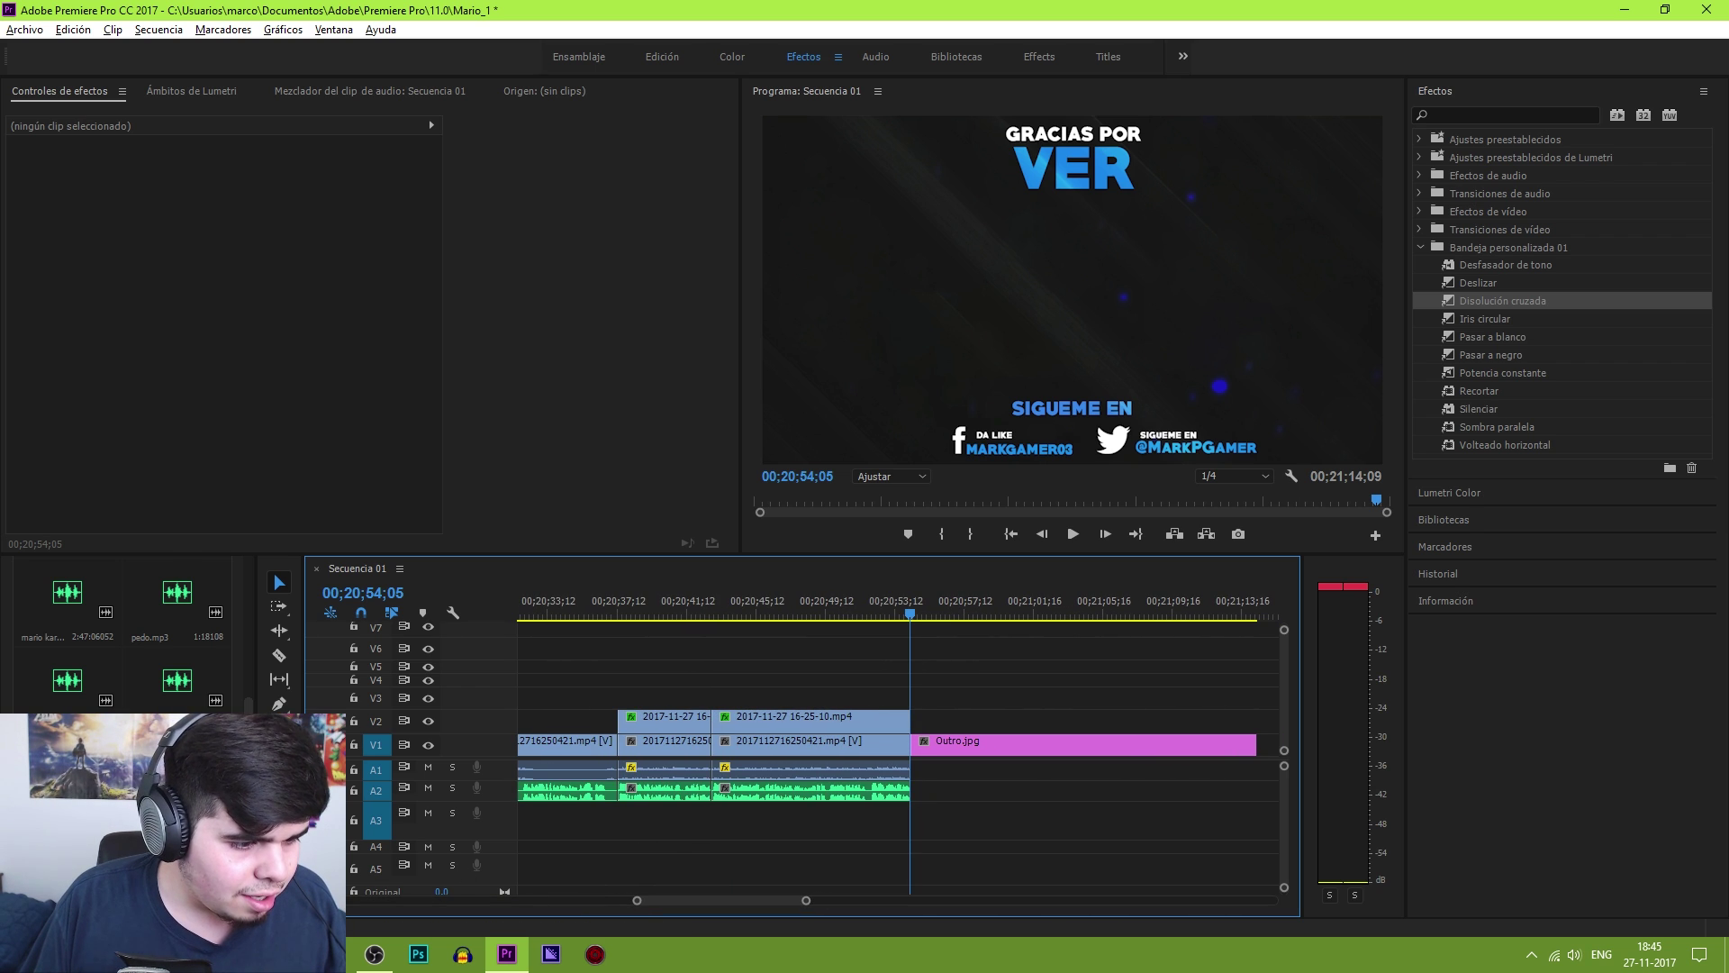
Drag the Living_Your_Life music from the Project bin onto track A3
{"action": "scroll", "coordinate": [121, 630], "scroll_direction": "down", "scroll_amount": 2}
{"action": "scroll", "coordinate": [121, 630], "scroll_direction": "down", "scroll_amount": 1}
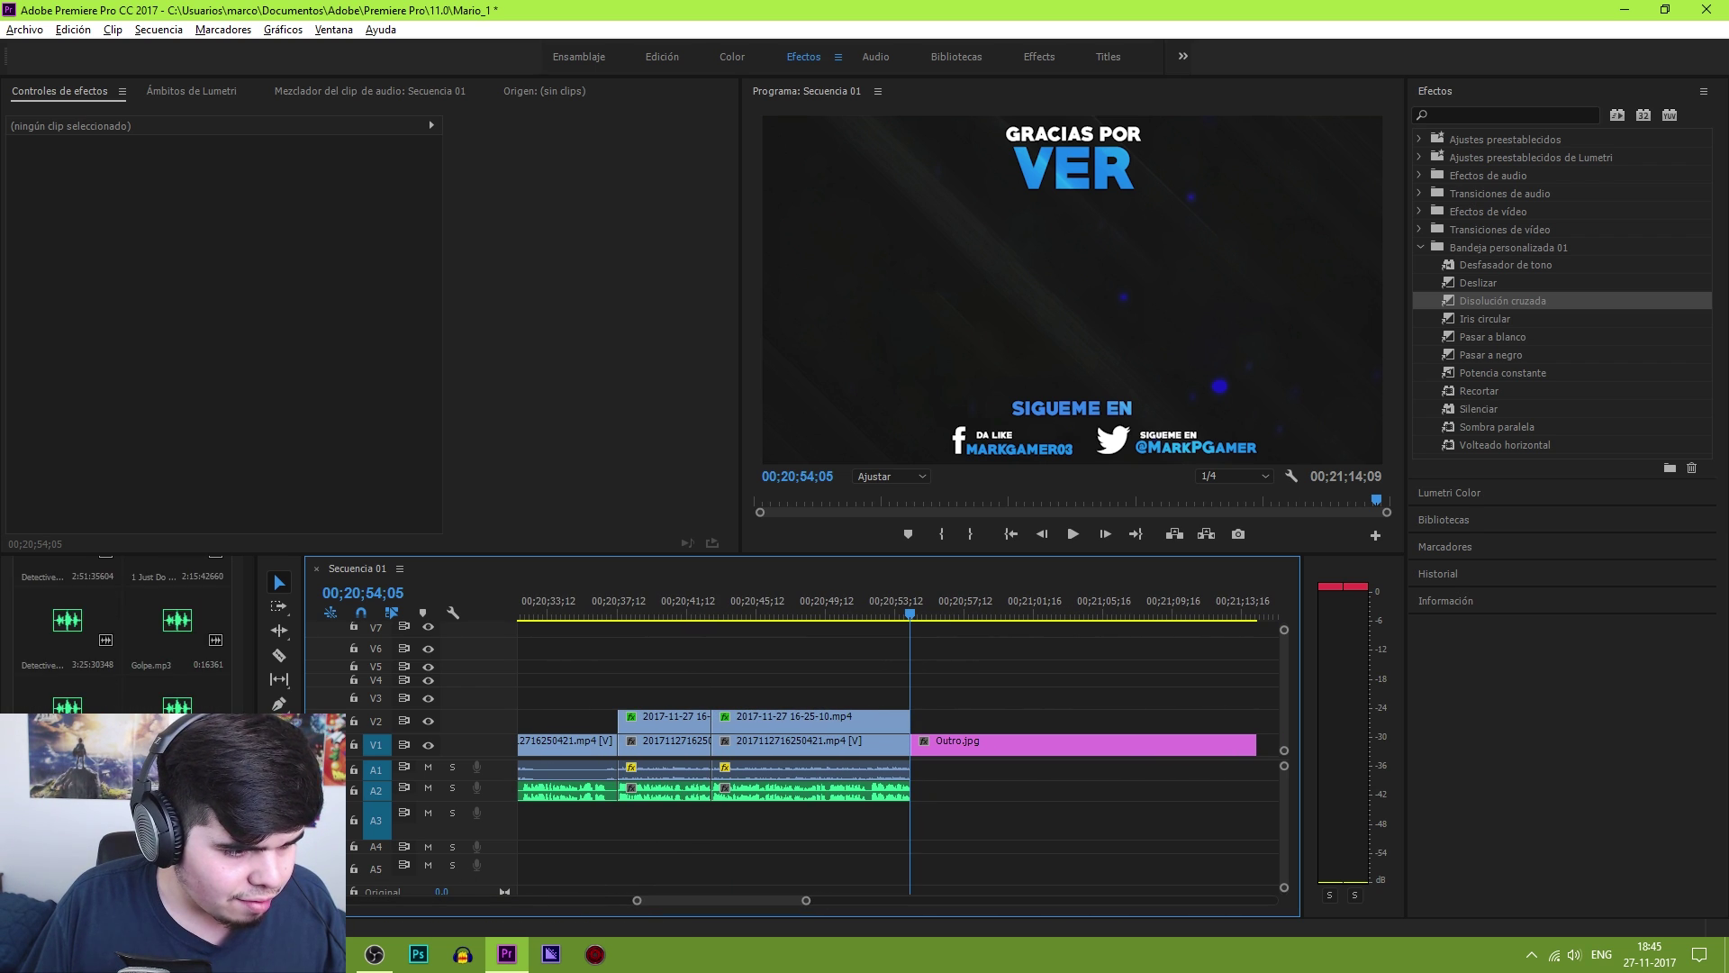
{"action": "scroll", "coordinate": [122, 631], "scroll_direction": "down", "scroll_amount": 1}
{"action": "scroll", "coordinate": [122, 630], "scroll_direction": "down", "scroll_amount": 1}
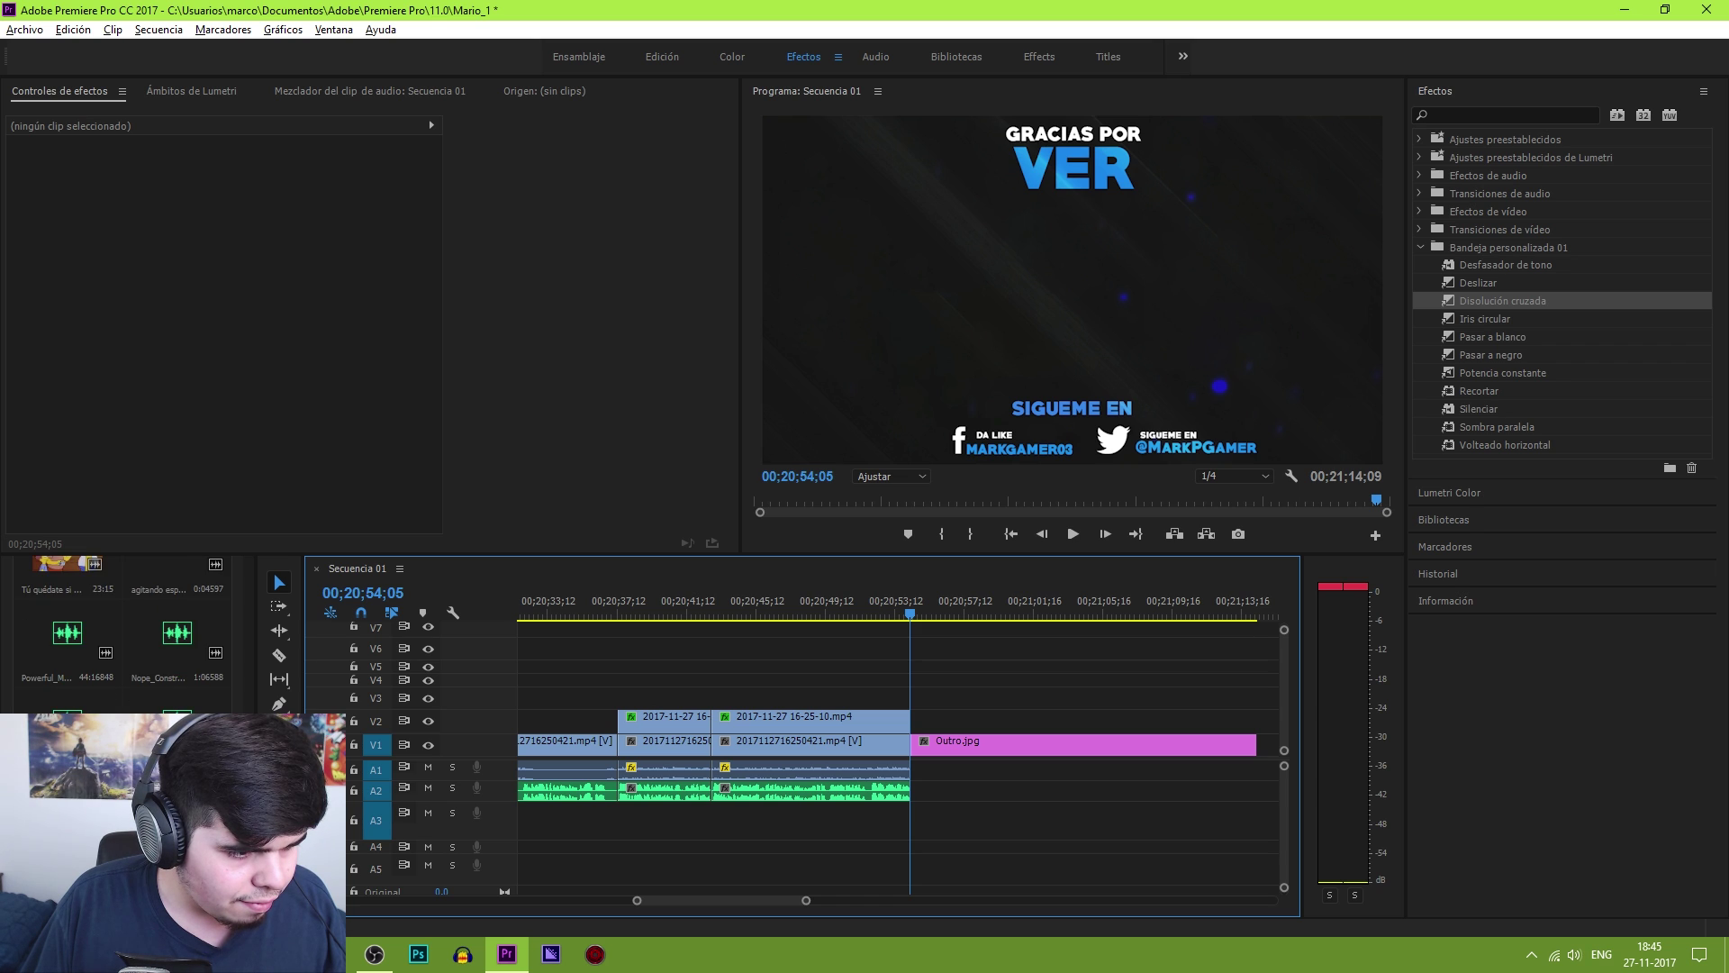
{"action": "scroll", "coordinate": [121, 630], "scroll_direction": "down", "scroll_amount": 1}
{"action": "scroll", "coordinate": [122, 631], "scroll_direction": "down", "scroll_amount": 1}
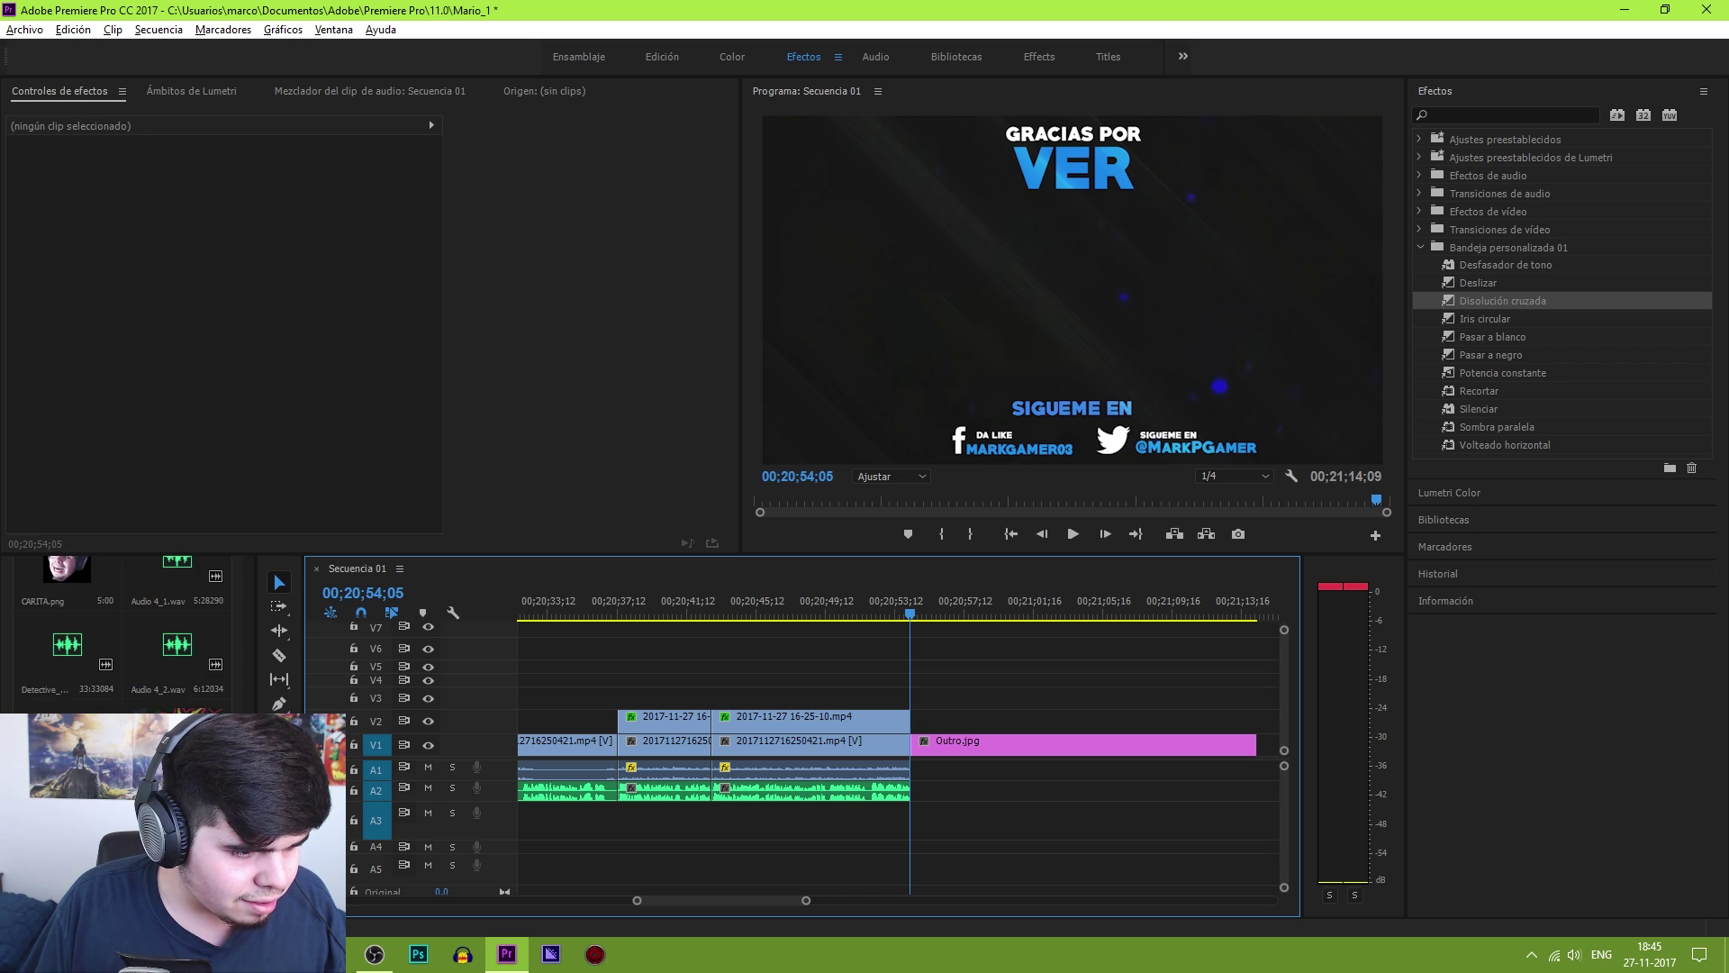
{"action": "scroll", "coordinate": [121, 630], "scroll_direction": "down", "scroll_amount": 1}
{"action": "scroll", "coordinate": [122, 630], "scroll_direction": "down", "scroll_amount": 1}
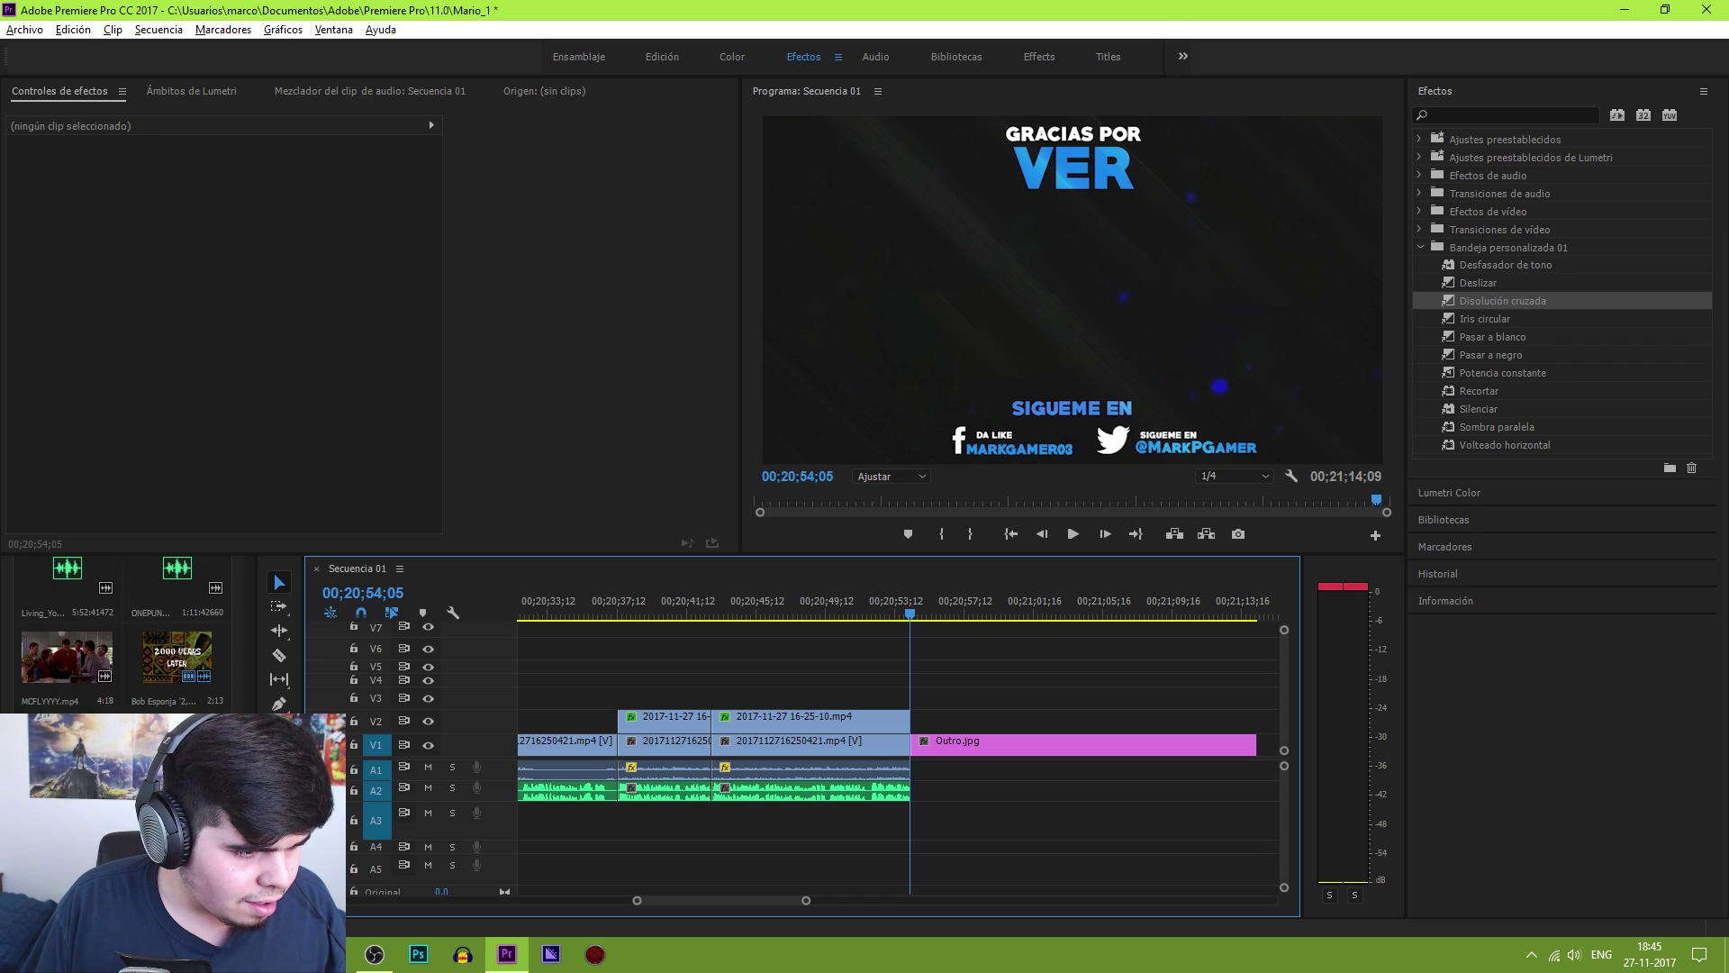
{"action": "left_click_drag", "start_coordinate": [65, 581], "coordinate": [1128, 834]}
Play back the music from a later point to preview it
{"action": "scroll", "coordinate": [1153, 819], "scroll_direction": "down", "scroll_amount": 5}
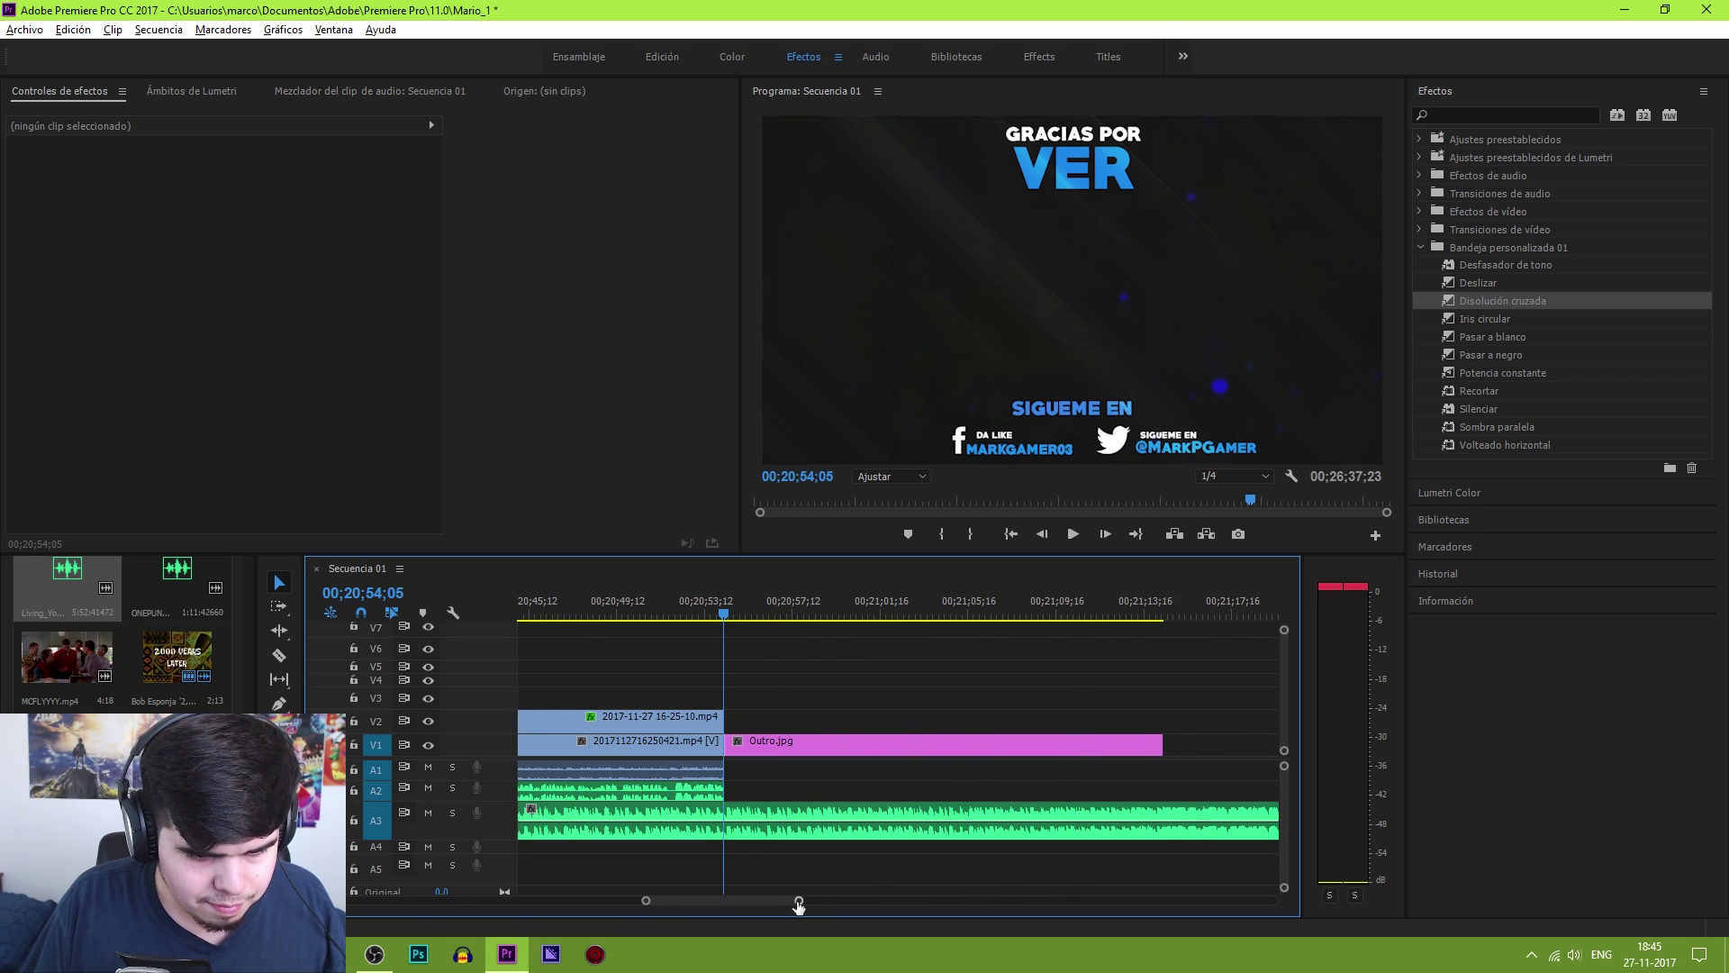
{"action": "scroll", "coordinate": [798, 904], "scroll_direction": "down", "scroll_amount": 2}
{"action": "scroll", "coordinate": [797, 904], "scroll_direction": "down", "scroll_amount": 2}
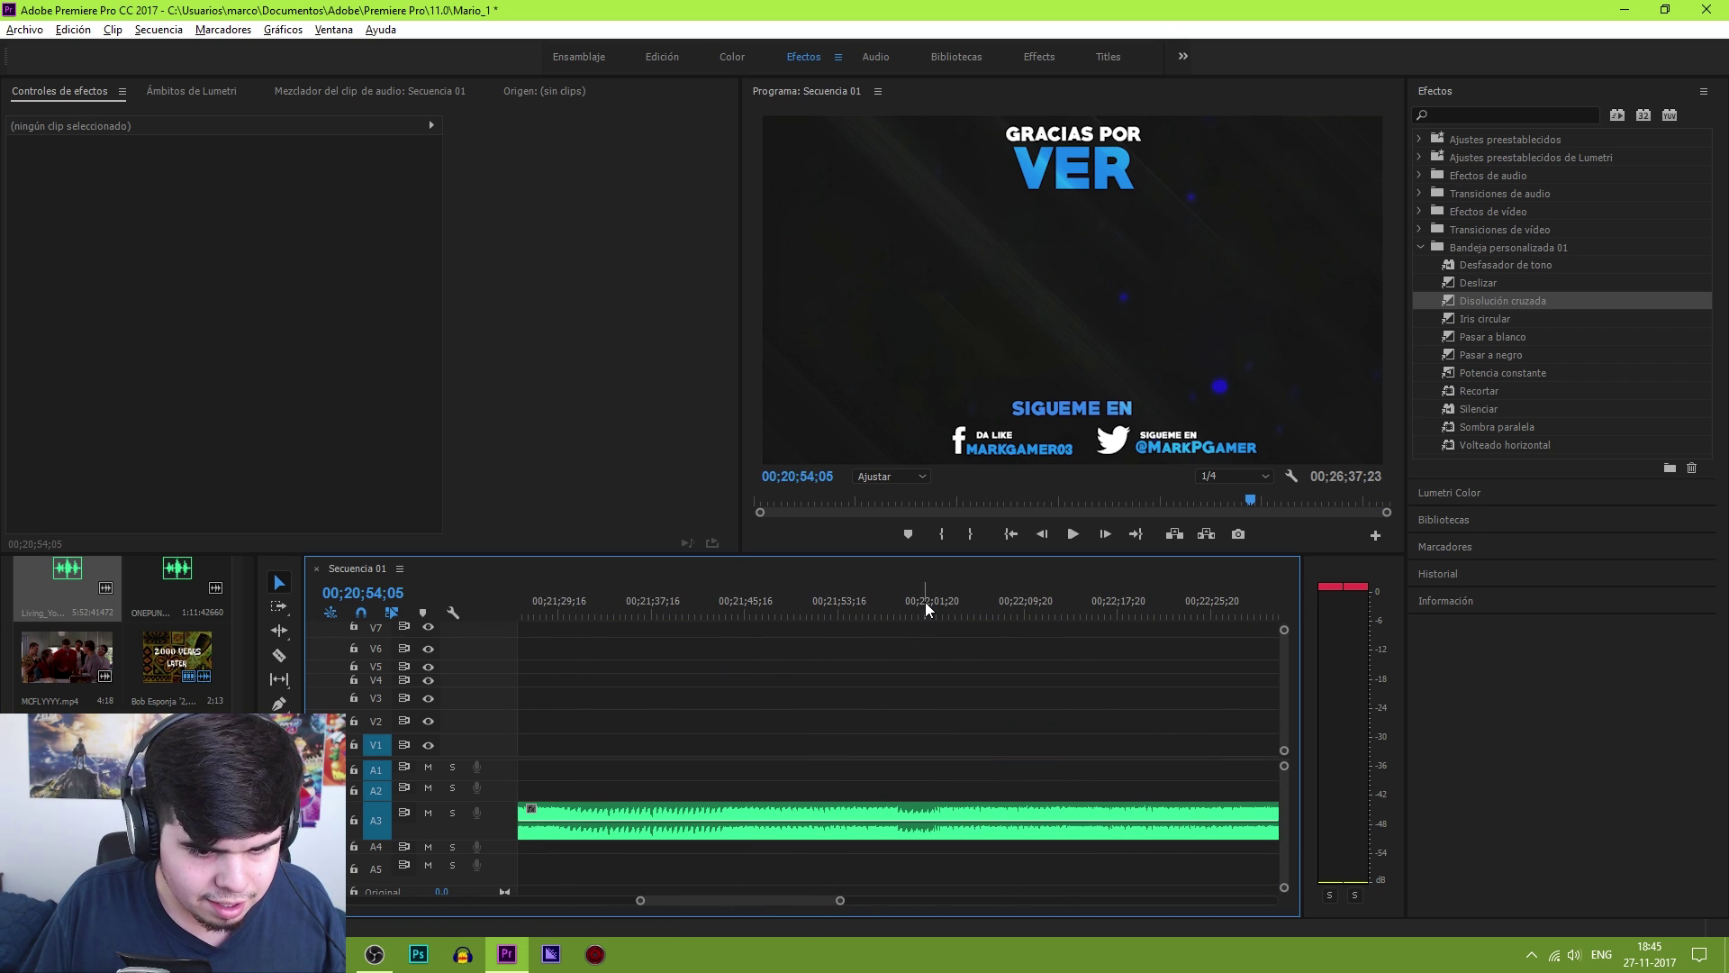
{"action": "left_click", "coordinate": [926, 602]}
{"action": "key", "text": "space"}
{"action": "key", "text": "space"}
Slide the music left under the ending clips and delete the part past Outro.jpg
{"action": "scroll", "coordinate": [915, 657], "scroll_direction": "up", "scroll_amount": 2}
{"action": "scroll", "coordinate": [951, 668], "scroll_direction": "up", "scroll_amount": 3}
{"action": "scroll", "coordinate": [945, 670], "scroll_direction": "up", "scroll_amount": 2}
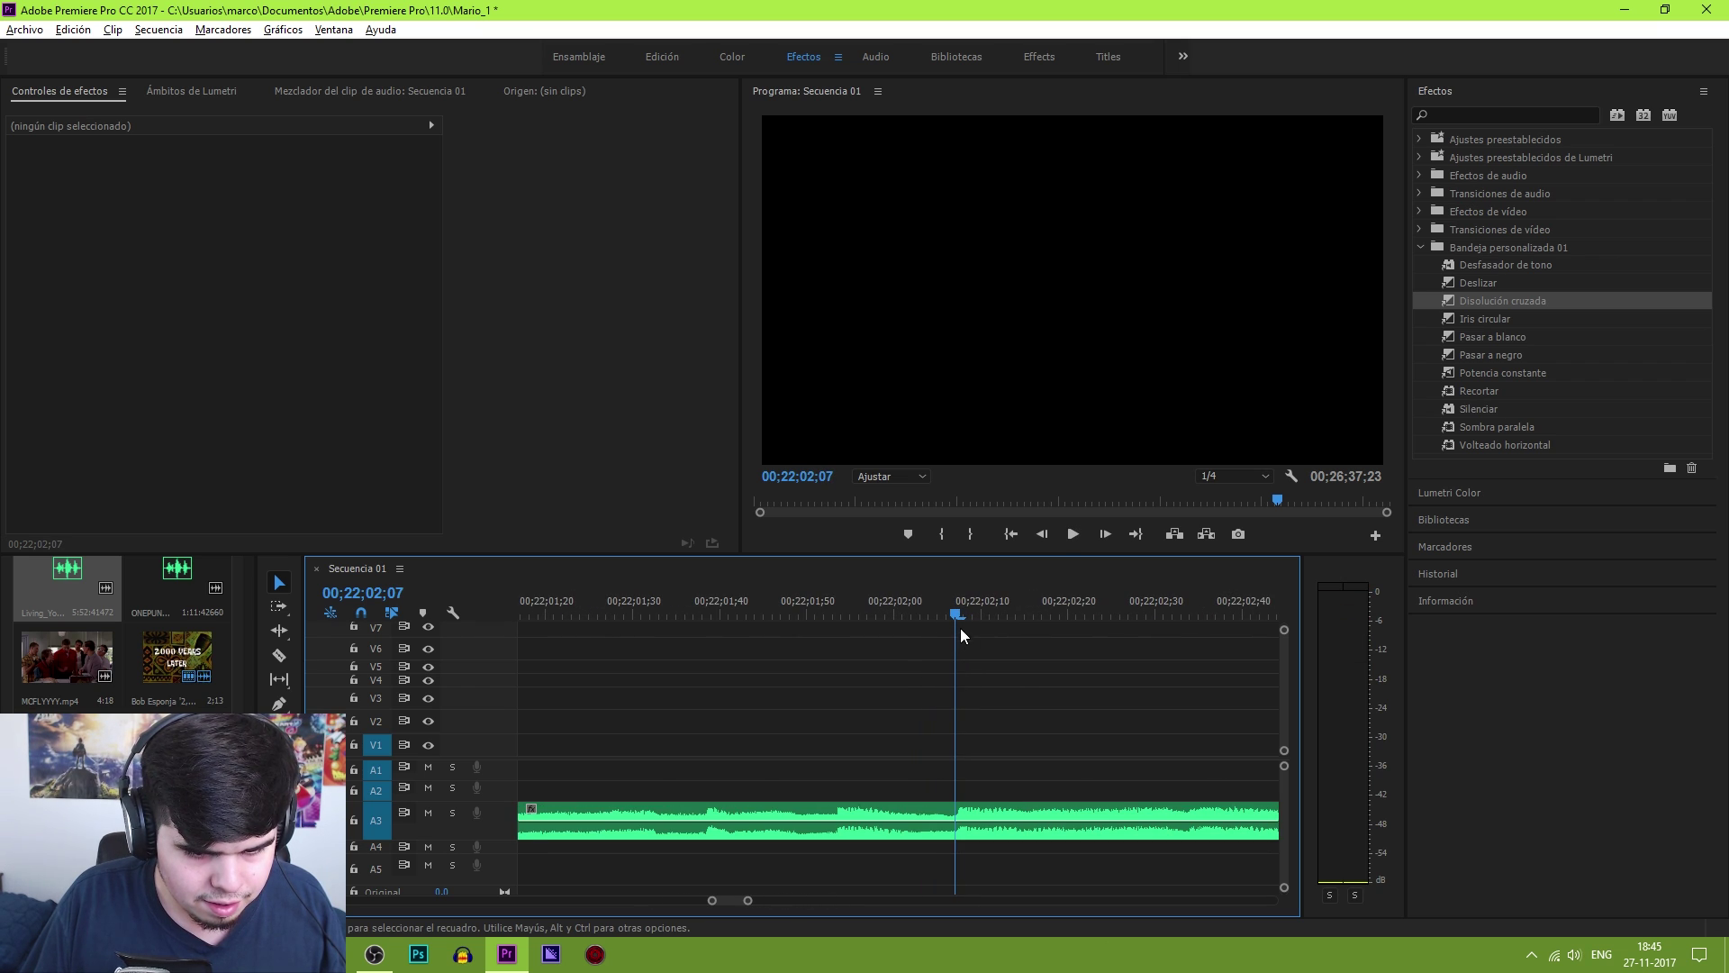
{"action": "left_click_drag", "start_coordinate": [747, 899], "coordinate": [969, 901]}
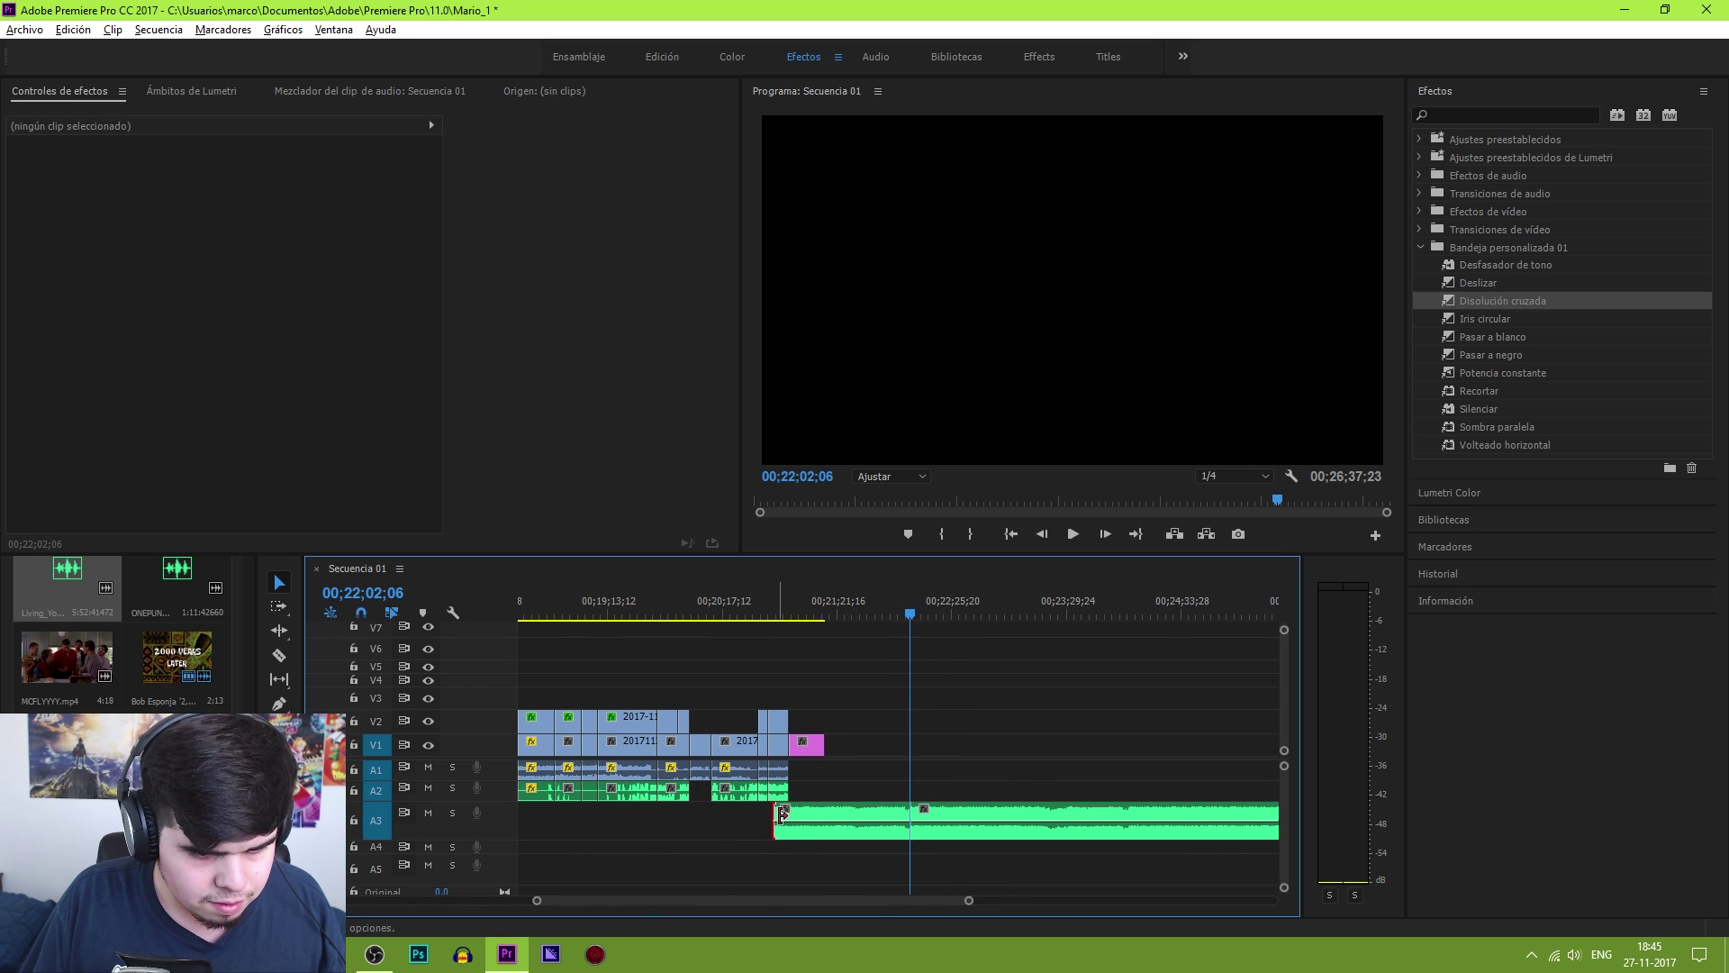
{"action": "mouse_move", "coordinate": [897, 823]}
{"action": "left_mouse_down"}
{"action": "mouse_move", "coordinate": [790, 821]}
{"action": "mouse_move", "coordinate": [911, 819]}
{"action": "mouse_move", "coordinate": [823, 824]}
{"action": "left_mouse_up"}
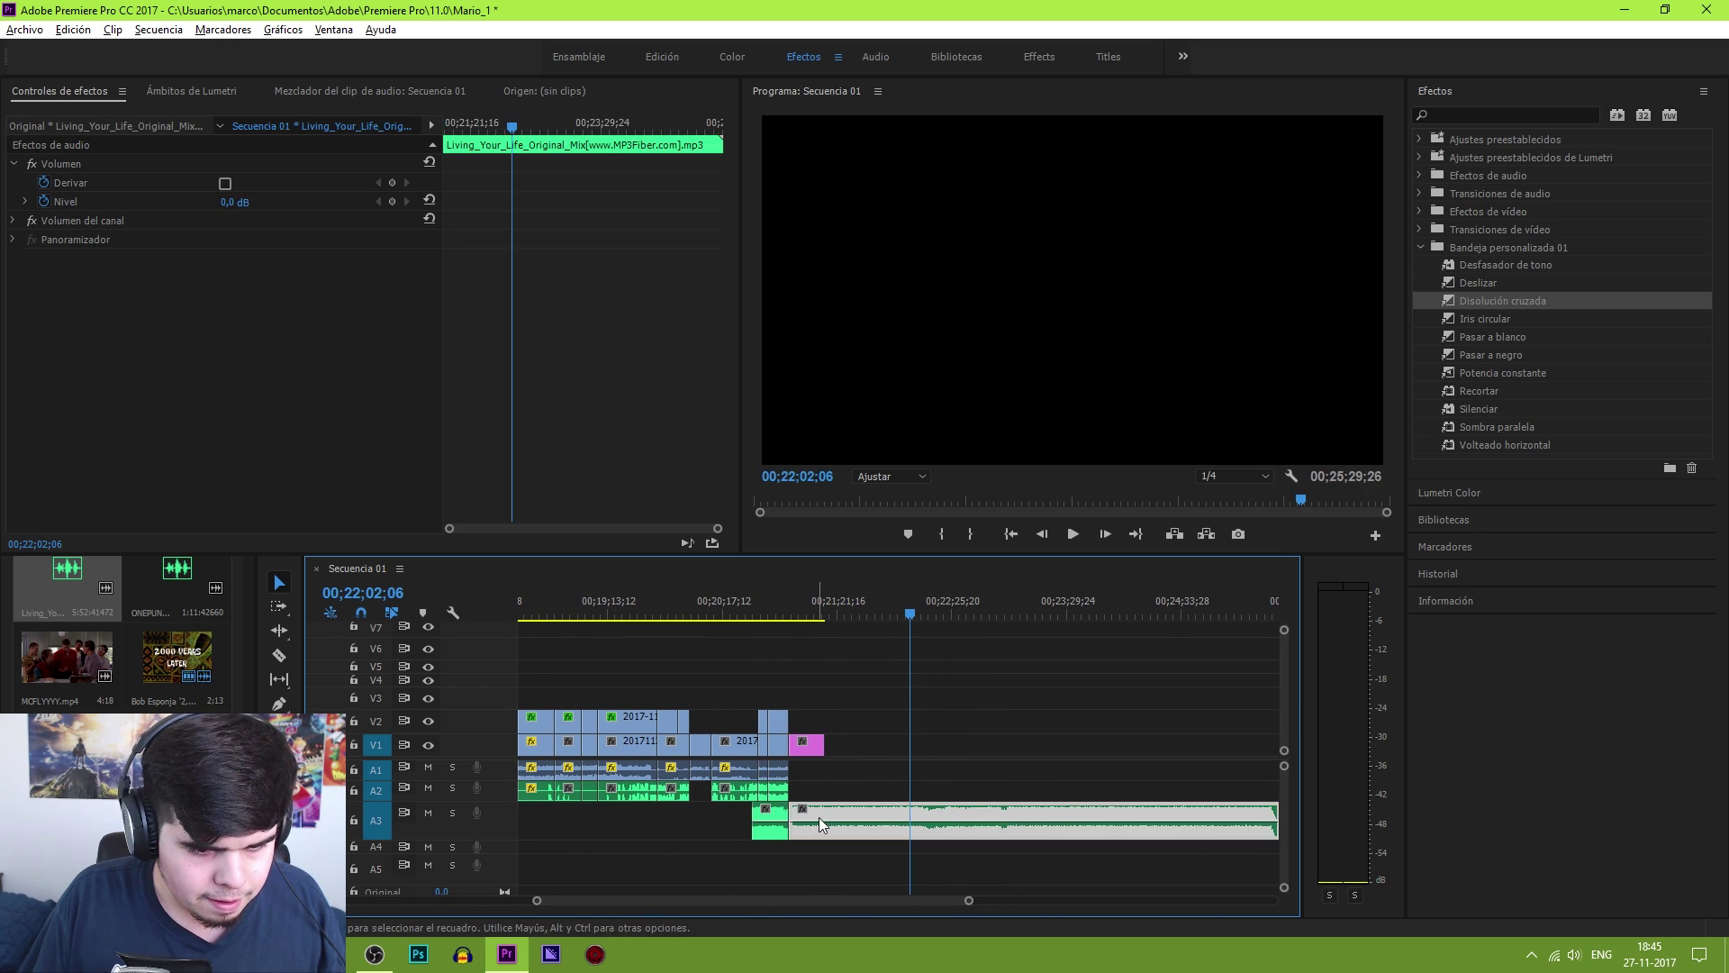
{"action": "key", "text": "Delete"}
{"action": "scroll", "coordinate": [778, 726], "scroll_direction": "up", "scroll_amount": 5}
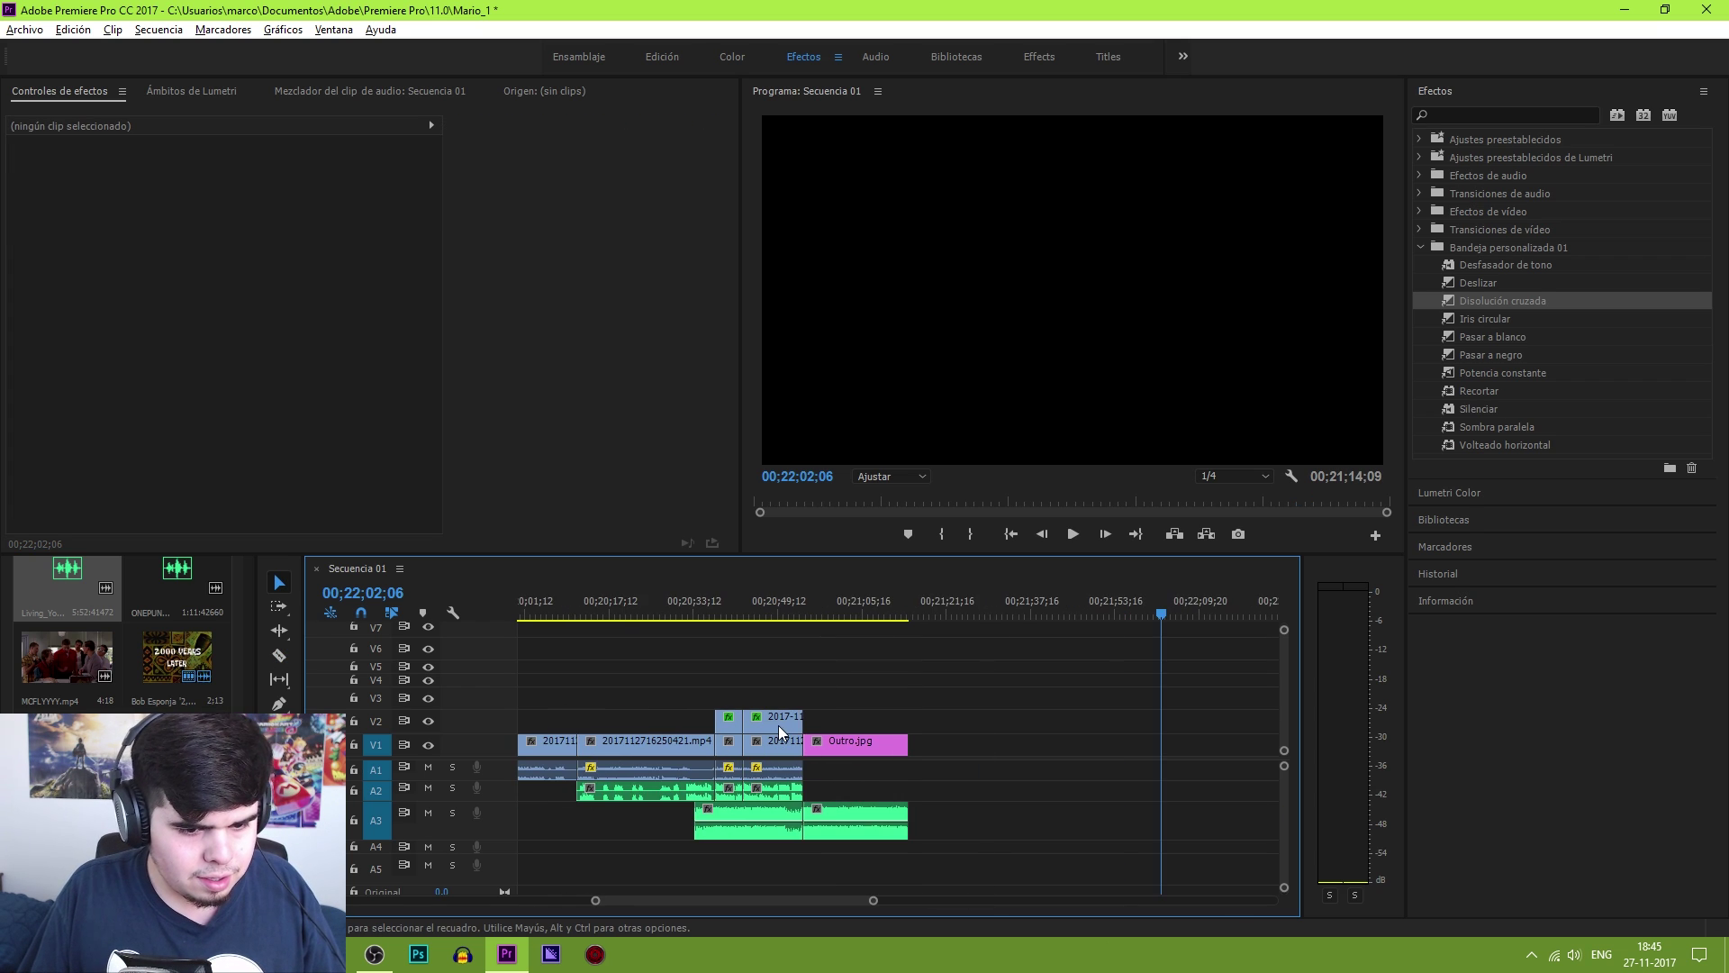
Set the A3 music clip's Volumen level to -15 dB in Effect Controls
{"action": "left_click", "coordinate": [859, 815]}
{"action": "left_click", "coordinate": [42, 200]}
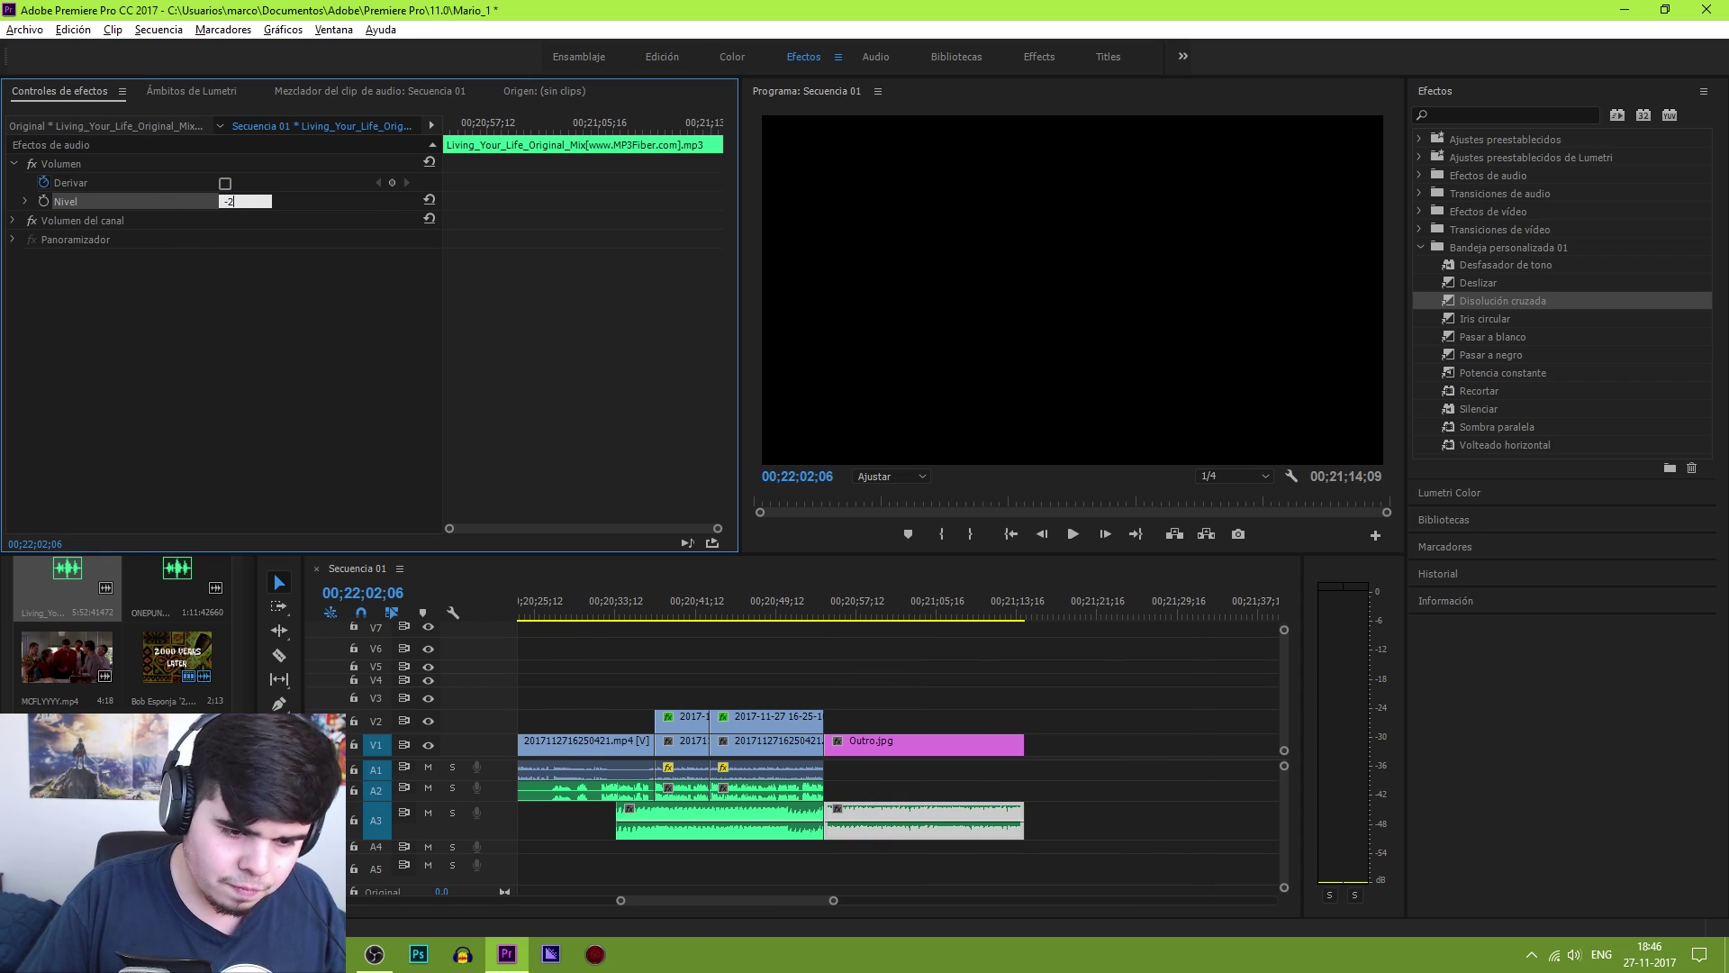
{"action": "left_click", "coordinate": [676, 833]}
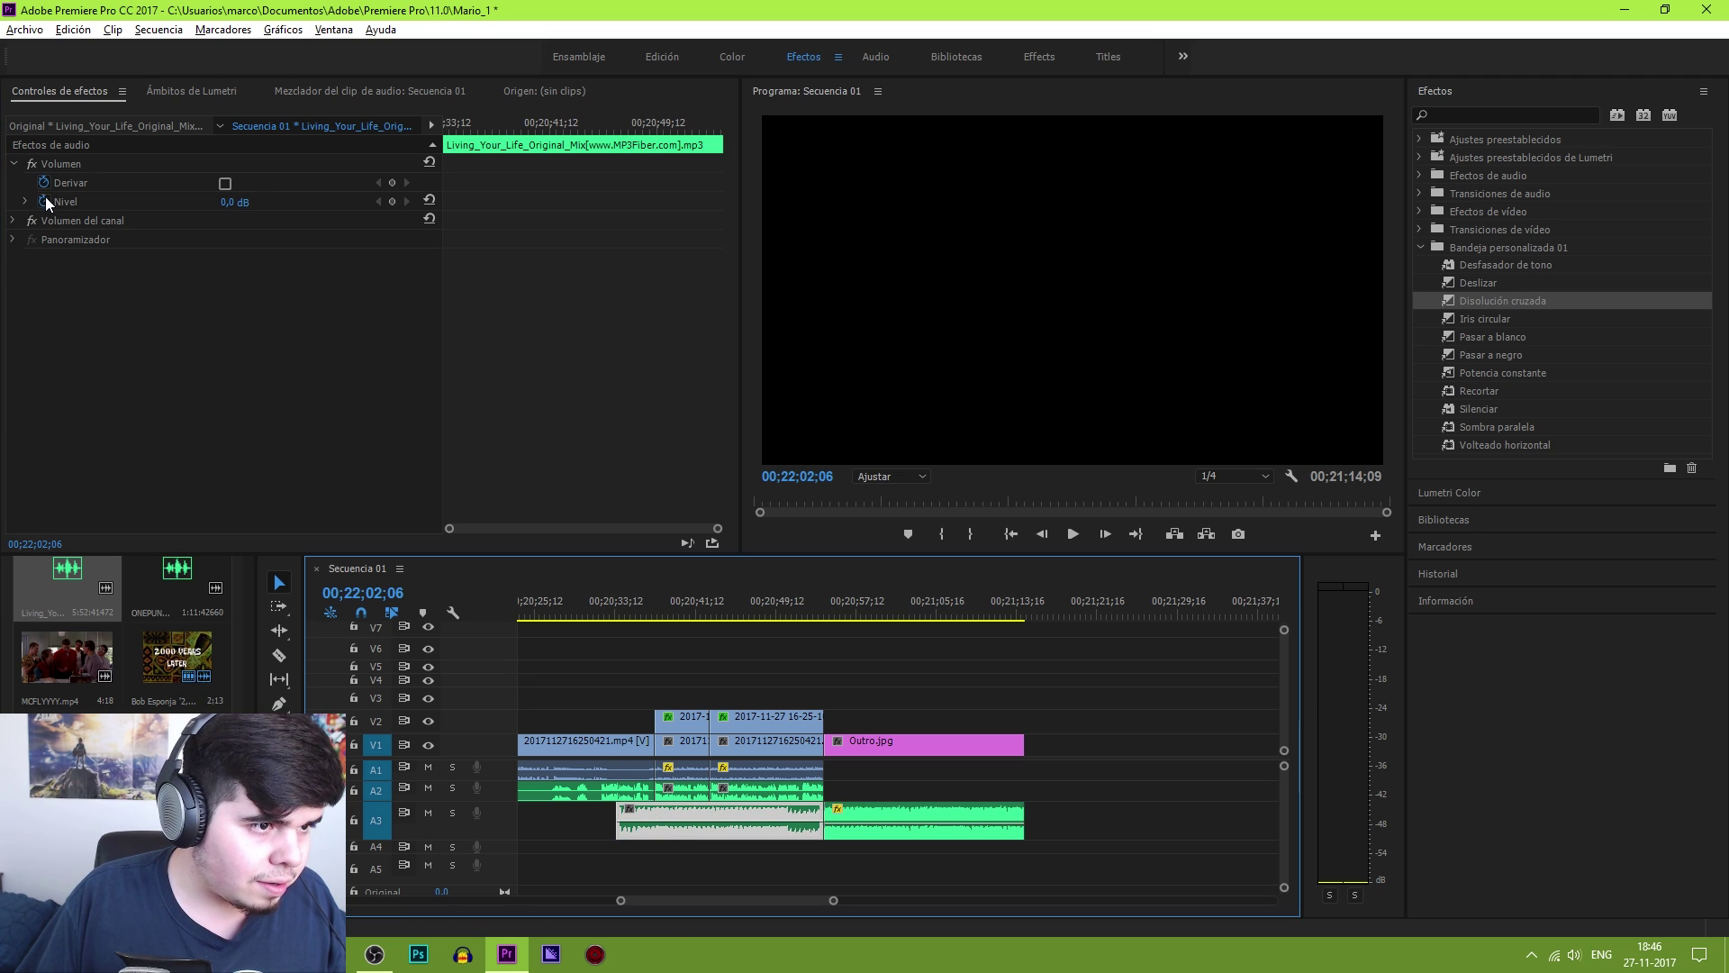
{"action": "left_click", "coordinate": [234, 202]}
{"action": "type", "text": "-15"}
{"action": "key", "text": "Return"}
Trim the music's start later and add a Potencia constante fade-in
{"action": "scroll", "coordinate": [632, 792], "scroll_direction": "up", "scroll_amount": 2}
{"action": "left_click_drag", "start_coordinate": [664, 813], "coordinate": [711, 813]}
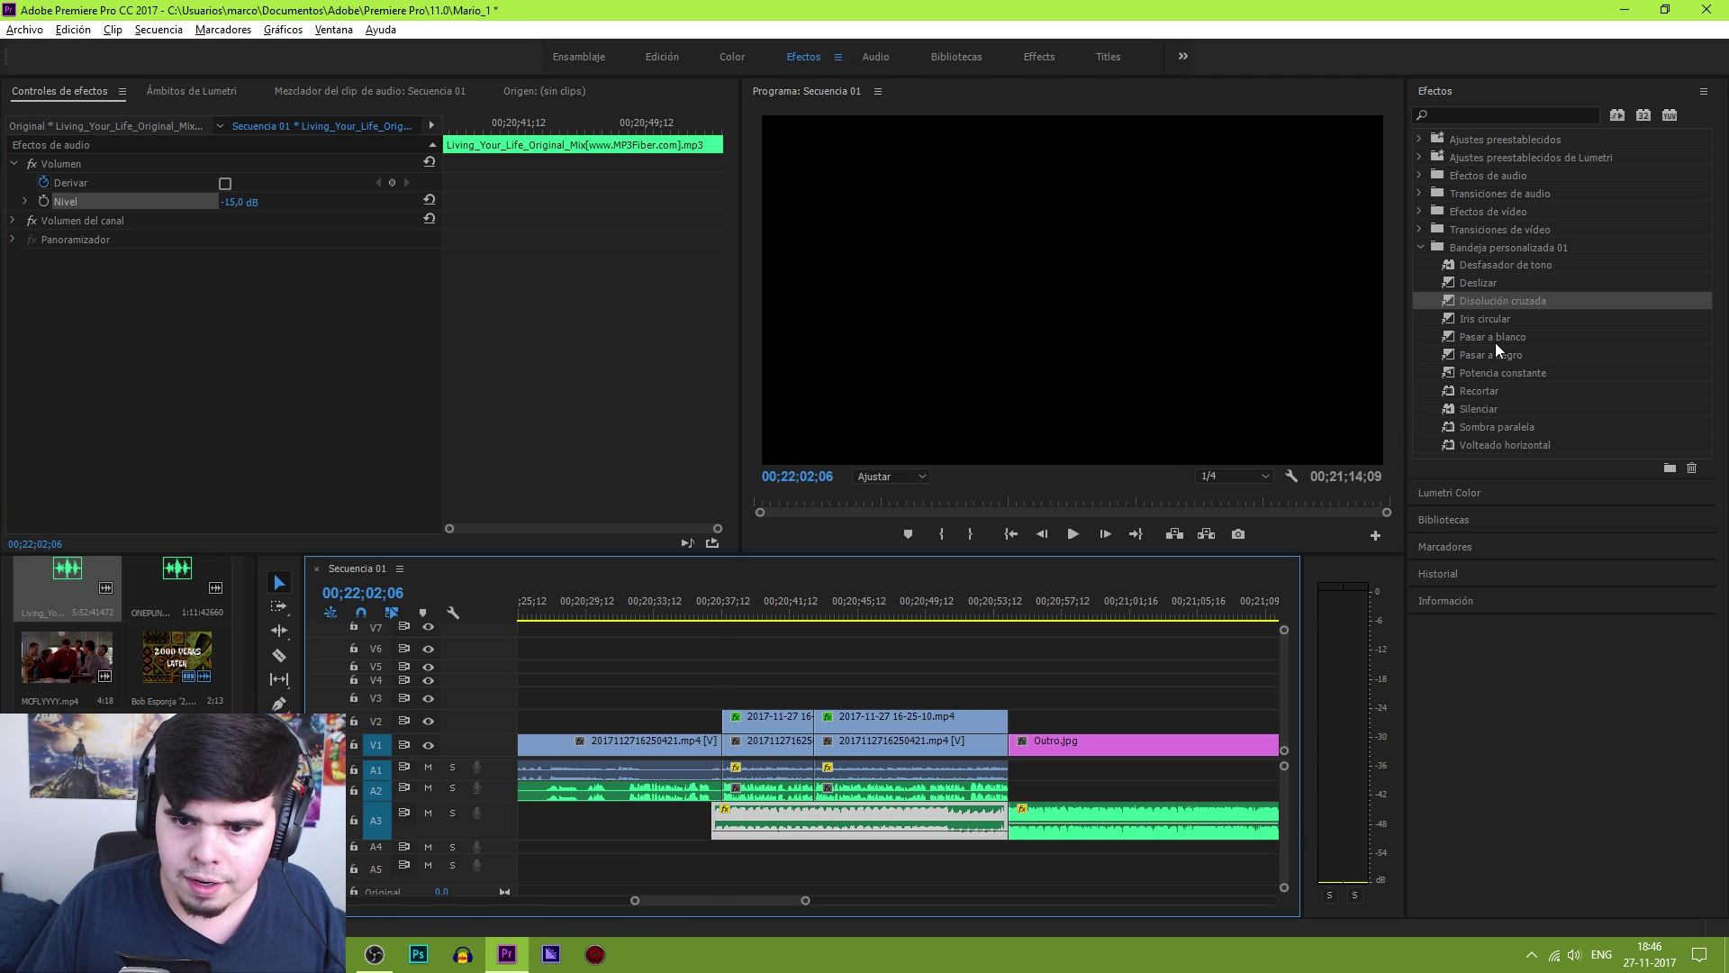
{"action": "left_click_drag", "start_coordinate": [1491, 375], "coordinate": [837, 807]}
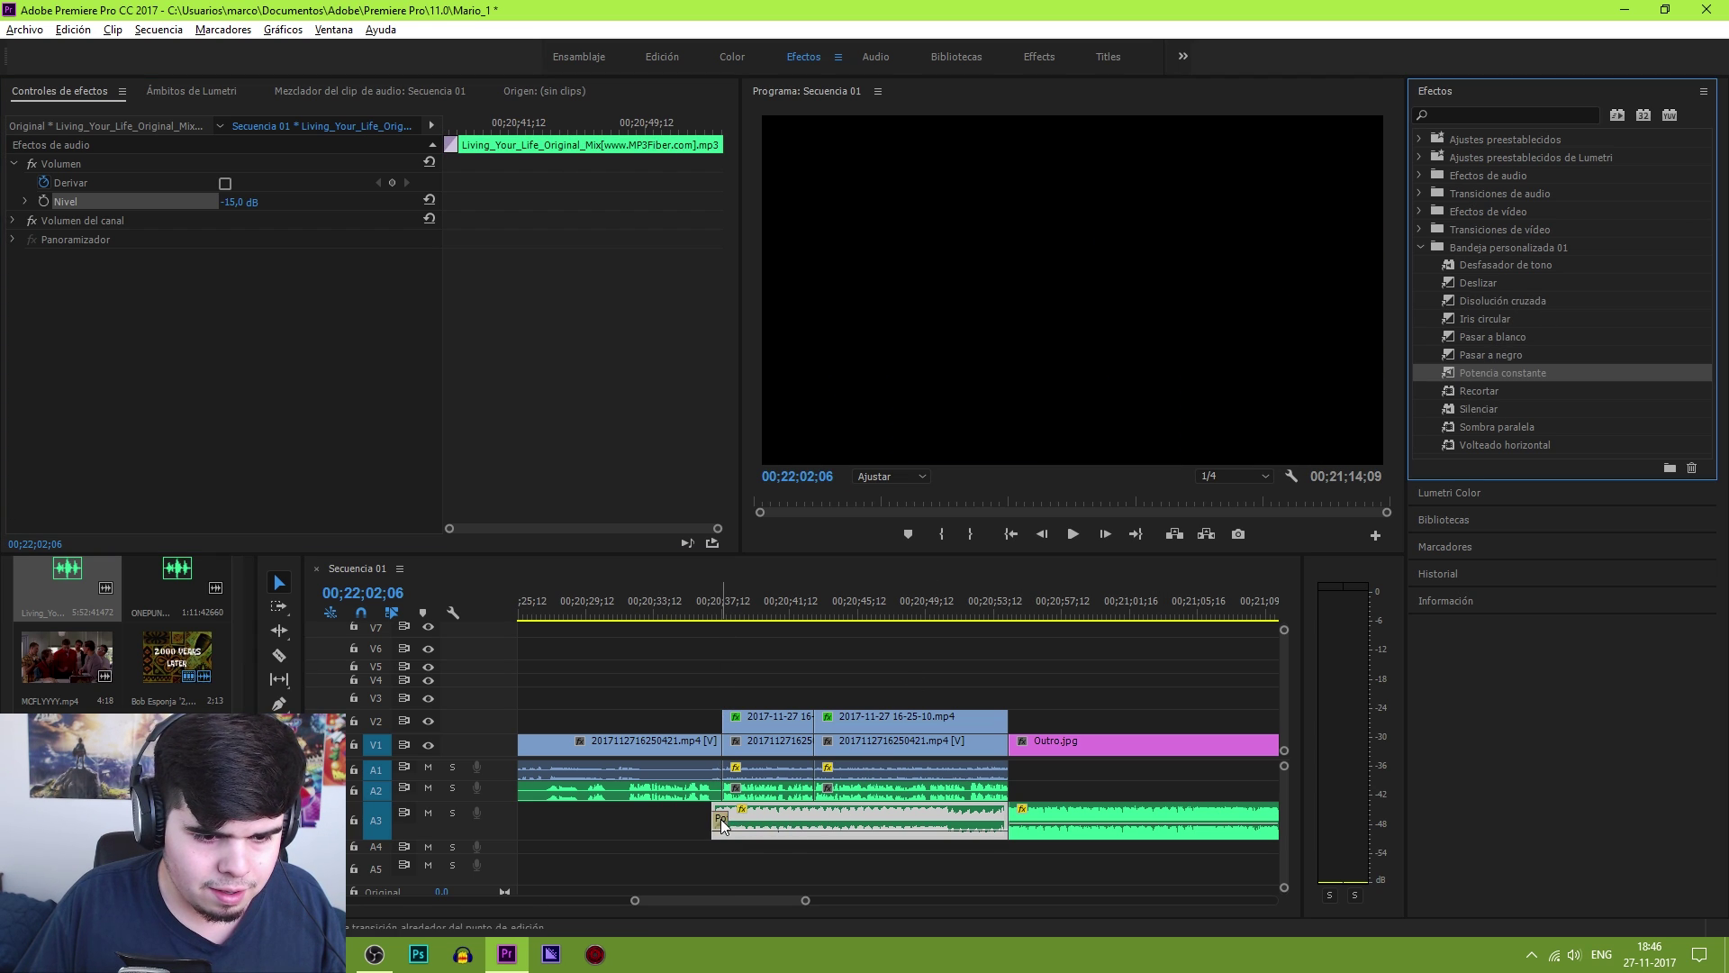
Play back the music fade-in, then stop and save the project
{"action": "left_click", "coordinate": [711, 608]}
{"action": "key", "text": "space"}
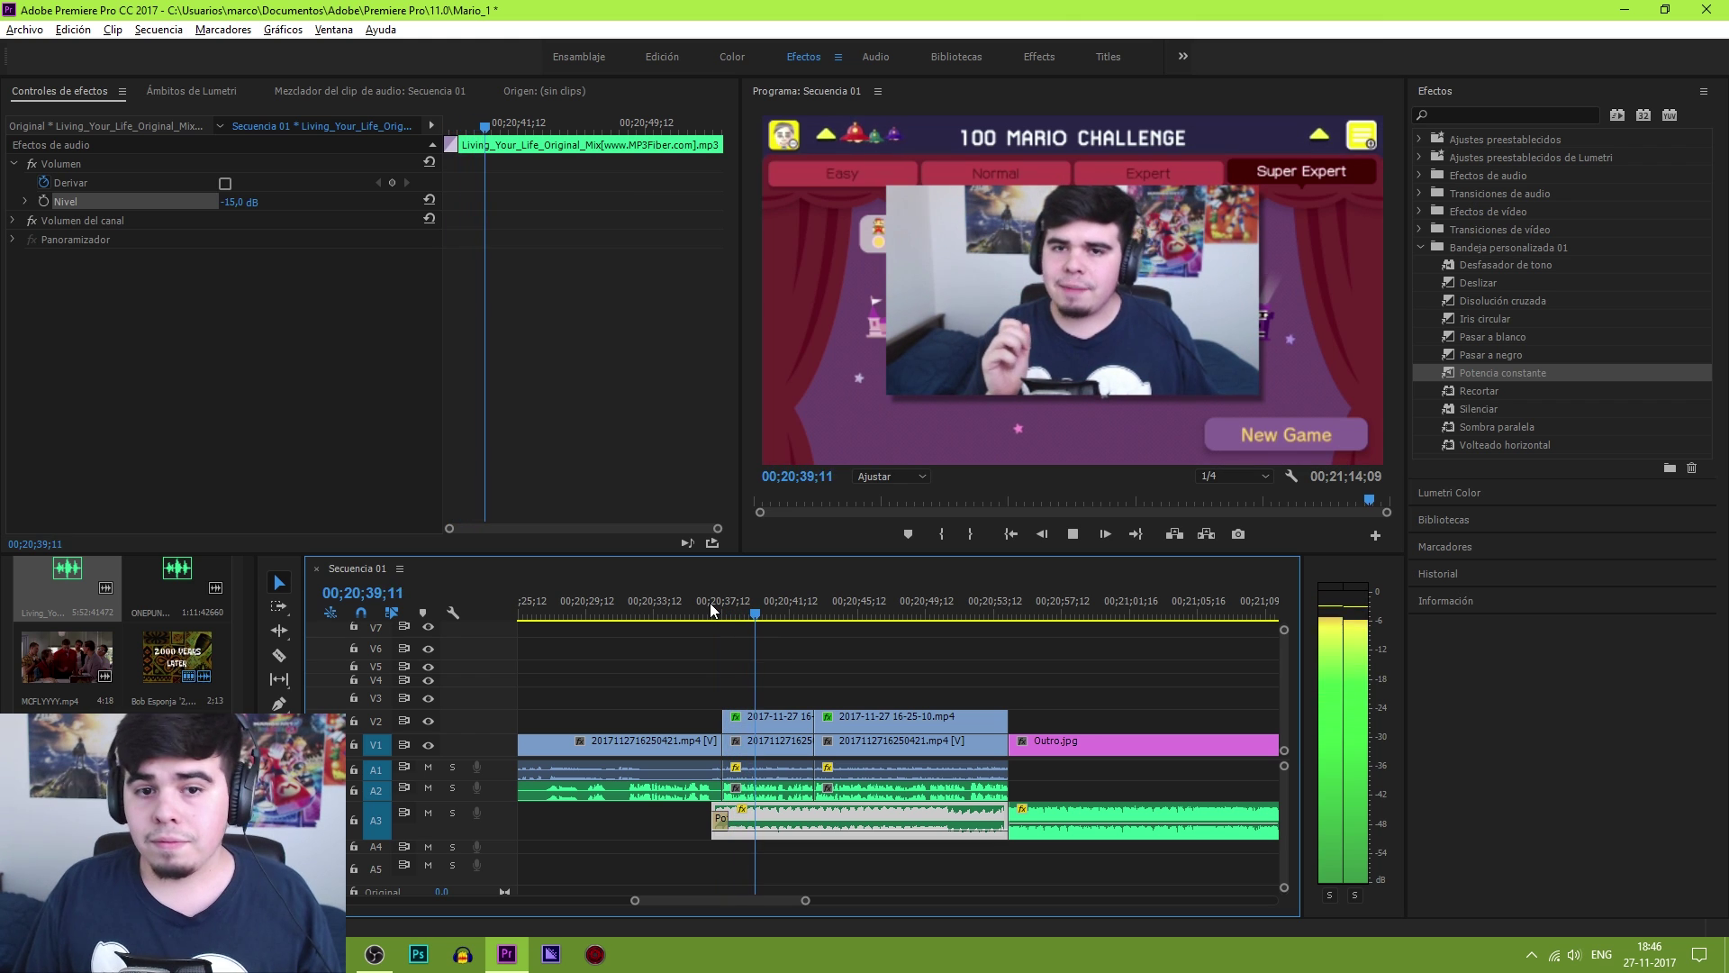
{"action": "left_click_drag", "start_coordinate": [809, 902], "coordinate": [1216, 826]}
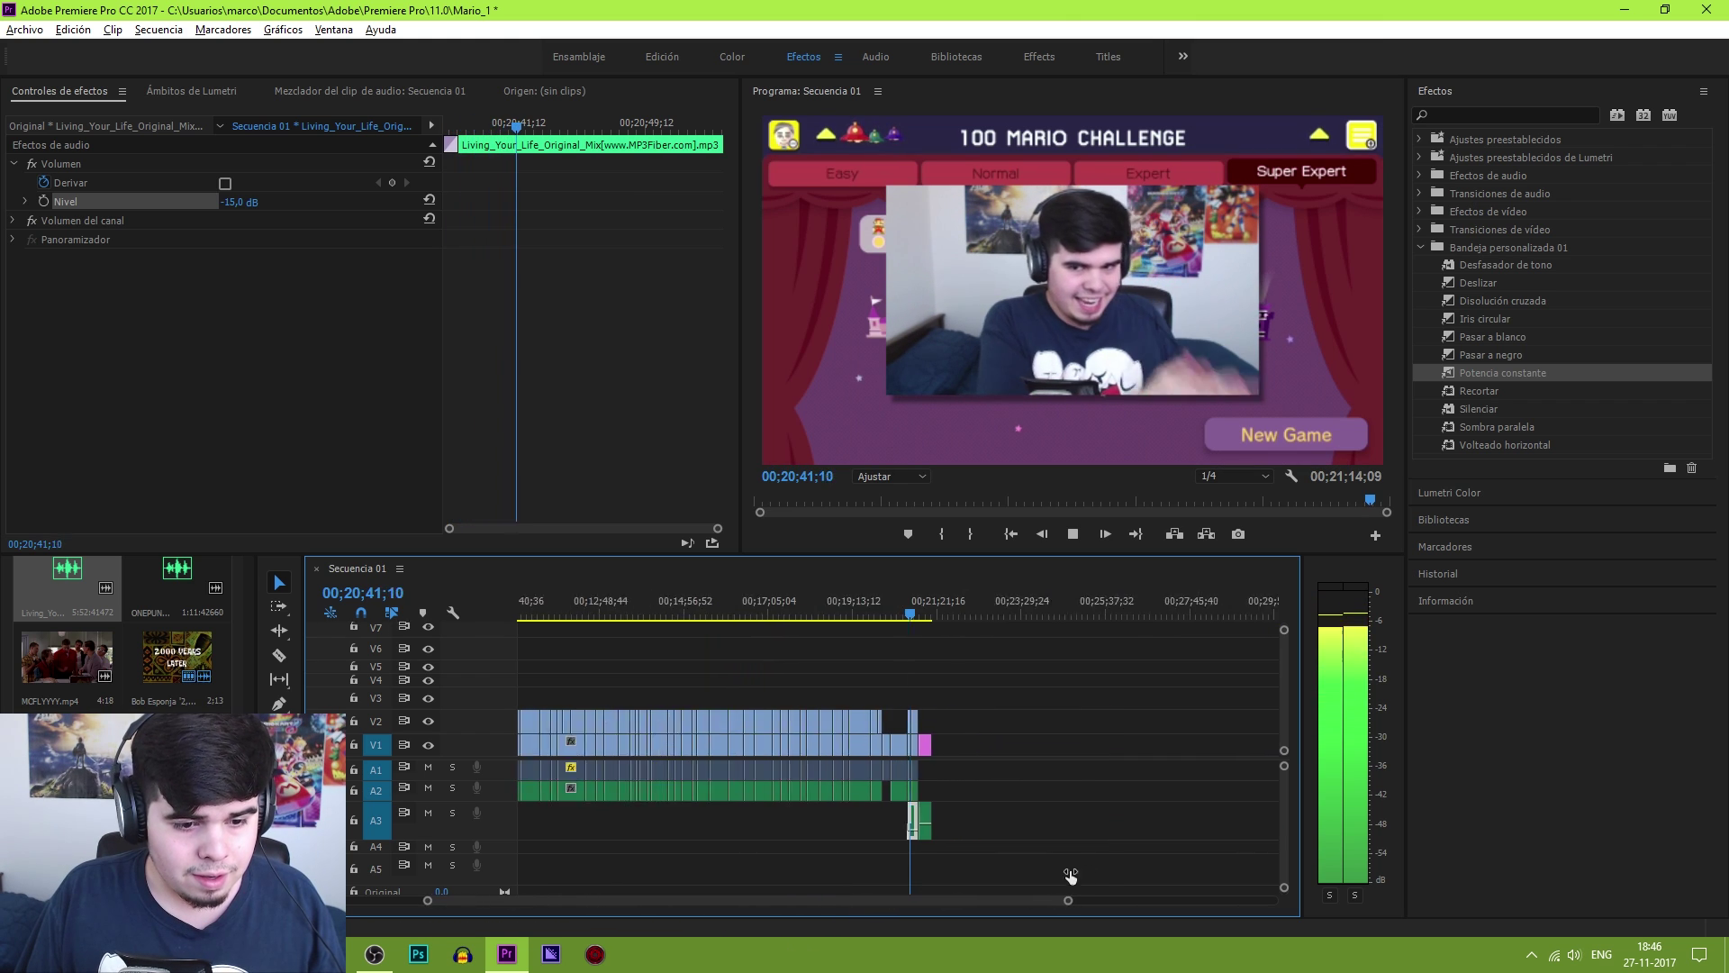
{"action": "key", "text": "space"}
{"action": "key", "text": "ctrl+s"}
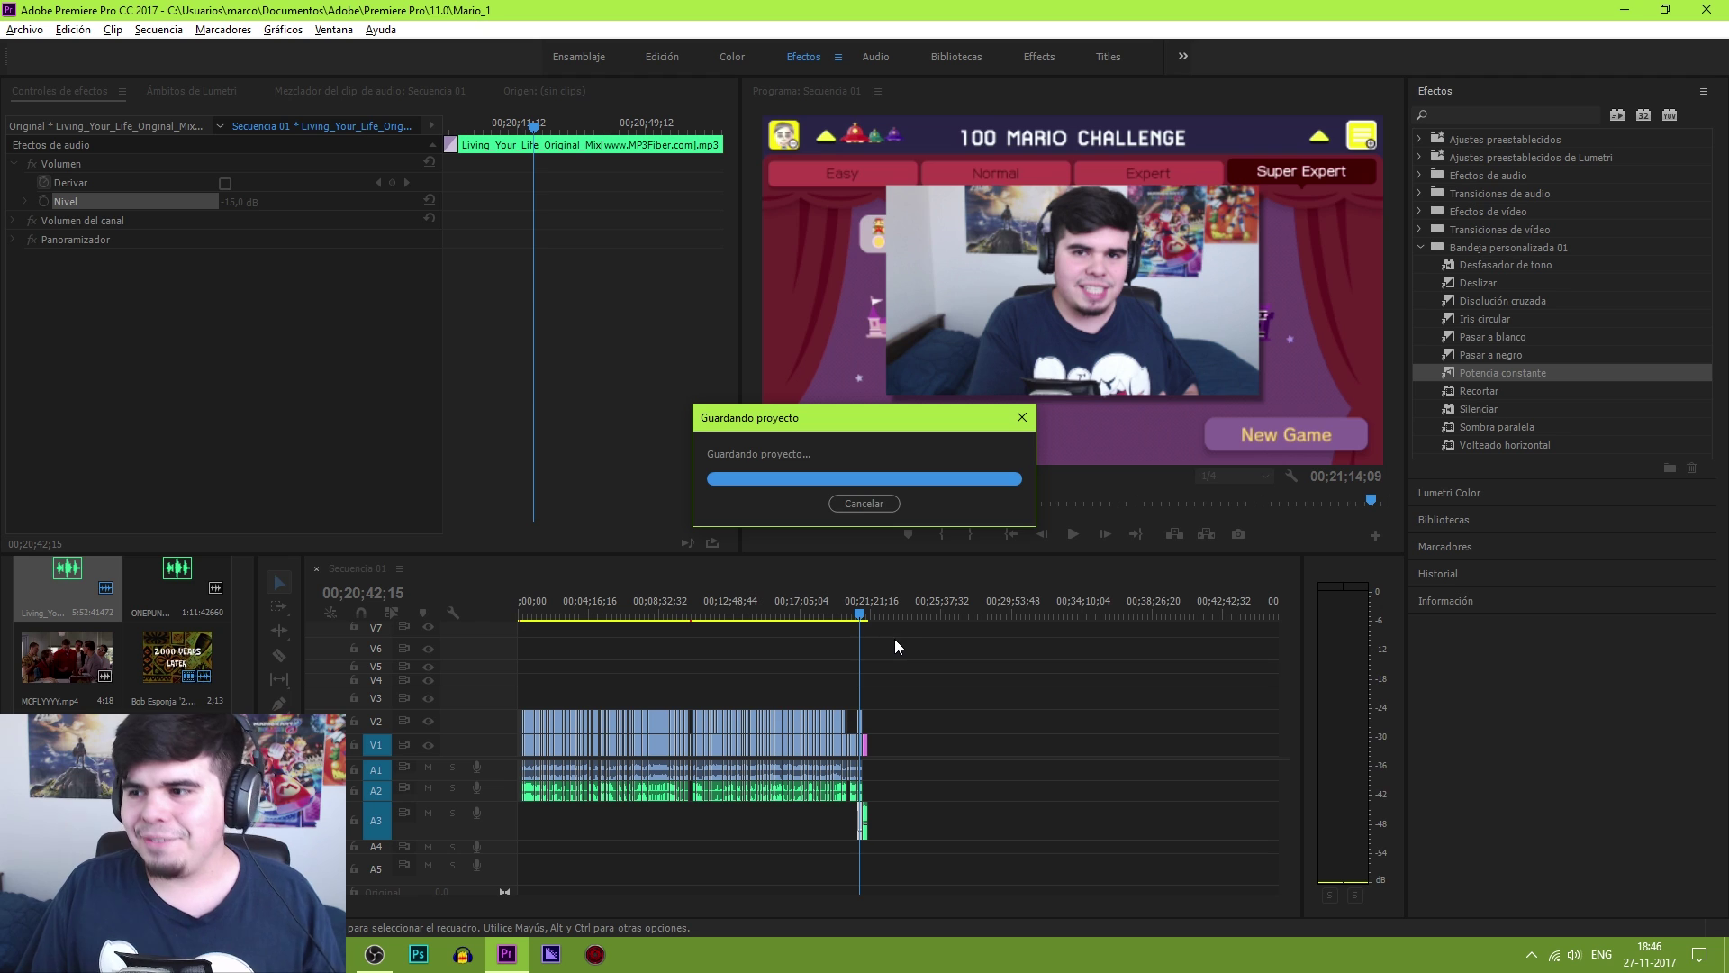
Return to the sequence start and save the Mario_1 project with Archivo > Guardar
{"action": "key", "text": "Home"}
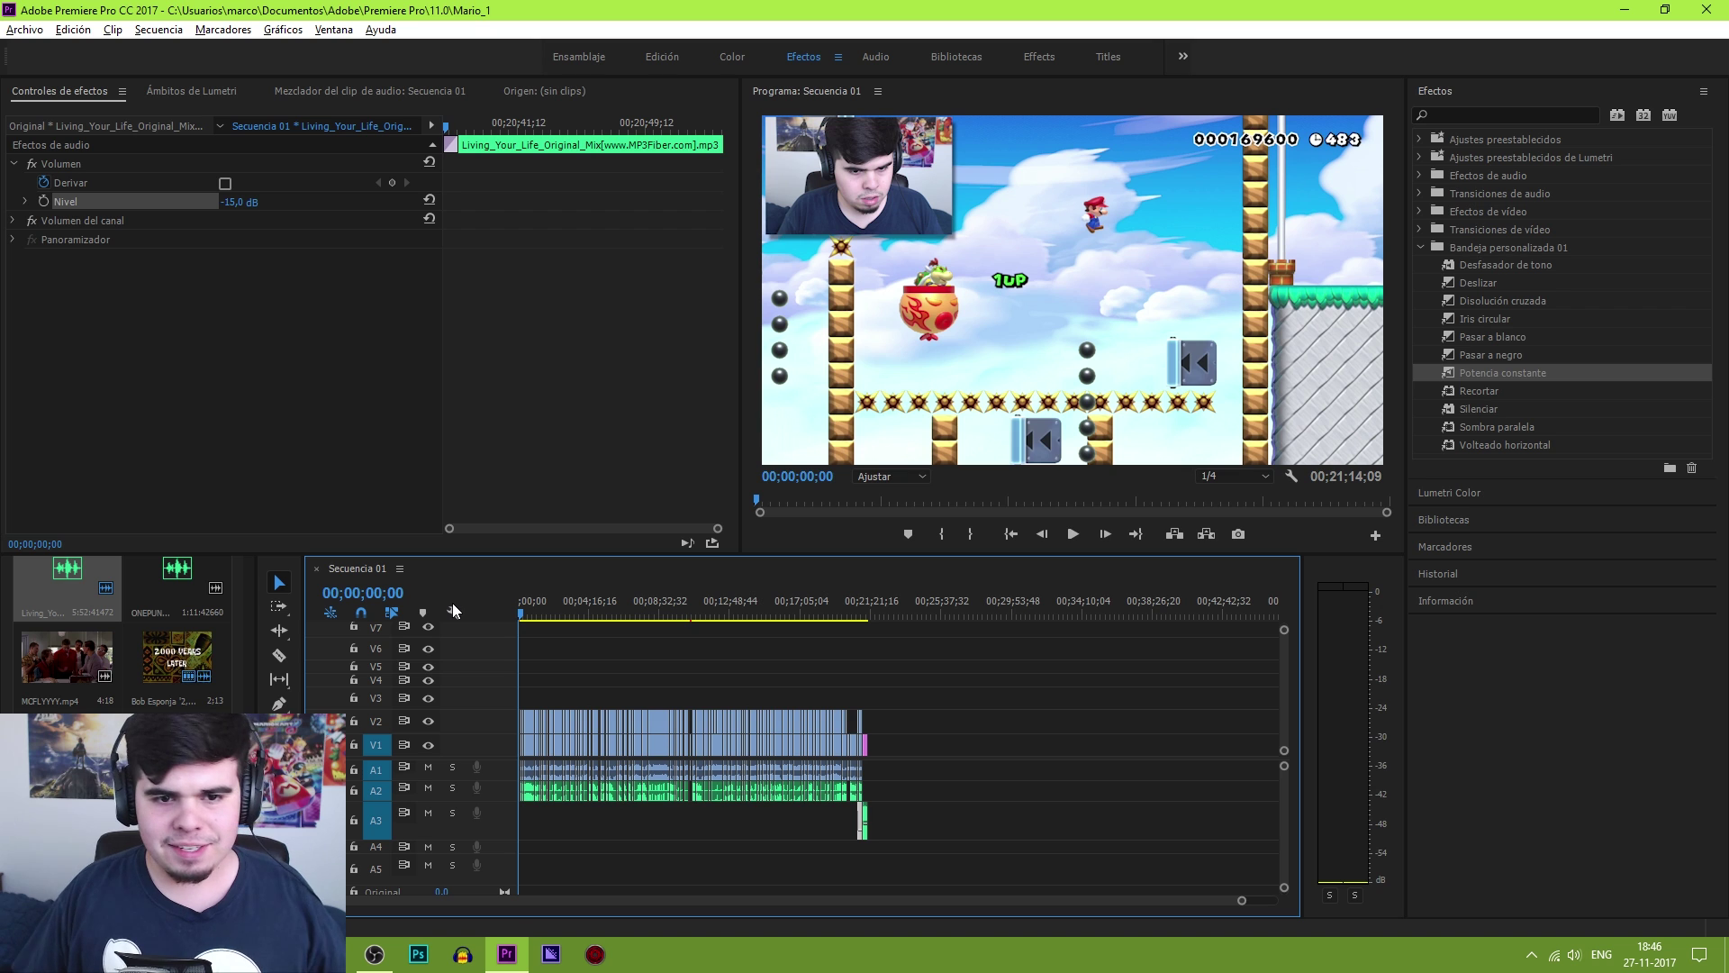
{"action": "left_click", "coordinate": [24, 30]}
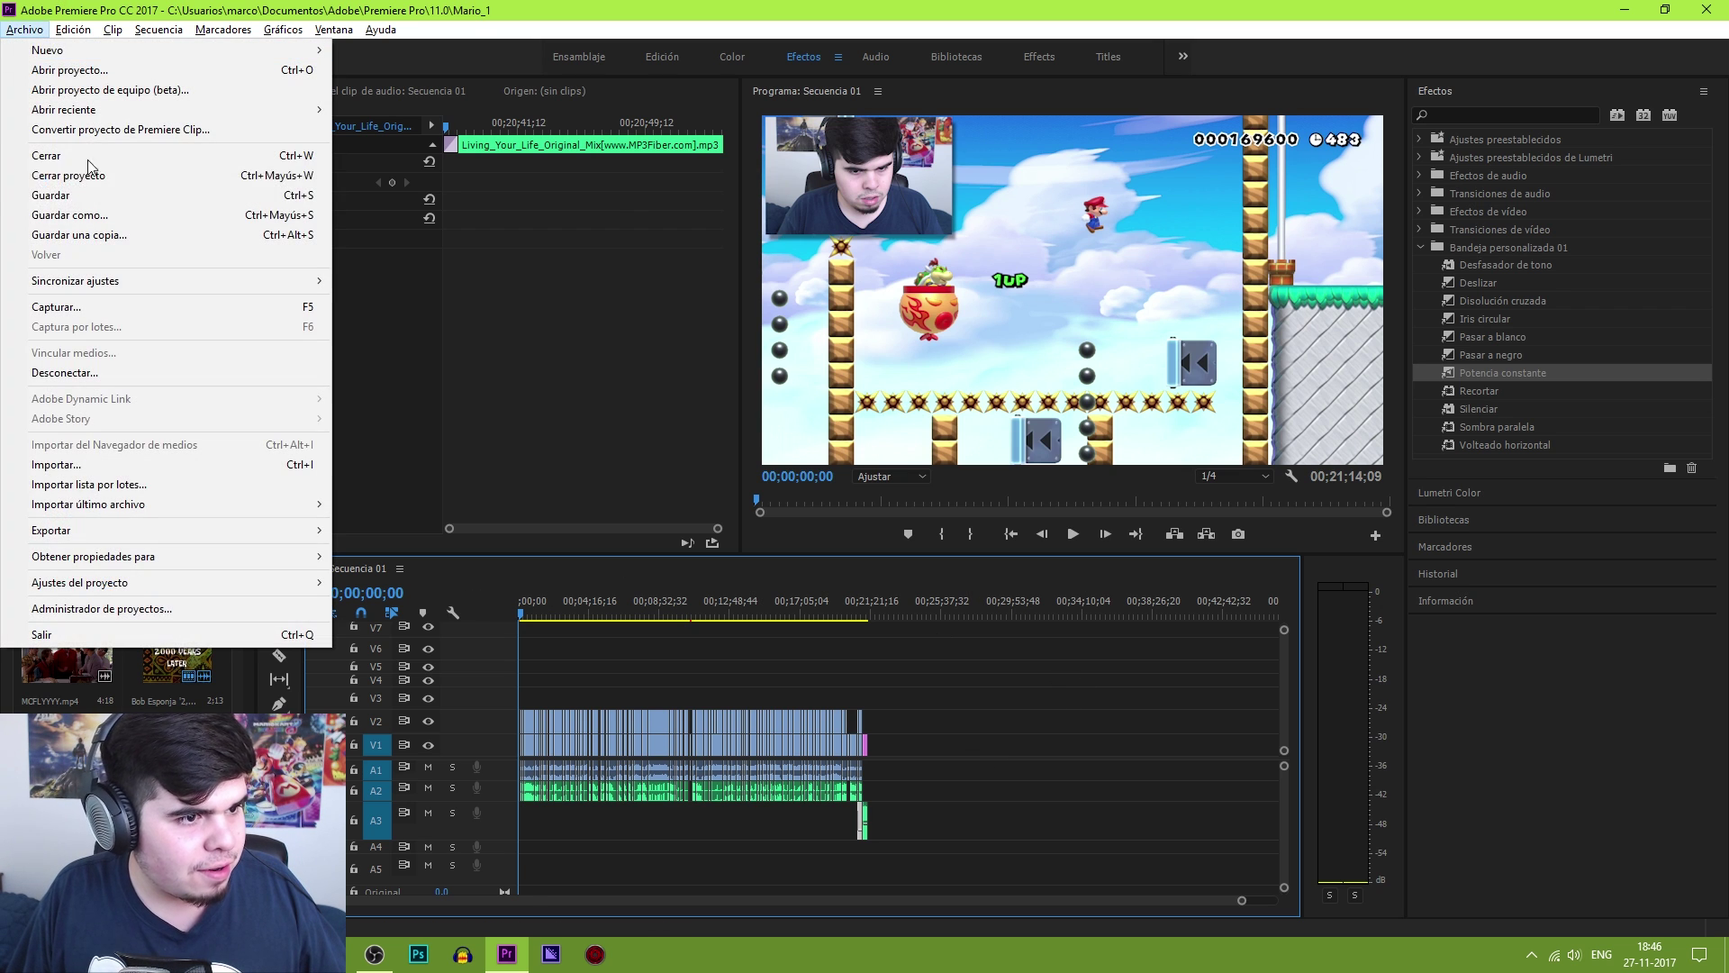
{"action": "left_click", "coordinate": [54, 209]}
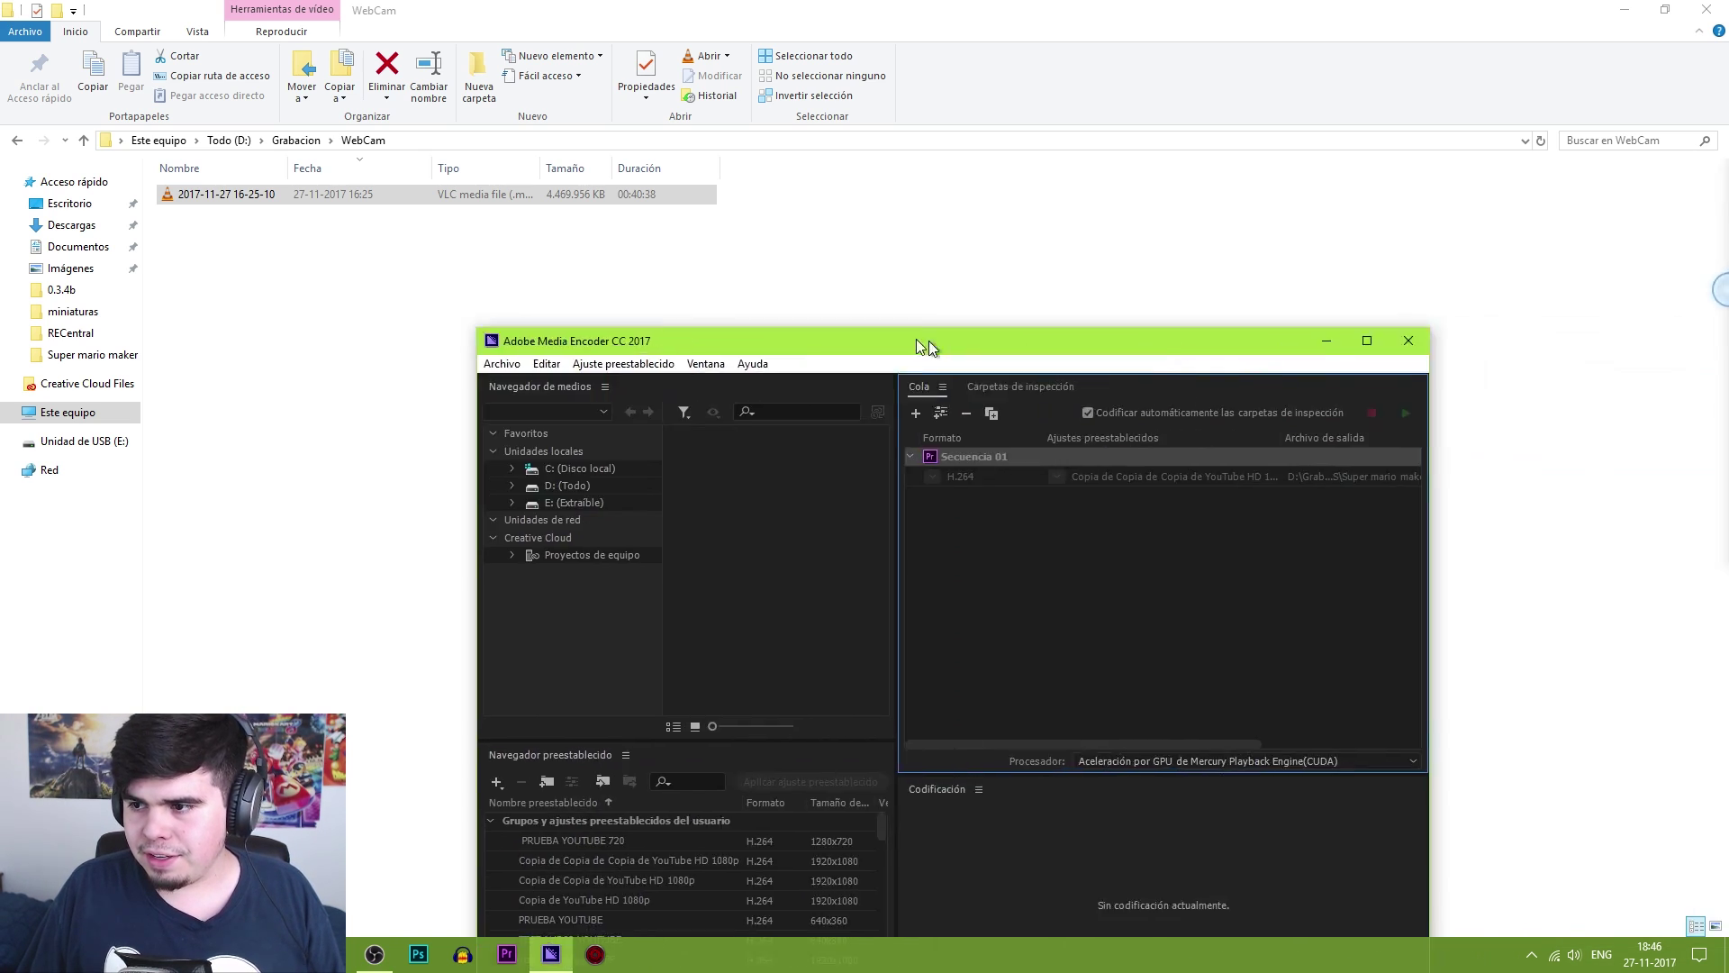
Remove the old Secuencia 01 job from the Media Encoder queue
{"action": "left_click_drag", "start_coordinate": [916, 339], "coordinate": [796, 154]}
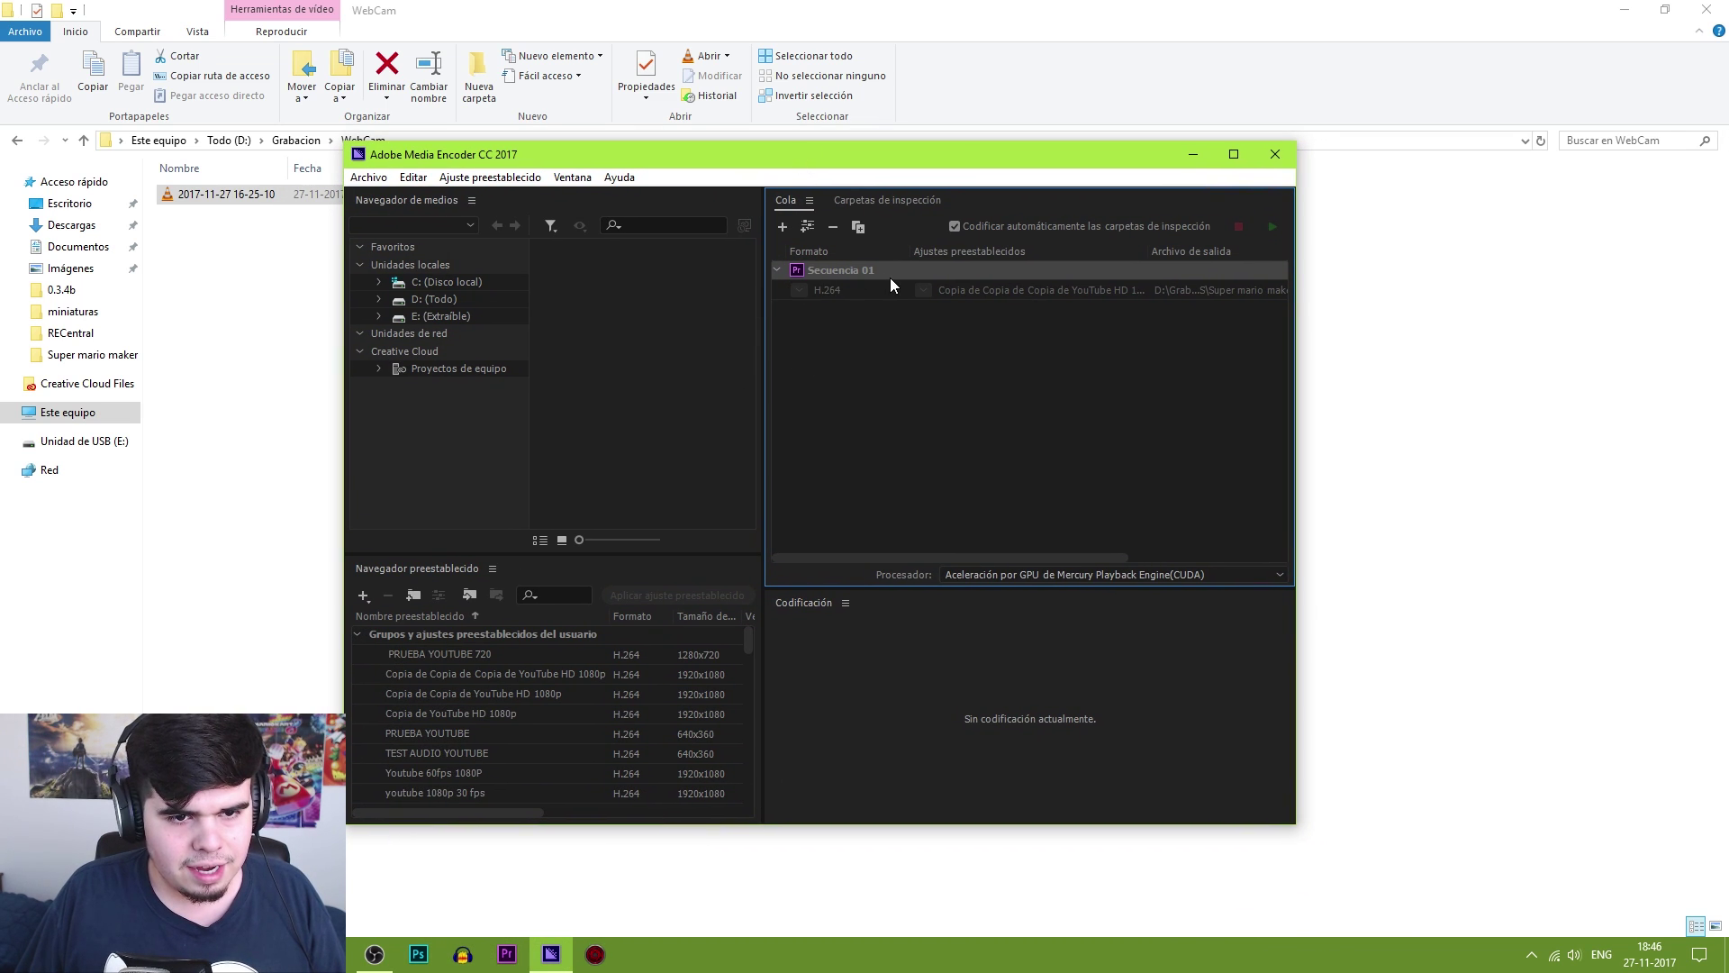
{"action": "left_click", "coordinate": [830, 232]}
{"action": "left_click", "coordinate": [887, 540]}
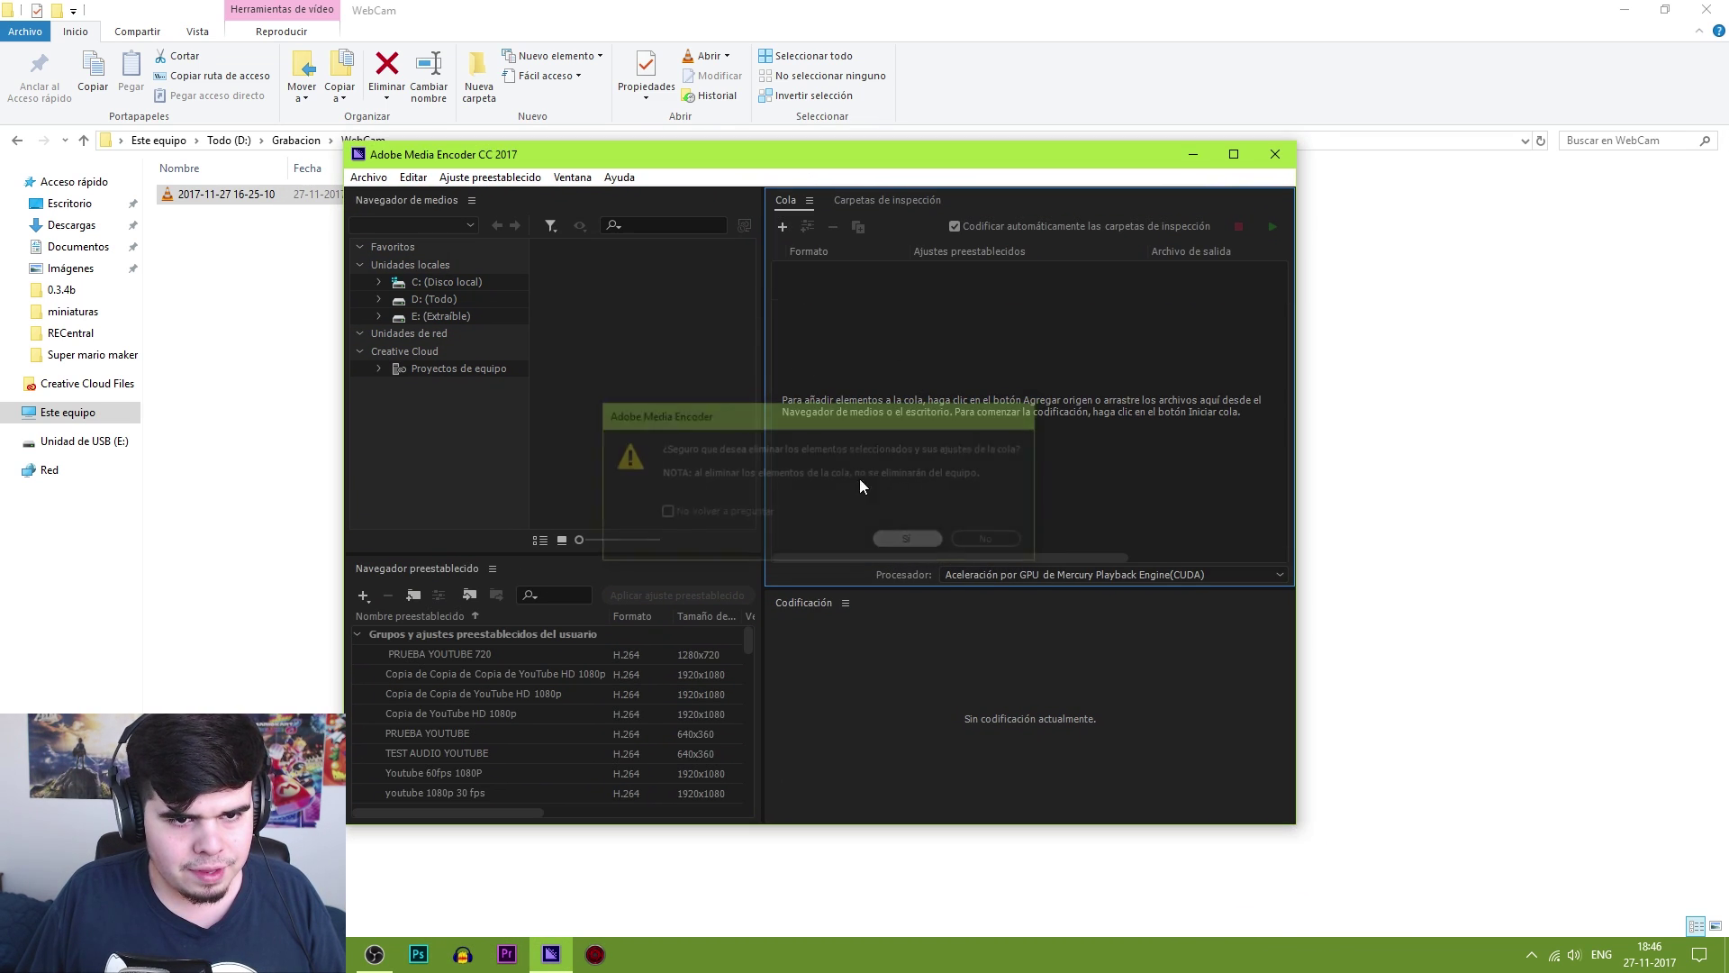
Queue Secuencia 01 from Mario_1.prproj and bring up its export settings
{"action": "left_click", "coordinate": [783, 226]}
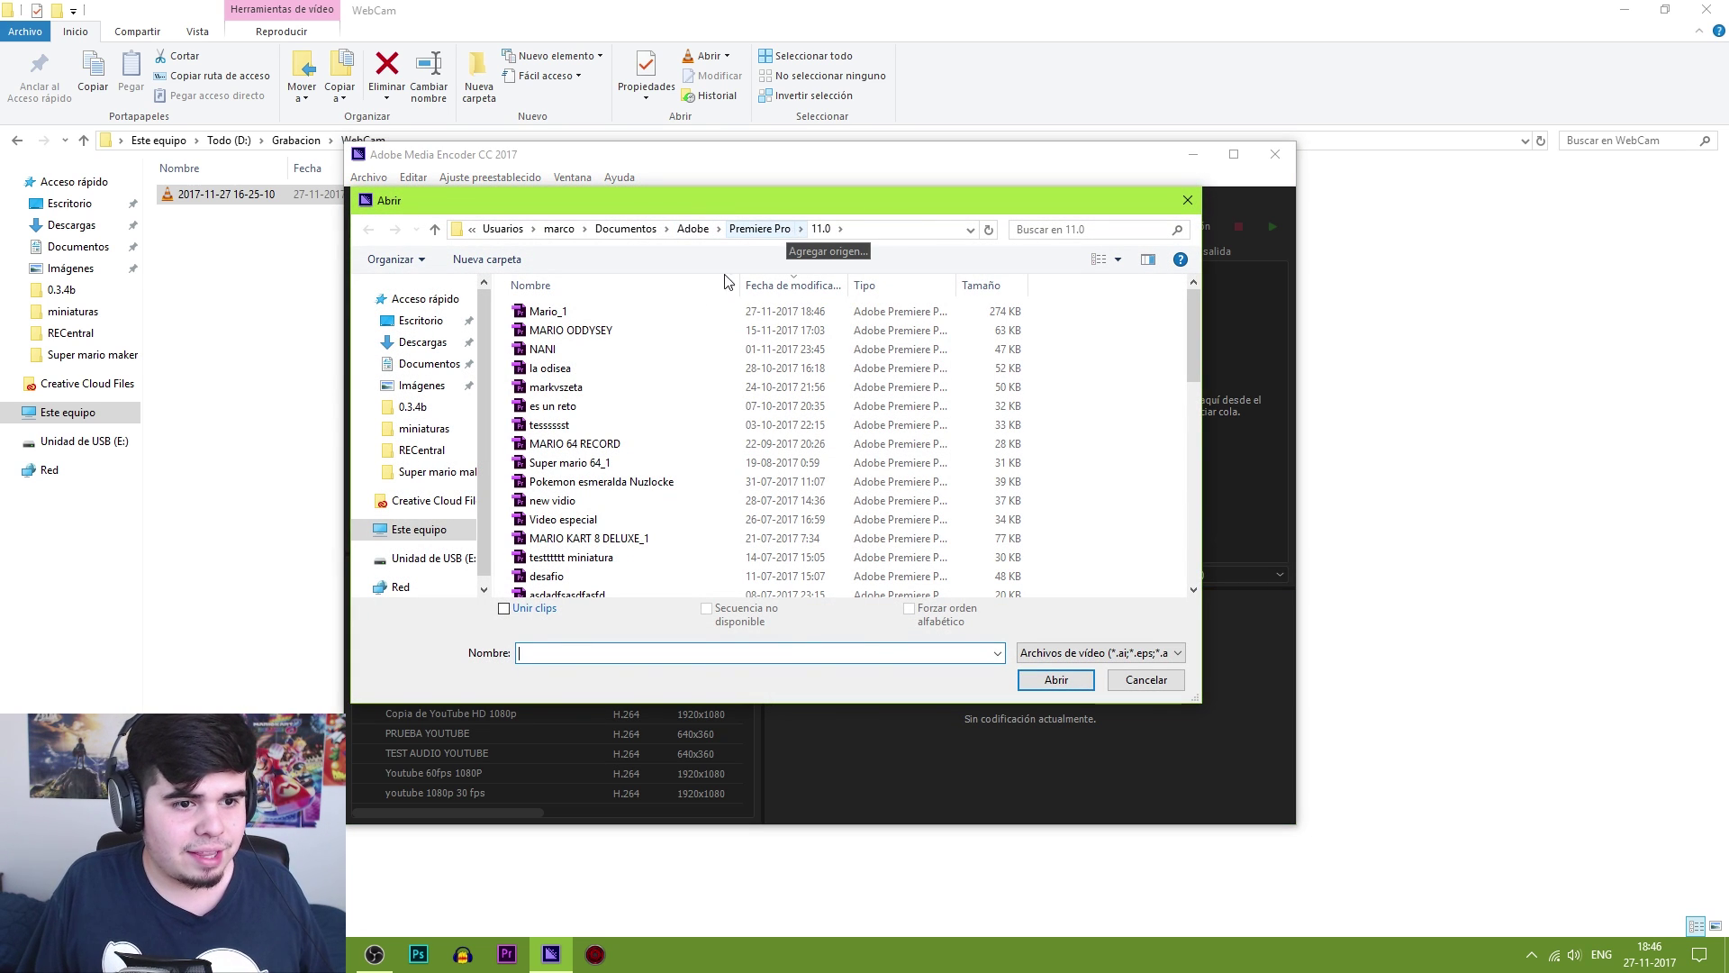
{"action": "left_click", "coordinate": [554, 311]}
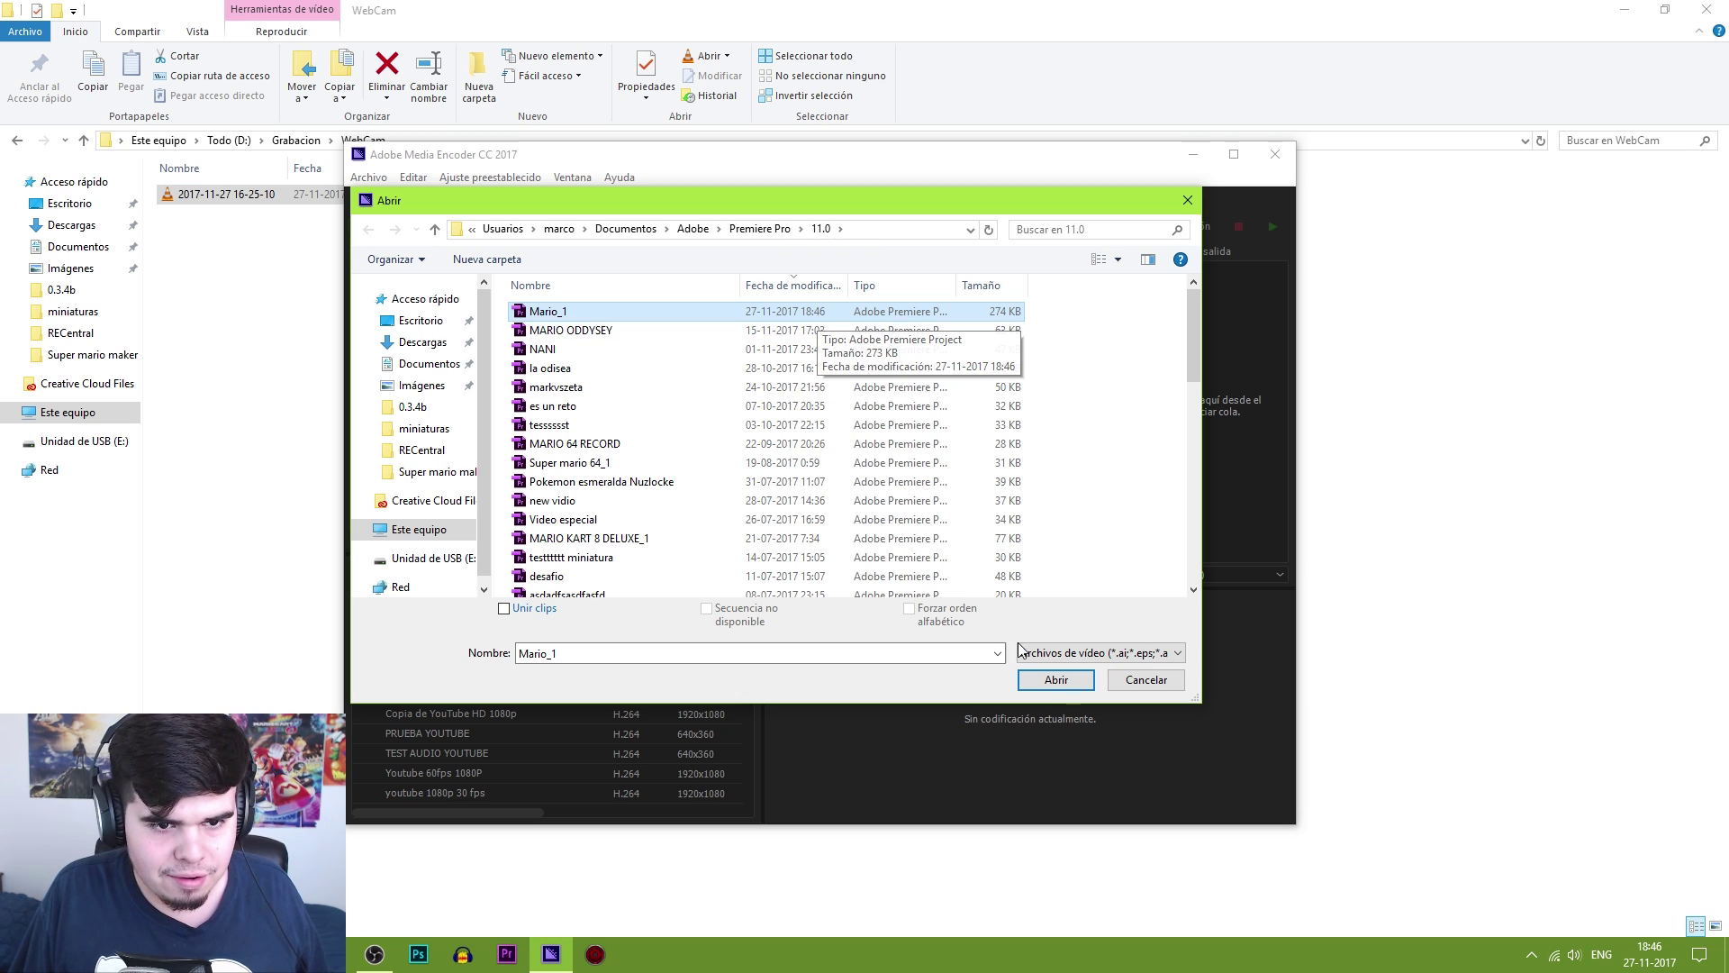
{"action": "left_click", "coordinate": [1053, 680]}
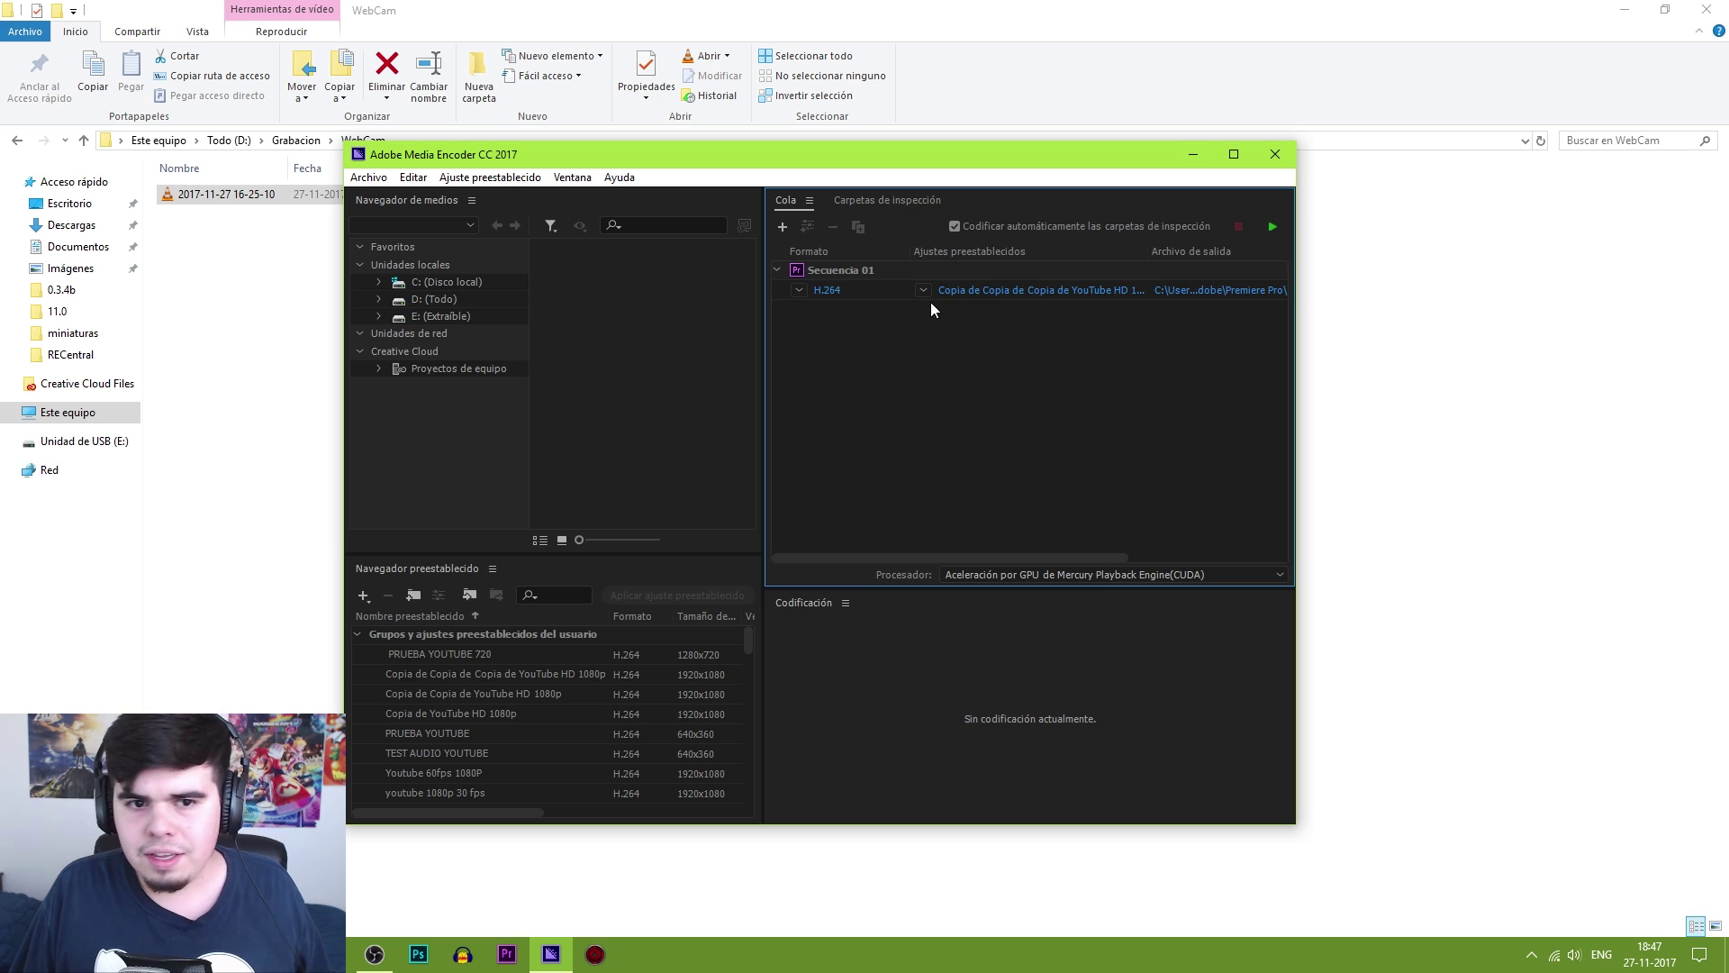
{"action": "left_click", "coordinate": [968, 289]}
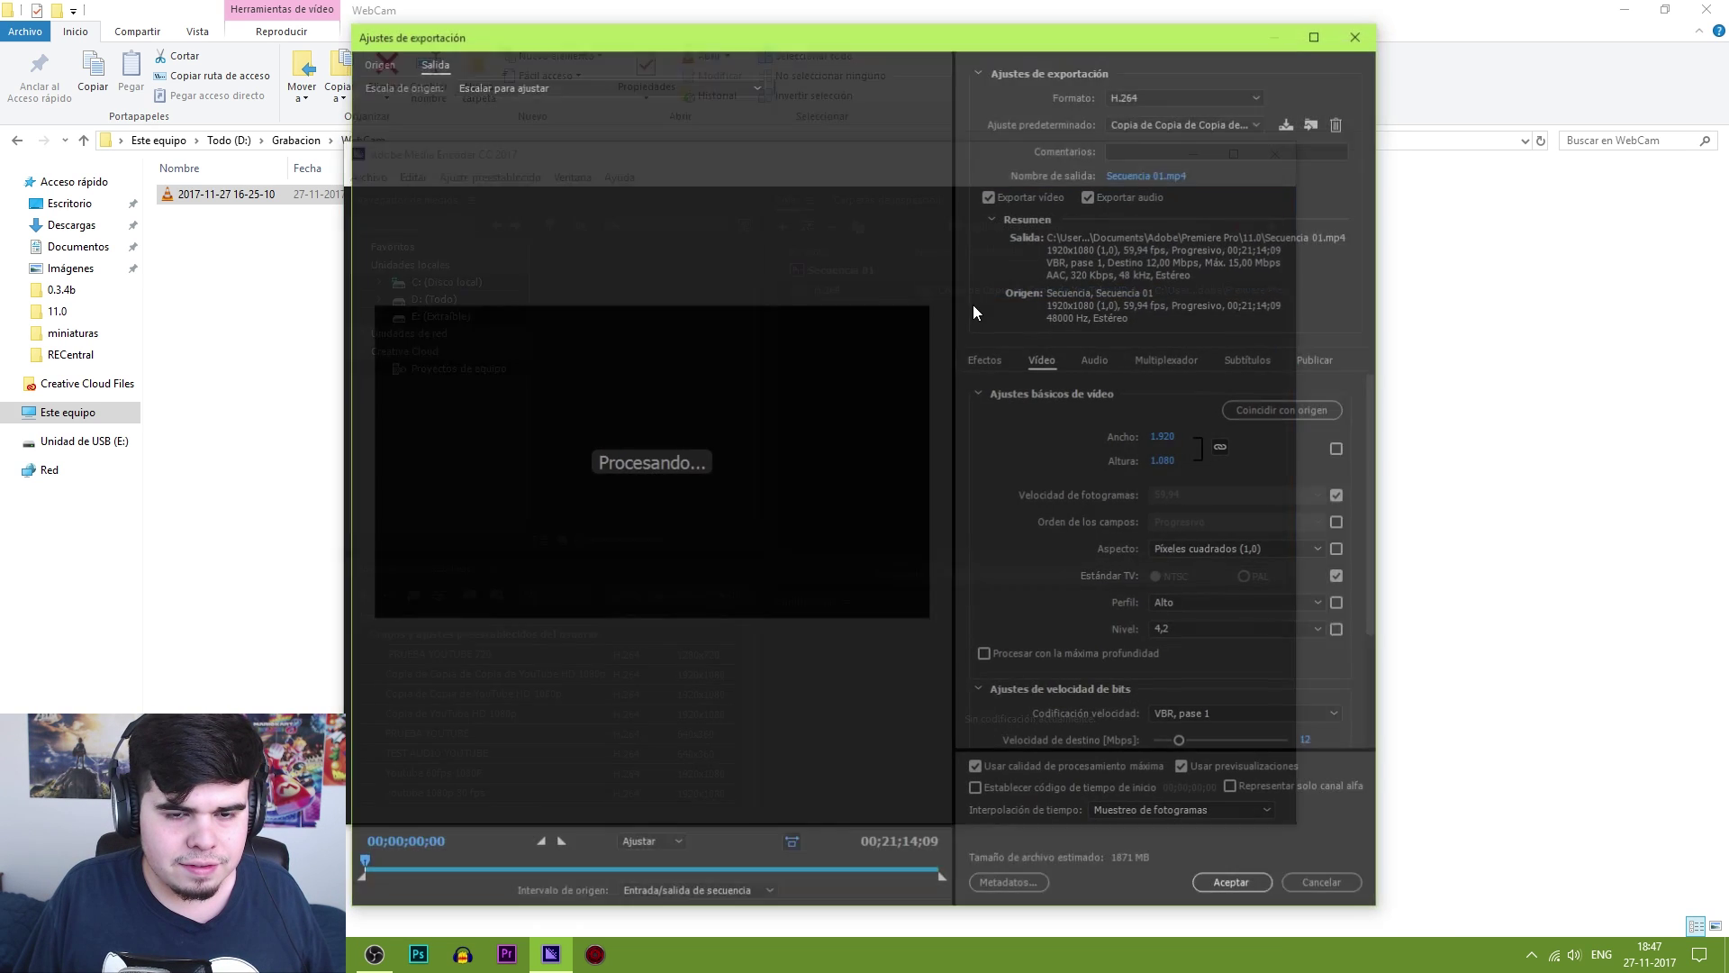
Apply the TEST AUDIO YOUTUBE preset and check its audio settings
{"action": "left_click", "coordinate": [1171, 122]}
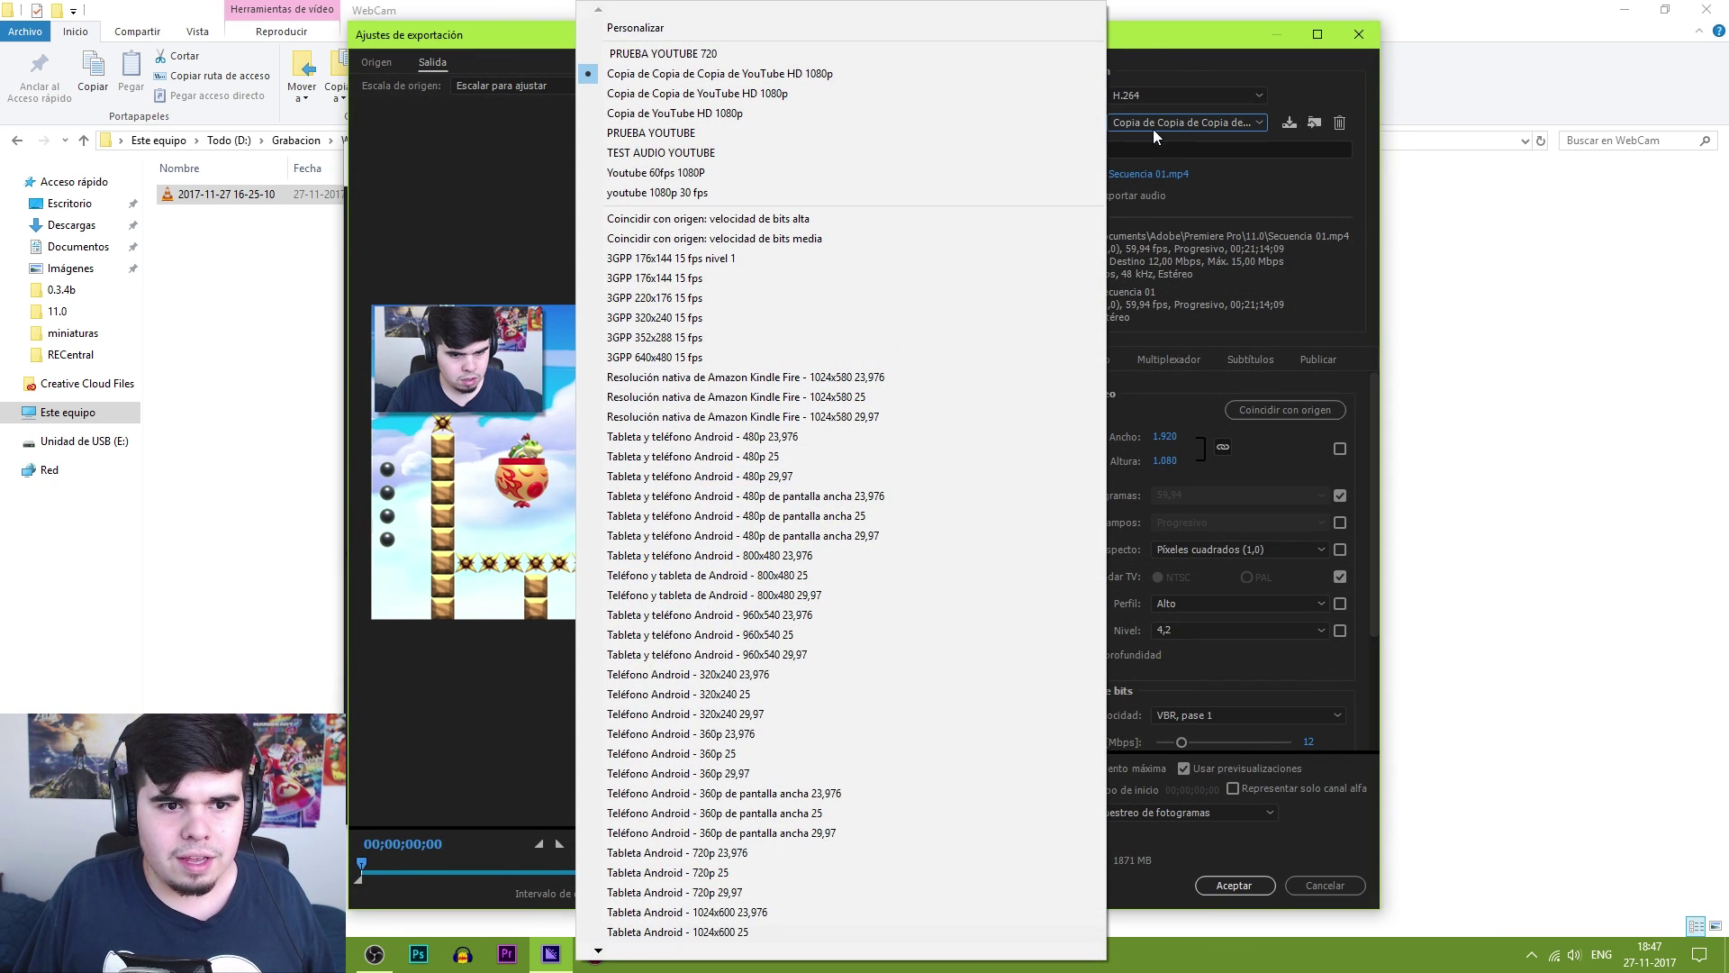
{"action": "left_click", "coordinate": [818, 155]}
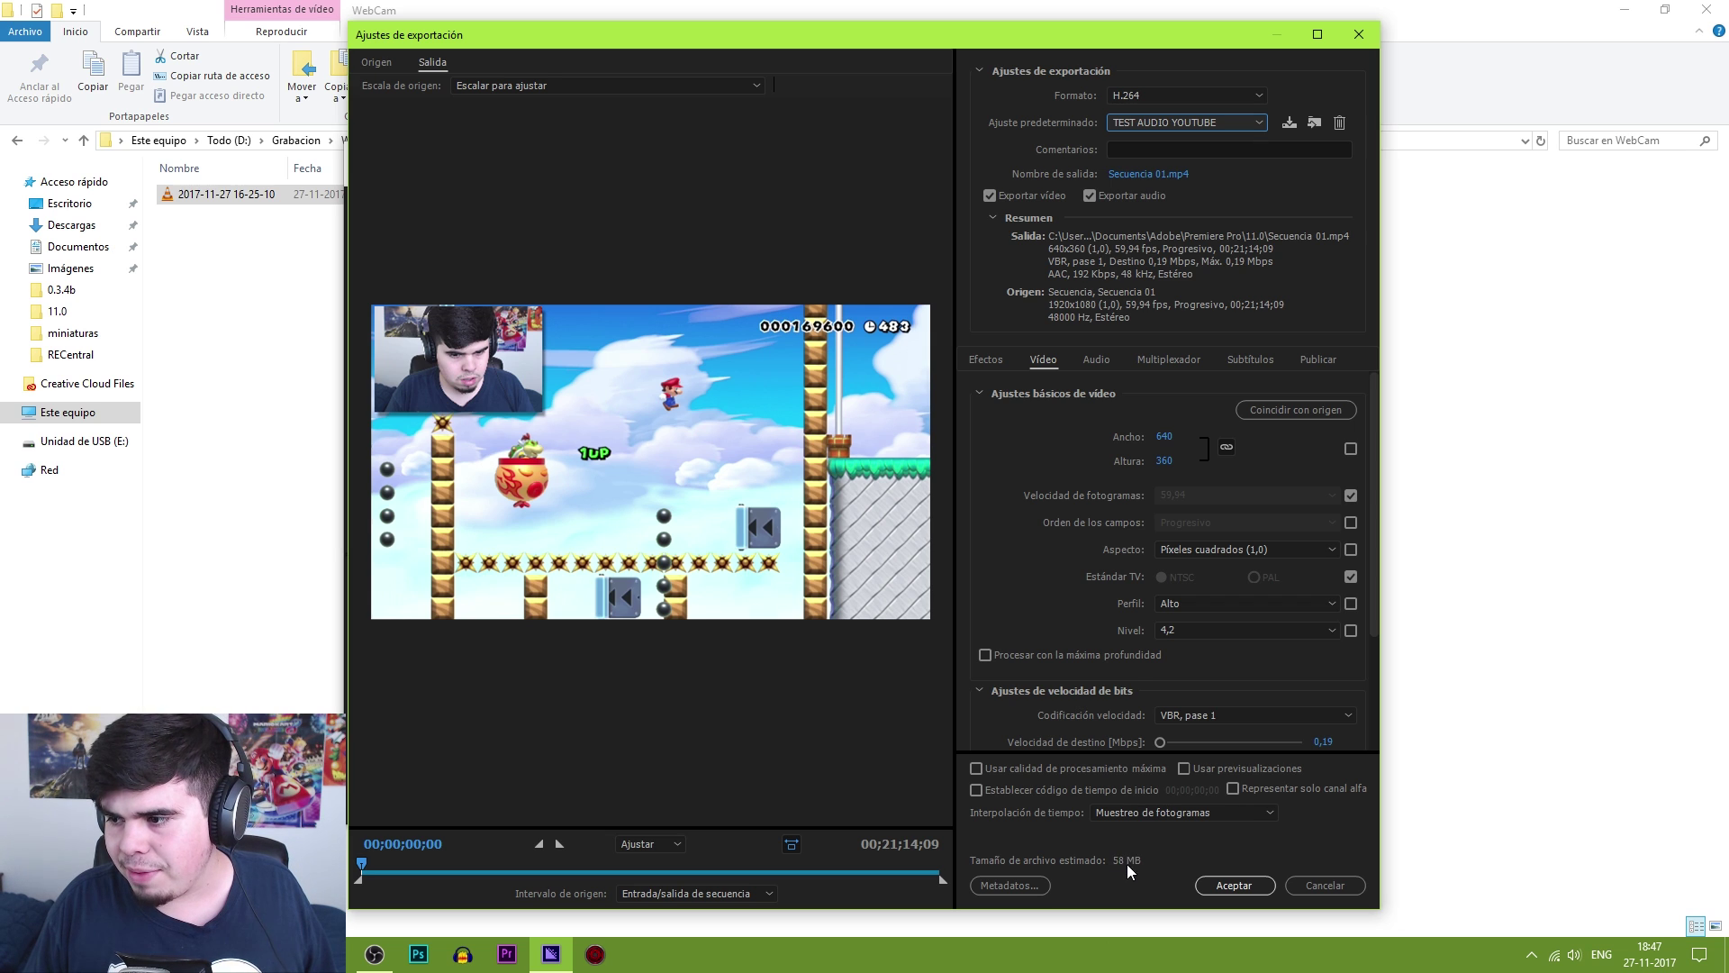
{"action": "scroll", "coordinate": [1004, 528], "scroll_direction": "down", "scroll_amount": 3}
{"action": "left_click", "coordinate": [1097, 359]}
Overwrite Secuencia 01.mp4 on the Desktop as output and accept the export settings
{"action": "left_click", "coordinate": [1162, 176]}
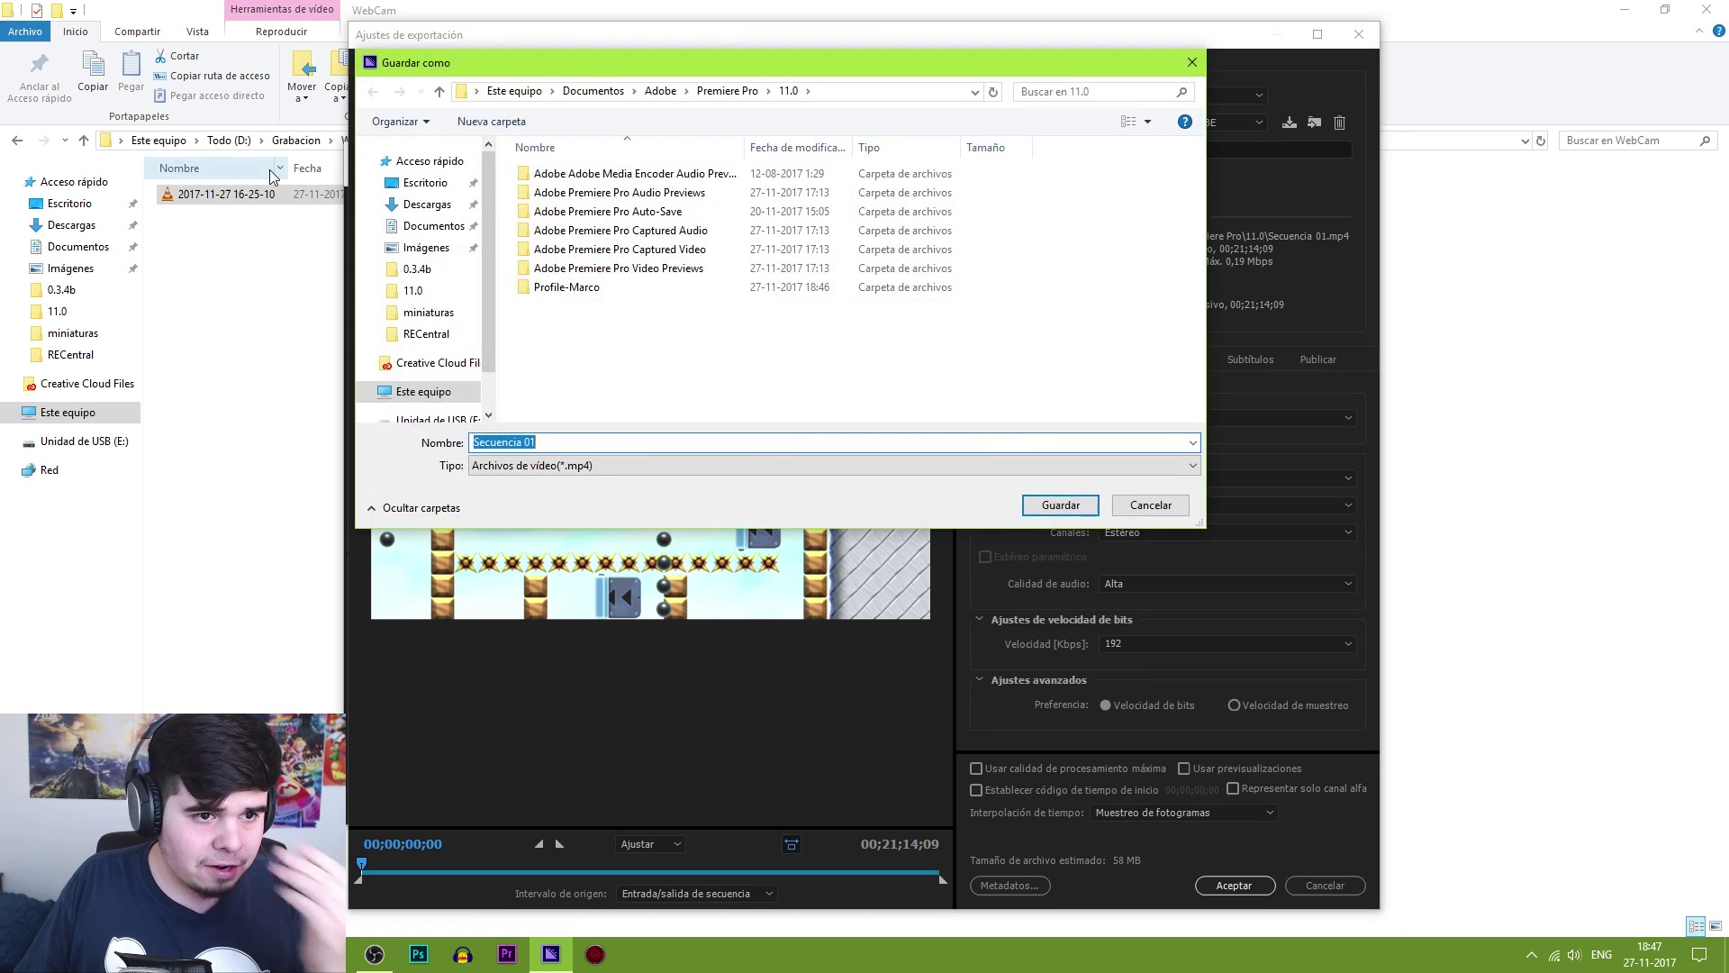
{"action": "left_click", "coordinate": [423, 183]}
{"action": "scroll", "coordinate": [590, 309], "scroll_direction": "down", "scroll_amount": 2}
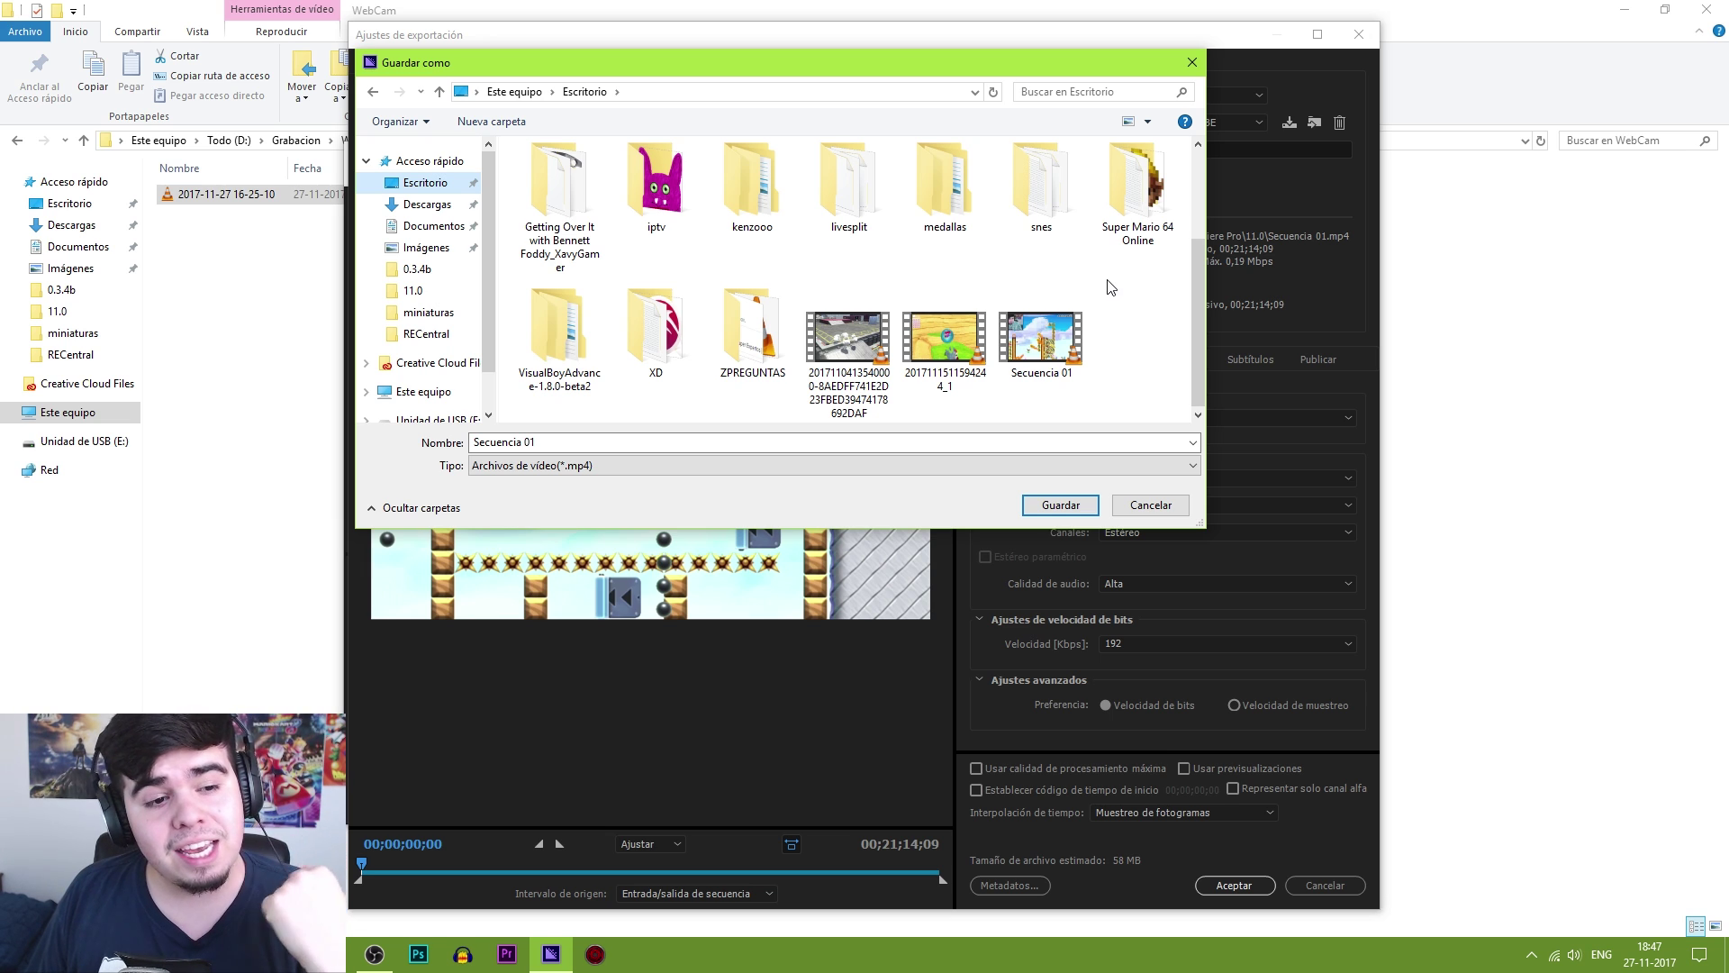
{"action": "double_click", "coordinate": [1065, 352]}
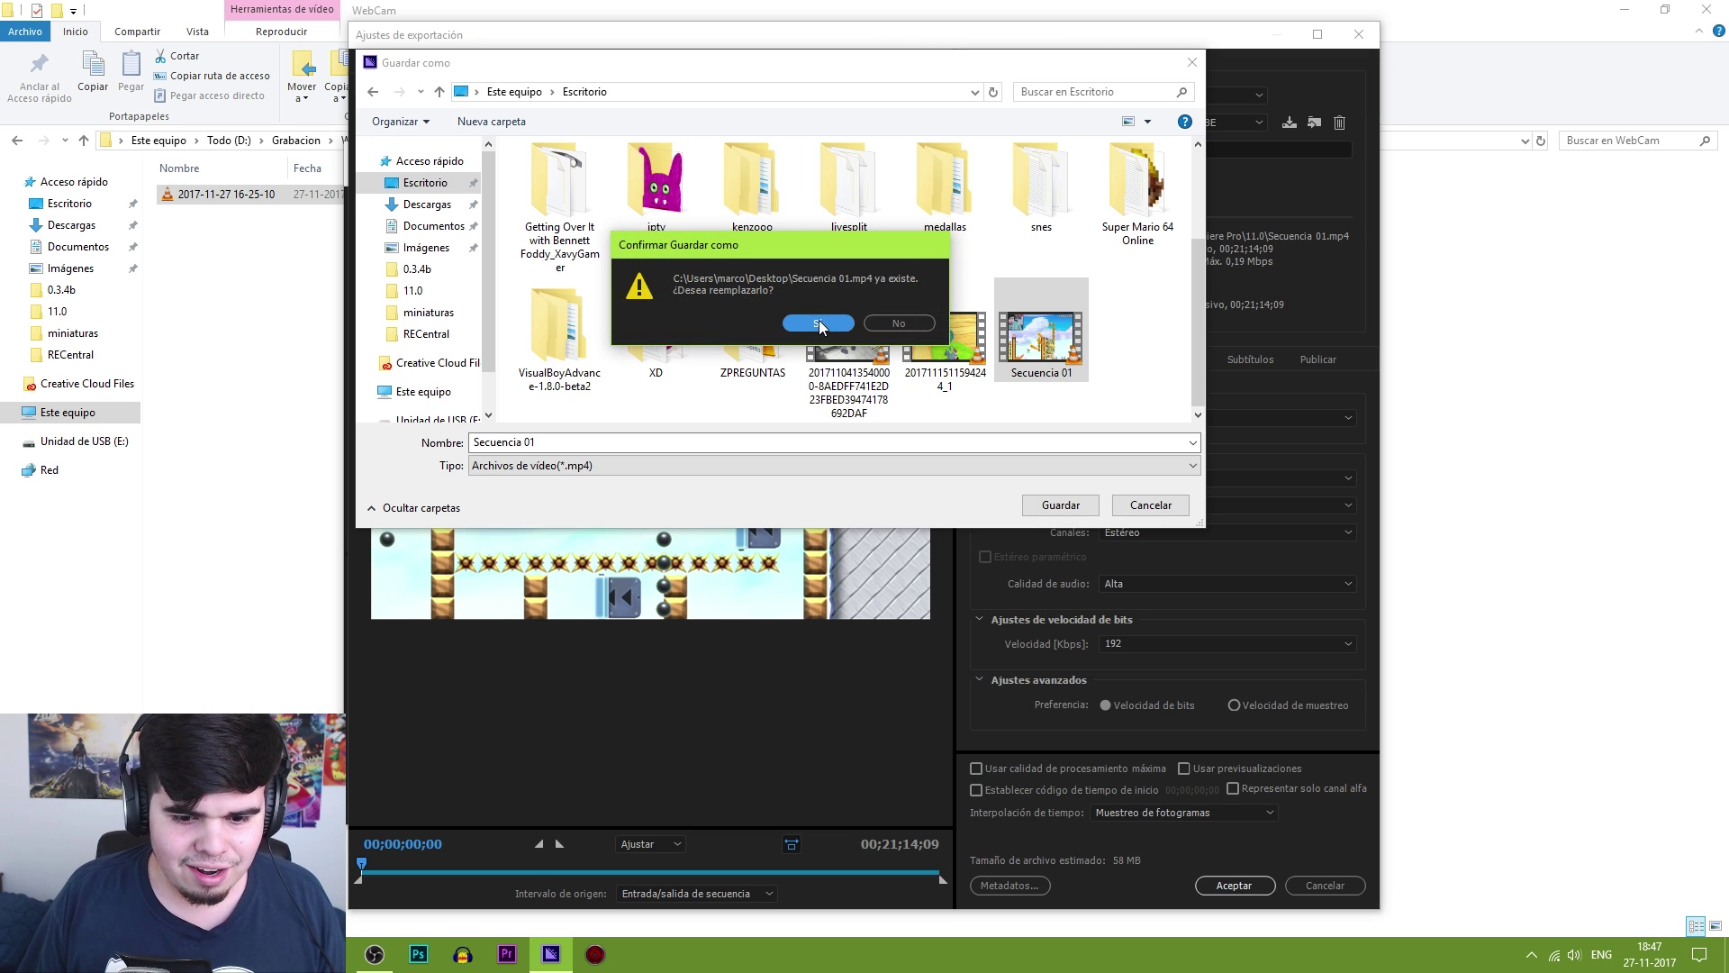
{"action": "left_click", "coordinate": [820, 324]}
{"action": "left_click", "coordinate": [1230, 886]}
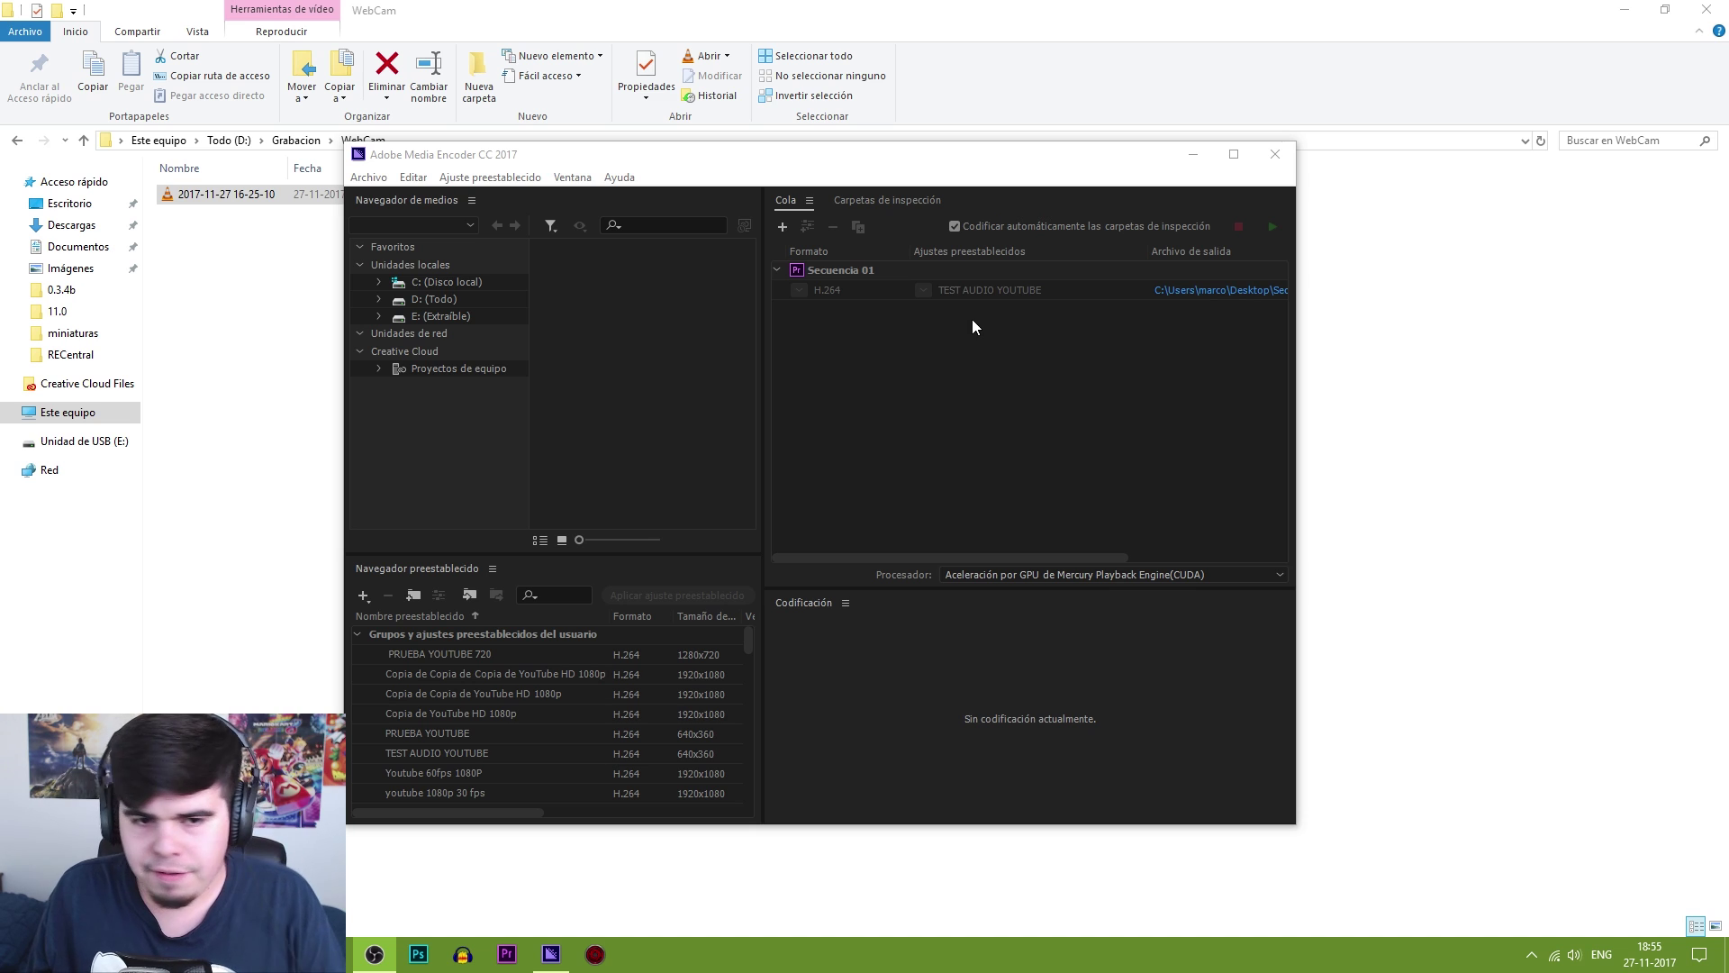
{"action": "left_click", "coordinate": [1624, 9]}
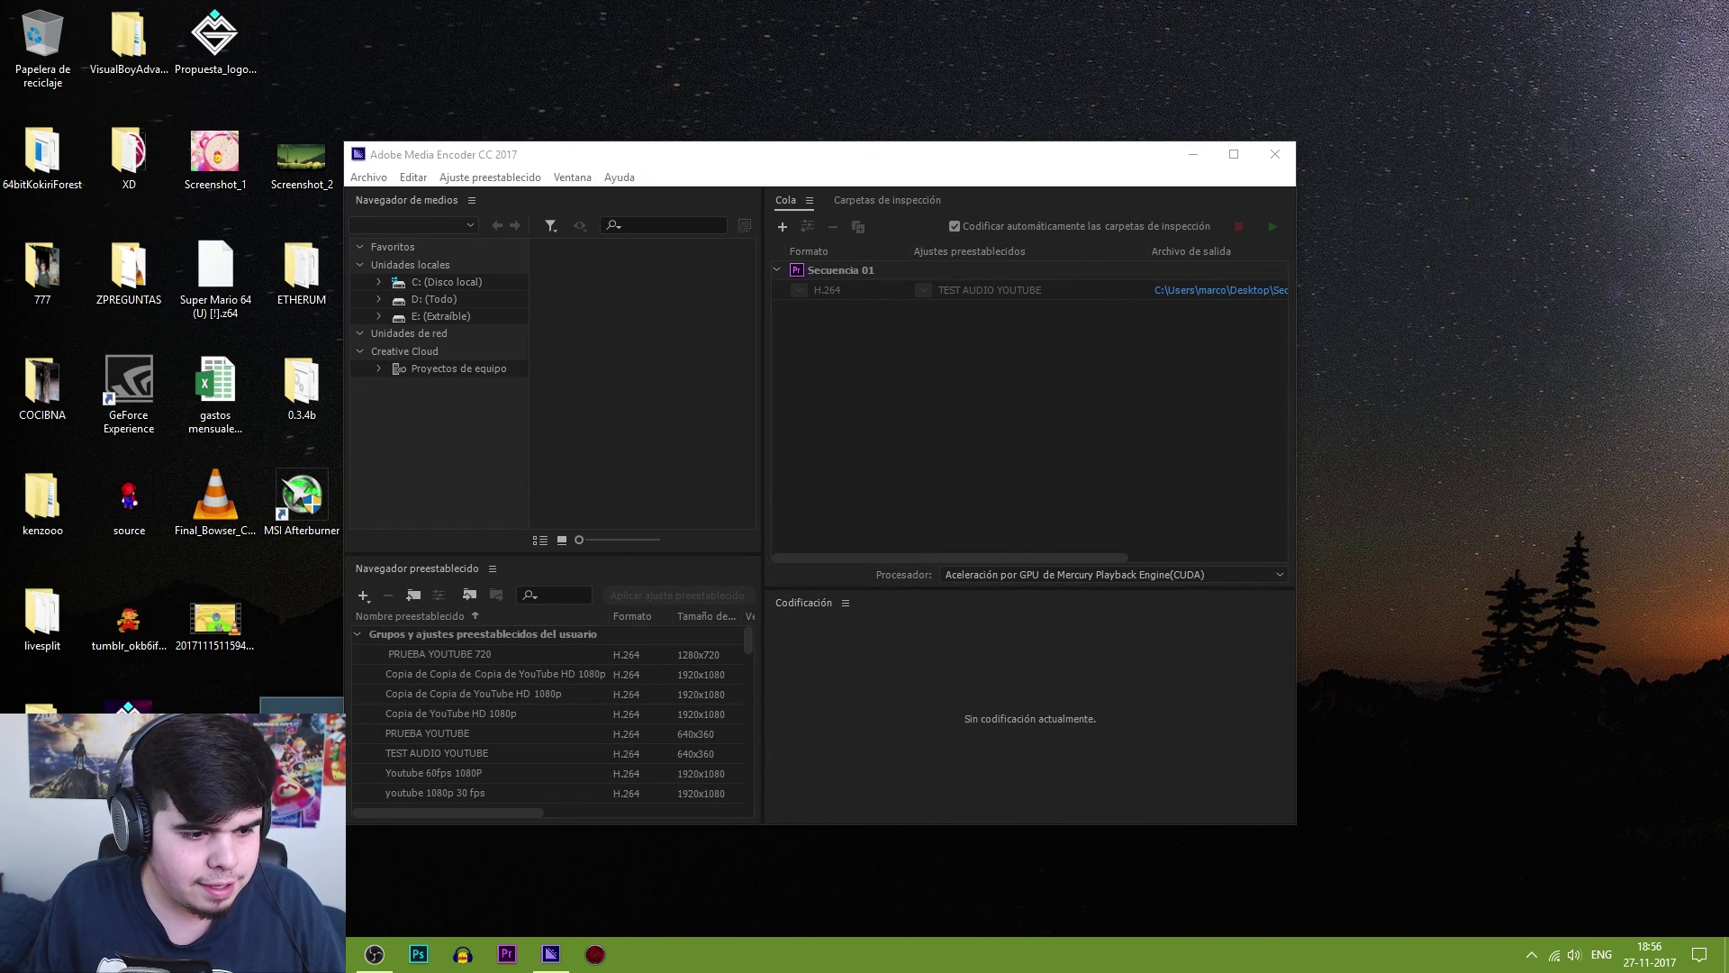
{"action": "right_click", "coordinate": [301, 750]}
{"action": "left_click", "coordinate": [360, 282]}
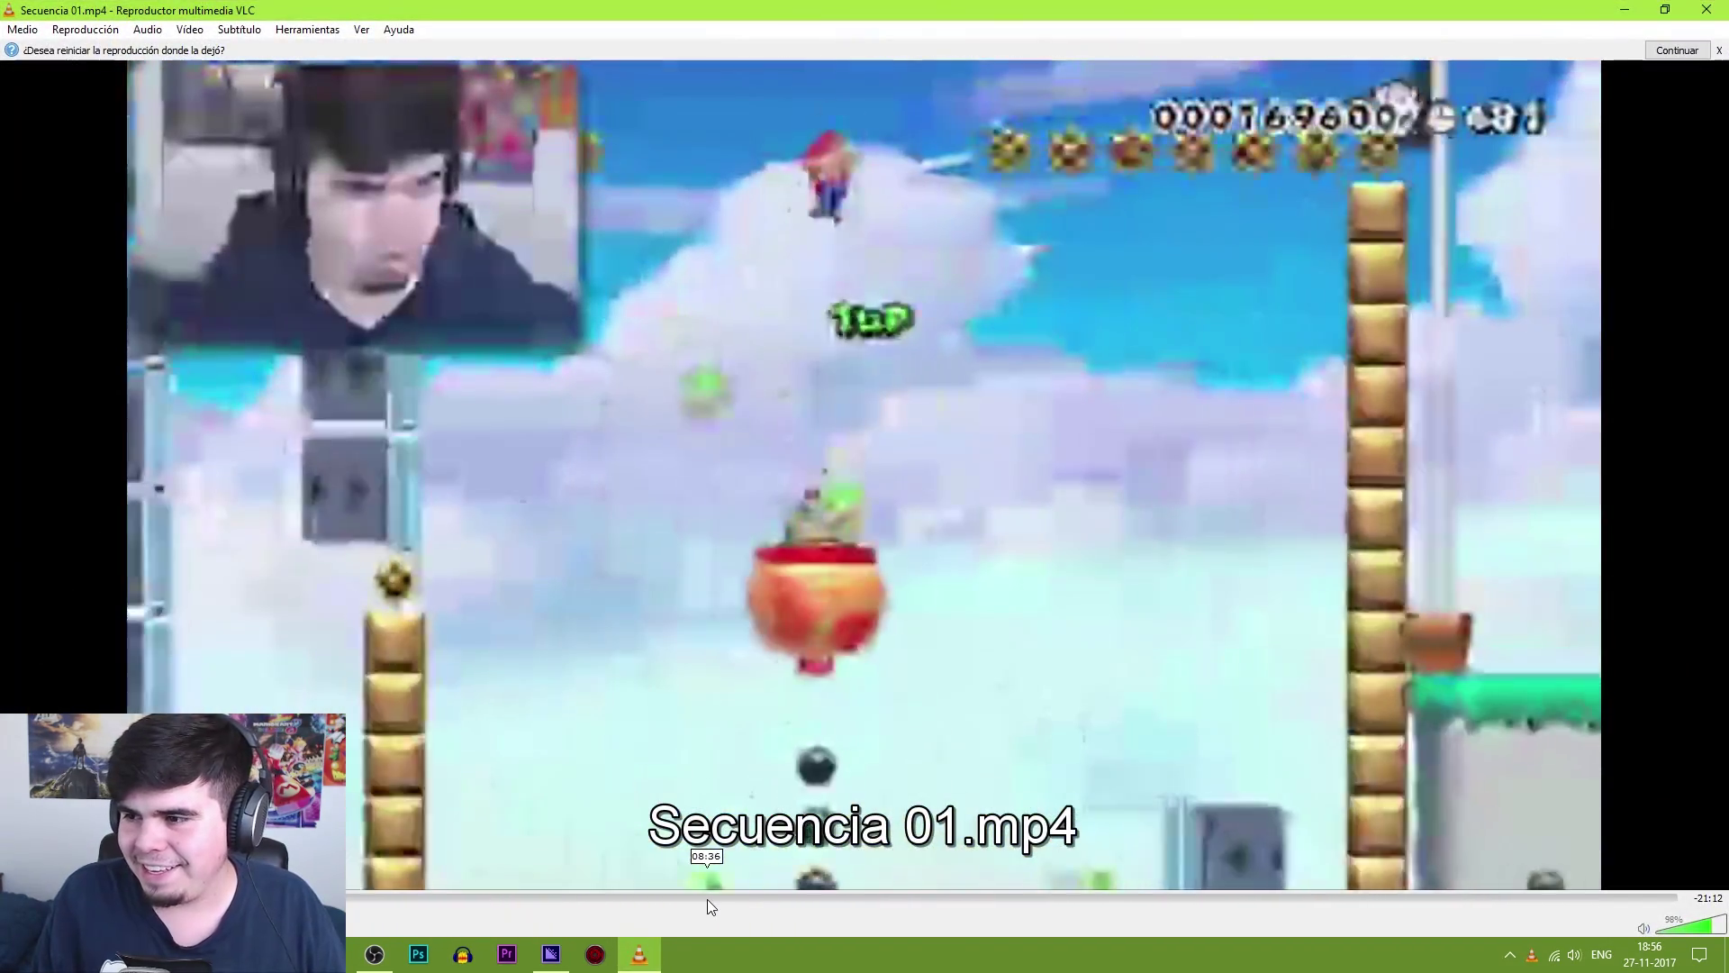
{"action": "left_click", "coordinate": [706, 899]}
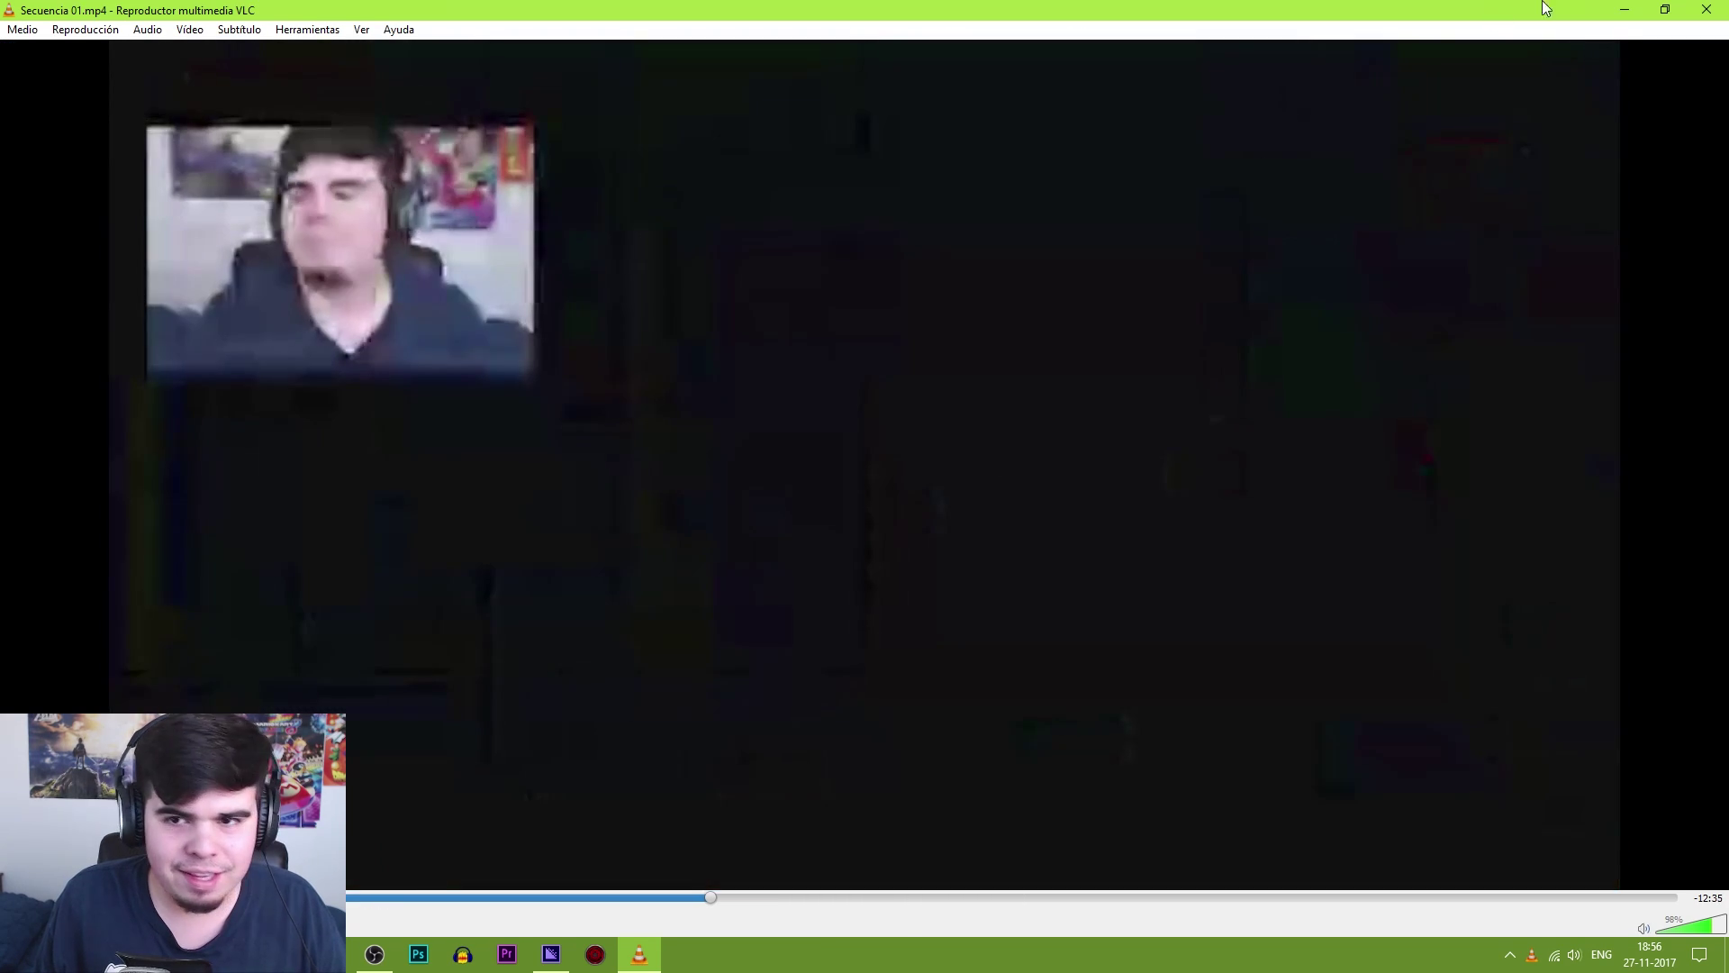
{"action": "left_click", "coordinate": [1706, 9]}
{"action": "right_click", "coordinate": [303, 726]}
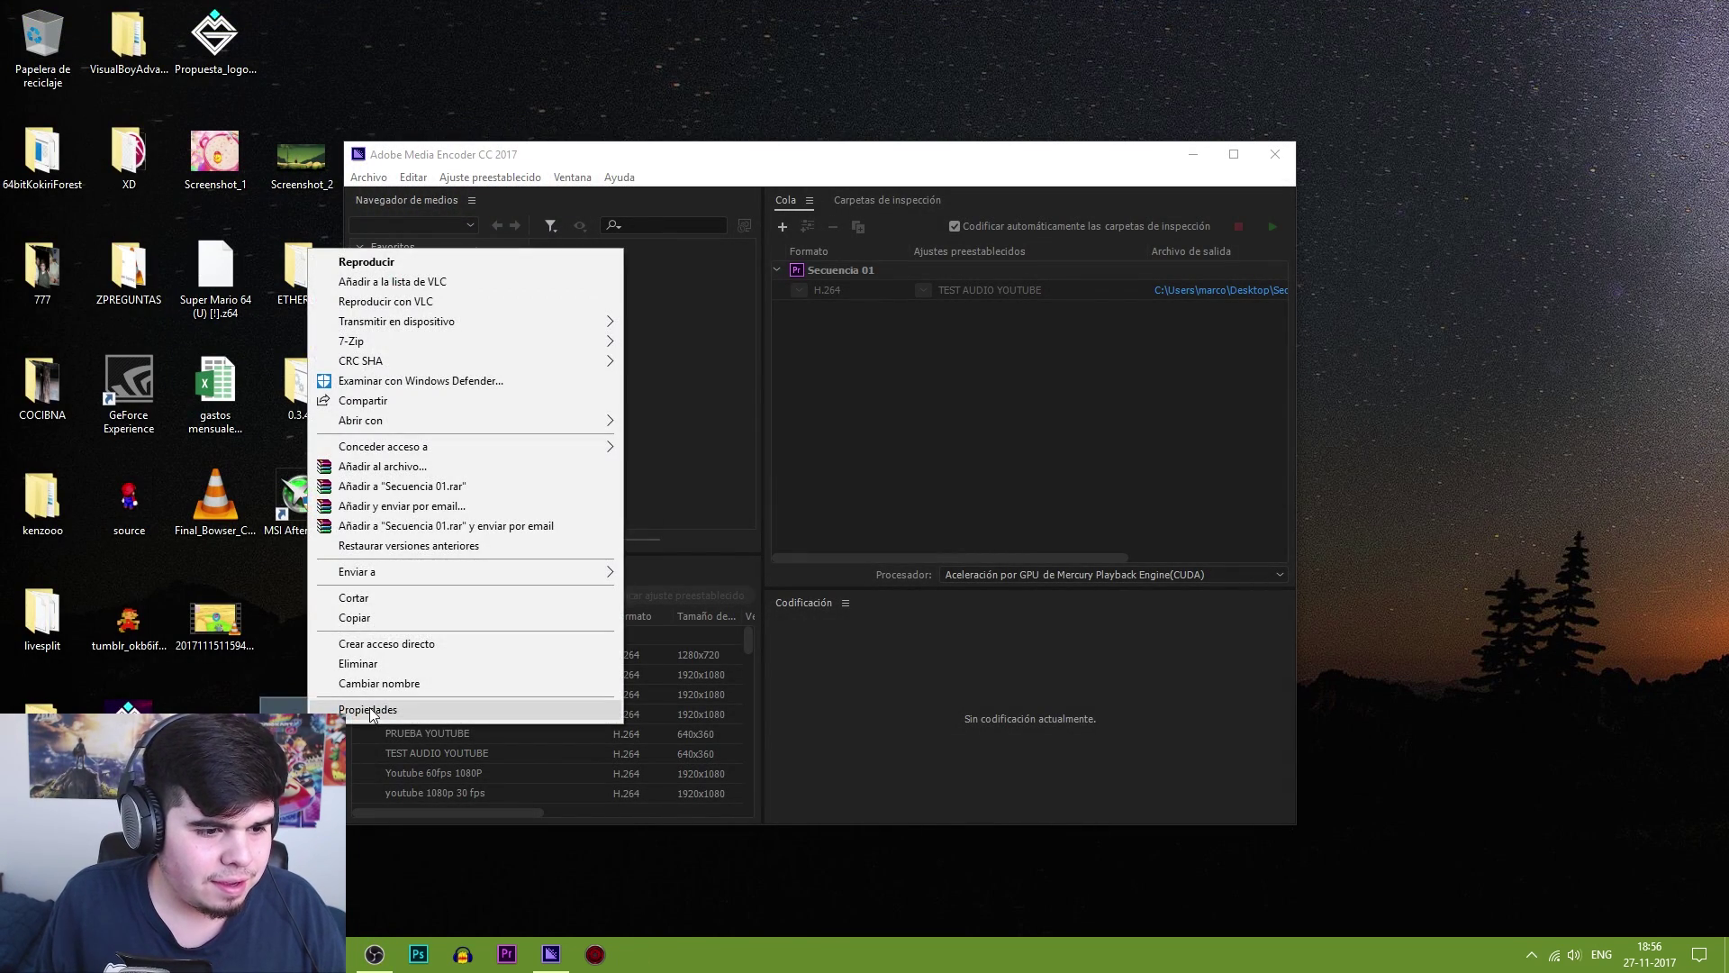
{"action": "left_click", "coordinate": [364, 706]}
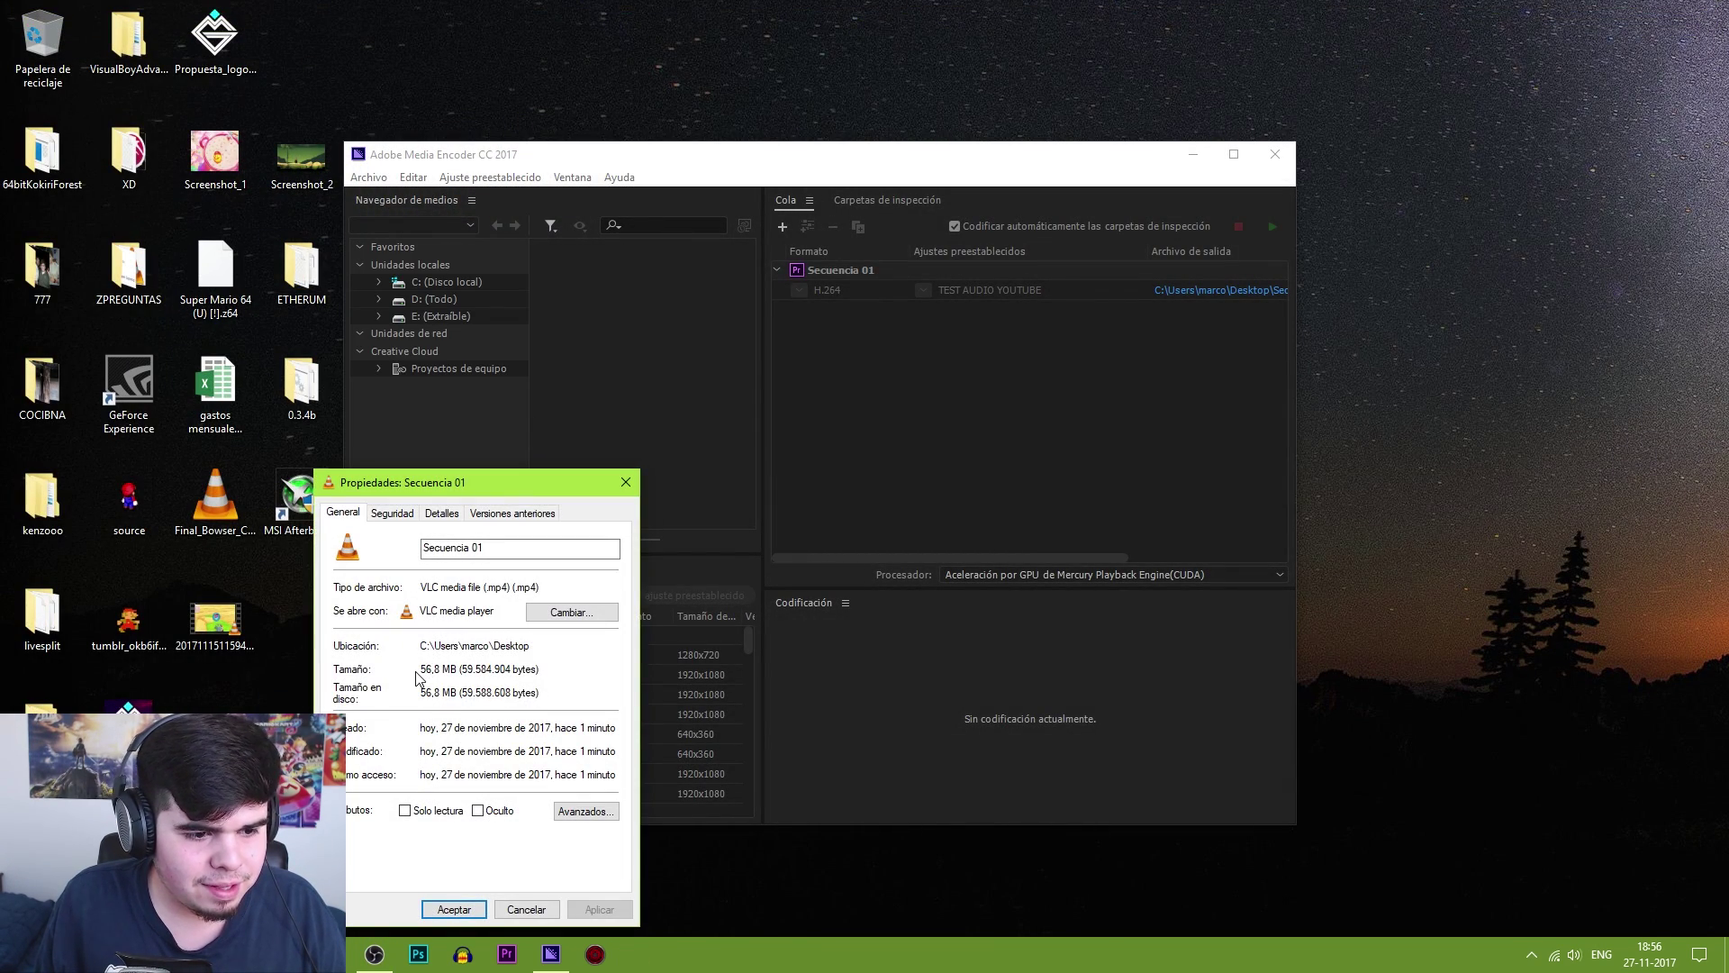
{"action": "key", "text": "Escape"}
{"action": "key", "text": "alt+Tab"}
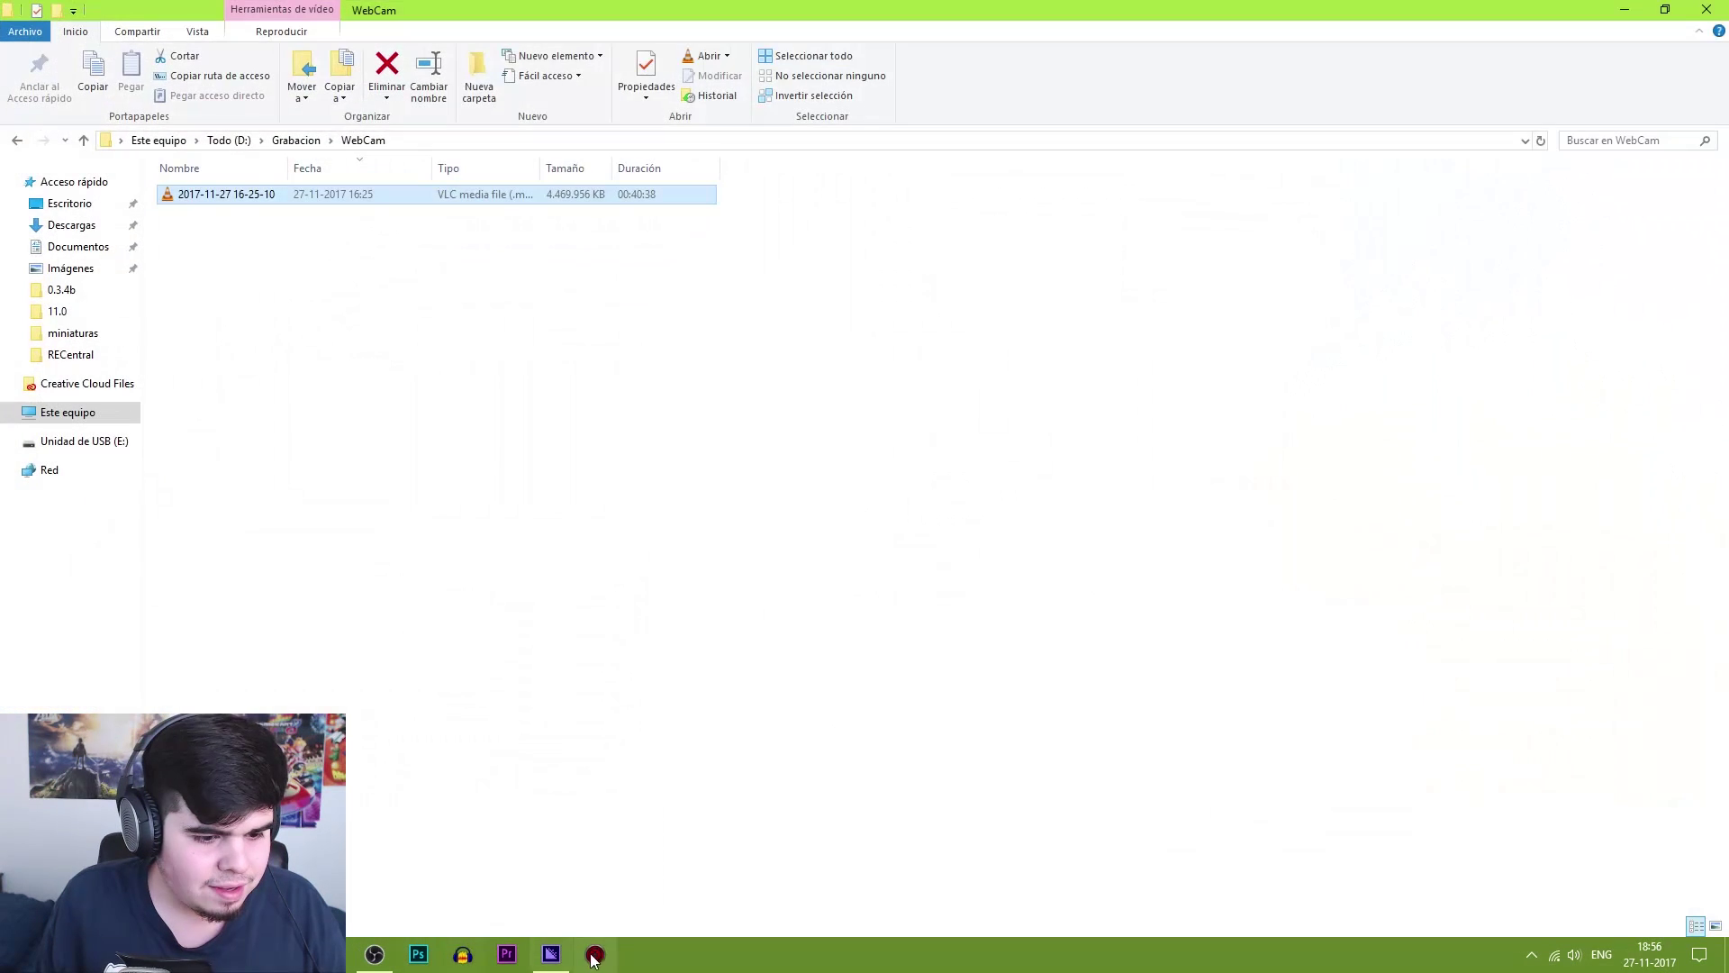
Replace the old queue job with the sequence from the Mario_1 project
{"action": "left_click", "coordinate": [551, 954]}
{"action": "left_click", "coordinate": [854, 269]}
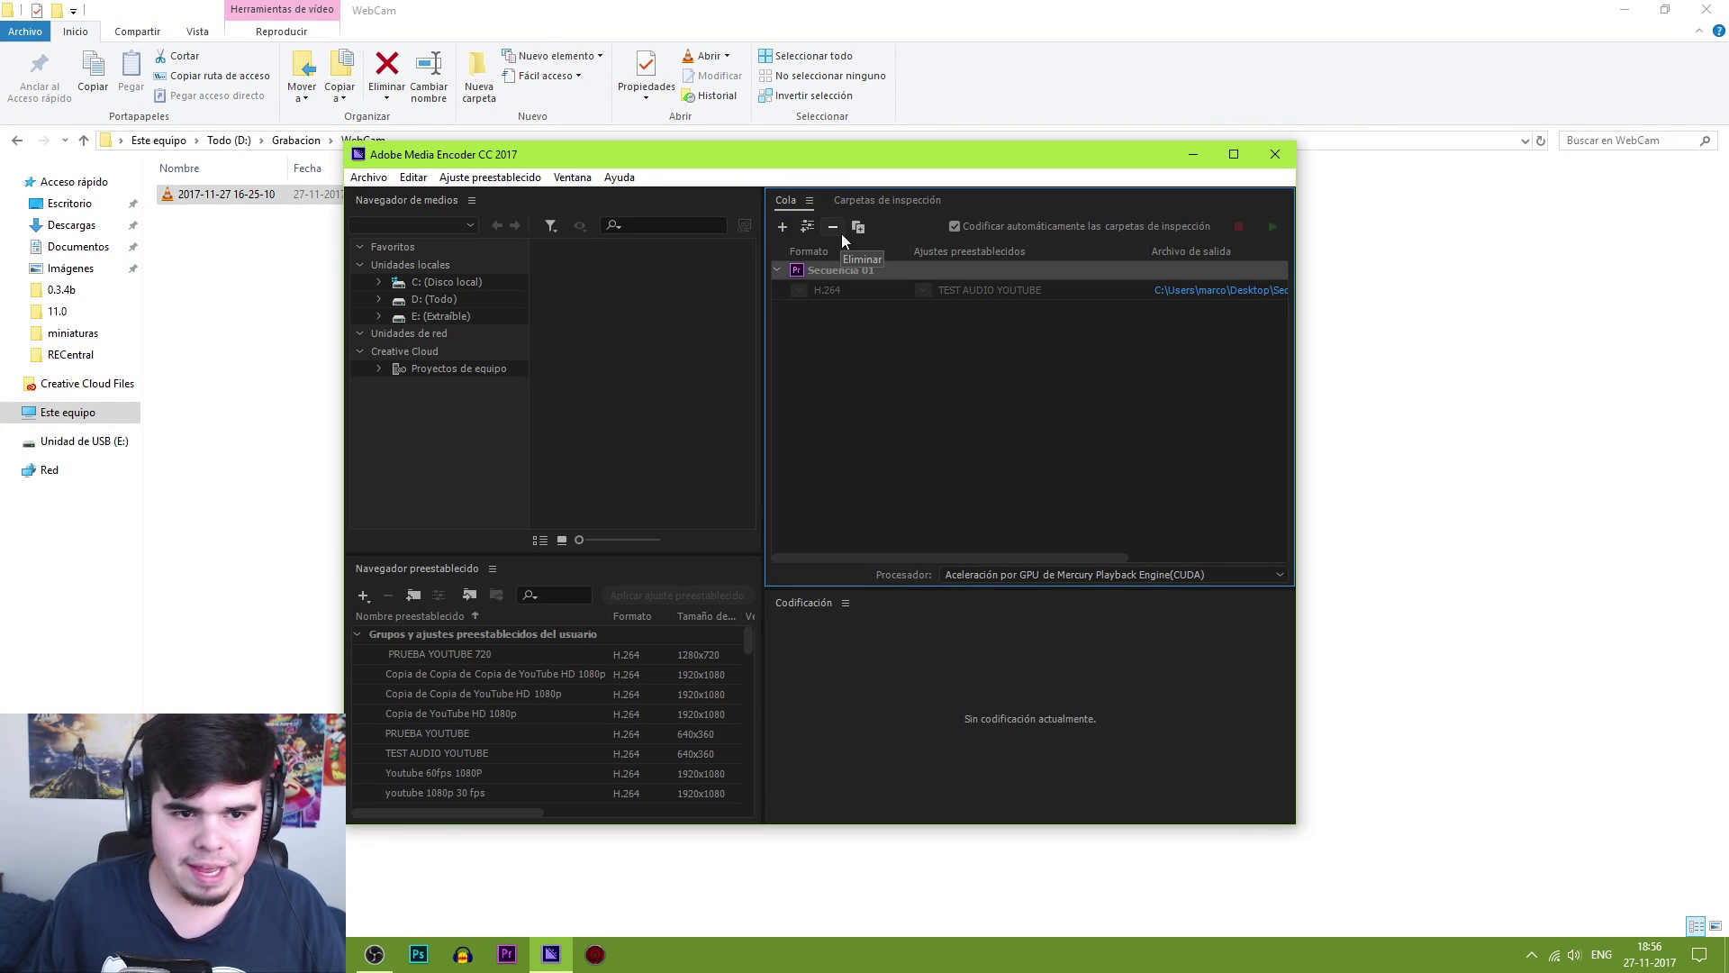
{"action": "left_click", "coordinate": [835, 228]}
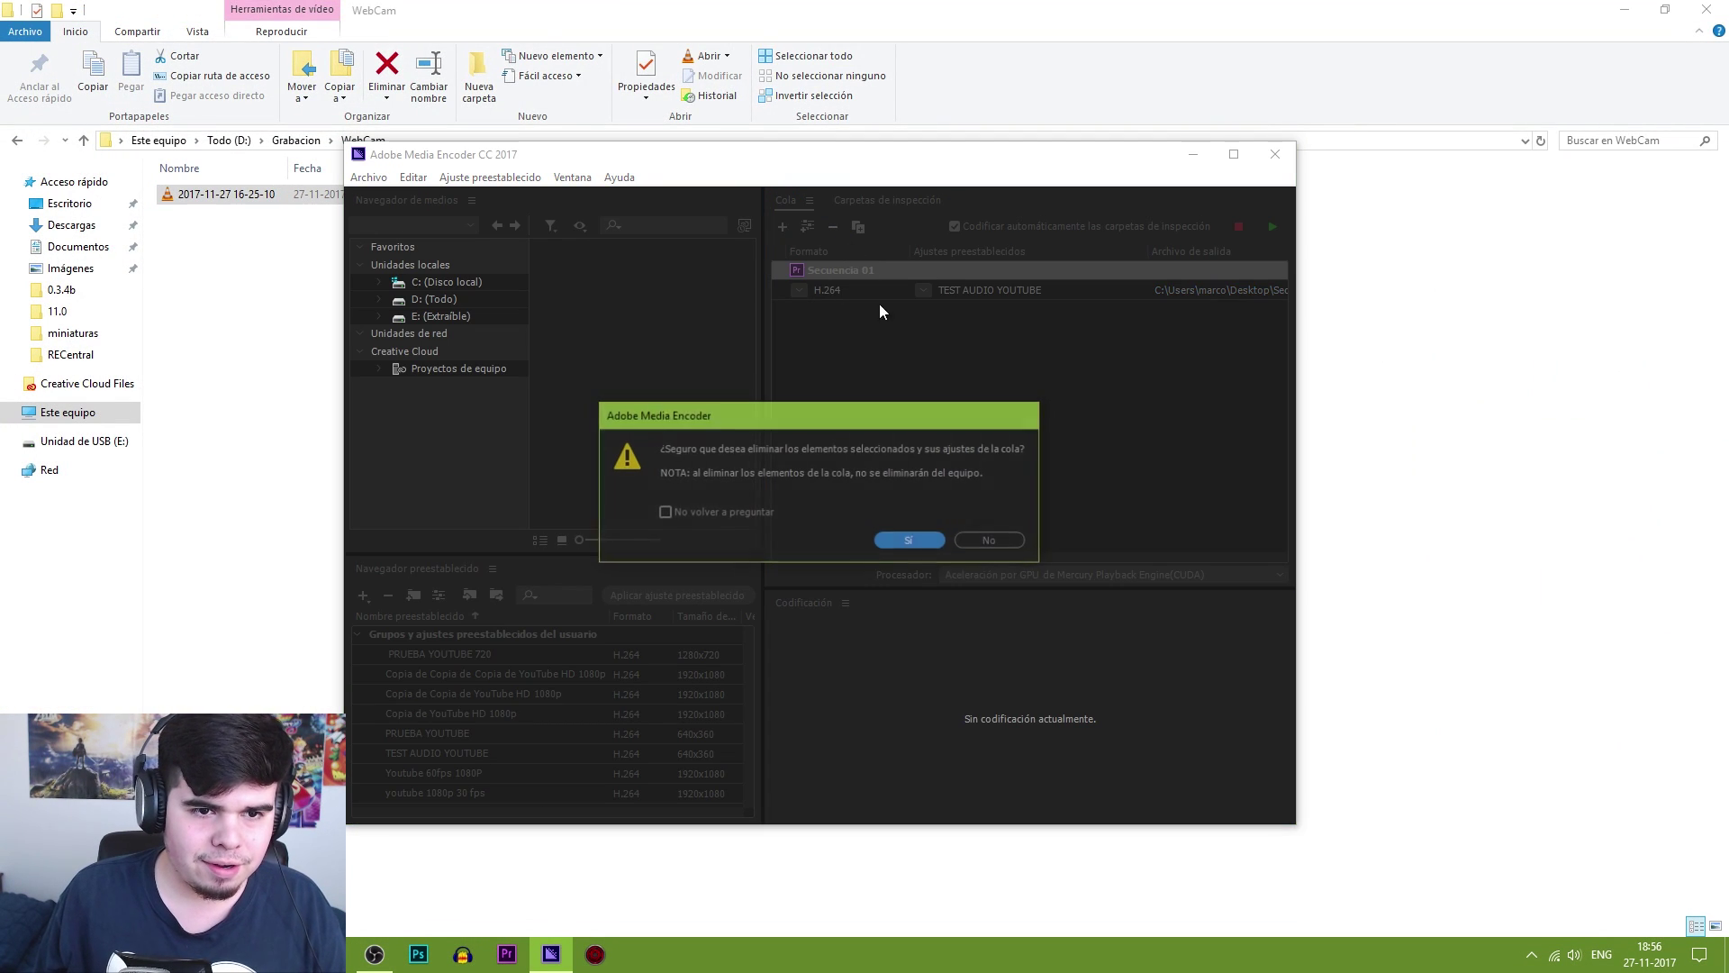
{"action": "left_click", "coordinate": [900, 539]}
{"action": "left_click", "coordinate": [782, 226]}
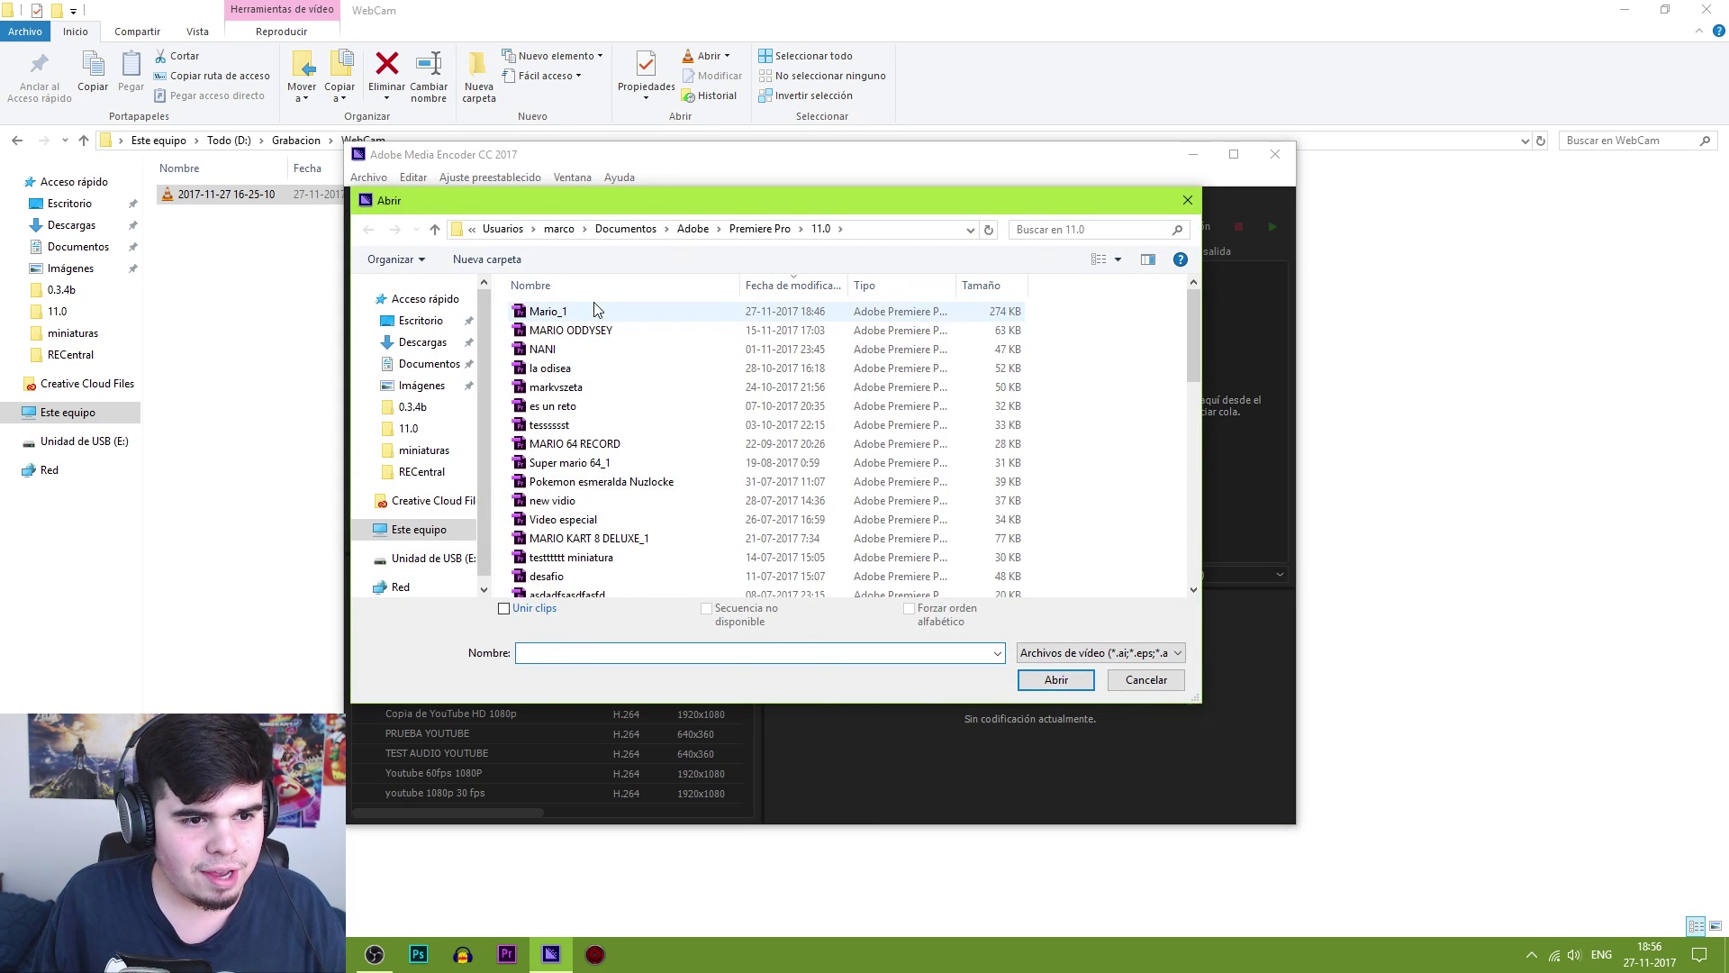
{"action": "double_click", "coordinate": [593, 312]}
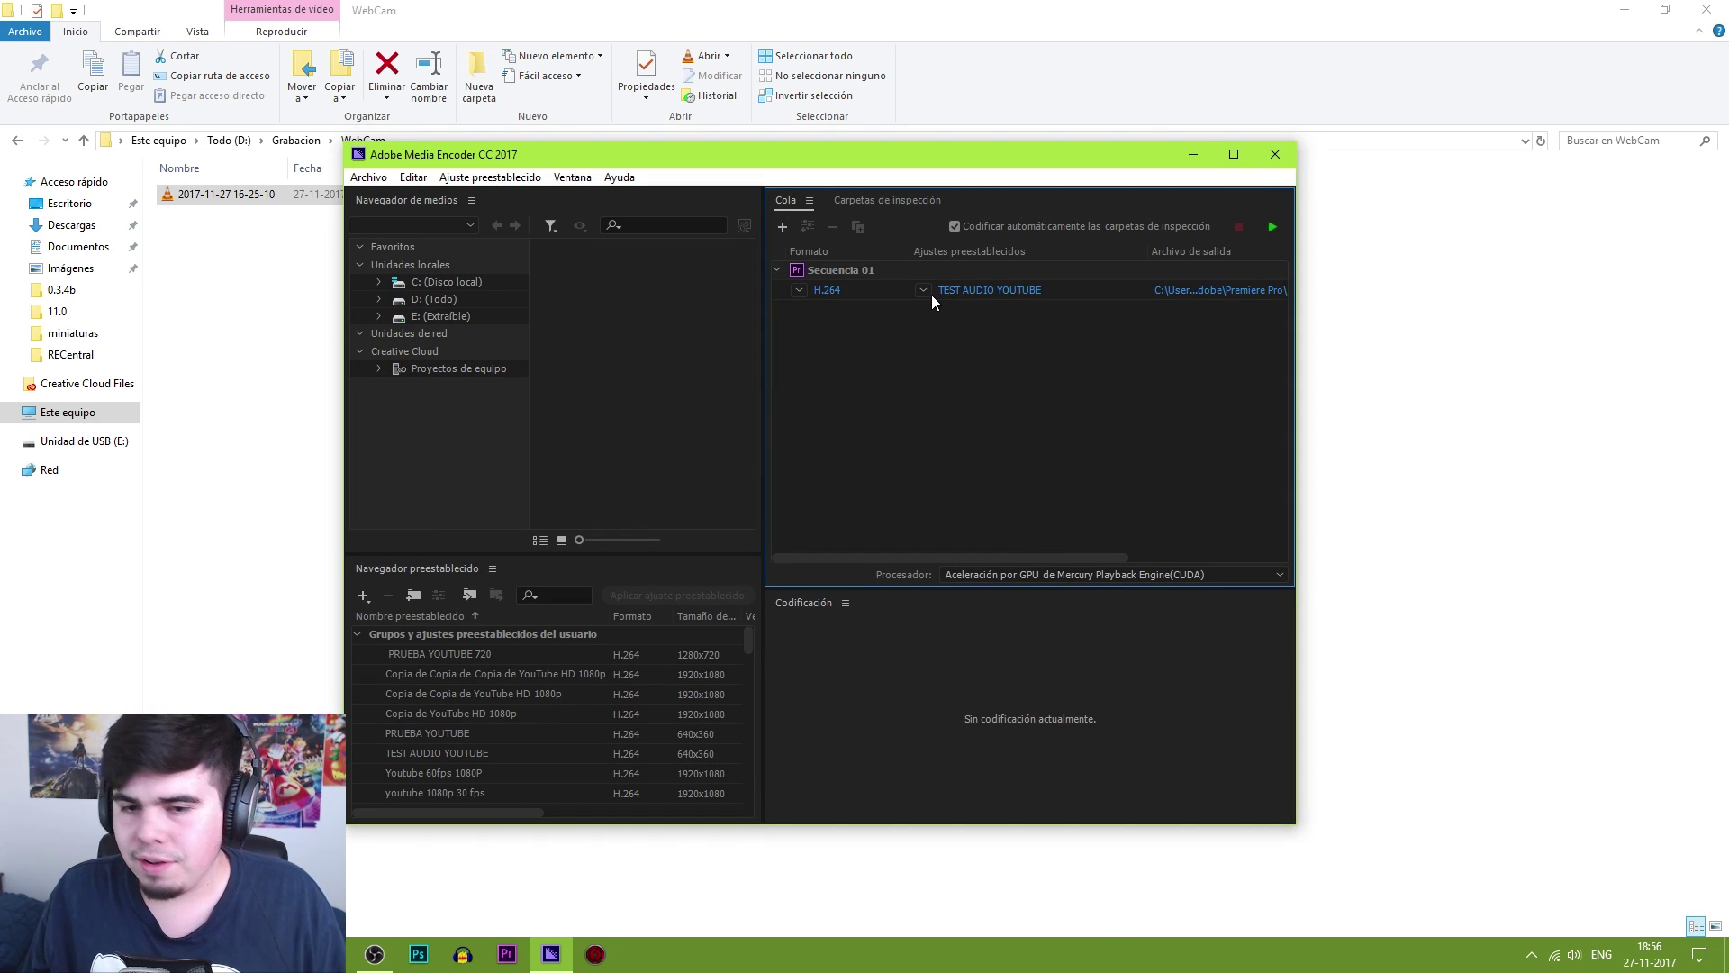
Apply the Youtube 60fps 1080P preset and keep audio quality at Alta
{"action": "left_click", "coordinate": [924, 290]}
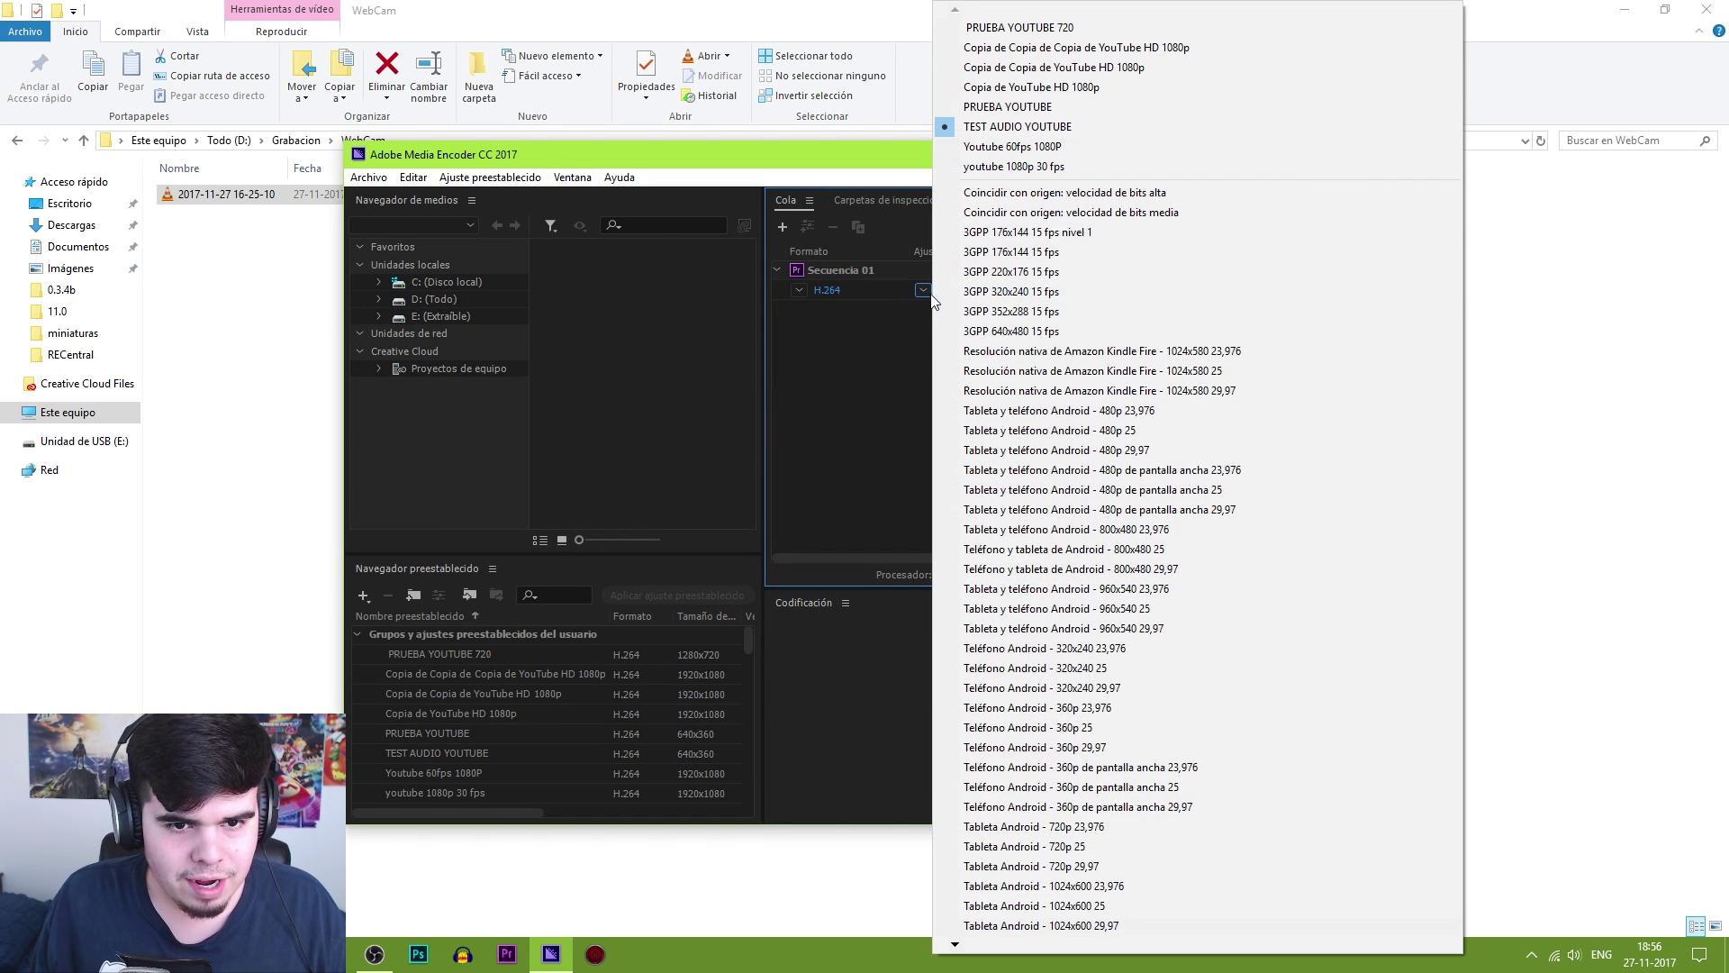
{"action": "left_click", "coordinate": [1100, 146]}
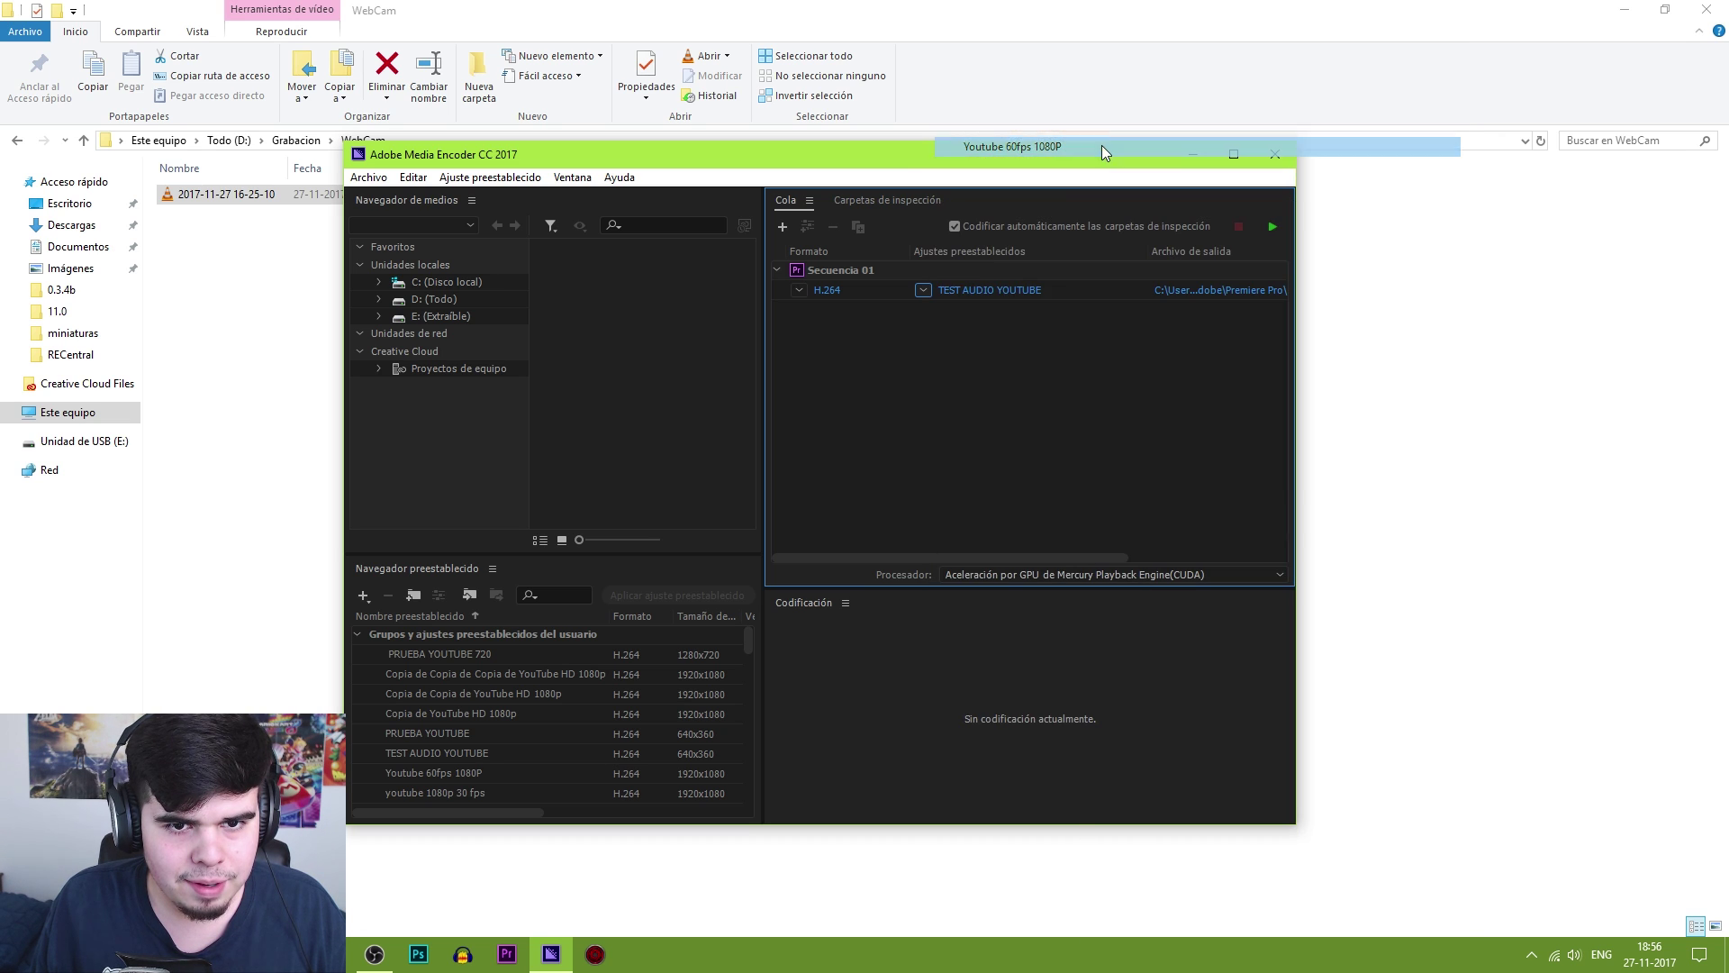
{"action": "left_click", "coordinate": [990, 289]}
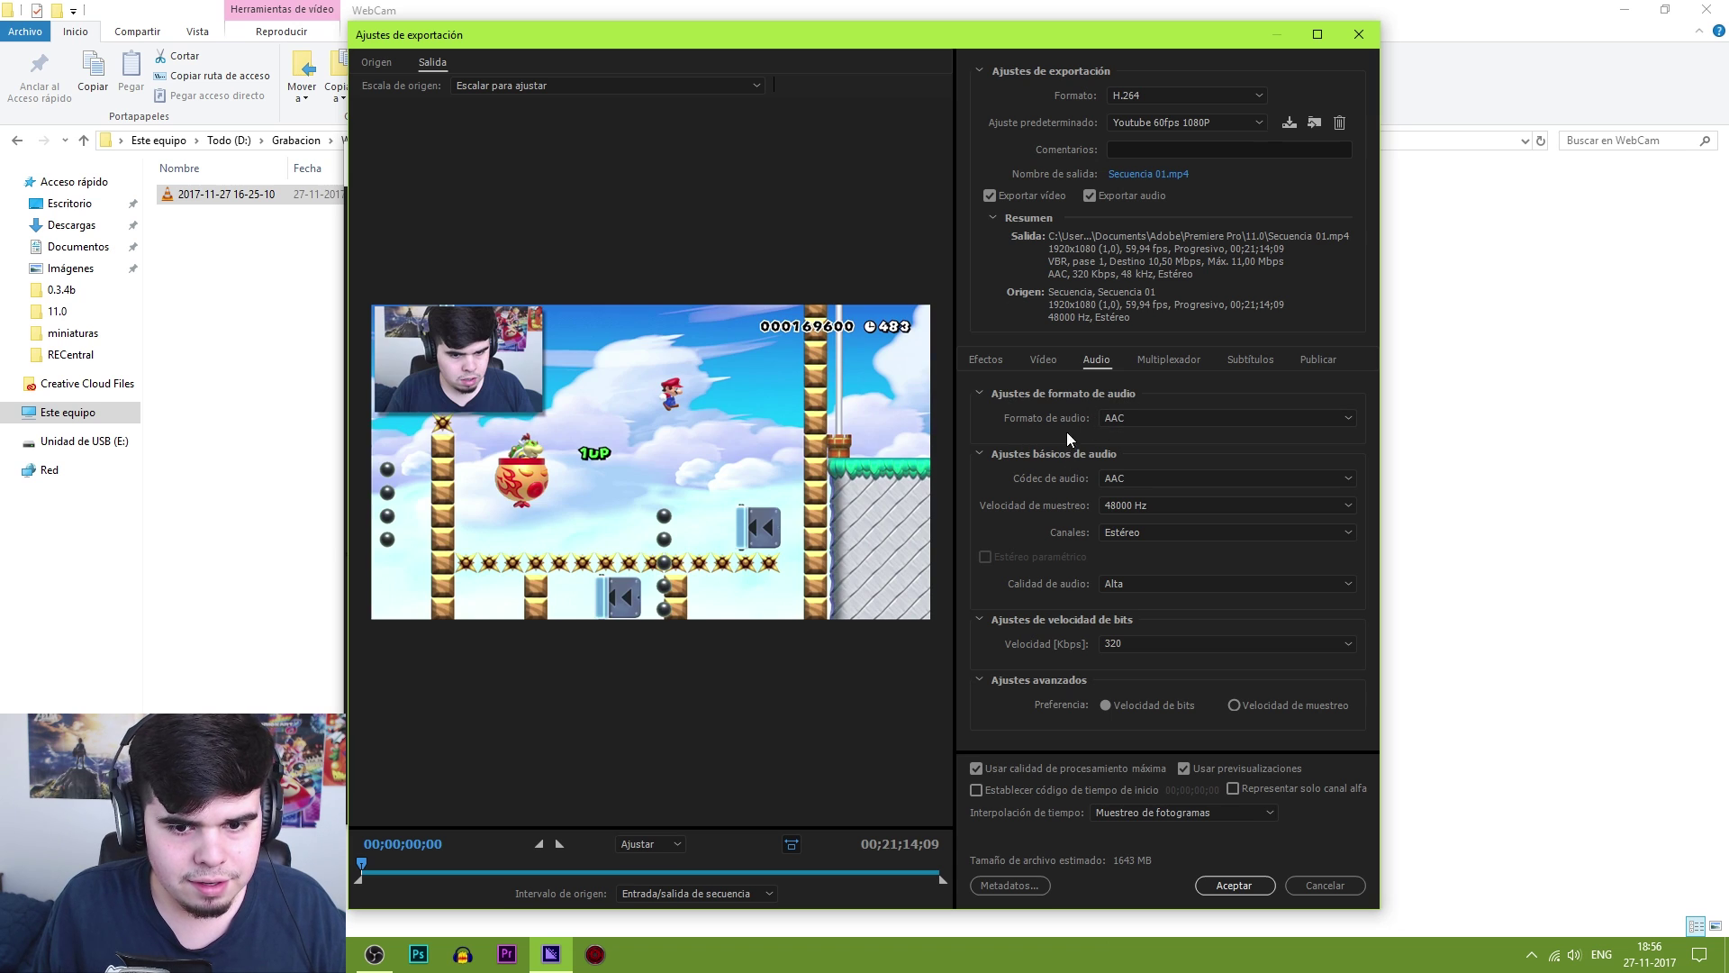
{"action": "left_click", "coordinate": [1122, 585]}
{"action": "left_click", "coordinate": [1151, 645]}
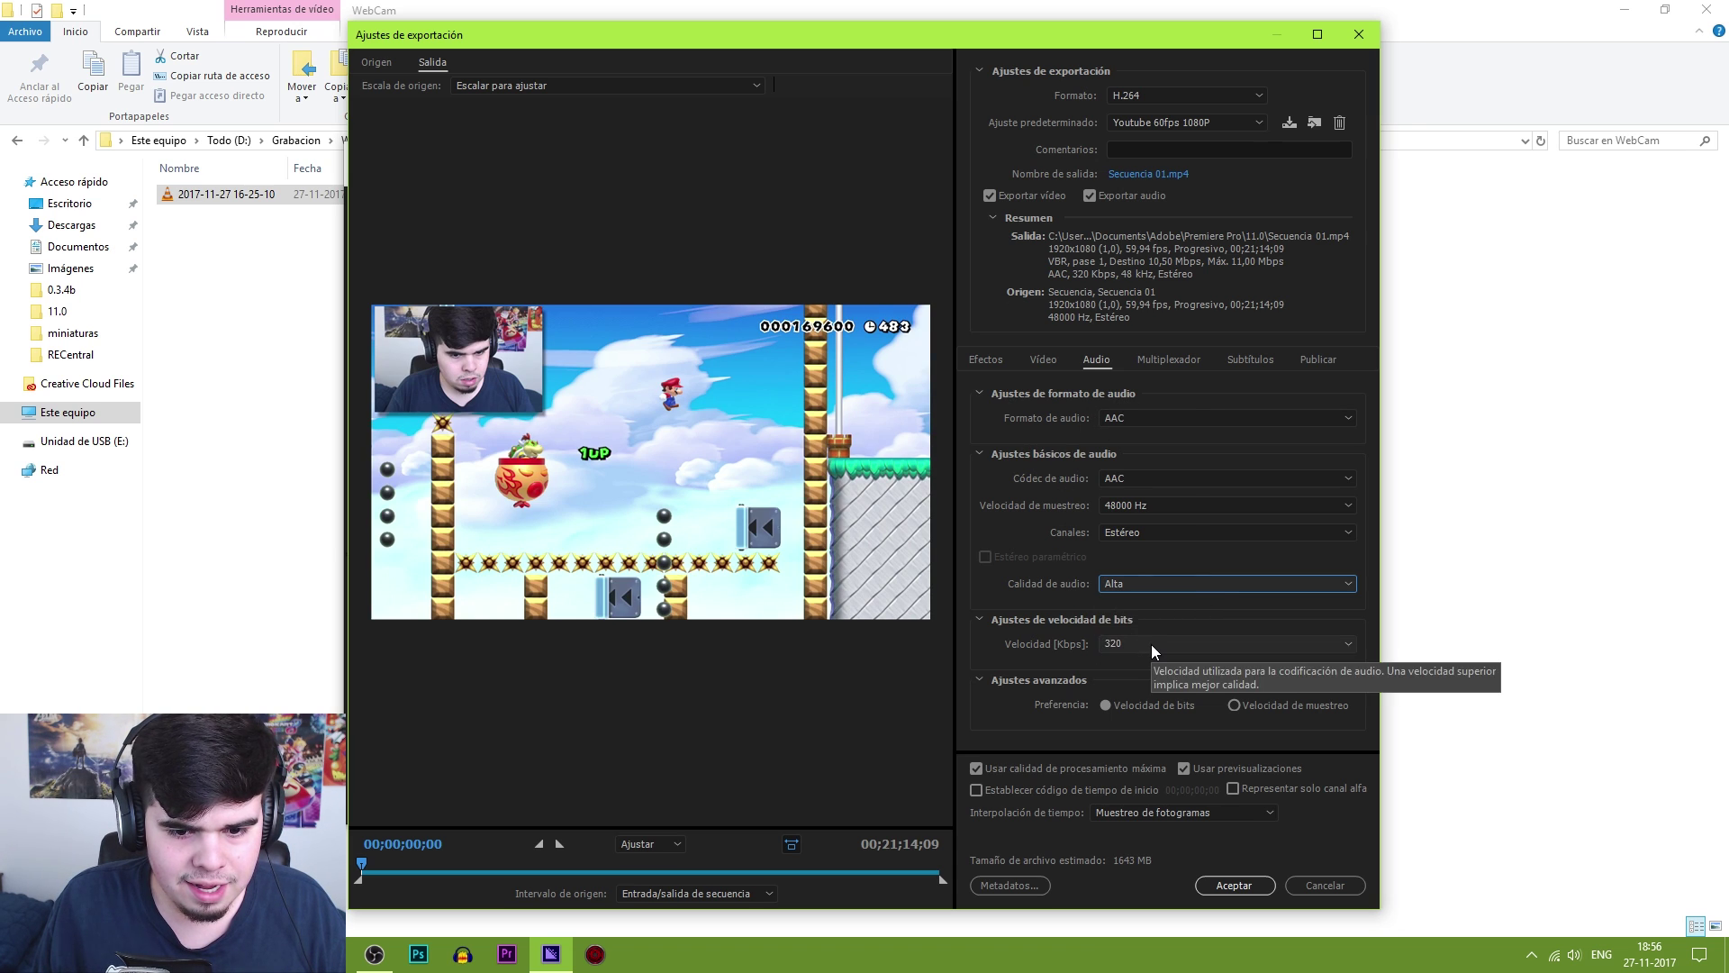
Set the video target bitrate to 12 Mbps and maximum bitrate to 14 Mbps
{"action": "left_click", "coordinate": [1044, 360]}
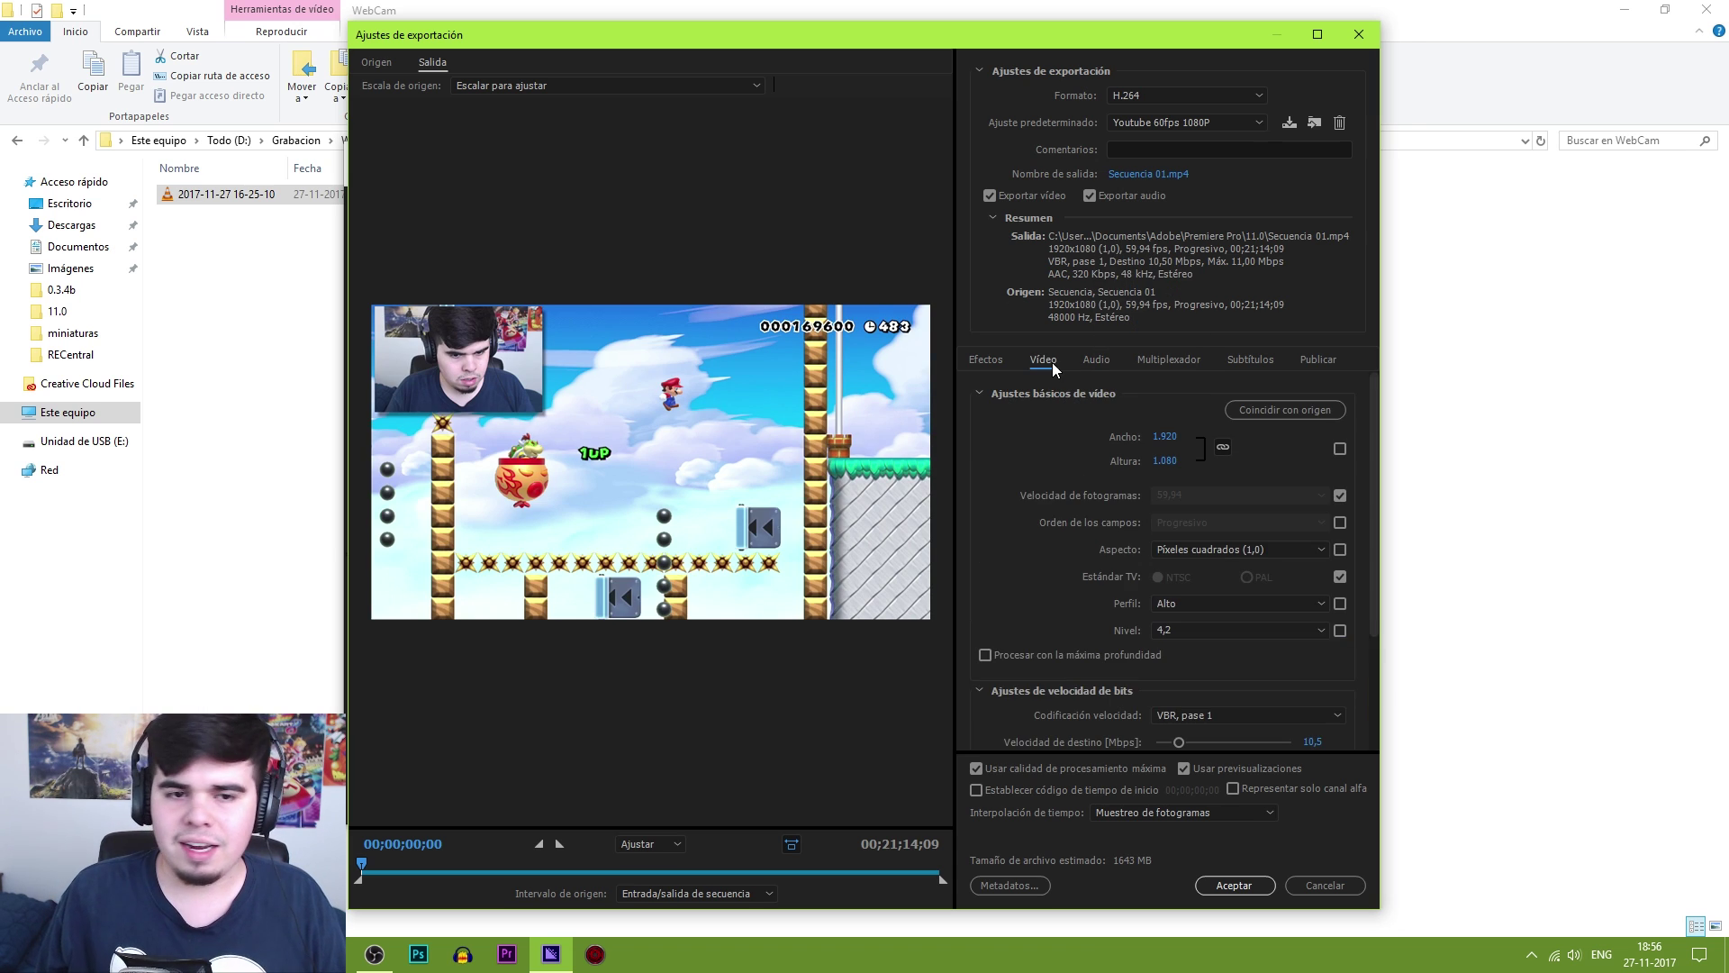
{"action": "scroll", "coordinate": [1040, 477], "scroll_direction": "down", "scroll_amount": 3}
{"action": "scroll", "coordinate": [1117, 604], "scroll_direction": "up", "scroll_amount": 3}
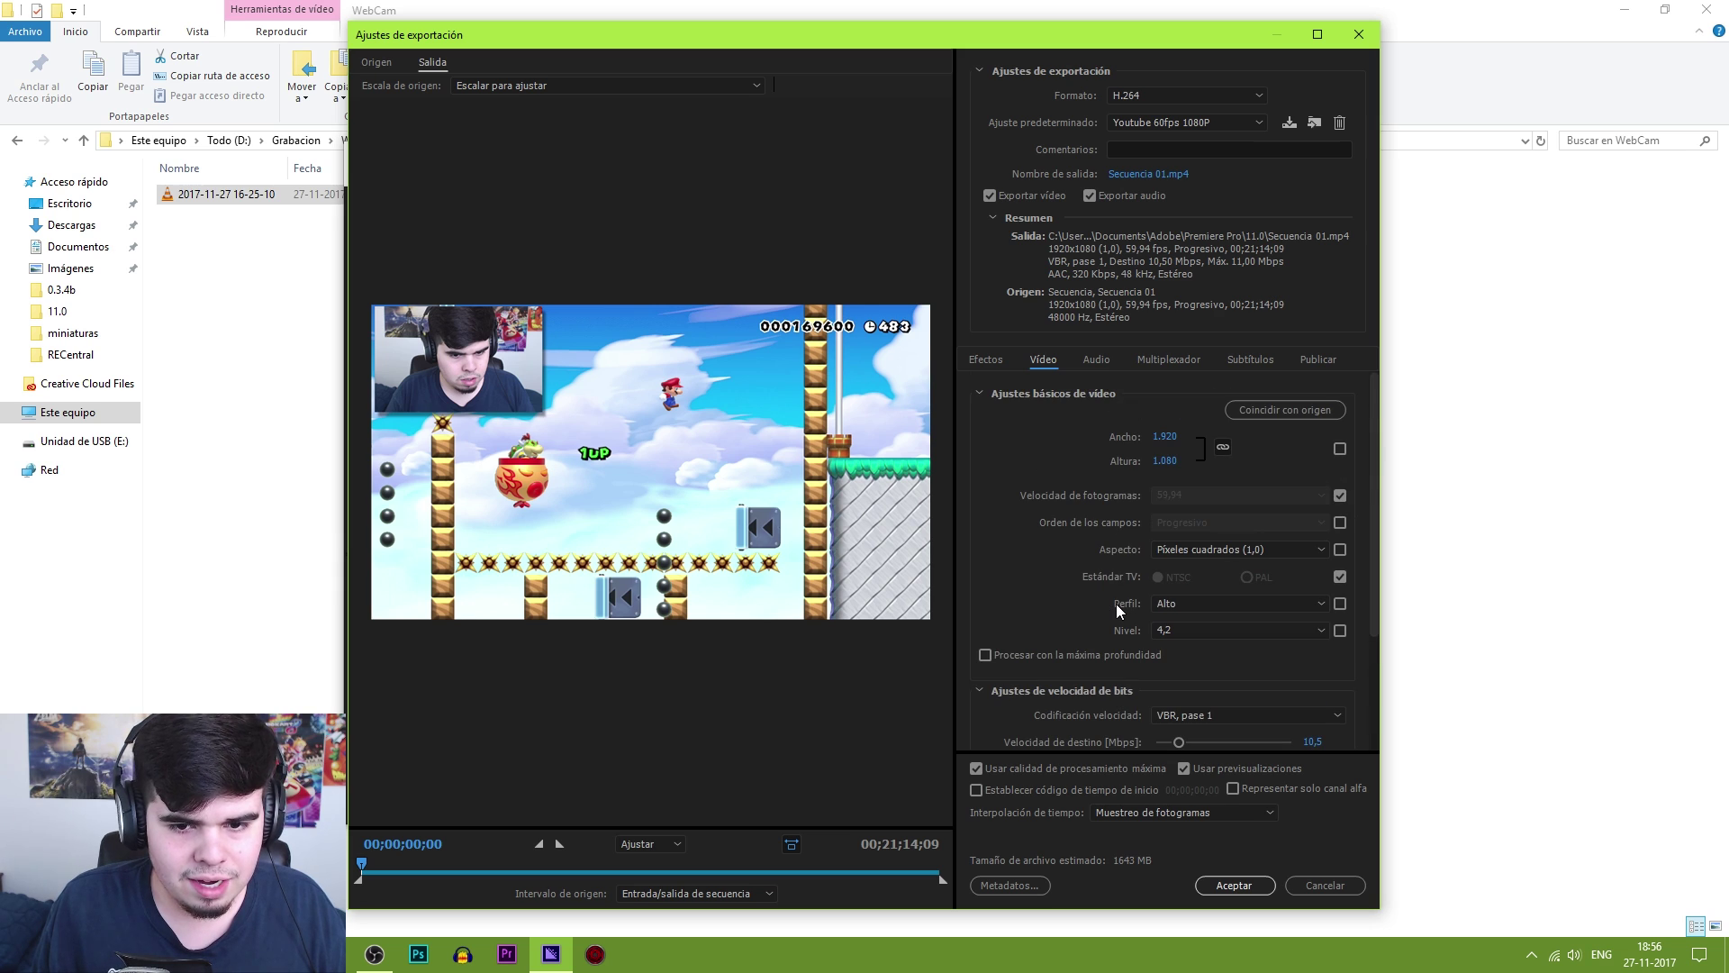
{"action": "scroll", "coordinate": [1085, 579], "scroll_direction": "down", "scroll_amount": 3}
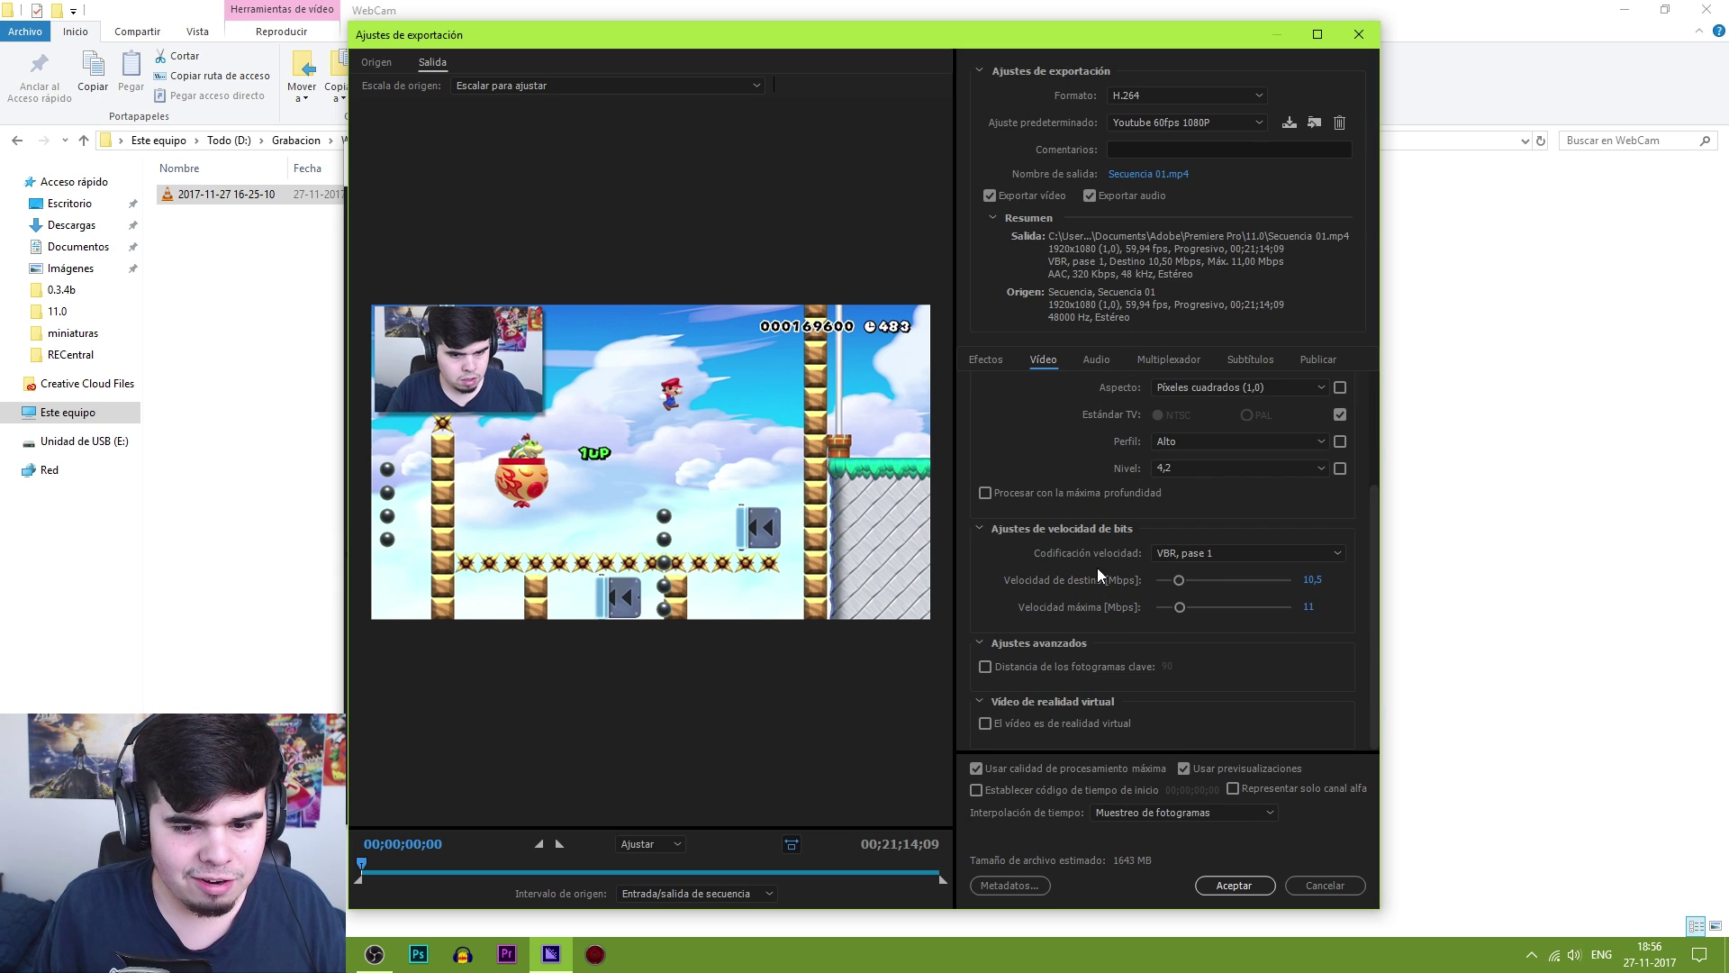
{"action": "type", "text": "12"}
{"action": "key", "text": "Return"}
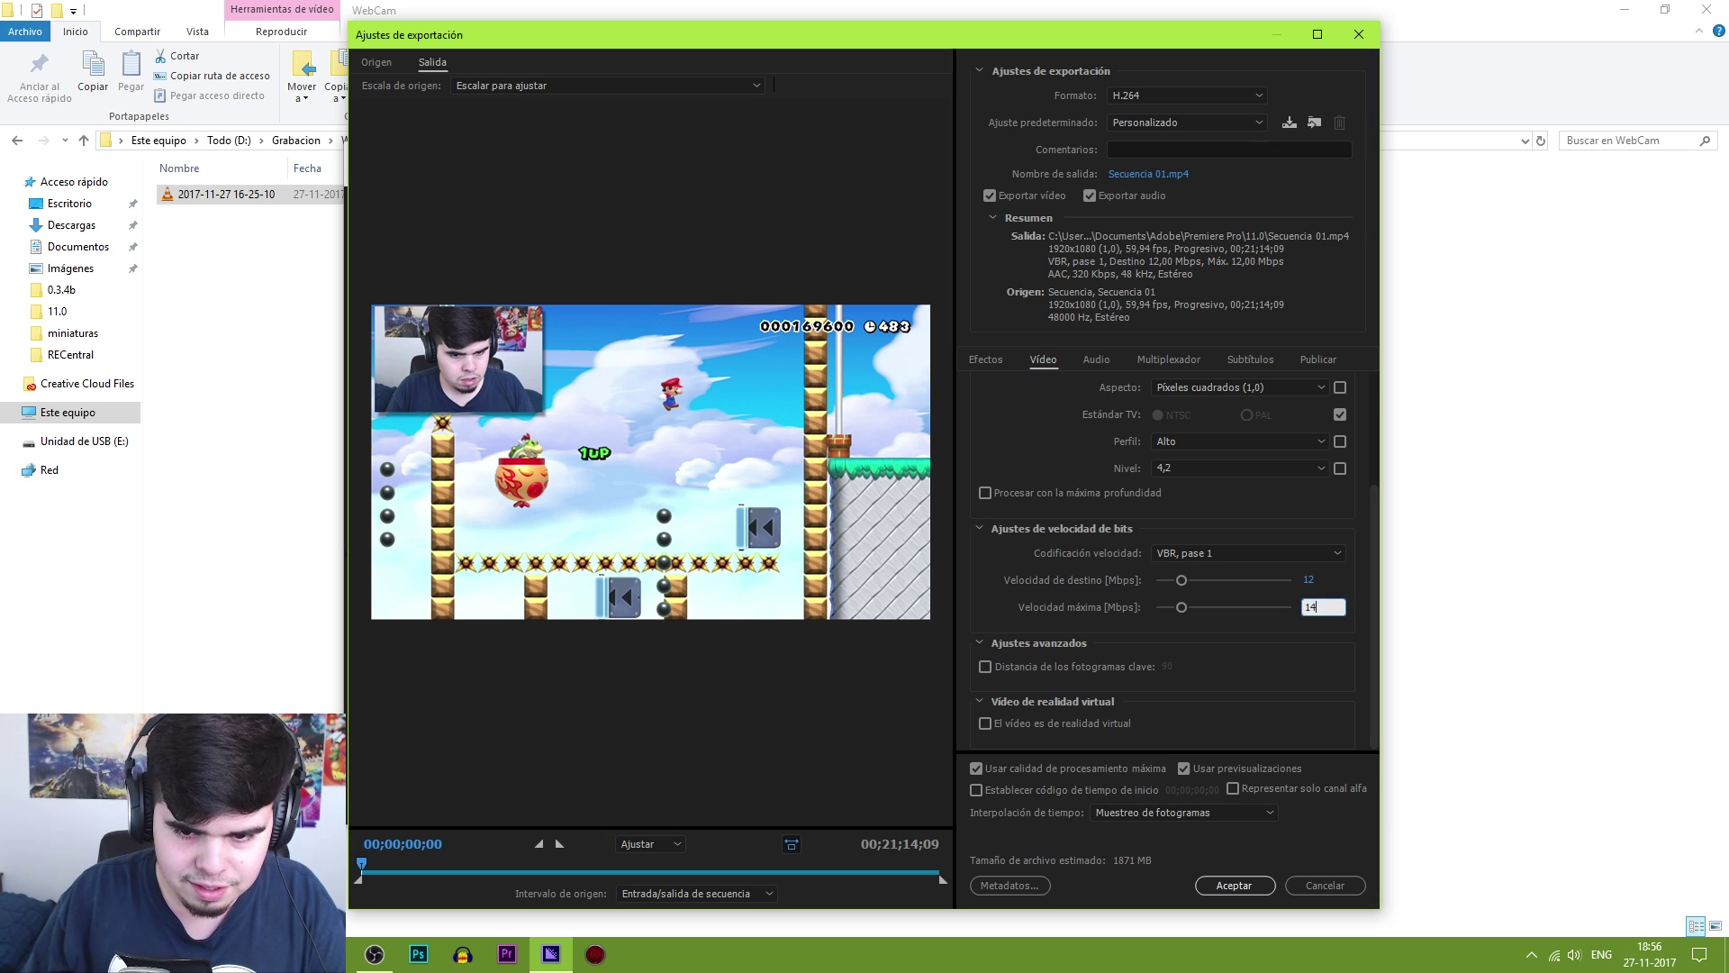
{"action": "key", "text": "Return"}
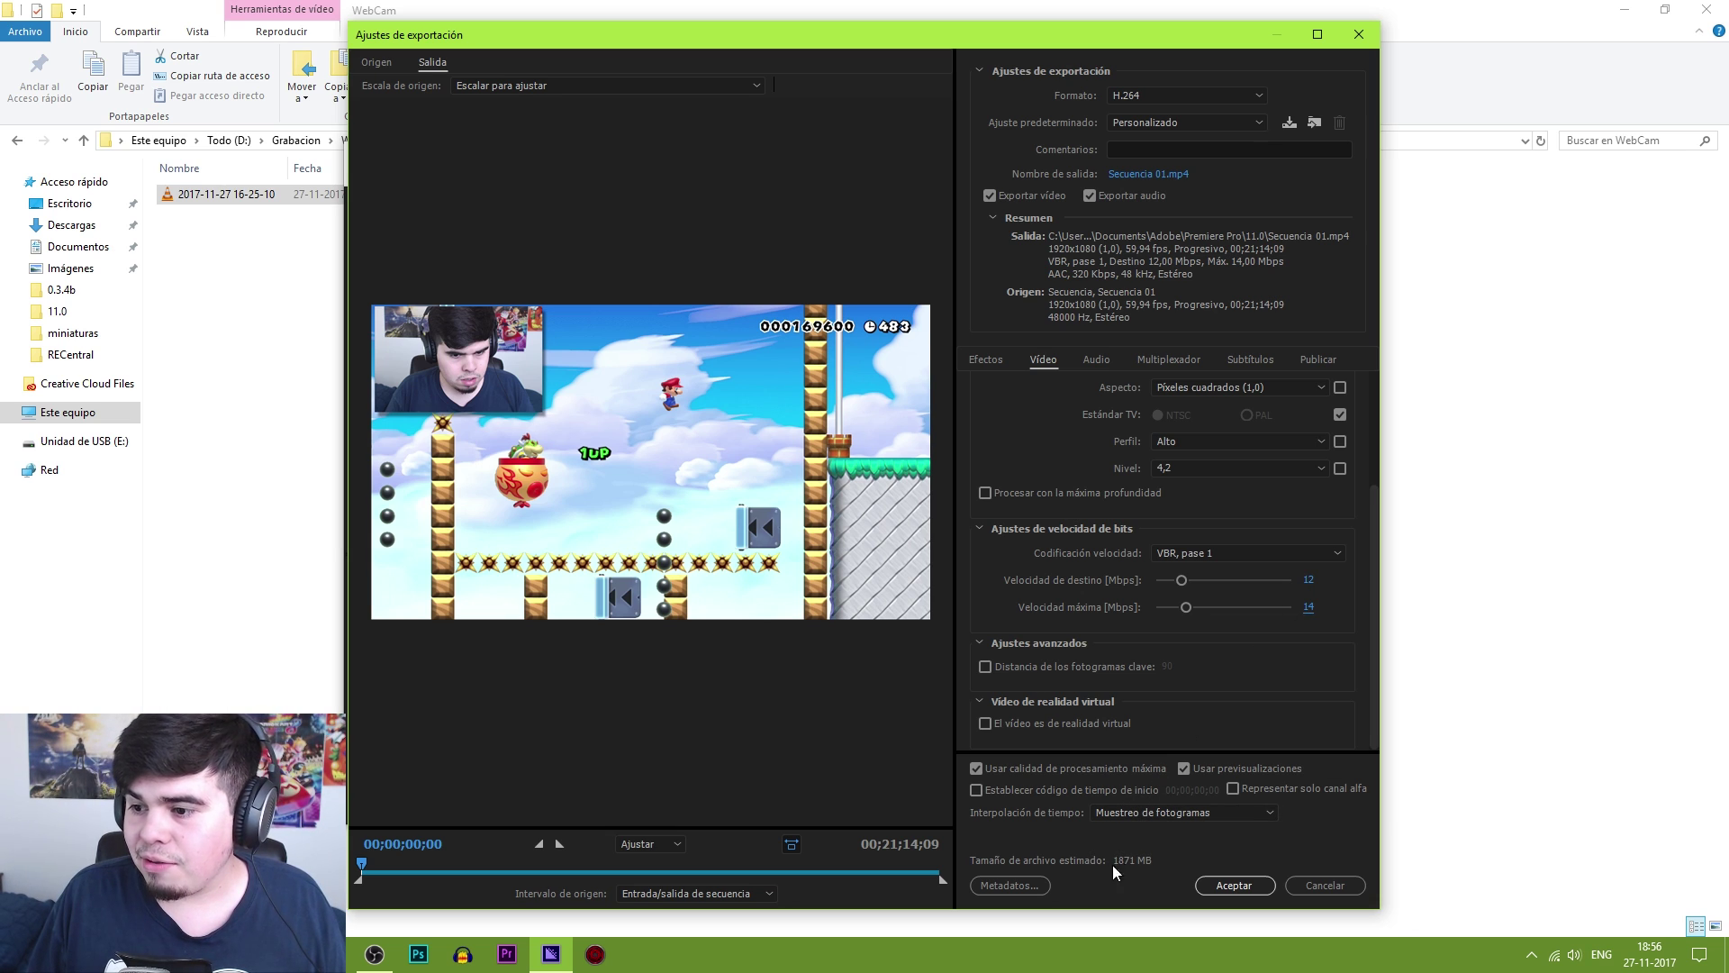
Point the output location to Grabacion\EDITADOS\Super mario maker
{"action": "left_click", "coordinate": [1159, 175]}
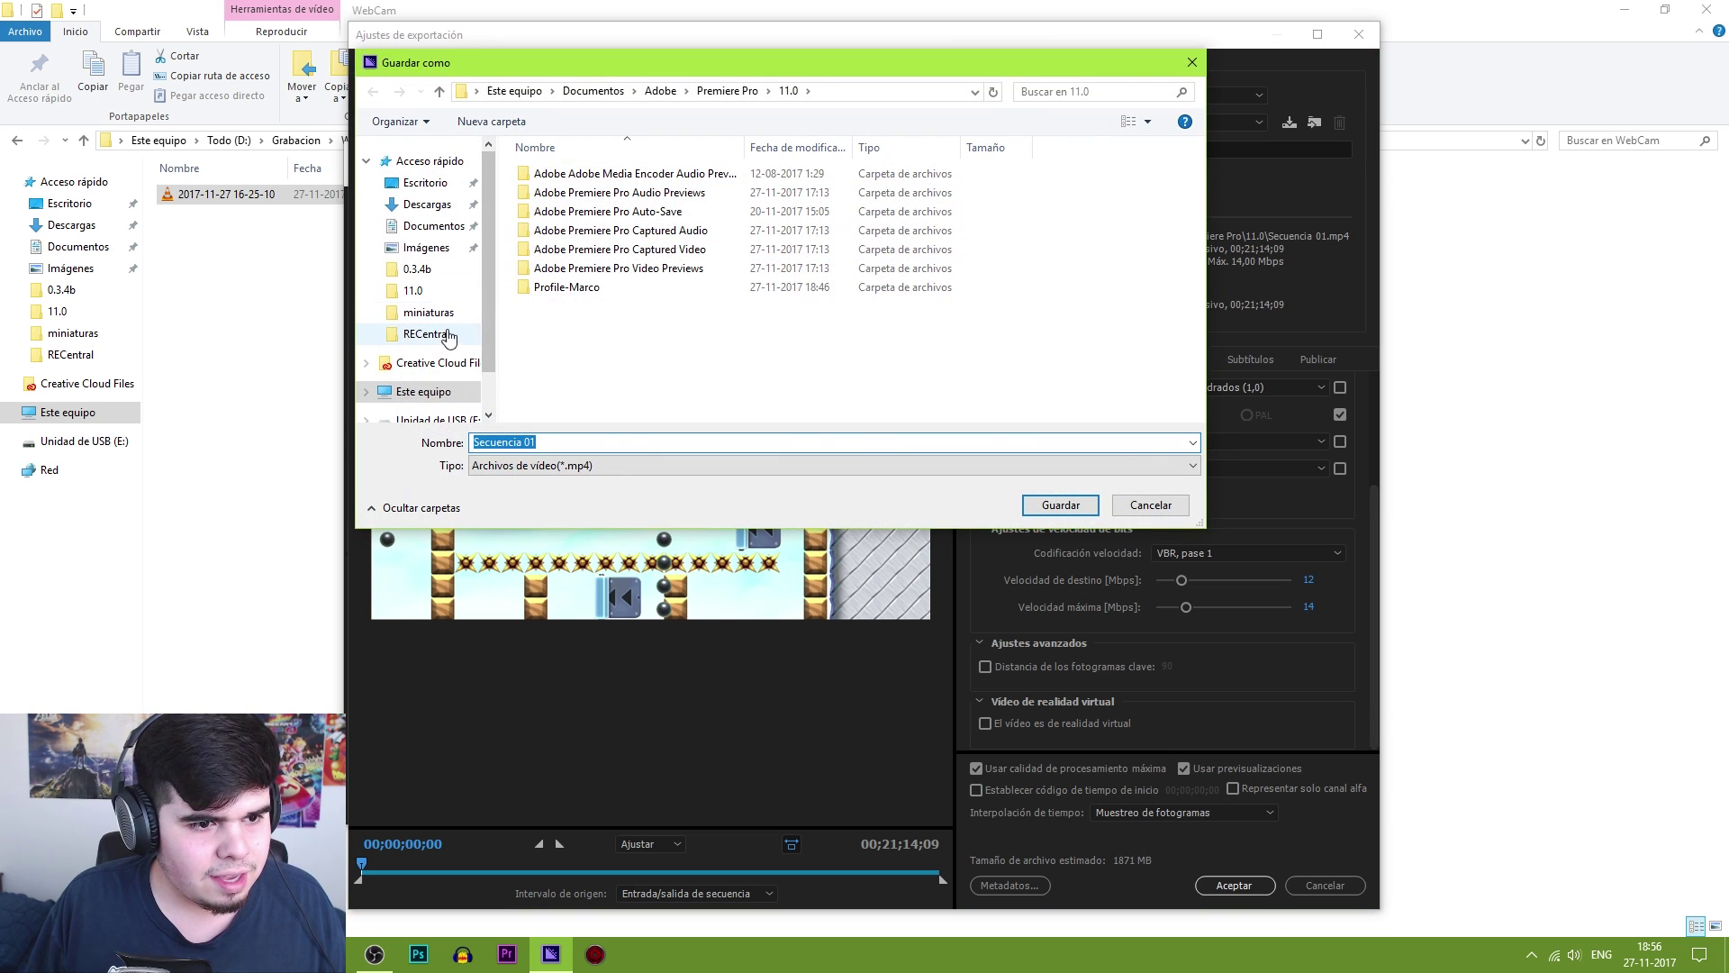
{"action": "left_click", "coordinate": [448, 336]}
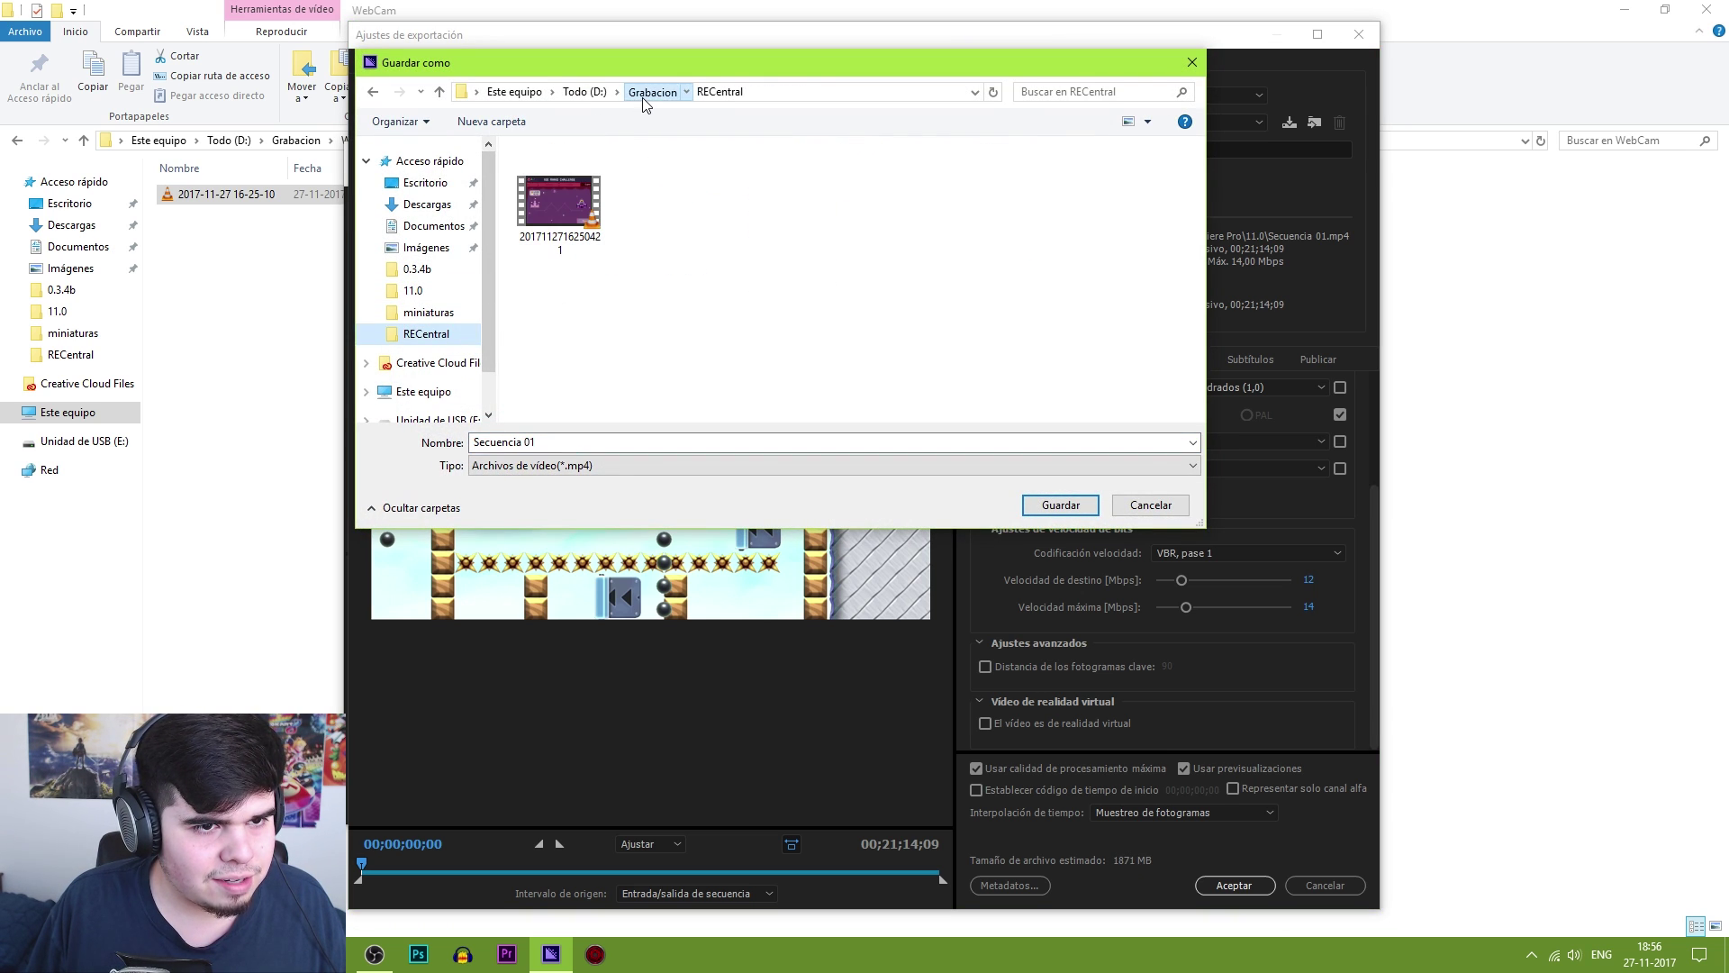
{"action": "left_click", "coordinate": [654, 91]}
{"action": "left_click", "coordinate": [597, 196]}
{"action": "double_click", "coordinate": [598, 194]}
{"action": "double_click", "coordinate": [647, 270]}
Name the output file Secuencia 130 and accept the export settings
{"action": "left_click", "coordinate": [568, 172]}
{"action": "double_click", "coordinate": [533, 441]}
{"action": "type", "text": "13"}
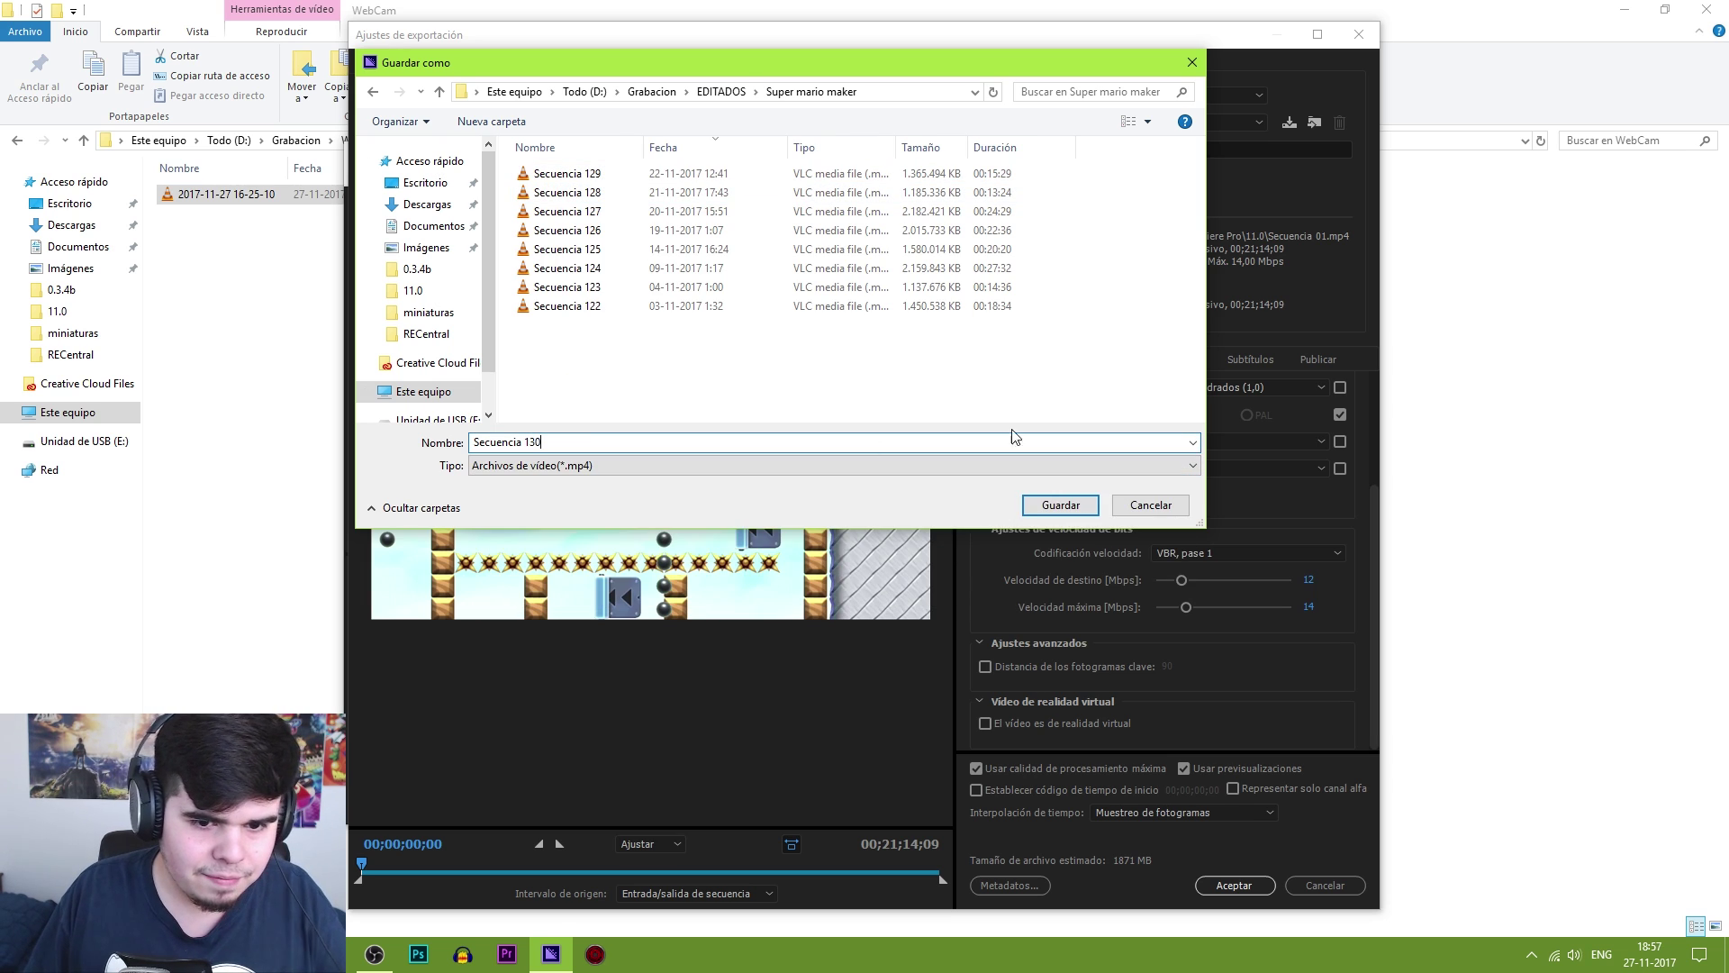
{"action": "left_click", "coordinate": [1078, 506]}
{"action": "left_click", "coordinate": [1234, 884]}
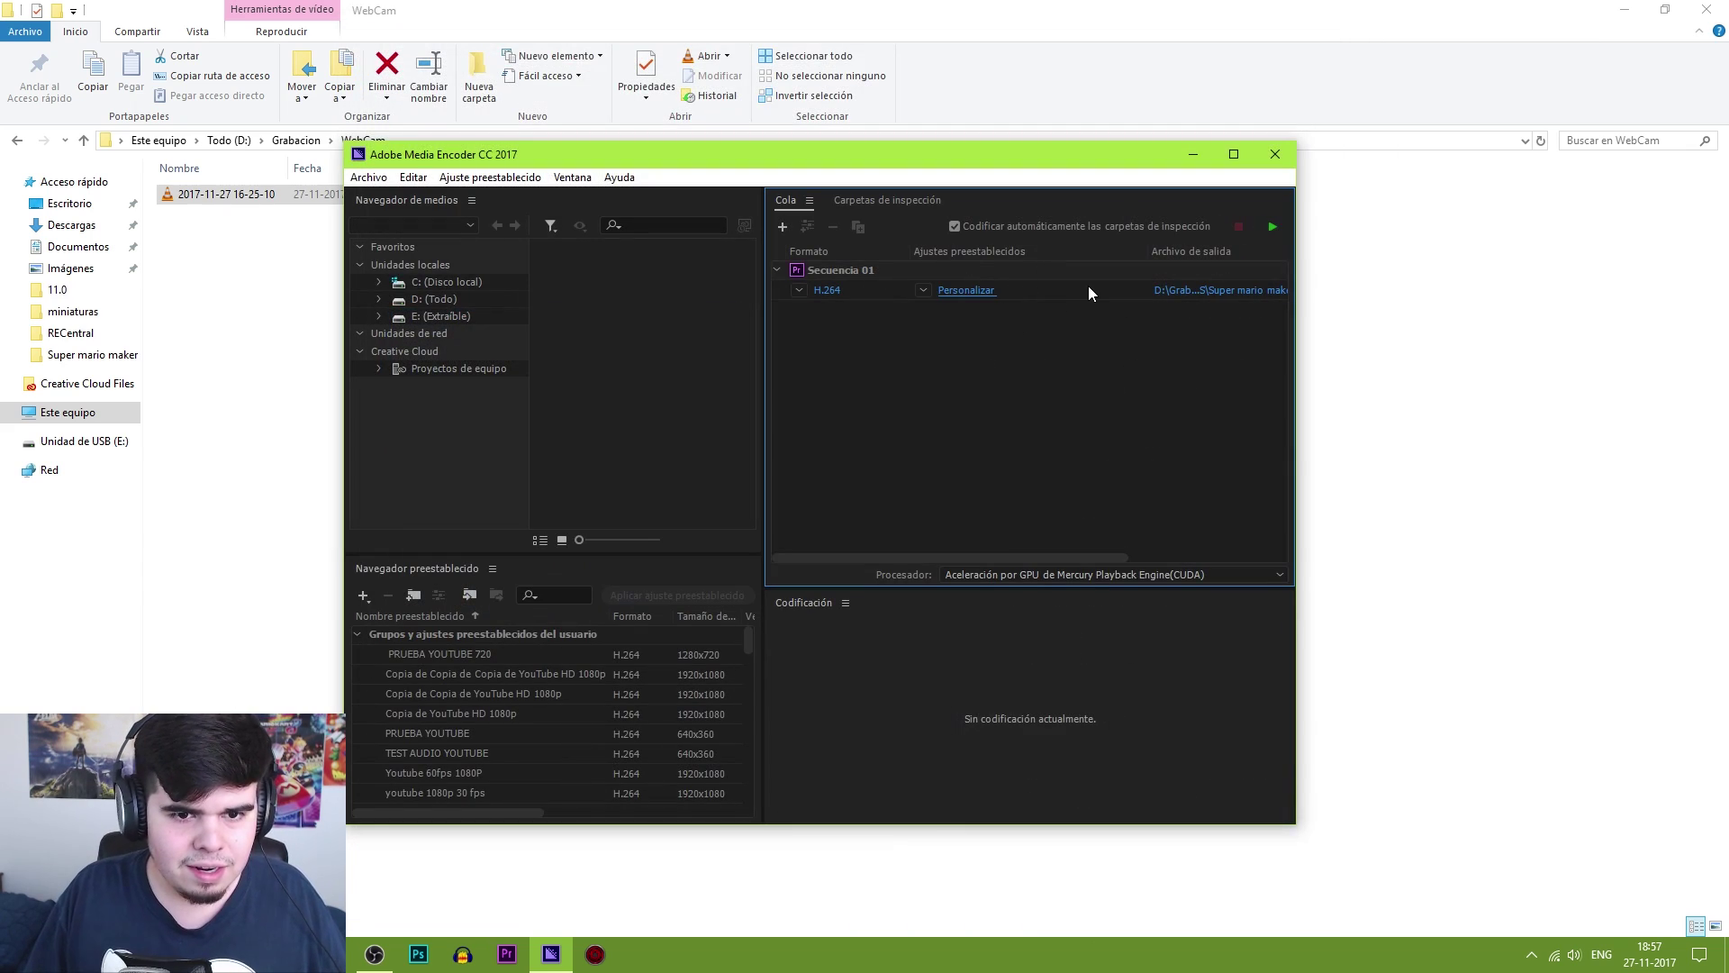